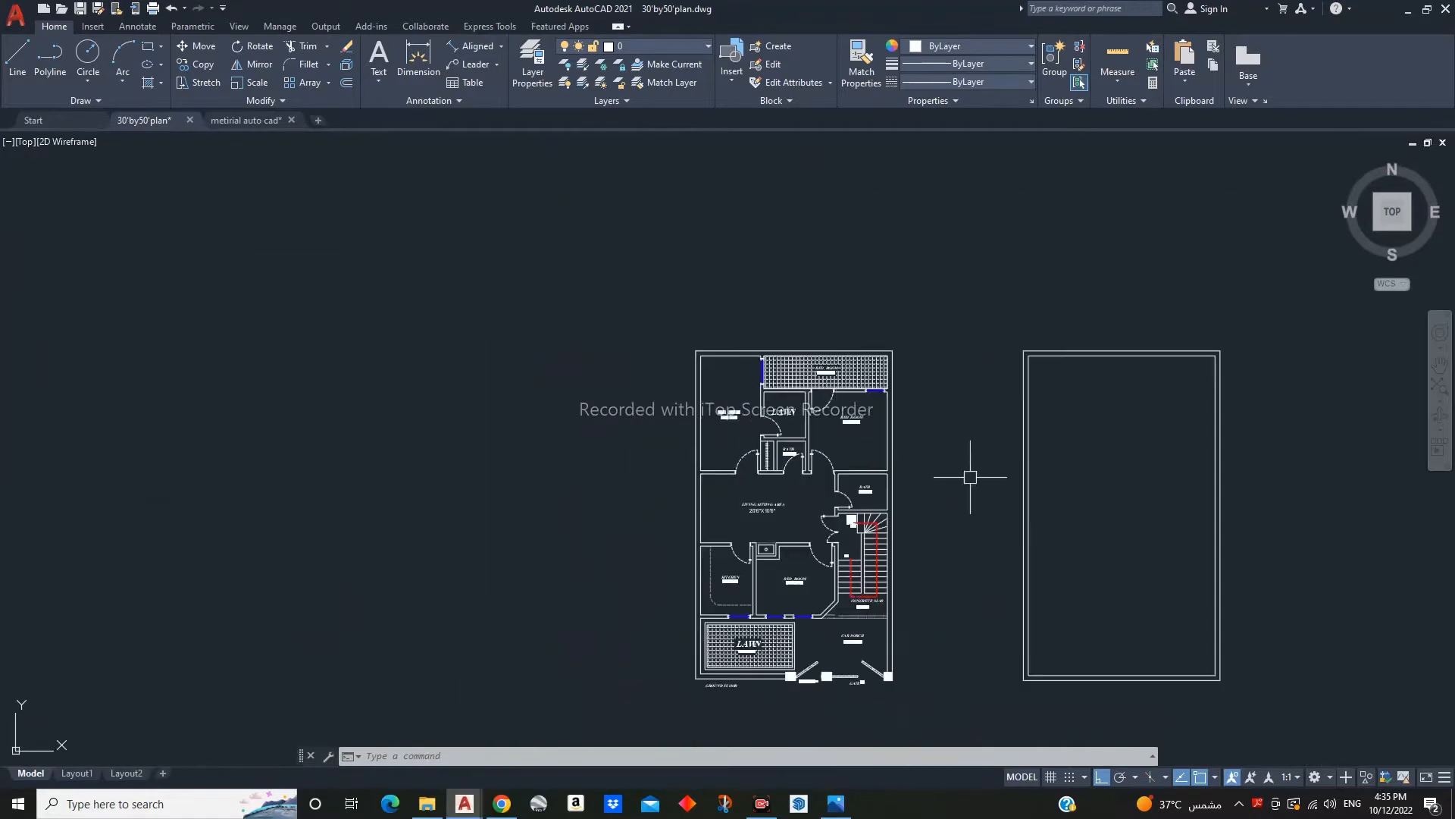
- Draw horizontal construction lines through both faces of the wall below the hatched area in the finished plan
middle_click_drag(968, 477, 619, 457)
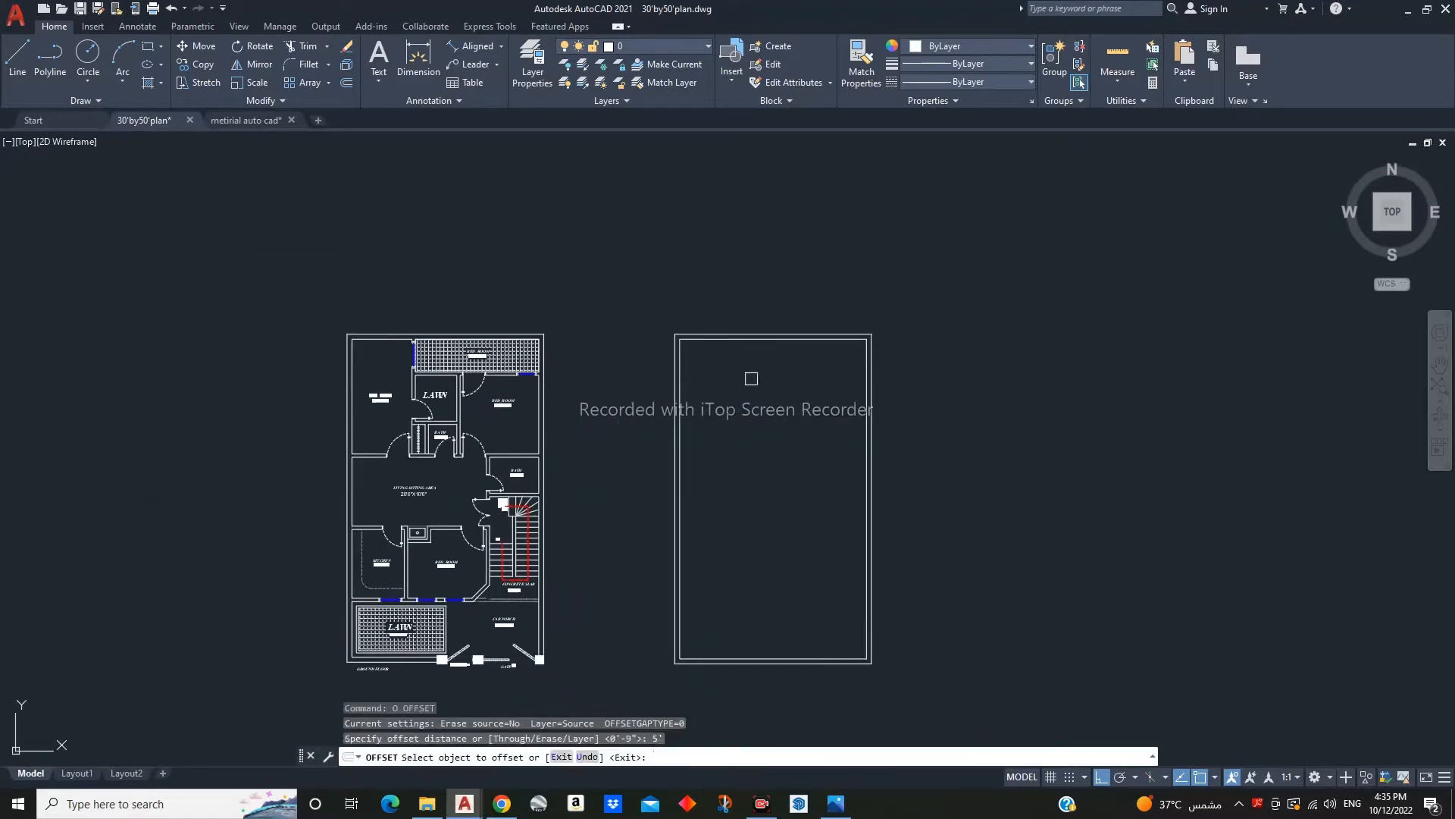
key("Escape")
type("x")
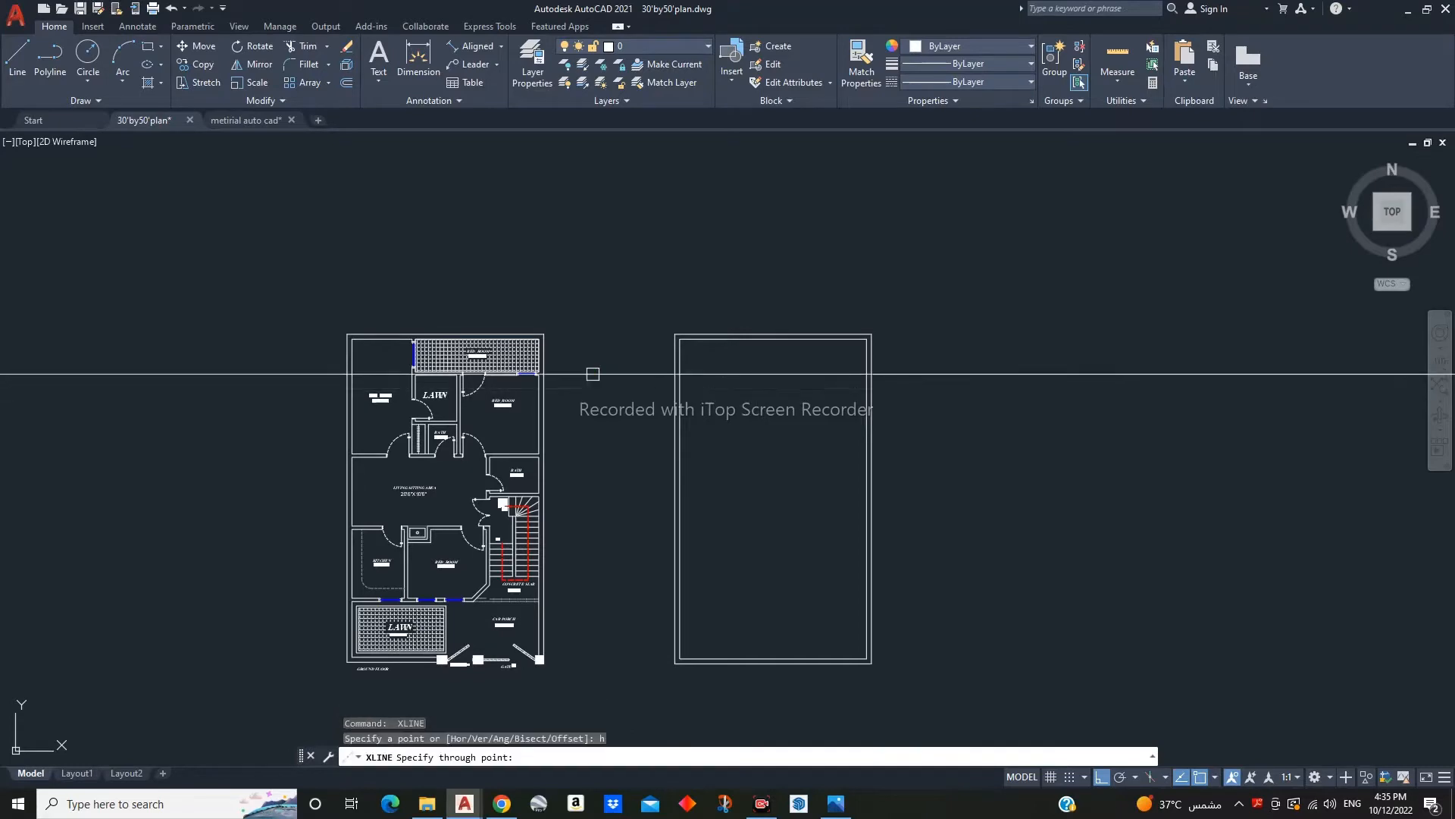
scroll(529, 420, "up", 6)
left_click(395, 539)
scroll(548, 452, "down", 8)
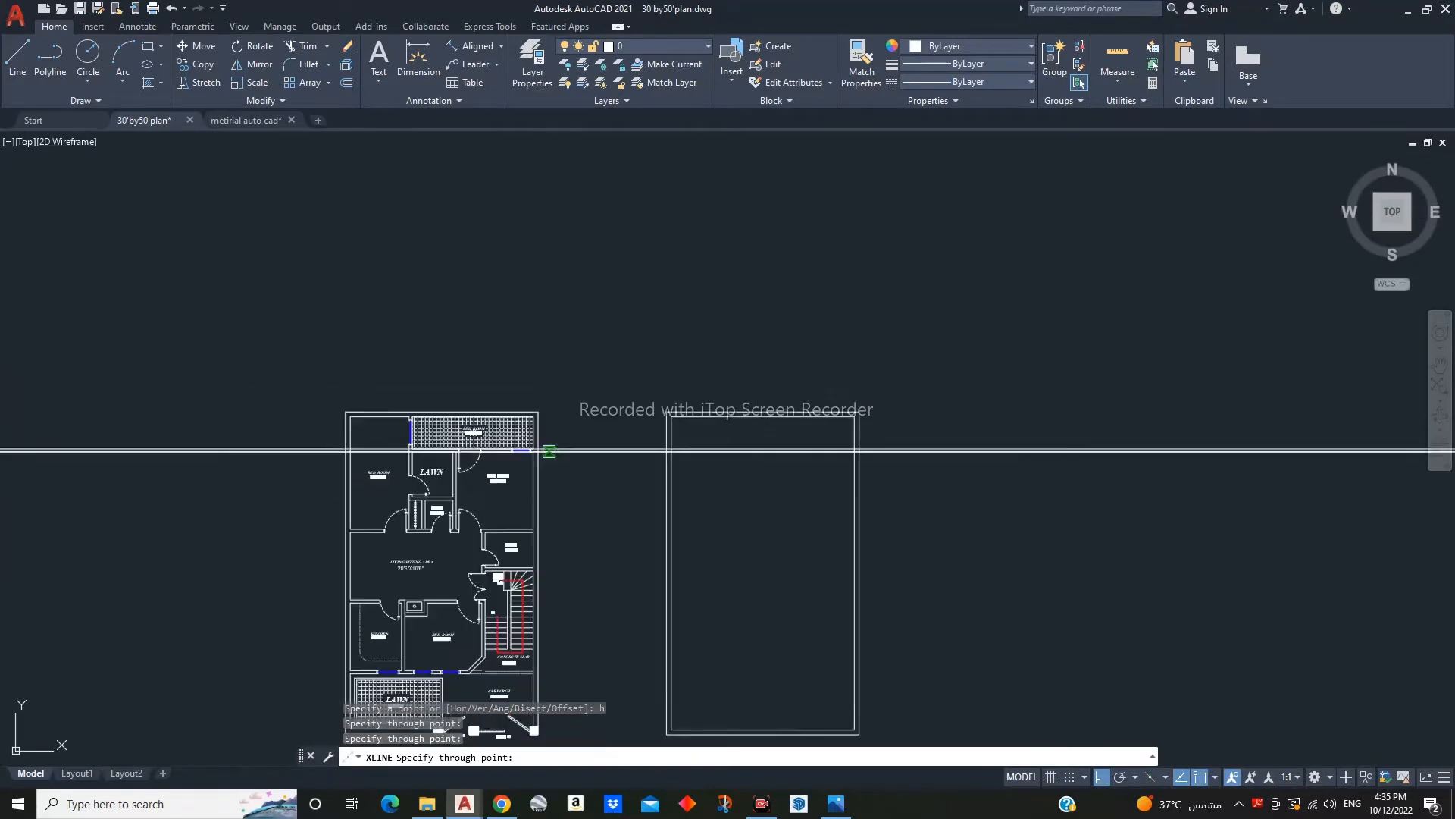
scroll(717, 452, "up", 3)
scroll(958, 481, "down", 3)
key("Escape")
key("Escape")
- Draw vertical construction lines through both faces of the wall between the LAWN and the 12'0"X12'0" bedroom
scroll(386, 464, "up", 4)
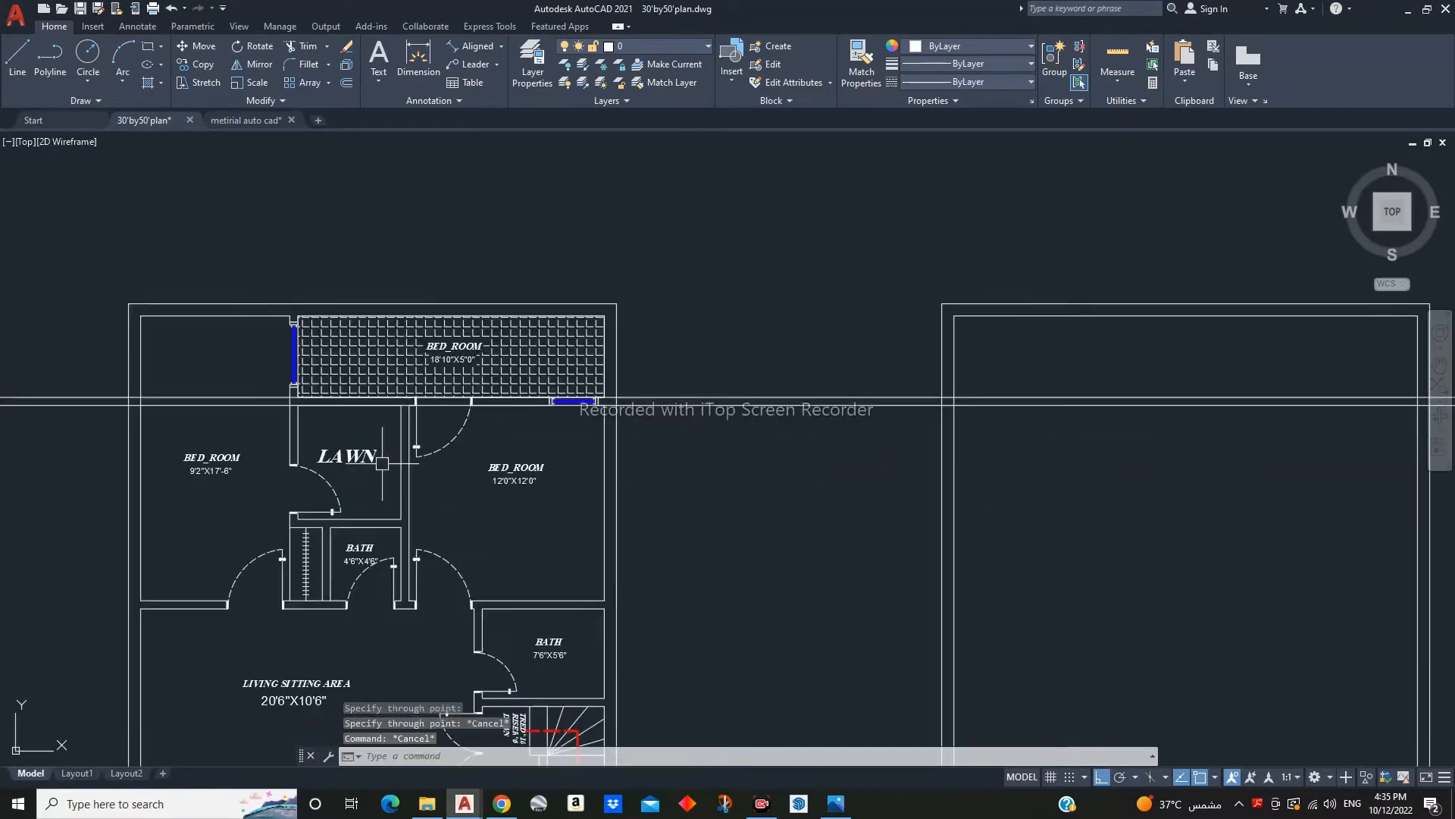
key("Return")
type("v")
key("Return")
scroll(394, 560, "up", 2)
middle_click_drag(394, 562, 467, 395)
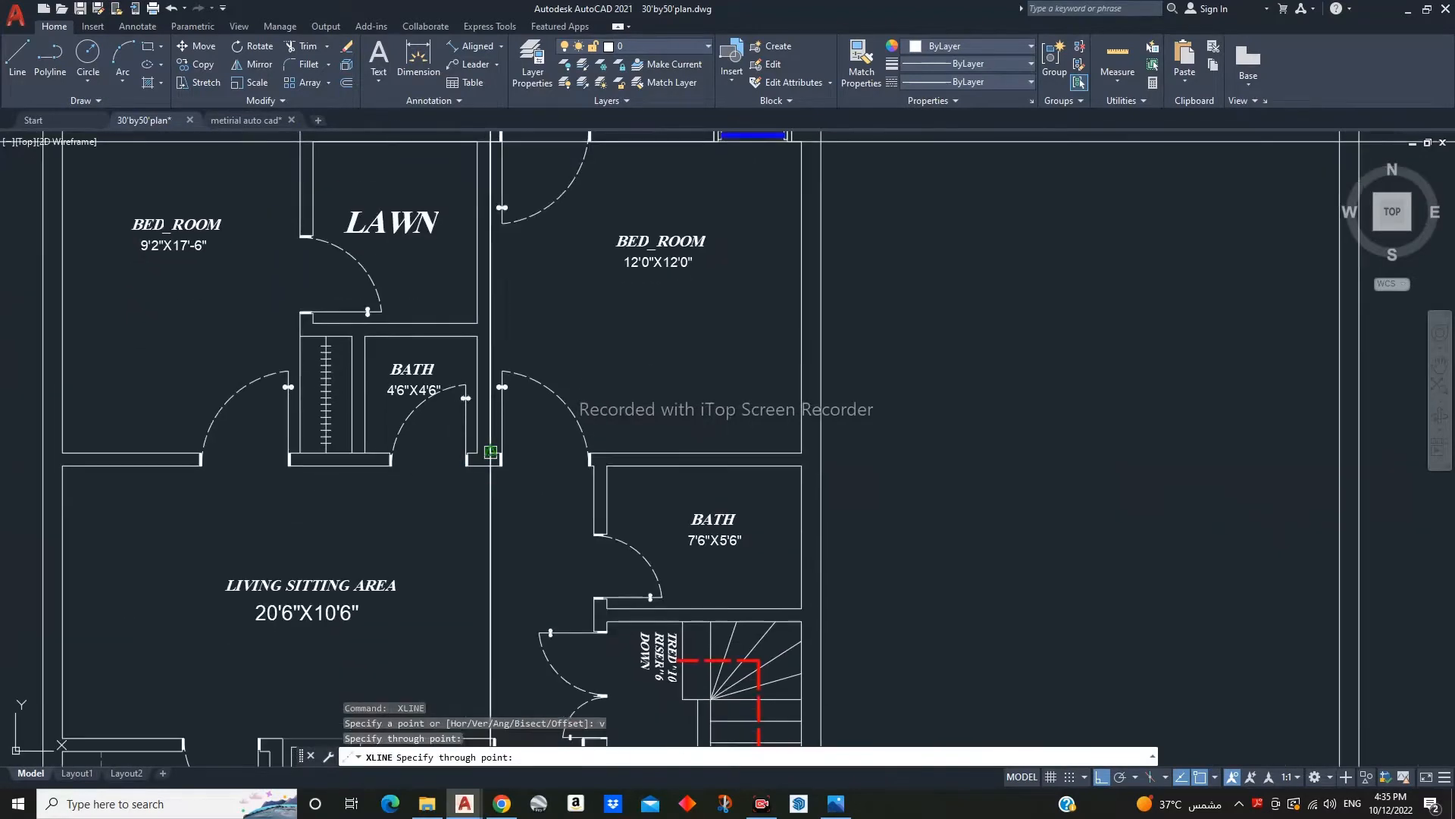
left_click(480, 459)
scroll(532, 542, "down", 5)
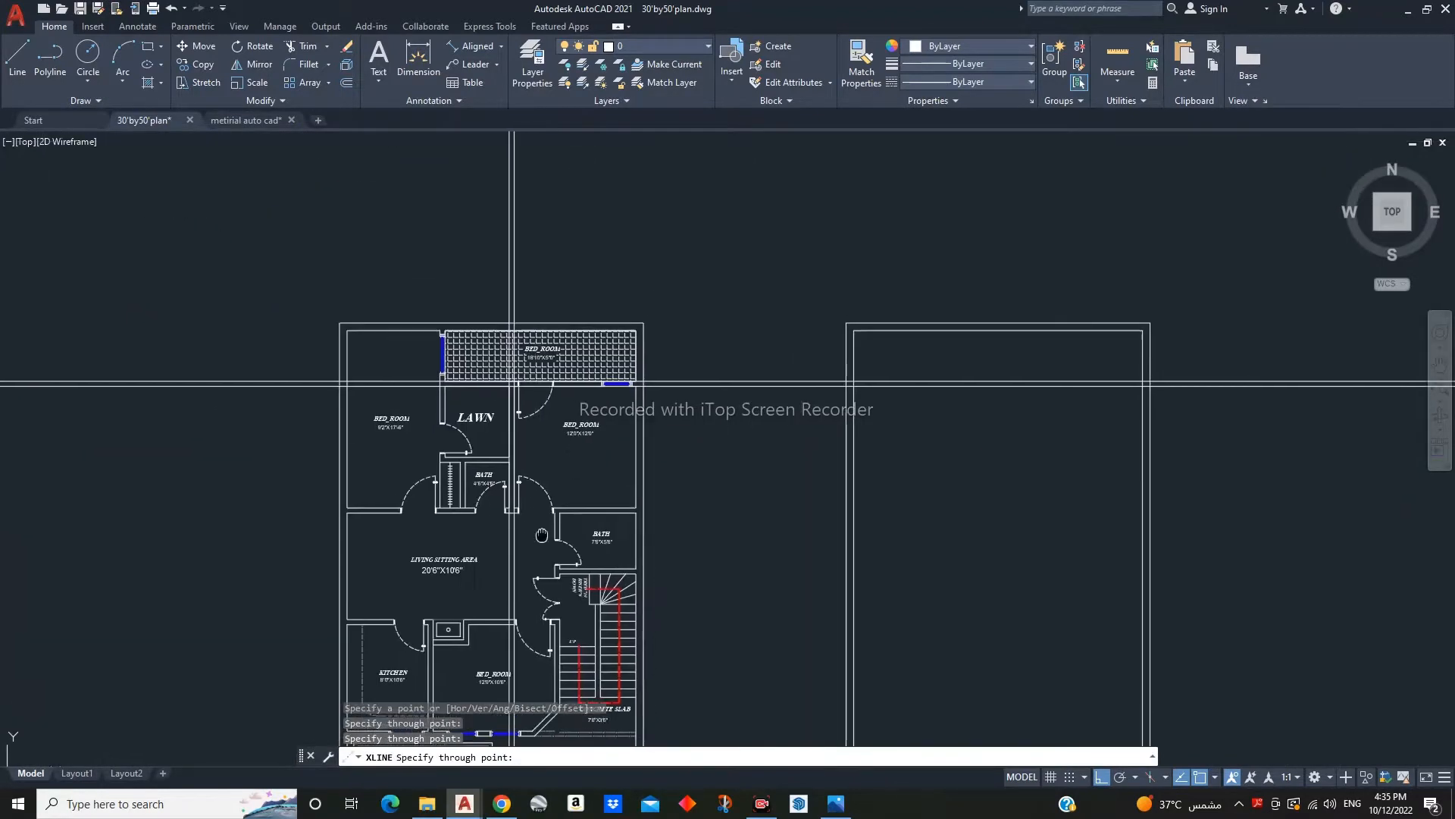
key("Escape")
key("Escape")
- Move the two vertical construction lines 50' to the right into the empty outline
left_click(532, 222)
left_click(498, 223)
type("m")
key("Return")
left_click(565, 177)
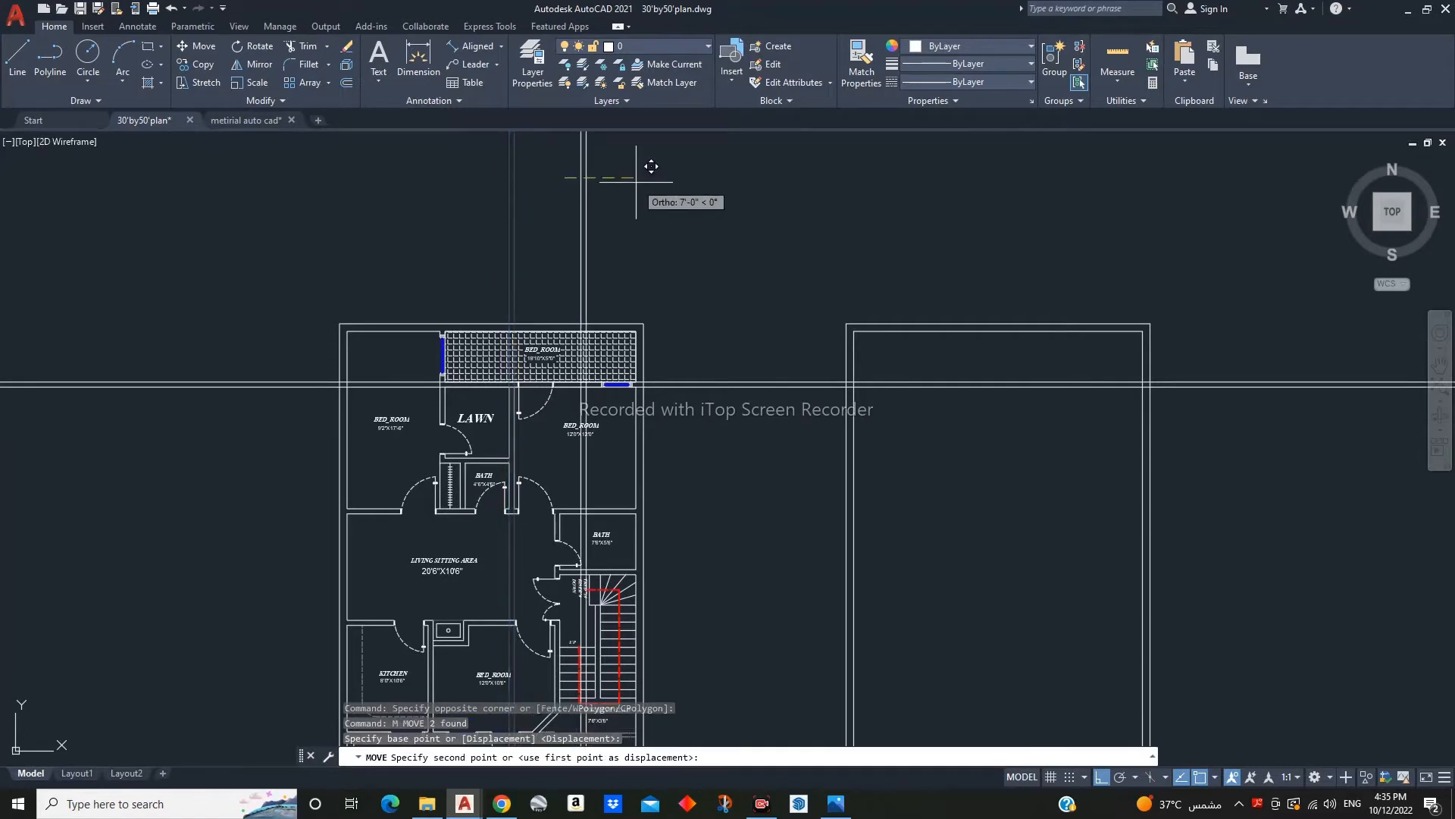
type("50")
key("Return")
key("Escape")
key("Escape")
key("Escape")
middle_click_drag(876, 460, 851, 435)
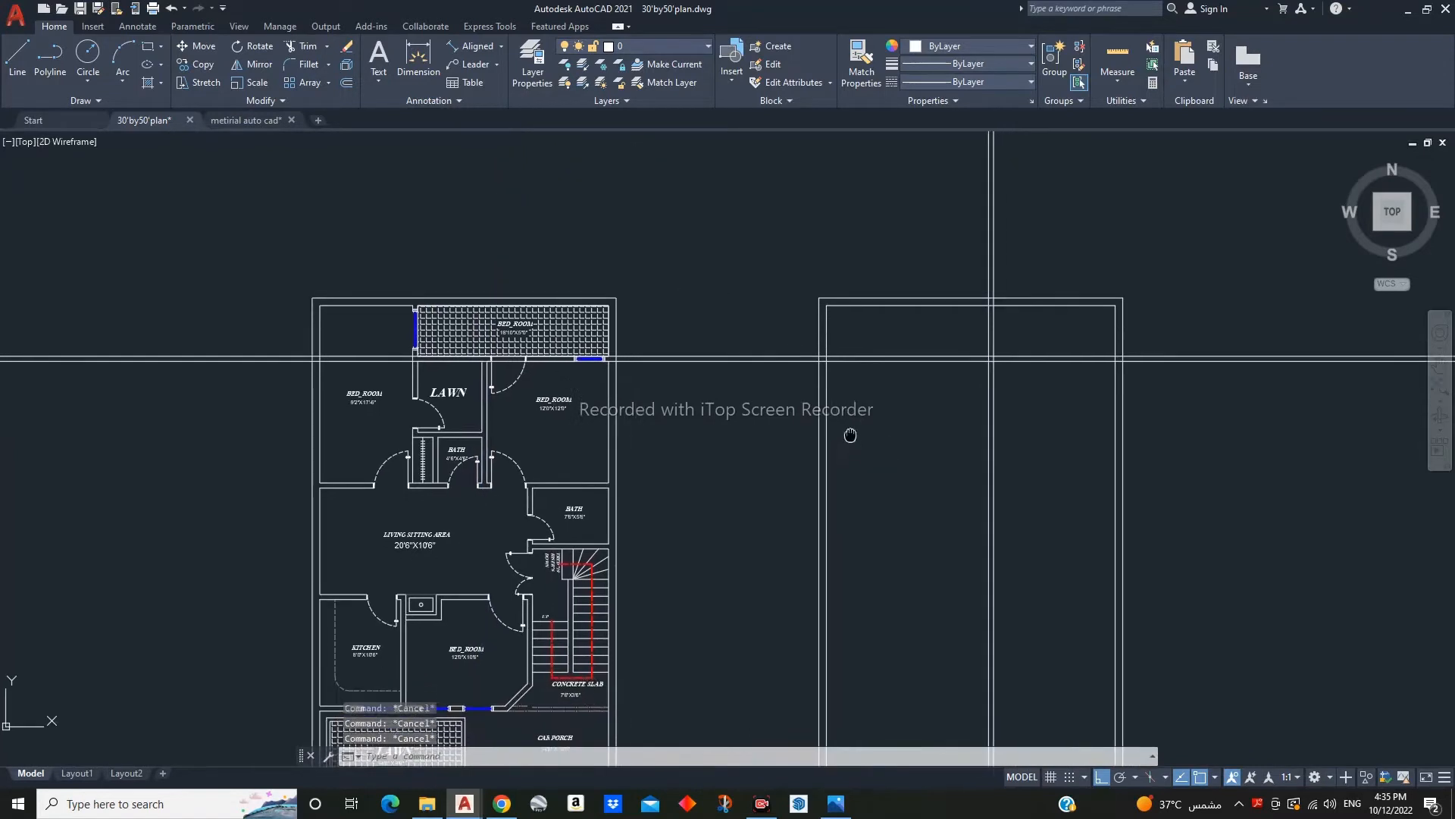
- Draw vertical construction lines through both faces of the wall between the 9'2"X17'-6" bedroom and the LAWN
middle_click_drag(743, 431, 736, 466)
type("xl")
key("Return")
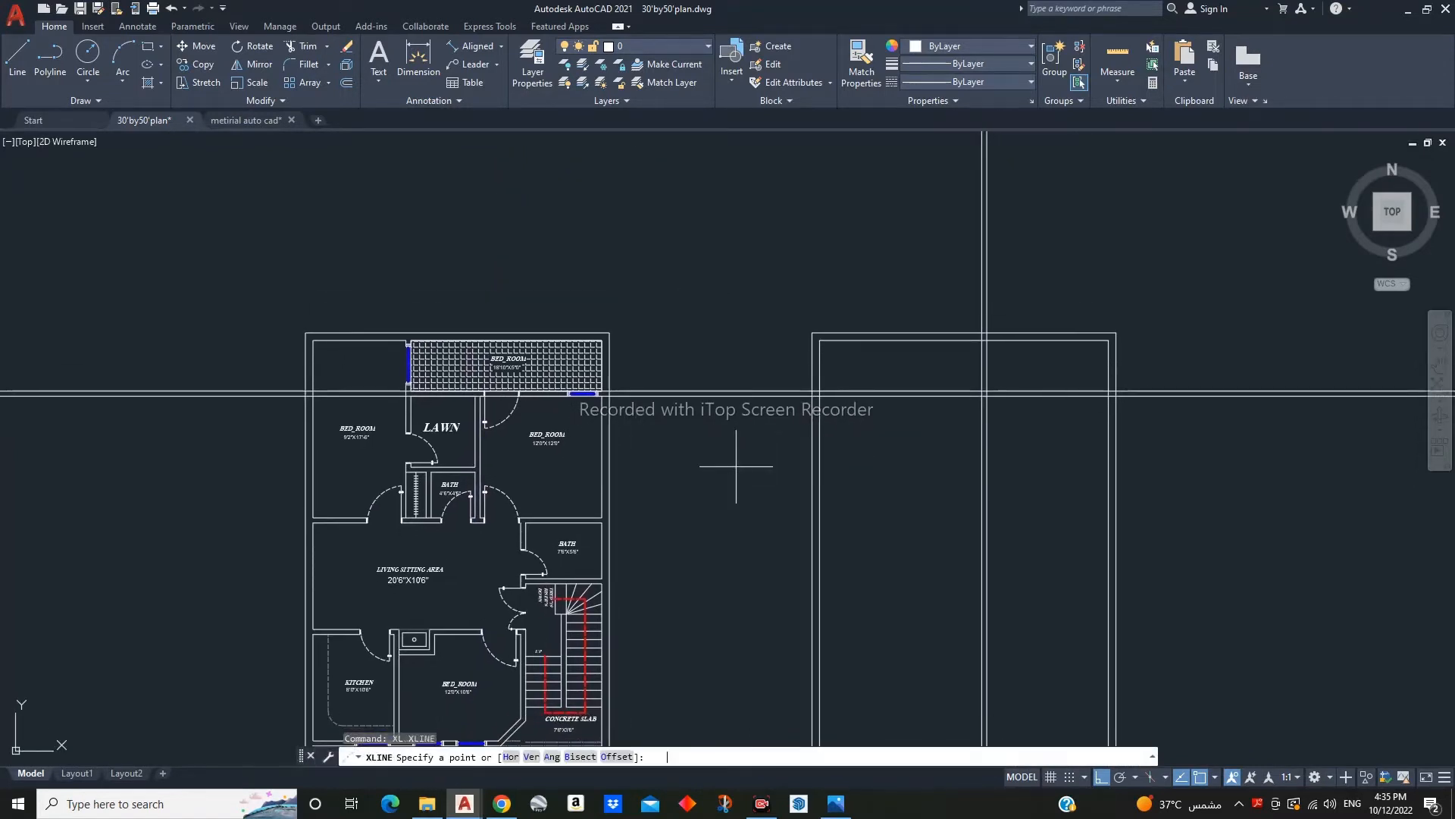
scroll(394, 392, "up", 6)
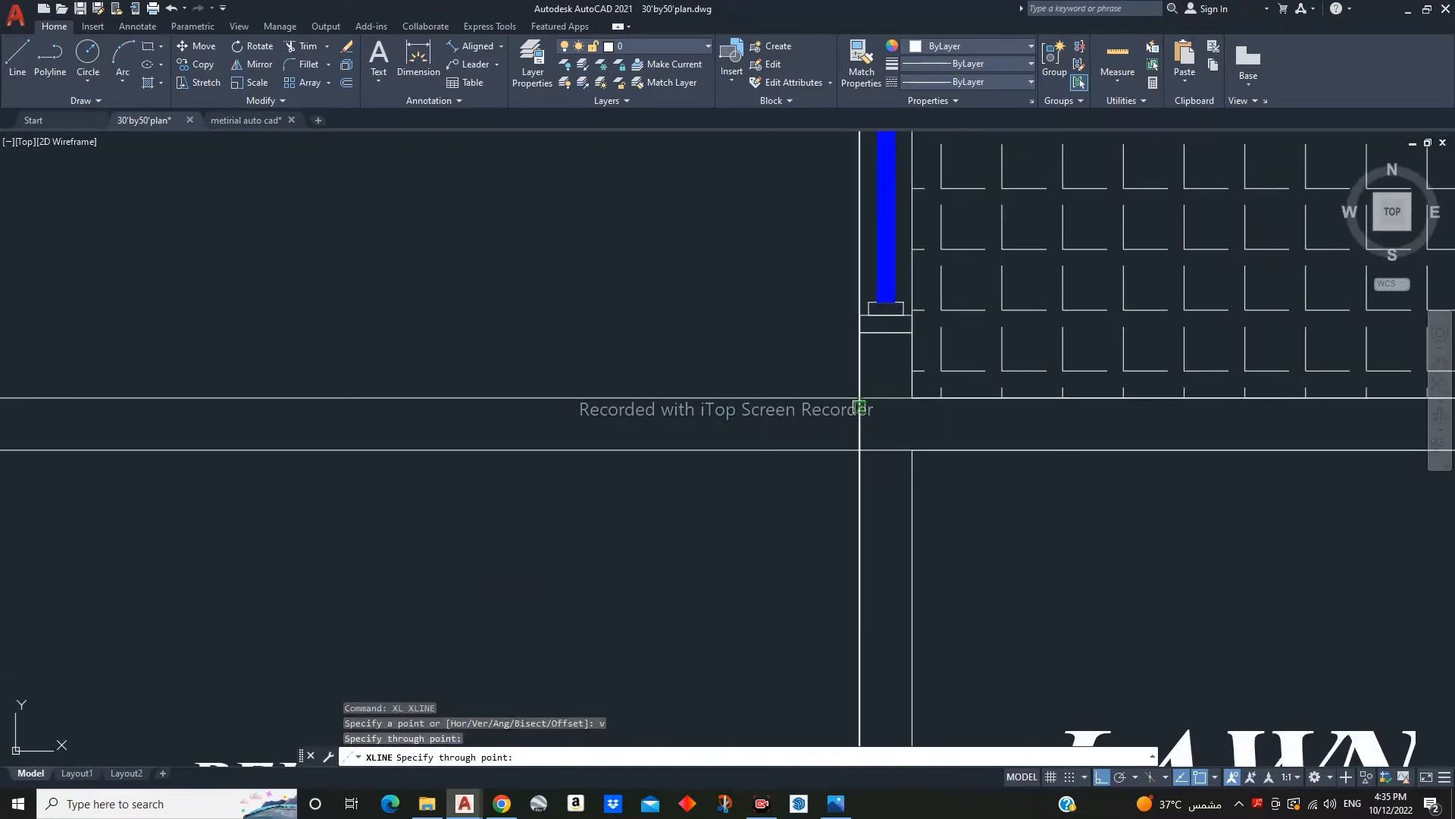
left_click(912, 450)
scroll(905, 490, "down", 3)
middle_click_drag(991, 526, 894, 533)
key("Escape")
- Move the new pair of vertical construction lines 50' to the right into the empty outline
type("m")
key("Return")
scroll(864, 610, "down", 2)
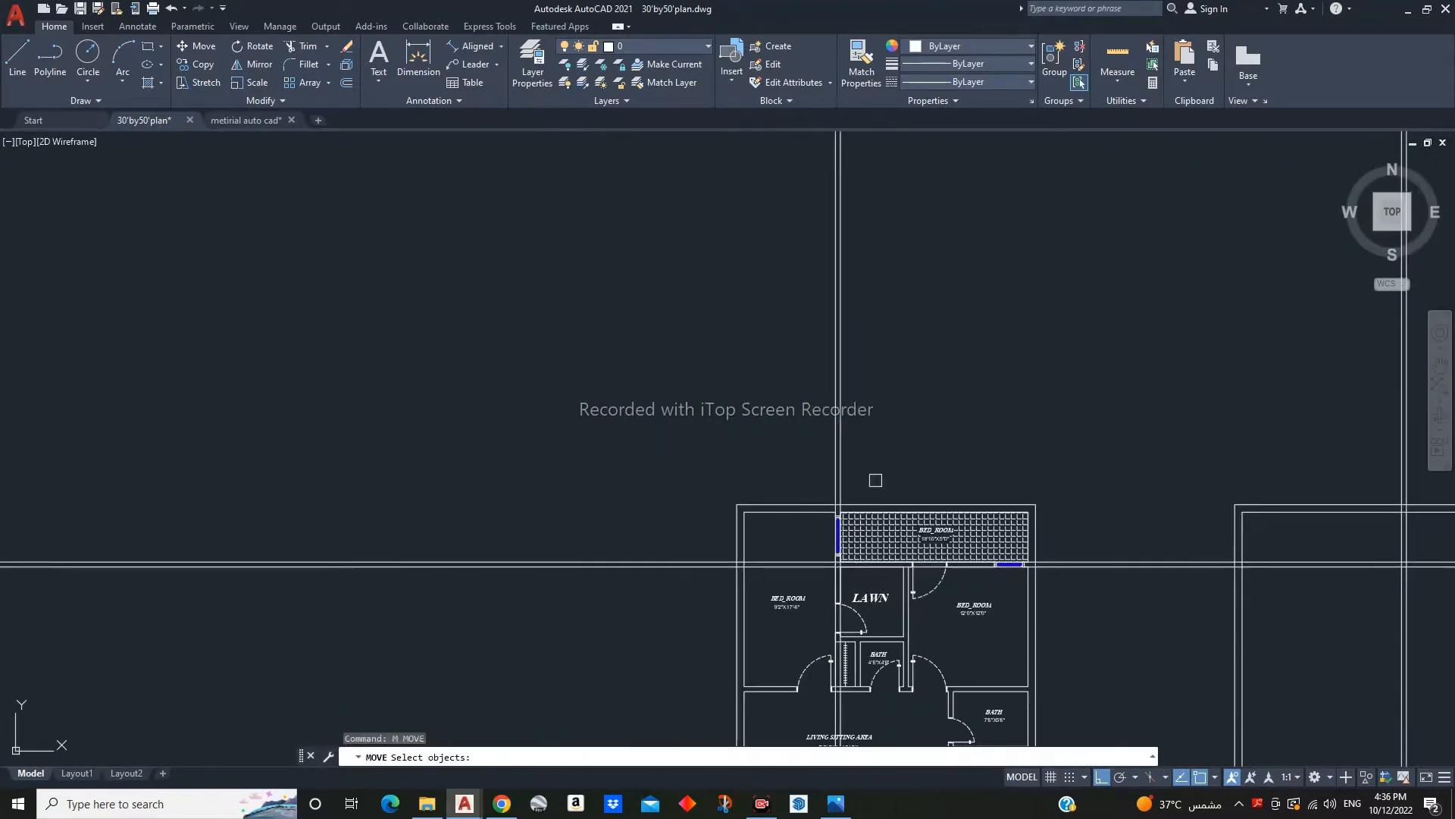
left_click(857, 373)
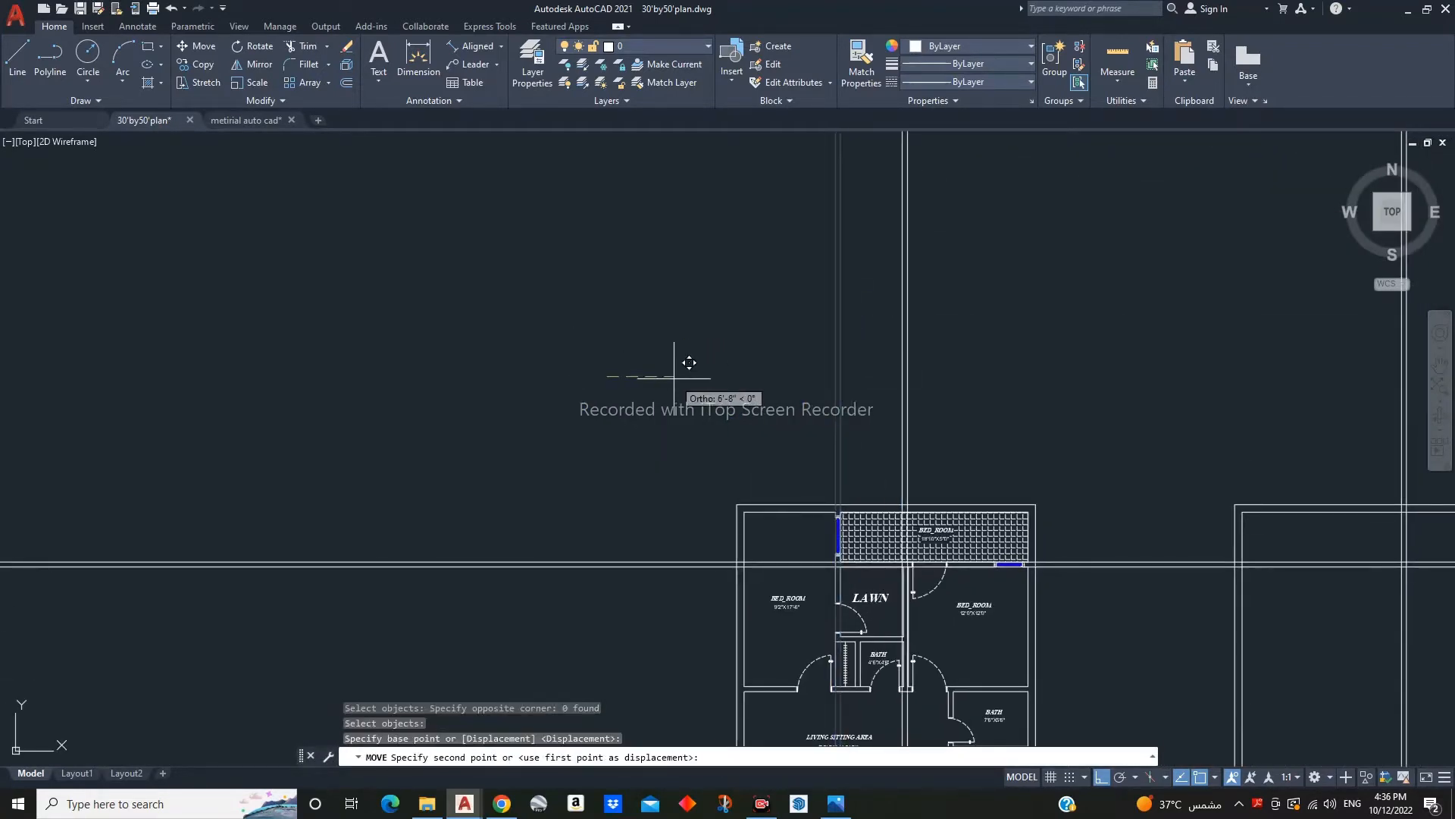
type("50'")
key("Return")
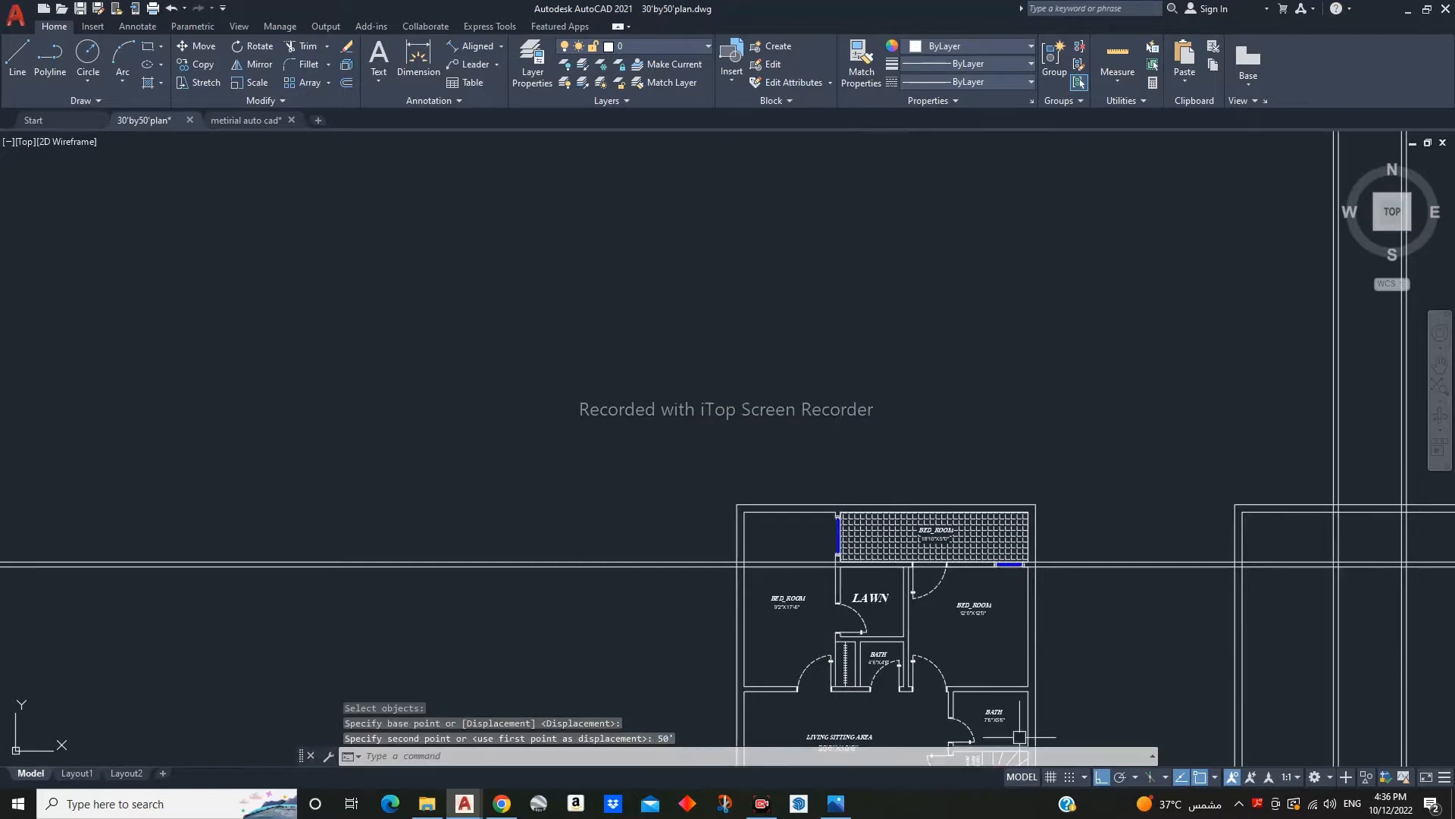
- Move the two horizontal construction lines up by 18 inches
mouse_move(1008, 549)
middle_mouse_down()
mouse_move(620, 478)
mouse_move(659, 465)
middle_mouse_up()
mouse_move(812, 571)
middle_mouse_down()
mouse_move(925, 448)
mouse_move(938, 478)
mouse_move(871, 515)
middle_mouse_up()
scroll(914, 452, "down", 2)
scroll(864, 493, "up", 2)
middle_click_drag(983, 509, 855, 562)
middle_click_drag(654, 591, 669, 533)
scroll(1035, 398, "up", 4)
left_click(969, 568)
middle_click_drag(956, 489, 955, 606)
left_click(940, 482)
type("m")
key("Return")
left_click(985, 689)
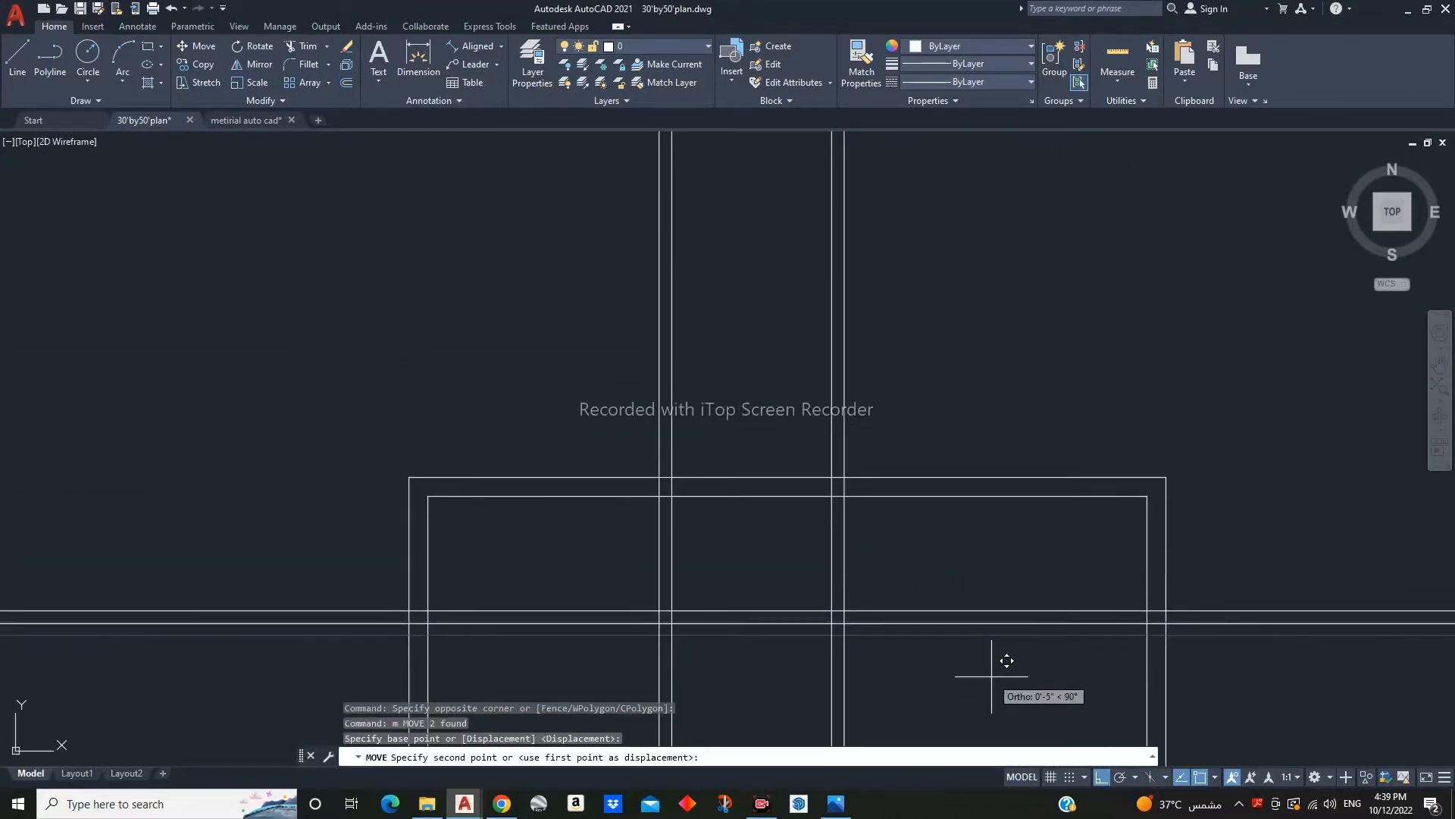
type("18")
key("Return")
scroll(990, 672, "down", 2)
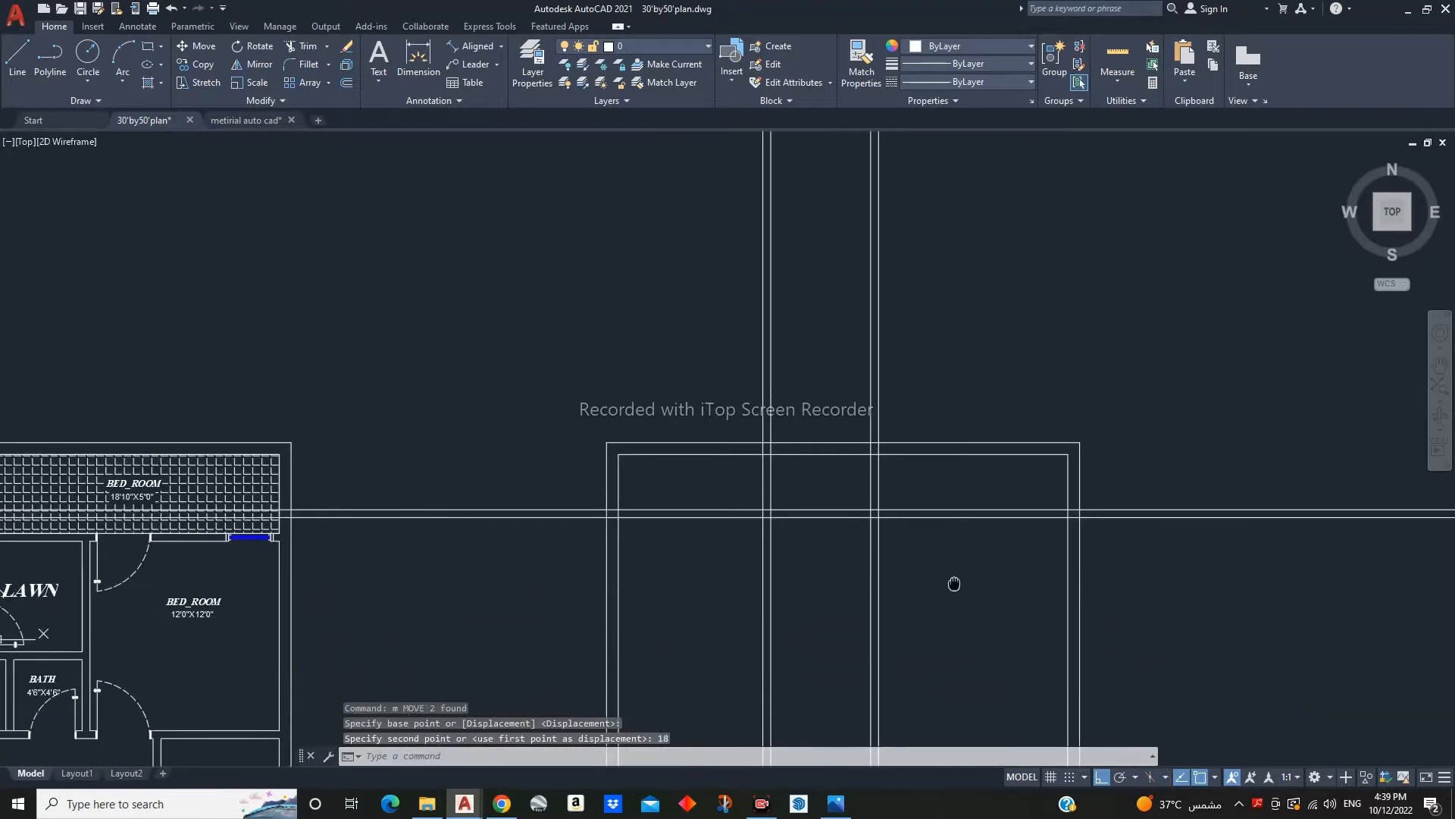
- Draw horizontal construction lines through both faces of the wall between the bedrooms and the living sitting area
type("x")
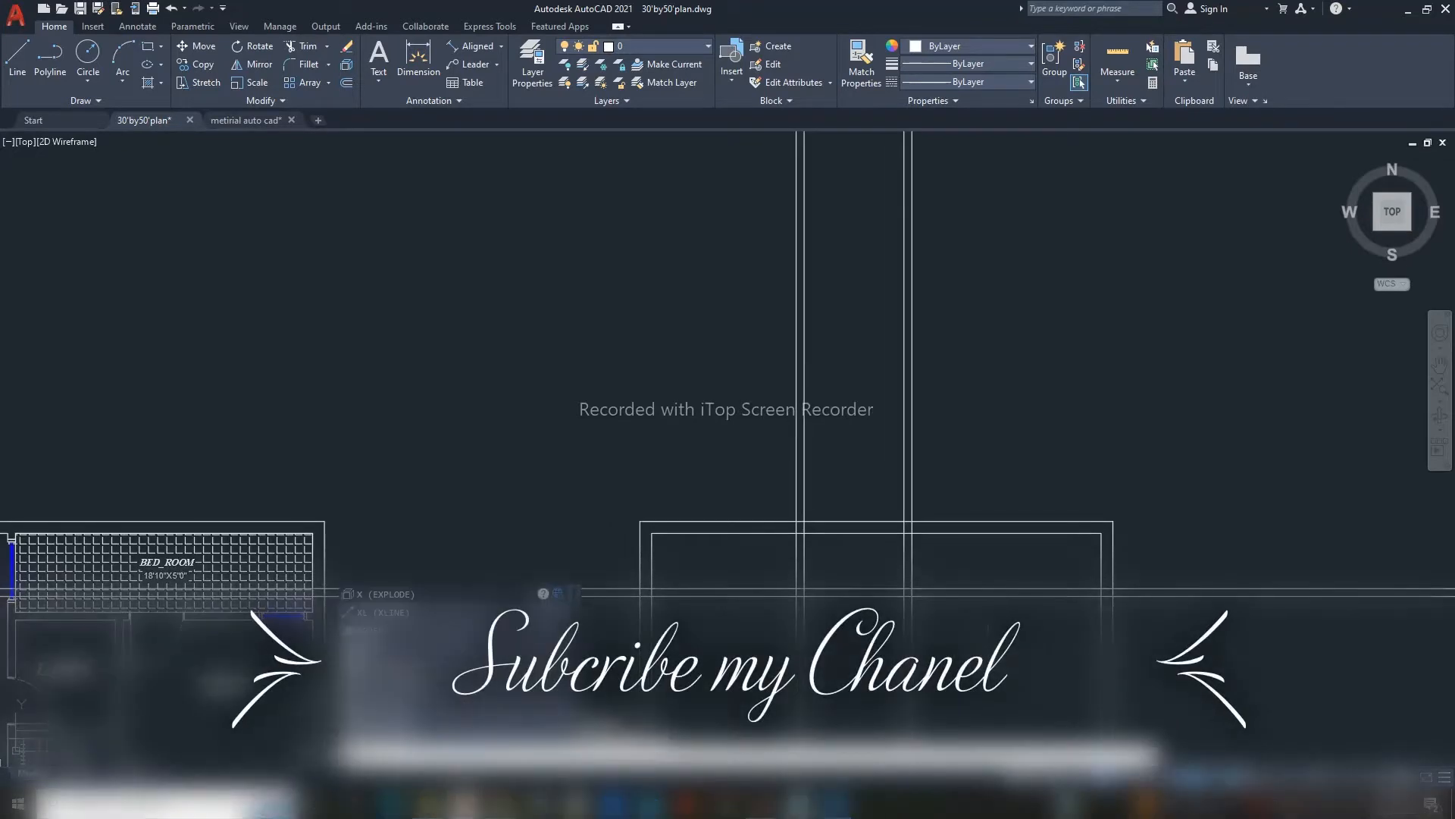
key("Return")
scroll(907, 589, "down", 3)
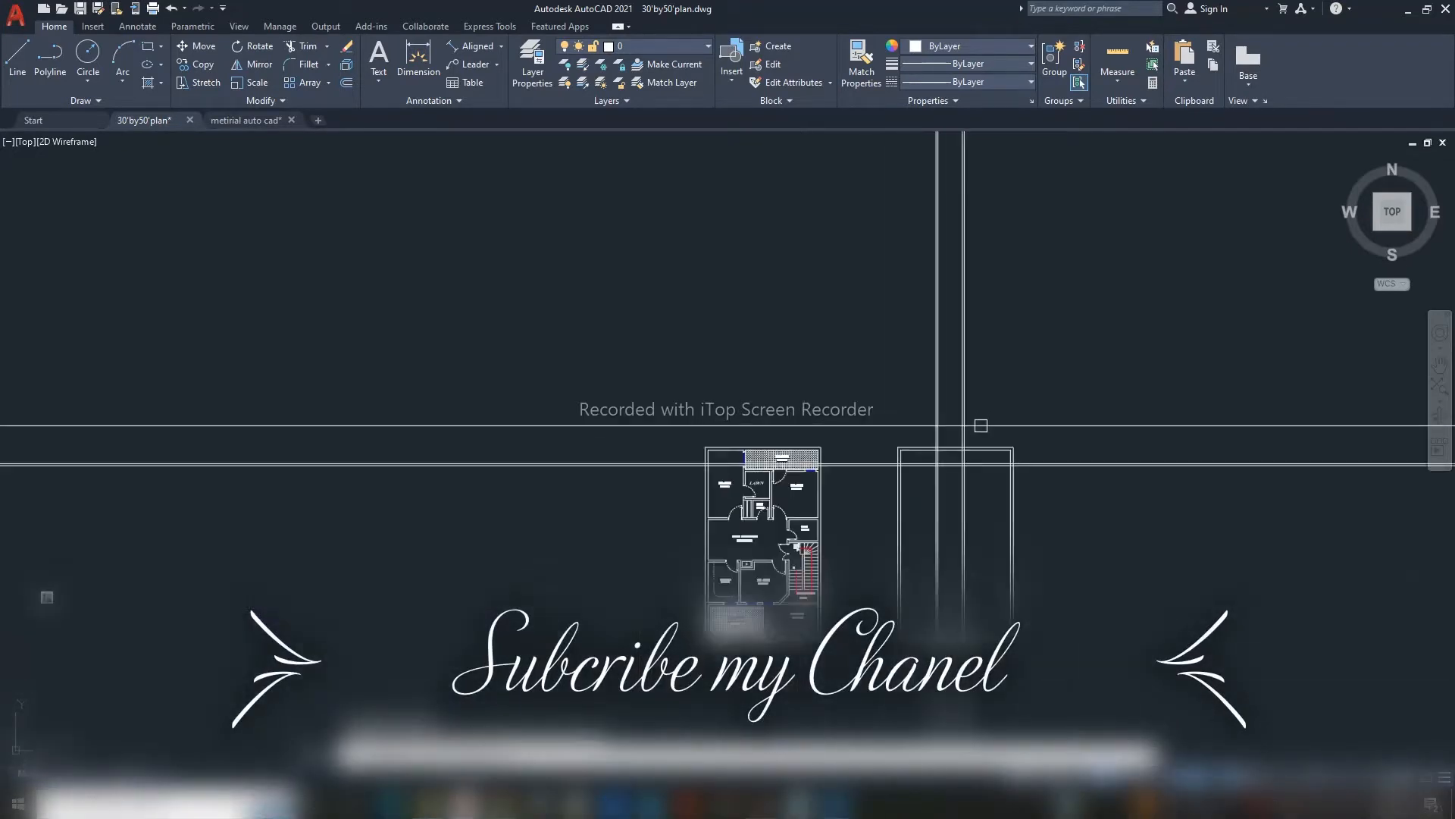
scroll(805, 529, "up", 6)
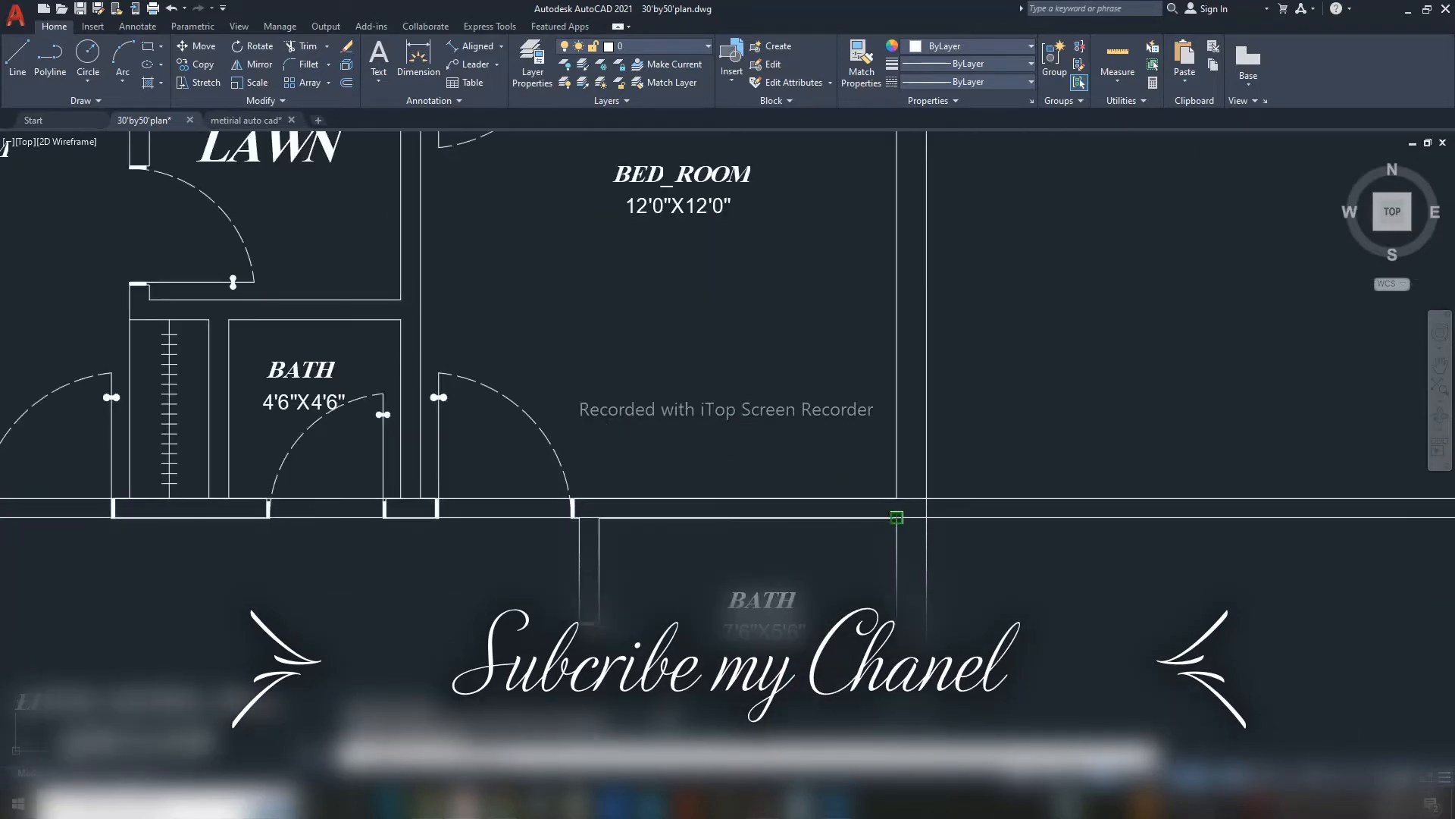
left_click(896, 517)
key("Return")
scroll(897, 517, "down", 6)
middle_click_drag(1201, 561, 968, 554)
- Try to trim the crossing where the right vertical line pair meets the lower horizontal pair in the second outline
type("tr")
key("Return")
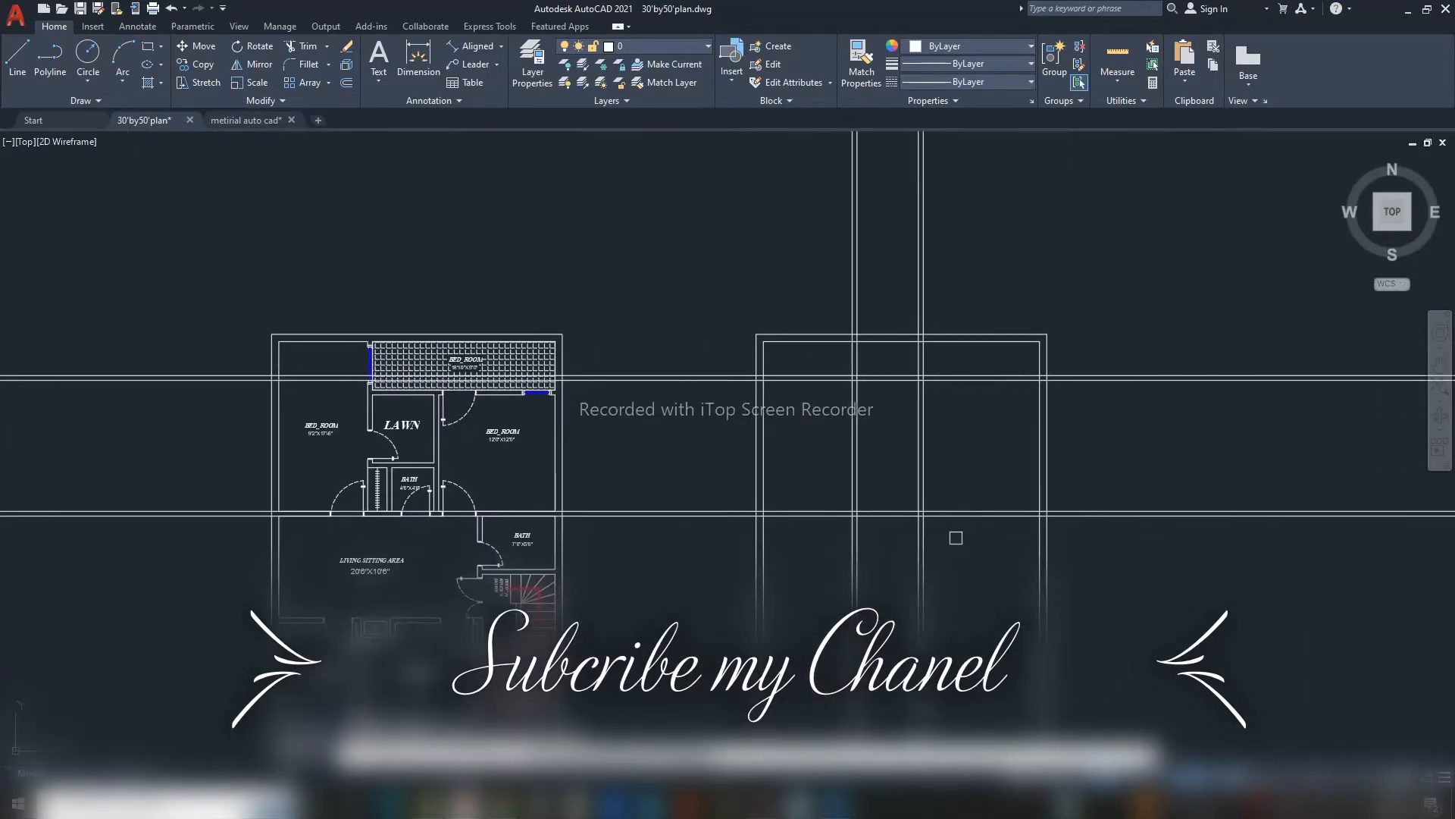
scroll(933, 501, "up", 4)
left_click(923, 526)
left_click(909, 510)
scroll(914, 543, "down", 5)
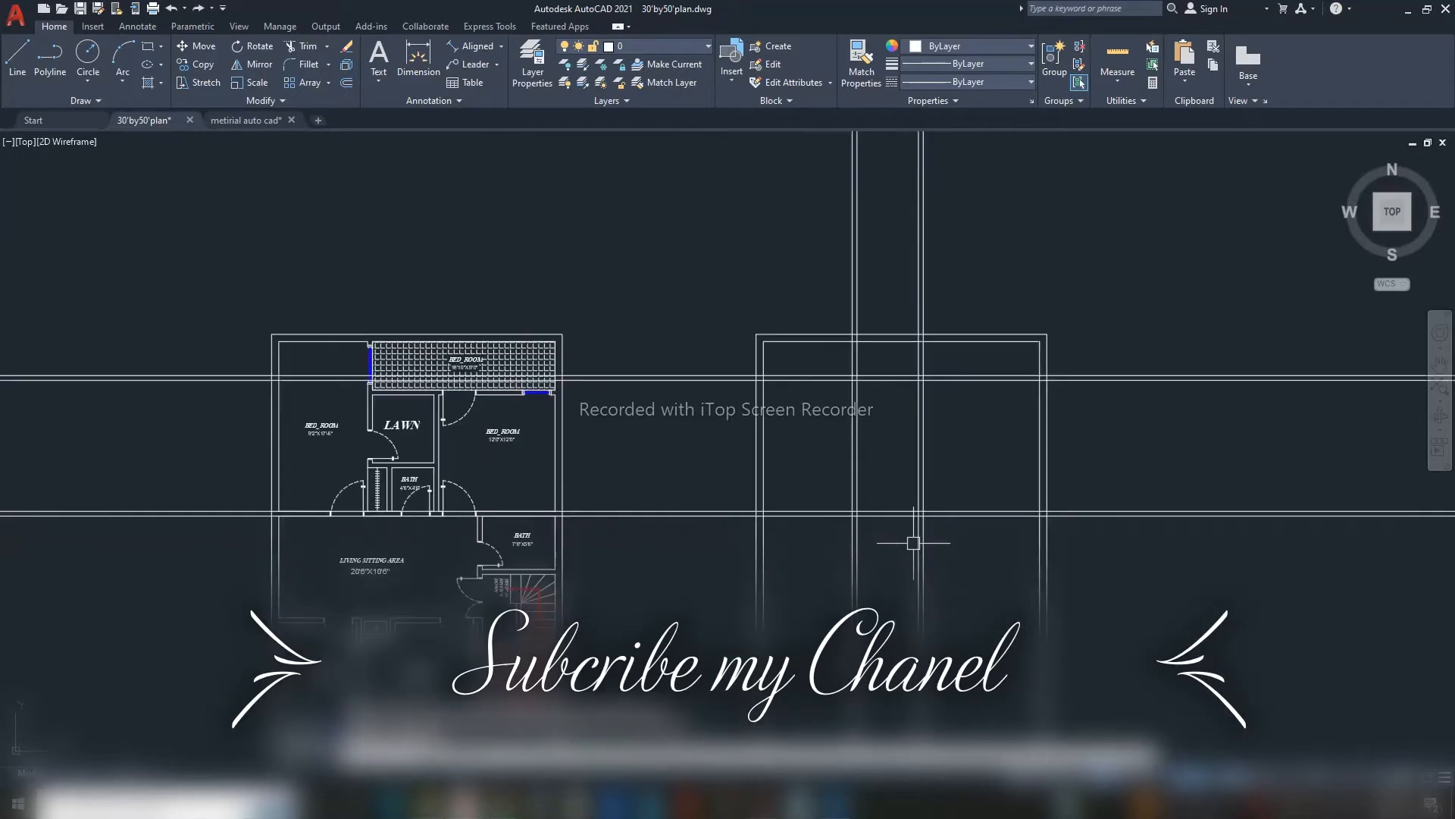
- Trim the overlapping construction lines at the wall crossings inside the second outline
scroll(919, 539, "up", 6)
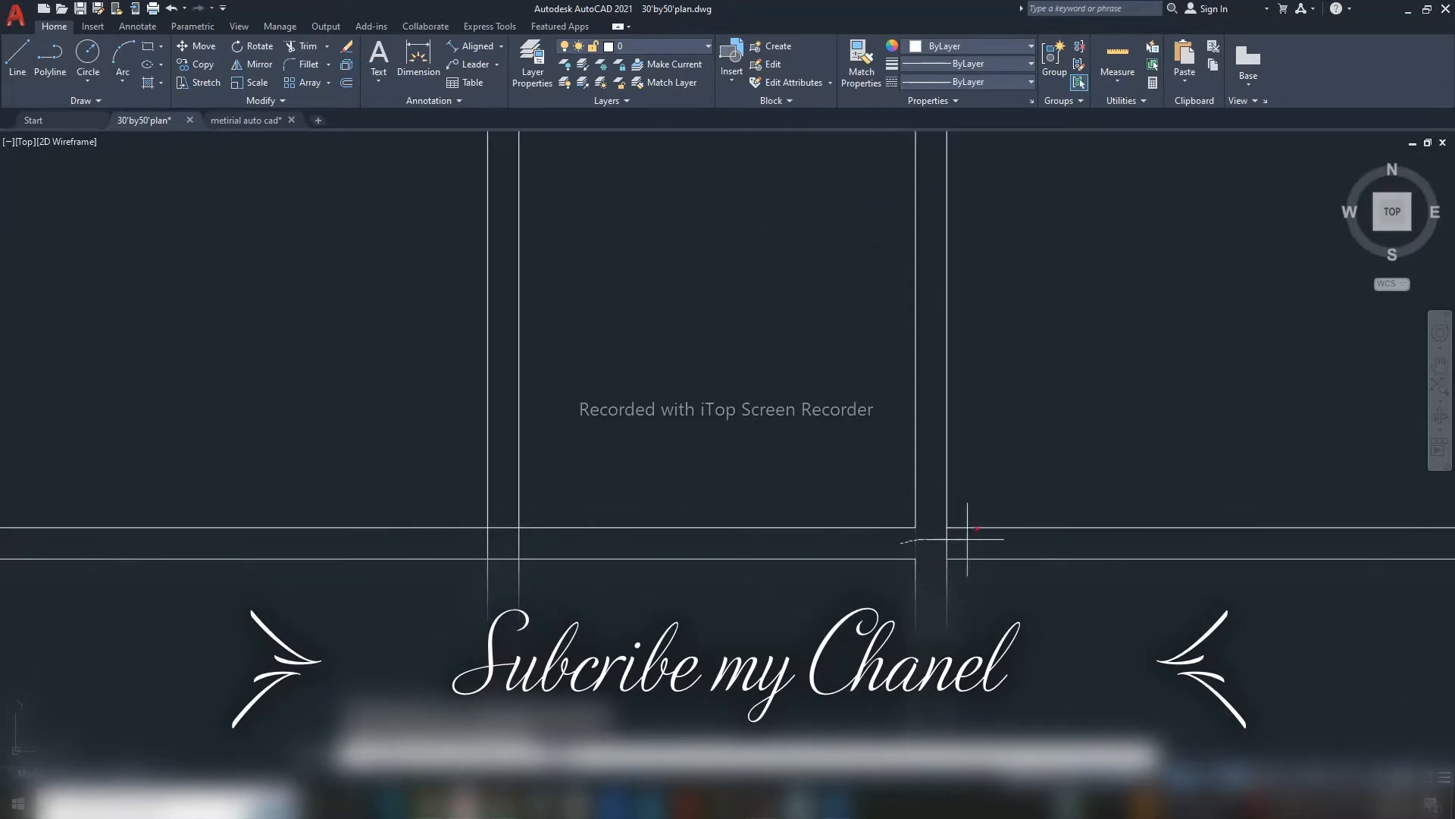
scroll(880, 422, "down", 5)
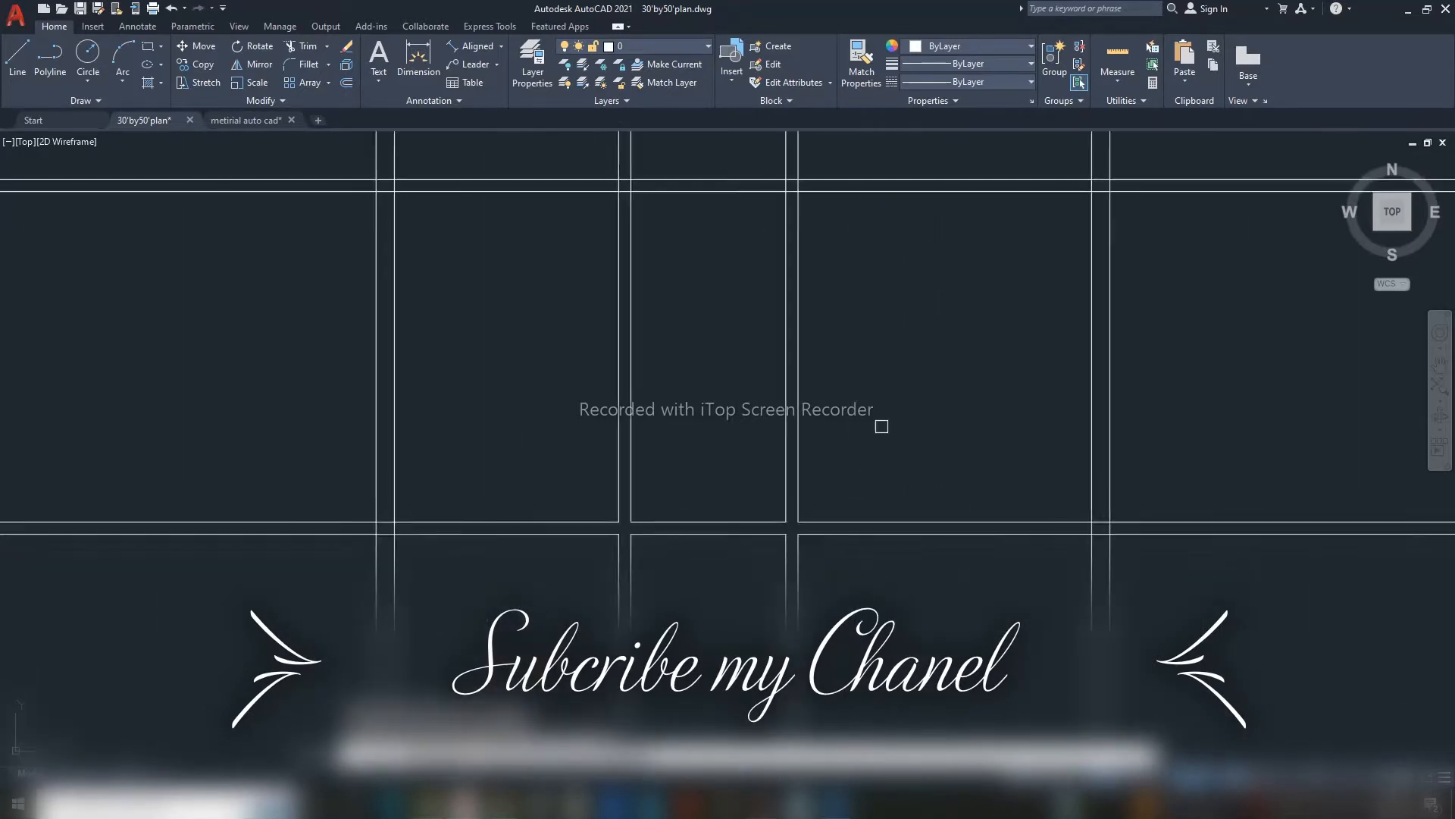
scroll(766, 262, "up", 5)
scroll(803, 425, "down", 5)
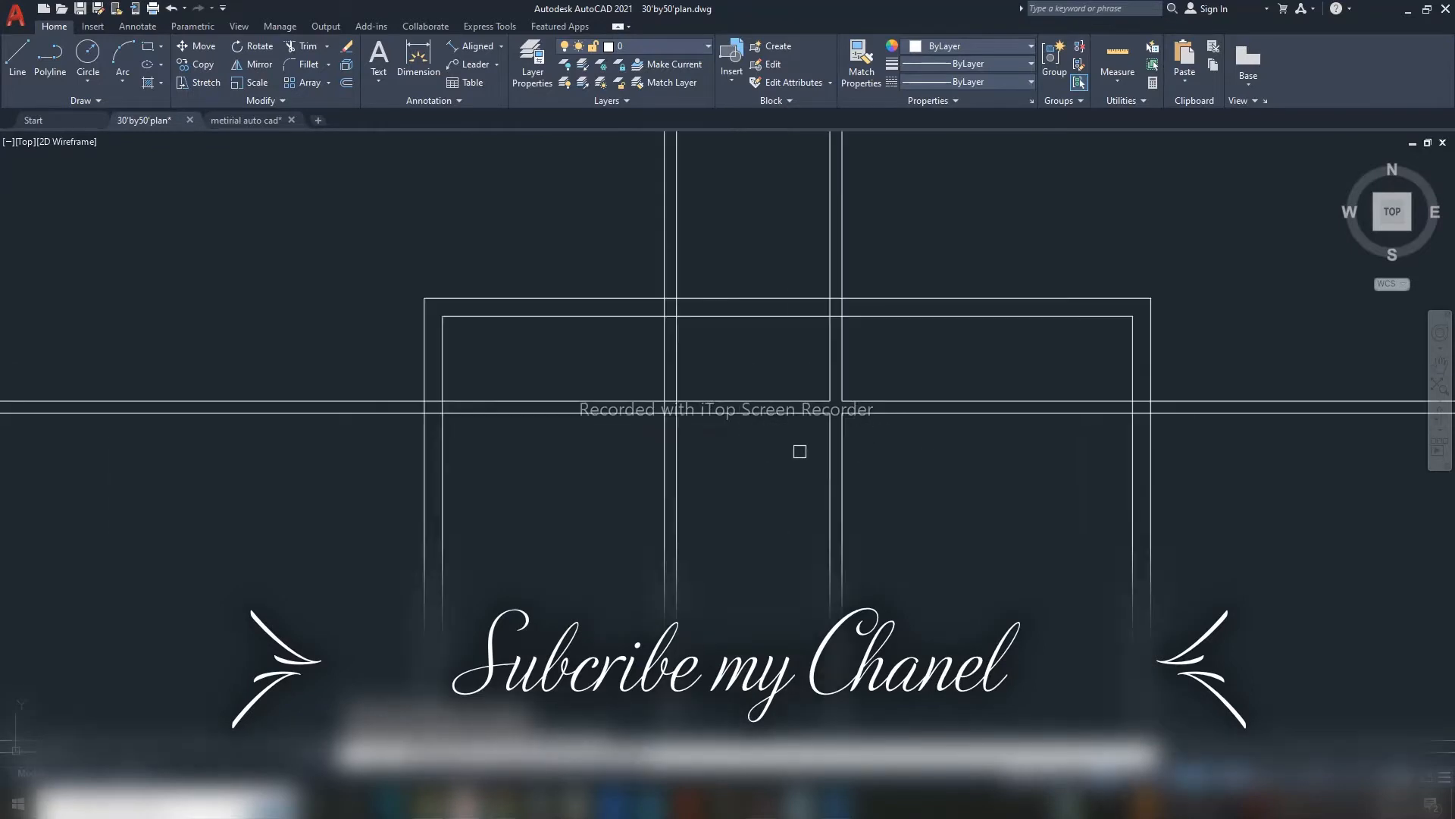
scroll(722, 395, "up", 5)
scroll(853, 463, "down", 4)
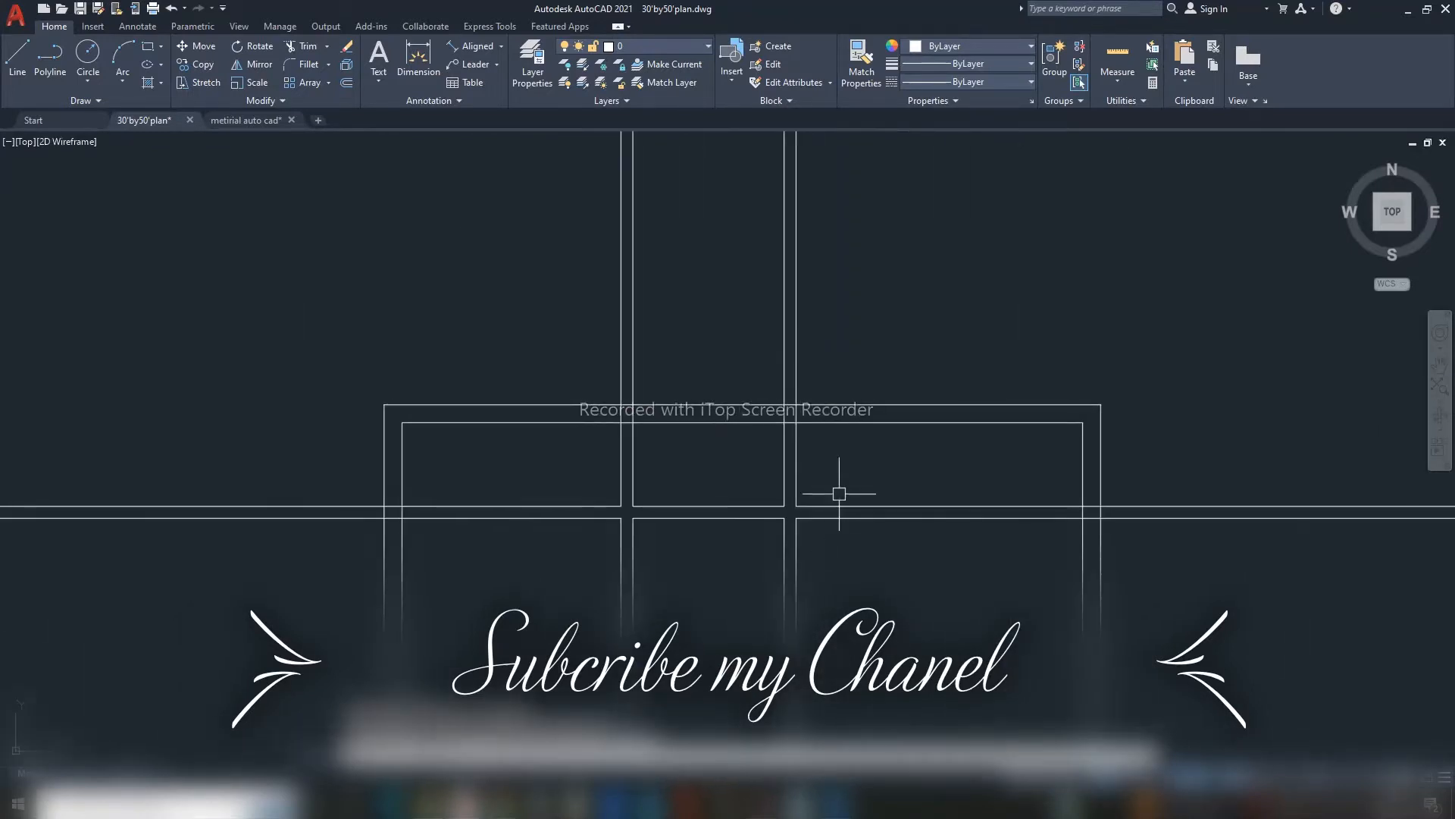
- Erase the right pair of vertical lines above the upper horizontal wall
type("e")
key("Return")
scroll(770, 471, "up", 4)
- Try to join the broken upper line of the upper horizontal wall
type("j")
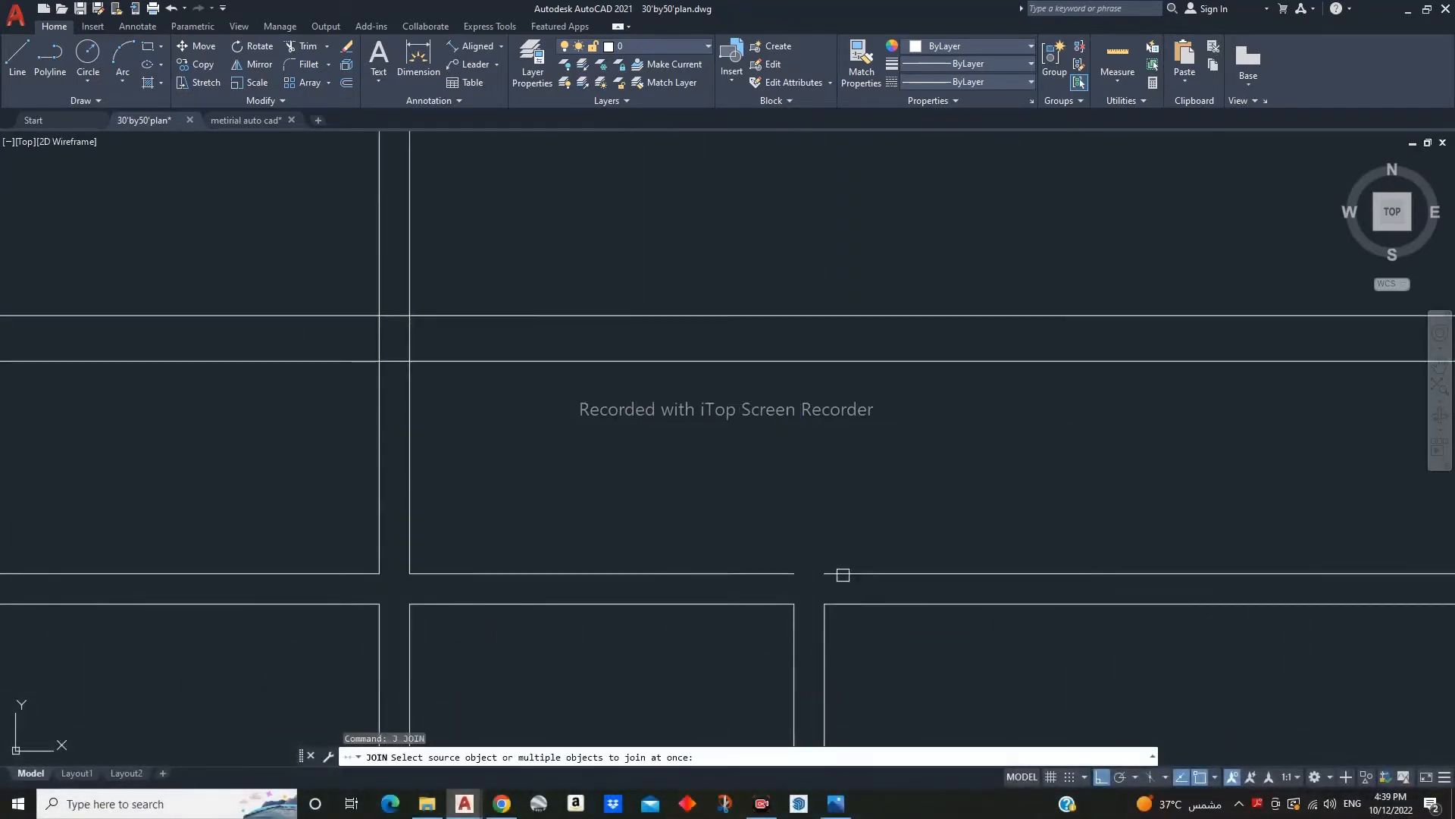
key("Return")
scroll(826, 572, "down", 4)
scroll(826, 573, "up", 4)
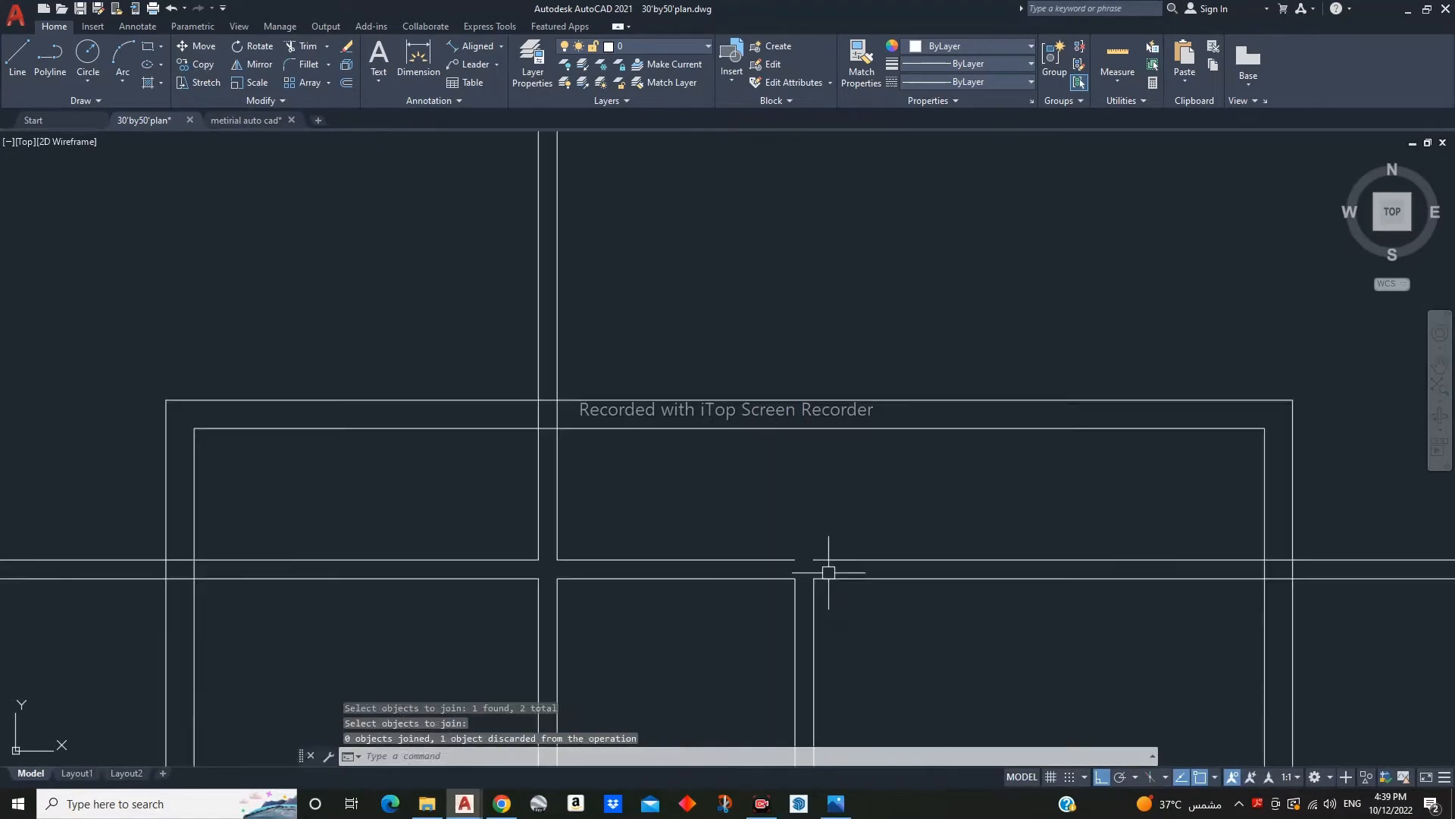
type("j")
key("Return")
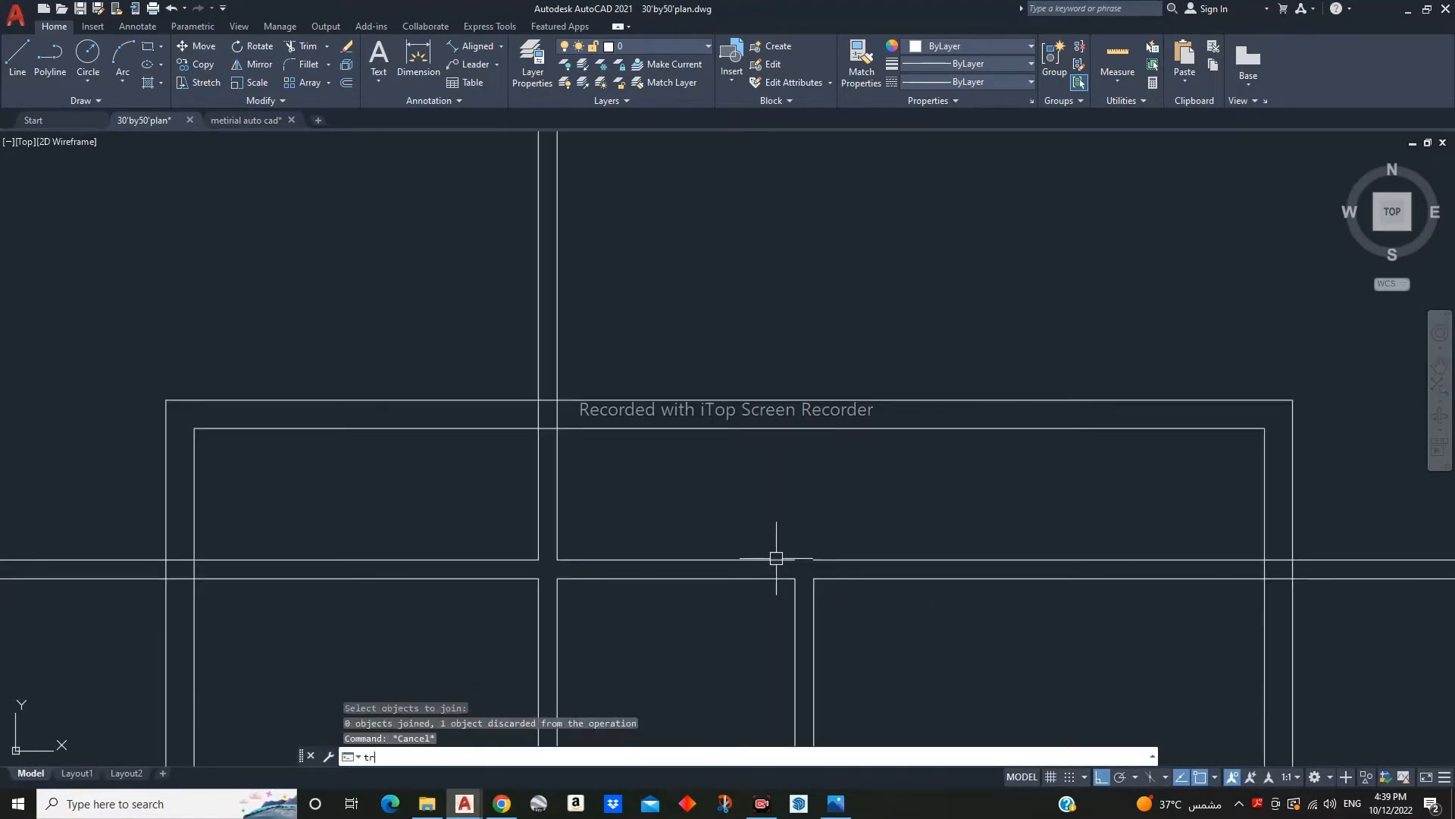
key("Return")
scroll(776, 558, "down", 12)
middle_click_drag(797, 561, 792, 512)
key("Escape")
key("Escape")
- Trim all construction line portions extending beyond the second plan's outline
scroll(791, 512, "up", 4)
left_click(777, 473)
left_click(681, 621)
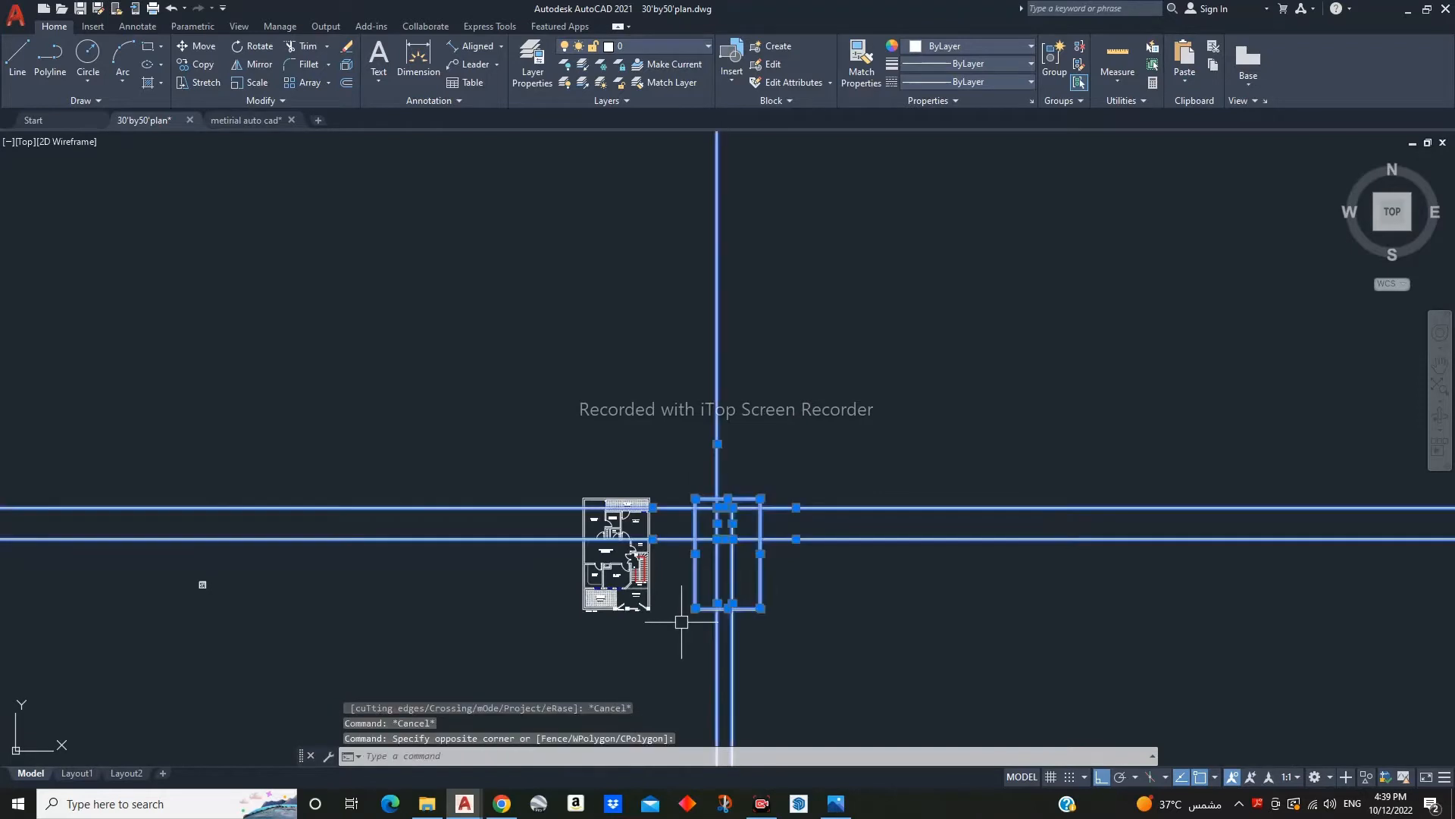
type("tr")
key("Return")
left_click_drag(867, 500, 811, 619)
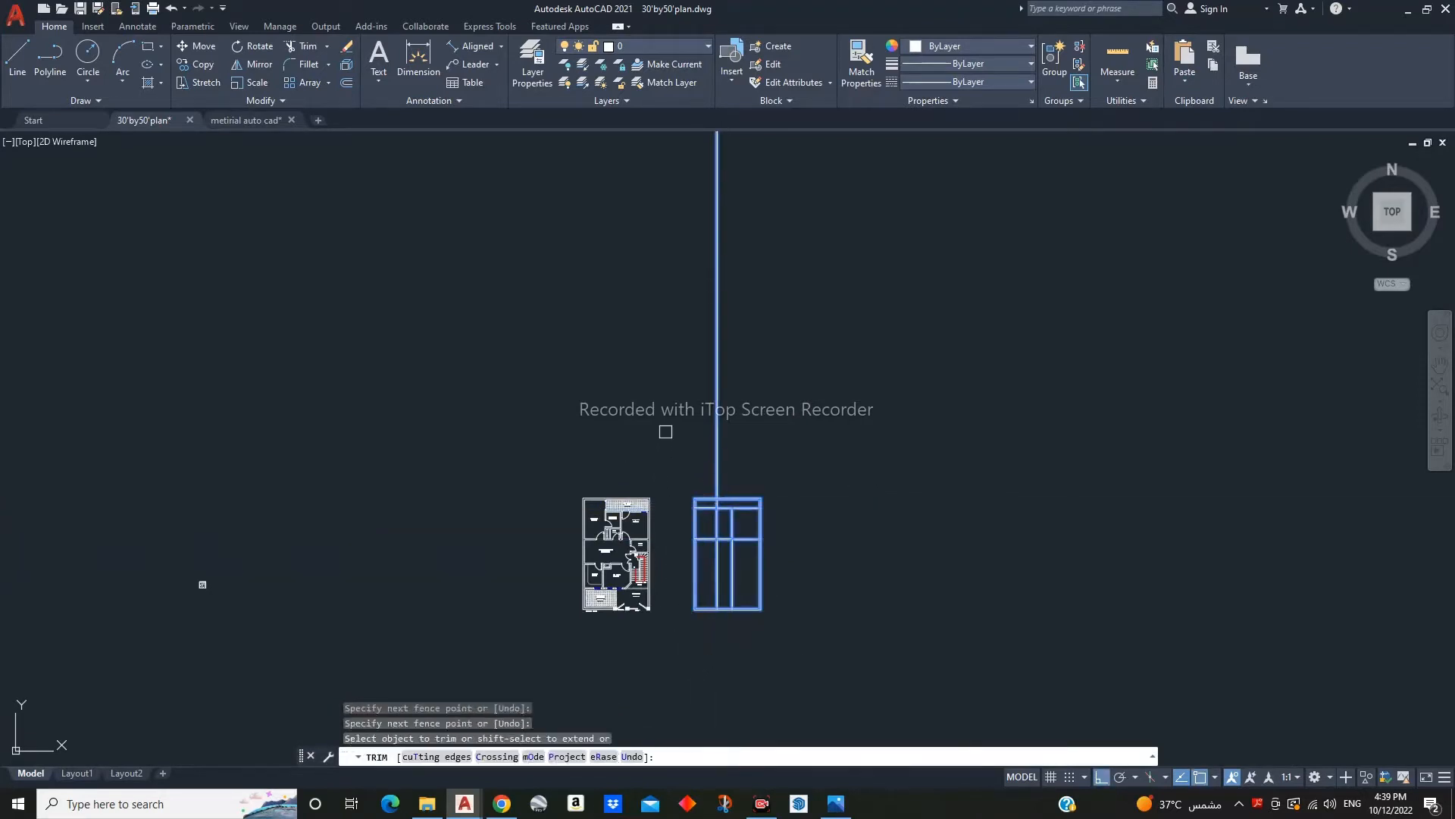
left_click_drag(665, 431, 782, 434)
key("Escape")
- Join the two segments of the upper horizontal wall's top line across the gap above the right vertical wall
scroll(746, 529, "up", 10)
type("j")
key("Return")
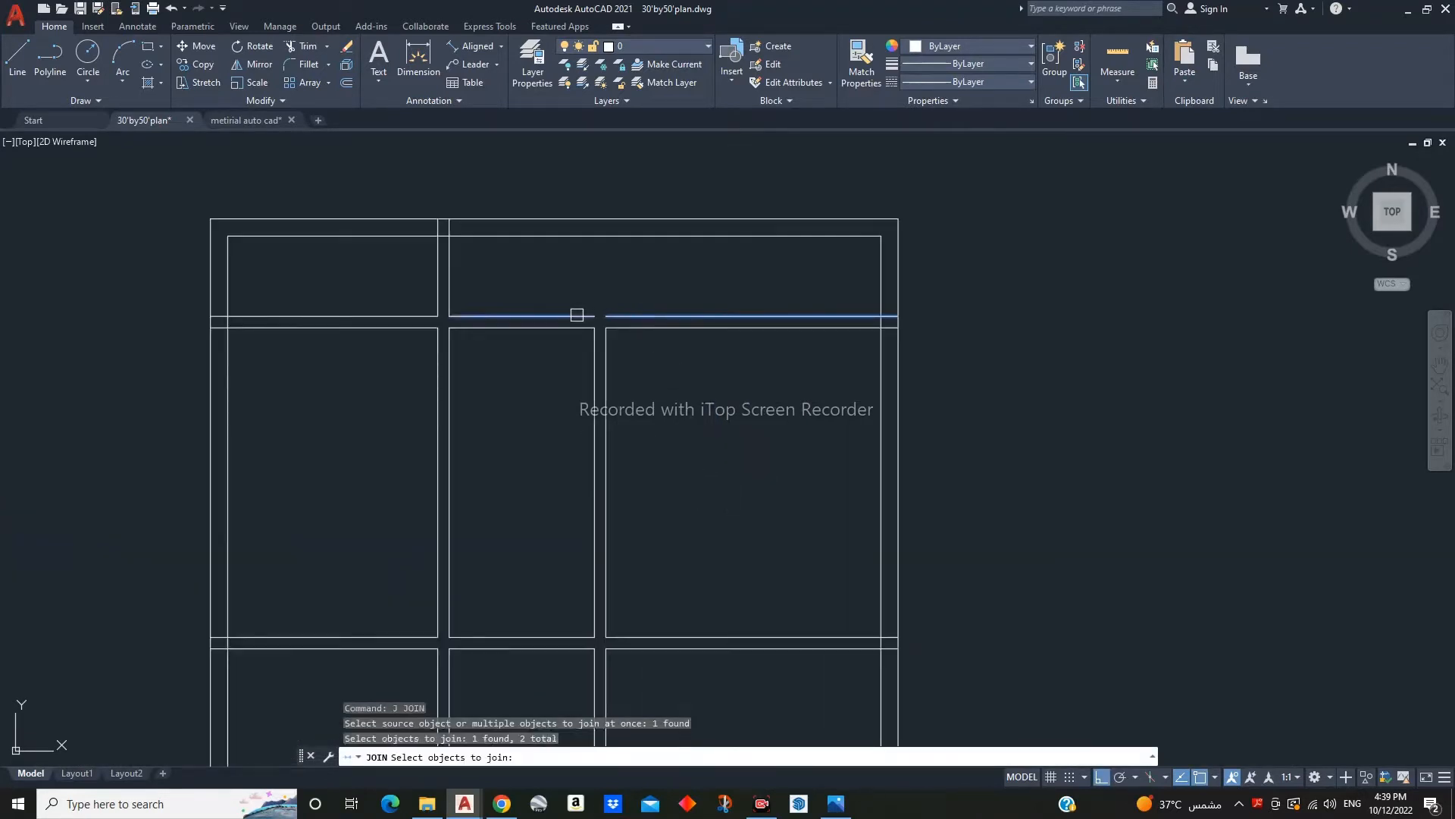
key("Return")
- Trim the interior wall lines and openings where they meet the outer walls of the second outline
type("tr")
key("Return")
scroll(911, 351, "up", 8)
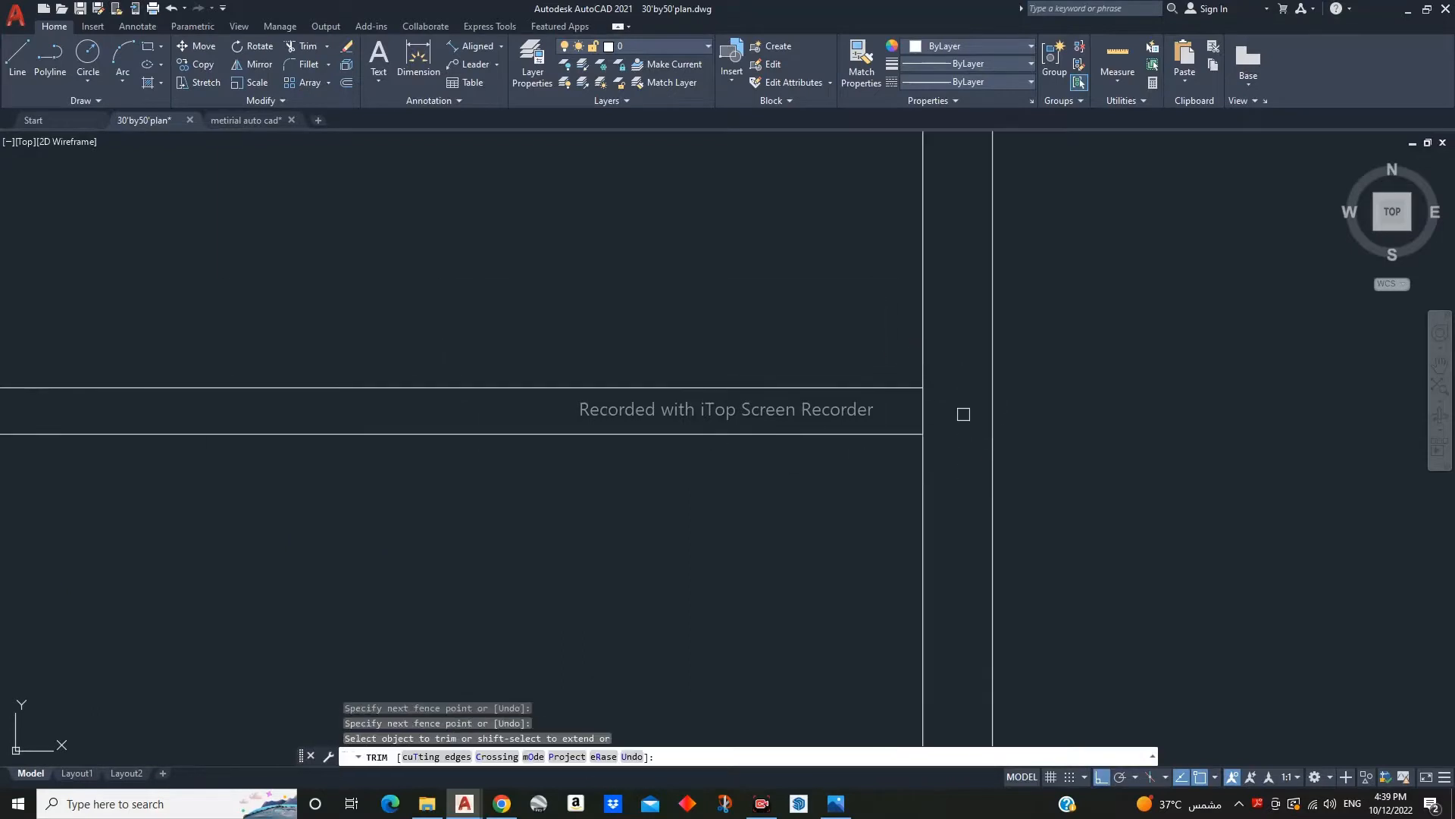
scroll(864, 446, "down", 8)
middle_click_drag(792, 517, 938, 474)
scroll(785, 331, "up", 8)
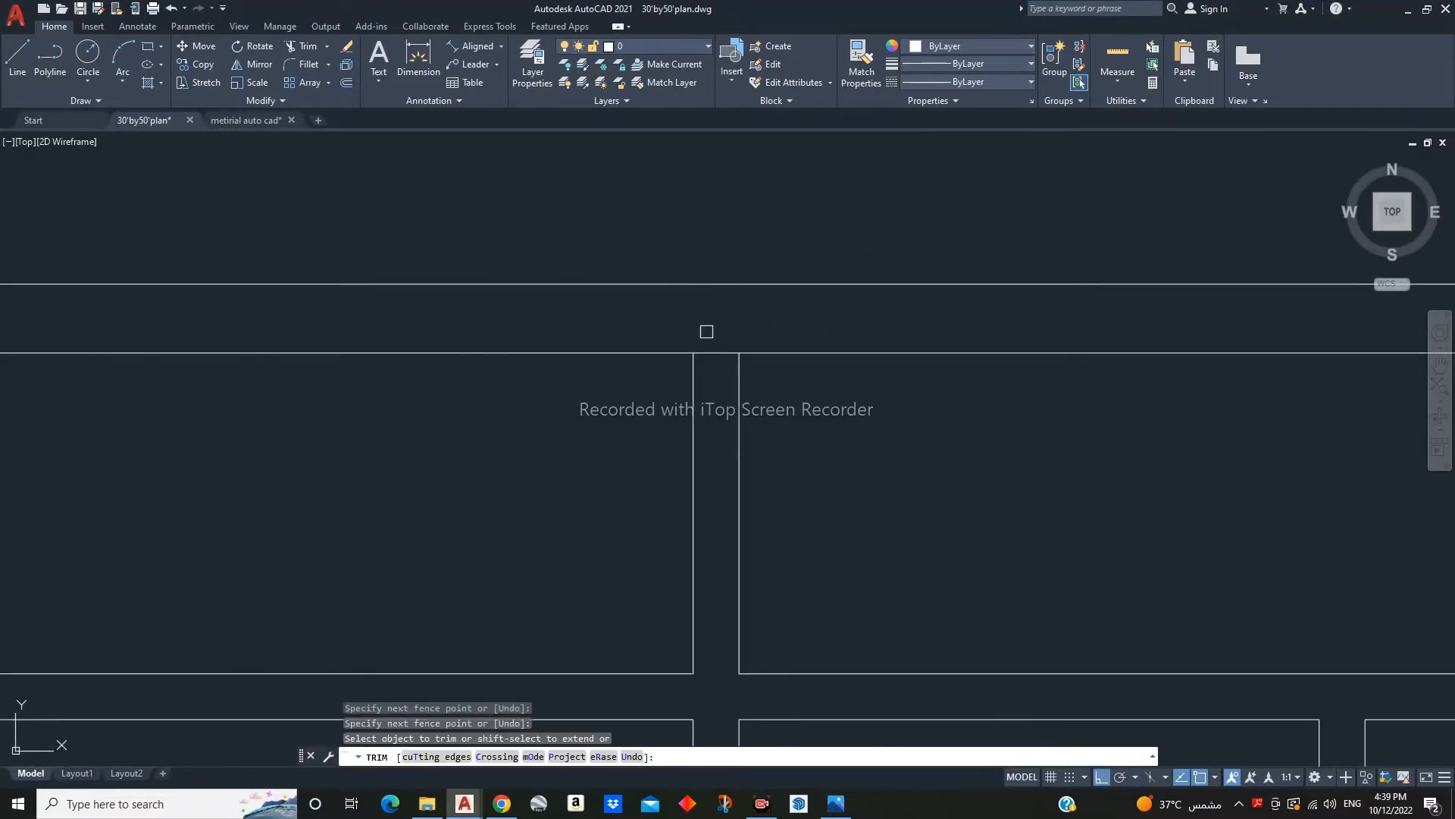
scroll(718, 385, "down", 6)
middle_click_drag(568, 471, 716, 450)
scroll(716, 450, "up", 4)
key("Escape")
- Erase the two horizontal wall lines crossing the upper part of the left room
left_click_drag(762, 375, 738, 485)
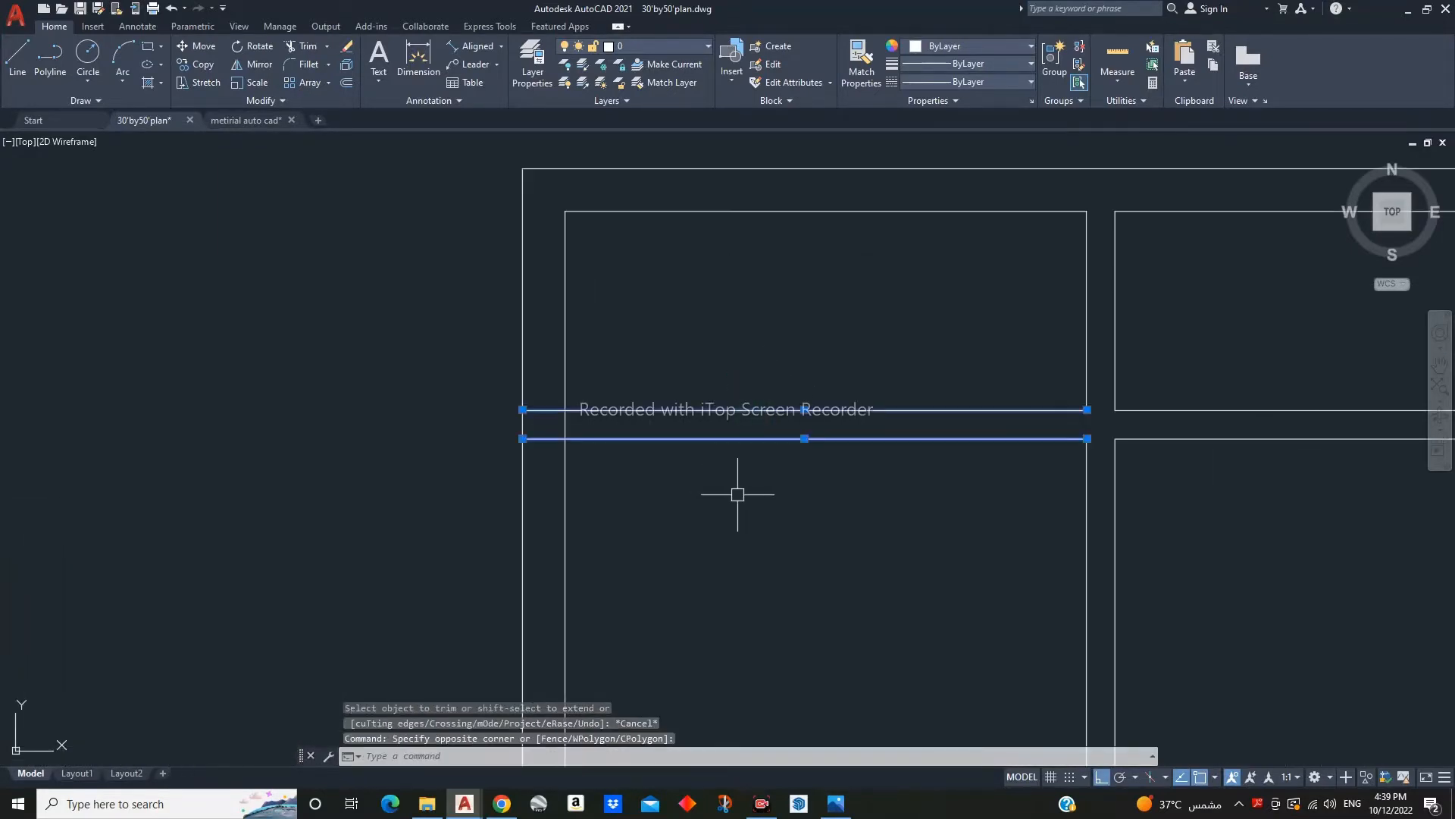
scroll(743, 496, "down", 4)
type("e")
key("Return")
middle_click_drag(747, 495, 733, 499)
- Join the two segments of the left room's right wall line into one continuous line
type("j")
key("Return")
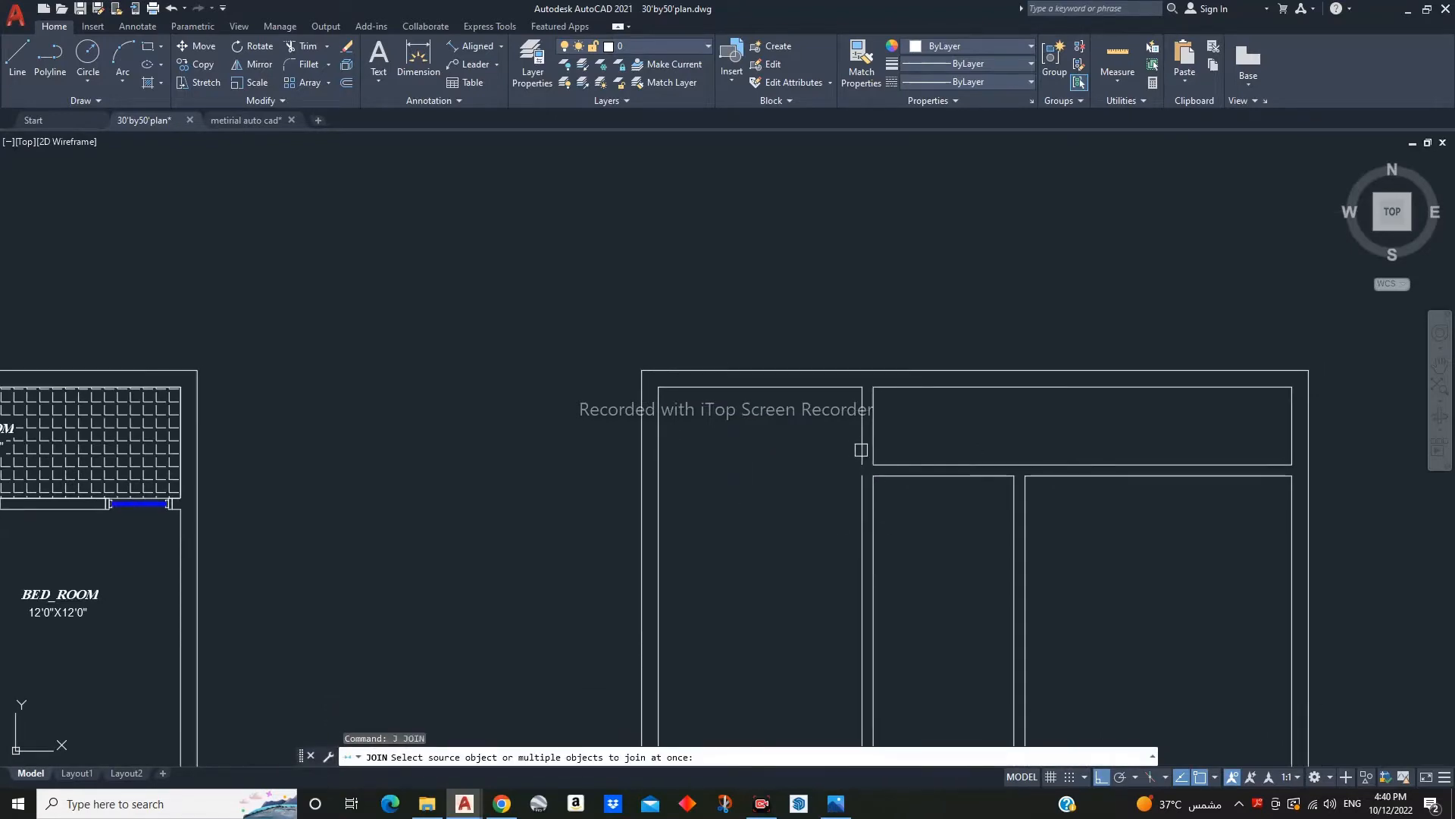
left_click(859, 491)
key("Return")
scroll(857, 474, "down", 6)
middle_click_drag(859, 532, 822, 465)
key("Escape")
scroll(840, 466, "up", 4)
scroll(974, 464, "down", 4)
scroll(818, 497, "up", 4)
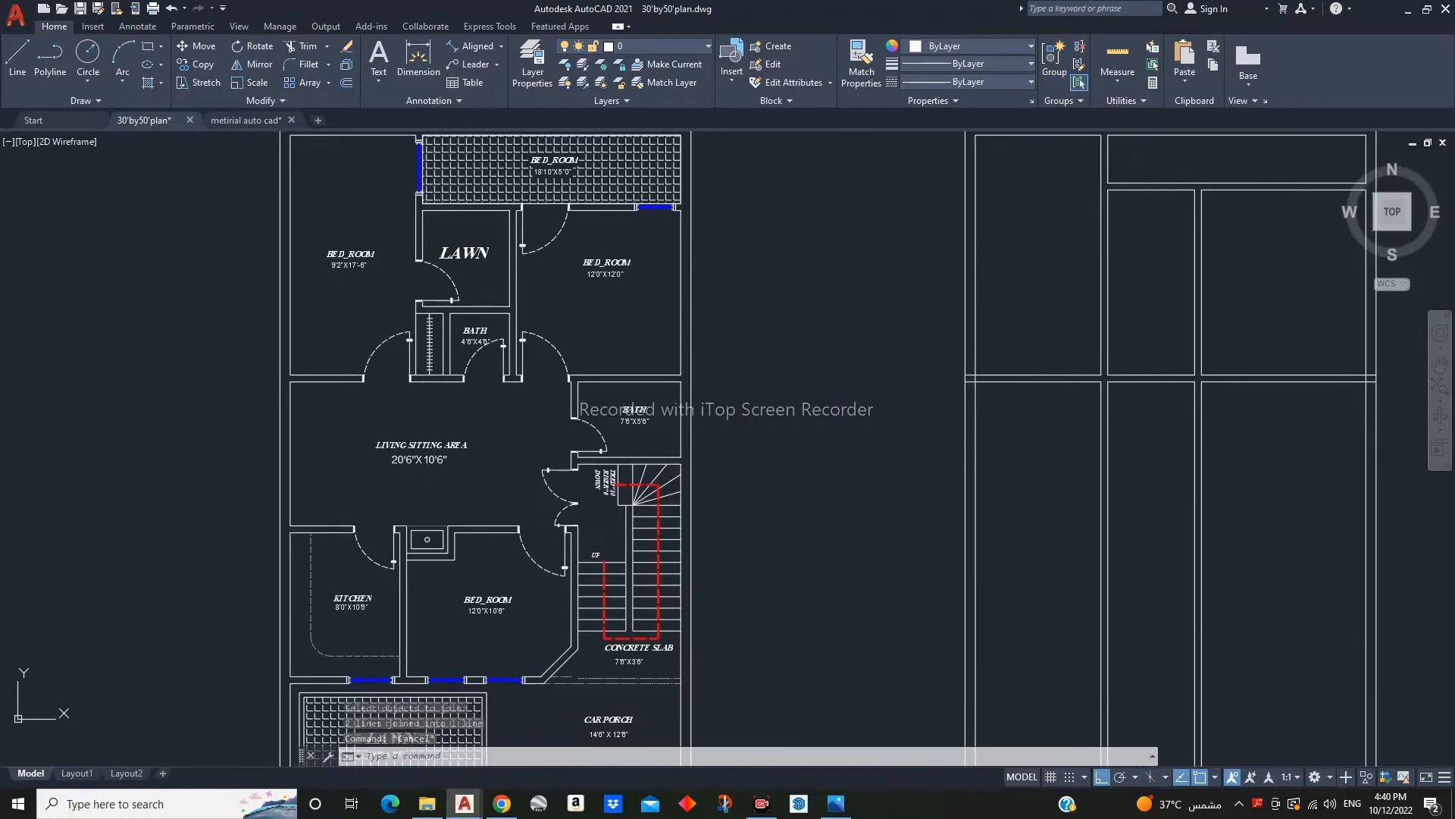
- Erase the four vertical wall lines below the horizontal wall in the second outline
middle_click_drag(1252, 476, 1185, 541)
left_click(1192, 539)
left_click(994, 572)
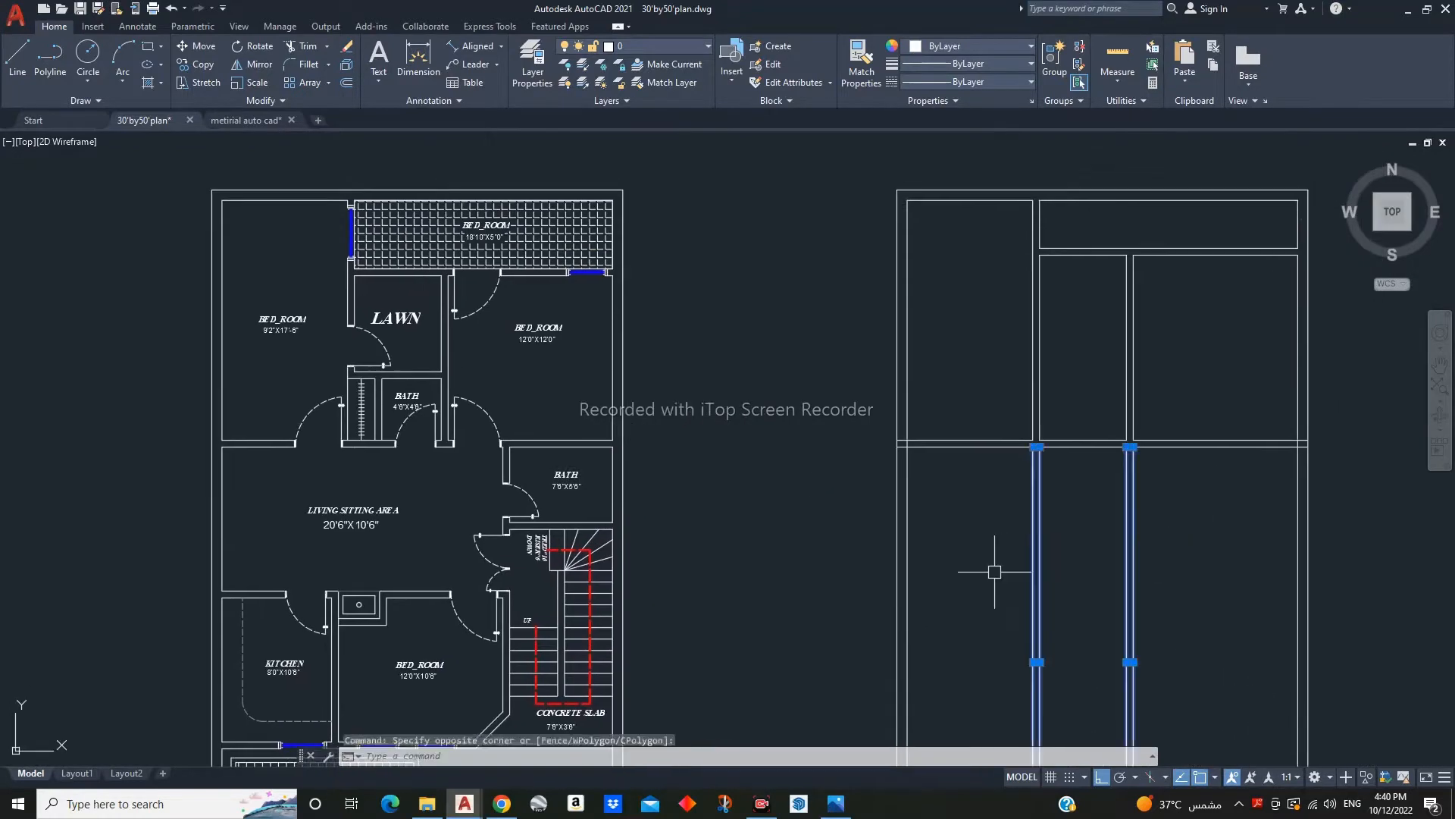
- Join the segments of the horizontal wall's lower line across the gaps below both vertical walls
type("j")
key("Return")
middle_click_drag(1013, 558, 991, 594)
scroll(1100, 469, "up", 6)
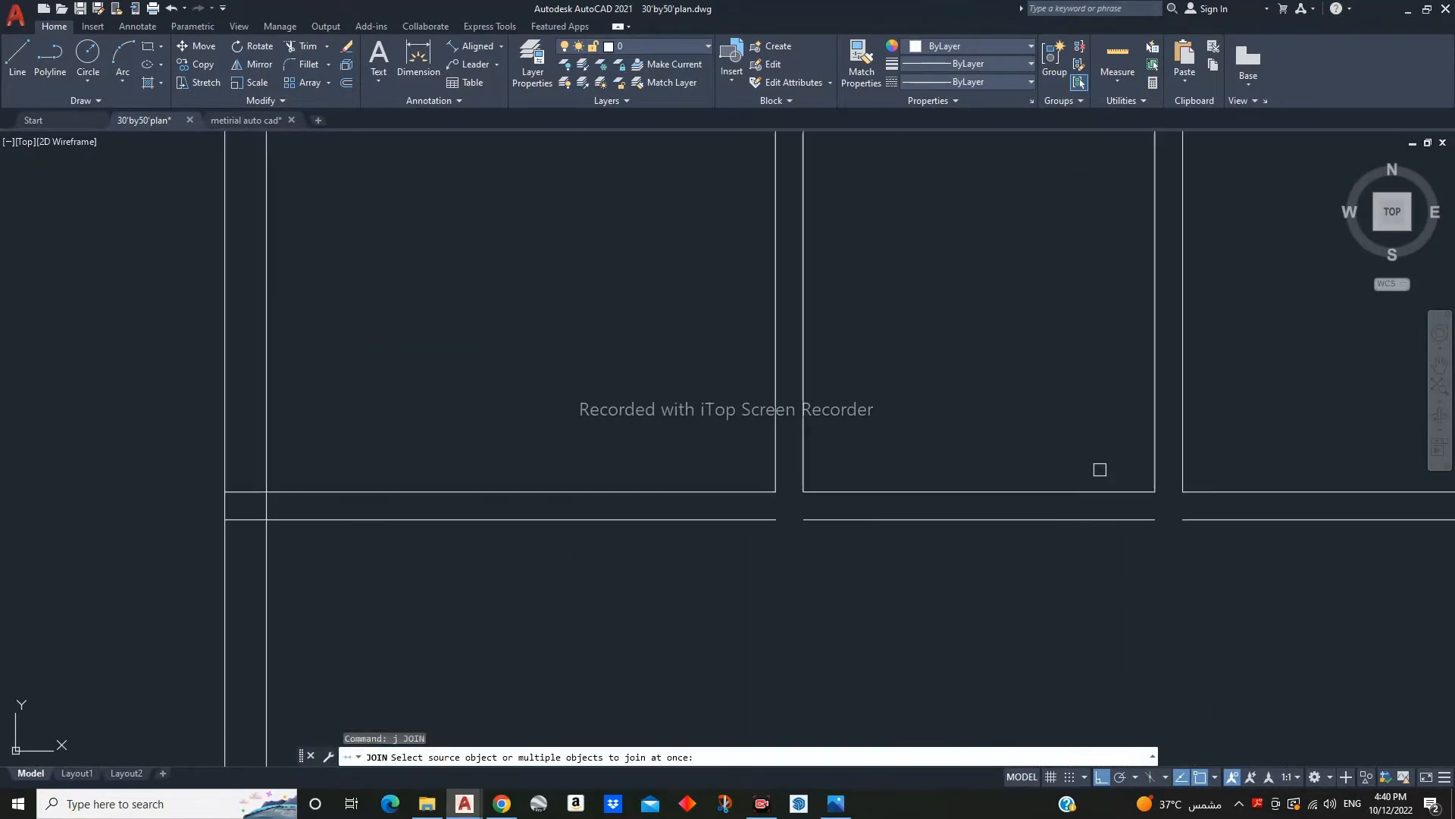
left_click(1155, 519)
key("Return")
key("Return")
left_click(808, 519)
left_click(773, 520)
key("Return")
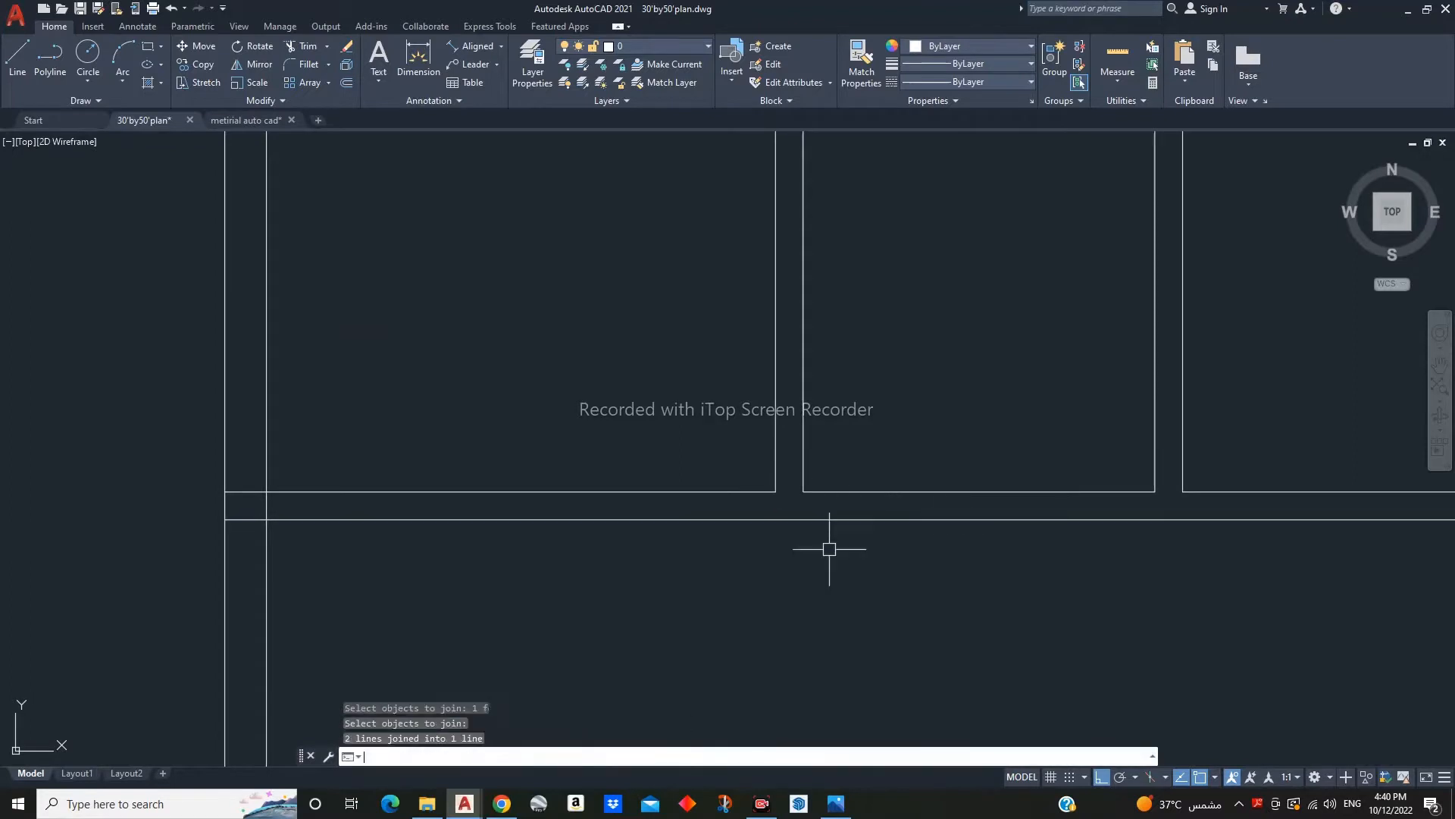
- Trim the horizontal wall lines where they cross the outer wall on the left side of the second outline
key("Escape")
type("tr")
key("Return")
middle_click_drag(798, 556, 1079, 507)
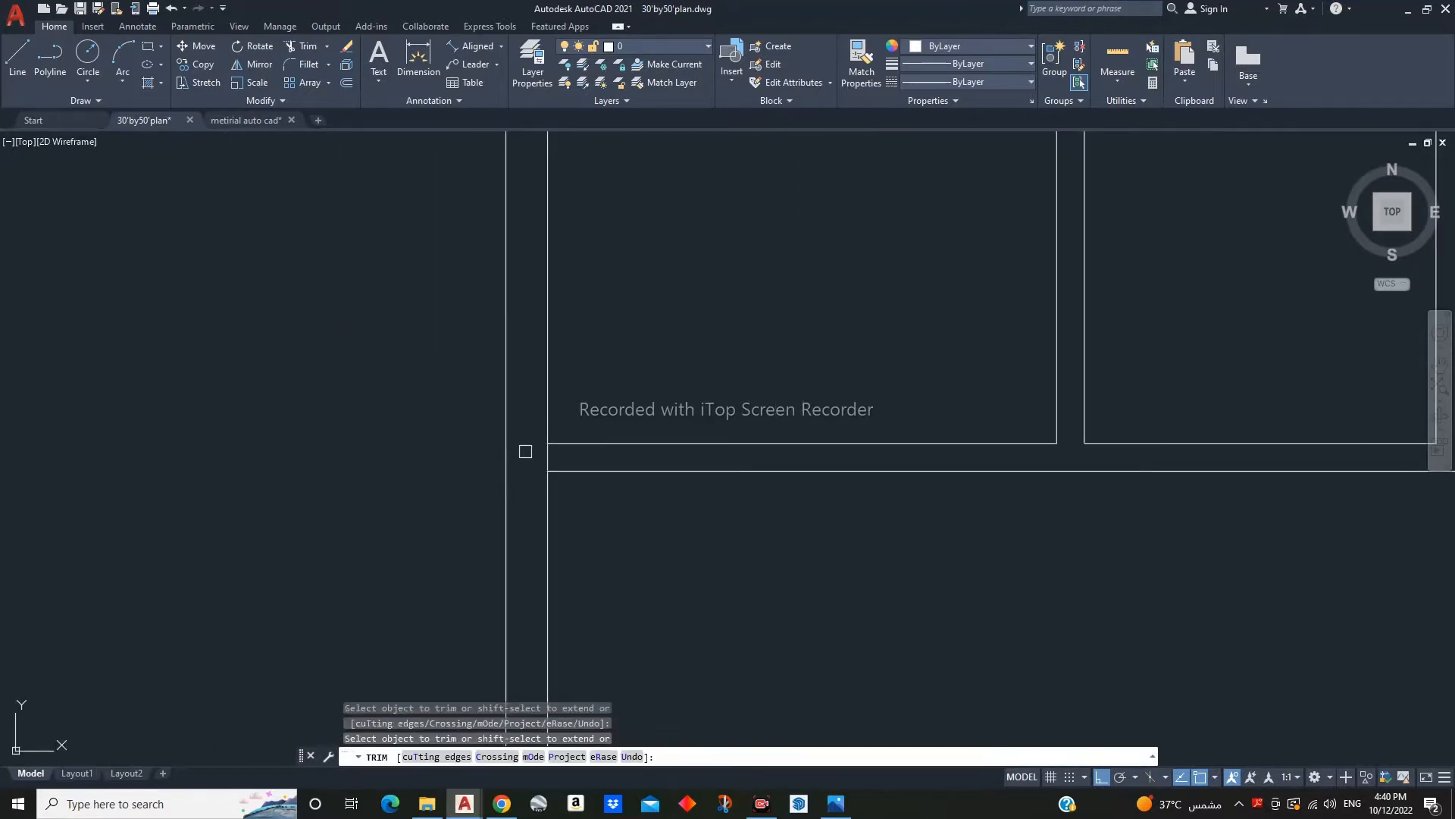
scroll(526, 452, "down", 8)
scroll(492, 362, "up", 9)
scroll(568, 342, "down", 10)
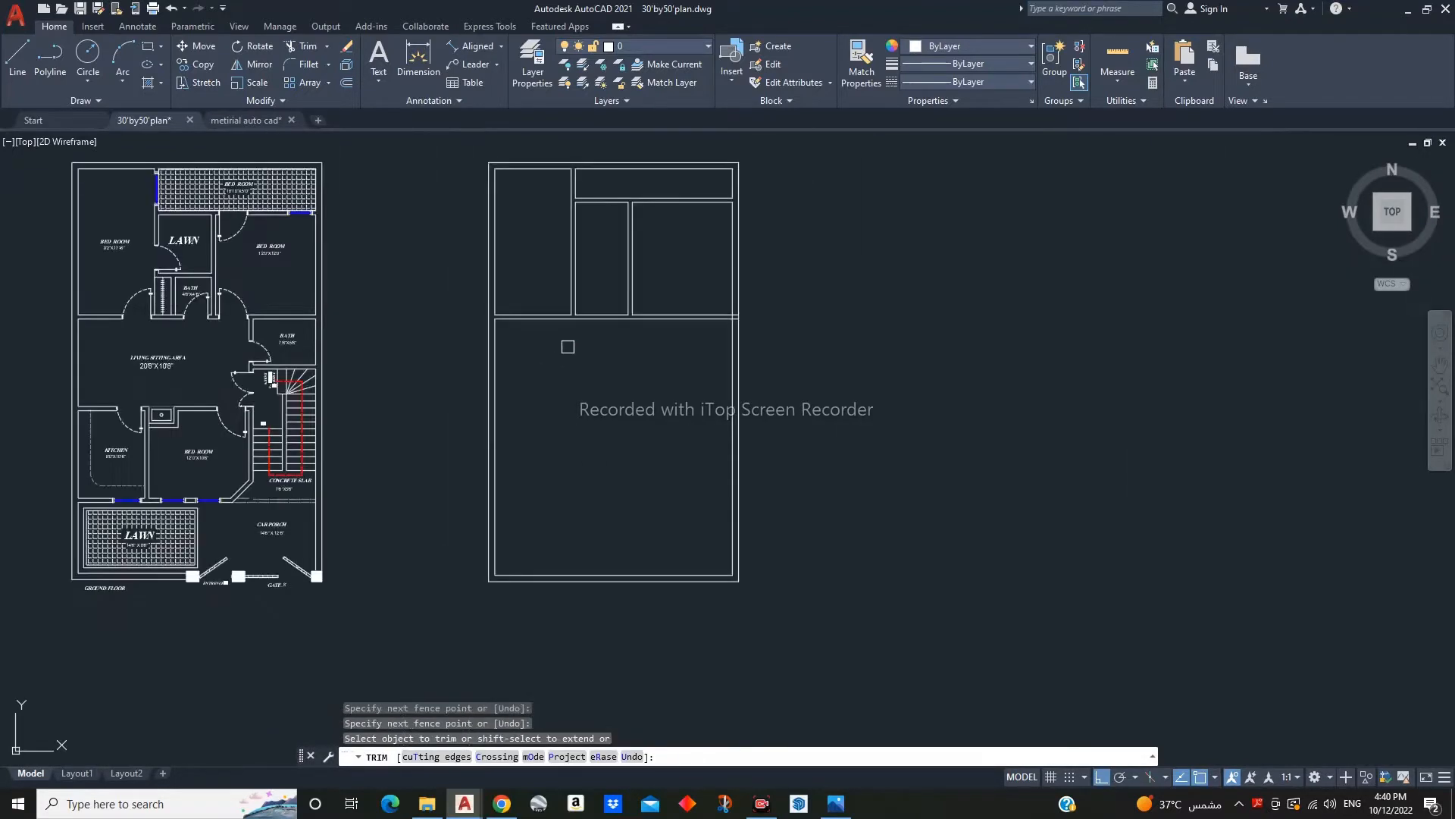
scroll(692, 348, "up", 10)
key("Escape")
- Place two horizontal construction lines along both faces of the wall between the lawn and the 4'6" bath in the finished plan
scroll(697, 331, "down", 8)
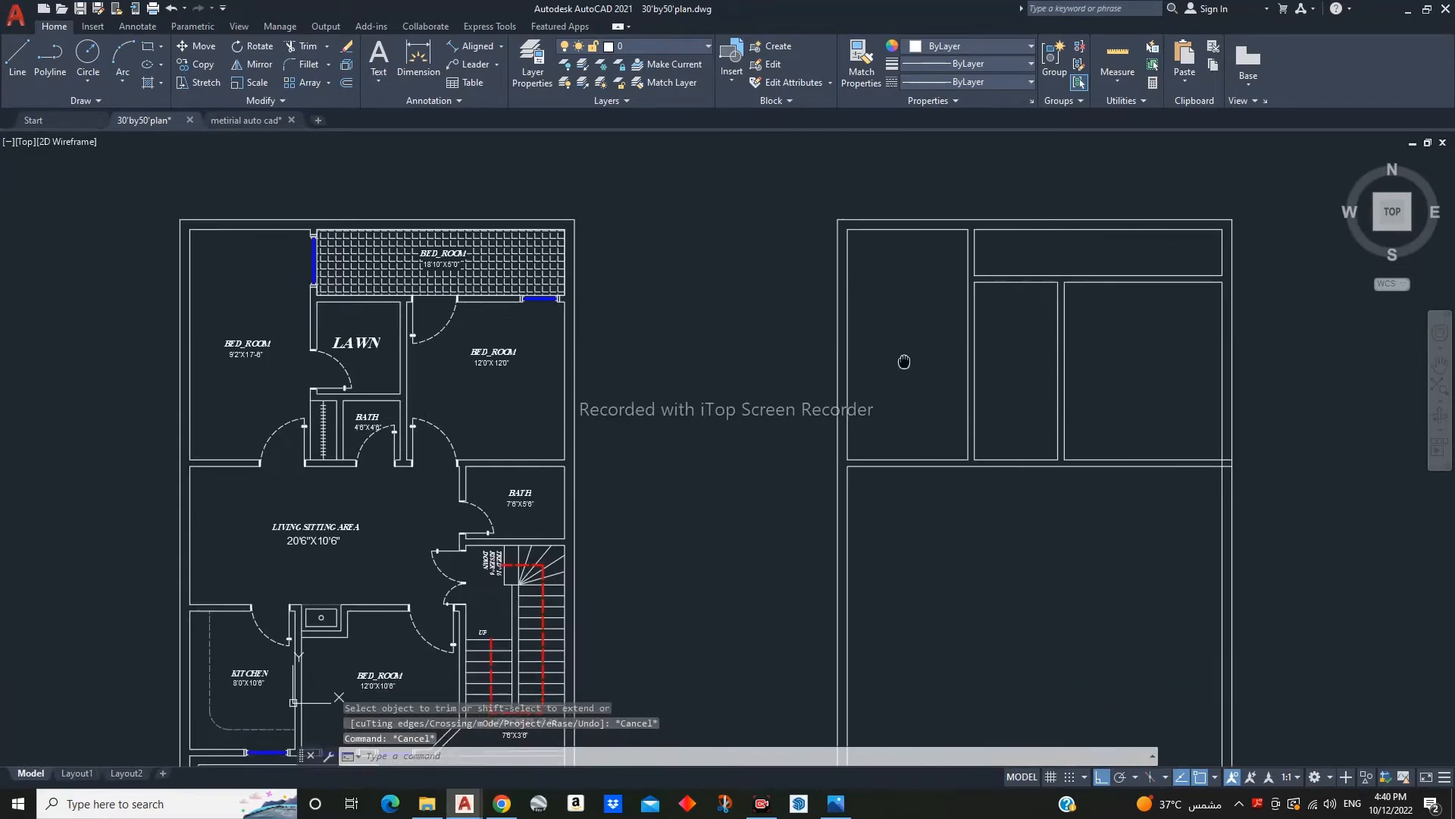
key("Escape")
key("Escape")
type("xl")
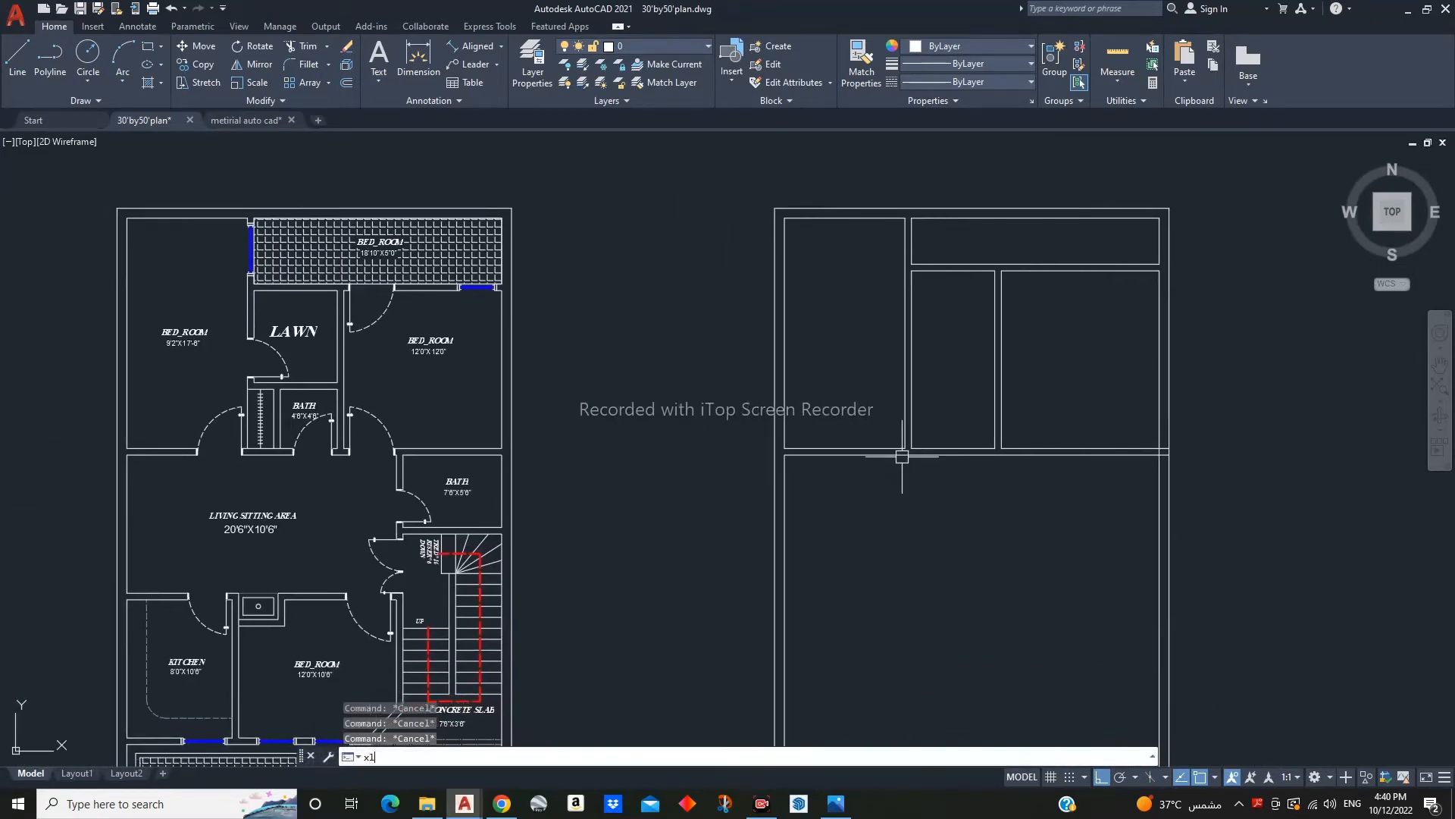
key("Return")
scroll(338, 385, "up", 8)
key("Escape")
key("Return")
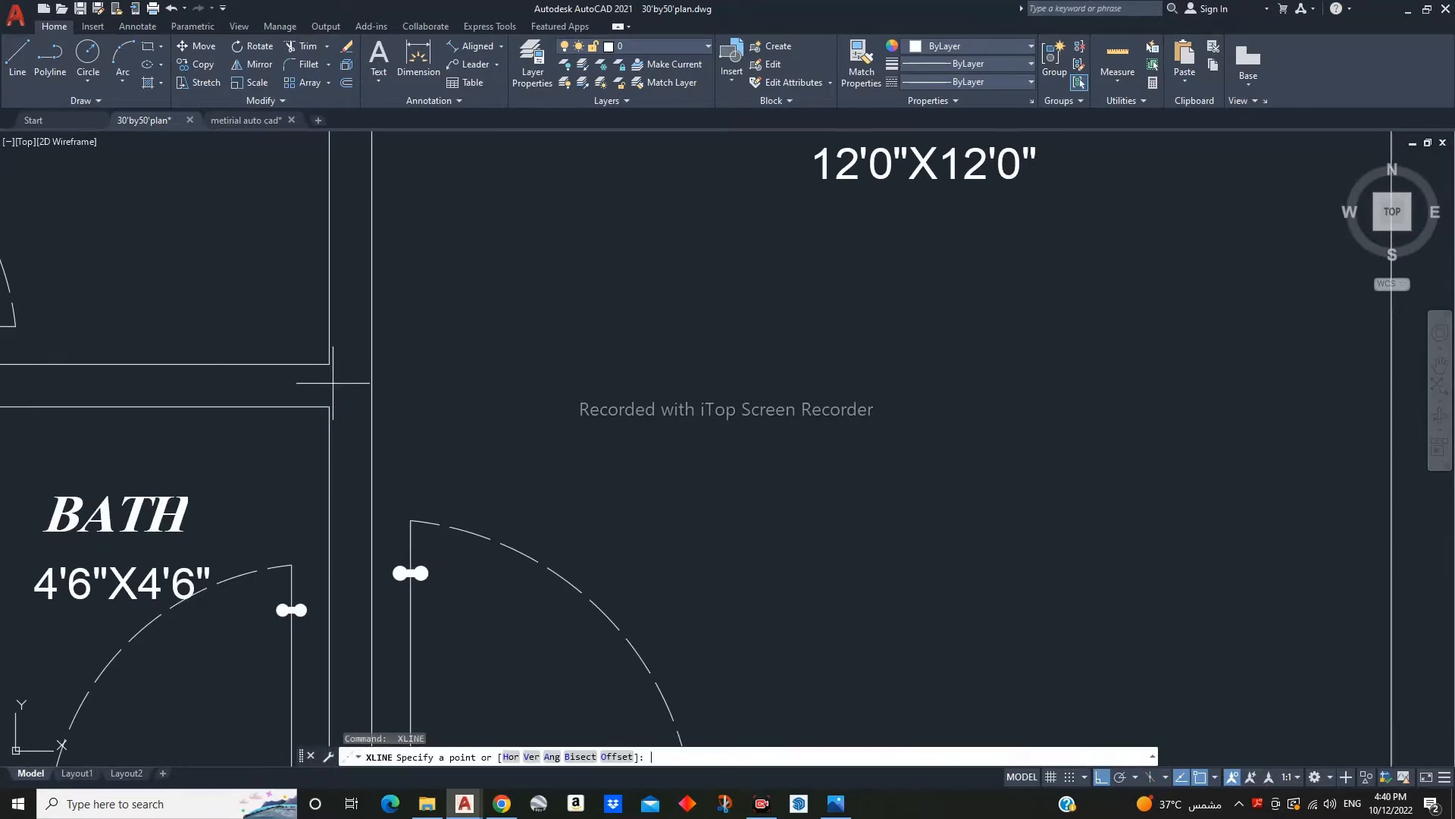
left_click(329, 363)
left_click(329, 407)
scroll(442, 394, "down", 7)
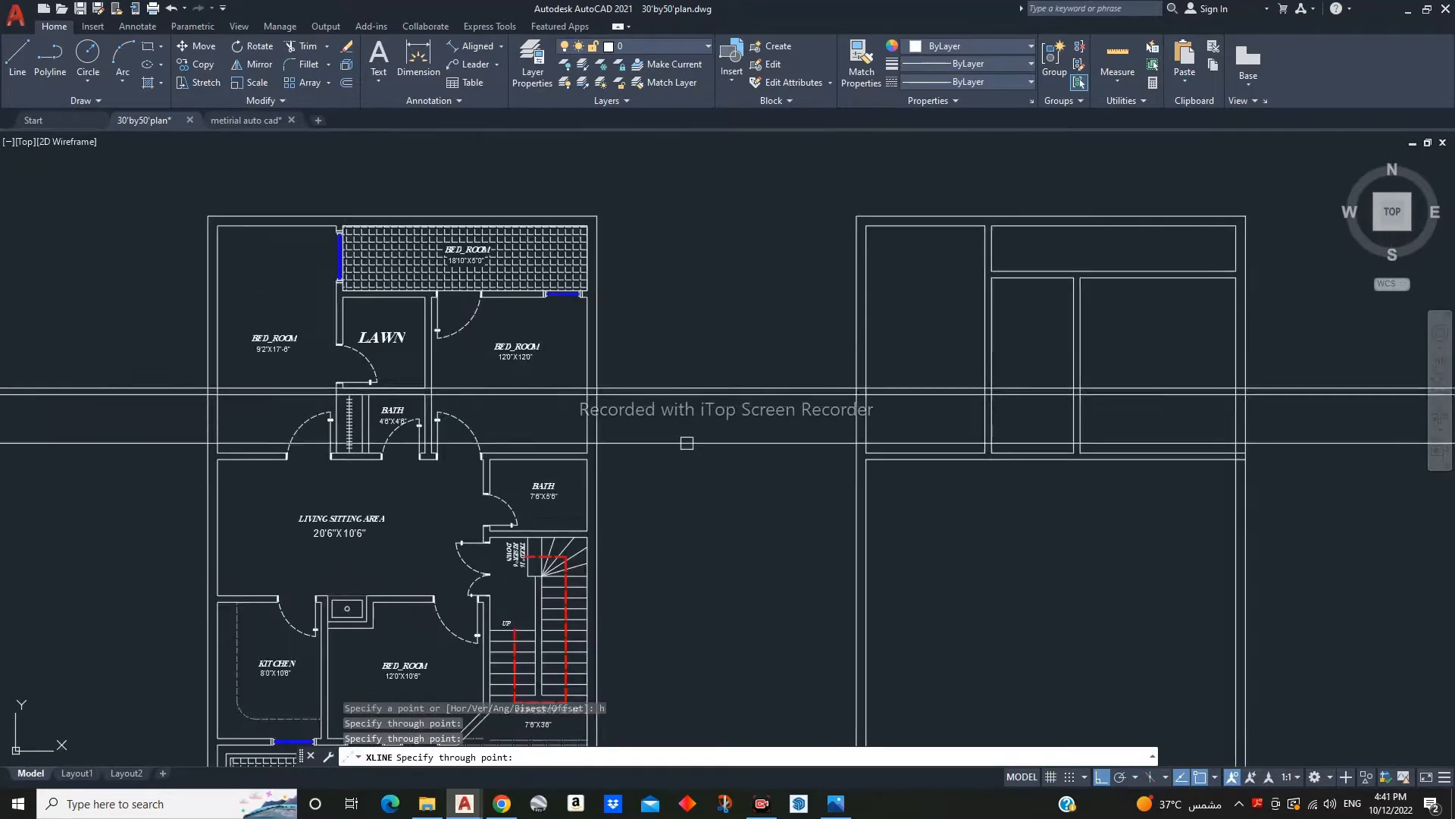
middle_click_drag(825, 444, 419, 468)
scroll(607, 510, "up", 2)
key("Escape")
- Trace both construction lines with line segments between the two vertical walls of the second outline, and erase the construction lines
type("l")
key("Return")
scroll(576, 515, "up", 5)
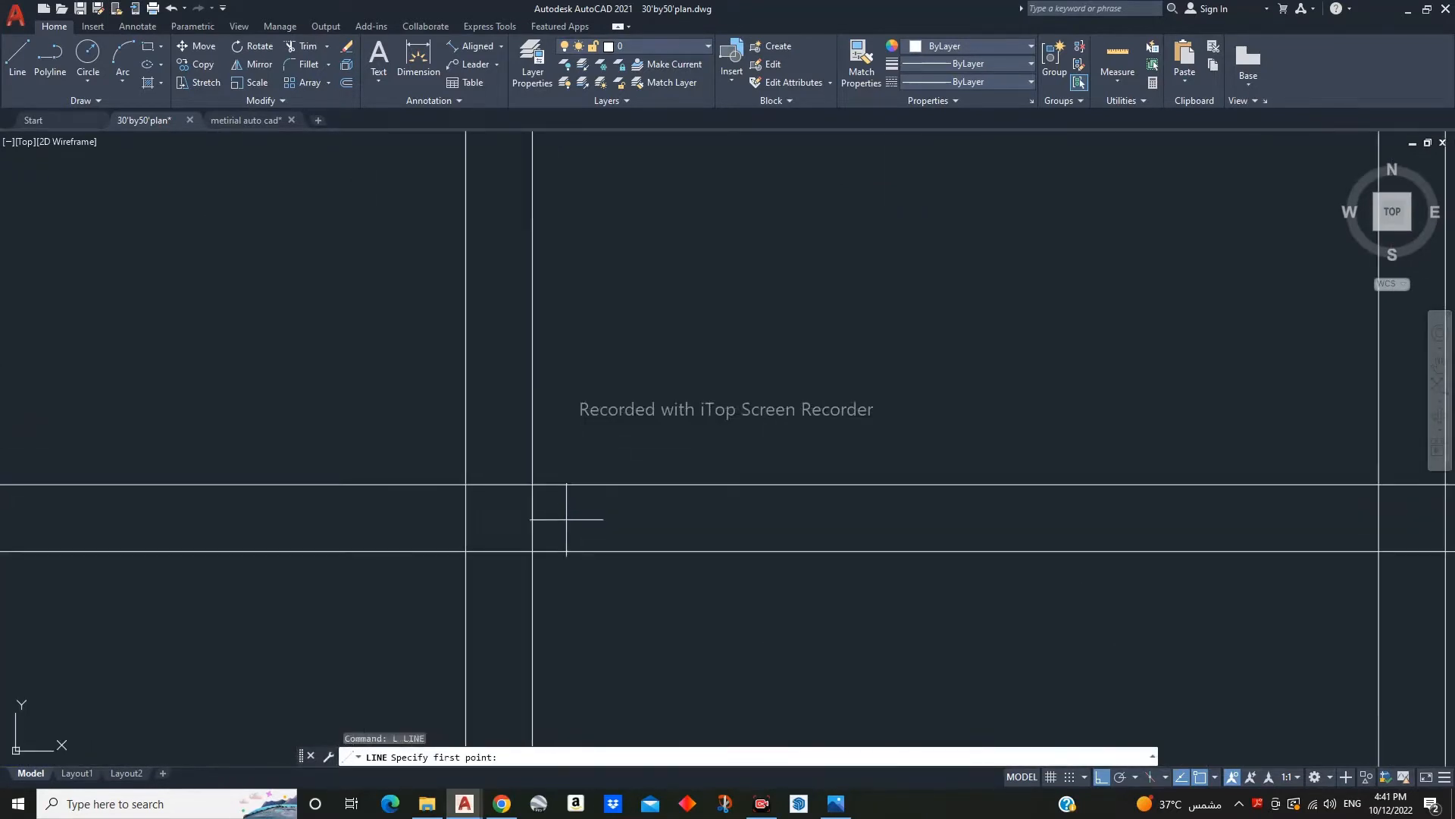
scroll(945, 511, "down", 4)
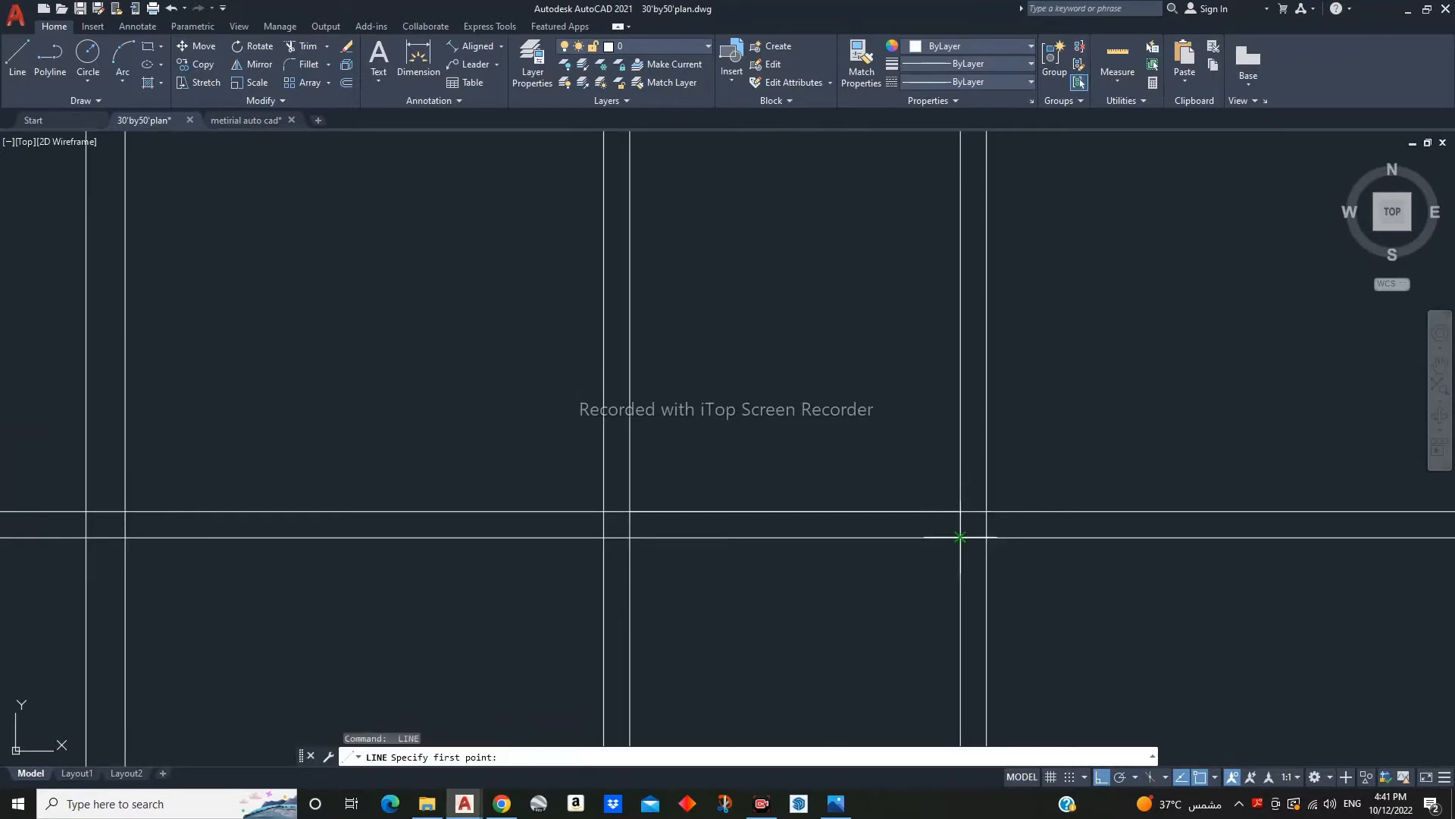
key("Escape")
left_click(530, 475)
left_click(483, 561)
key("Delete")
key("Escape")
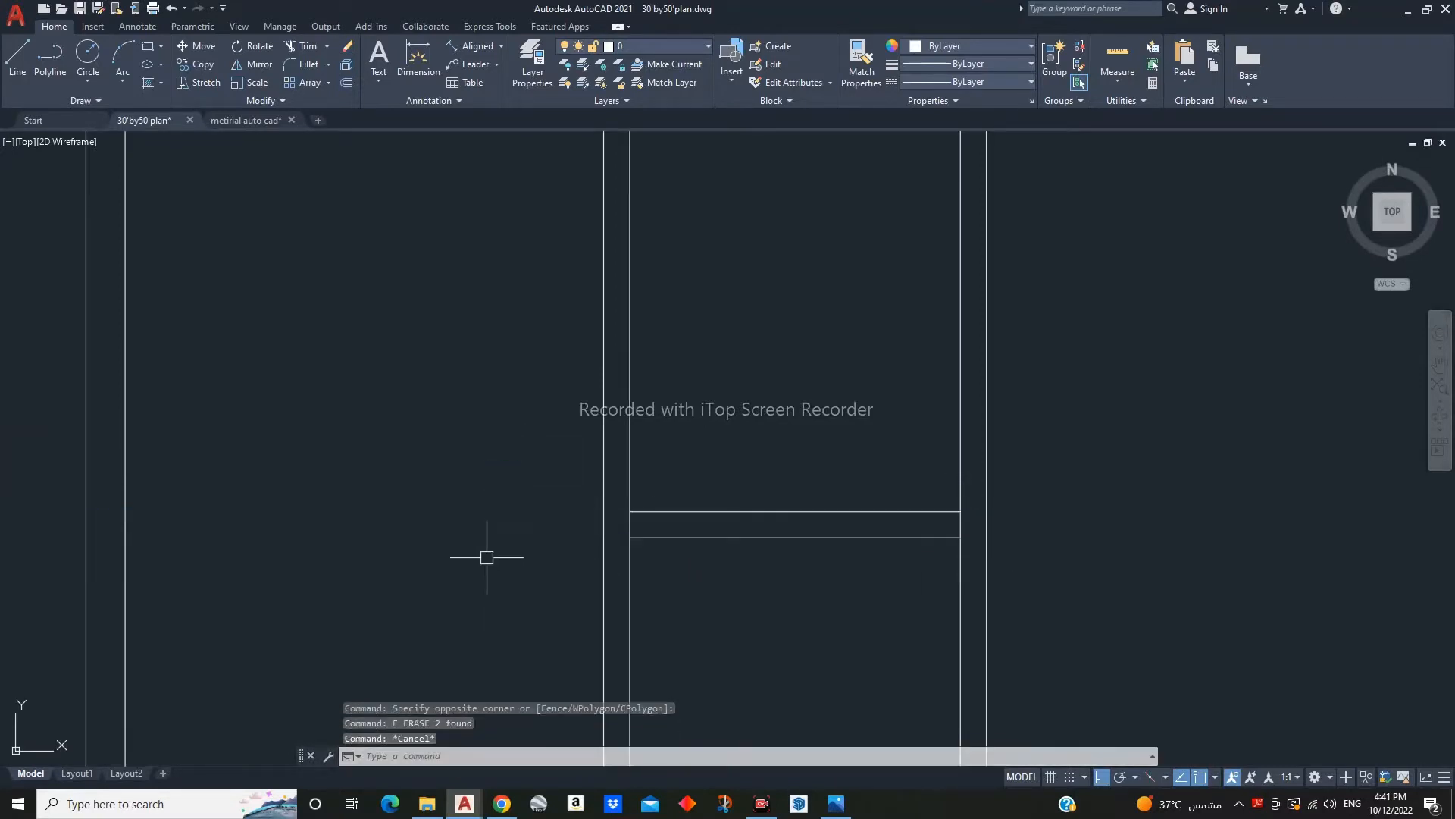
- Trim the junctions of the new short wall with the vertical walls and the horizontal wall's crossing at the right outer wall
type("tr")
key("Return")
scroll(961, 522, "down", 4)
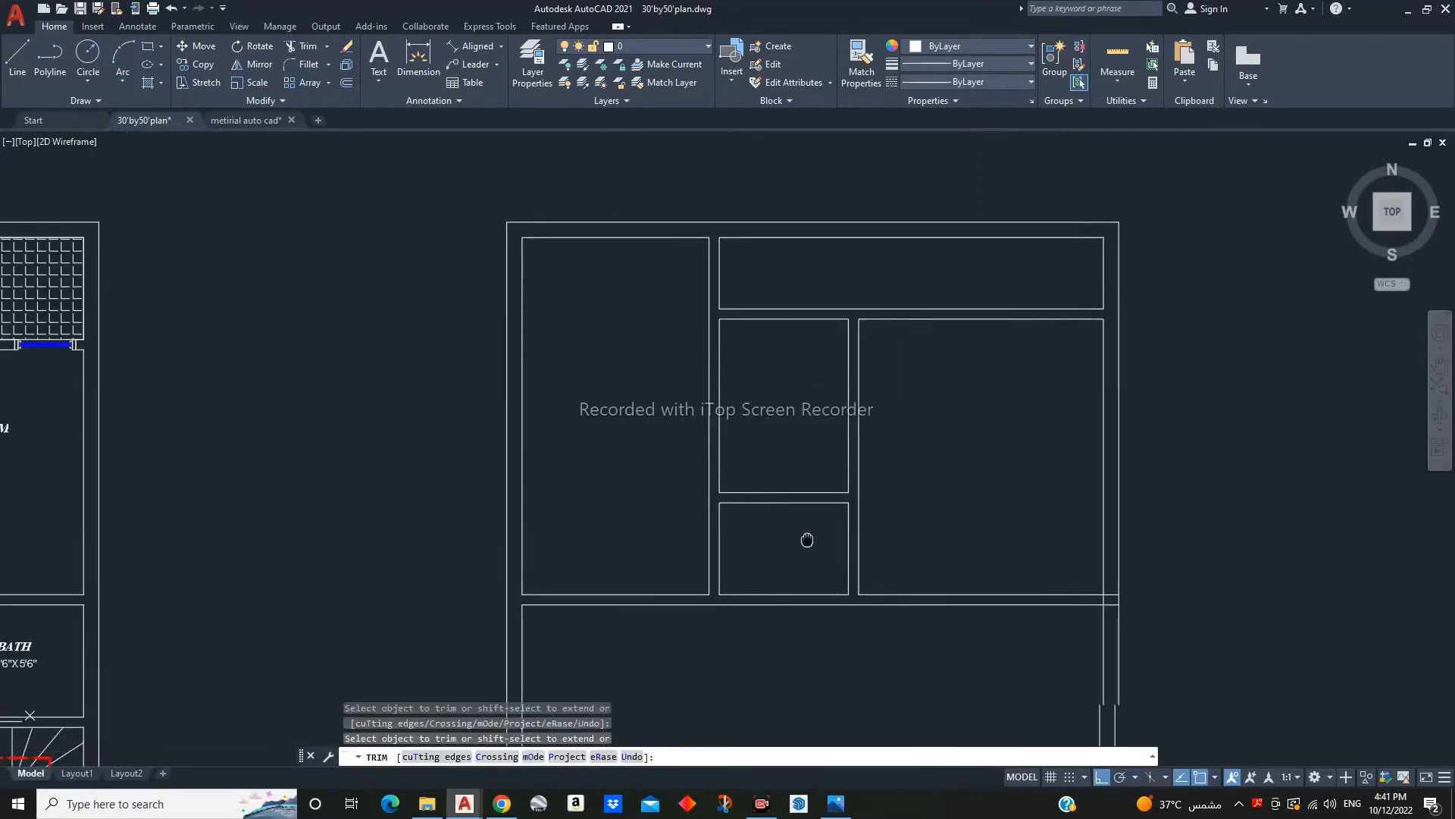
scroll(1084, 500, "up", 6)
key("Escape")
scroll(1040, 543, "down", 8)
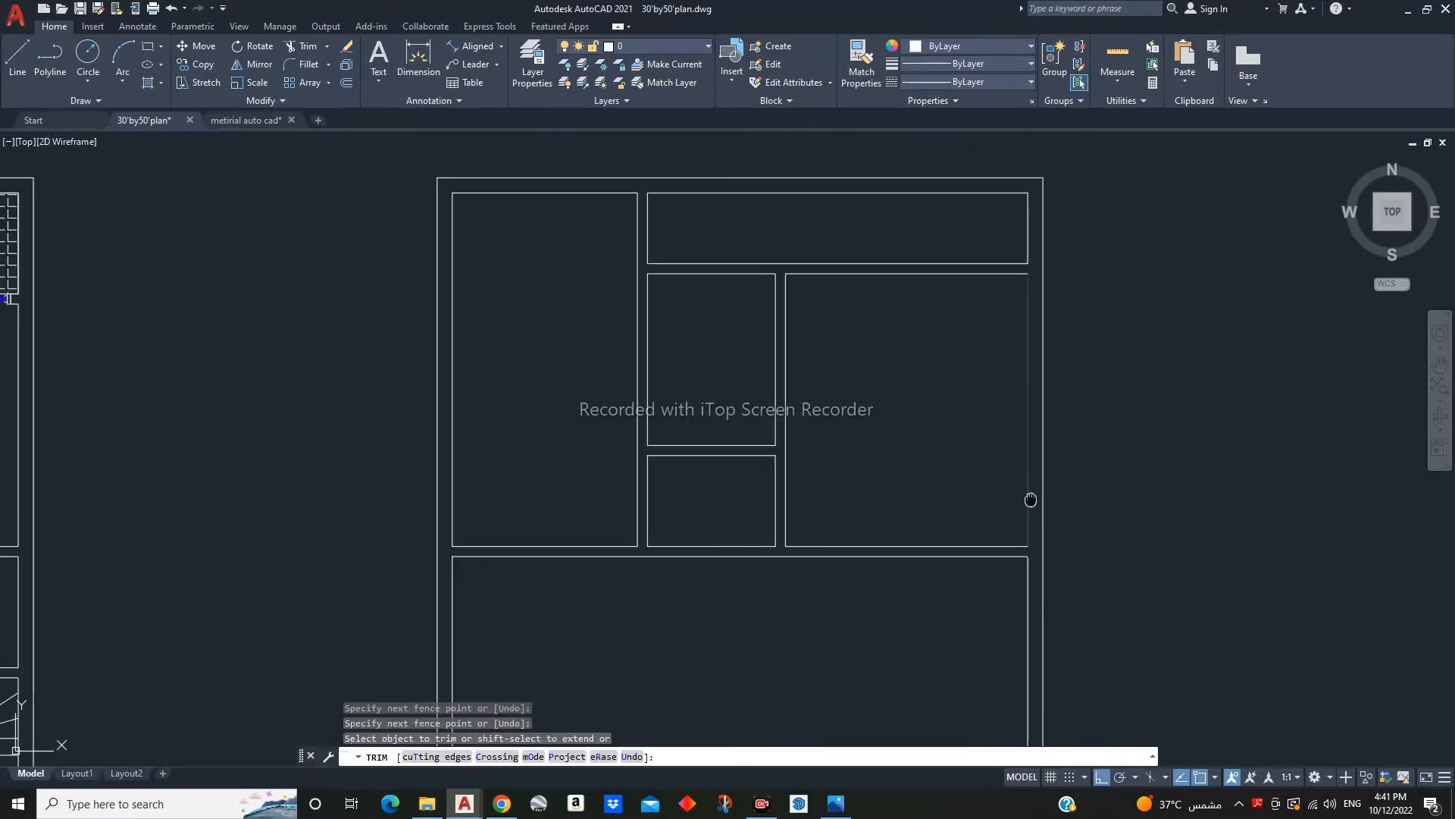
middle_click_drag(962, 445, 977, 382)
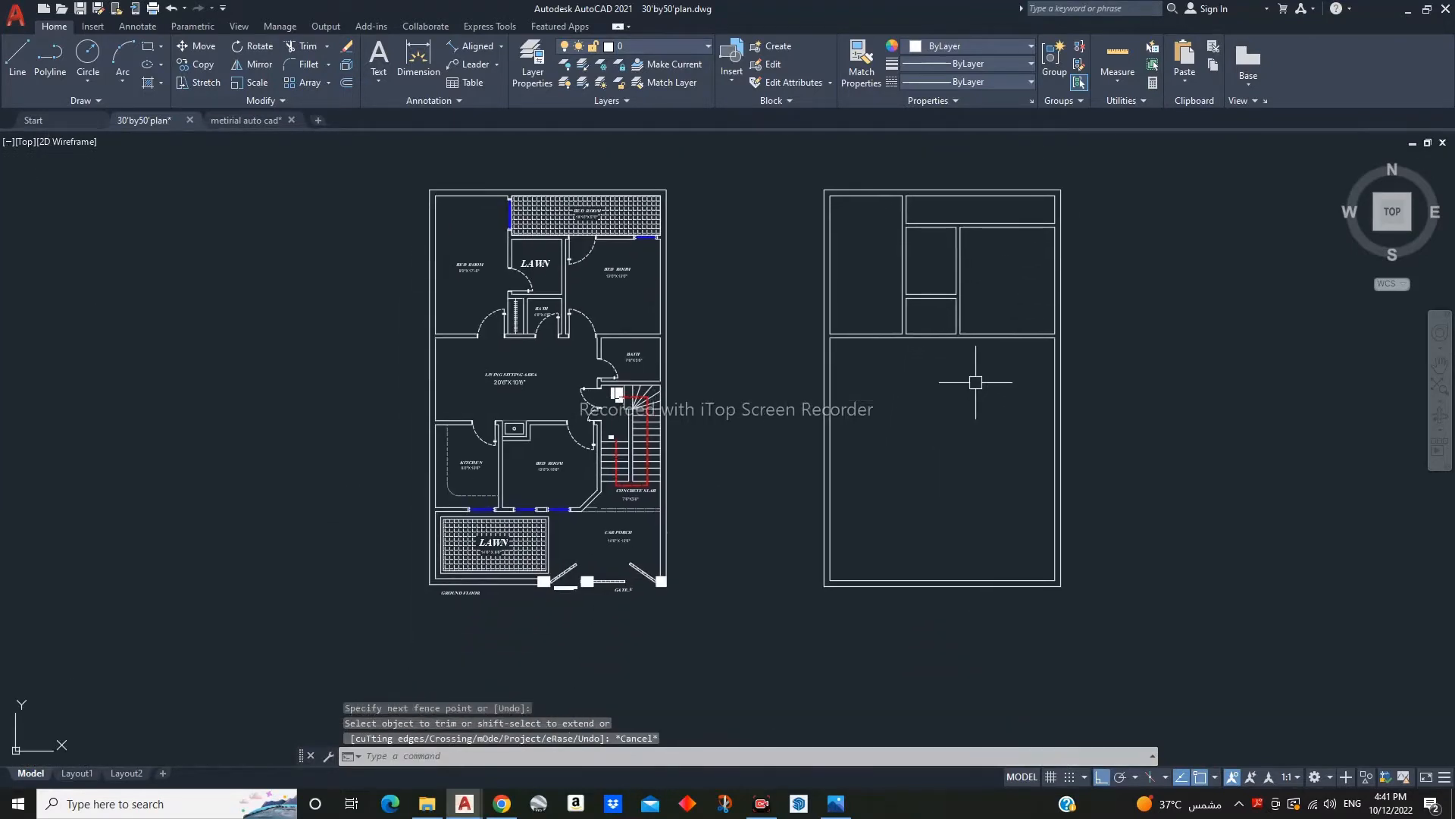
- Place two horizontal construction lines along both faces of the wall between the 7'6" bath and the stairs in the finished plan
type("x")
key("Return")
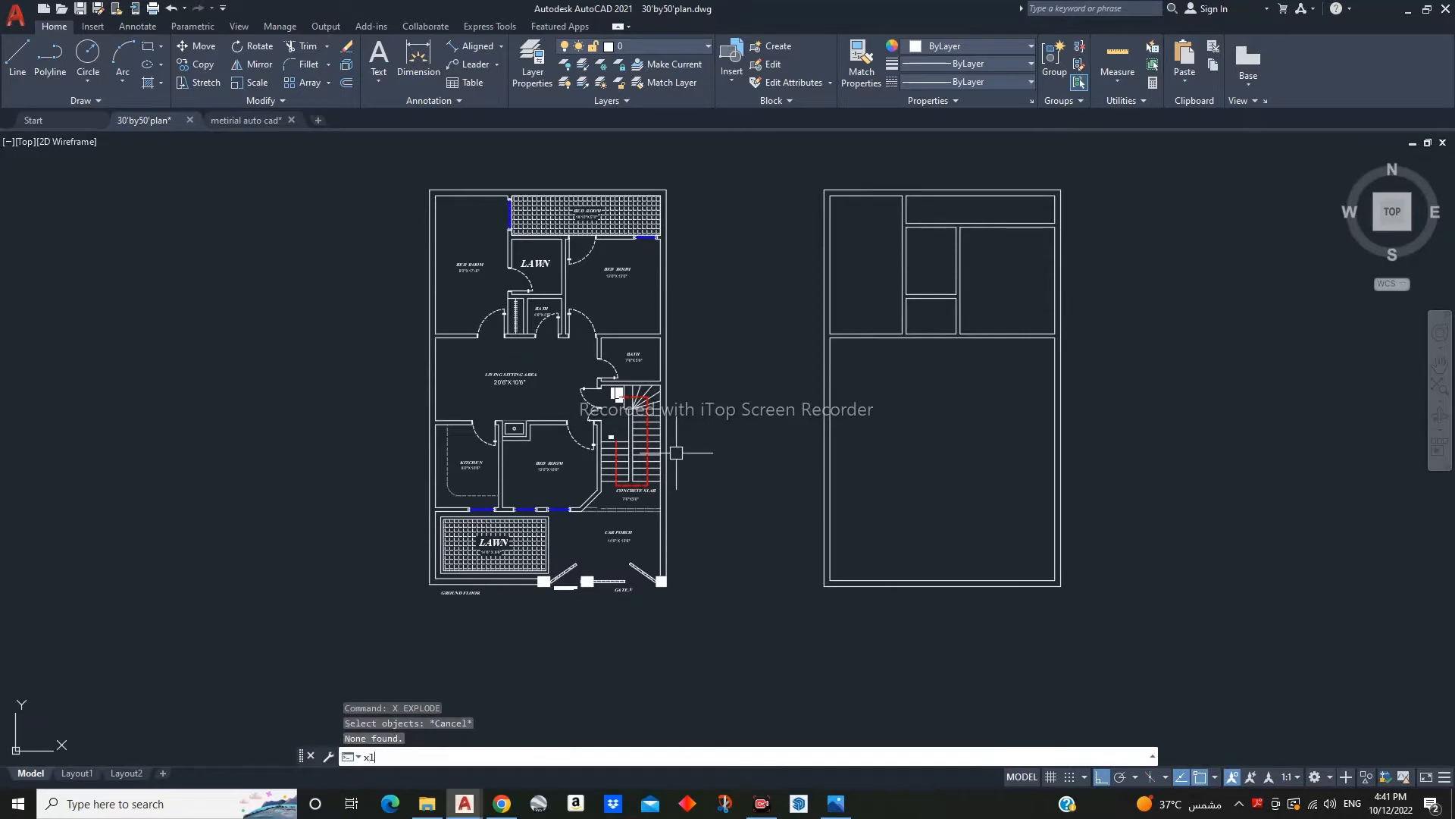
key("Return")
scroll(653, 351, "up", 8)
left_click(700, 544)
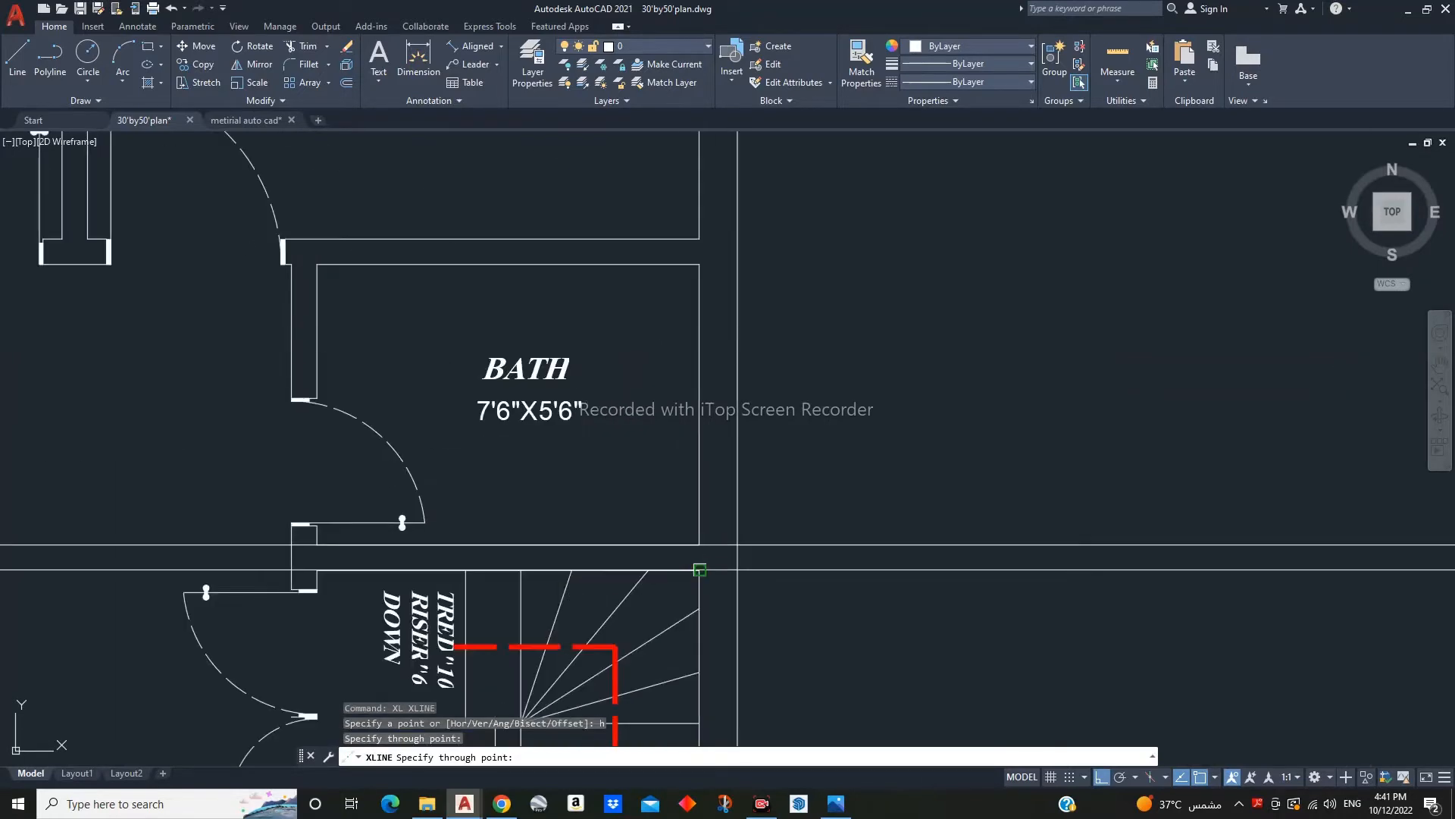
left_click(699, 570)
scroll(692, 477, "down", 8)
key("Escape")
- Place two vertical construction lines along both faces of the 7'6" bath's left wall in the finished plan
key("Return")
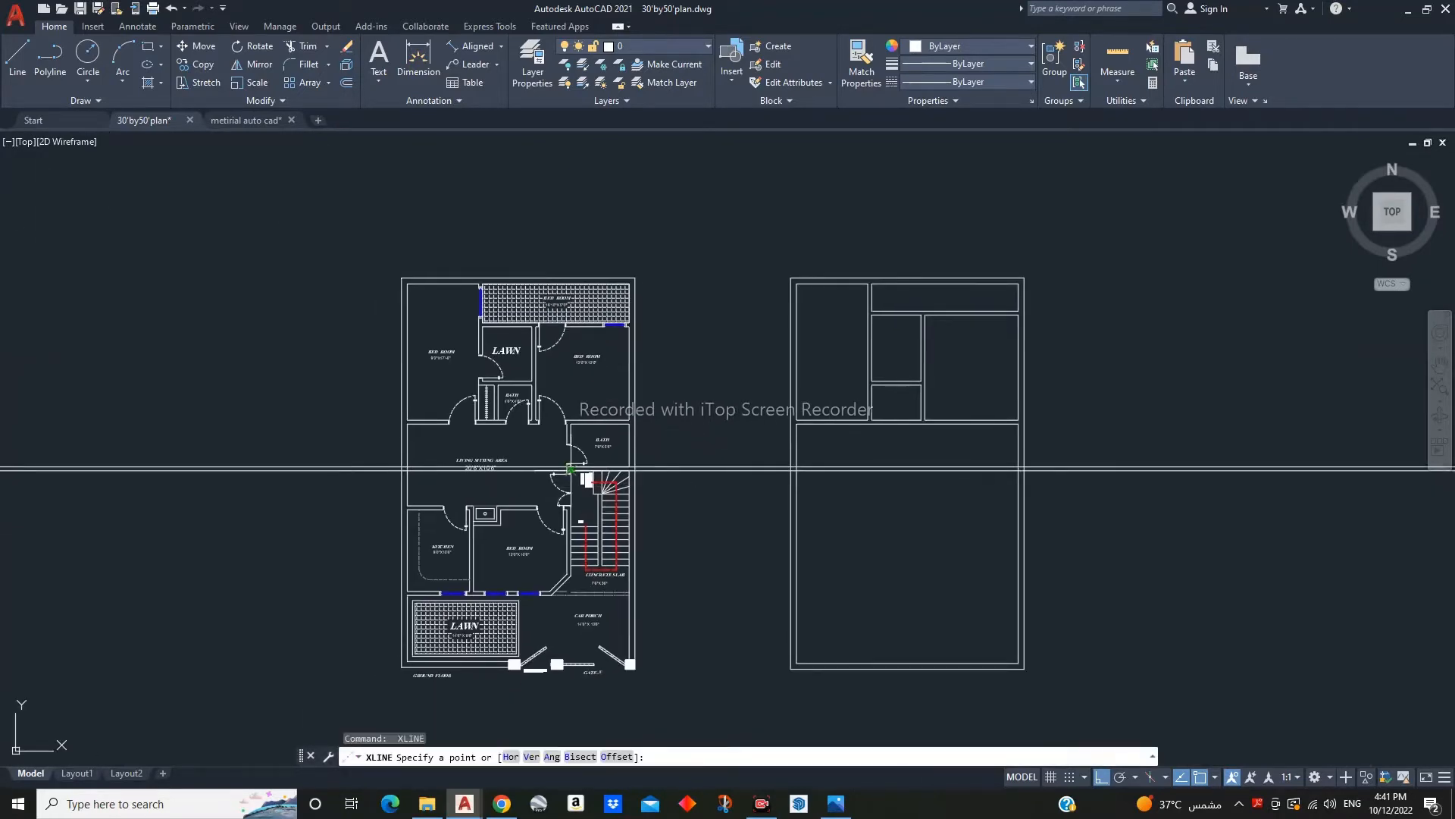
scroll(567, 470, "up", 8)
left_click(554, 175)
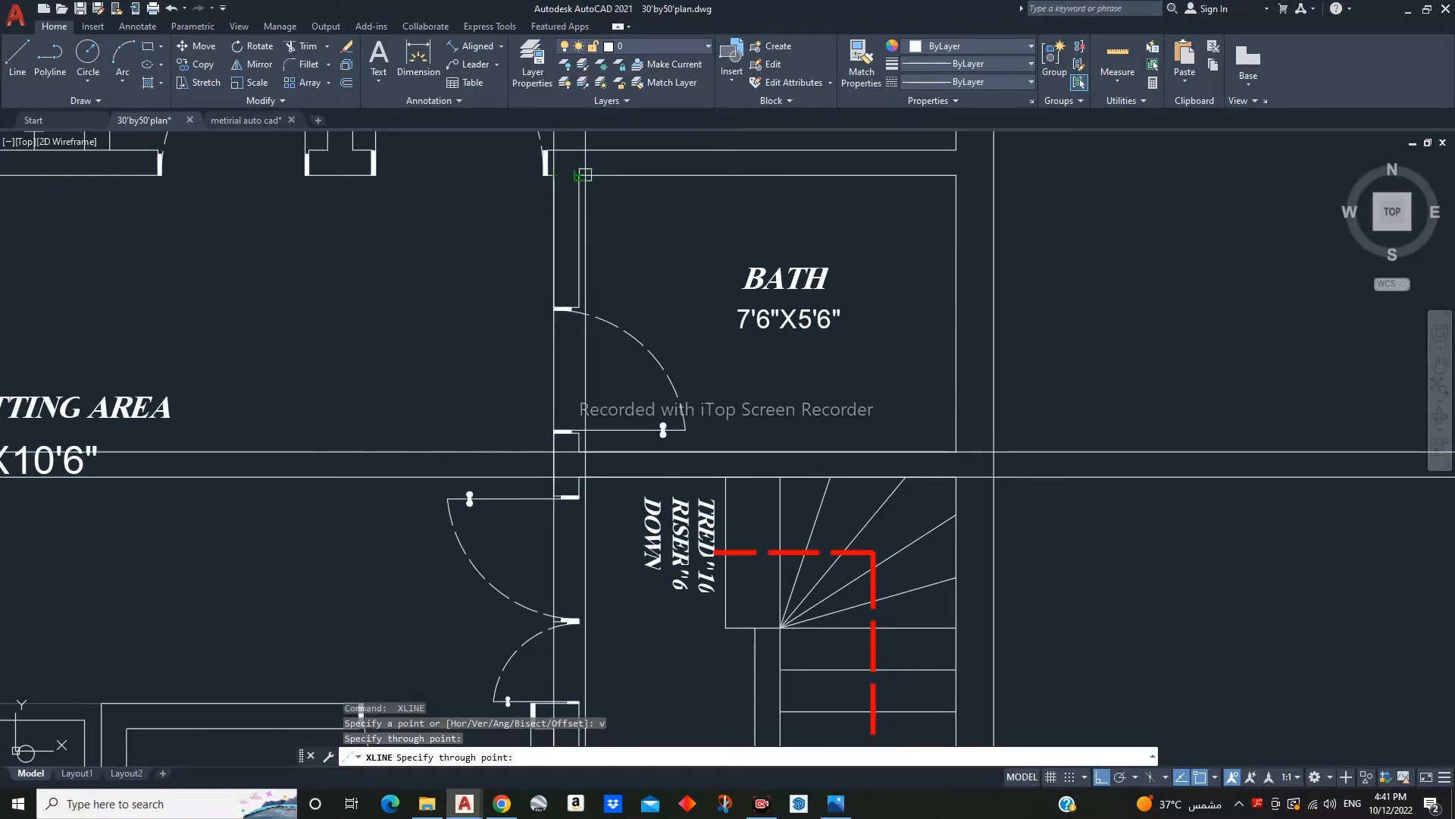
scroll(573, 242, "down", 11)
key("Escape")
- Move the two vertical construction lines 50' to the right onto the second outline
left_click(603, 361)
left_click(497, 331)
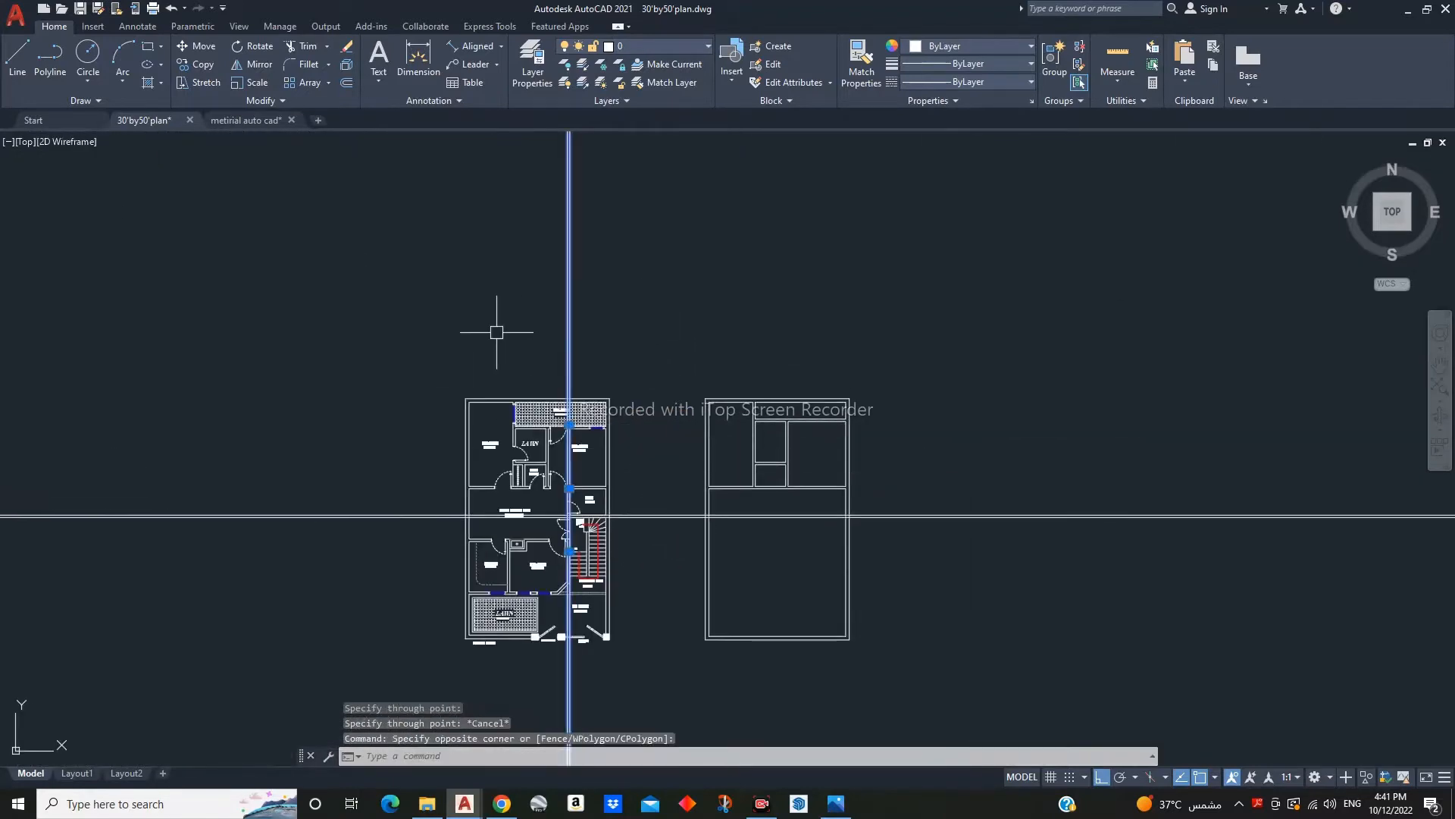
type("m")
key("Return")
left_click(632, 266)
type("50'")
key("Return")
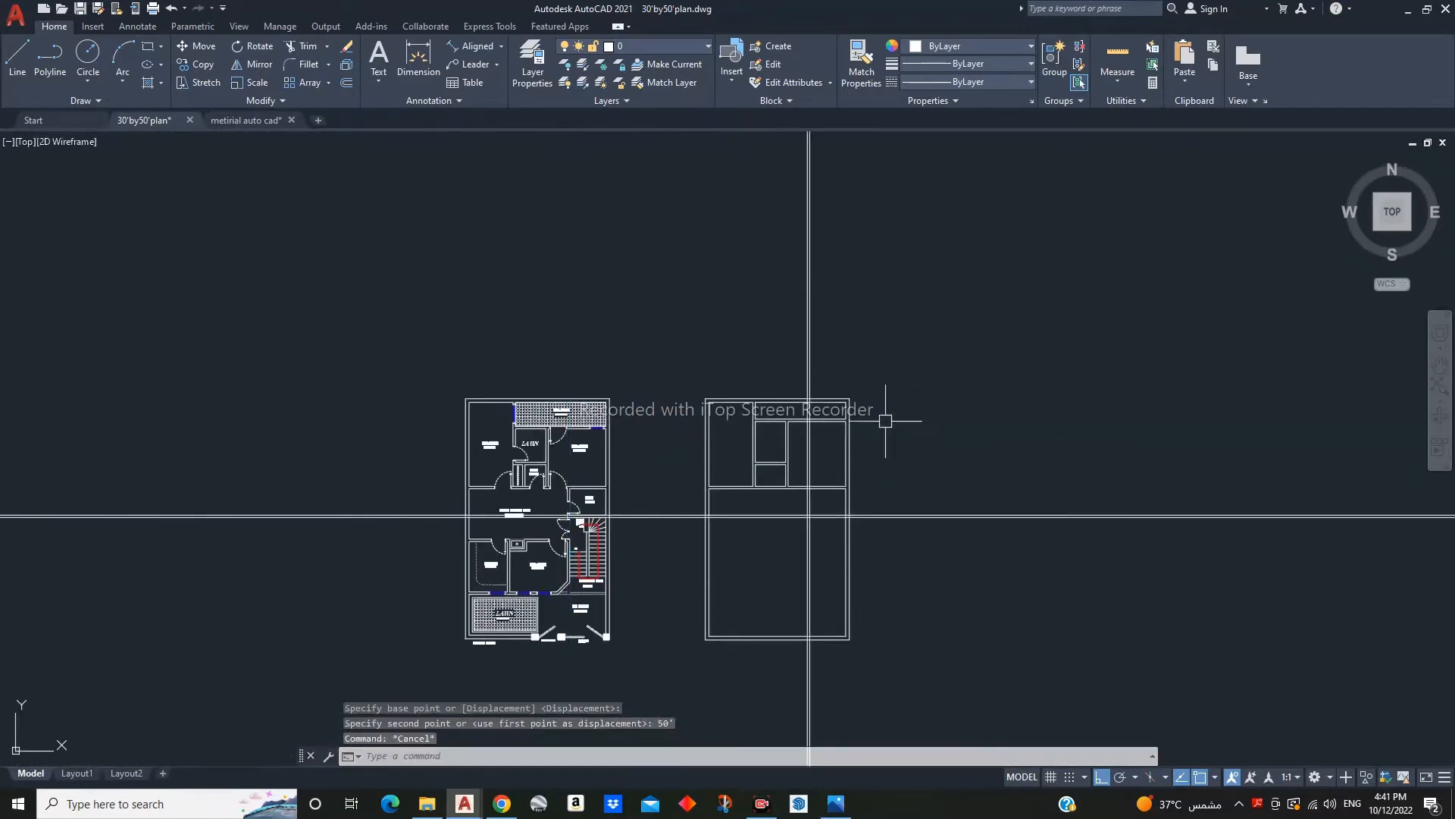
- Trace the bath's left and lower walls in the second outline with line segments along the construction lines
scroll(975, 416, "up", 5)
type("L")
key("Return")
scroll(650, 604, "up", 4)
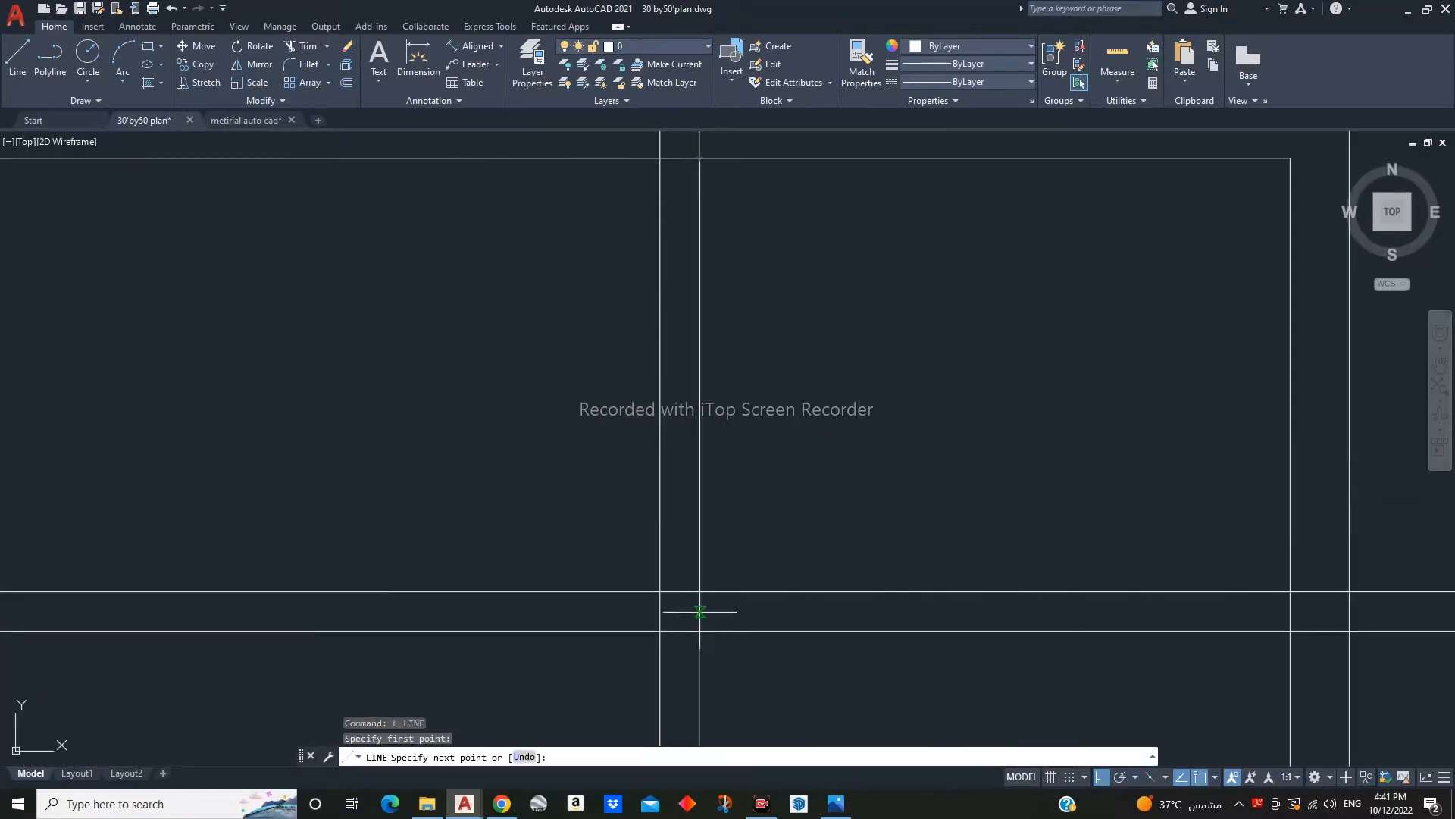
key("Escape")
key("Return")
left_click(699, 689)
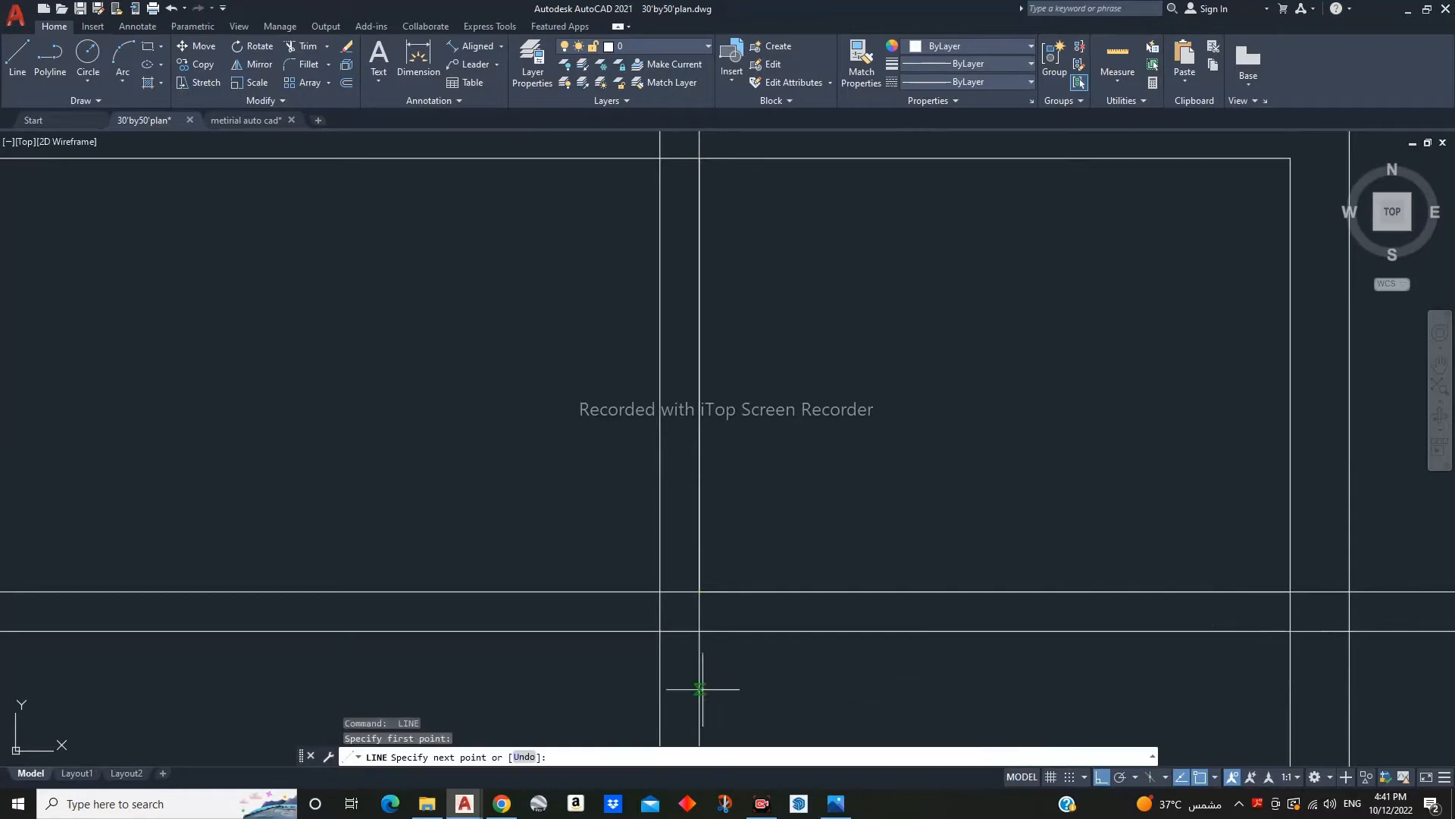
left_click(660, 158)
key("Escape")
- Erase the four construction lines around the new bath walls
left_click(588, 502)
left_click(546, 657)
left_click(724, 673)
left_click(624, 689)
type("e")
key("Return")
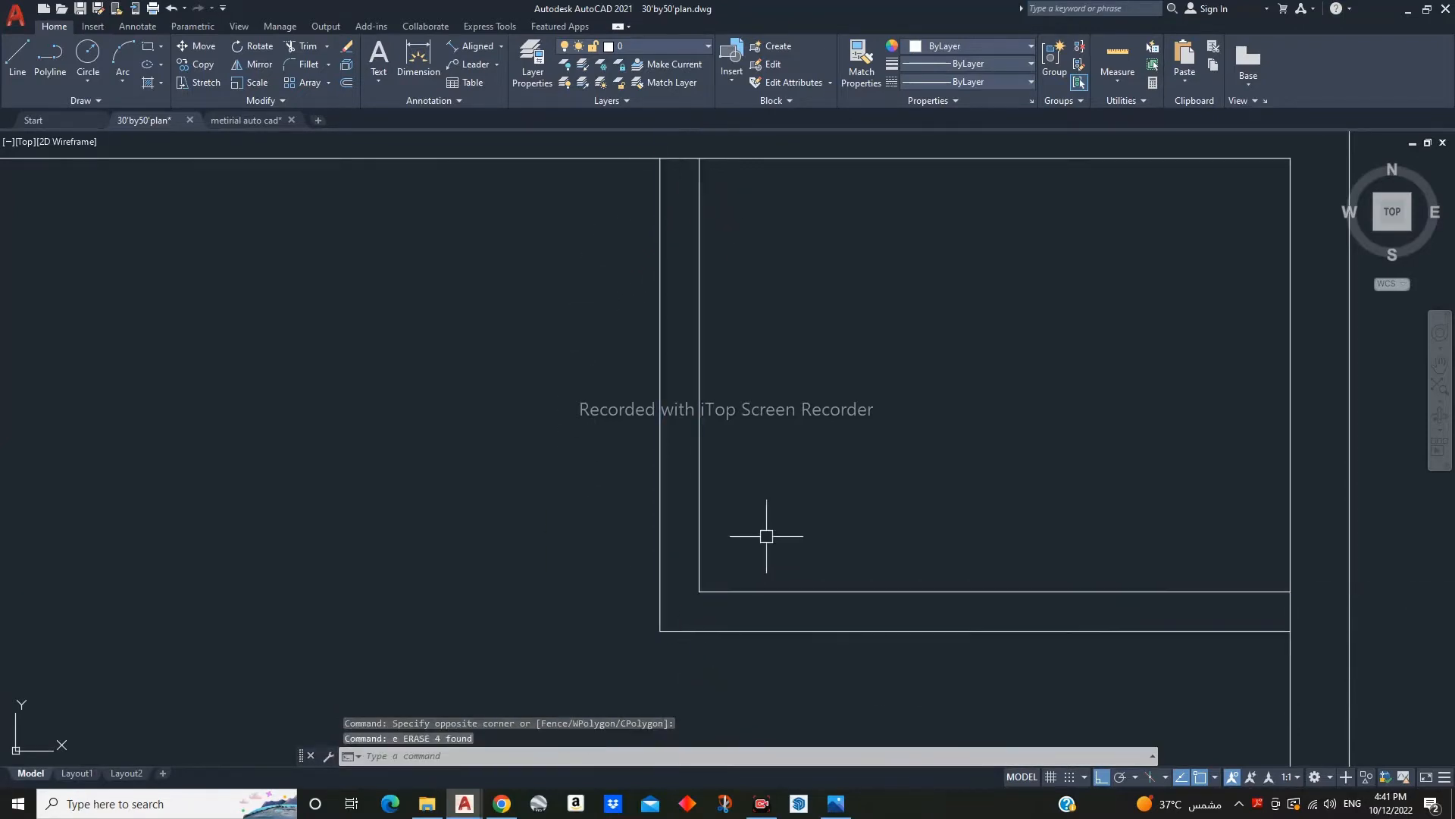
- Trim the right outer wall's inner line where the bath's lower wall meets it
scroll(781, 527, "down", 8)
key("Escape")
scroll(863, 530, "up", 10)
type("tr")
key("Return")
left_click(954, 494)
left_click(803, 504)
scroll(799, 512, "down", 6)
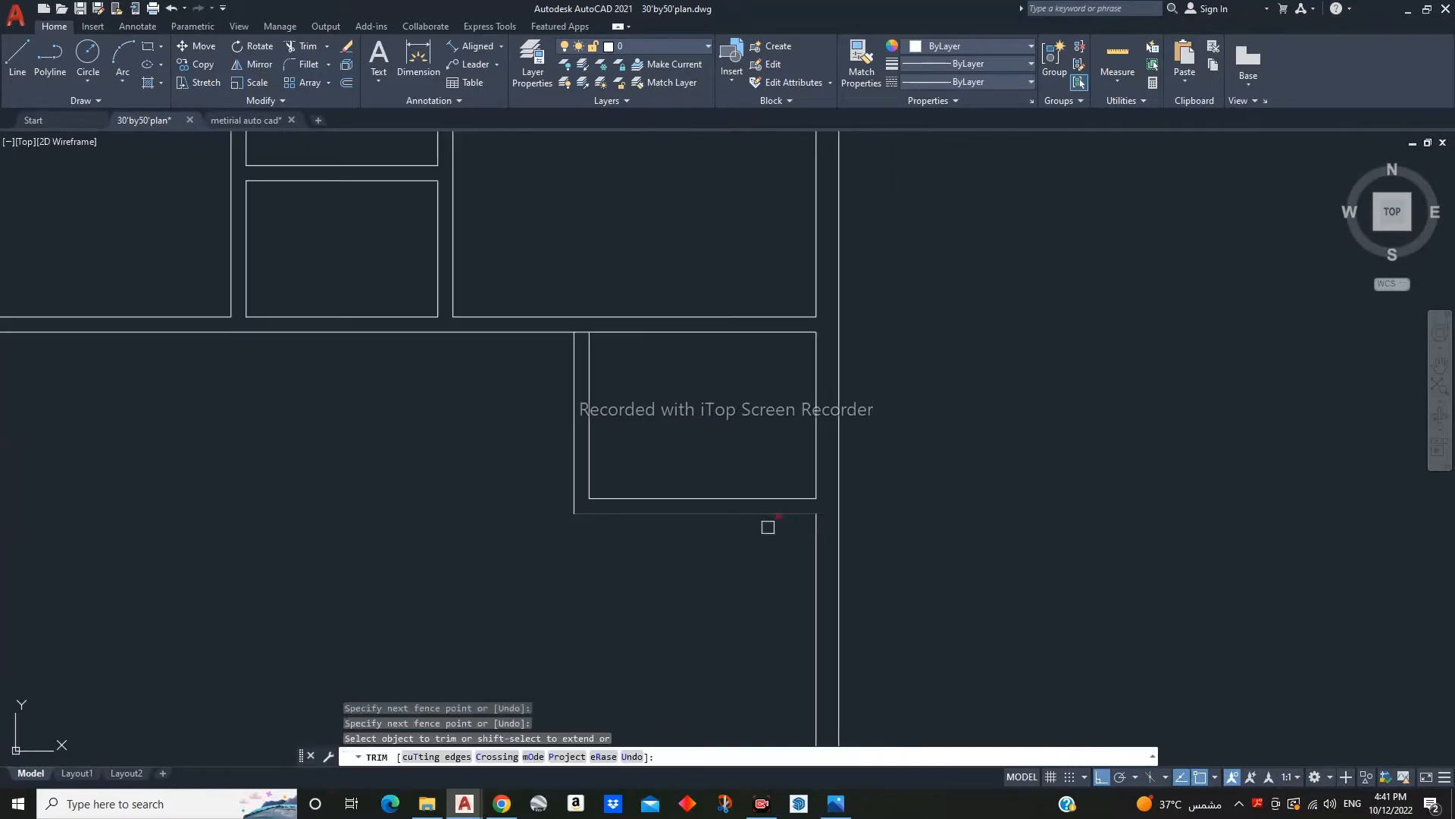
scroll(585, 342, "down", 10)
key("Escape")
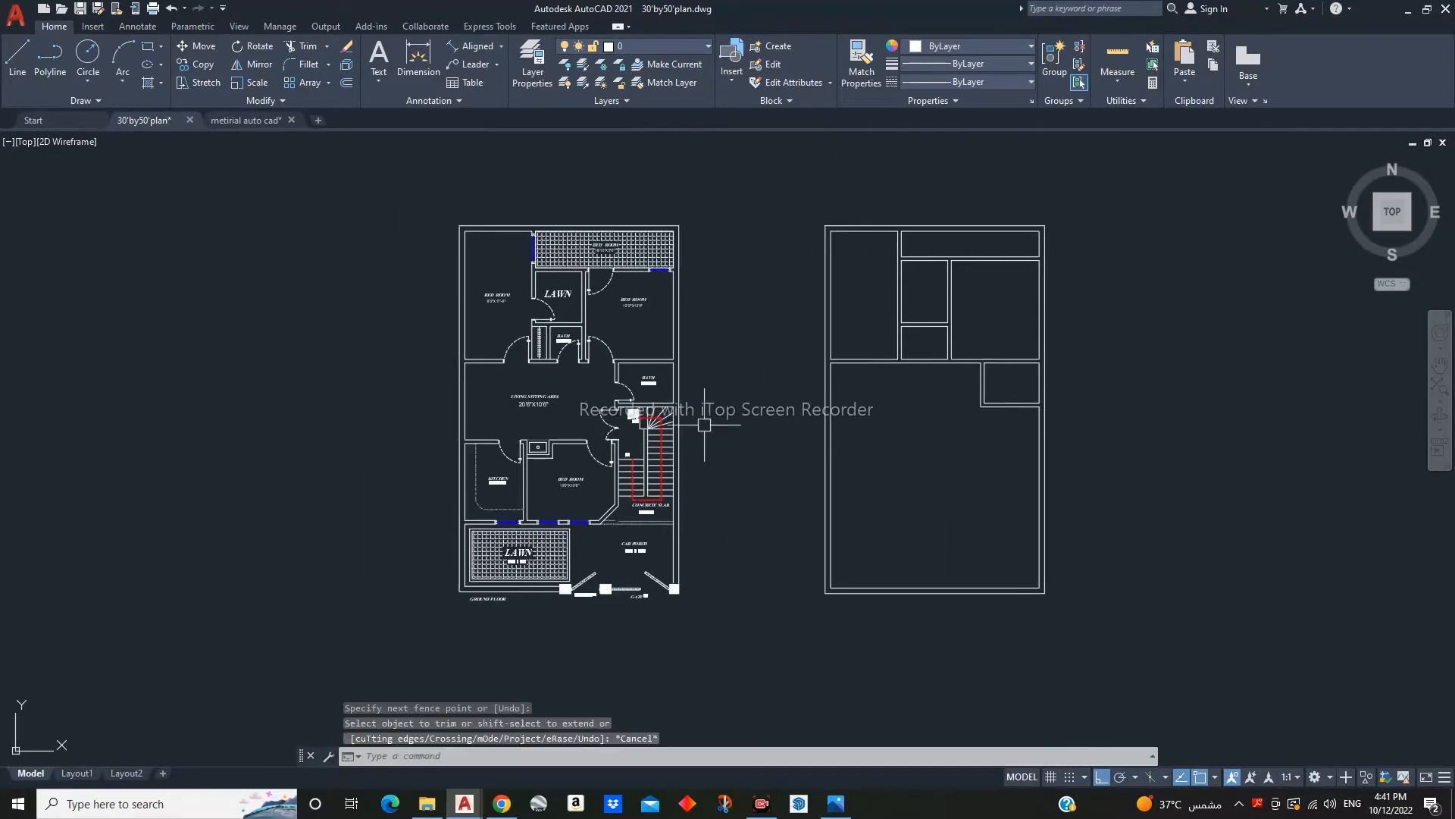
scroll(633, 462, "up", 4)
key("Escape")
key("Escape")
type("xl")
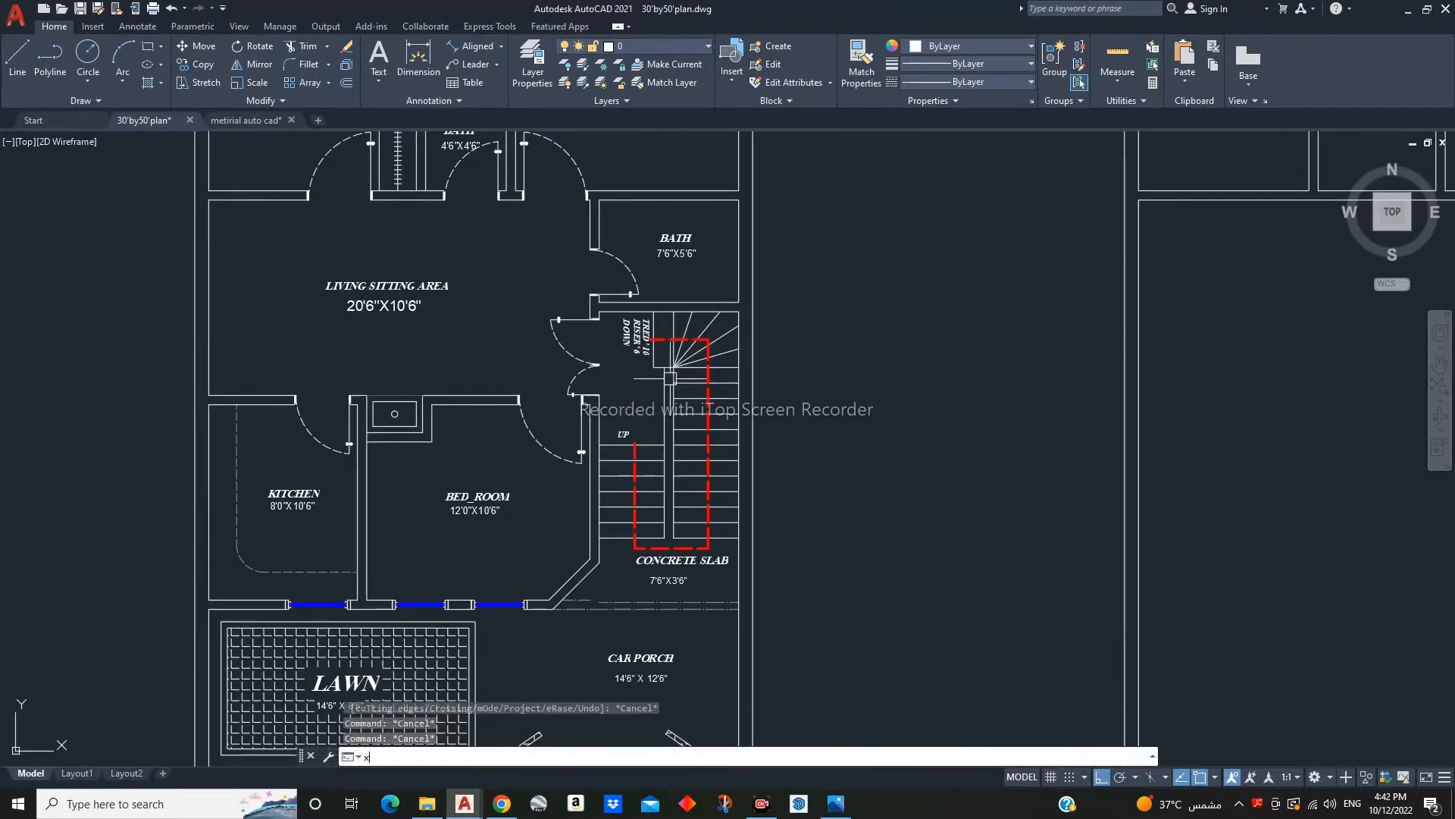
key("Return")
scroll(583, 562, "up", 4)
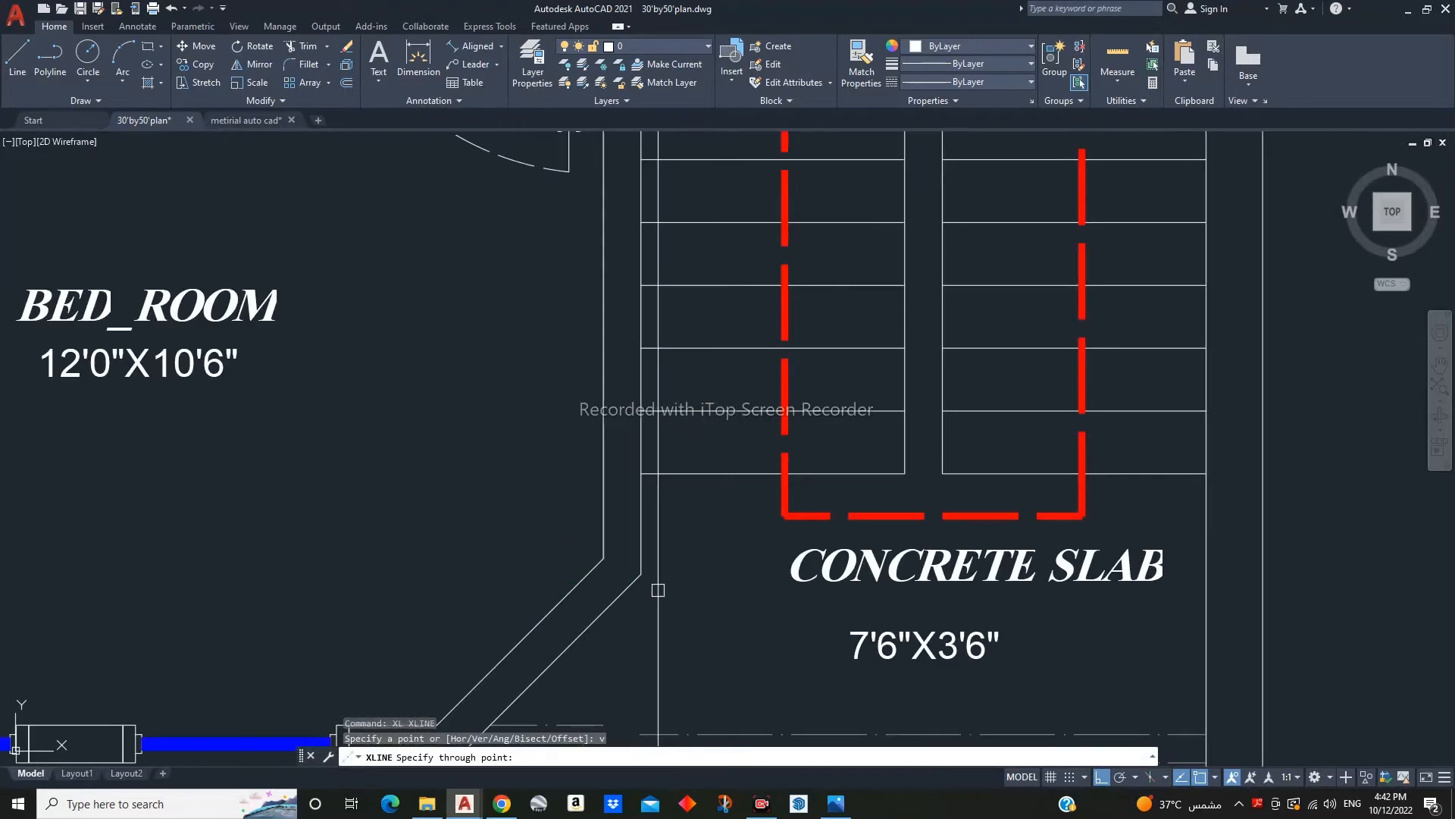
scroll(545, 493, "down", 4)
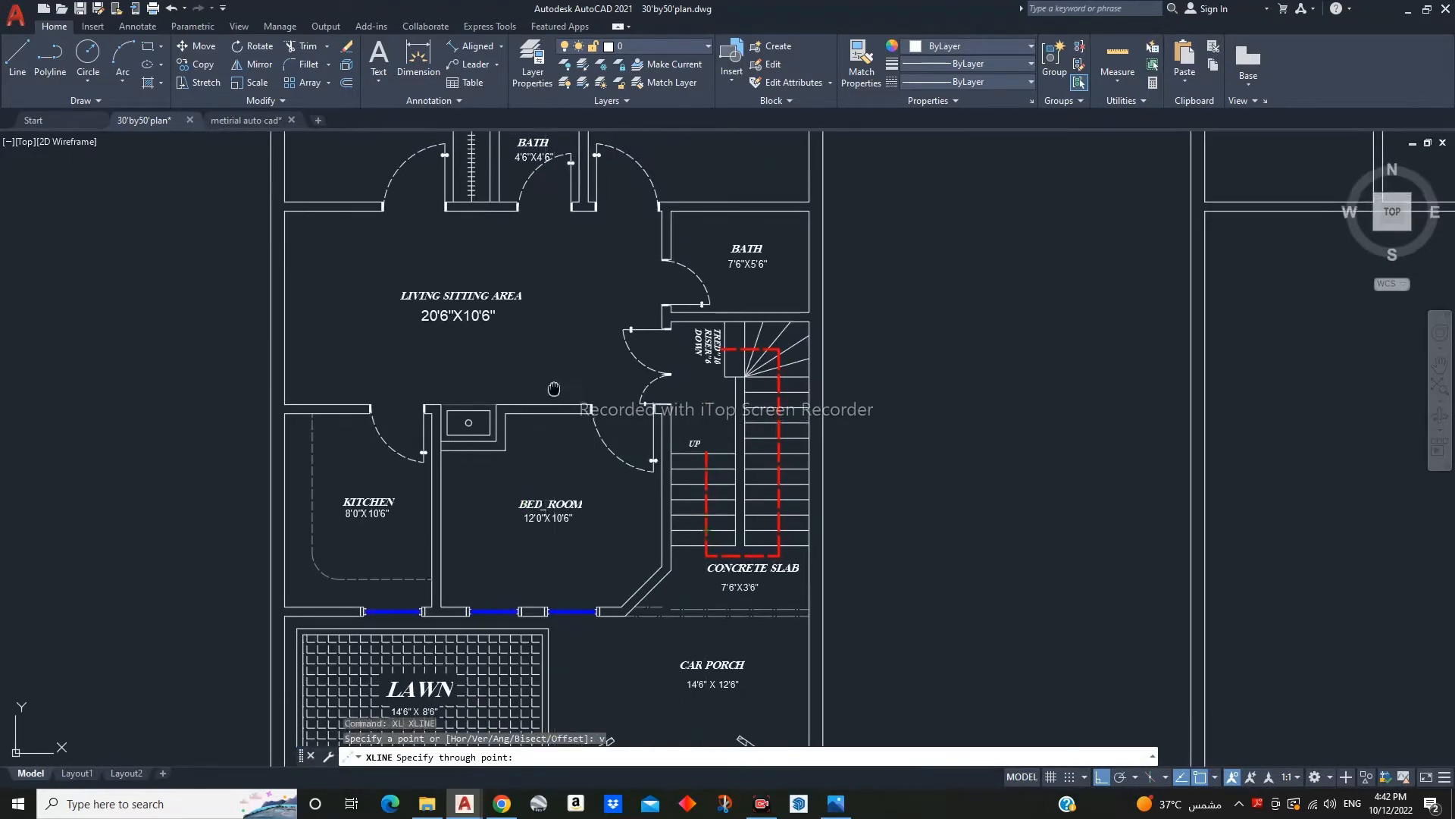
scroll(546, 492, "down", 4)
key("Escape")
- Place two horizontal construction lines along both faces of the wall between the kitchen and the front lawn in the finished plan
middle_click_drag(842, 643, 874, 608)
type("xl")
key("Return")
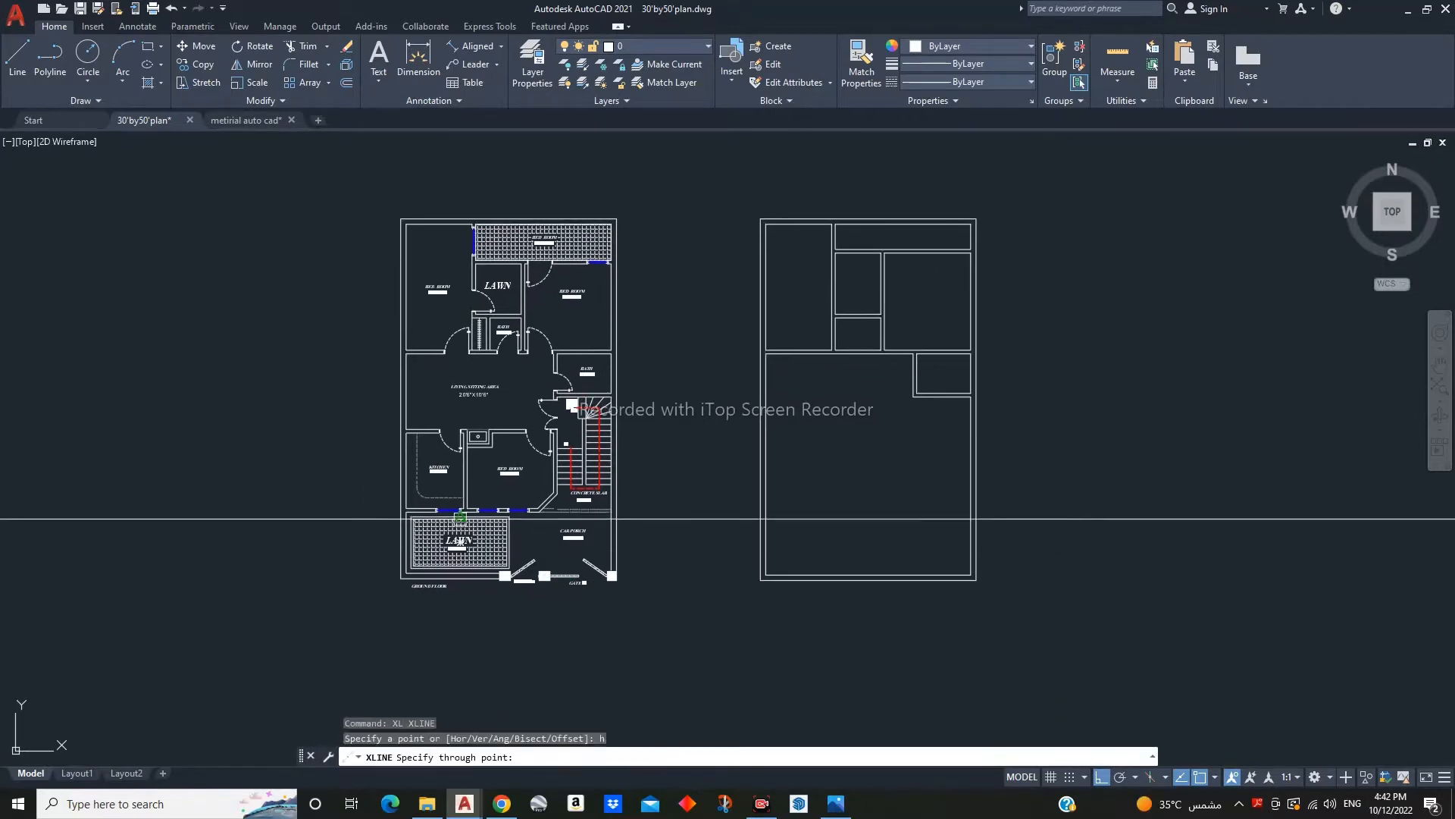
scroll(432, 506, "up", 5)
middle_click_drag(207, 541, 331, 471)
left_click(301, 475)
left_click(300, 509)
key("Escape")
scroll(441, 466, "down", 2)
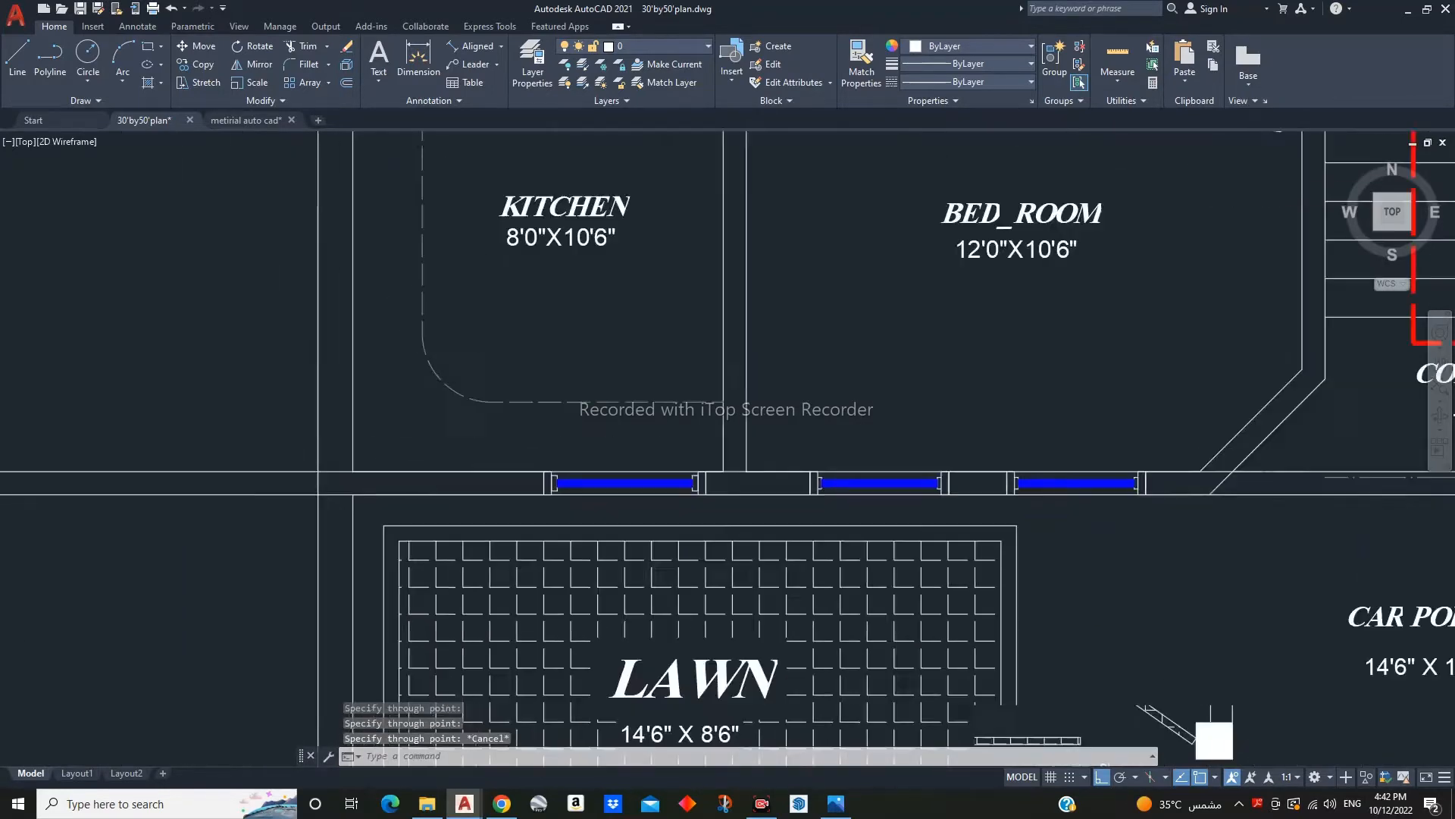
- Move the two horizontal construction lines 4' downward
scroll(698, 438, "down", 3)
left_click(698, 438)
left_click(672, 526)
type("m")
key("Return")
left_click(881, 311)
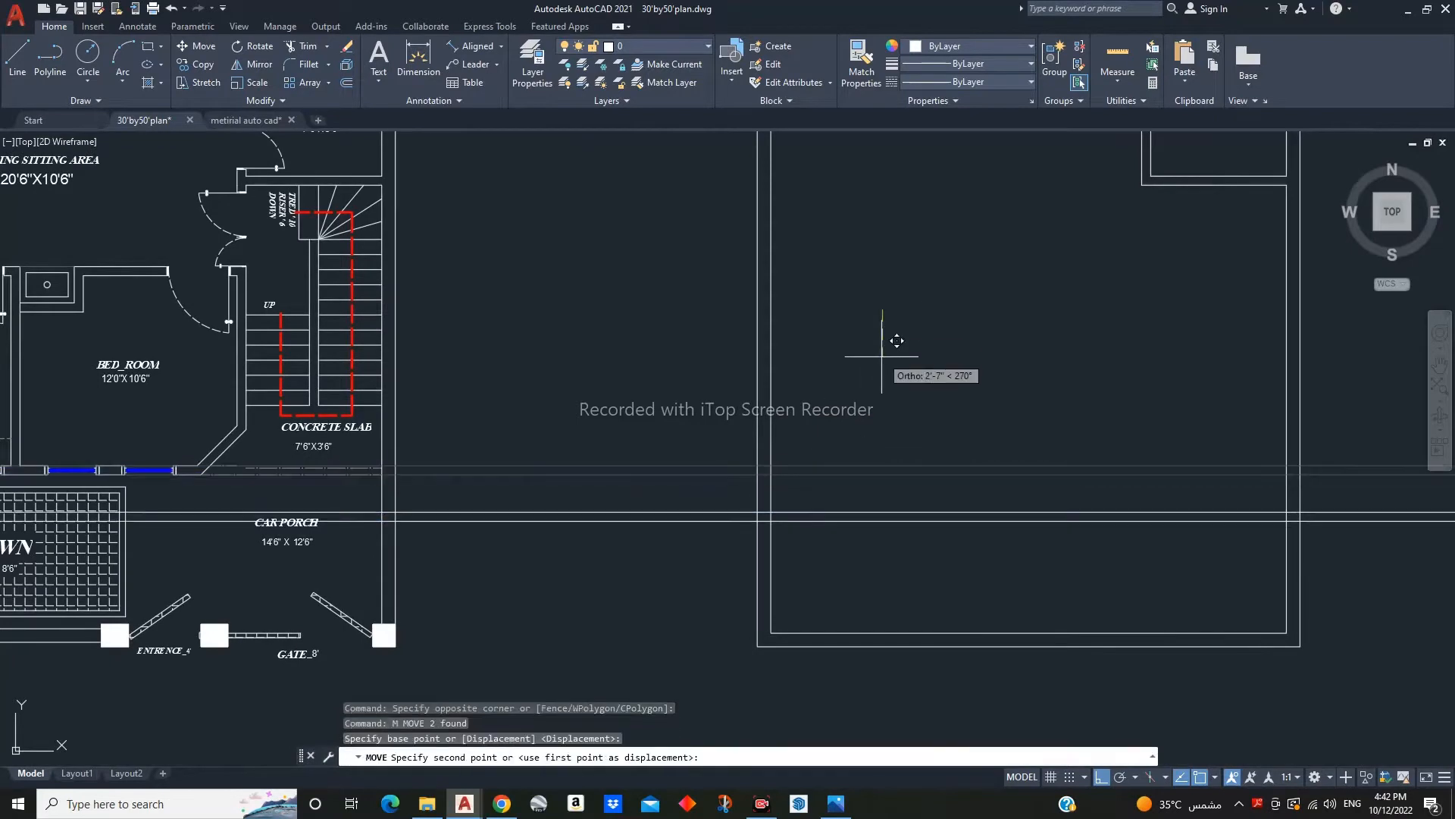
type("4'")
key("Return")
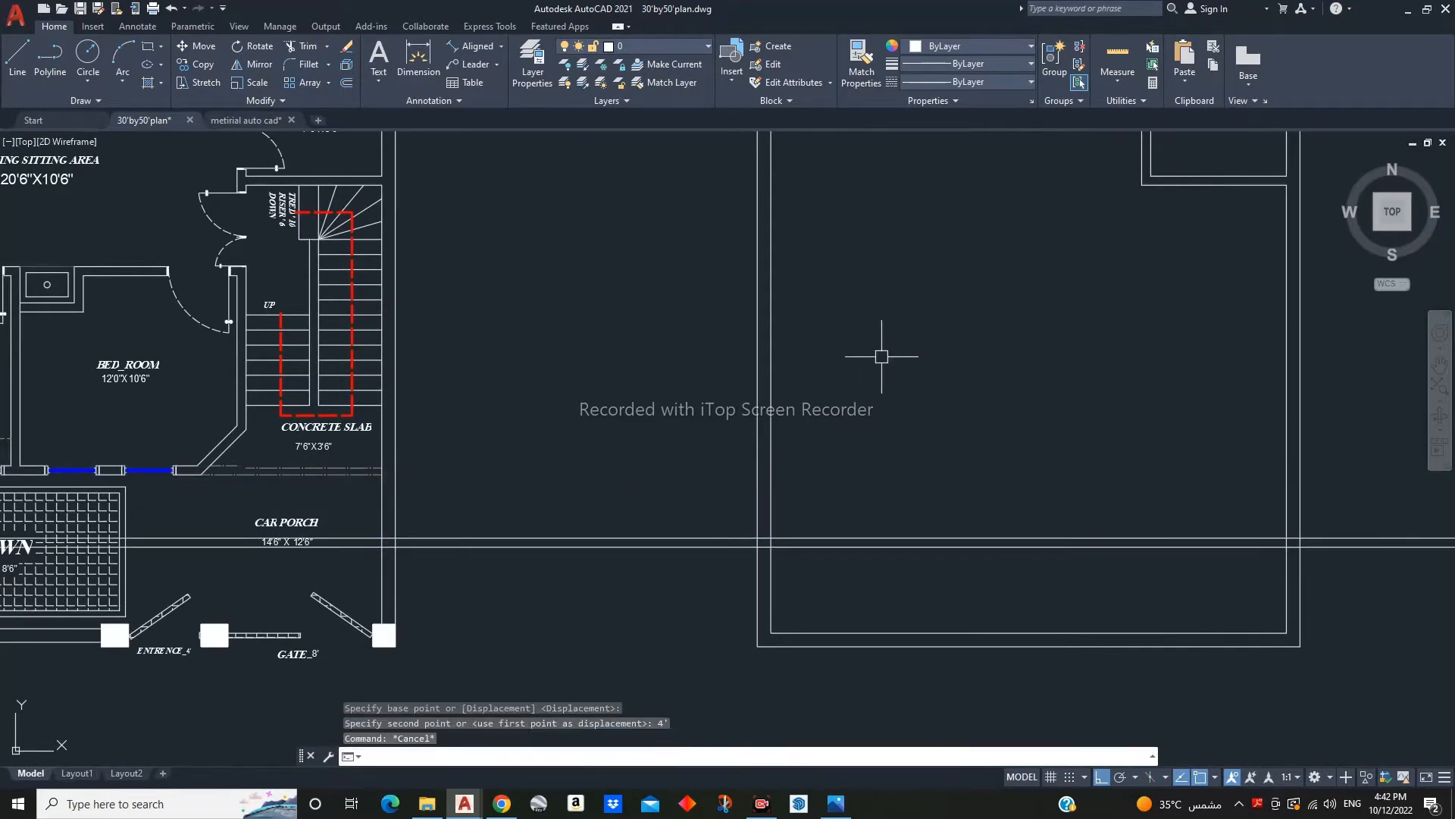
- Place two horizontal construction lines along both faces of the wall between the living sitting area and the kitchen in the finished plan
scroll(881, 356, "down", 3)
type("xl")
key("Return")
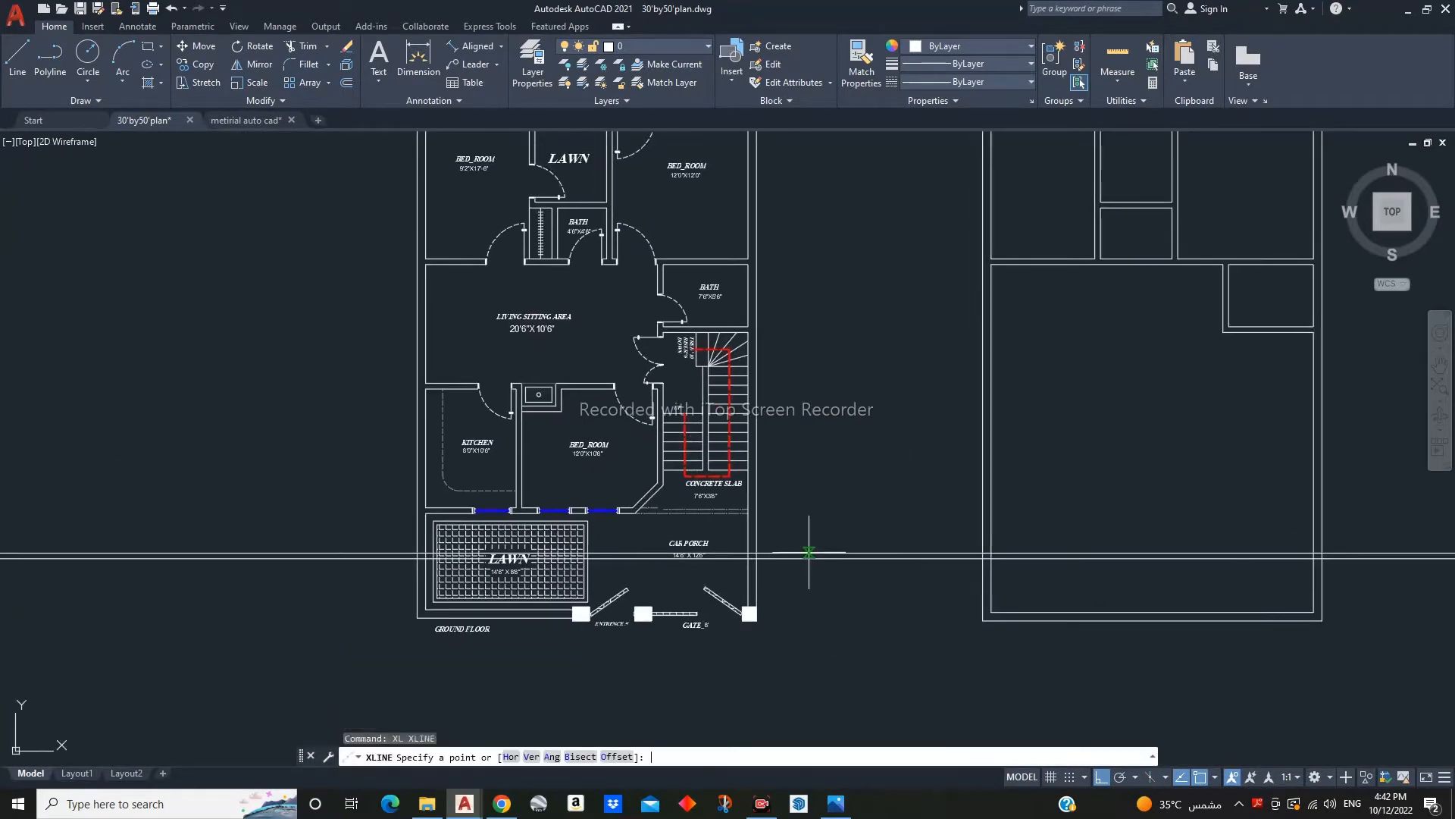
type("h")
key("Return")
scroll(495, 245, "up", 6)
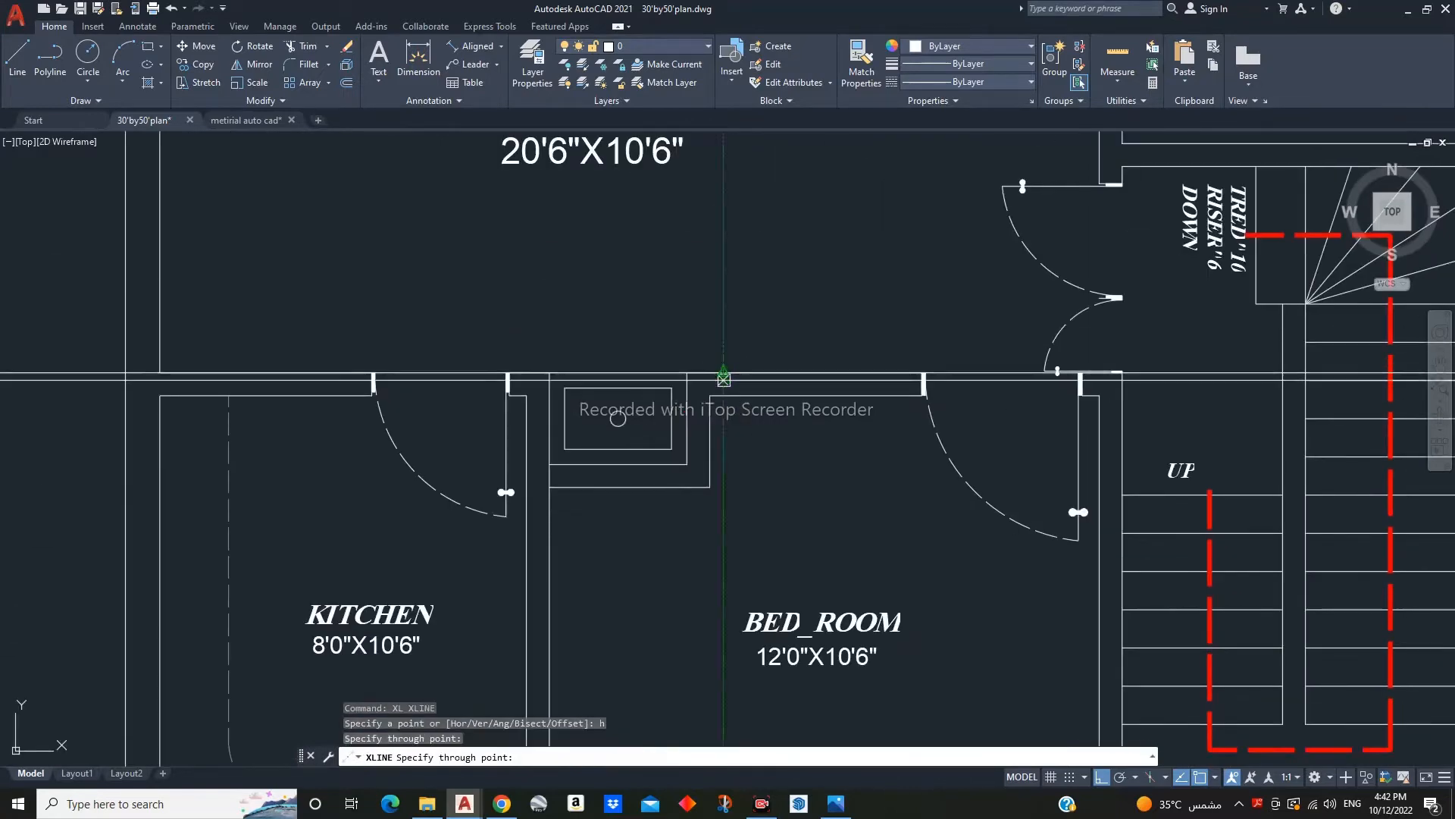
left_click(720, 394)
scroll(718, 396, "down", 10)
key("Escape")
- Place two vertical construction lines along both faces of the finished plan's kitchen–bedroom wall and move them across into the second outline
key("Return")
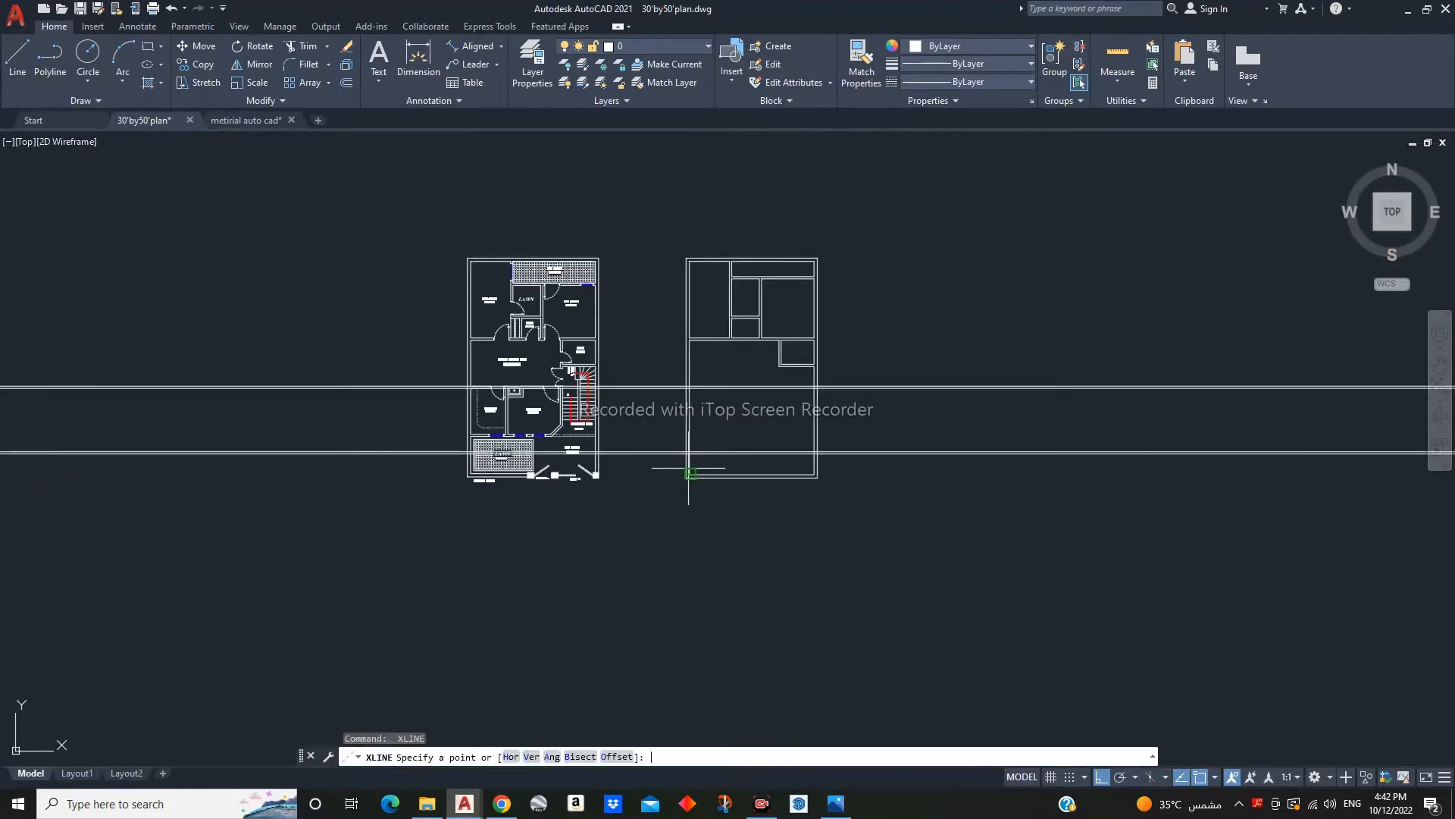
scroll(554, 452, "up", 10)
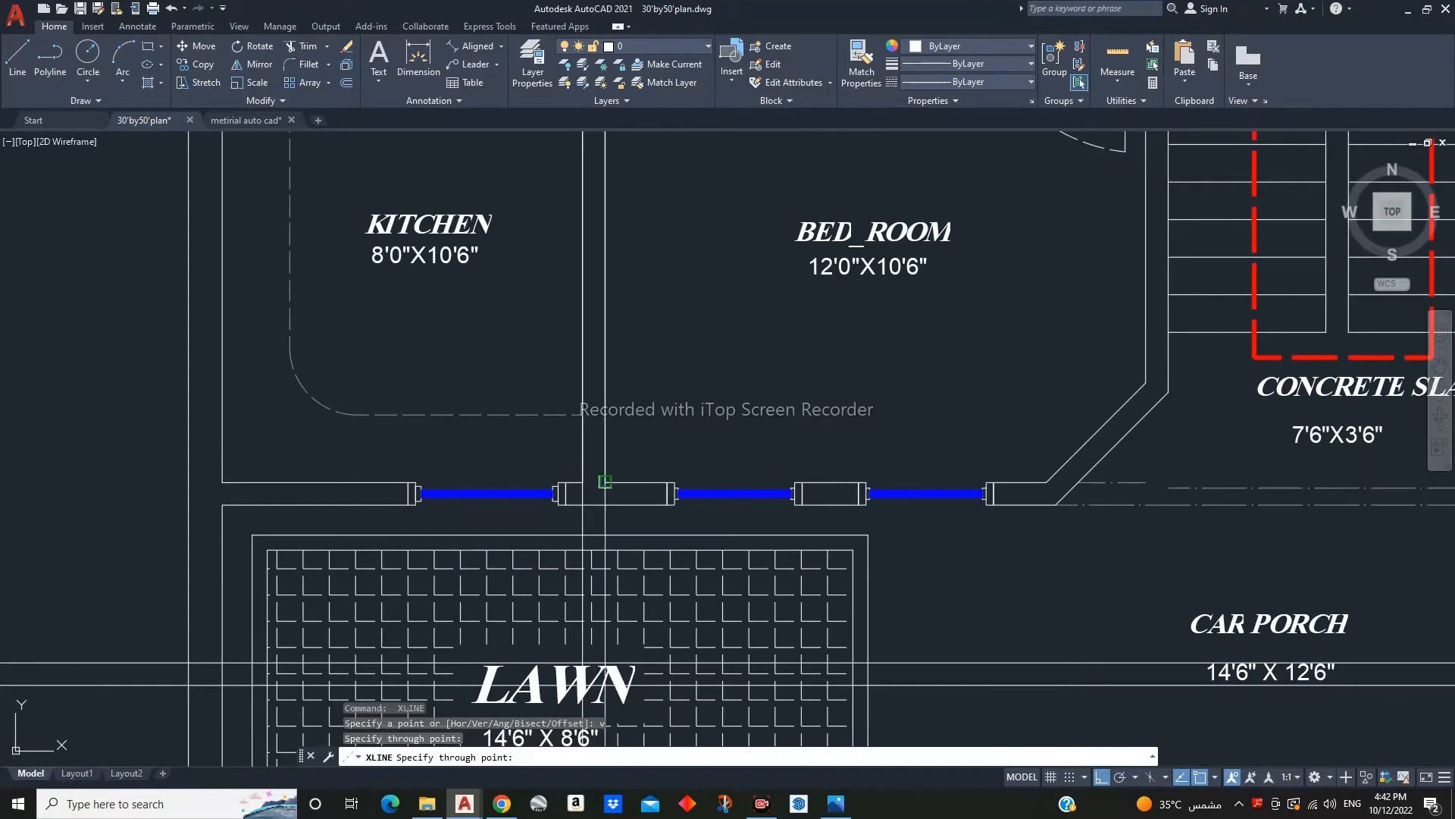
left_click(605, 481)
scroll(610, 425, "down", 10)
key("Escape")
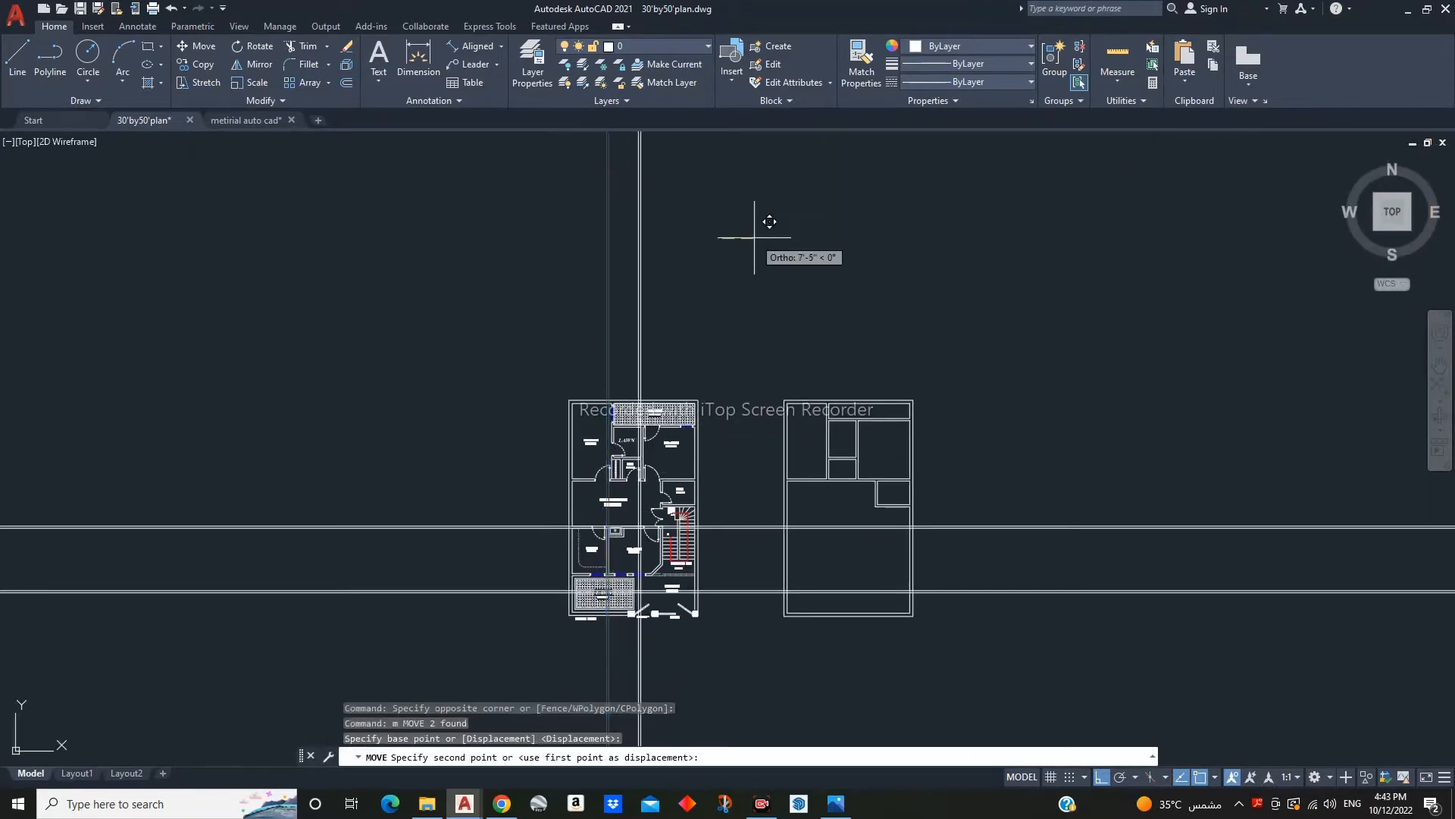
key("Return")
type("l")
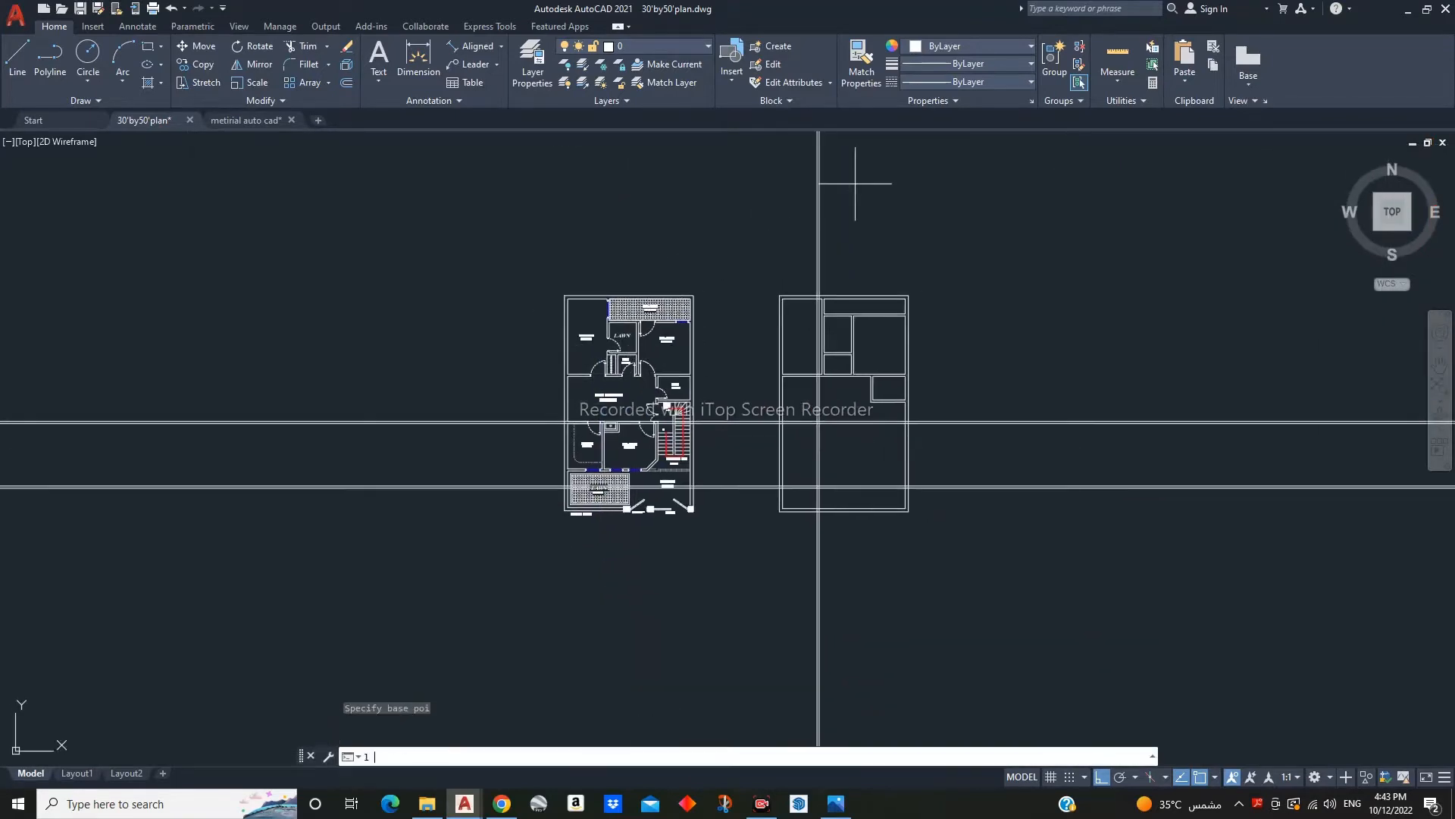
key("Return")
scroll(778, 411, "up", 5)
middle_click_drag(777, 411, 695, 298)
key("Escape")
key("Escape")
- Trim the horizontal construction lines across the second outline's left outer wall and between the kitchen's right wall and the right outer wall
type("tr")
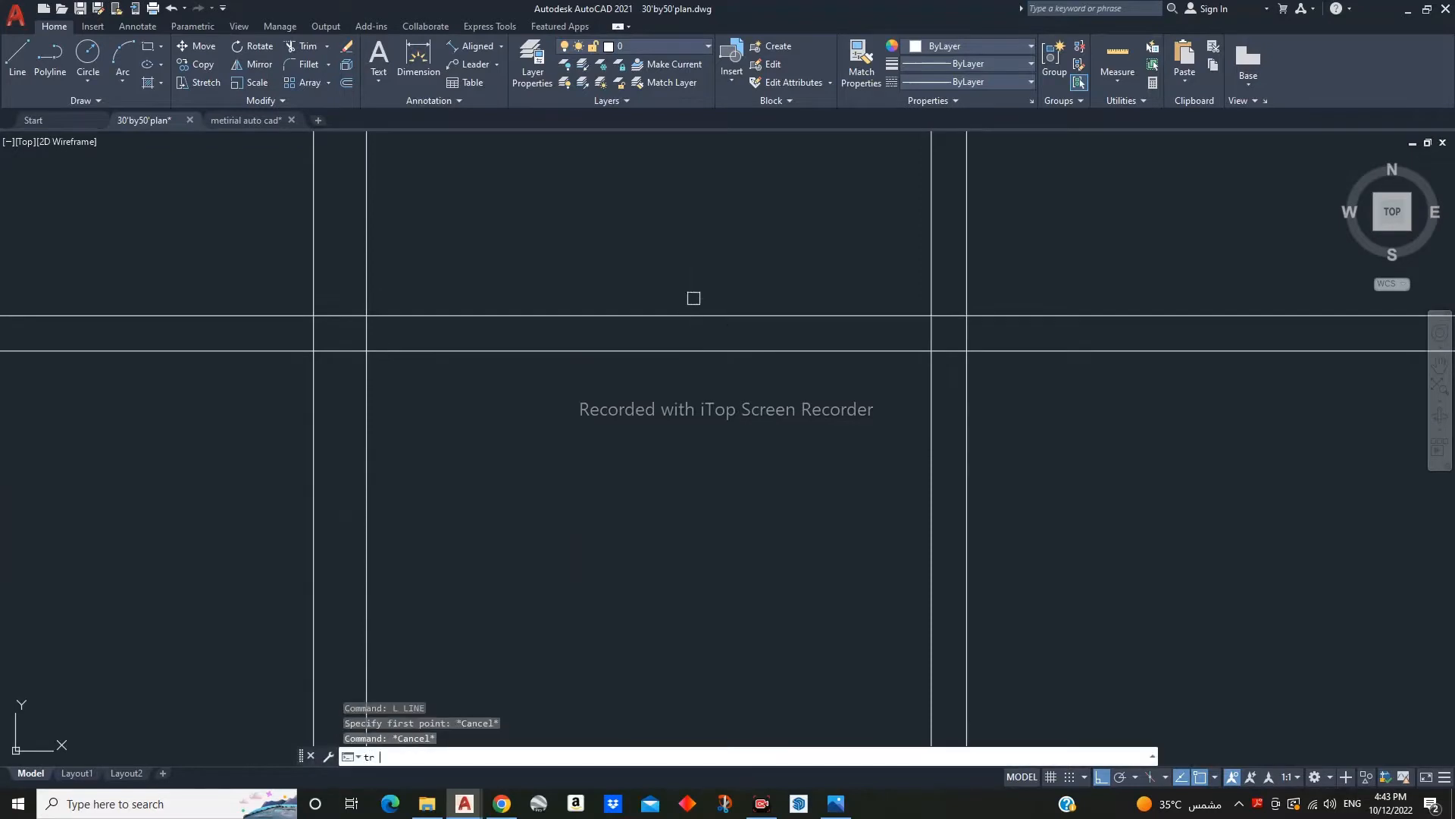
left_click_drag(329, 386, 328, 389)
scroll(330, 394, "down", 6)
middle_click_drag(334, 455, 379, 201)
scroll(380, 315, "up", 6)
left_click(370, 392)
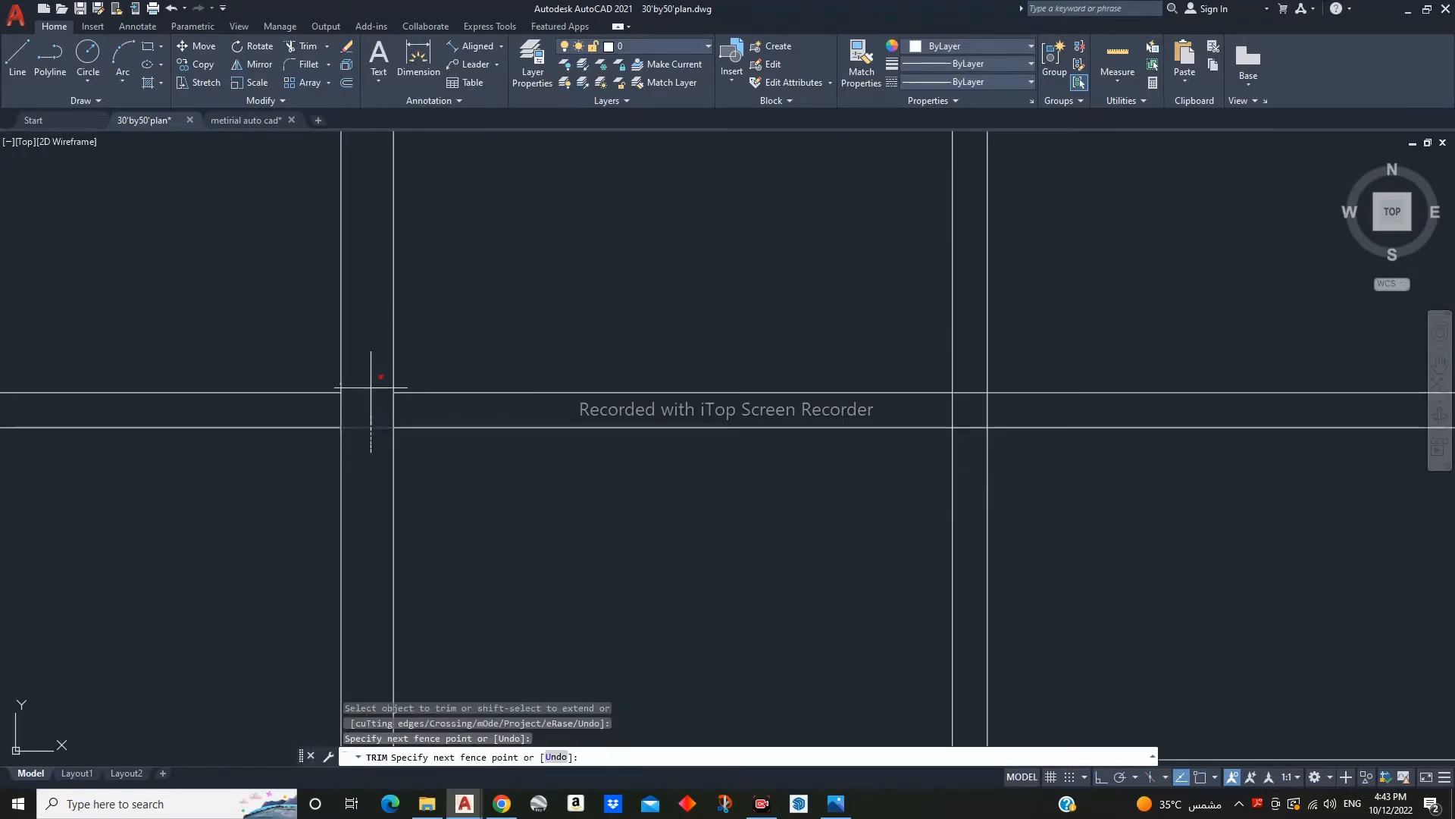
scroll(371, 392, "down", 5)
middle_click_drag(672, 420, 672, 553)
key("Escape")
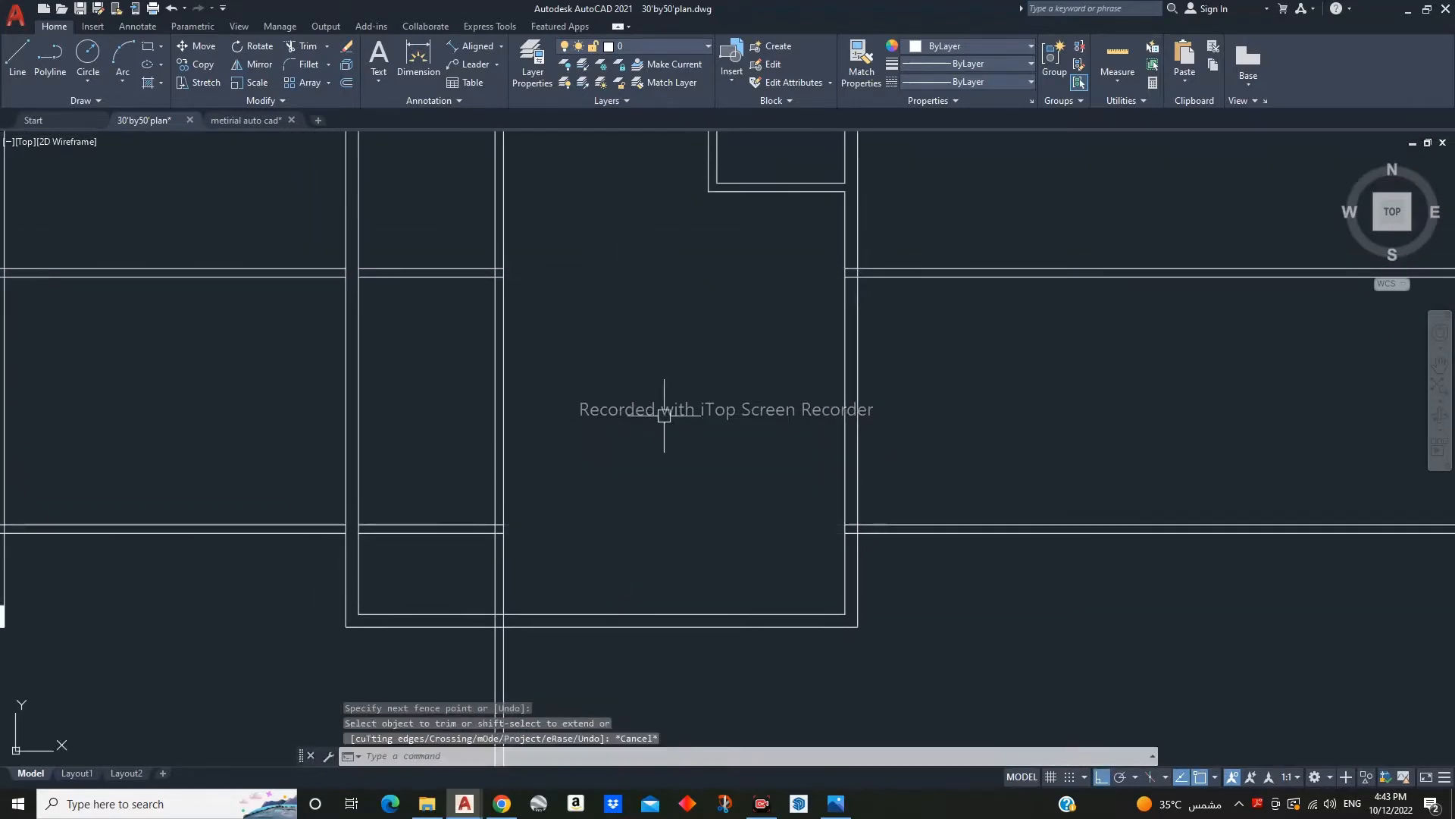
- Trim the two vertical construction lines above and below the new kitchen walls
left_click(1066, 180)
key("Escape")
key("Escape")
type("tr")
key("space")
left_click_drag(565, 577, 455, 571)
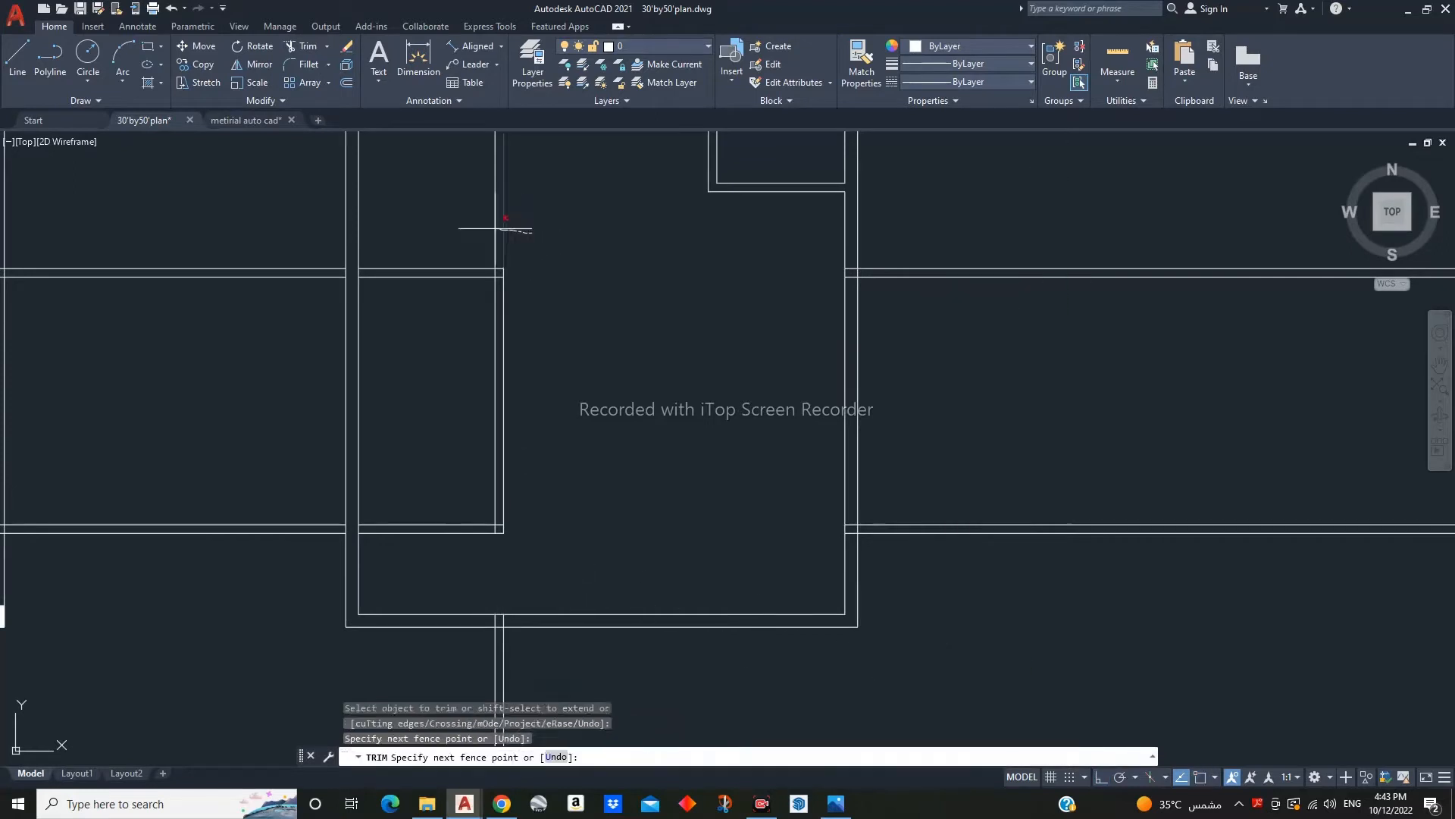
left_click_drag(495, 228, 488, 227)
key("Escape")
- Erase the leftover horizontal construction line pieces on both sides of the second outline
left_click(1052, 228)
left_click(1025, 602)
middle_click_drag(1015, 598, 1082, 549)
type("e")
key("space")
left_click(363, 183)
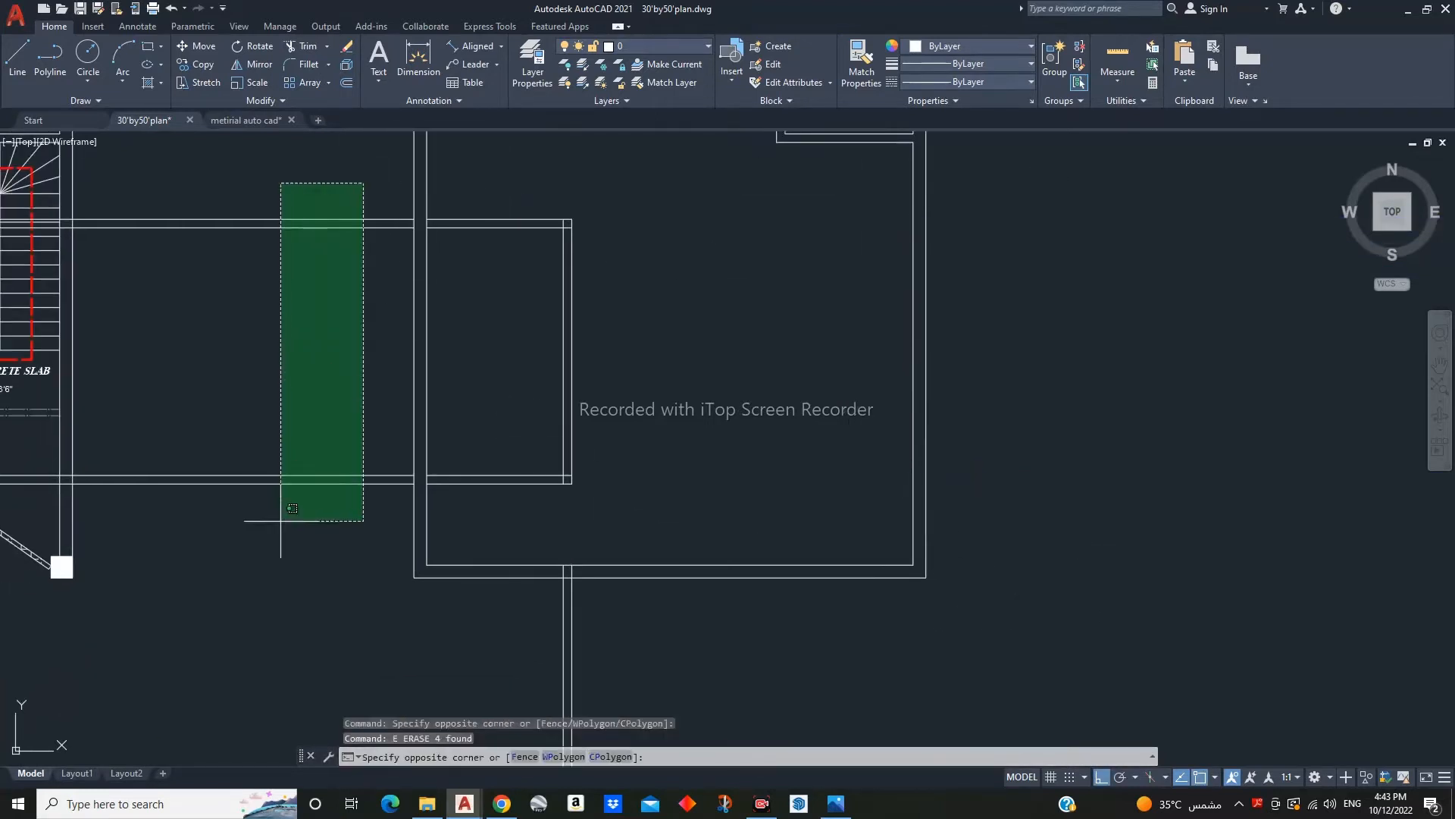
left_click(281, 521)
key("space")
- Fillet the new kitchen's inner wall lines into sharp corners at its lower-right and upper-right ends
type("f")
key("space")
scroll(526, 447, "up", 3)
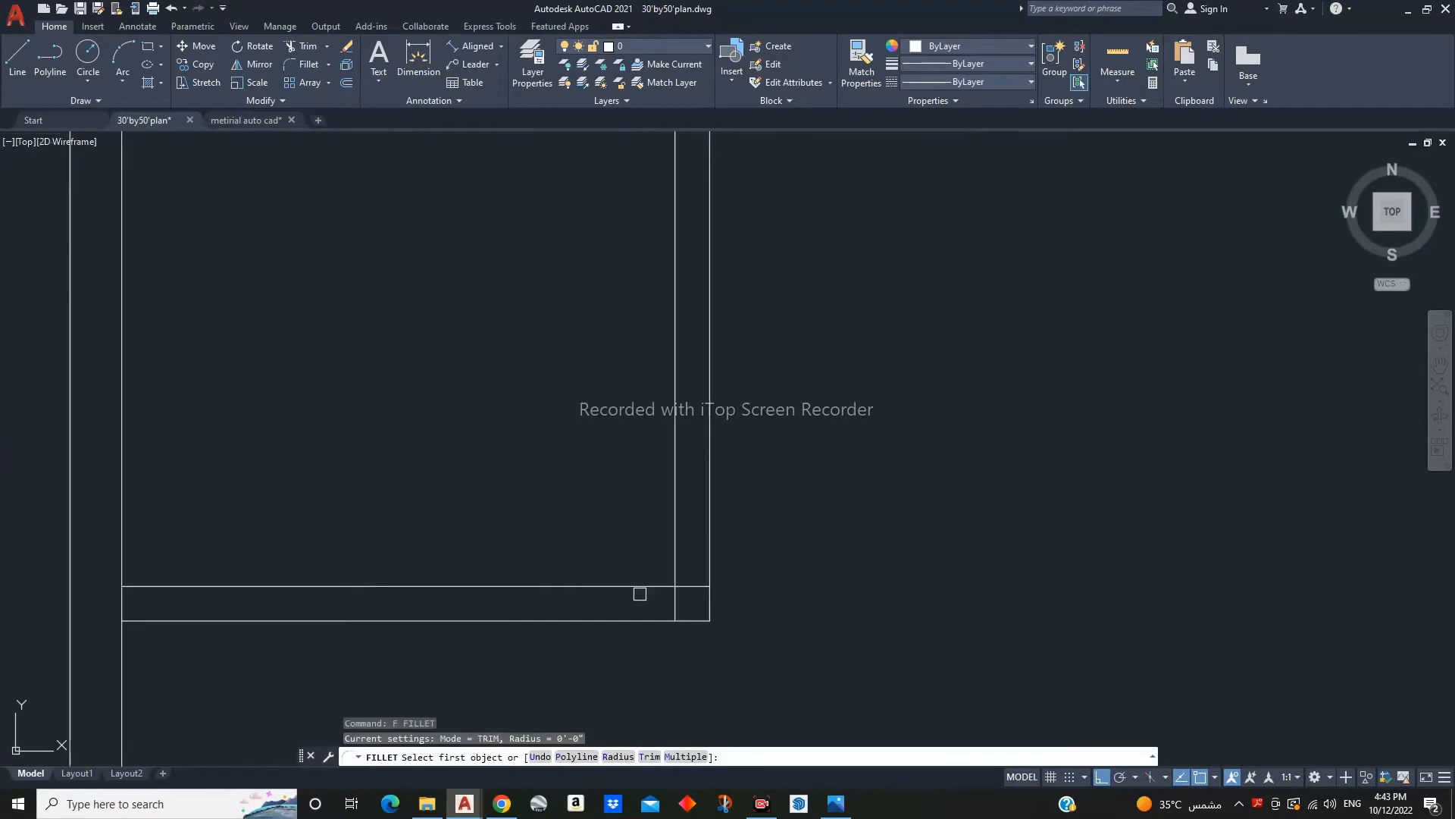
left_click(673, 565)
scroll(661, 579, "down", 4)
scroll(652, 173, "up", 6)
middle_click_drag(652, 174, 656, 383)
key("space")
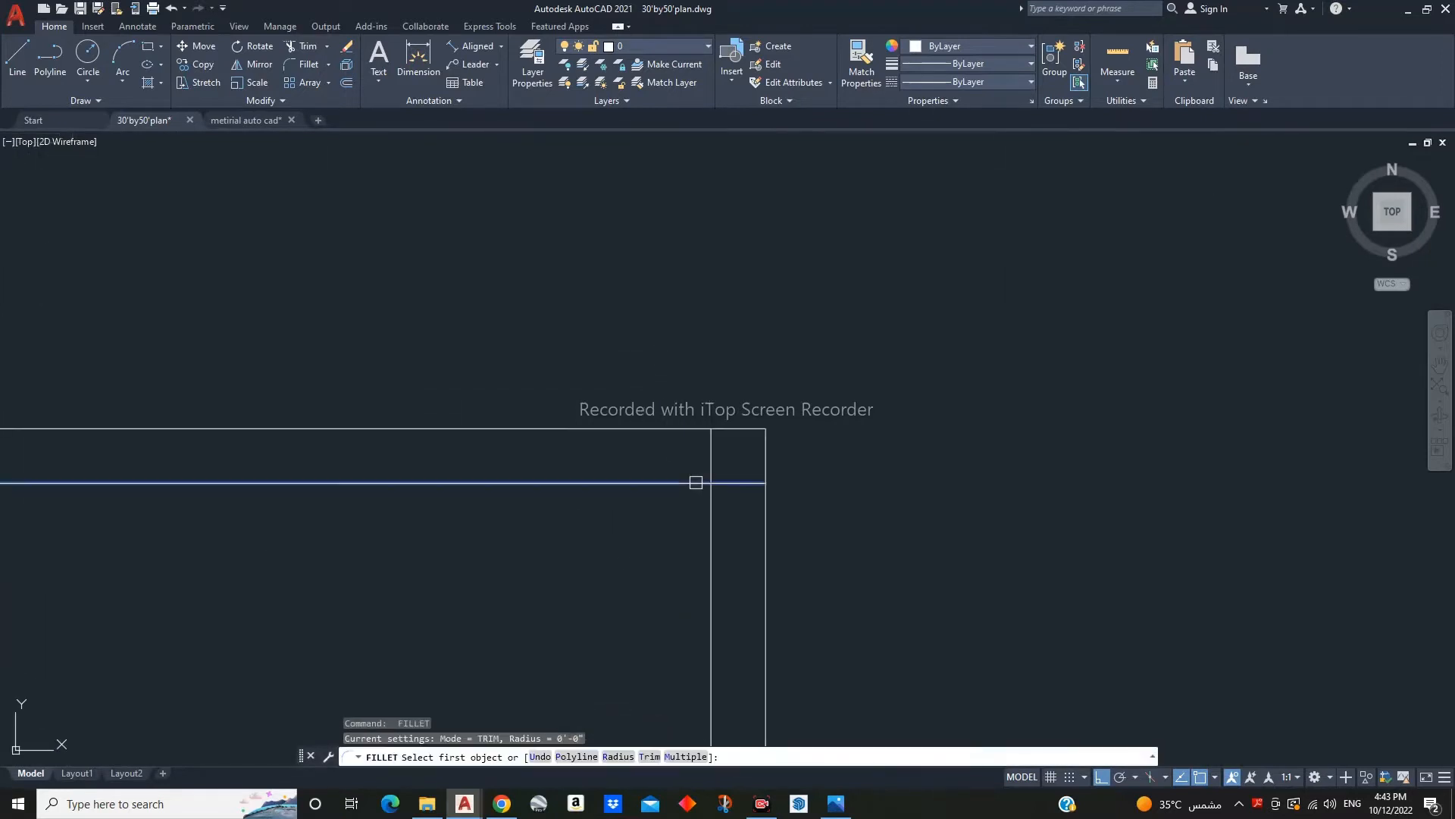
left_click(695, 482)
left_click(710, 500)
key("Escape")
key("Escape")
key("Escape")
- Place two vertical construction lines along both faces of the wall between the front bedroom and the stairs in the finished plan
scroll(691, 500, "down", 6)
middle_click_drag(740, 546, 819, 507)
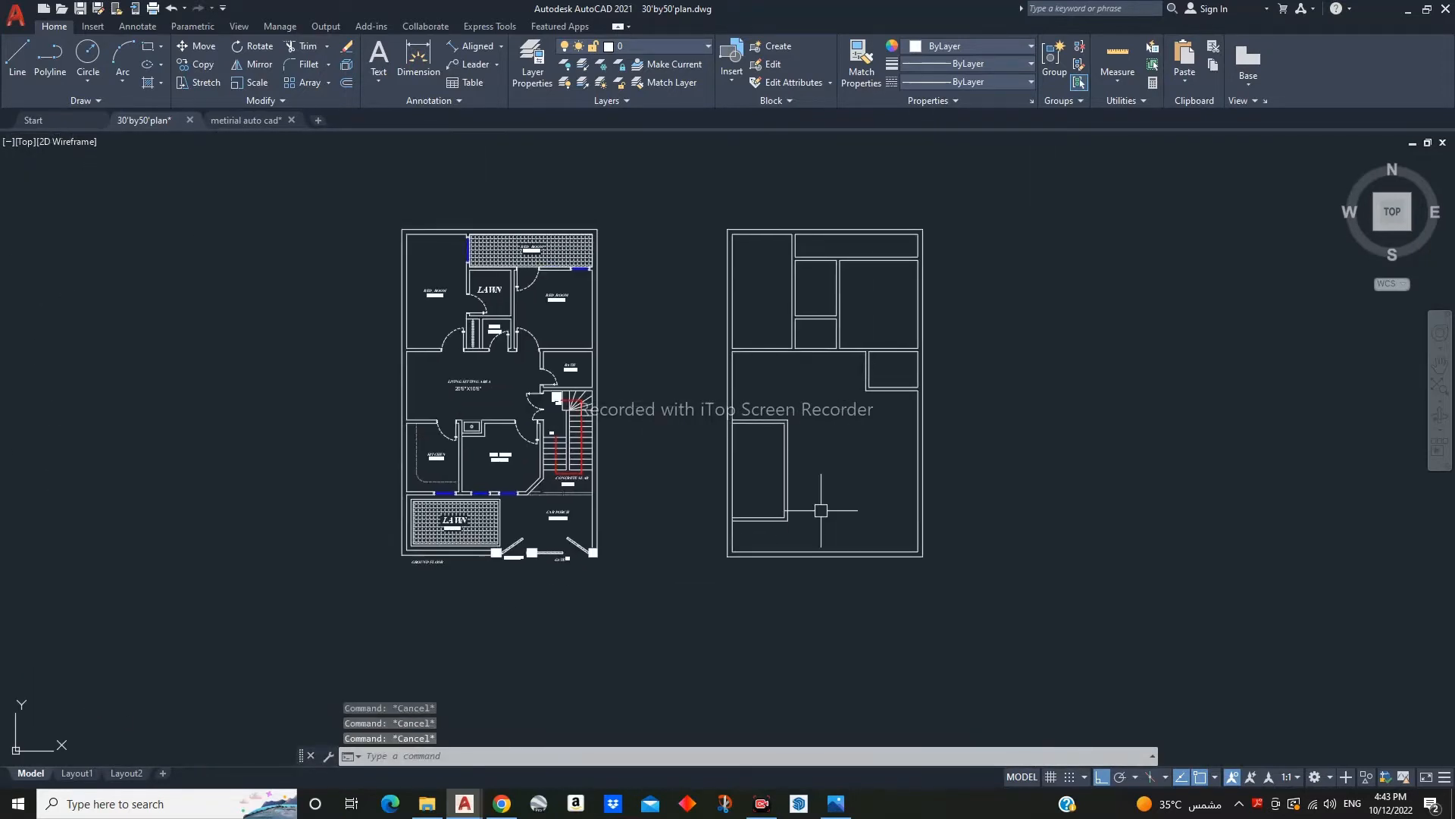
type("x")
scroll(530, 484, "up", 5)
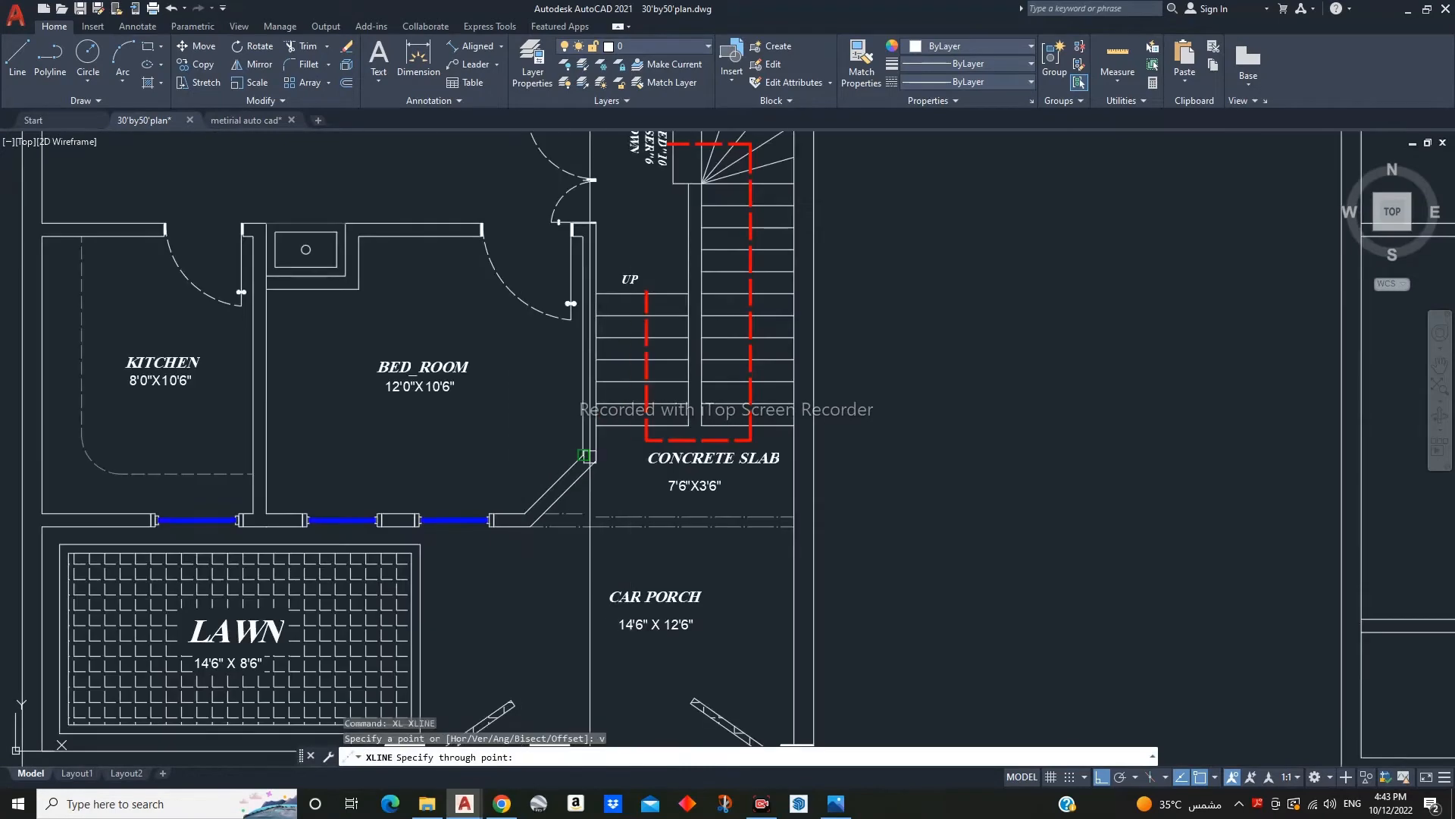
left_click(582, 460)
scroll(584, 461, "down", 4)
key("Escape")
scroll(557, 489, "up", 6)
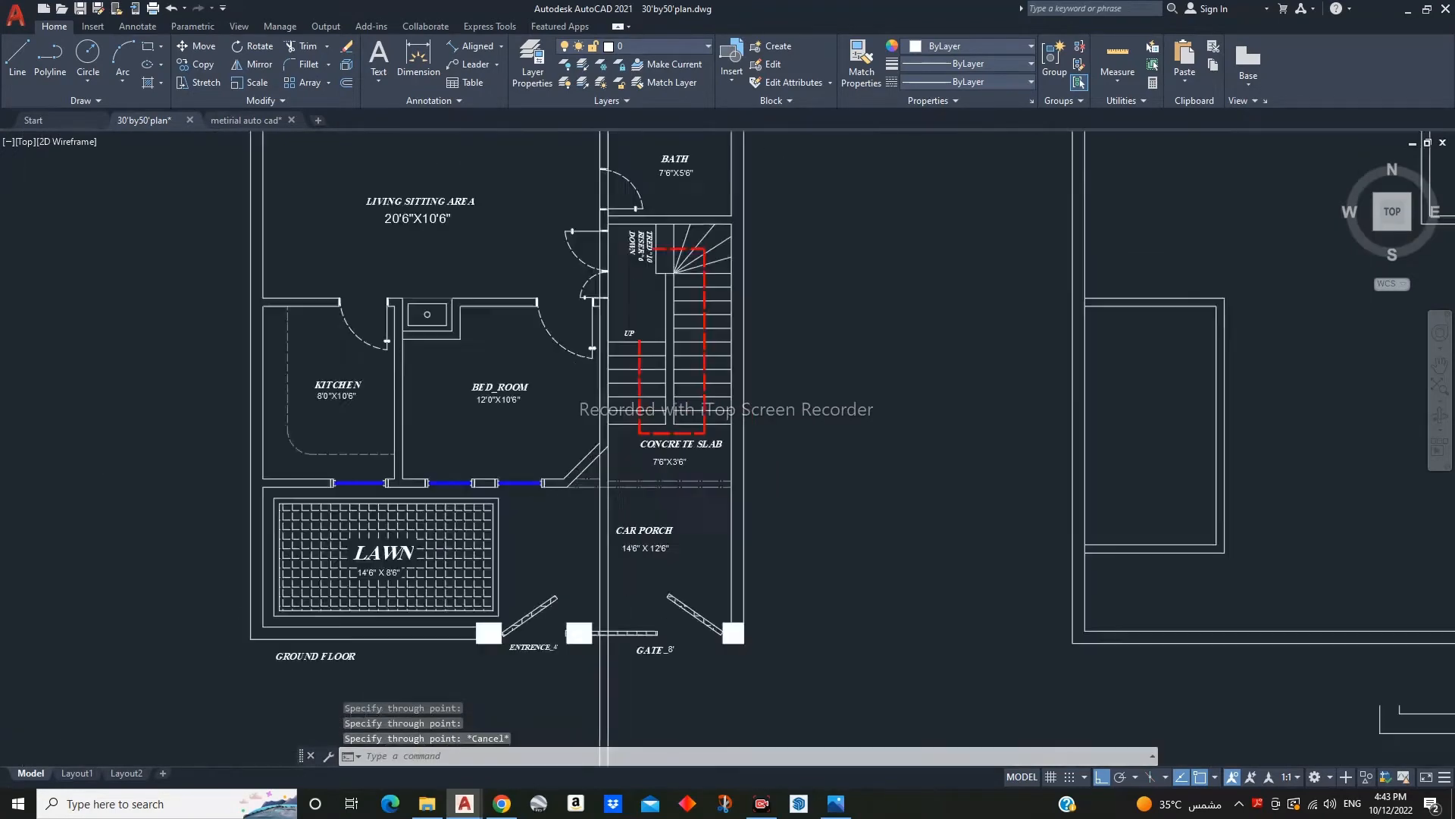
key("space")
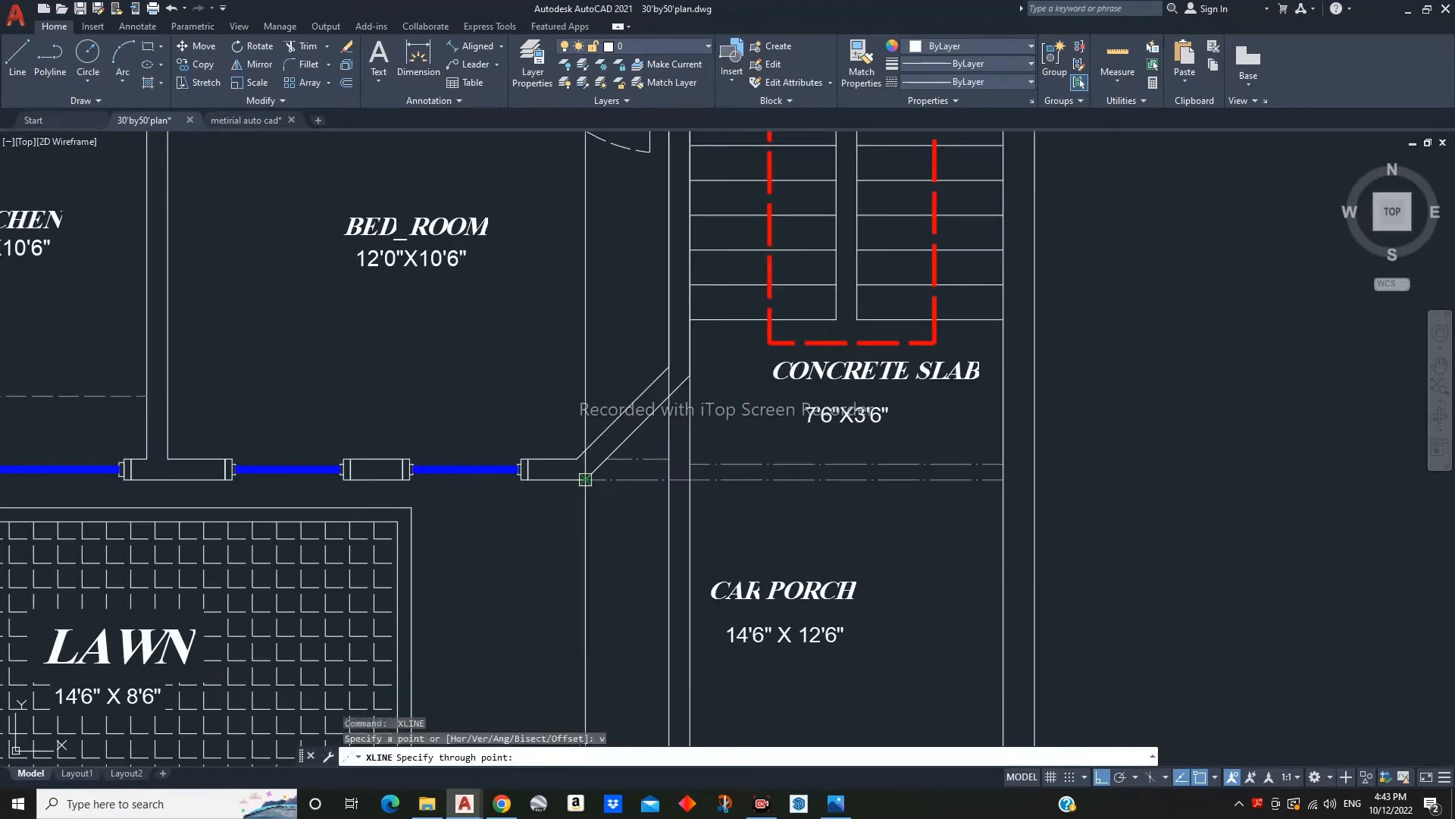
key("Escape")
- Place two horizontal construction lines along both faces of the front bedroom's lower wall in the finished plan
key("space")
type("h")
key("Return")
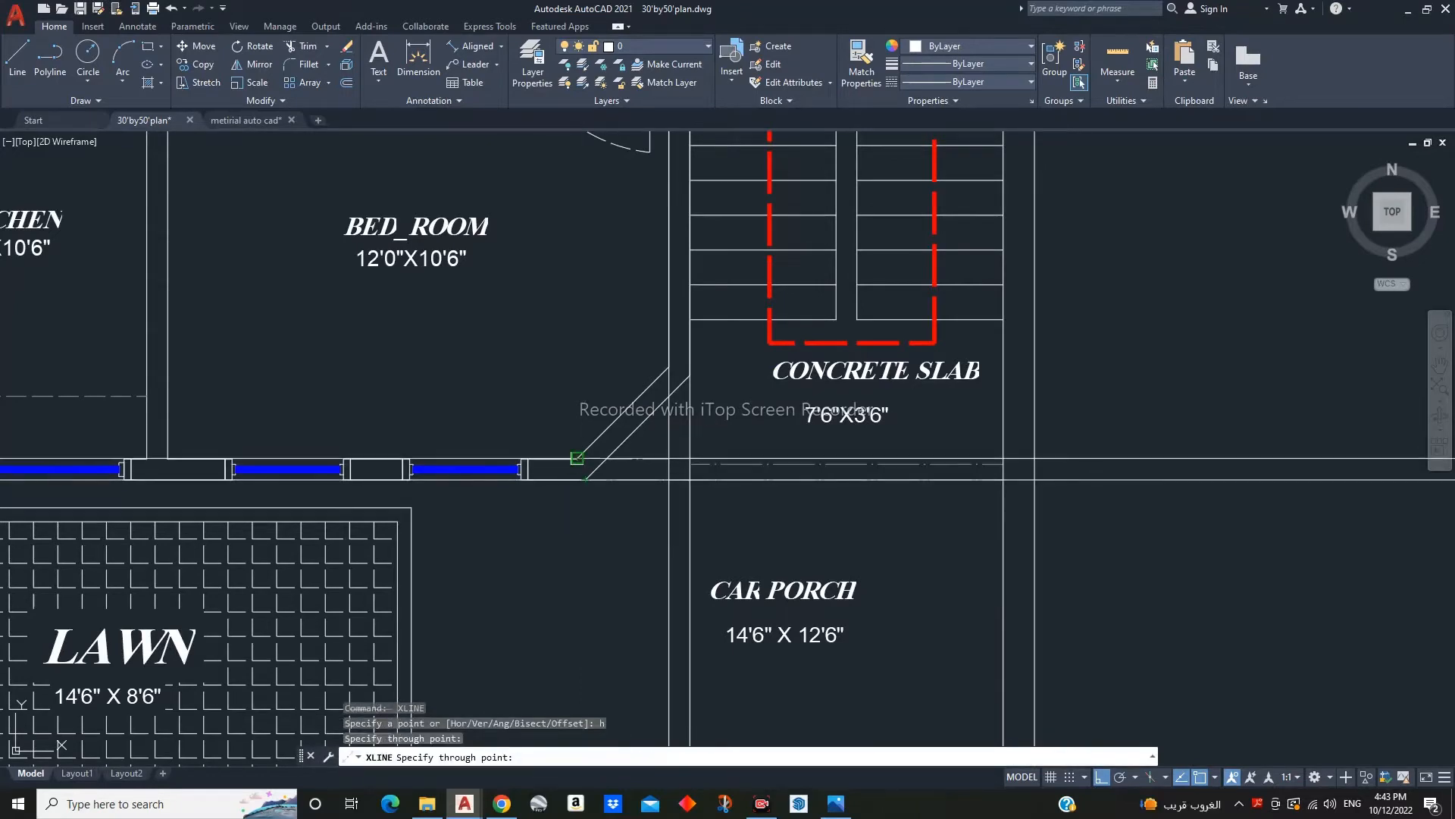
left_click(578, 458)
scroll(578, 458, "down", 6)
mouse_move(705, 535)
middle_mouse_down()
mouse_move(484, 553)
mouse_move(827, 579)
mouse_move(899, 522)
middle_mouse_up()
key("Escape")
- Move the two horizontal construction lines down to line up with the new kitchen's lower wall
left_click(934, 421)
left_click(899, 474)
type("m")
key("space")
scroll(804, 455, "up", 8)
left_click(860, 393)
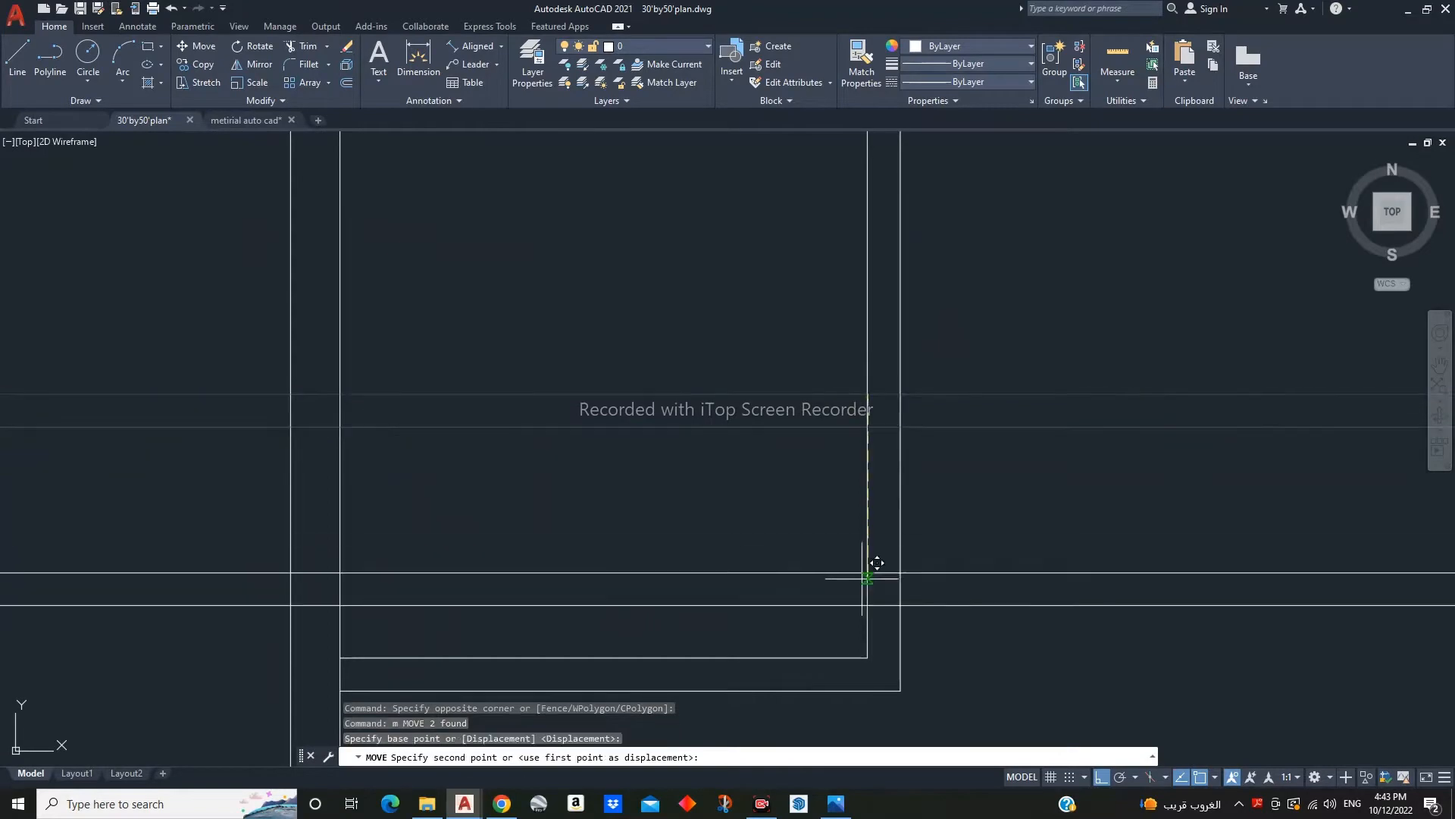
scroll(877, 649, "down", 5)
left_click(836, 588)
- Place two horizontal construction lines along both faces of the front bedroom's upper wall in the finished plan
type("xl")
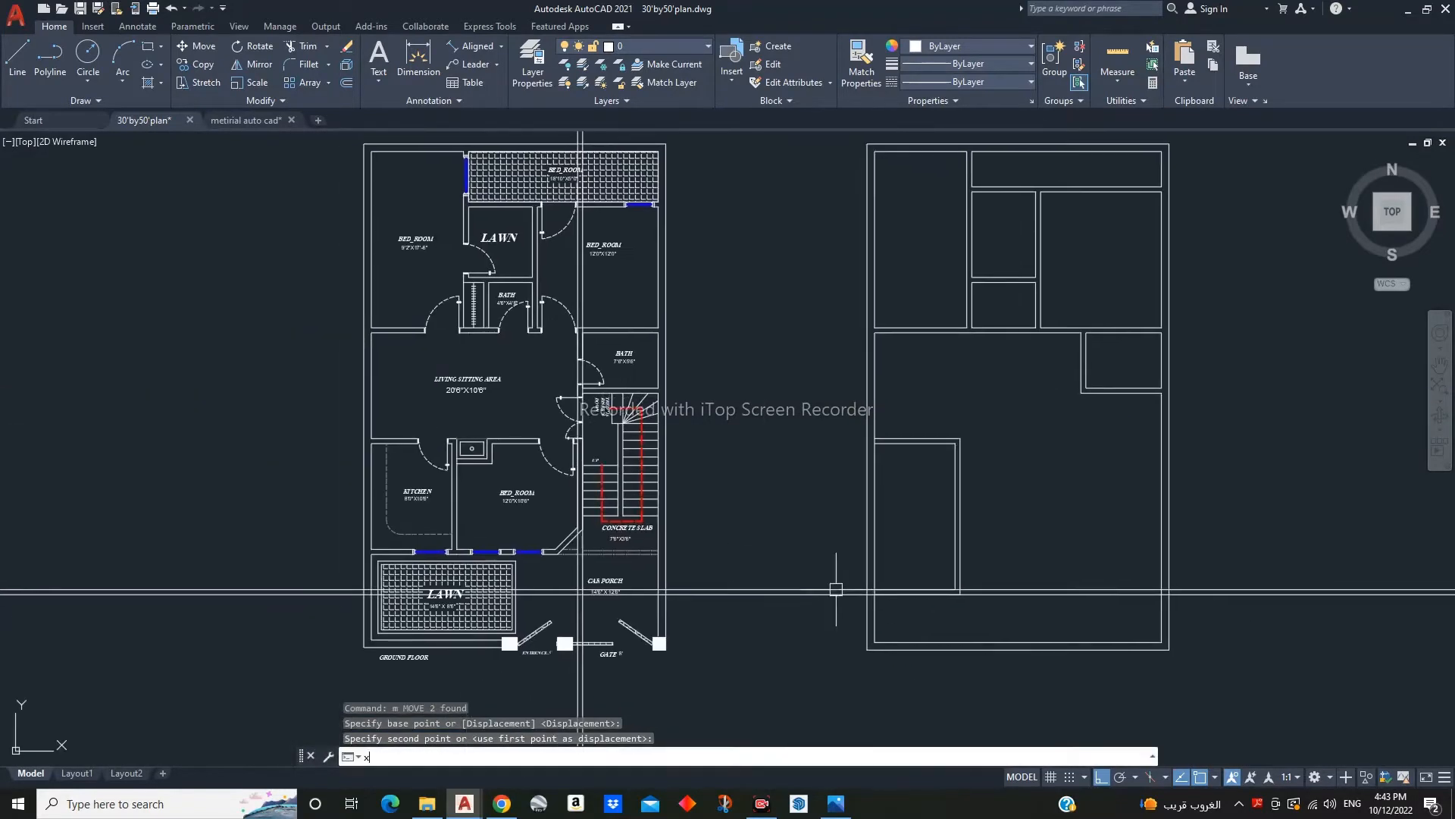
key("space")
type("h")
key("space")
scroll(656, 403, "up", 7)
left_click(657, 404)
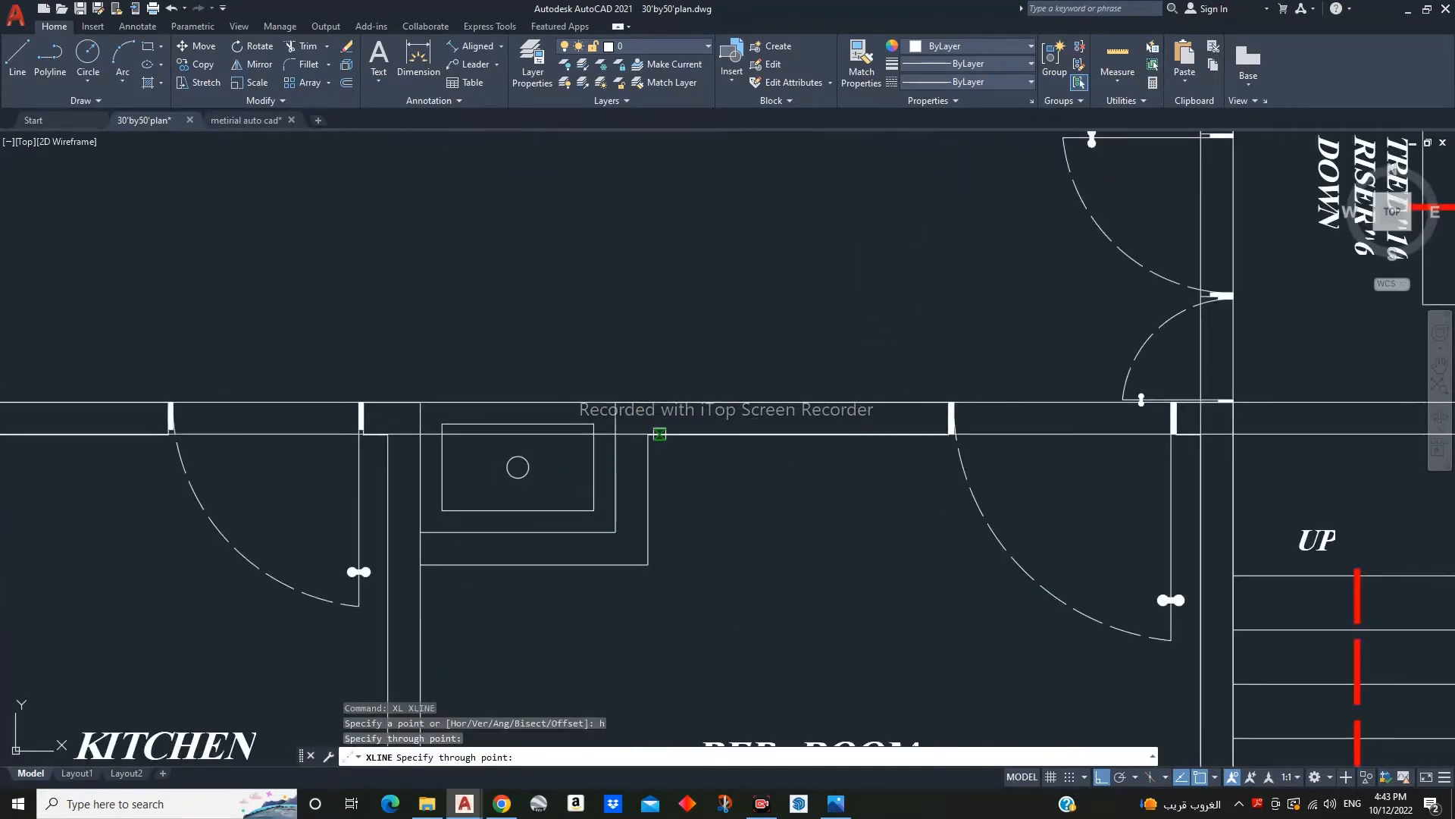
left_click(659, 433)
scroll(659, 463, "down", 7)
middle_click_drag(965, 550, 433, 545)
key("Escape")
- Move the two vertical construction lines 50' to the right into the second outline
middle_click_drag(632, 551, 910, 518)
middle_click_drag(511, 572, 576, 359)
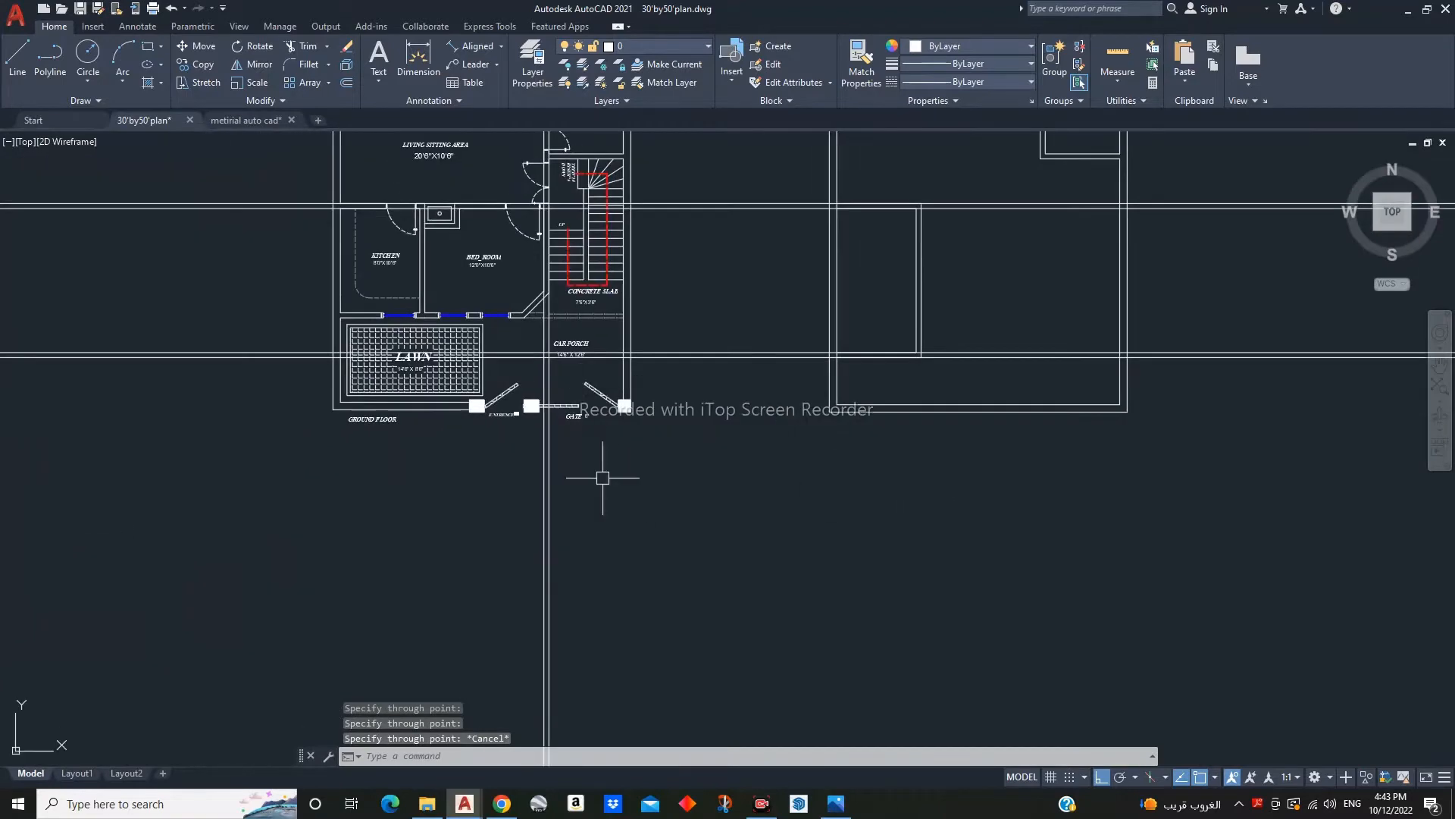
left_click(615, 511)
left_click(486, 568)
type("m")
key("space")
left_click(631, 580)
key("Return")
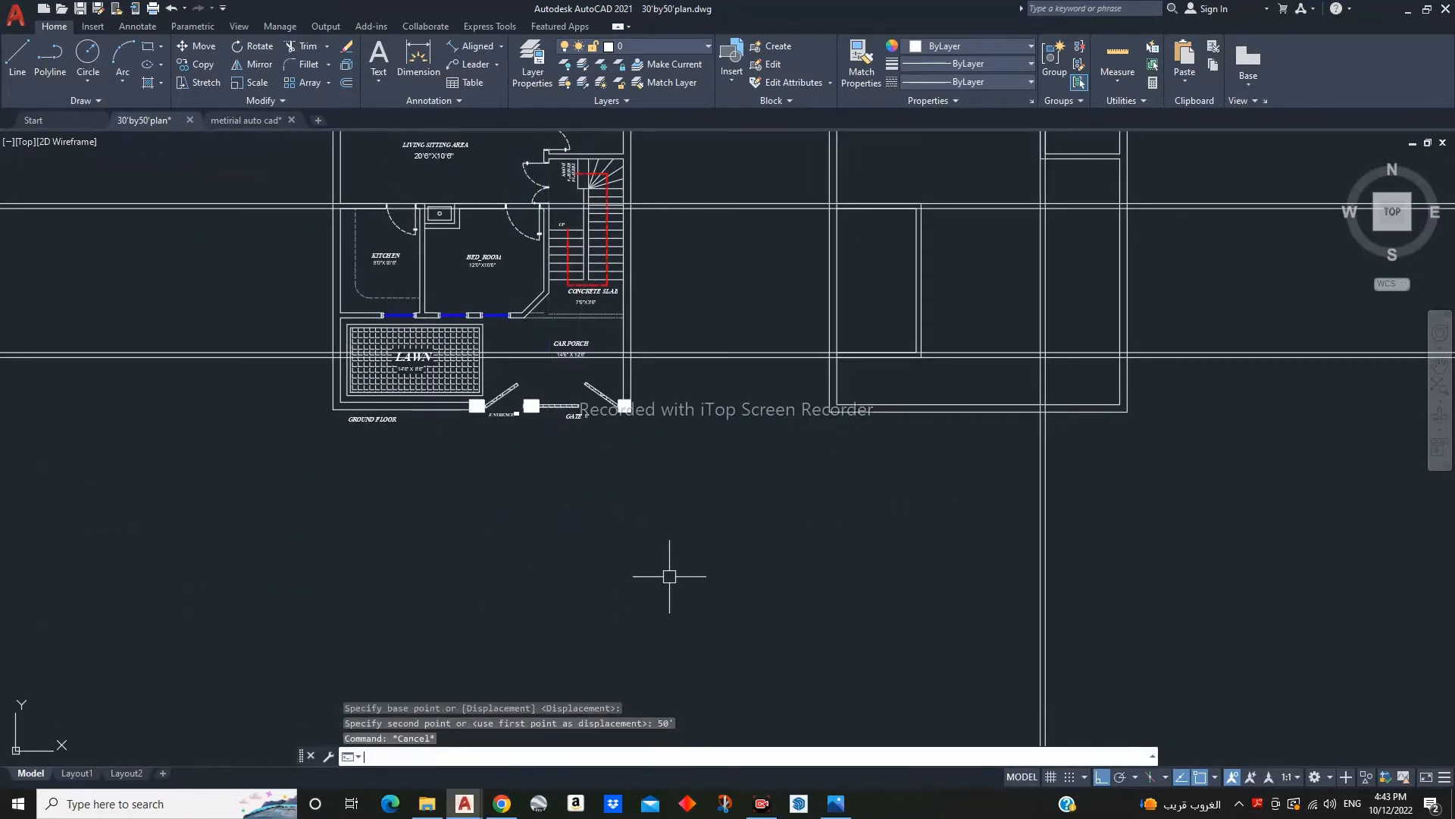
- Fillet the horizontal and vertical construction lines into sharp corners at the new front bedroom's lower-right and upper-right ends
scroll(799, 594, "up", 1)
type("f")
key("Return")
scroll(973, 444, "up", 5)
left_click(975, 455)
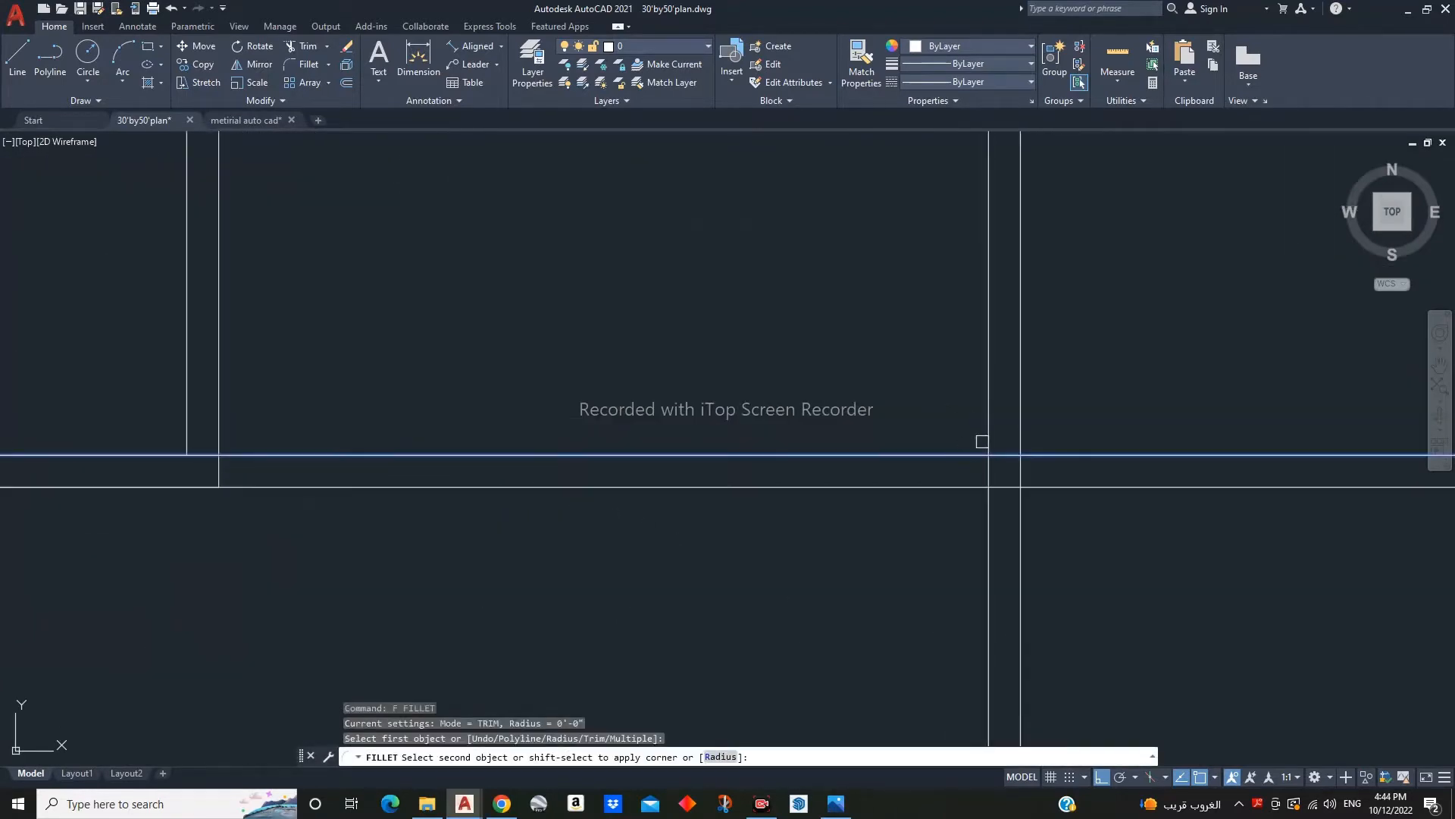
scroll(955, 508, "down", 3)
left_click(973, 481)
scroll(926, 364, "up", 2)
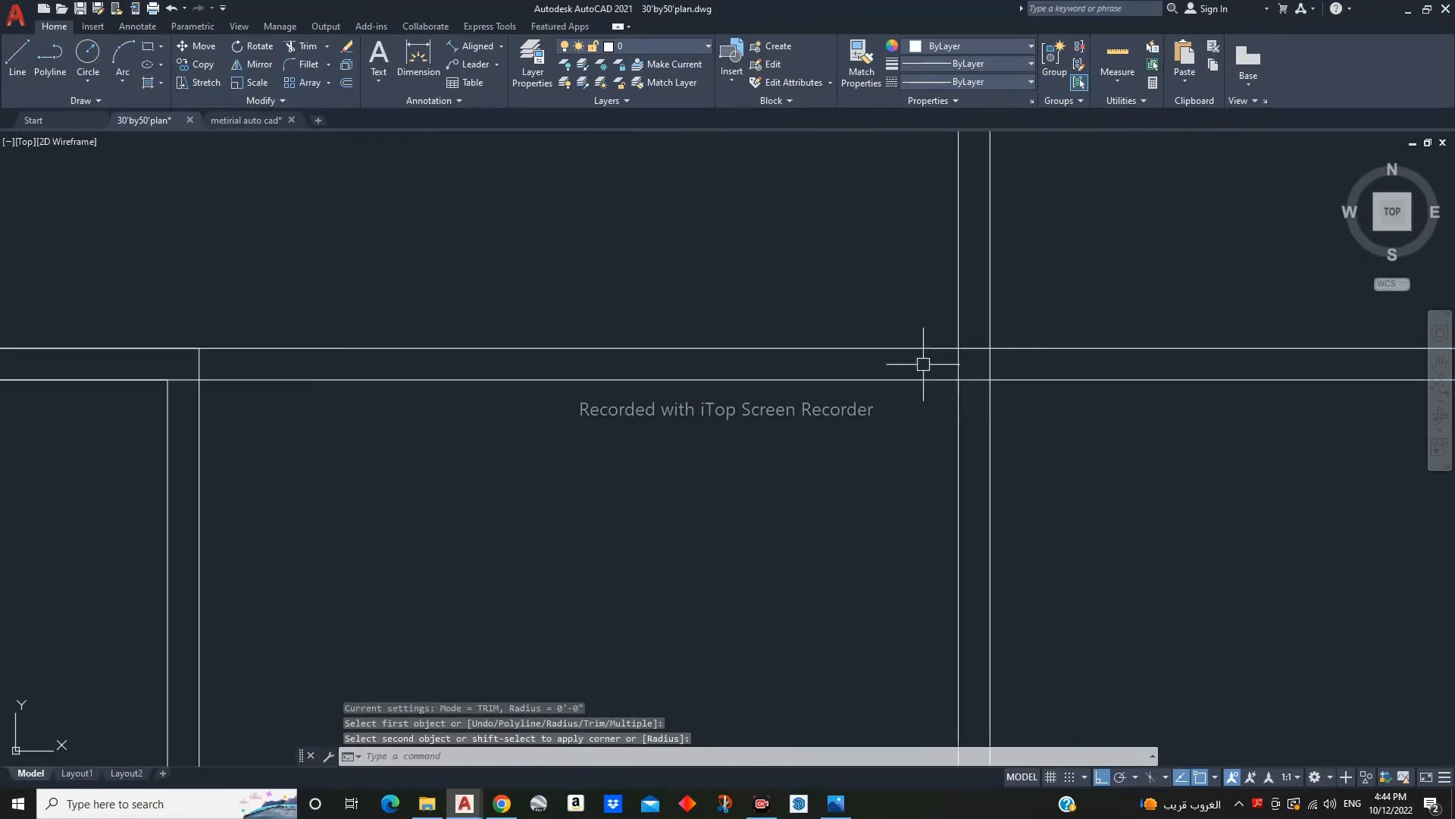
key("Return")
left_click(992, 377)
scroll(992, 378, "down", 4)
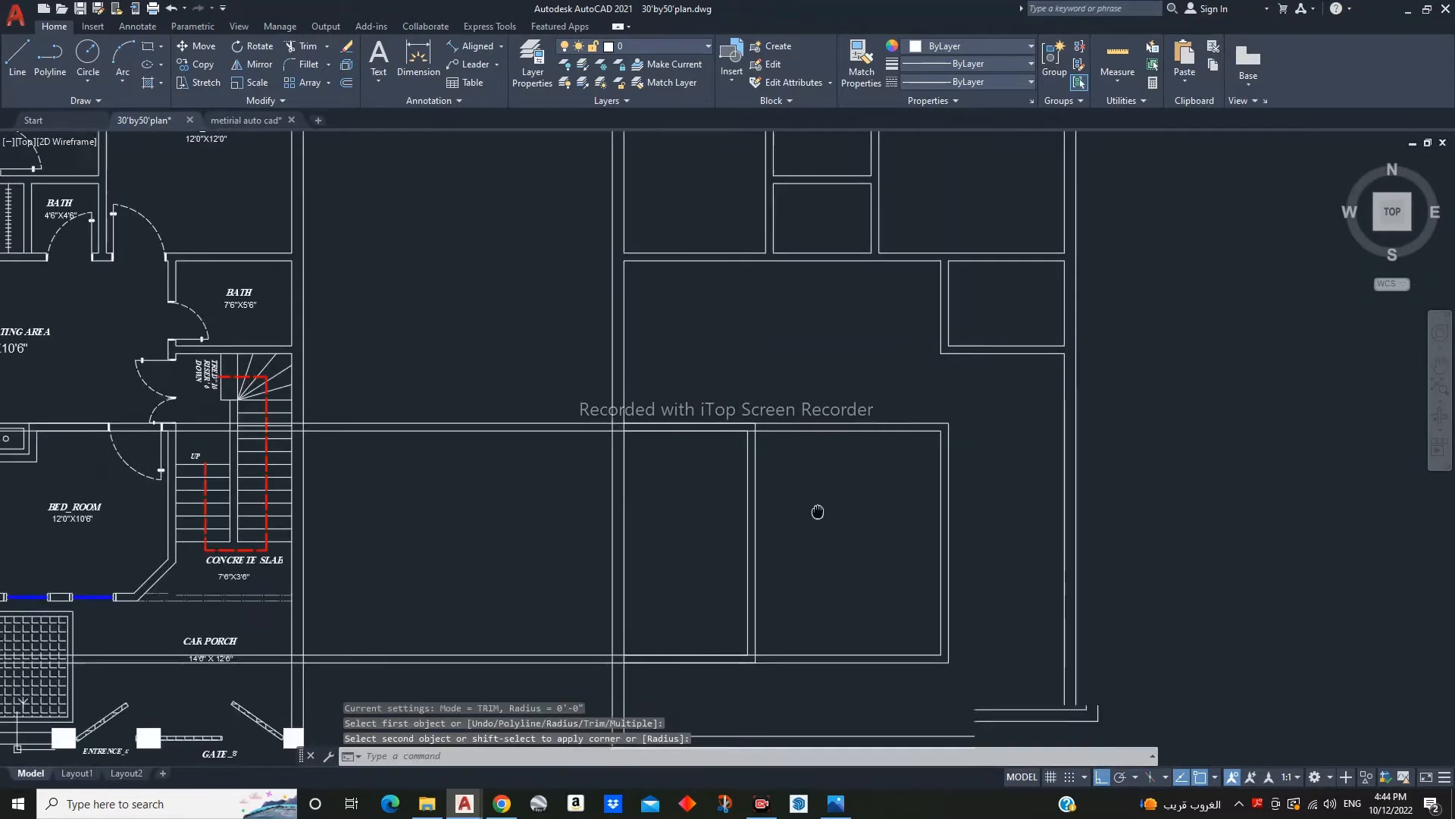
- Trim the overlapping lines where the kitchen–bedroom dividing wall meets the upper and lower walls in the second outline
key("Escape")
type("tr")
key("Return")
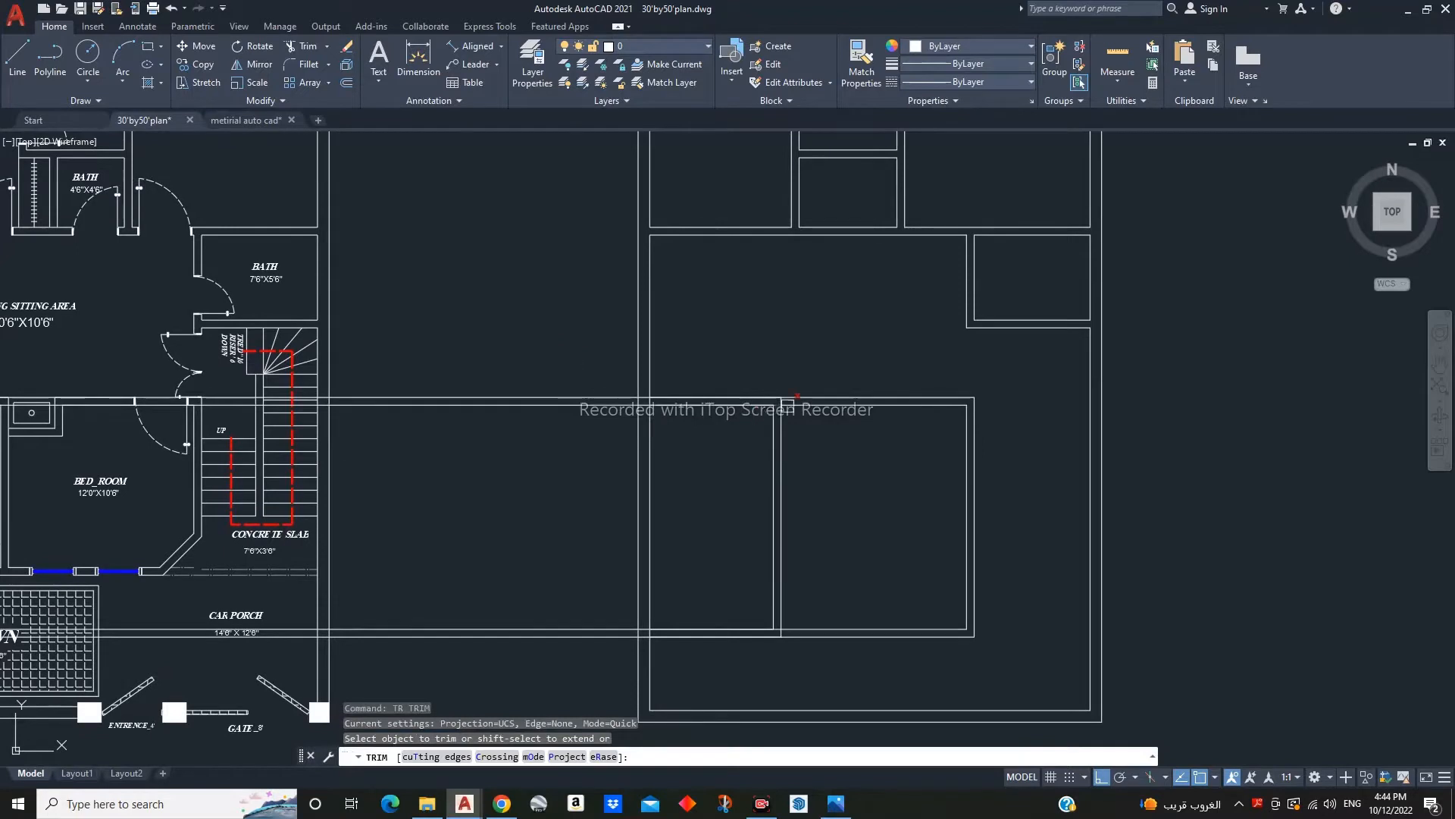
scroll(789, 404, "up", 4)
left_click(703, 345)
scroll(704, 345, "down", 4)
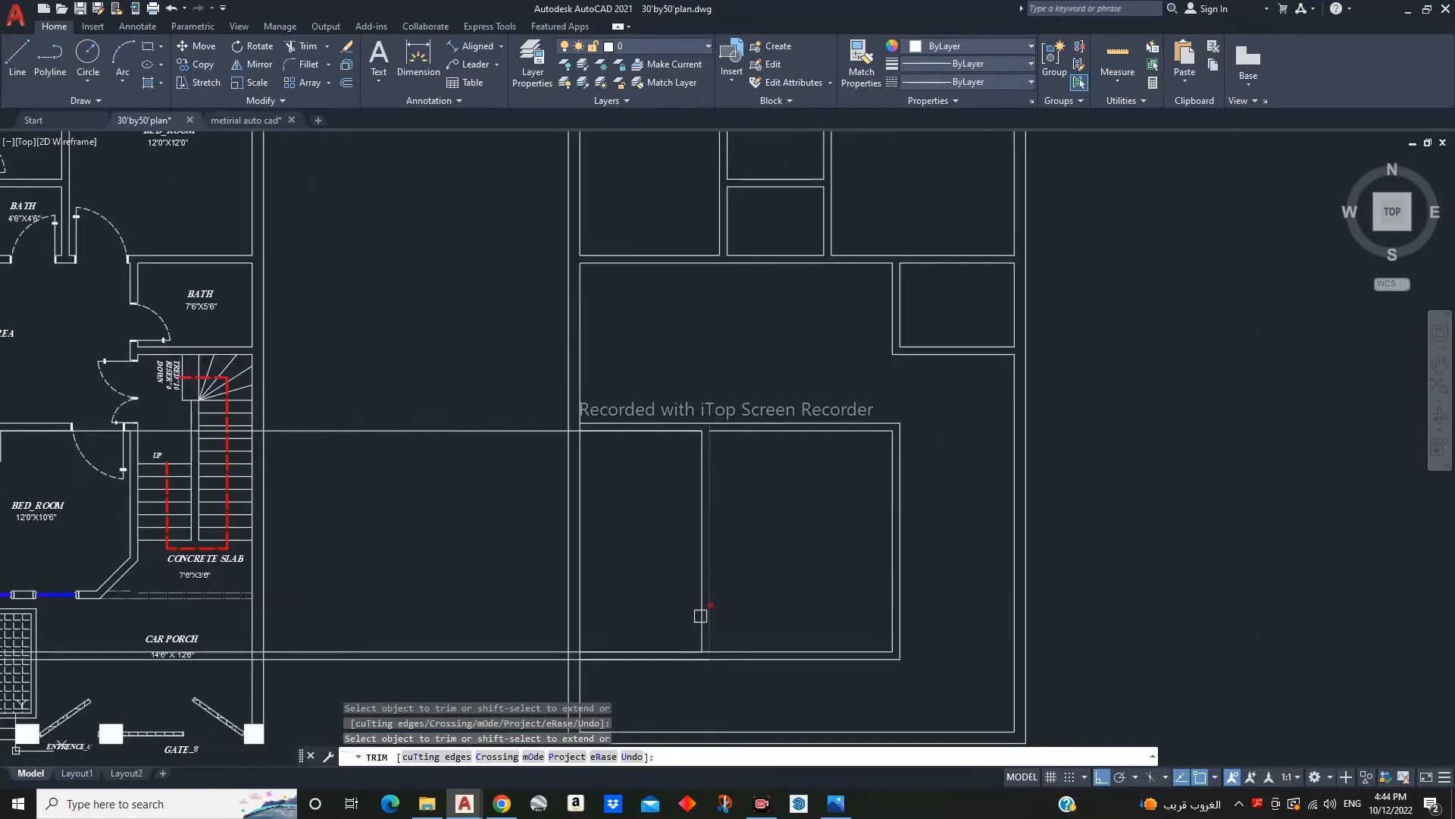
scroll(697, 610, "up", 4)
left_click(727, 551)
key("Escape")
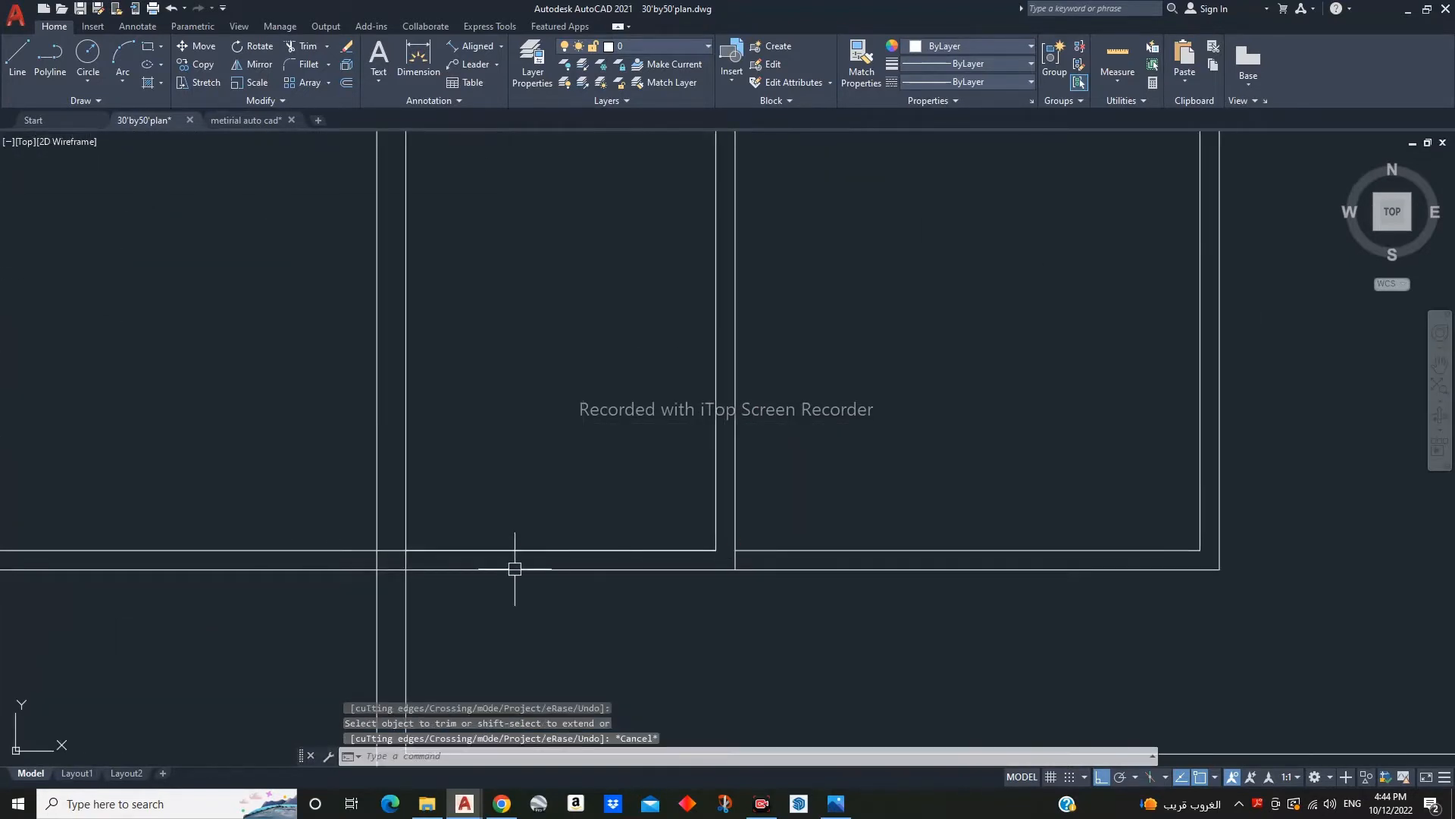
- Erase the leftover horizontal construction lines between the two plans
scroll(557, 588, "down", 4)
left_click(581, 608)
left_click(558, 375)
type("e")
key("Return")
key("Escape")
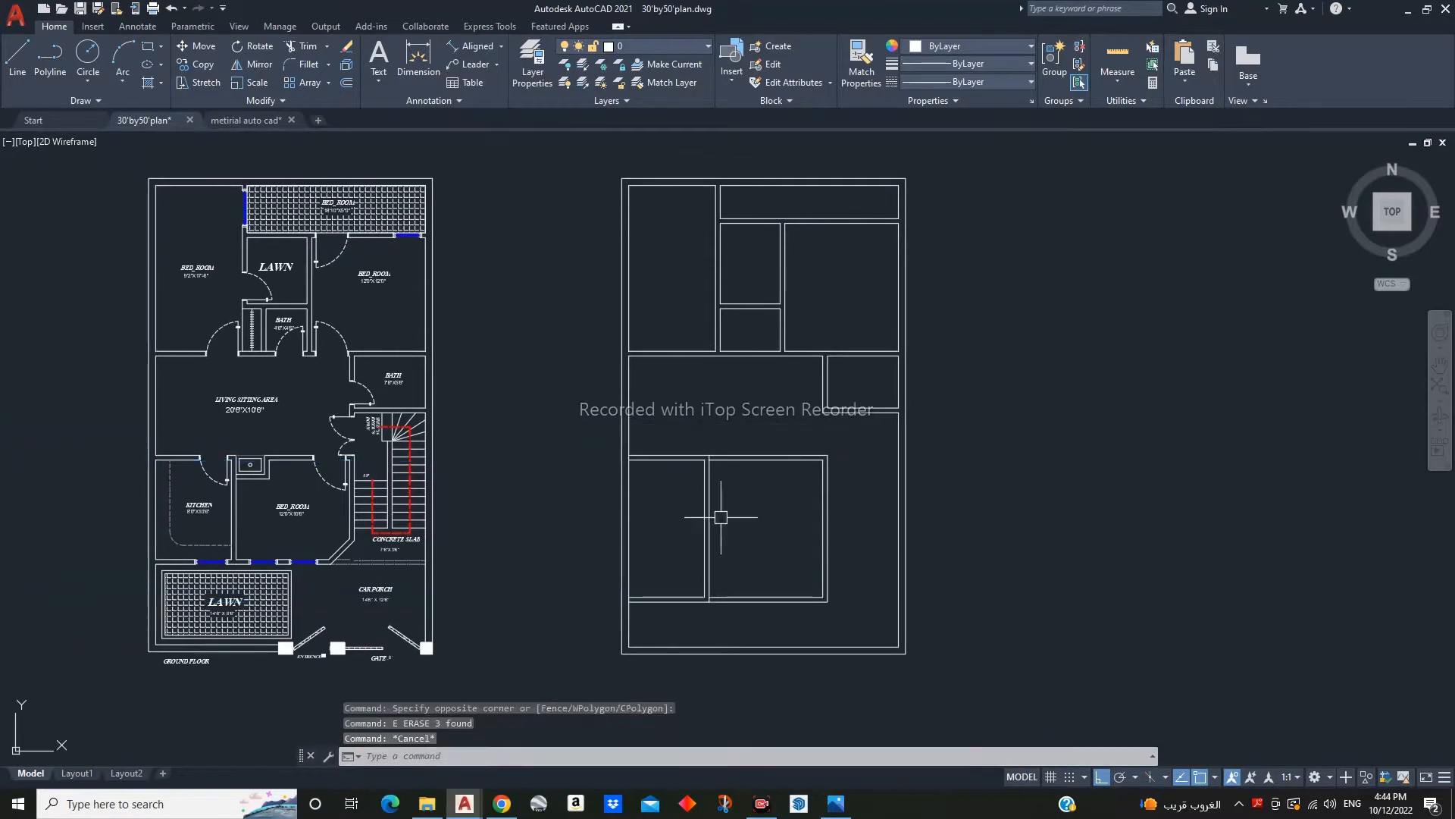
mouse_move(740, 560)
middle_mouse_down()
mouse_move(729, 524)
mouse_move(783, 526)
mouse_move(776, 483)
middle_mouse_up()
key("Escape")
key("Escape")
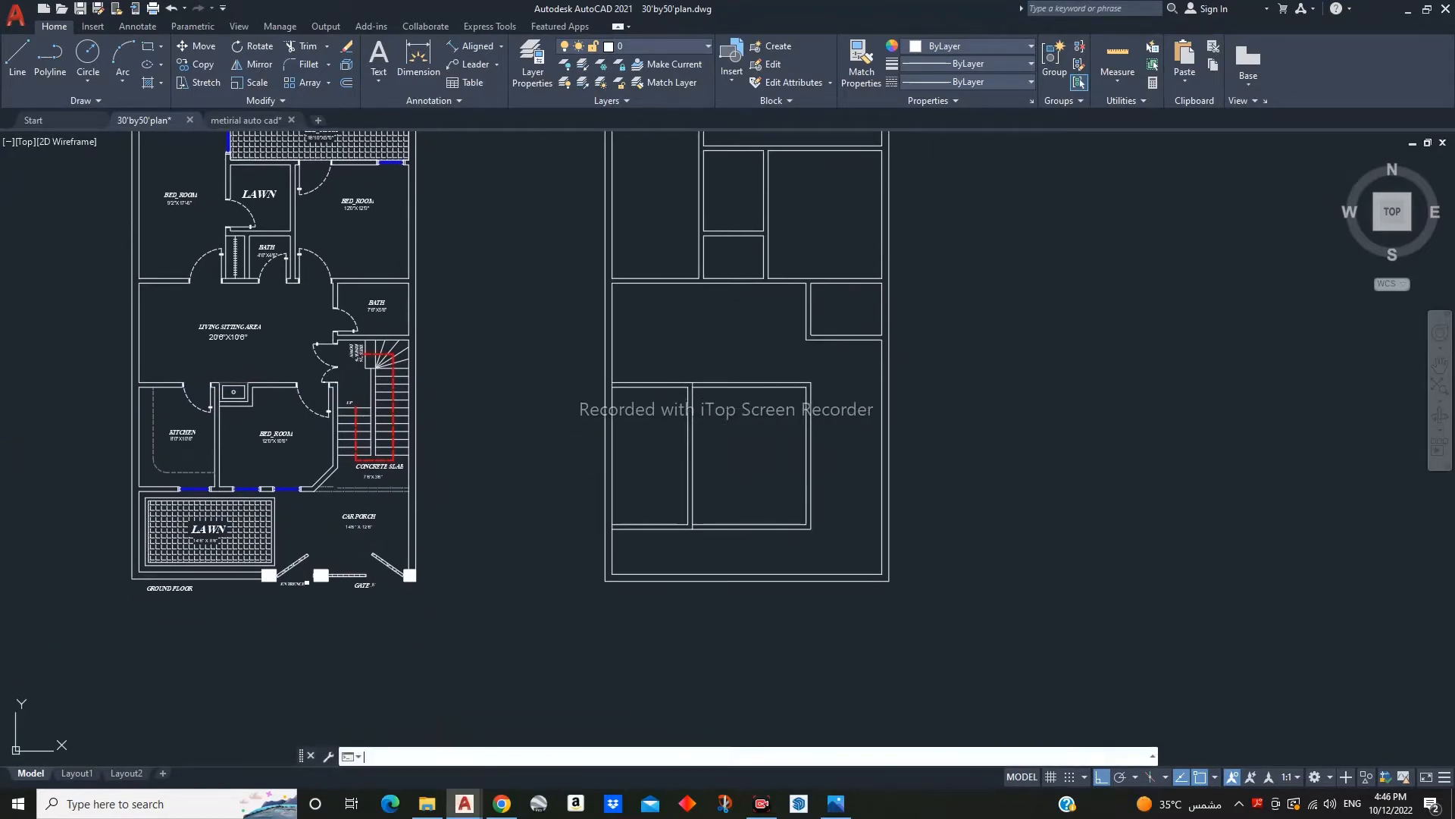
scroll(870, 478, "down", 4)
scroll(870, 478, "up", 5)
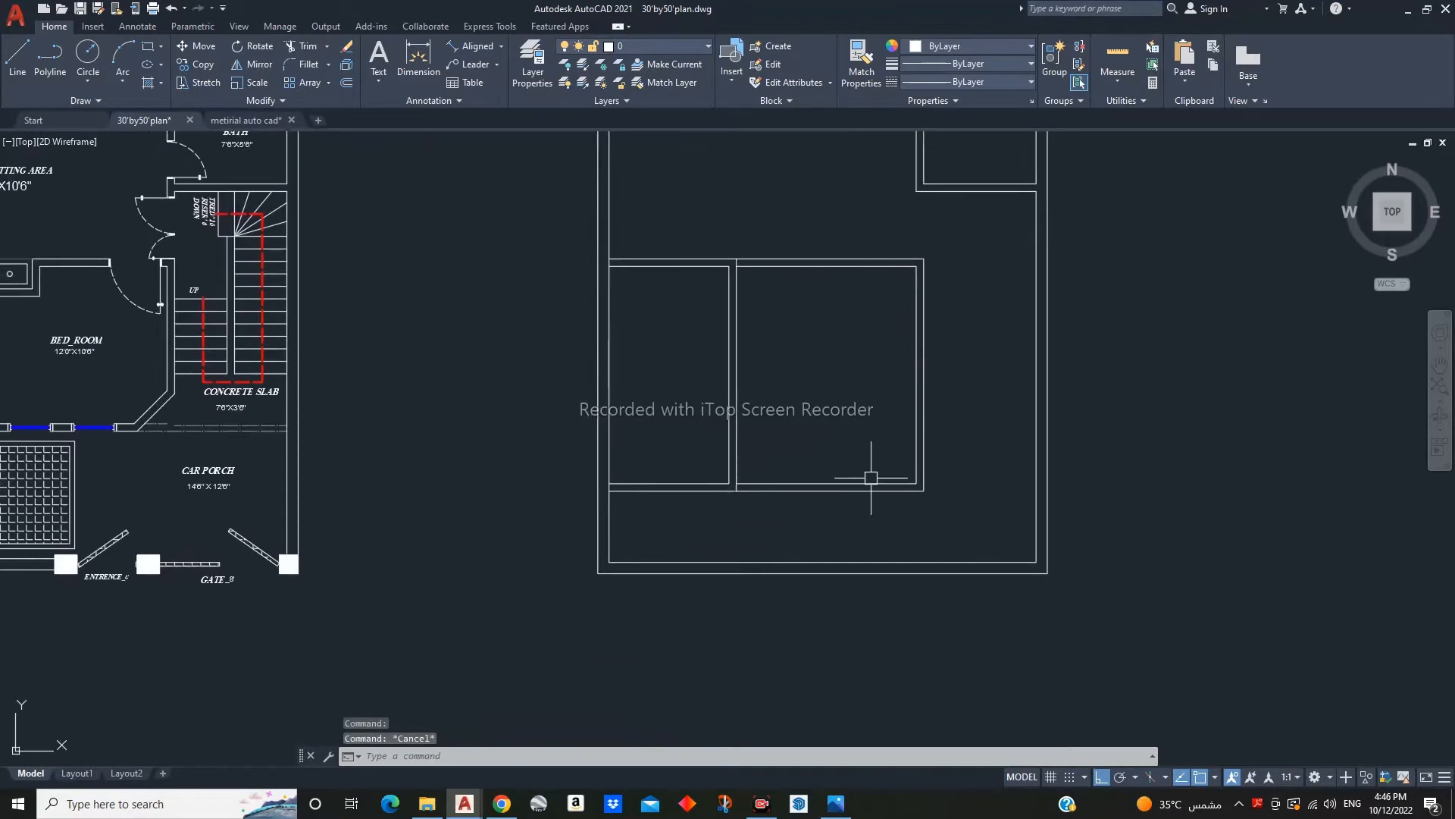
scroll(871, 477, "down", 5)
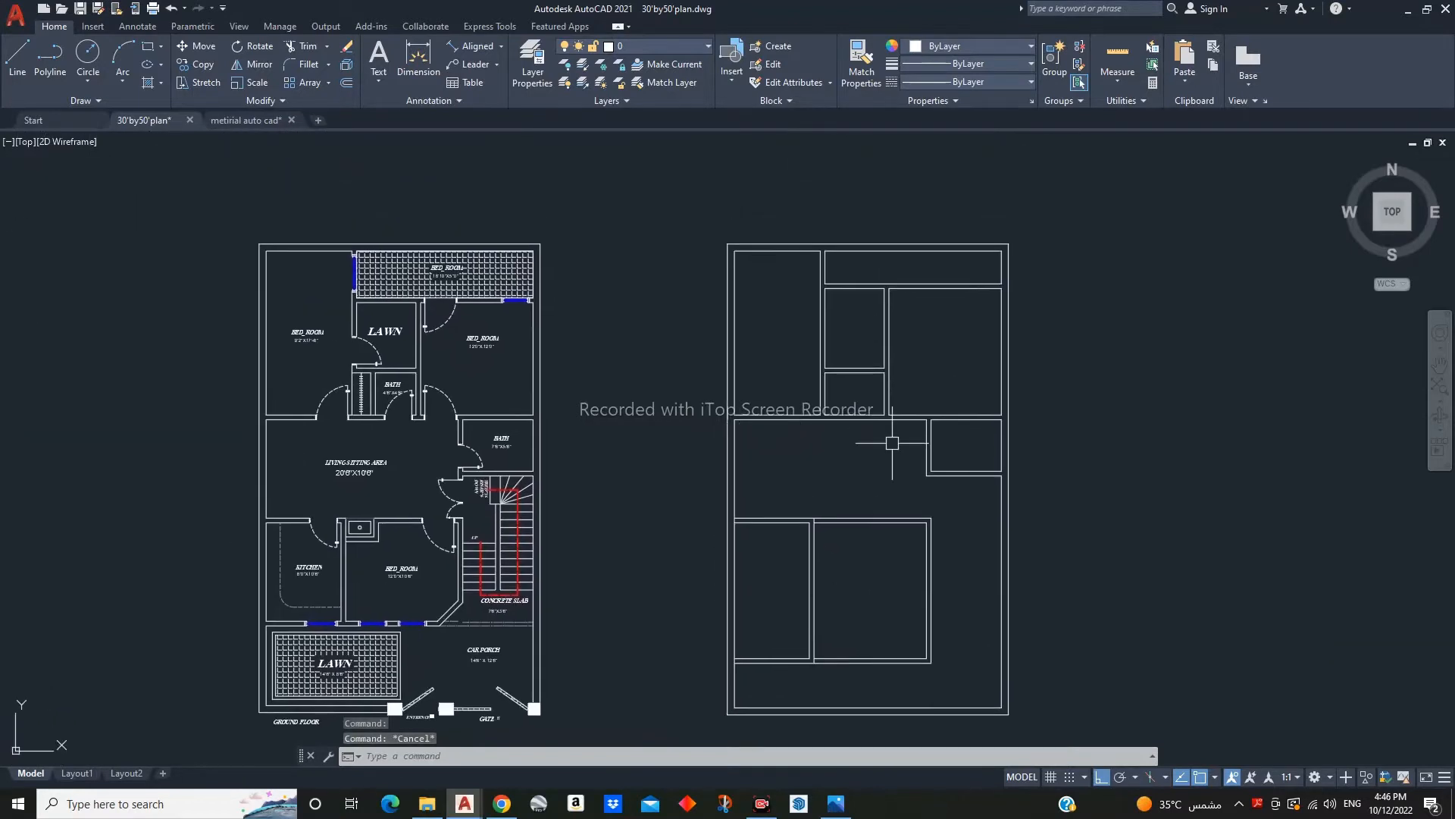
- Draw short vertical lines across the wall at the right bedroom's lower-left corner and the left bedroom's lower-right corner
type("l")
key("Return")
scroll(892, 443, "up", 5)
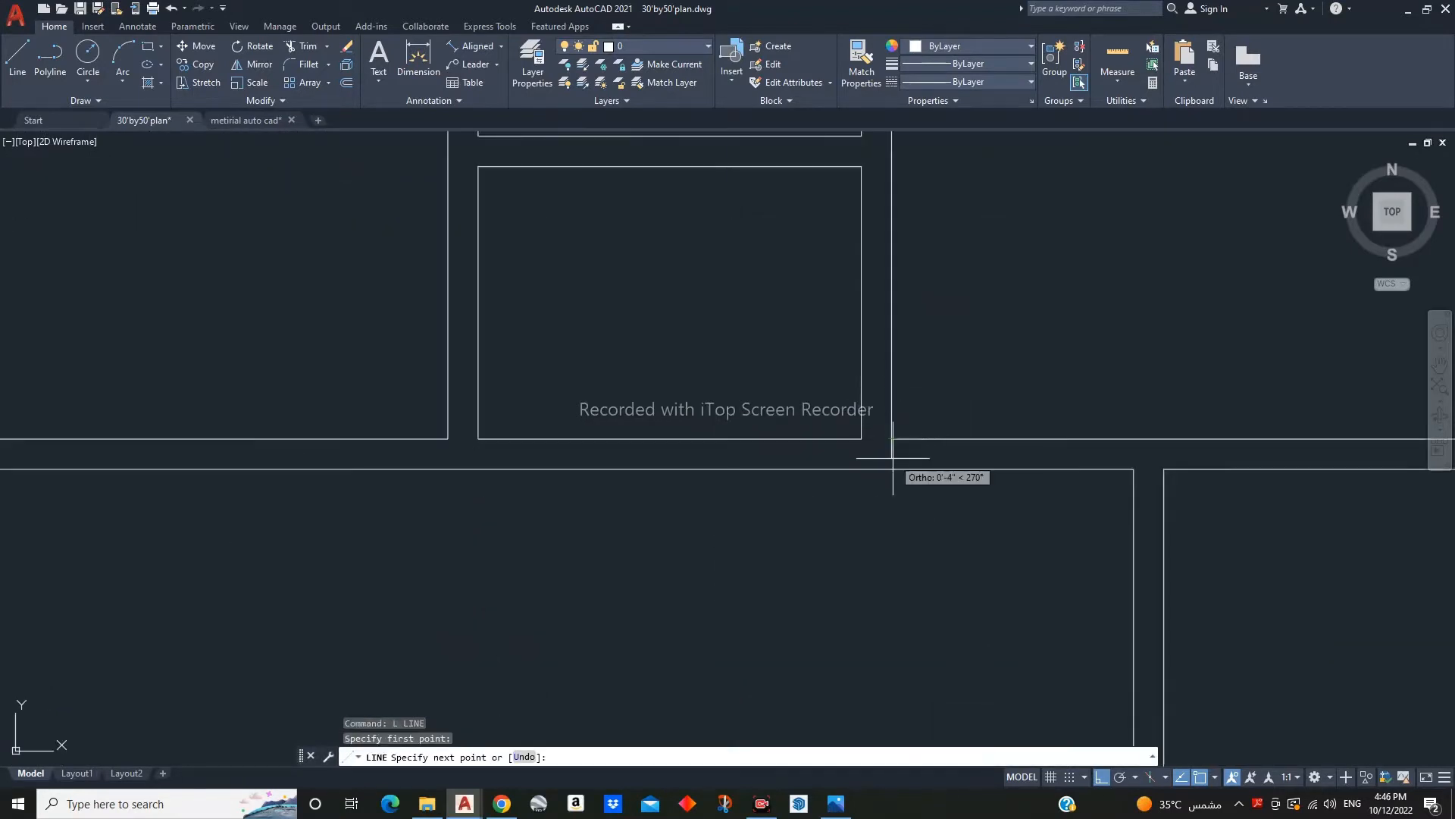
key("Escape")
scroll(892, 469, "down", 4)
scroll(749, 456, "up", 6)
key("Return")
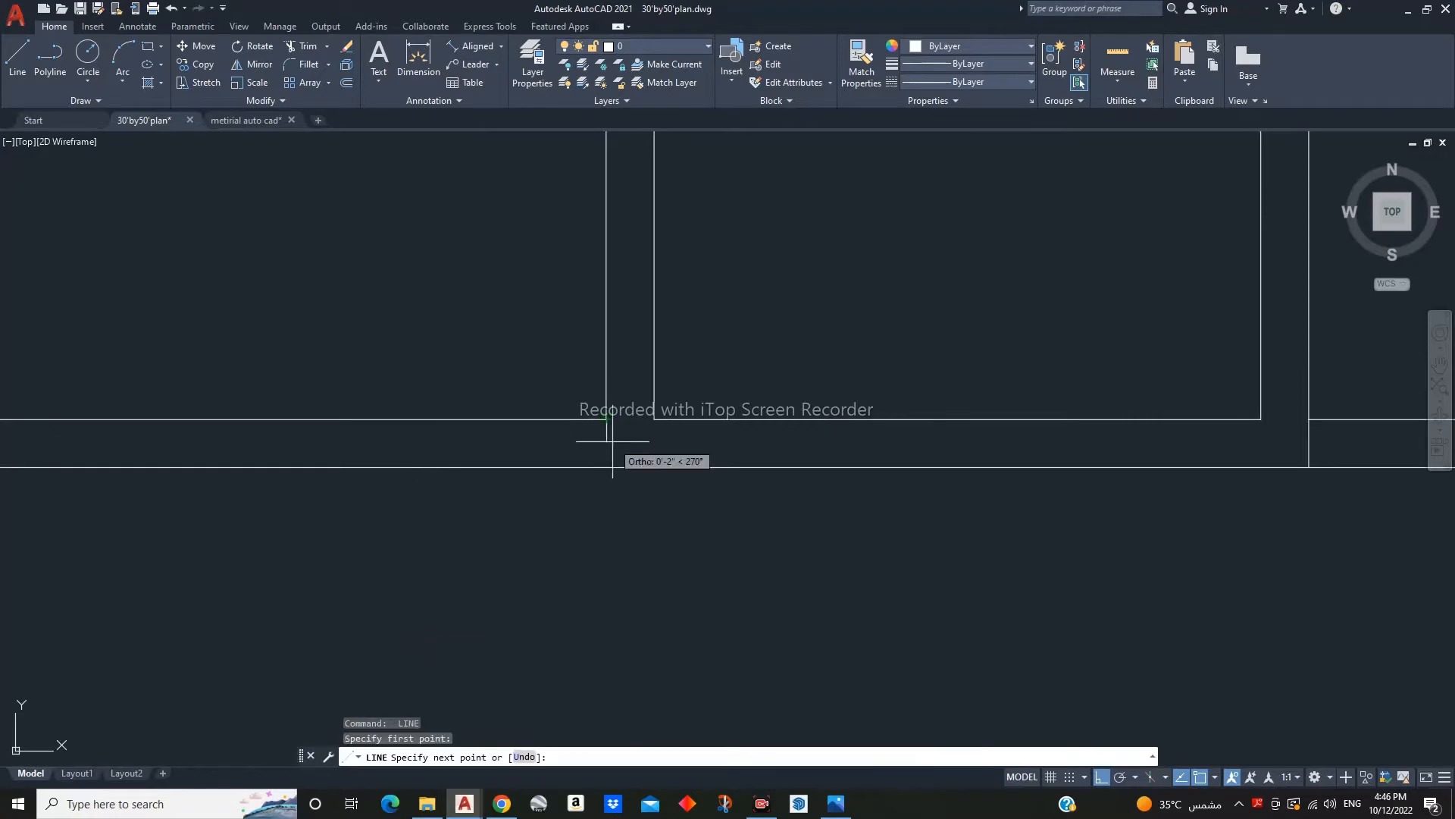
left_click(607, 466)
scroll(667, 485, "down", 7)
middle_click_drag(755, 517, 973, 509)
key("Escape")
key("Escape")
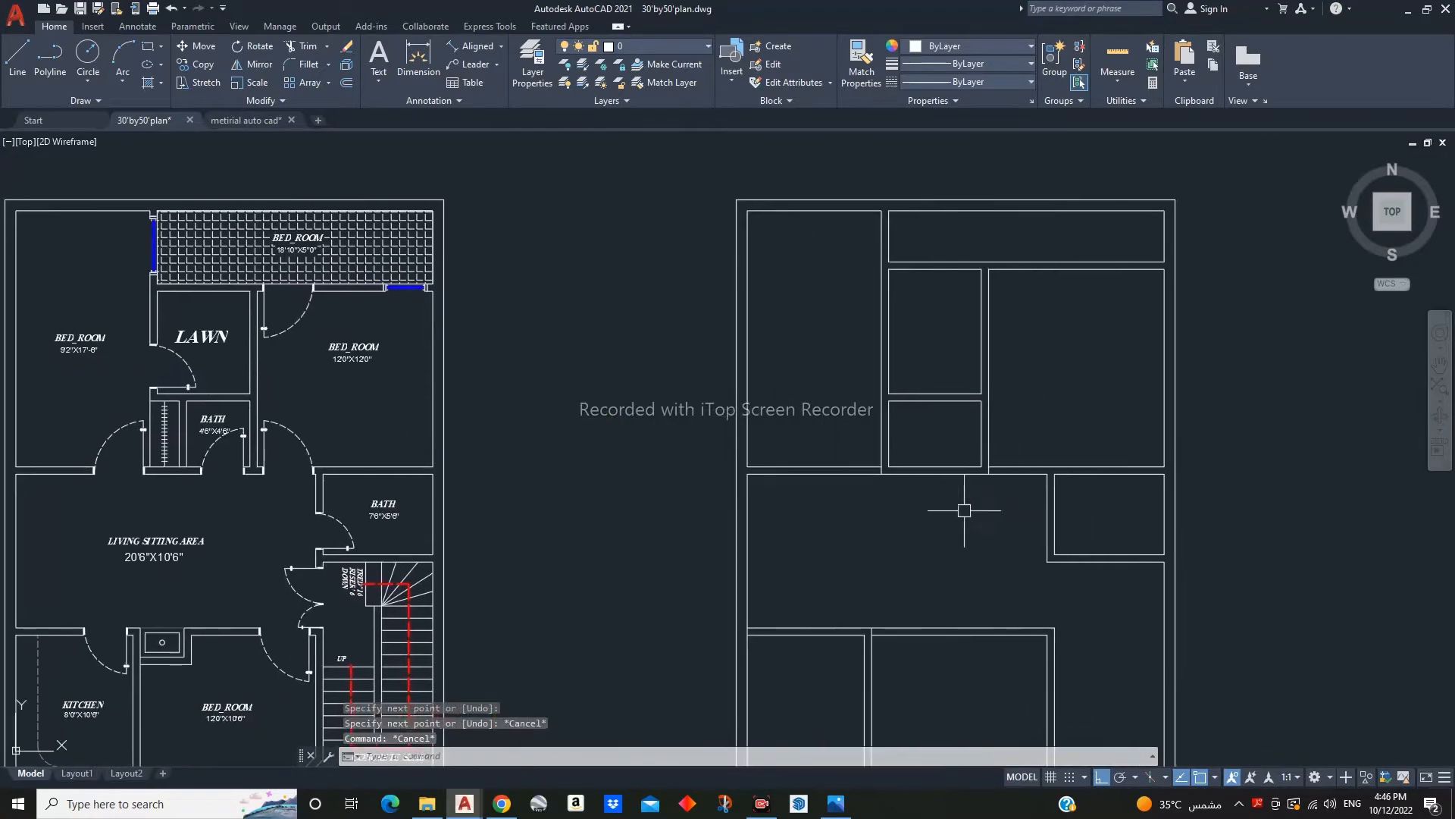
- Draw a short vertical line across the wall below the small bath's lower-right corner
scroll(982, 470, "up", 4)
key("Return")
scroll(980, 475, "down", 5)
scroll(993, 492, "up", 5)
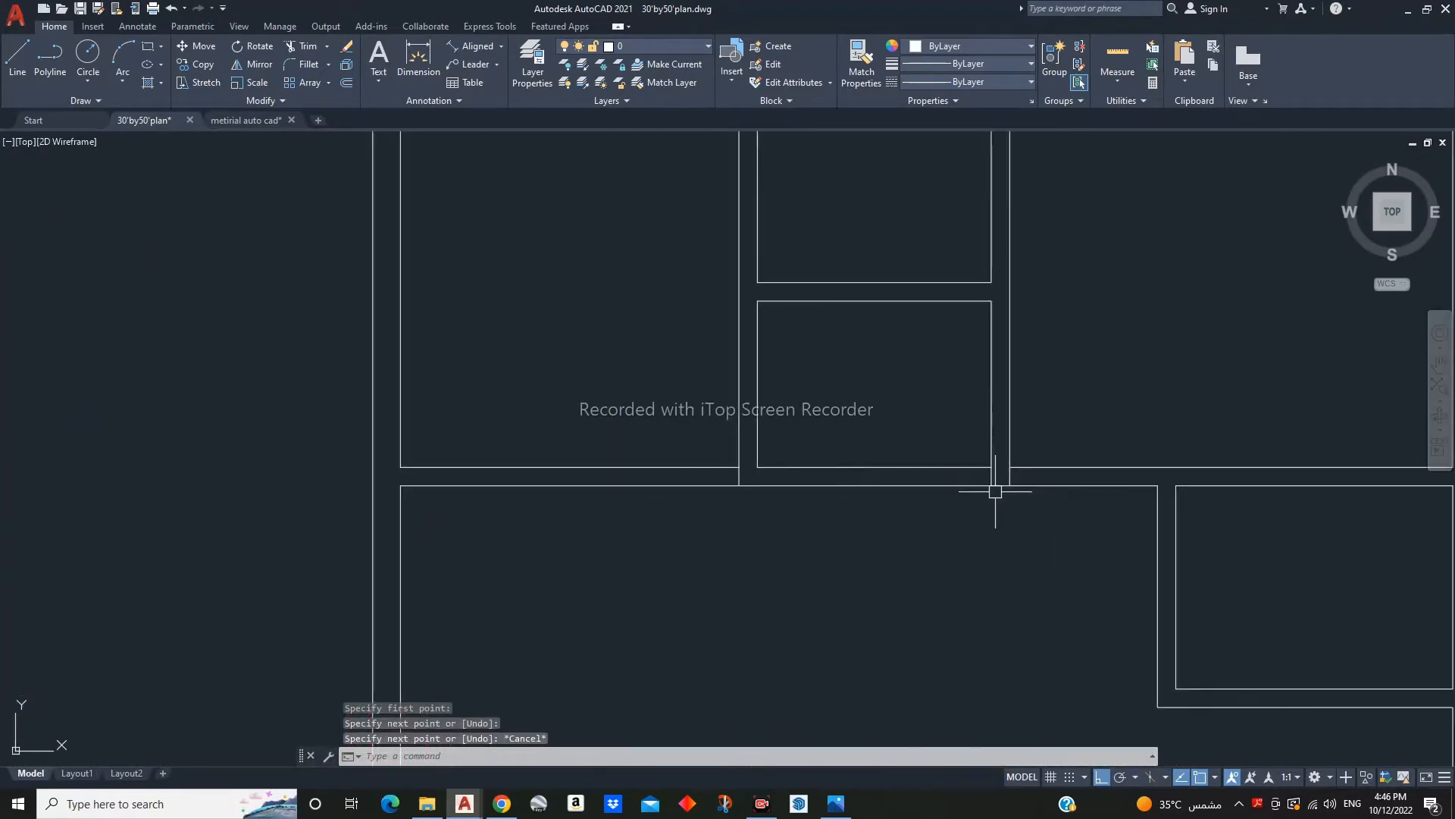
key("Escape")
- Offset the short lines at the small bath's lower-right corner and the left bedroom's lower-right corner 4.5" to the left
type("o")
key("Return")
type("4")
scroll(995, 465, "up", 2)
left_click(990, 485)
left_click(705, 487)
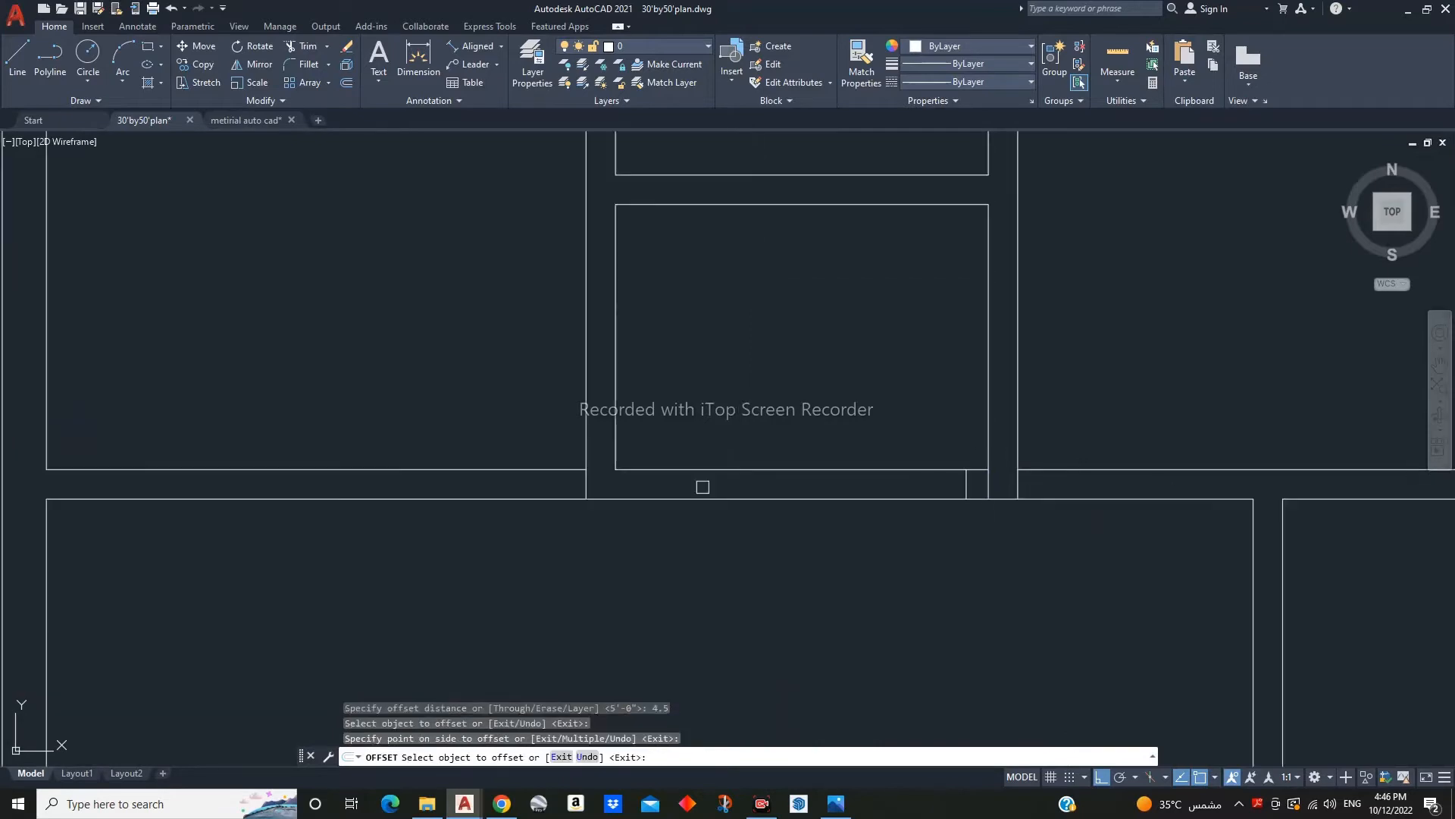
key("Escape")
key("Escape")
key("Escape")
- Measure the bedroom door openings along the living area's upper wall in the finished plan with aligned dimensions
scroll(1101, 483, "down", 6)
scroll(834, 470, "up", 7)
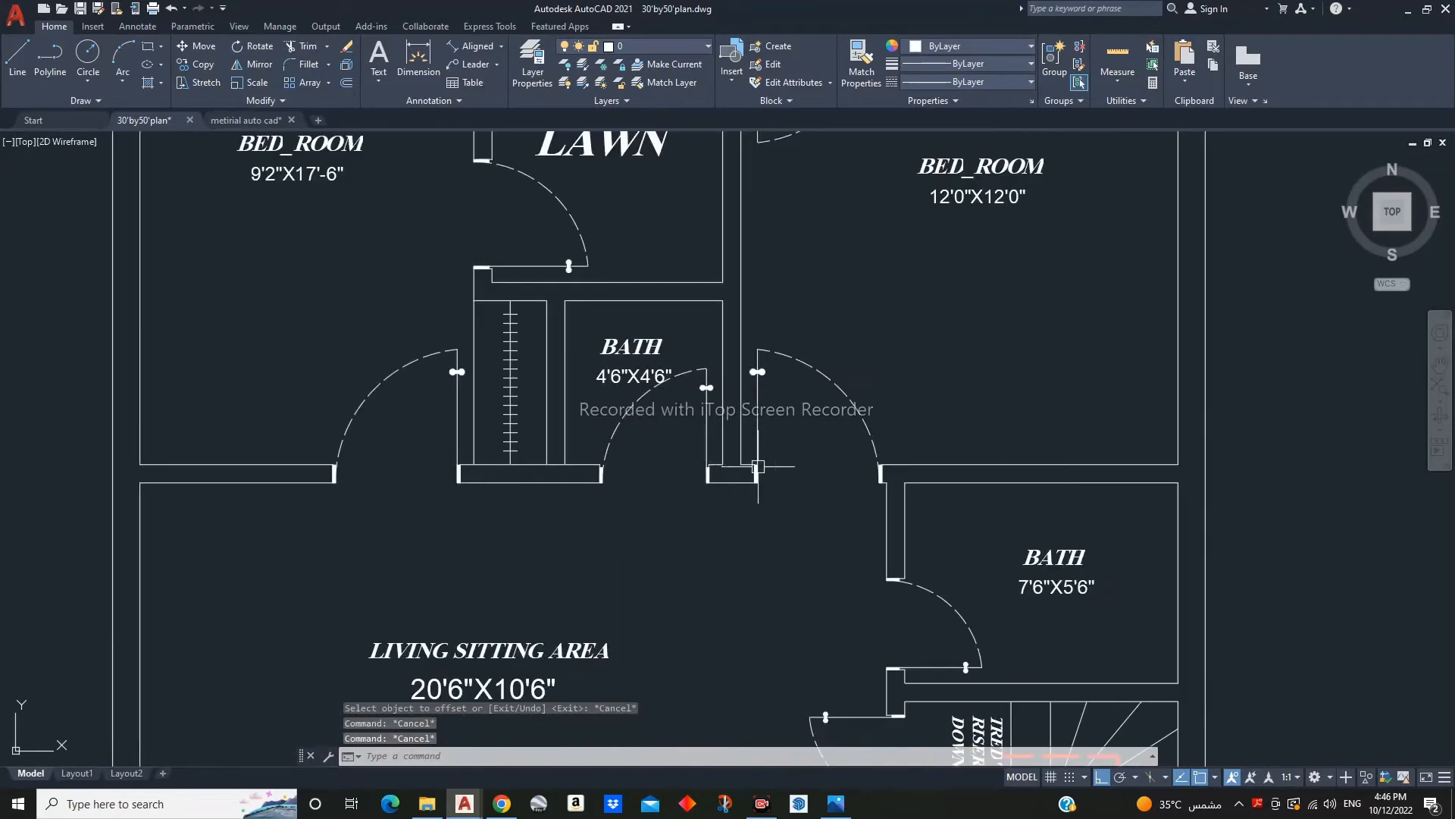
left_click(472, 46)
scroll(706, 540, "up", 4)
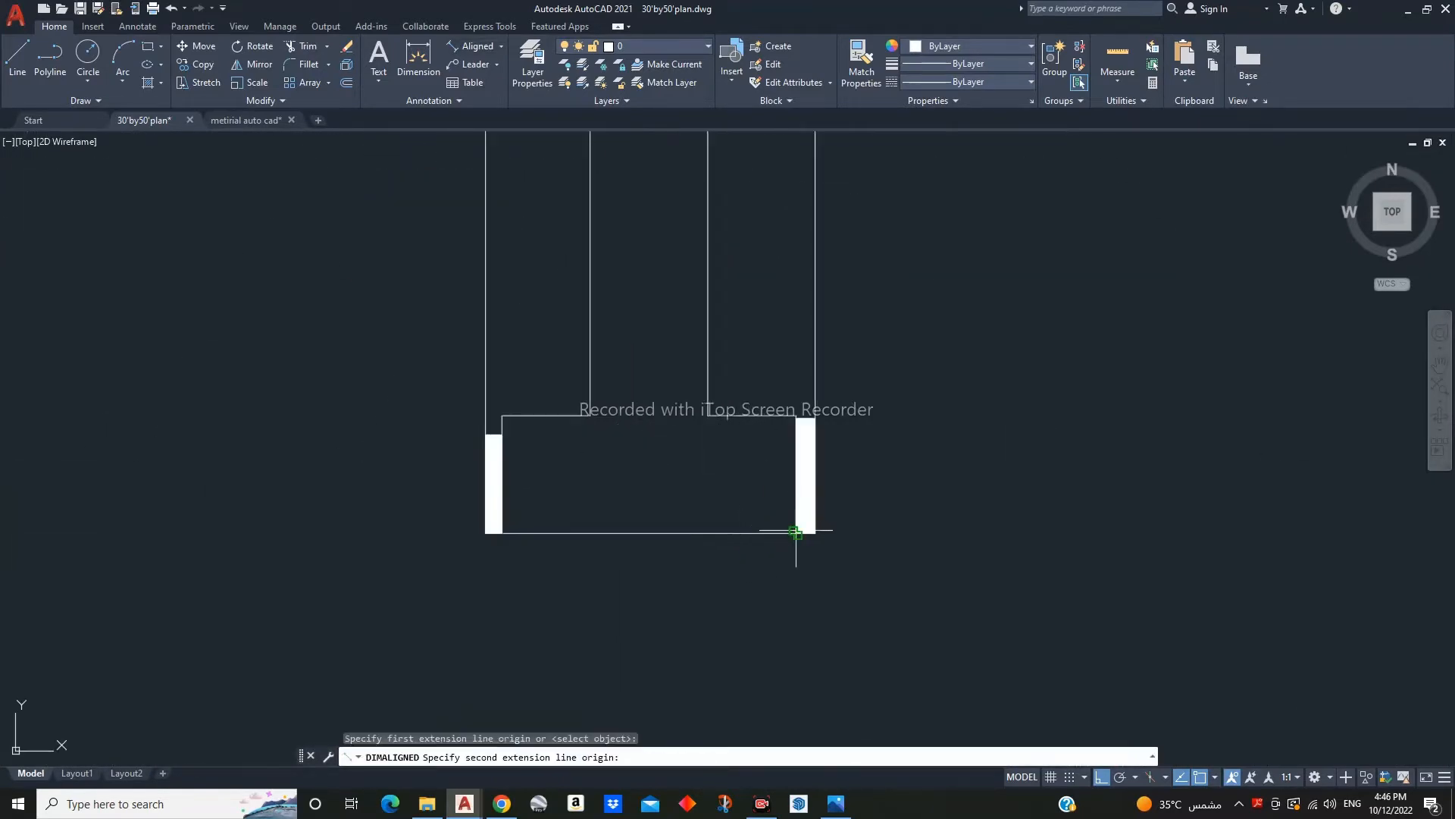
scroll(796, 533, "down", 4)
scroll(902, 494, "up", 5)
left_click(909, 490)
scroll(908, 491, "down", 8)
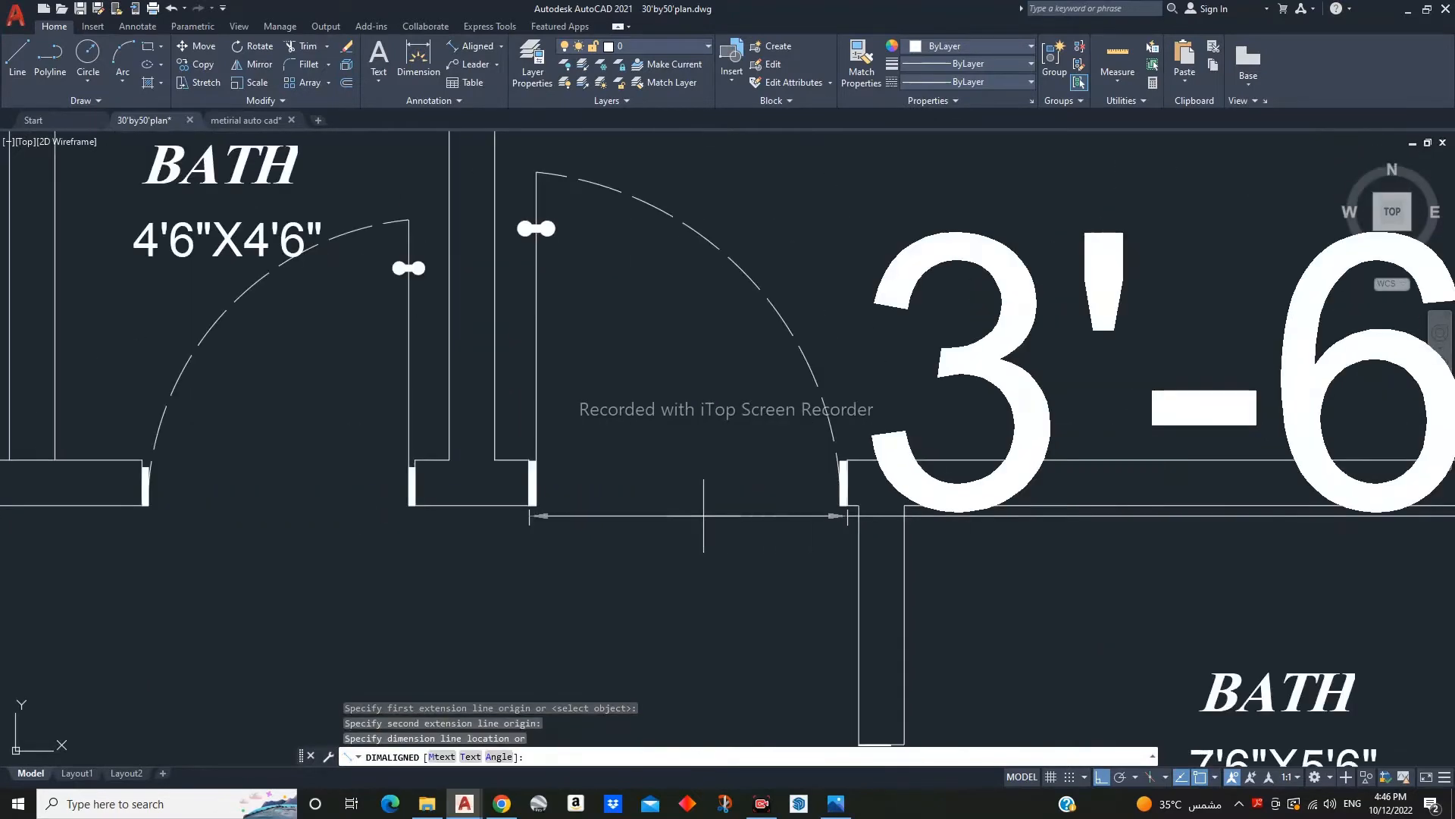
key("Escape")
scroll(677, 520, "up", 8)
key("Return")
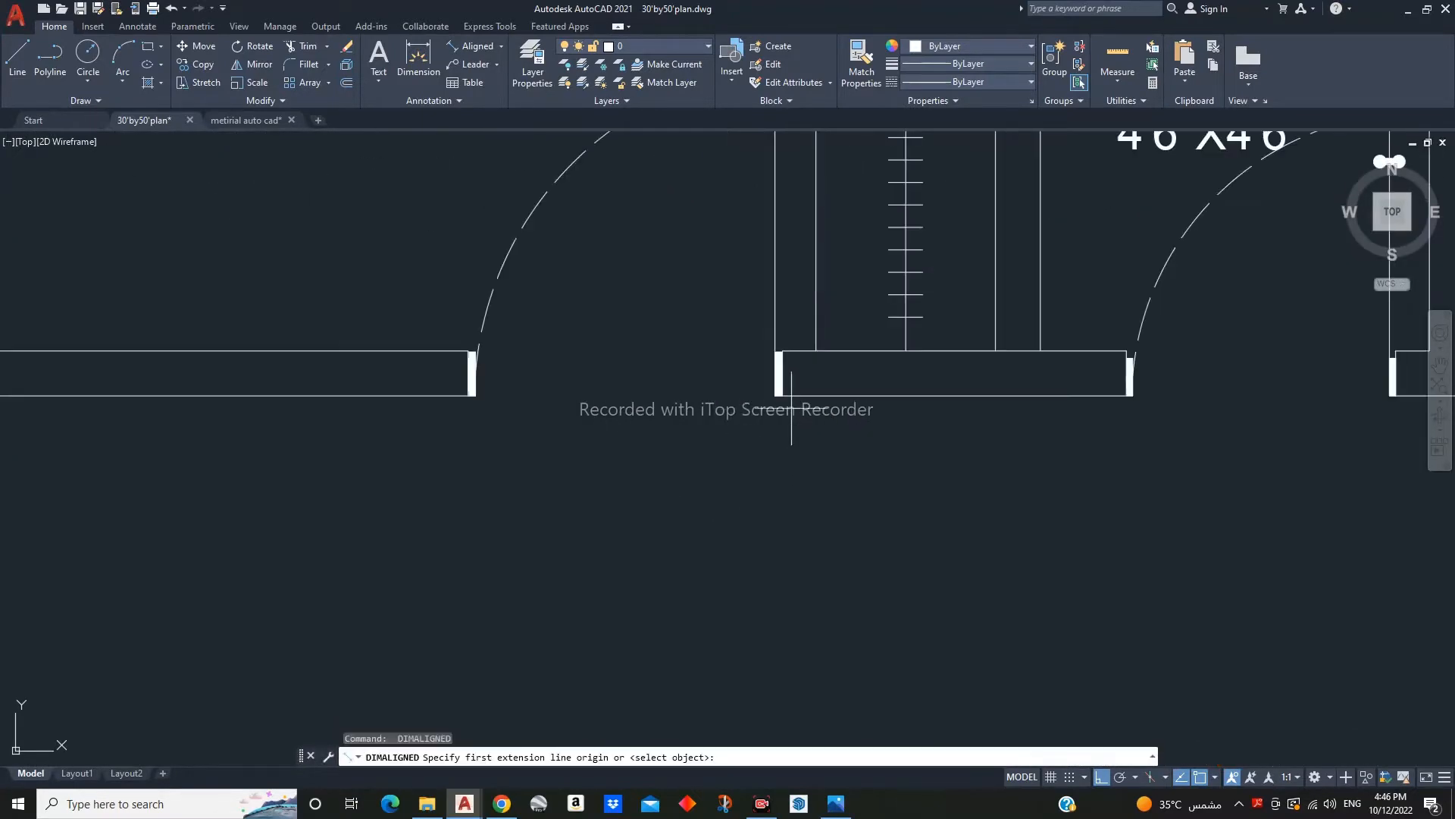
left_click(375, 440)
scroll(374, 439, "down", 8)
key("Escape")
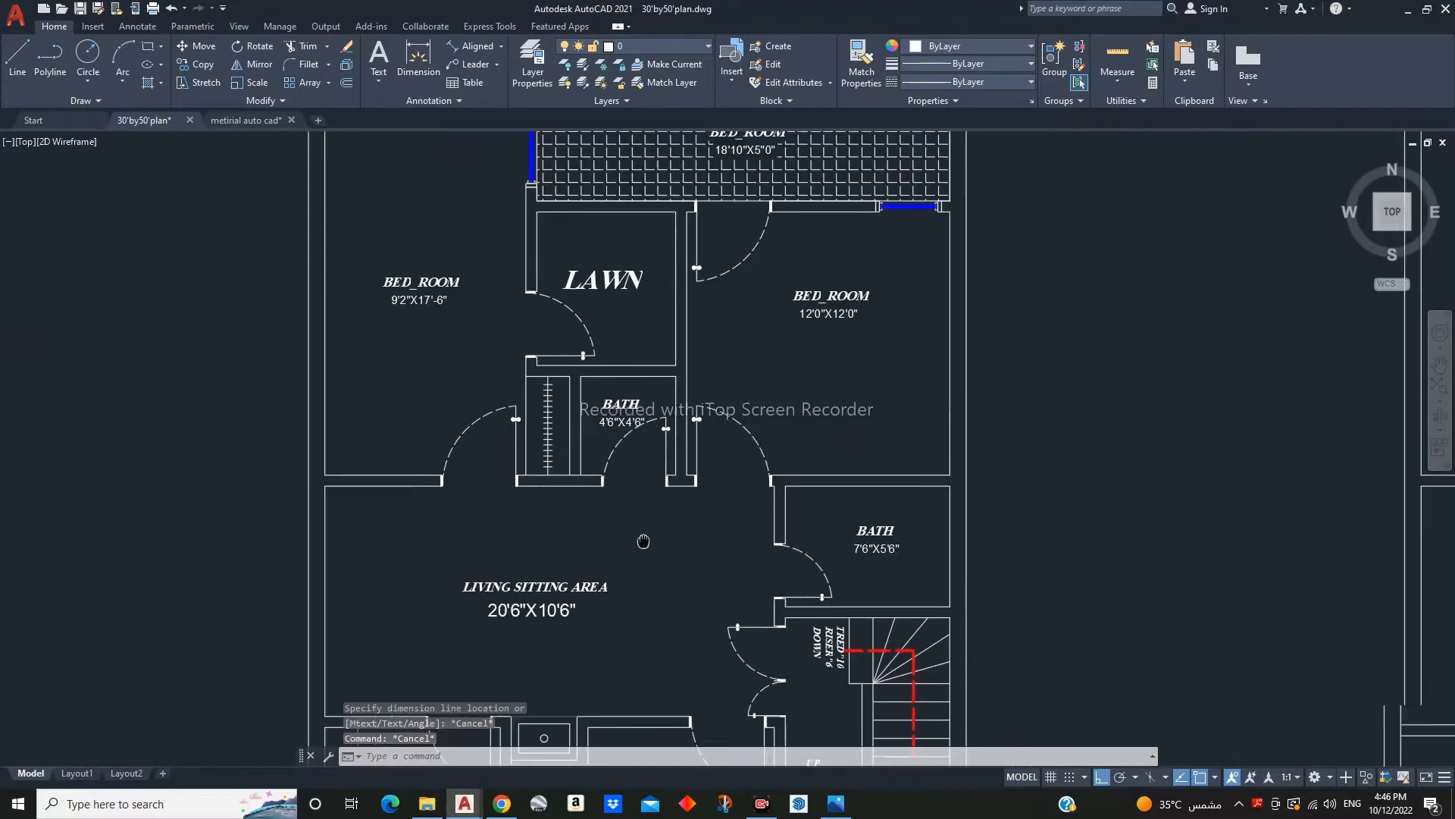
- Offset the jamb lines 3'6" to mark the door openings of the two bedrooms and the small bath
scroll(578, 502, "down", 3)
scroll(708, 497, "up", 10)
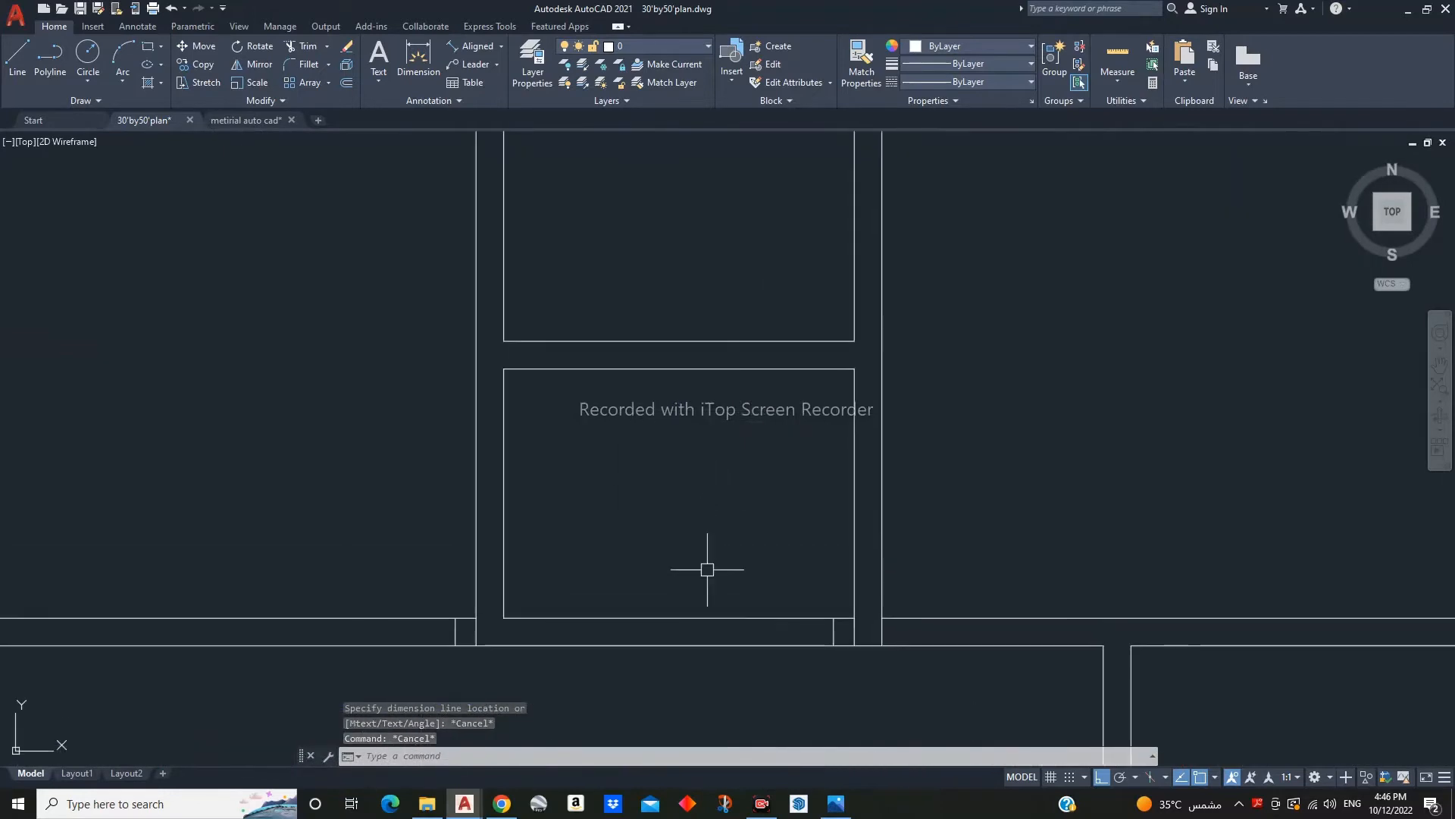
type("o")
key("Return")
type("3'6")
key("Return")
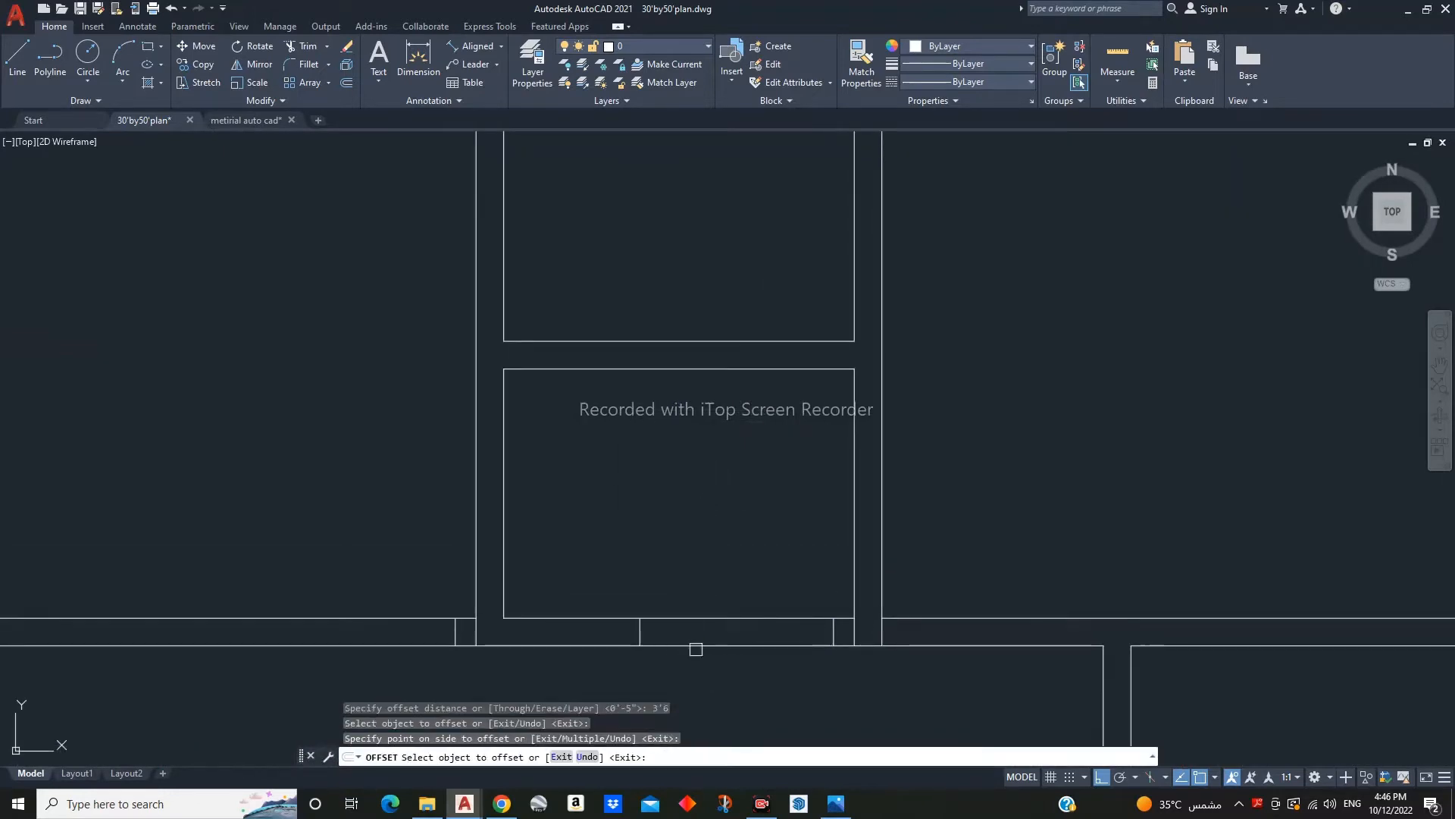
scroll(403, 629, "down", 6)
scroll(637, 579, "up", 8)
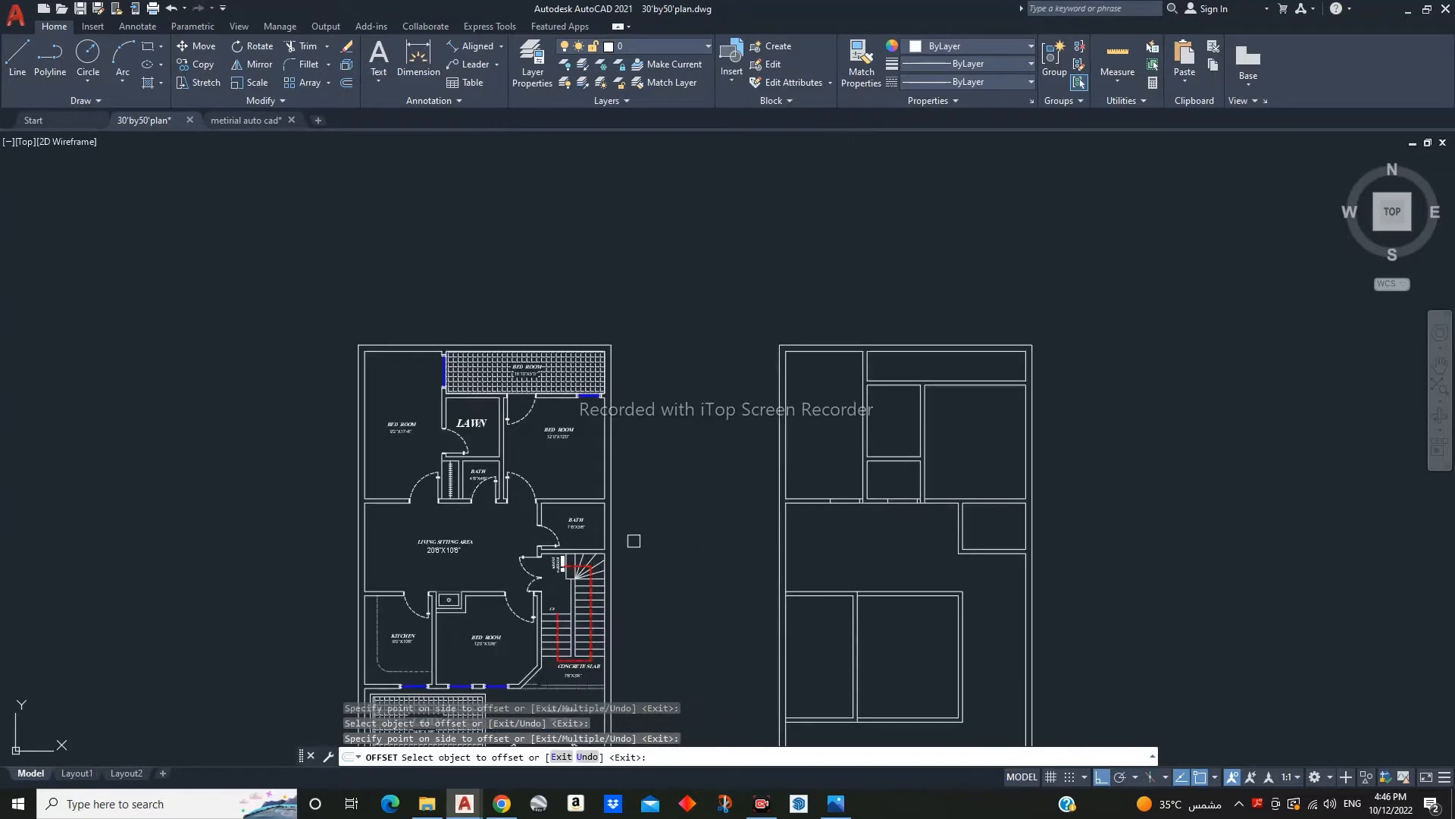
left_click(654, 571)
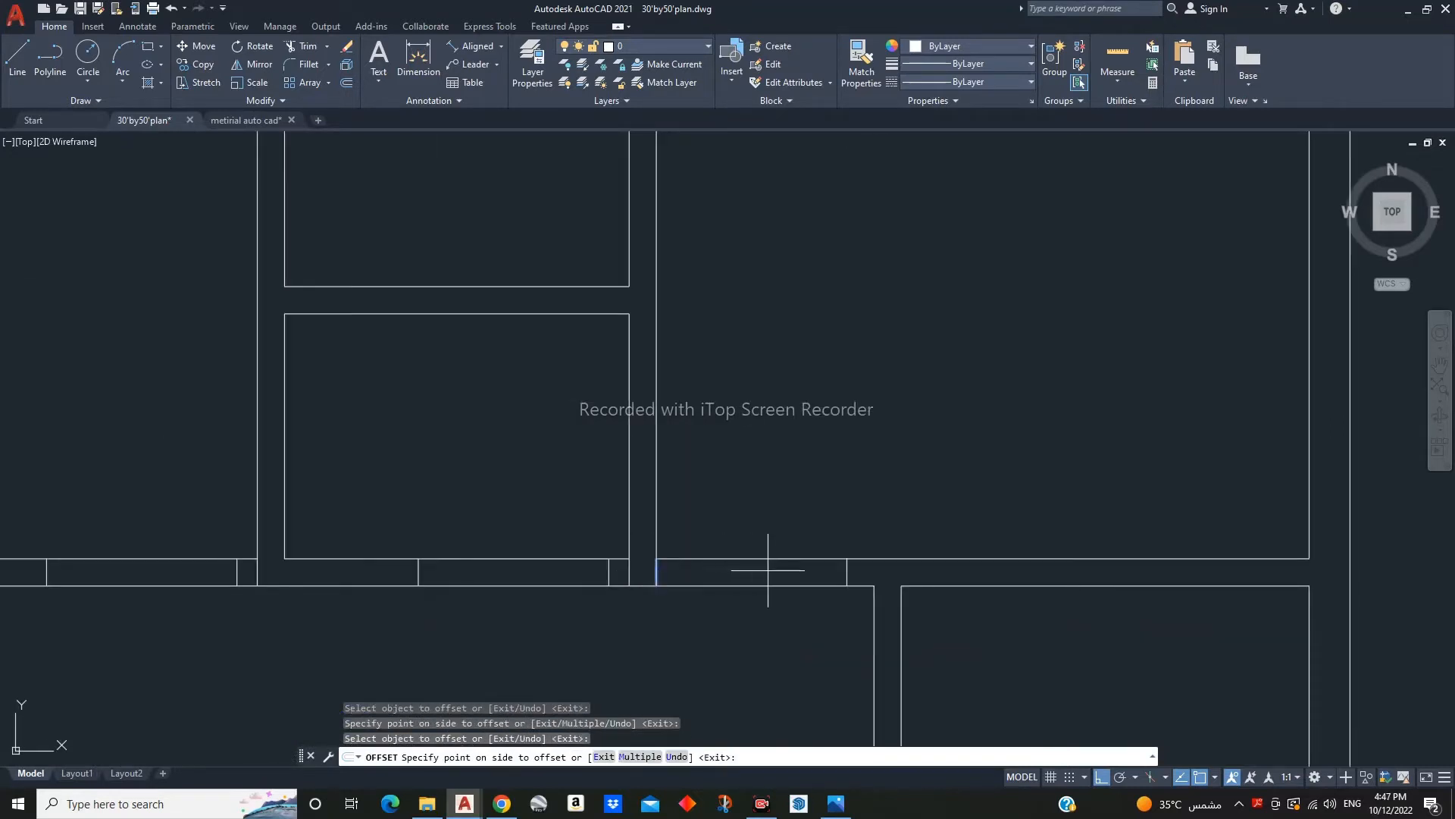
left_click(769, 570)
key("Escape")
middle_click_drag(830, 553, 825, 565)
- Trim the wall lines across the three door openings and the leftover line inside the left stub wall
type("tr")
key("Return")
left_click_drag(799, 530, 758, 624)
middle_click_drag(593, 611, 758, 532)
left_click_drag(381, 538, 387, 481)
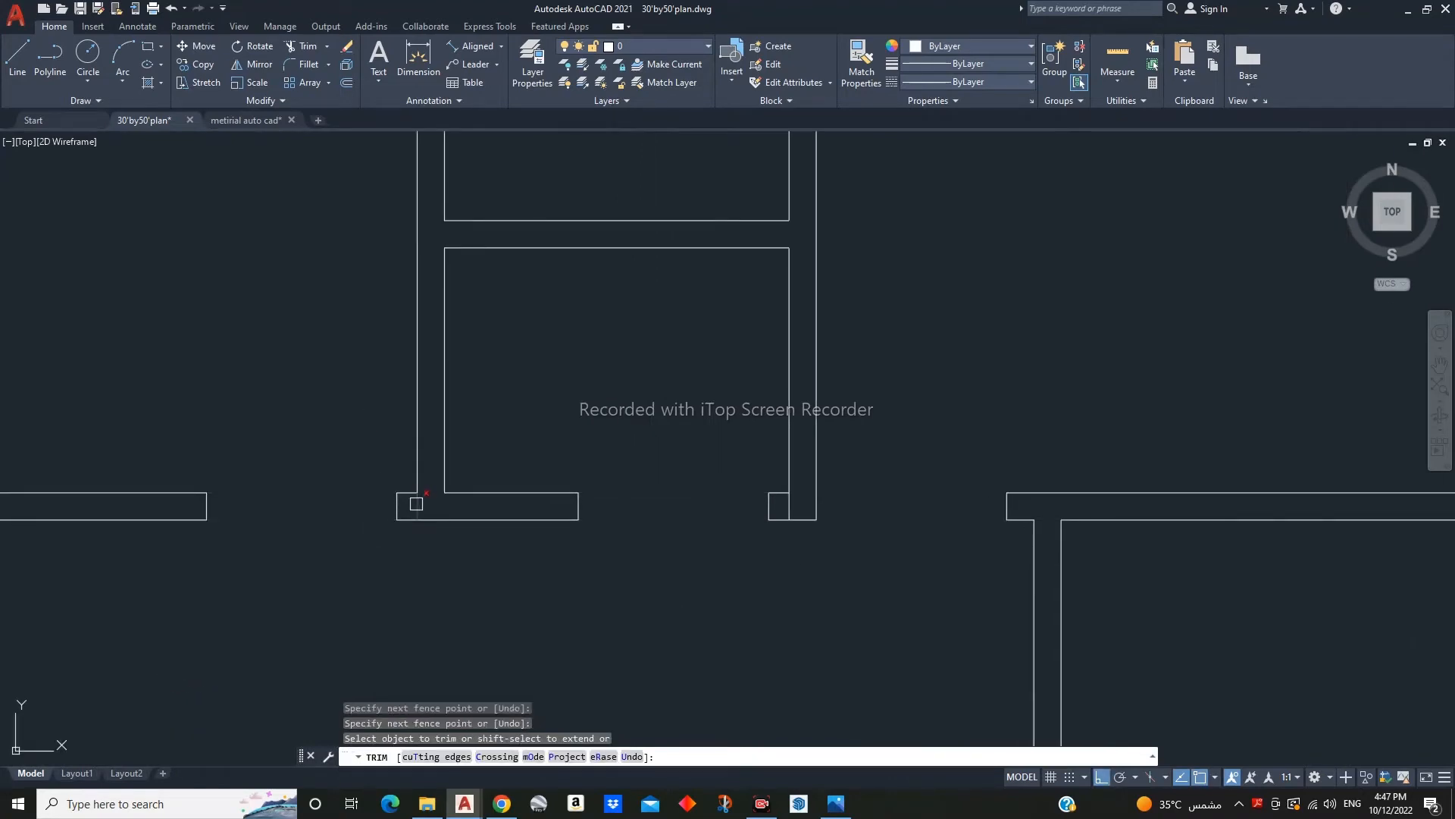
key("Escape")
- Copy the right bedroom's door from the finished plan into the matching opening of the second plan
scroll(975, 493, "down", 5)
scroll(627, 511, "up", 8)
left_click(756, 485)
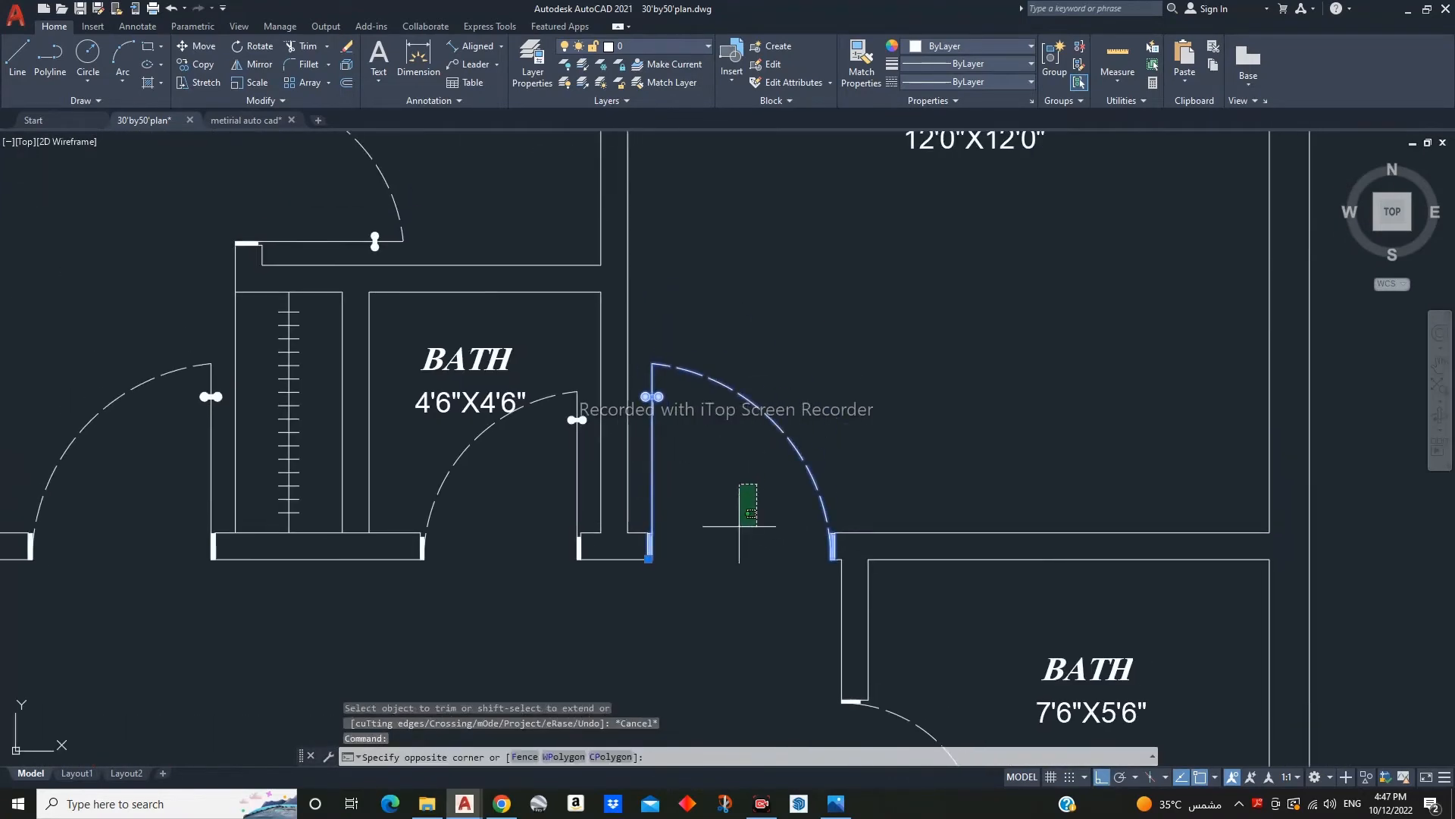
left_click(739, 525)
type("co")
key("Return")
scroll(758, 521, "up", 6)
left_click(876, 487)
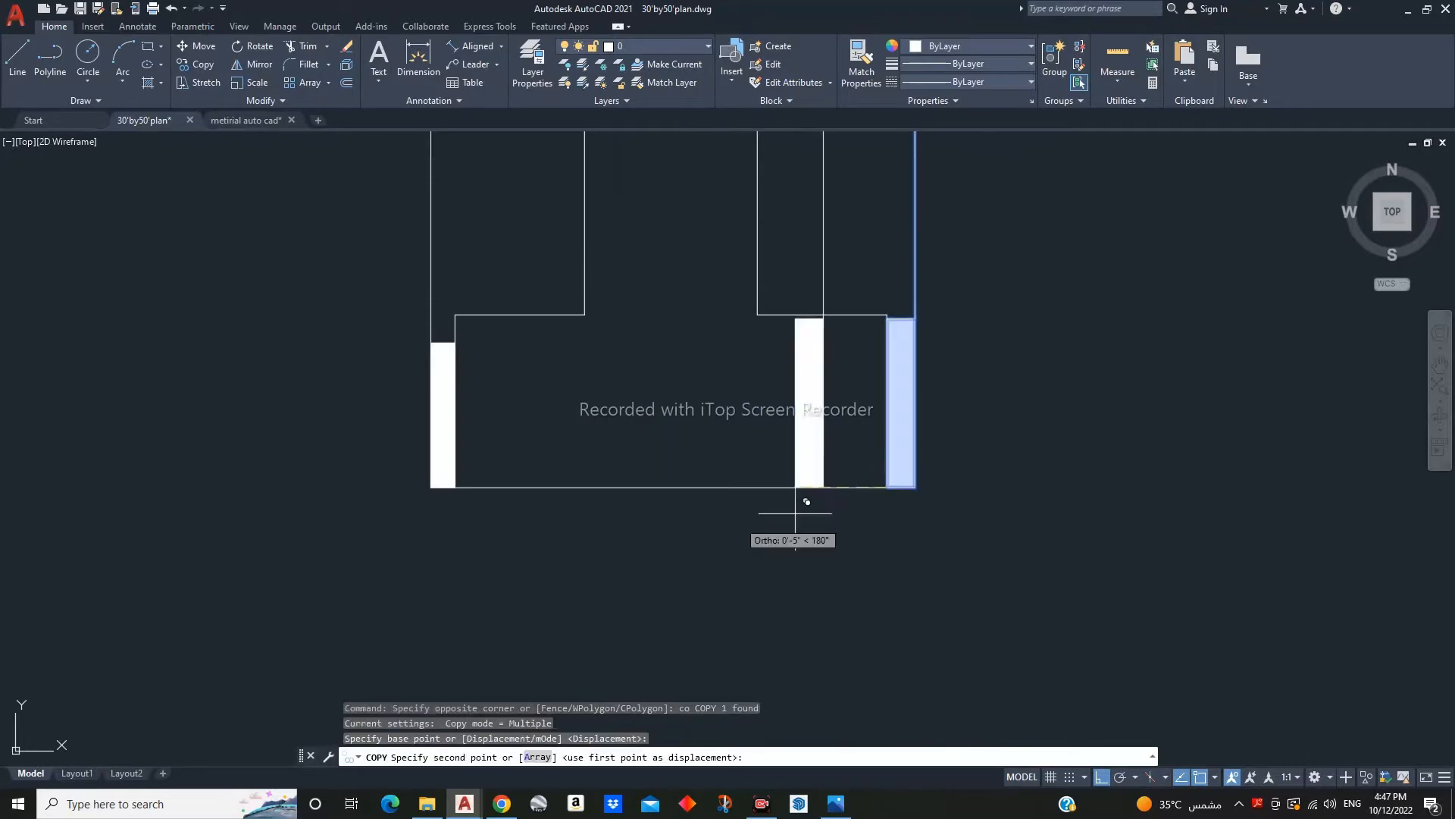
scroll(807, 425, "down", 4)
middle_click_drag(1050, 592, 692, 569)
scroll(690, 500, "up", 5)
scroll(690, 500, "down", 5)
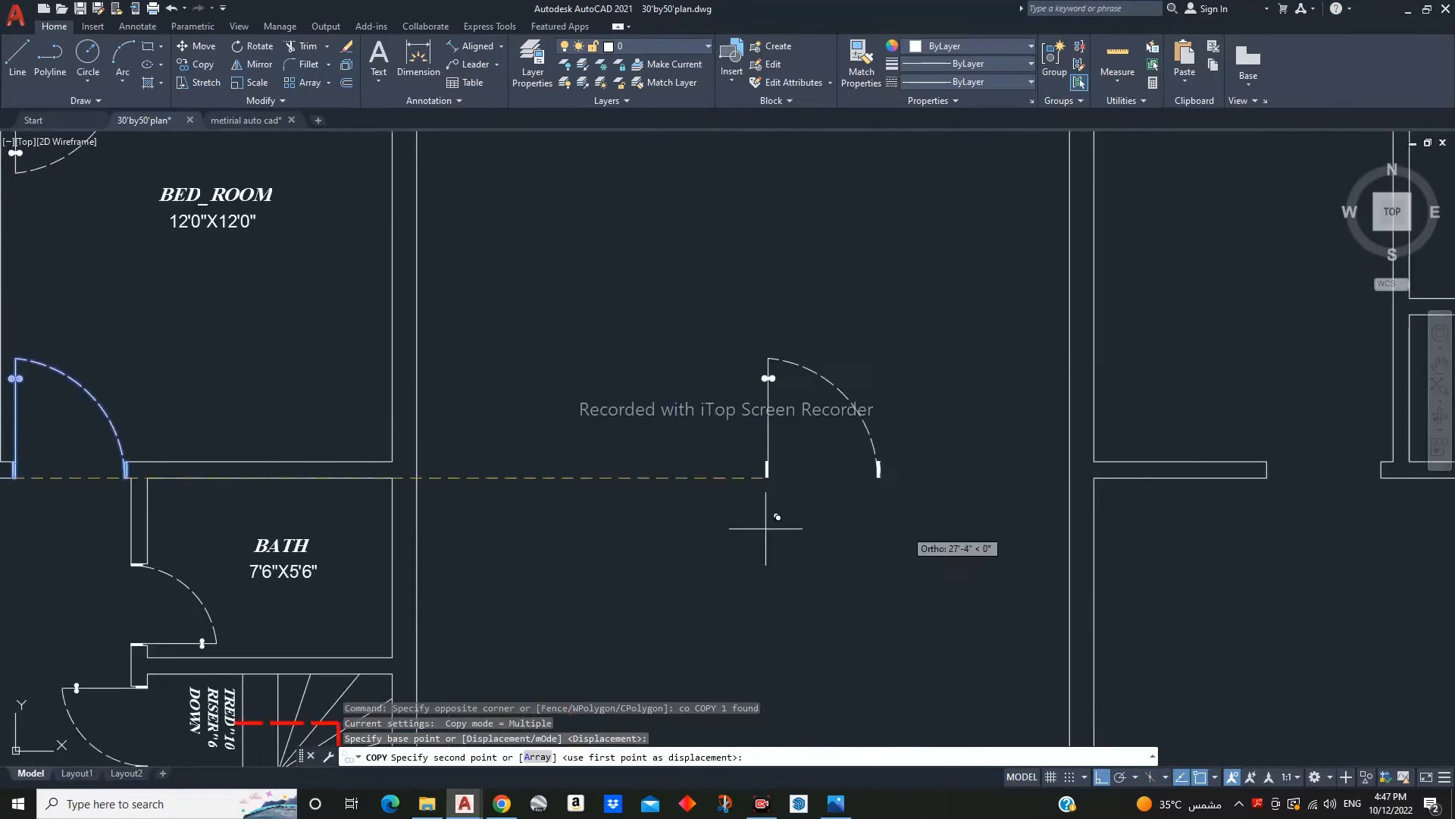
scroll(770, 520, "up", 6)
left_click(482, 519)
scroll(523, 560, "down", 5)
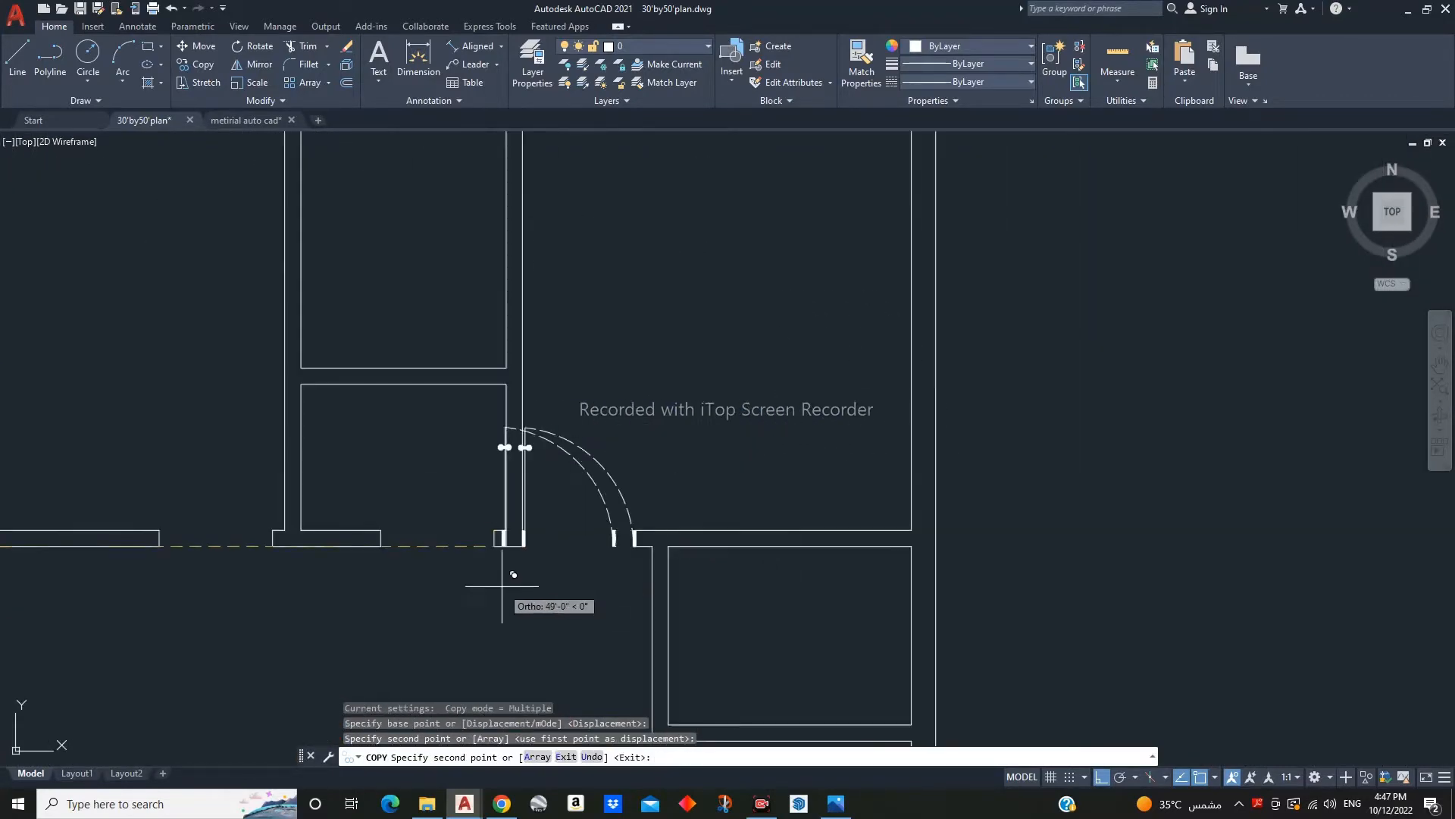
key("Escape")
middle_click_drag(510, 584, 779, 545)
- Mirror the copied bedroom door about a vertical line to its left, keeping the original
left_click(799, 432)
type("mi")
key("Return")
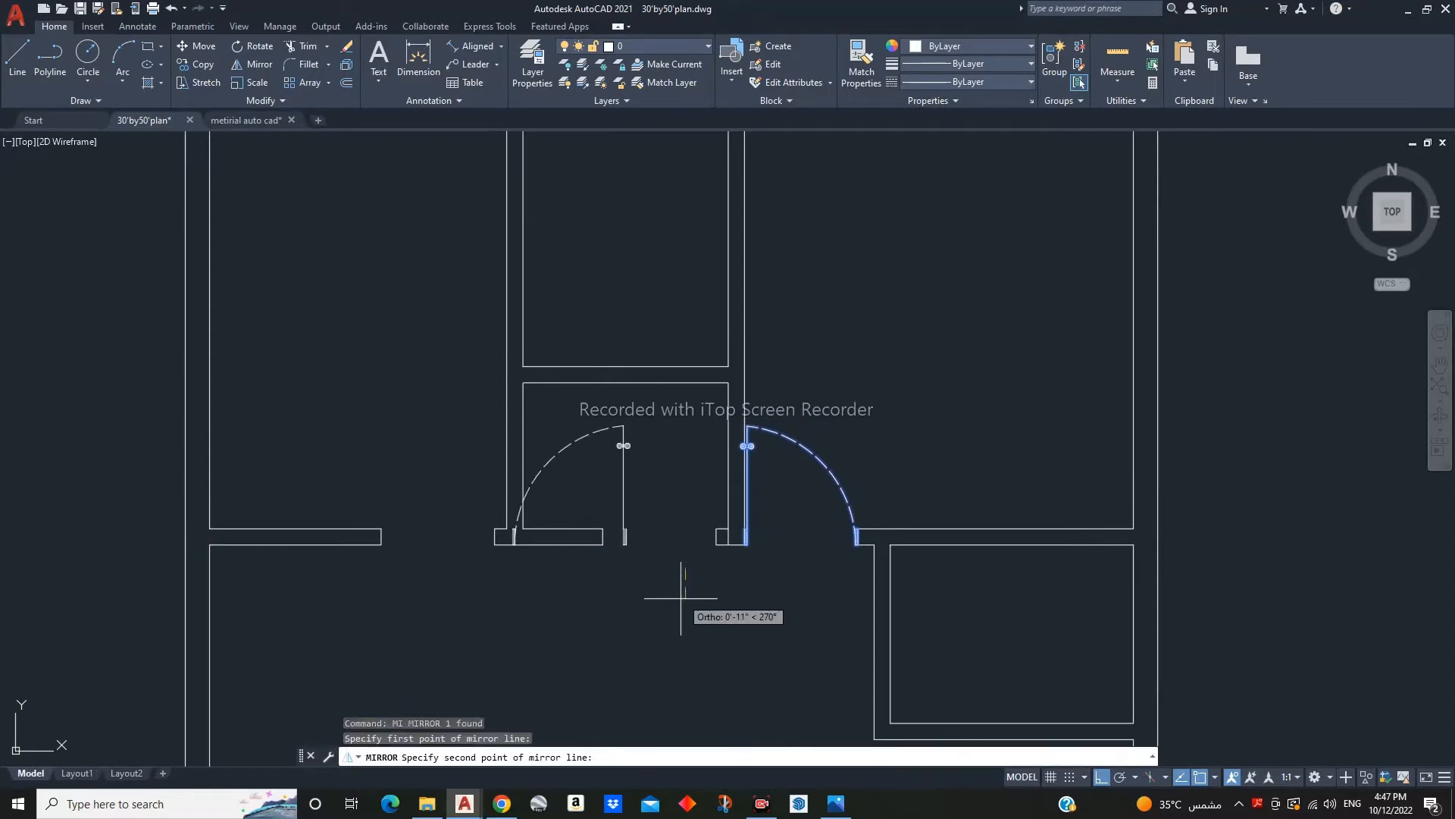
left_click(680, 598)
key("Return")
- Move the mirrored door to the right jamb of the small bath's opening
left_click(642, 505)
type("m")
key("Return")
scroll(672, 551, "up", 3)
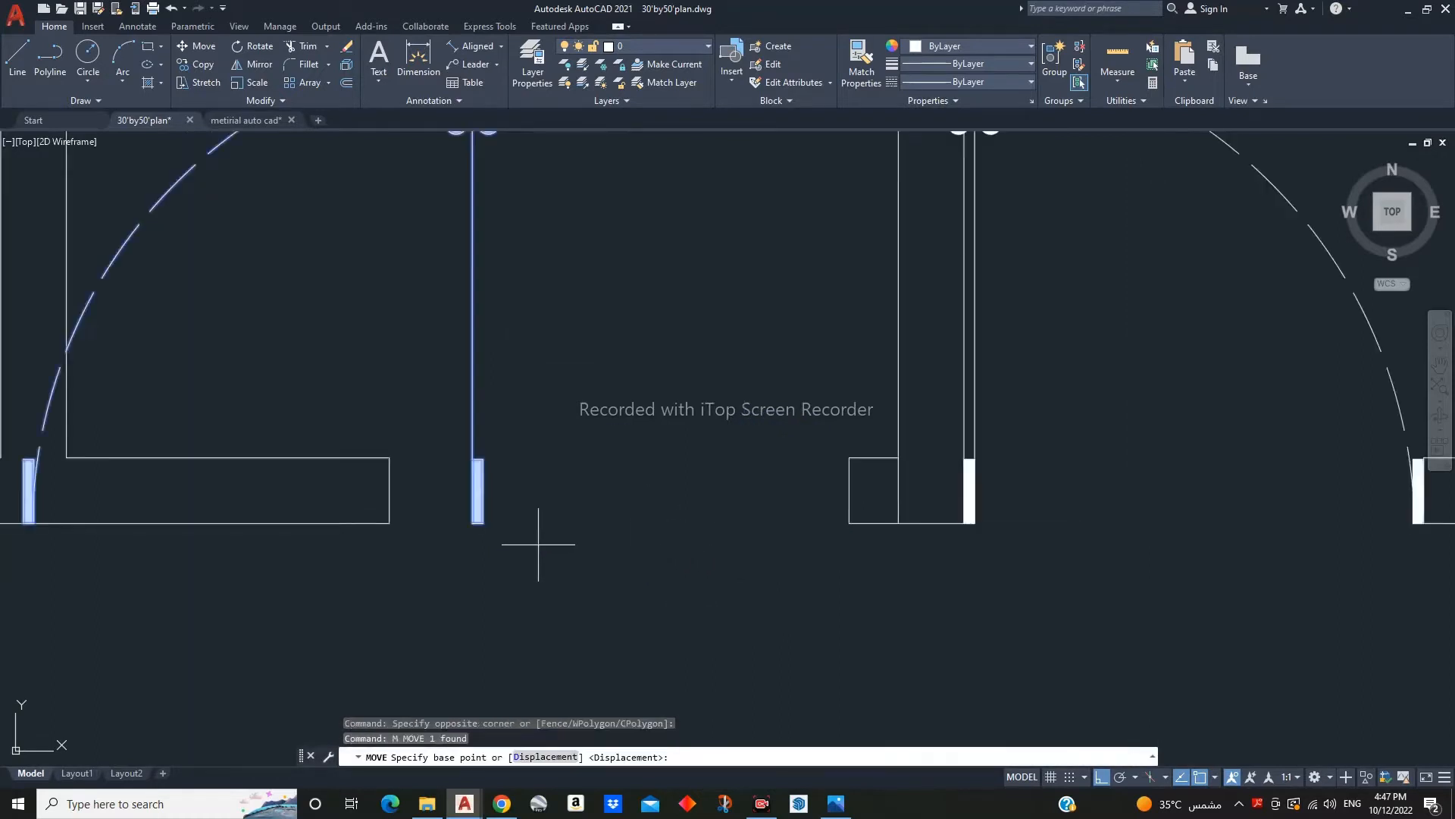
left_click(483, 523)
left_click(850, 523)
scroll(823, 531, "down", 3)
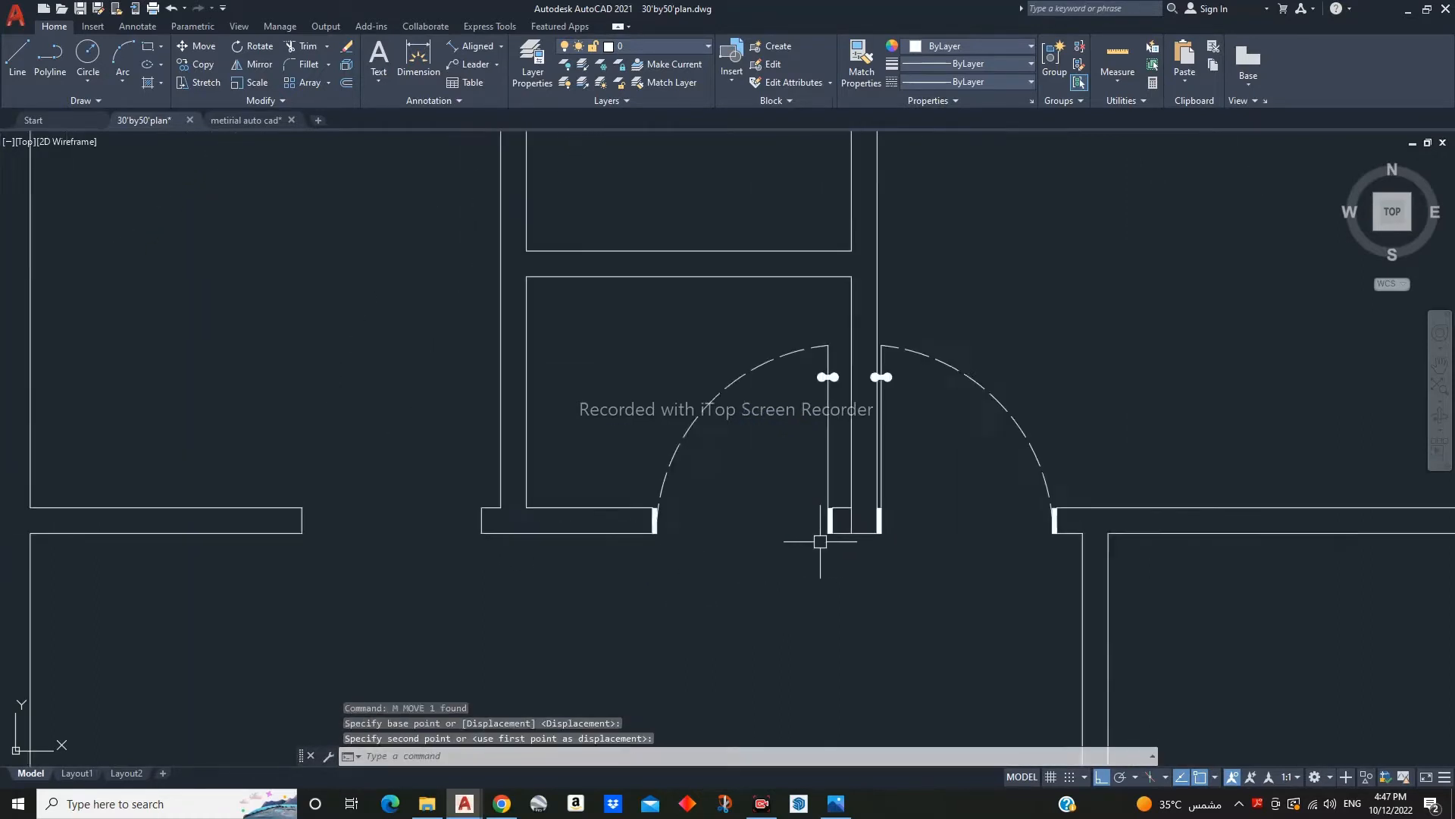
- Move the mirrored door from the bath opening into the left bedroom's door opening
left_click(742, 460)
left_click(687, 398)
key("Return")
scroll(893, 591, "up", 4)
left_click(752, 461)
scroll(755, 493, "down", 3)
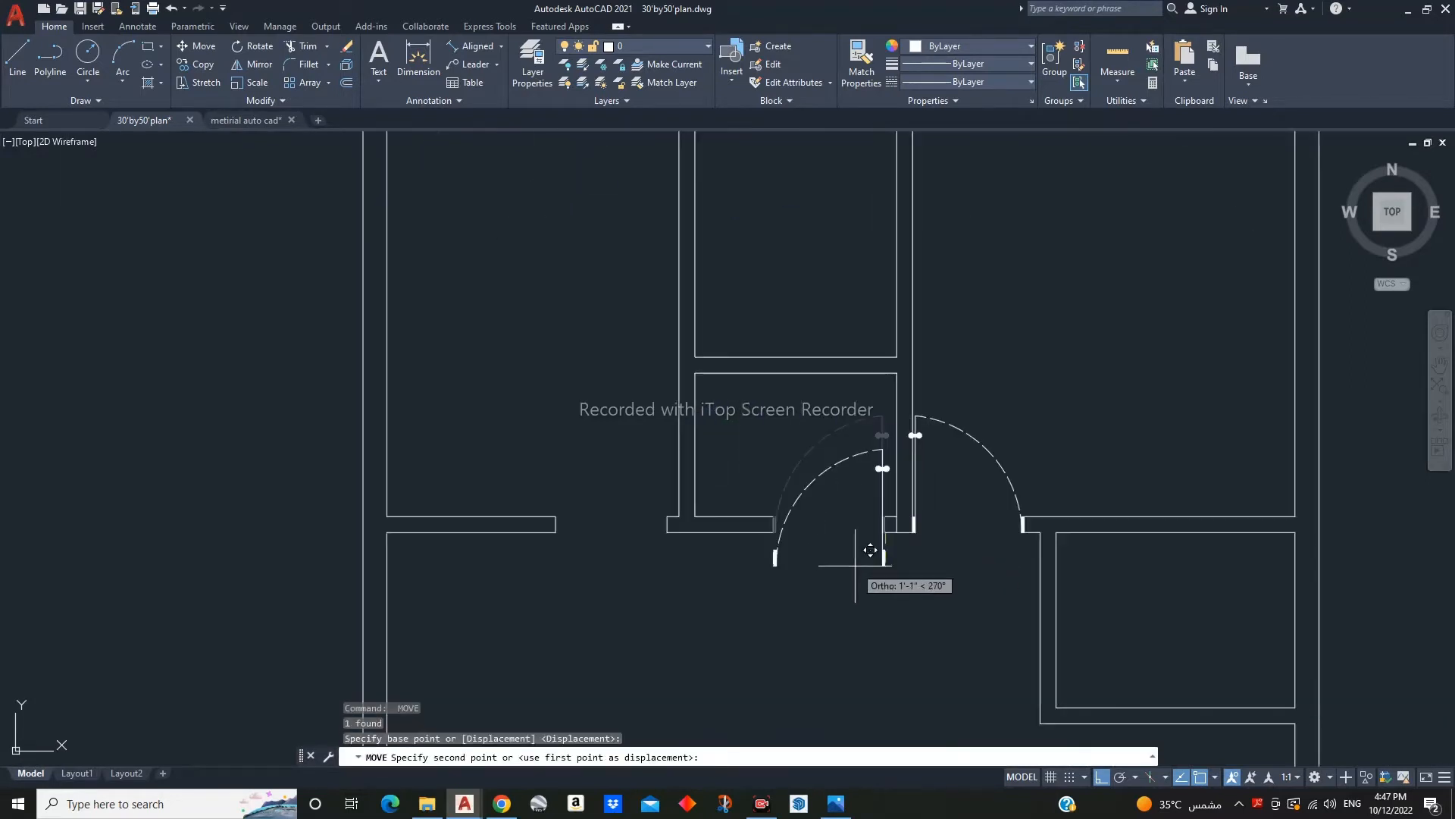
scroll(759, 546, "up", 3)
key("Escape")
scroll(812, 578, "down", 3)
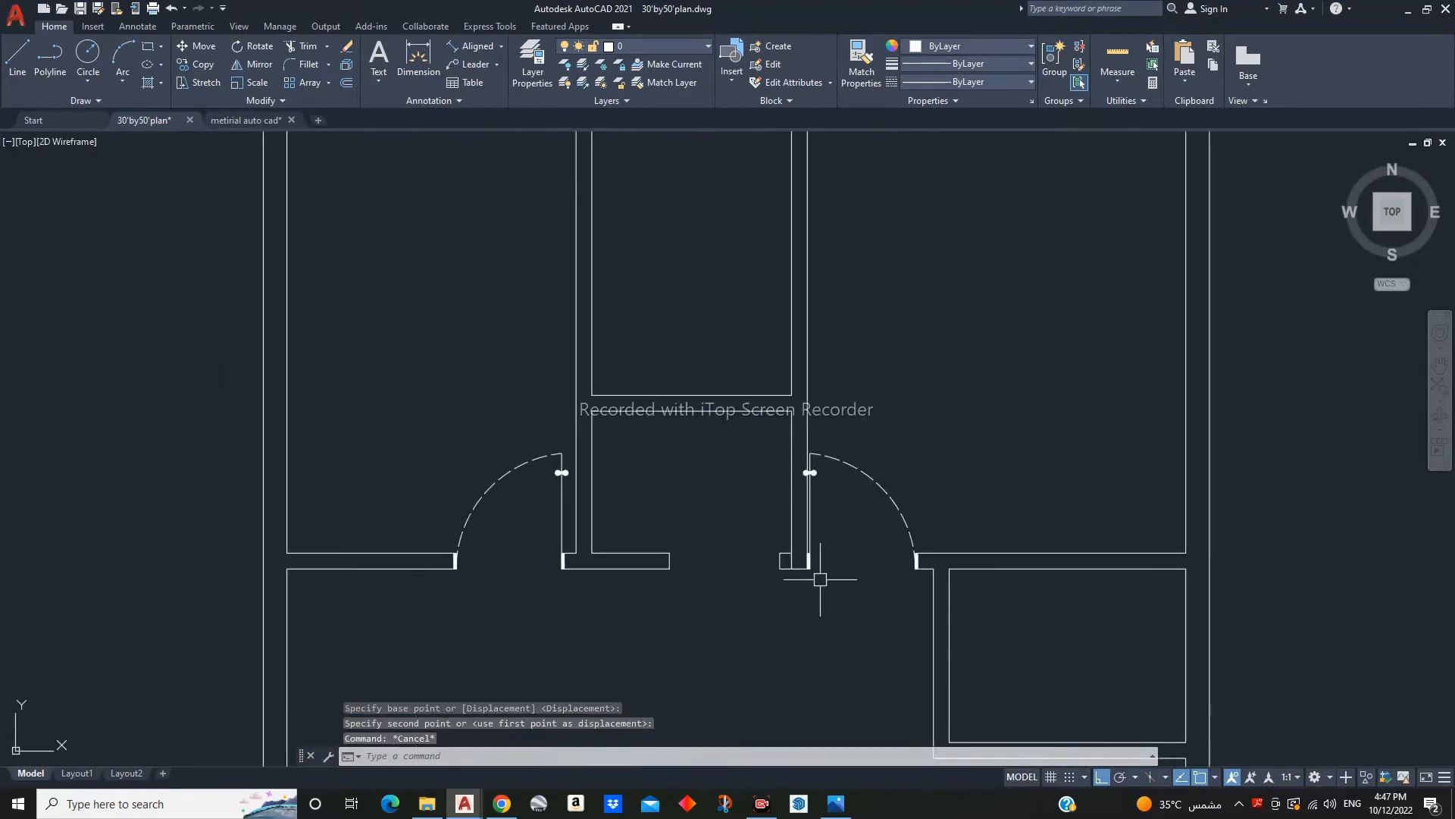
- Mirror the right bedroom's door again about a vertical line just right of its hinge jamb
scroll(839, 514, "up", 3)
scroll(836, 489, "up", 2)
type("mi")
key("Return")
left_click(984, 315)
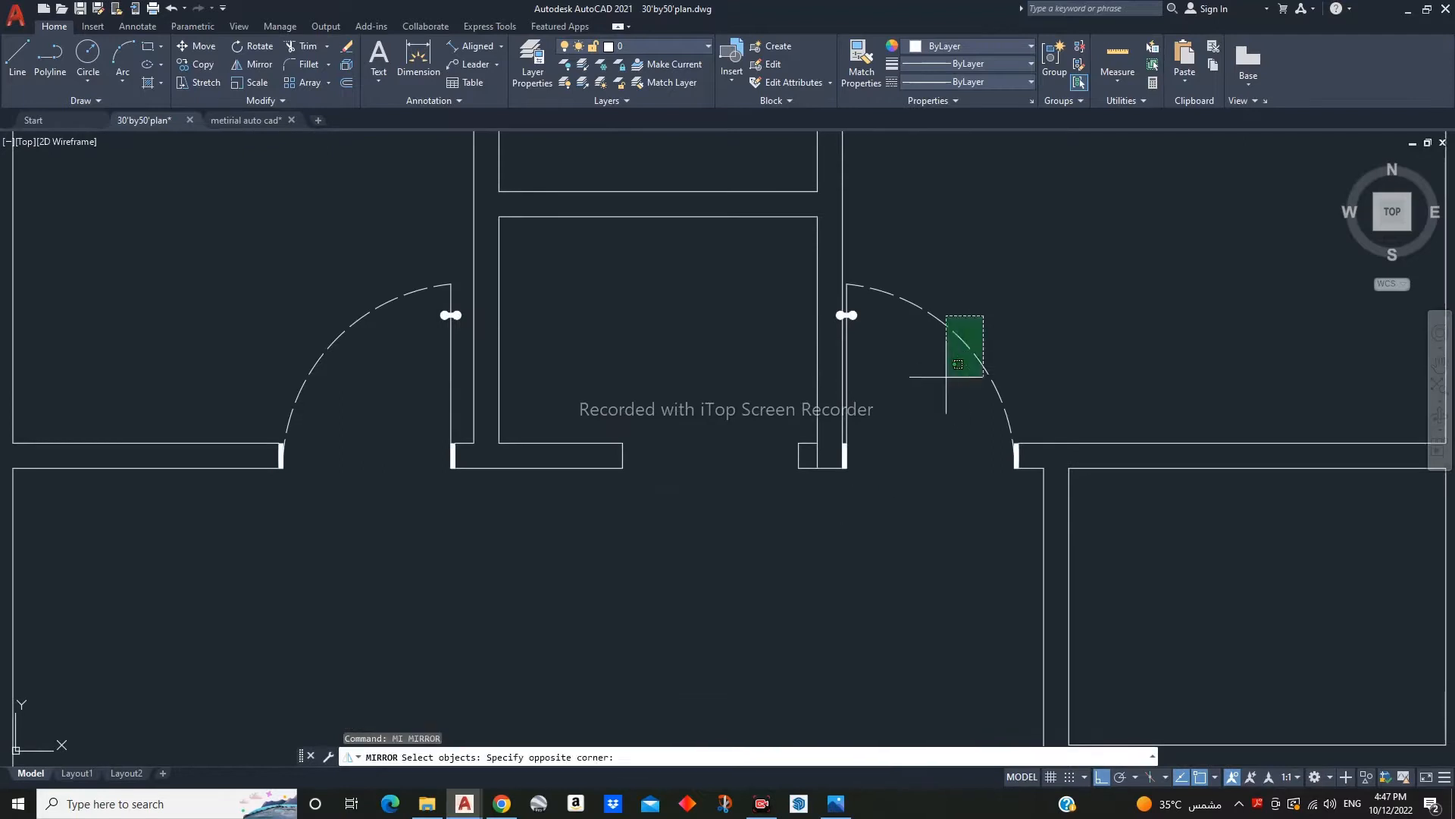
left_click(936, 390)
key("Return")
left_click(871, 481)
left_click(866, 527)
- Offset the bath opening's left jamb line 6" to the right twice and erase the intermediate line
type("o")
key("Return")
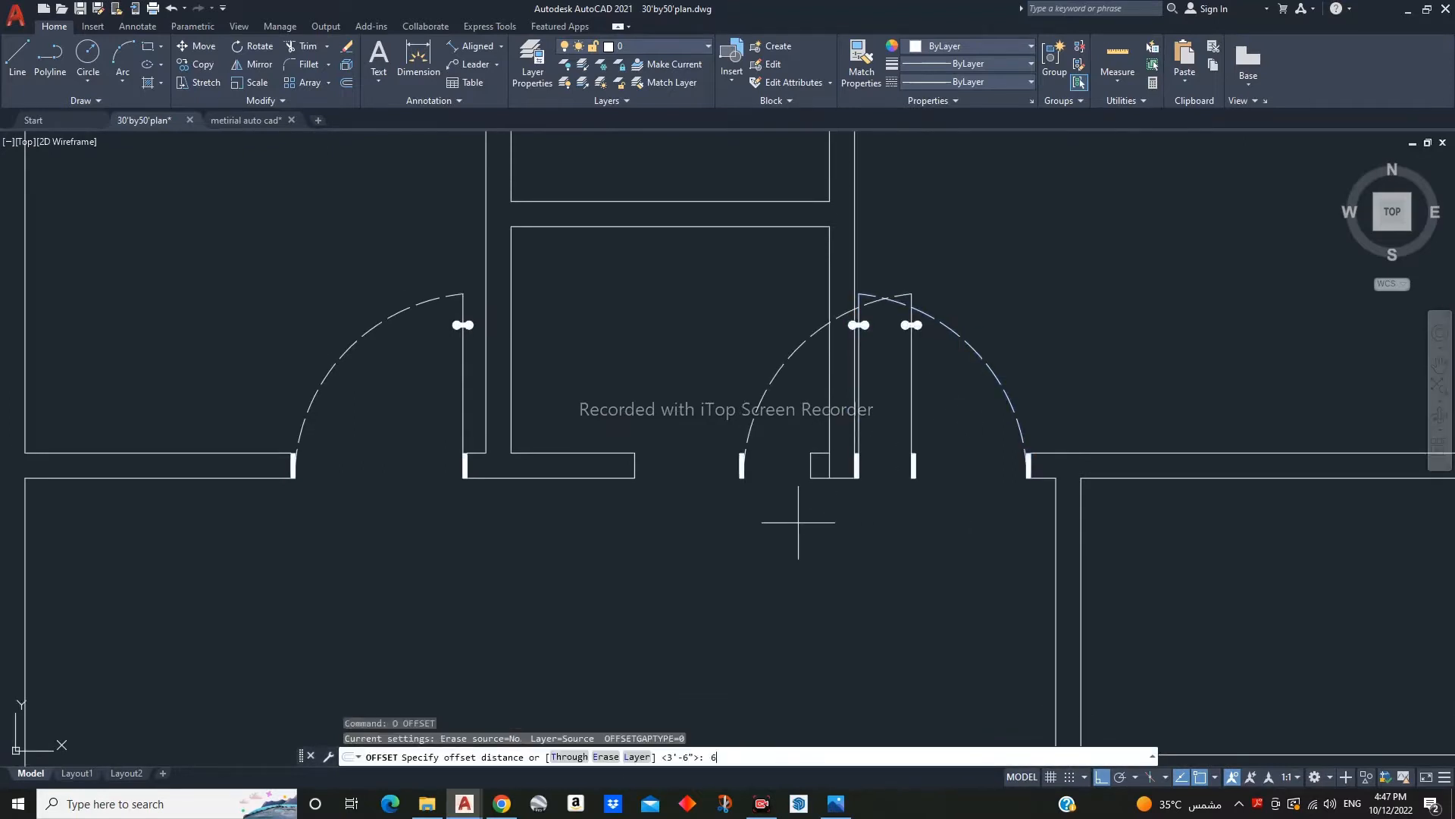
left_click(635, 471)
left_click(683, 477)
left_click(659, 472)
left_click(673, 472)
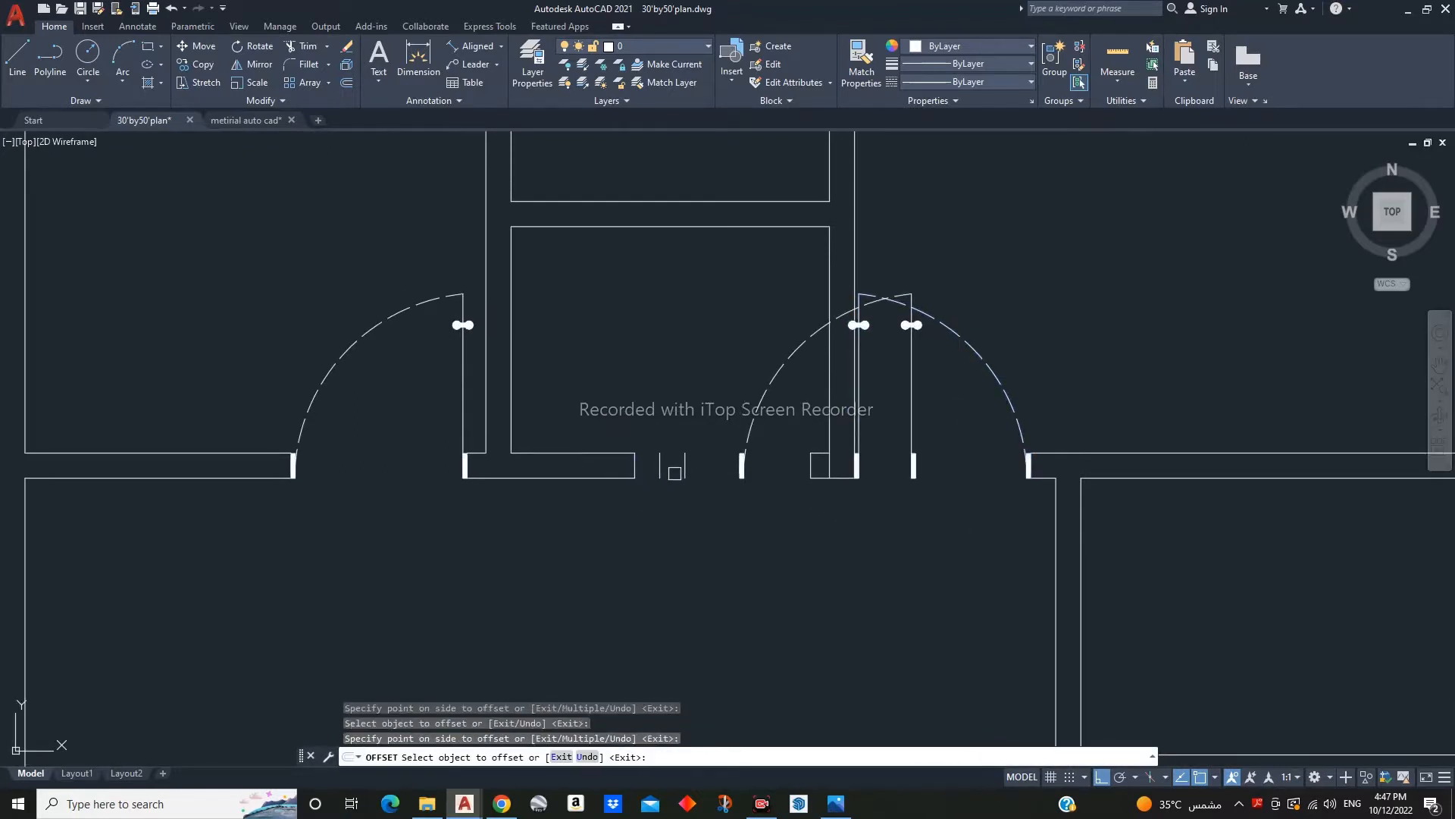
key("Escape")
left_click(656, 463)
type("e")
key("Return")
key("Escape")
- Fillet the lower and upper wall lines to the new left jamb line of the bath opening
type("f")
key("Return")
left_click(638, 481)
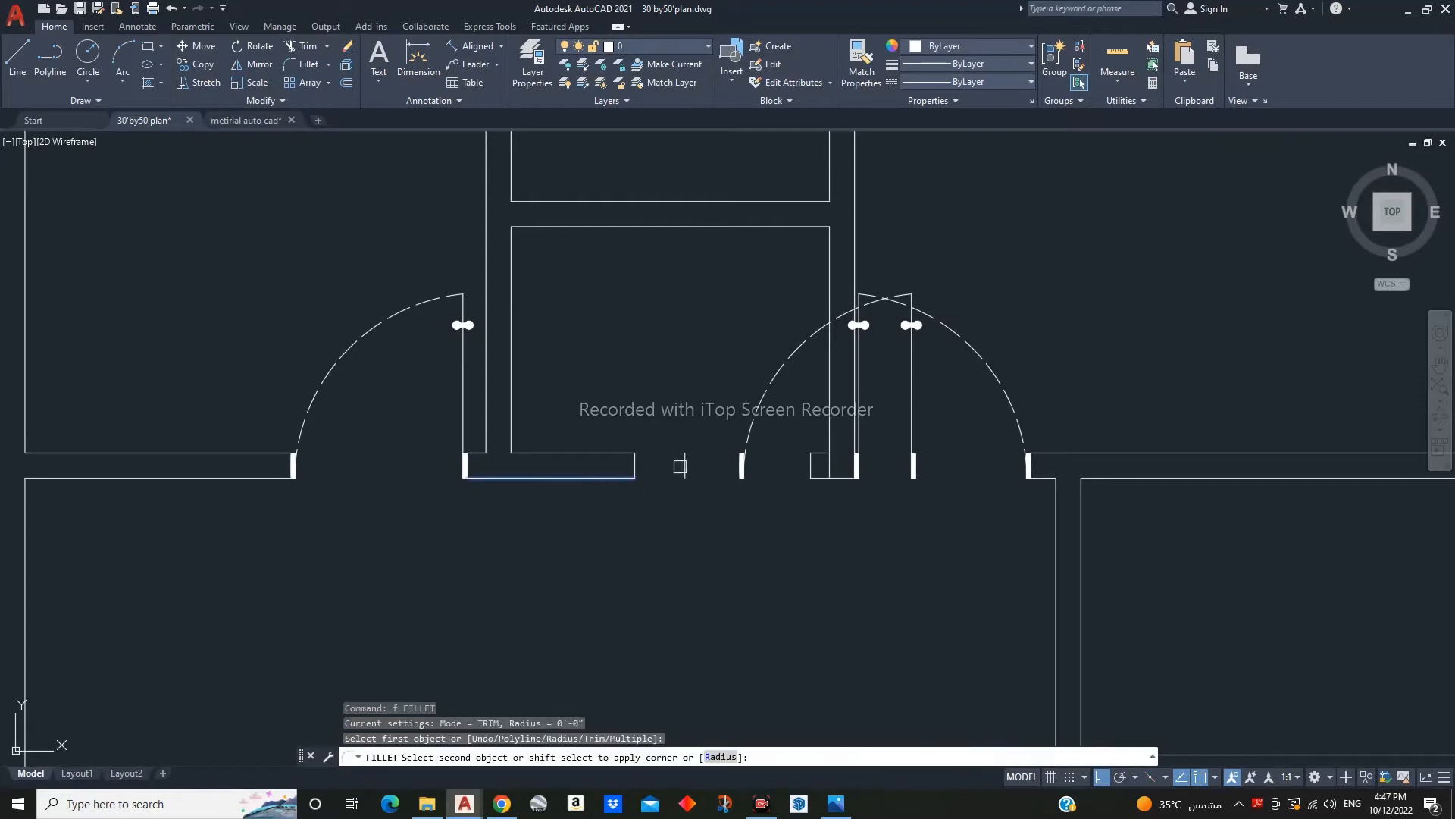
left_click(682, 463)
key("Return")
left_click(625, 459)
left_click(685, 463)
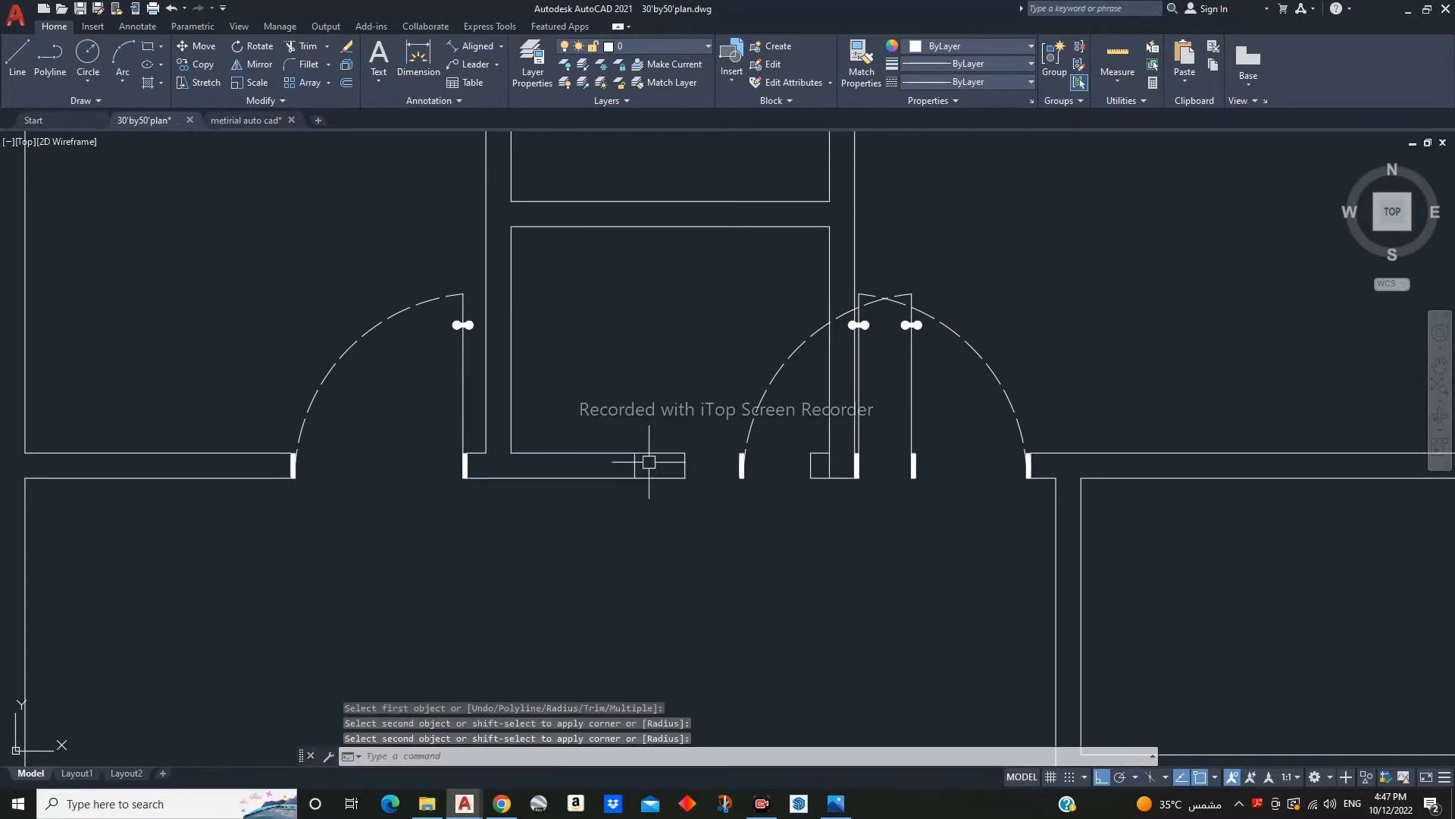
- Erase the old jamb line left inside the extended wall beside the bath opening
key("Return")
left_click(636, 505)
key("Escape")
left_click(623, 444)
left_click(653, 506)
type("e")
key("Return")
key("Escape")
middle_click_drag(697, 510, 642, 510)
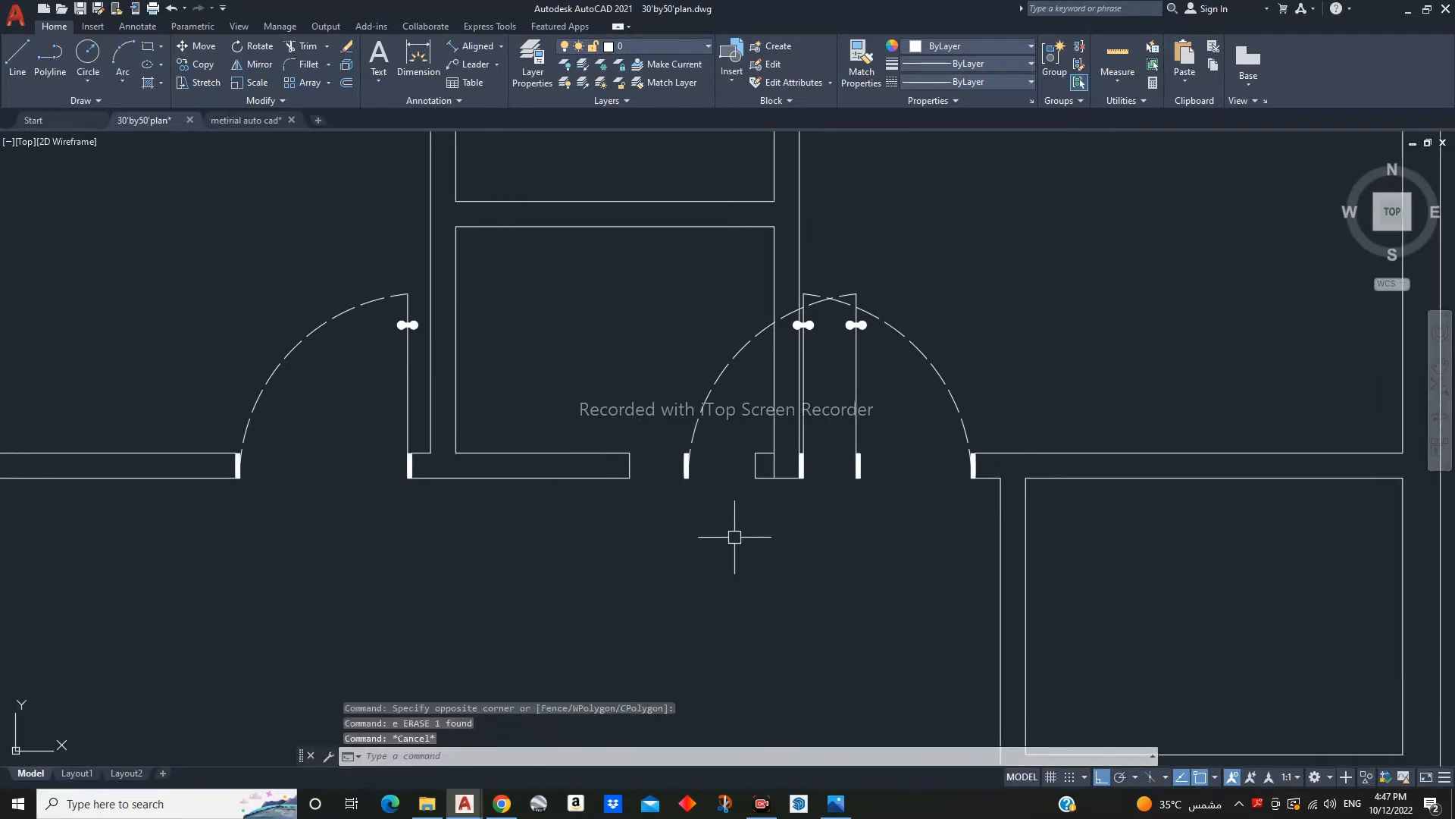
- Align the new mirrored door to the bath opening's two jambs, scaling it to fit
left_click(736, 537)
left_click(679, 384)
type("al")
key("Return")
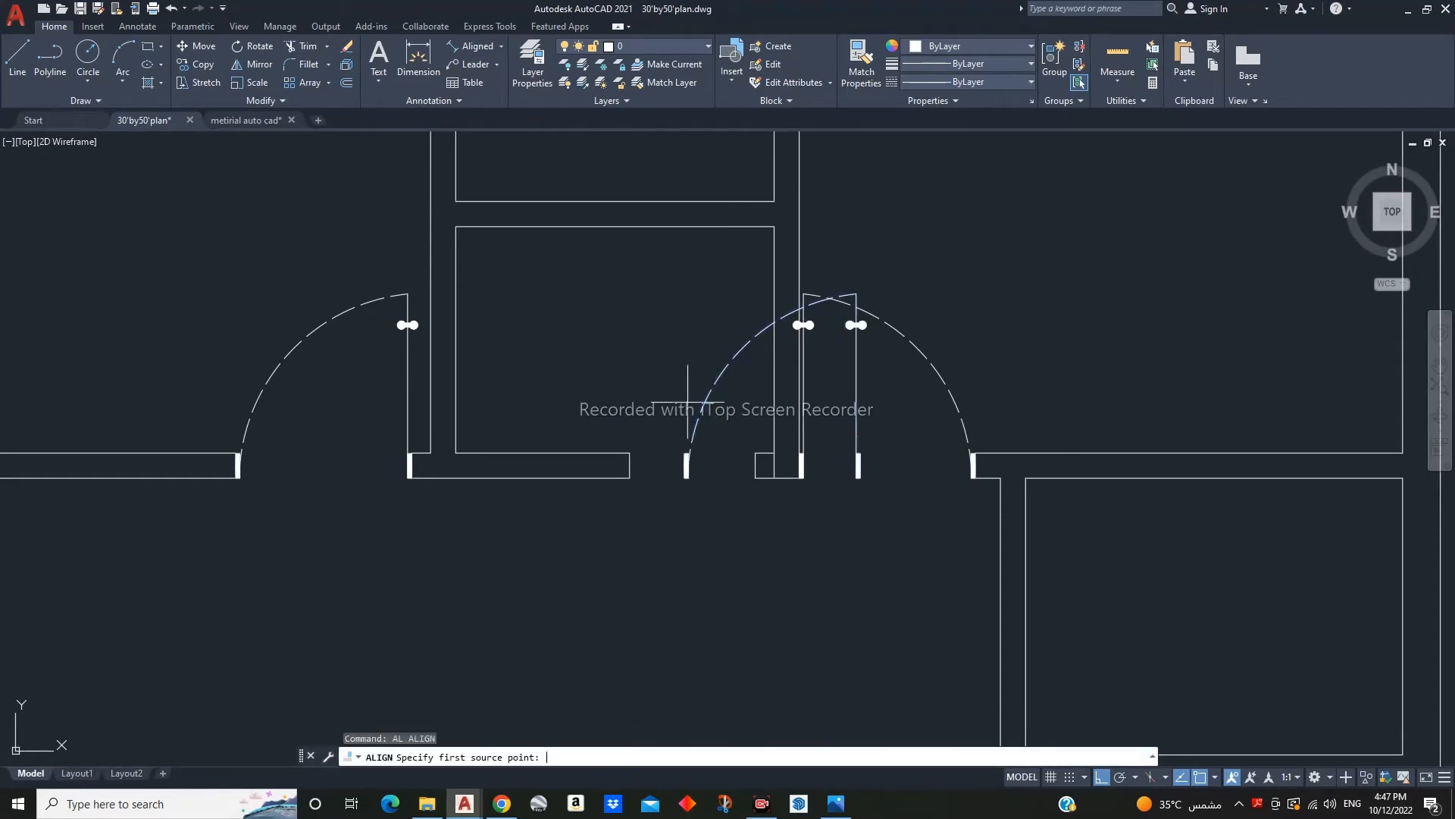
scroll(858, 466, "up", 8)
left_click(860, 529)
middle_click_drag(259, 603, 649, 548)
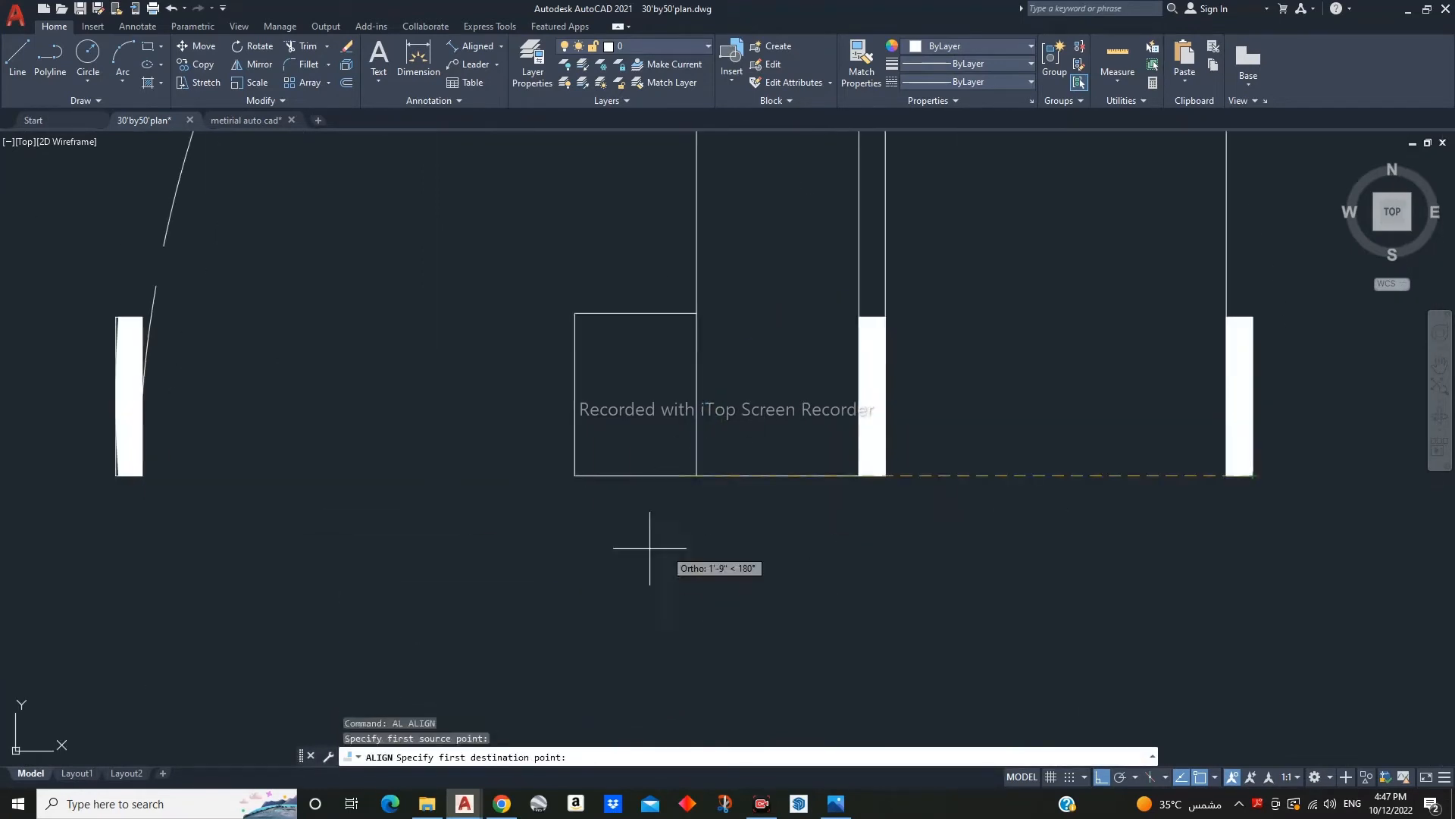
left_click(575, 475)
scroll(576, 475, "down", 3)
left_click(552, 507)
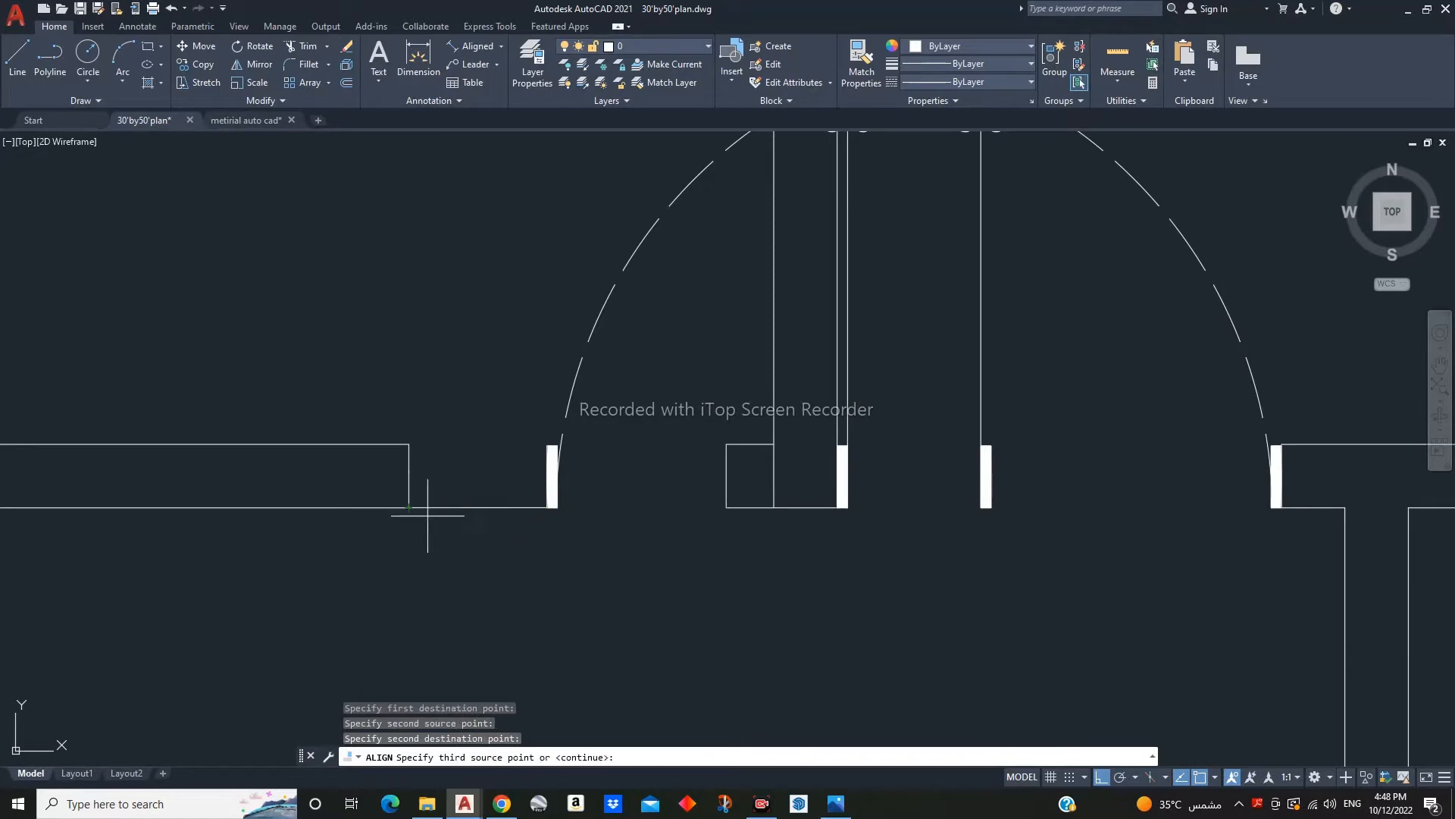
type("y")
key("Return")
key("Escape")
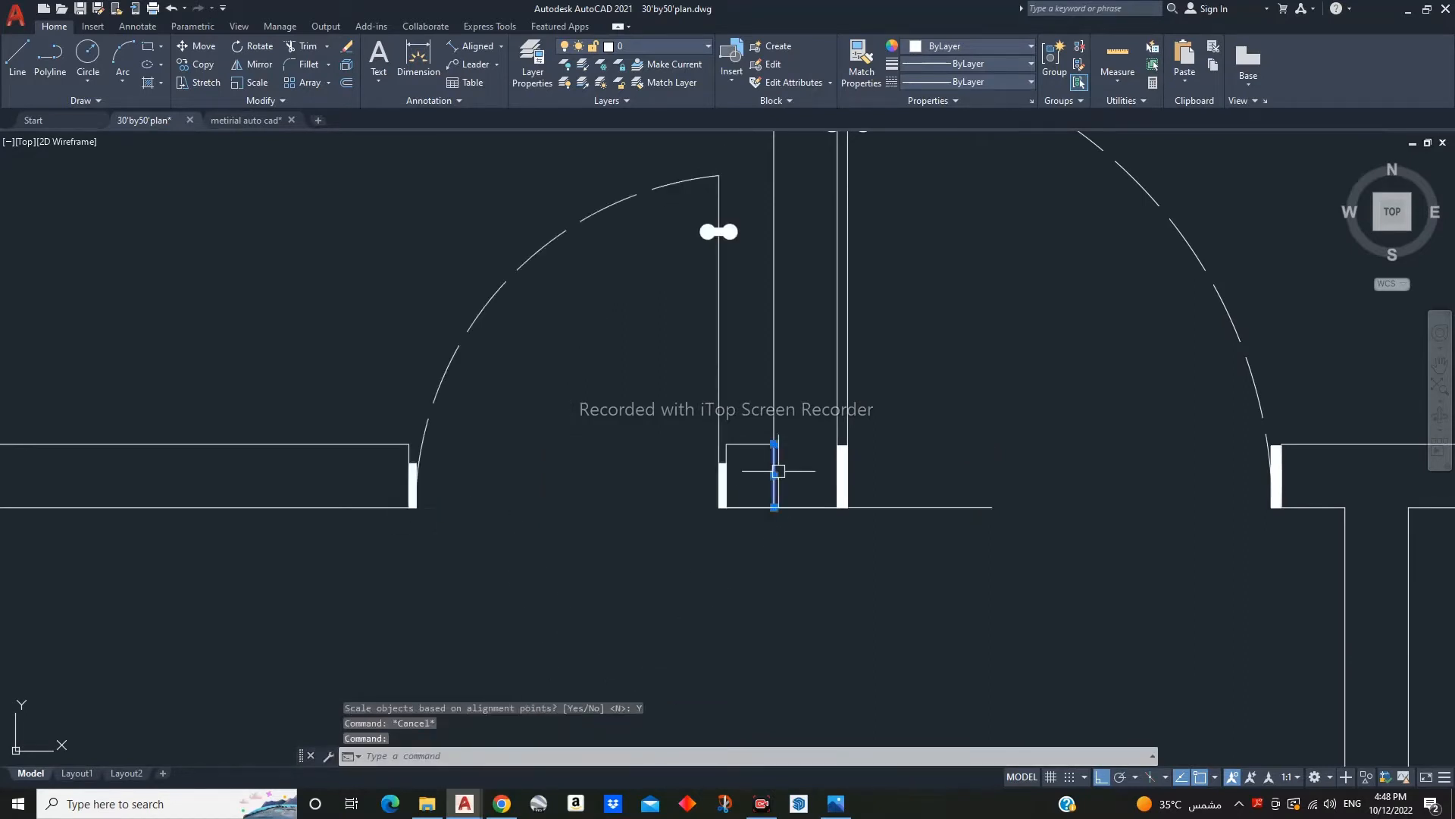
- Erase the short vertical line crossing the wall between the bath and right bedroom doors
type("e")
key("Return")
key("Escape")
key("Escape")
scroll(857, 594, "down", 2)
- Draw a short line across the east bath's left wall, level with the room's lower inner corner
mouse_move(838, 595)
middle_mouse_down()
mouse_move(799, 461)
mouse_move(915, 322)
middle_mouse_up()
scroll(915, 379, "down", 8)
key("Escape")
middle_click_drag(909, 478, 821, 537)
scroll(835, 487, "up", 10)
type("l")
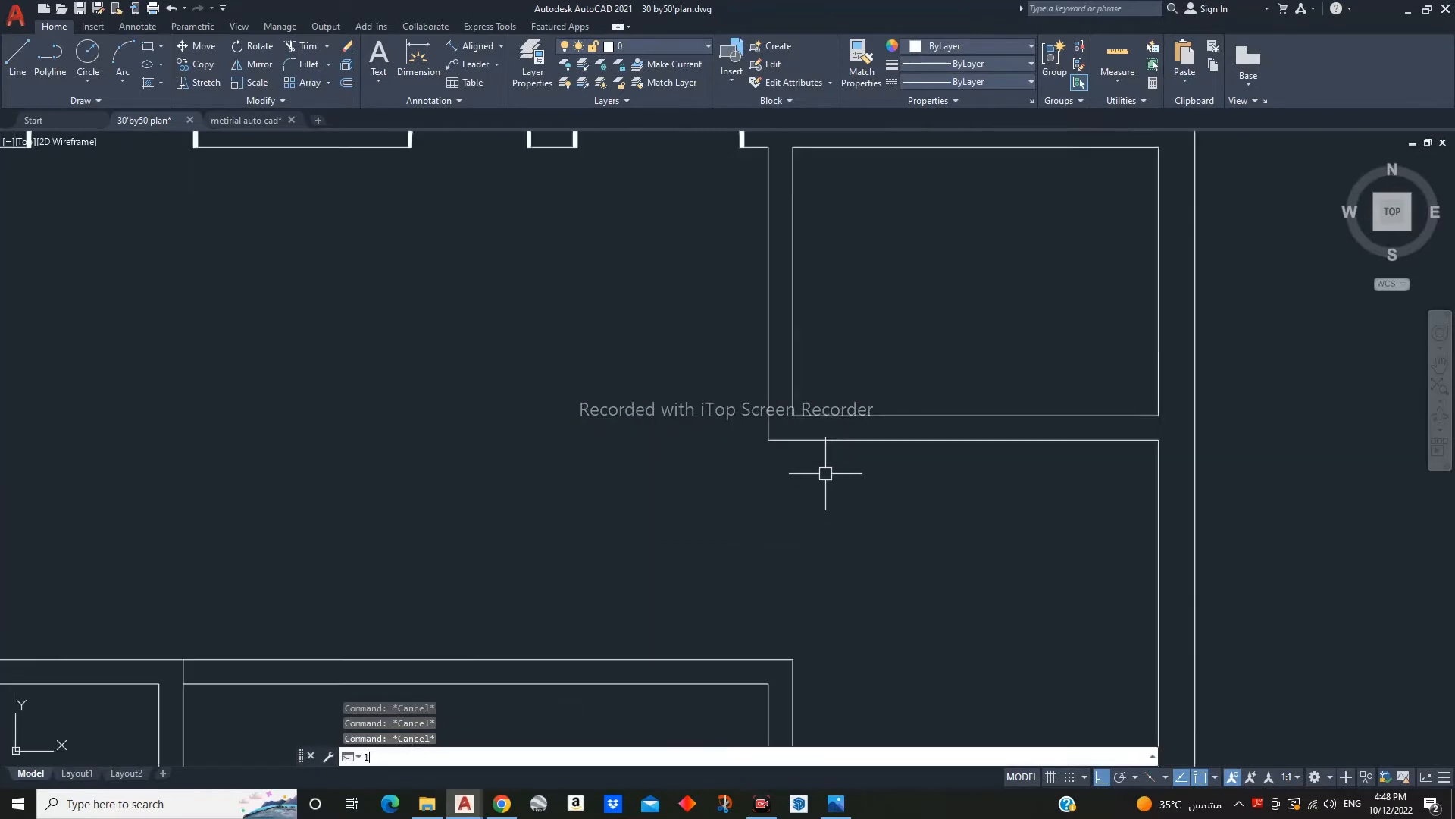
key("Return")
scroll(830, 425, "up", 5)
key("Escape")
middle_click_drag(751, 398, 740, 571)
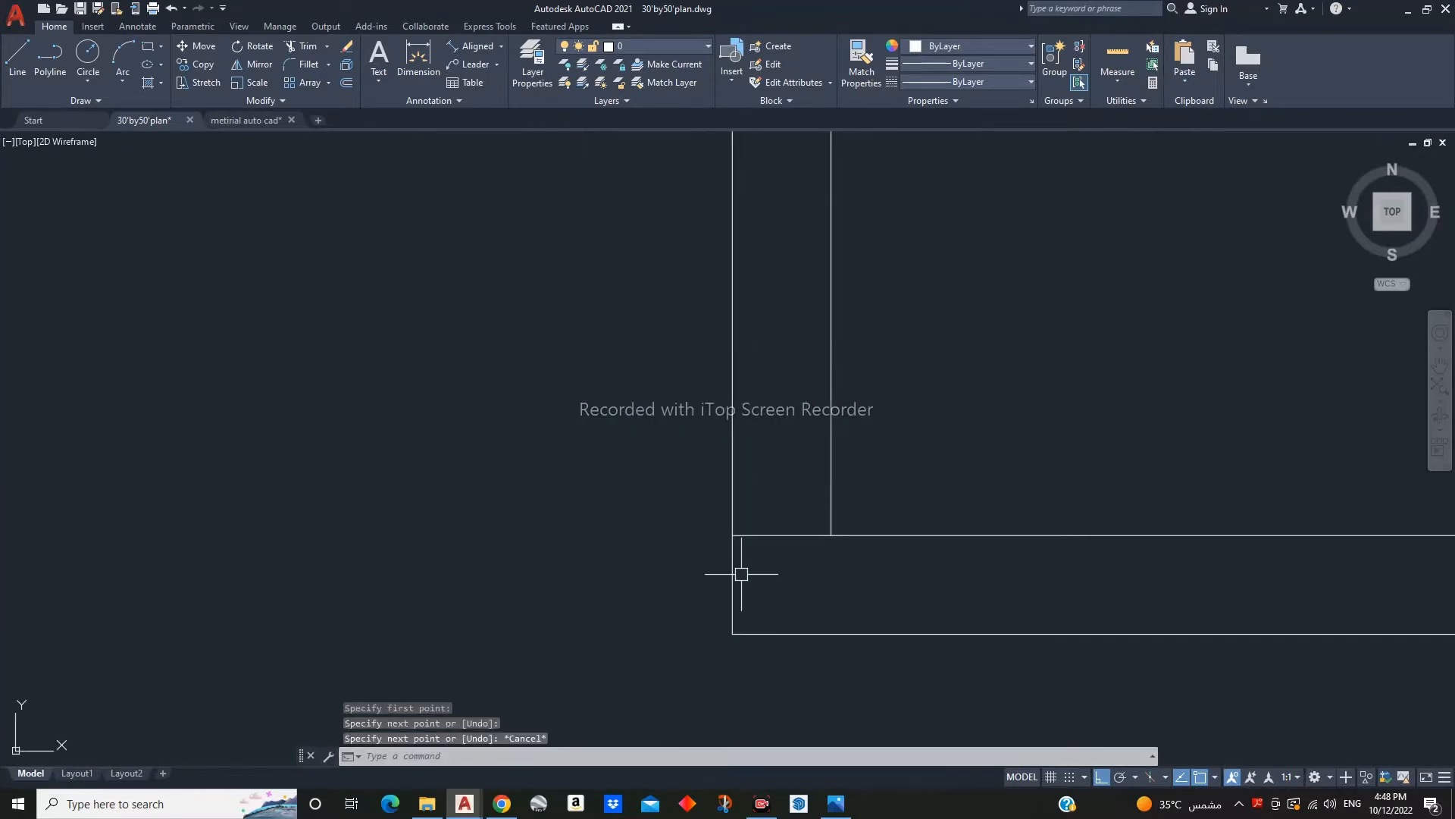
- Move the short line across the east bath's left wall 4.5" upward
type("m")
key("Return")
type("4.5")
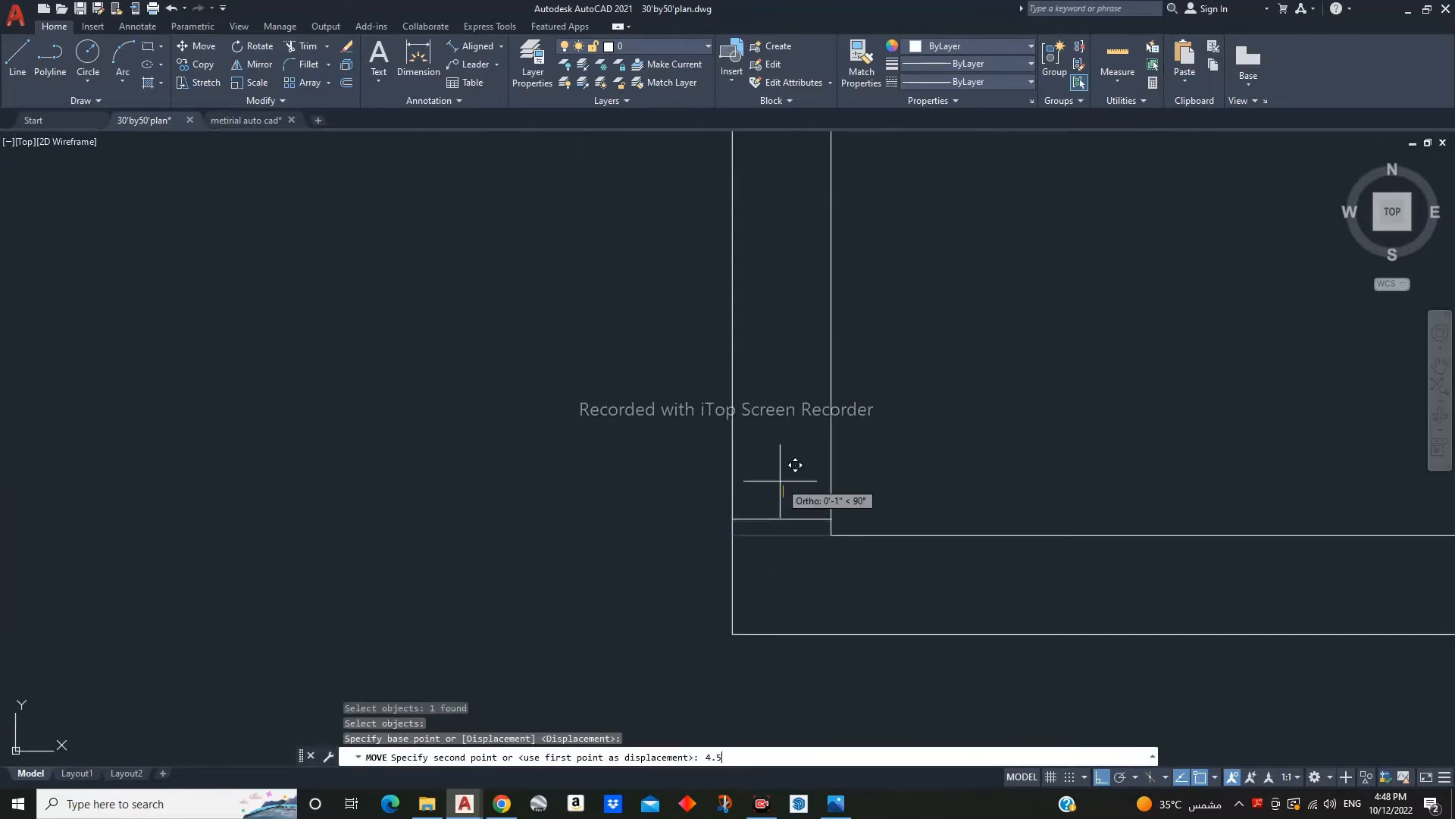
key("Return")
- Offset the lower jamb line 3' upward along the east bath's left wall
type("o")
key("Return")
type("3")
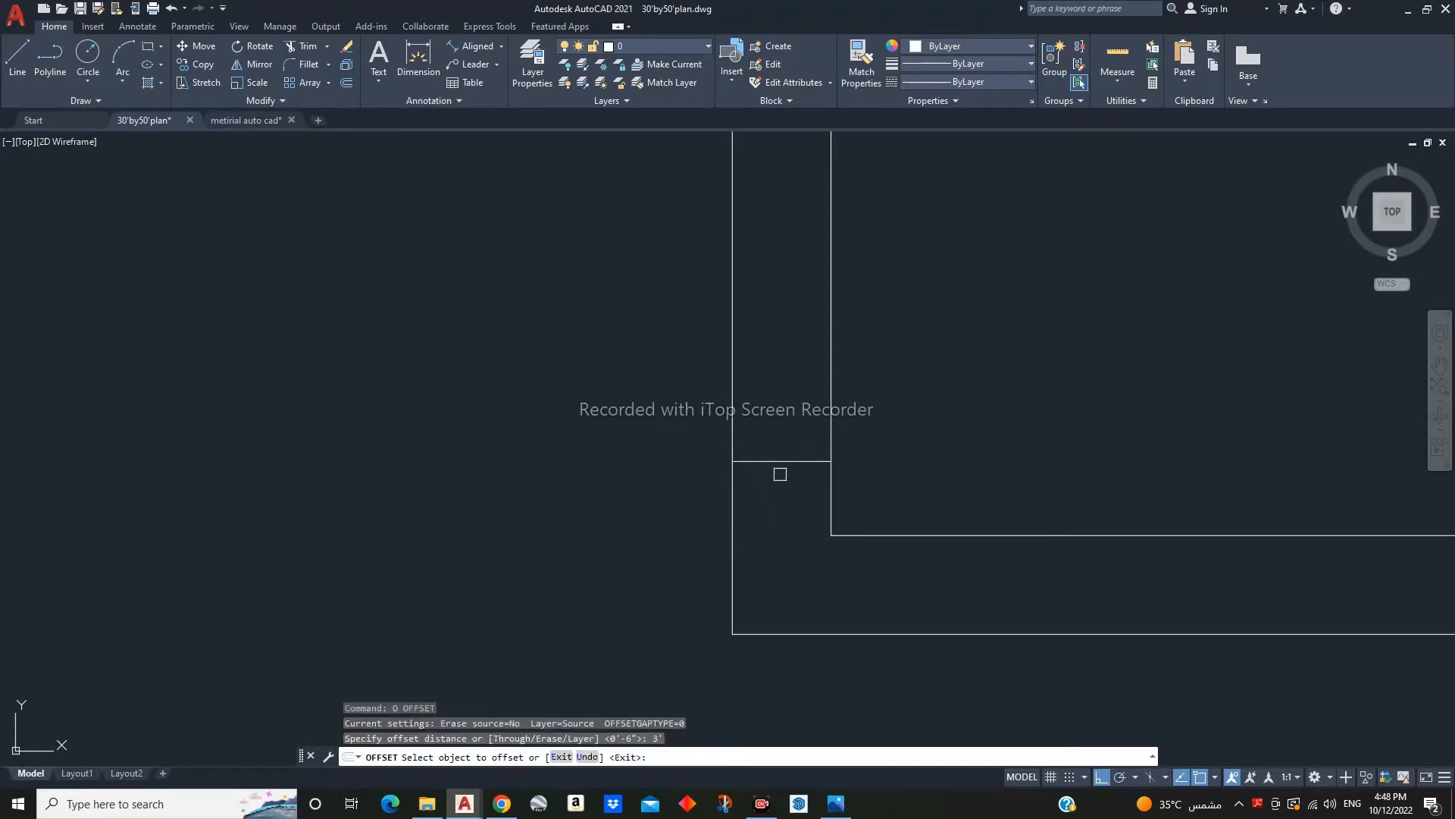
key("Escape")
scroll(776, 425, "down", 3)
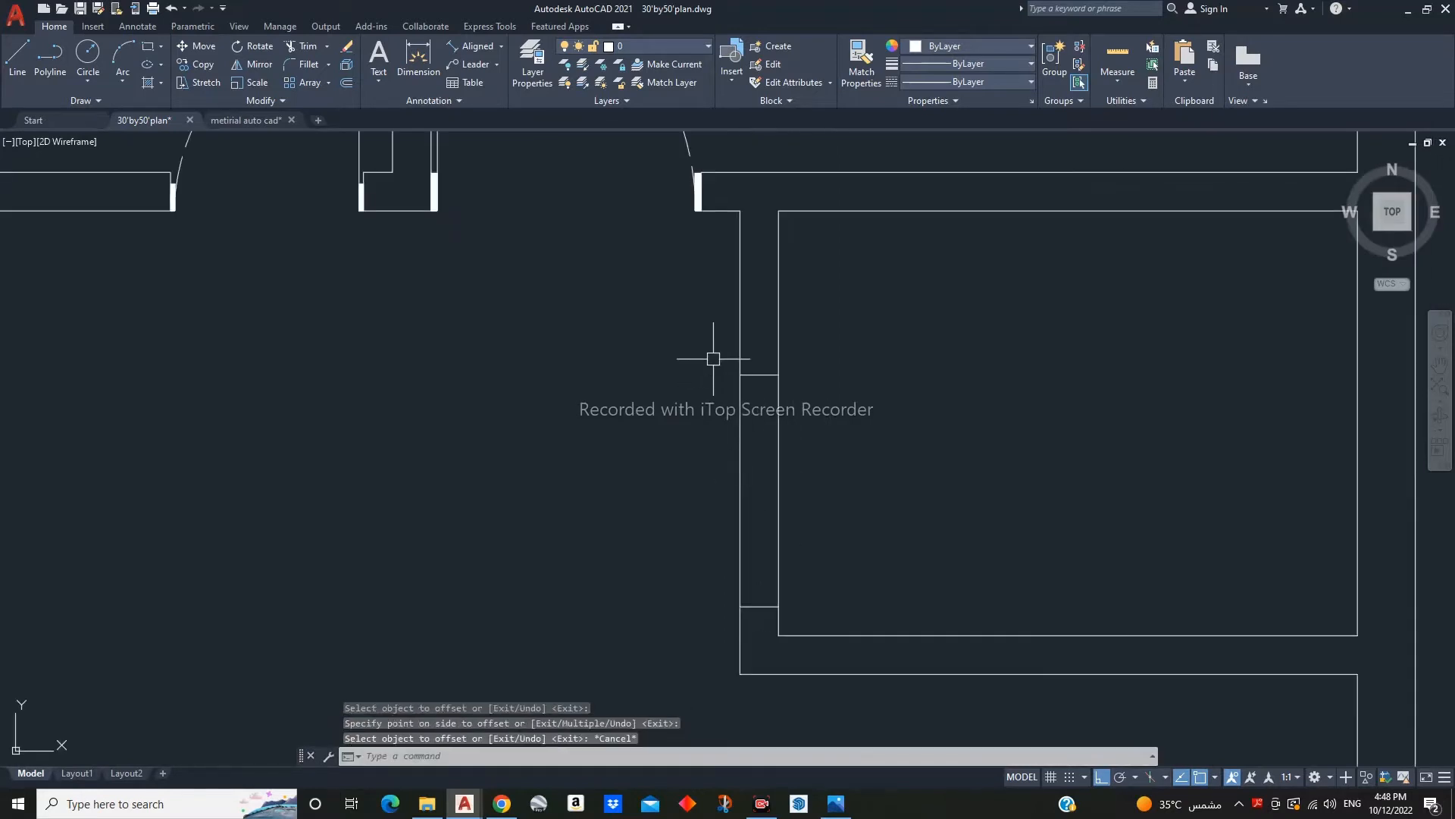
- Move the upper jamb line 6" down and trim the wall lines between the two jambs to open the doorway
type("m")
key("Return")
left_click(819, 404)
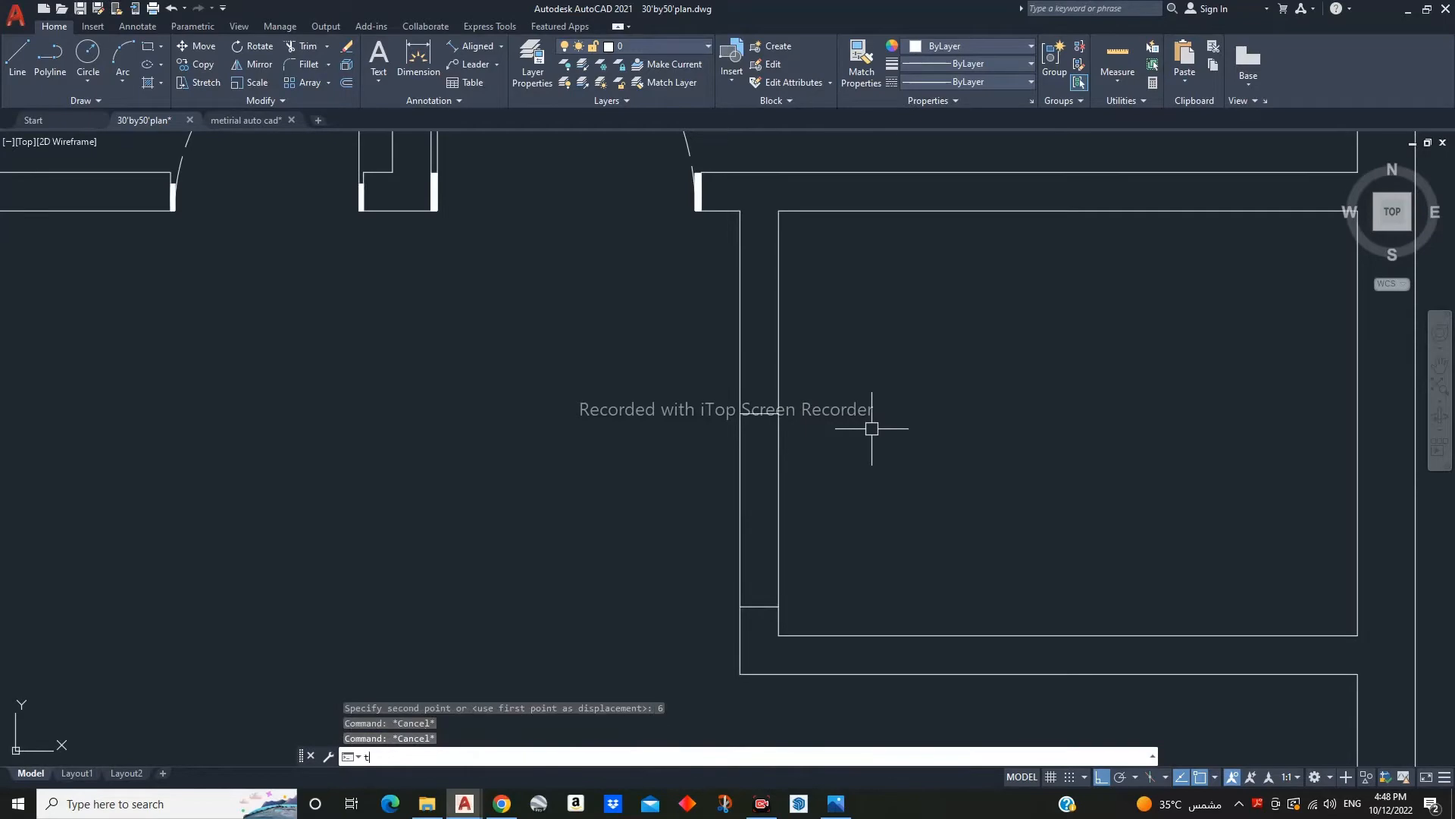
key("Escape")
scroll(666, 559, "down", 4)
scroll(957, 358, "up", 5)
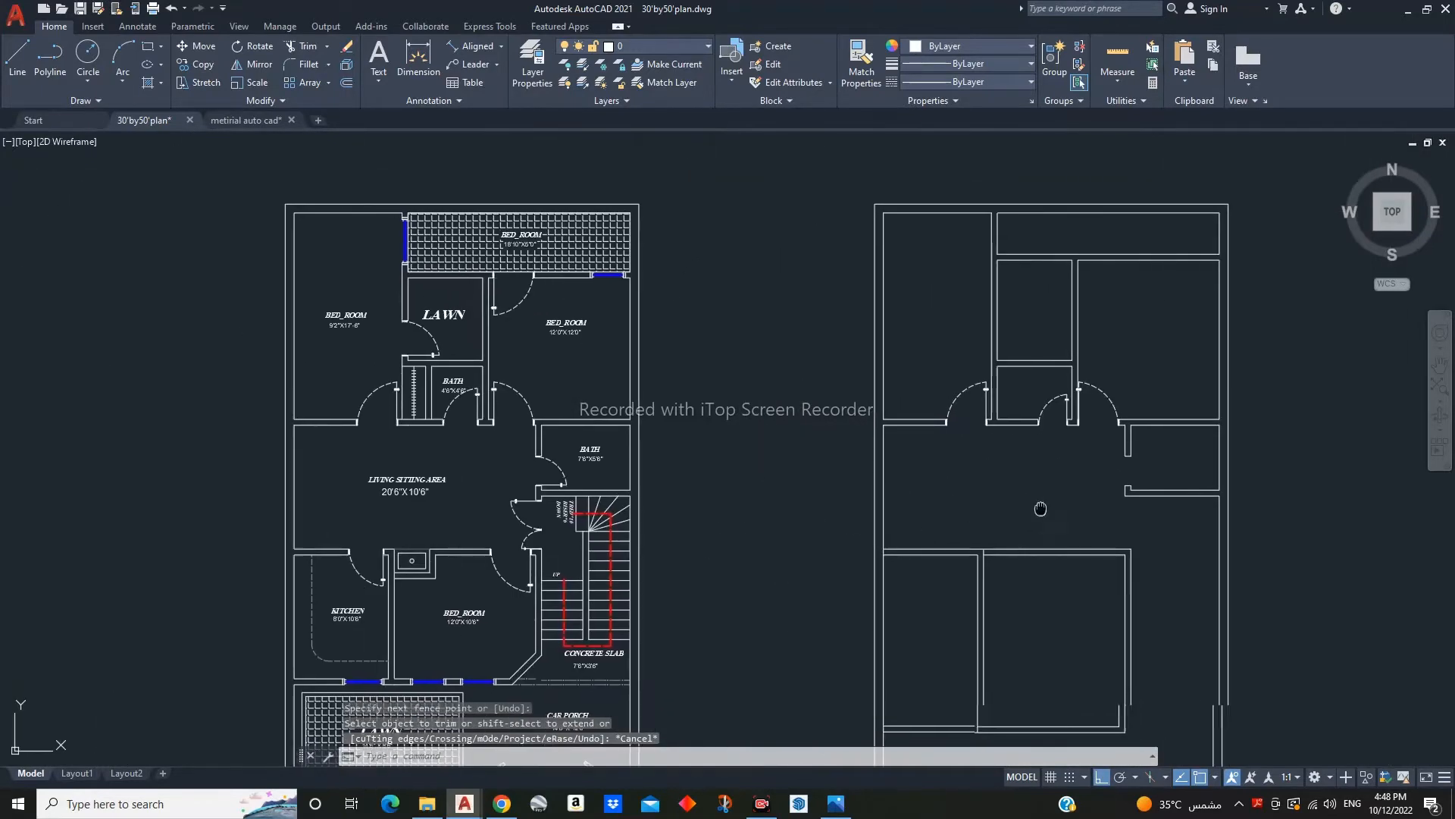
- Copy the small bath door into the living area near the new east bath opening
type("co")
key("Return")
left_click(946, 462)
scroll(945, 462, "down", 3)
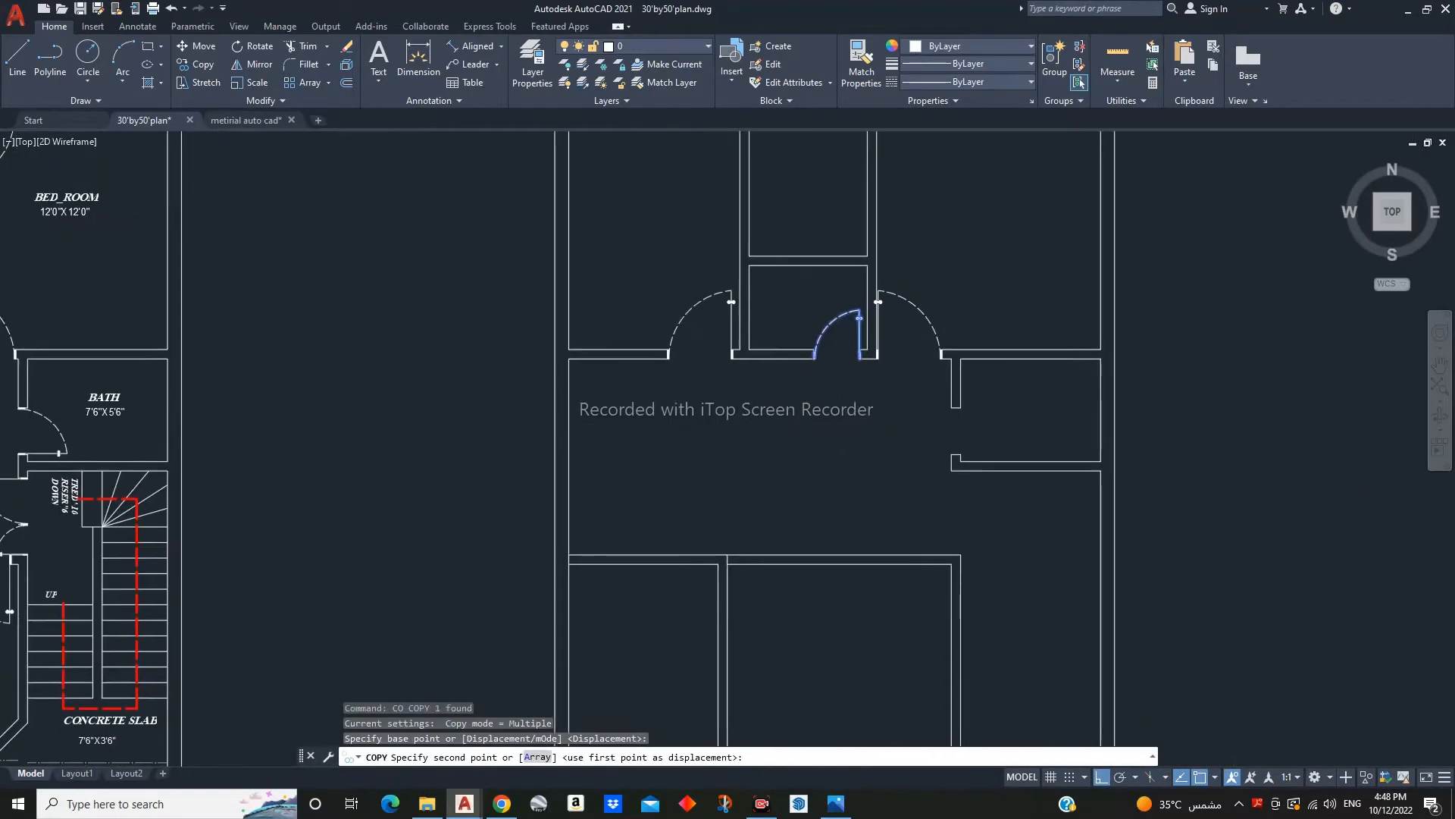
left_click(839, 451)
key("Escape")
- Rotate the copied door a quarter turn clockwise so its leaf points right
left_click(894, 437)
left_click(840, 474)
left_click(865, 479)
left_click(868, 491)
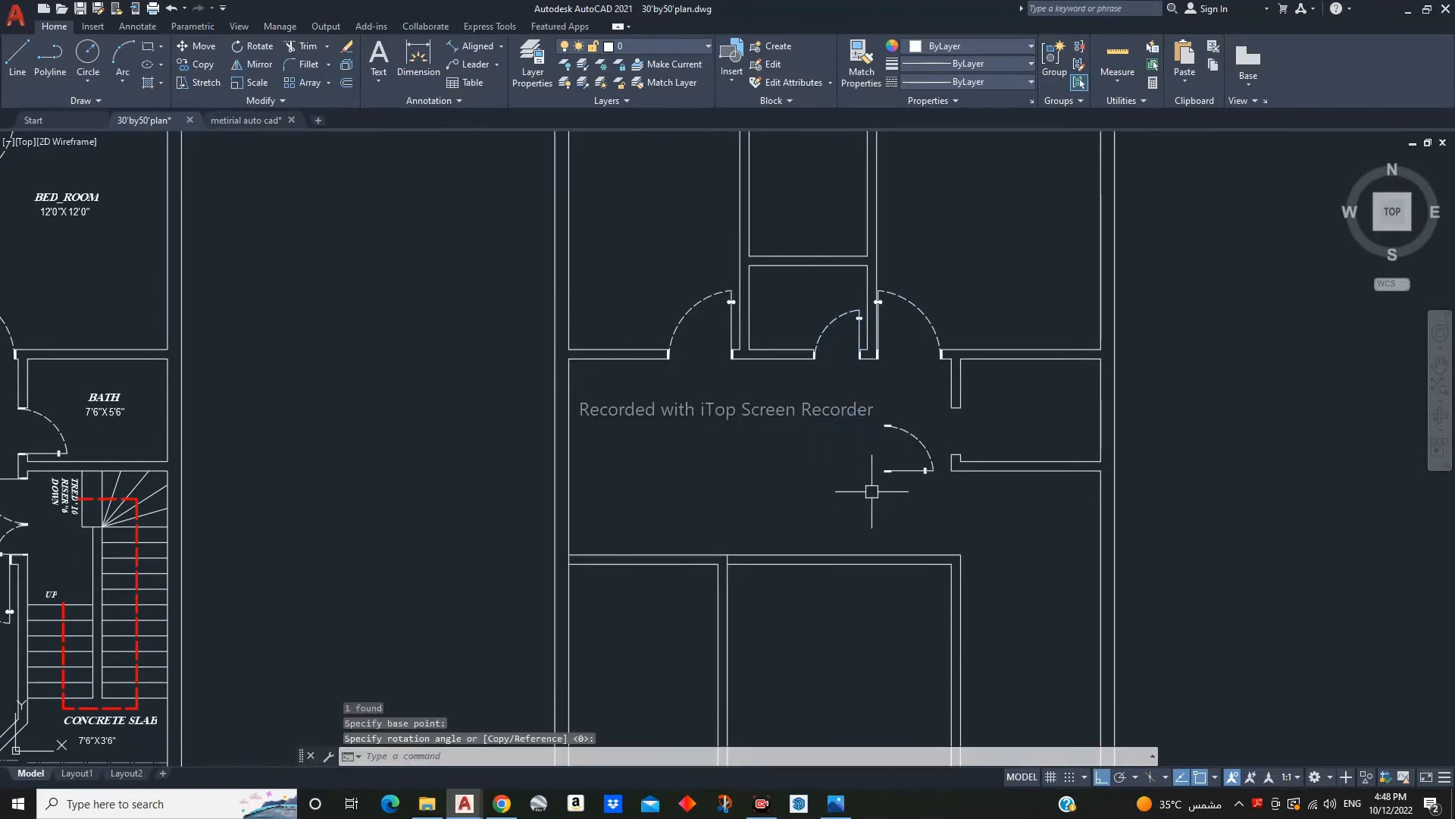
- Move the rotated door by its lower jamb corner into the opening in the east bath's left wall
scroll(907, 492, "up", 2)
left_click(897, 471)
left_click(872, 437)
type("m")
key("Return")
scroll(885, 465, "up", 10)
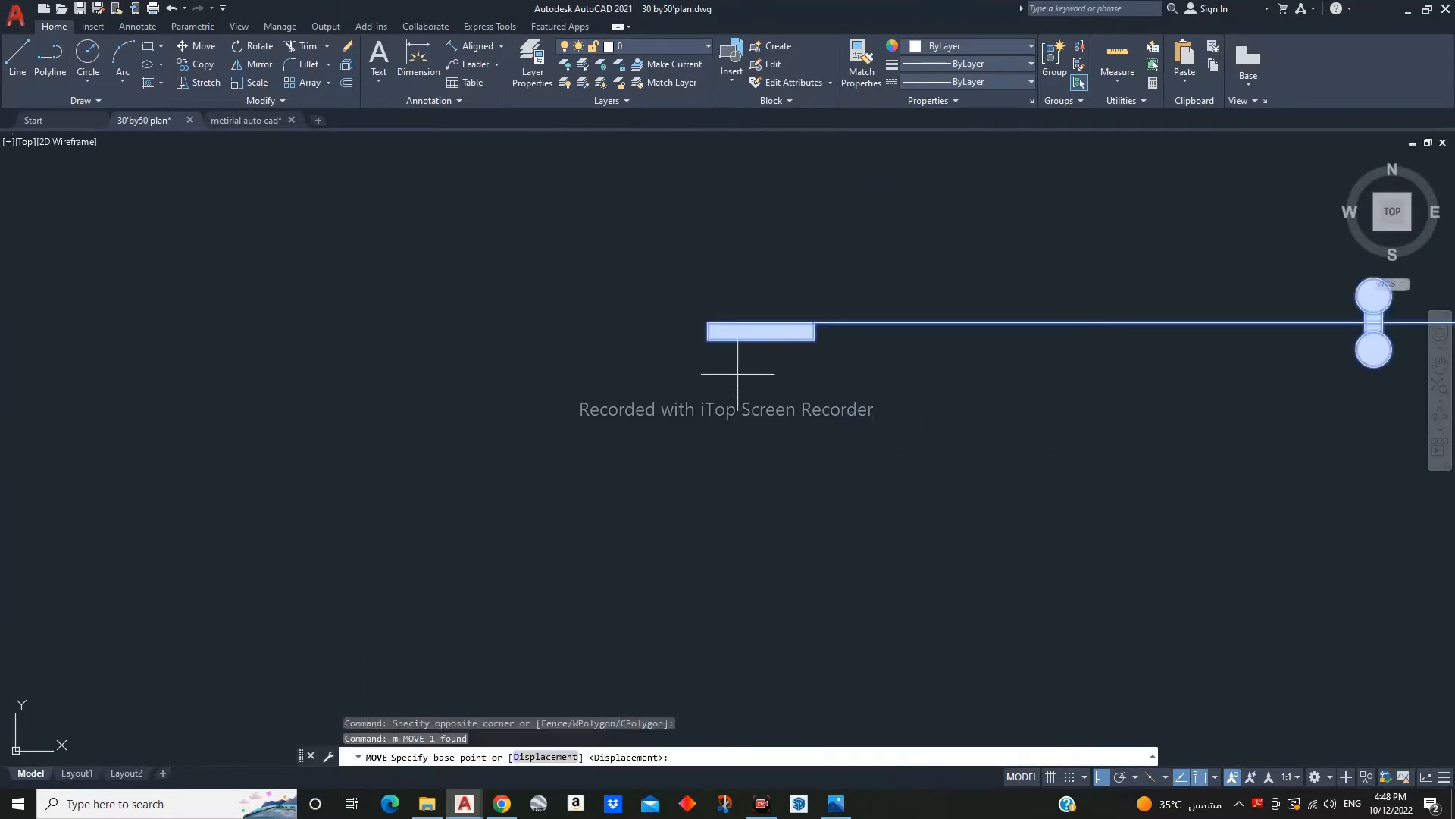
left_click(704, 344)
scroll(760, 444, "down", 6)
middle_click_drag(879, 515, 588, 601)
left_click(671, 440)
scroll(702, 500, "down", 8)
middle_click_drag(665, 542, 1030, 491)
key("Escape")
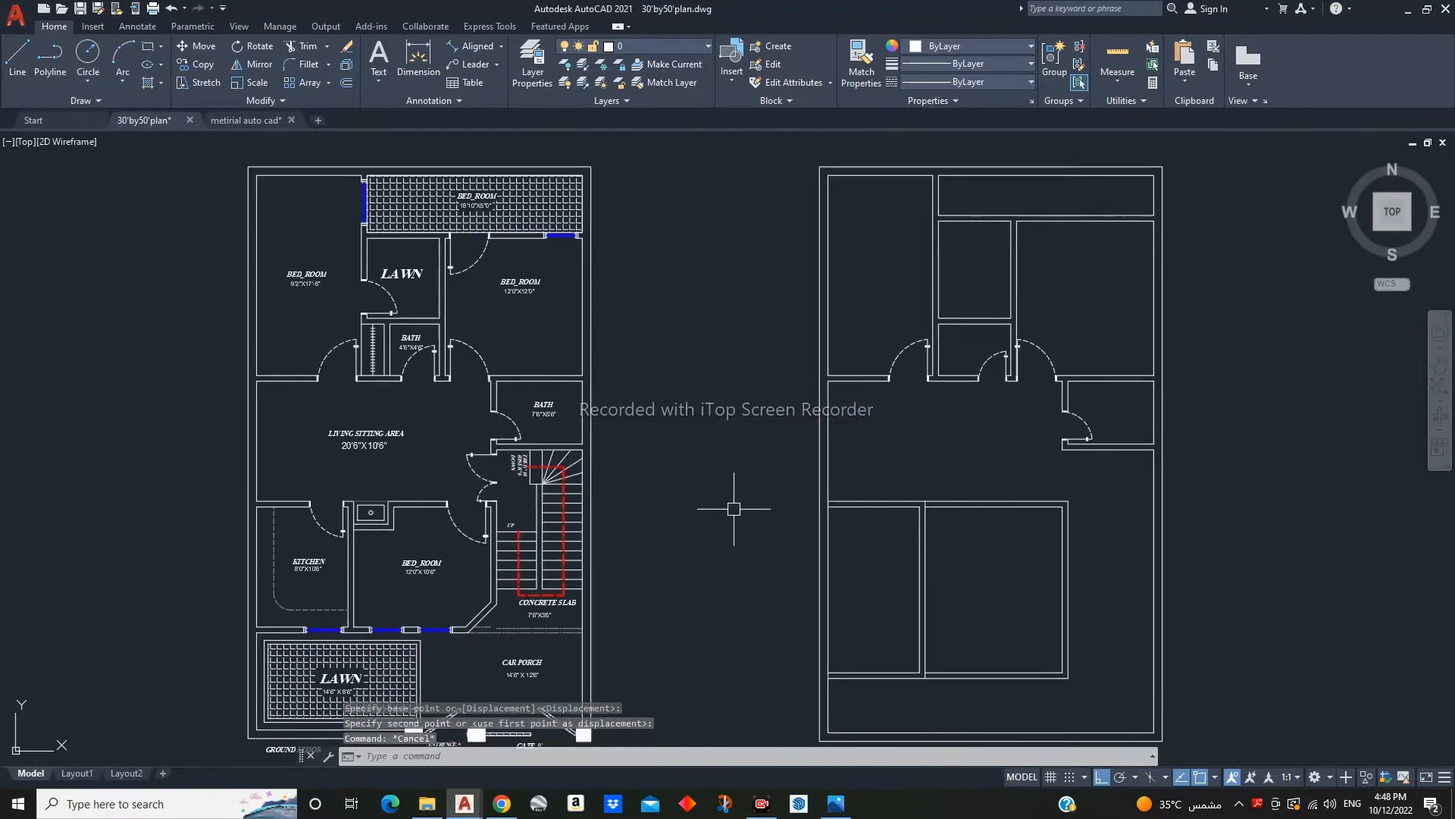
- Draw a short line across the left bedroom's right wall, level with the lower inner corner of the room above the small bath
middle_click_drag(769, 483, 912, 484)
key("Escape")
mouse_move(1345, 410)
middle_mouse_down()
mouse_move(1205, 451)
mouse_move(1124, 513)
mouse_move(1166, 496)
middle_mouse_up()
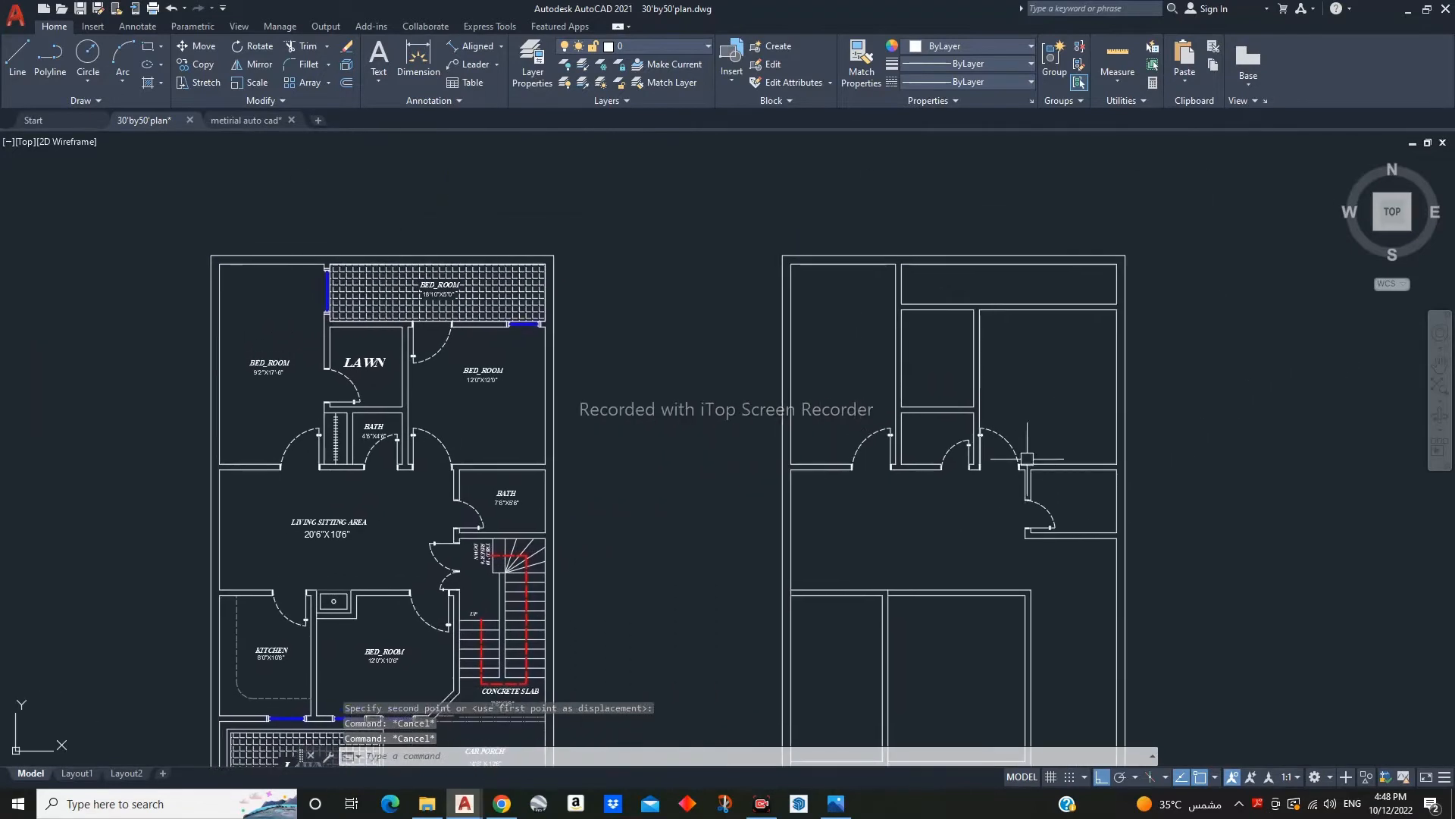
mouse_move(1027, 458)
middle_mouse_down()
mouse_move(1056, 357)
mouse_move(991, 397)
middle_mouse_up()
type("l")
key("Return")
scroll(907, 380, "up", 5)
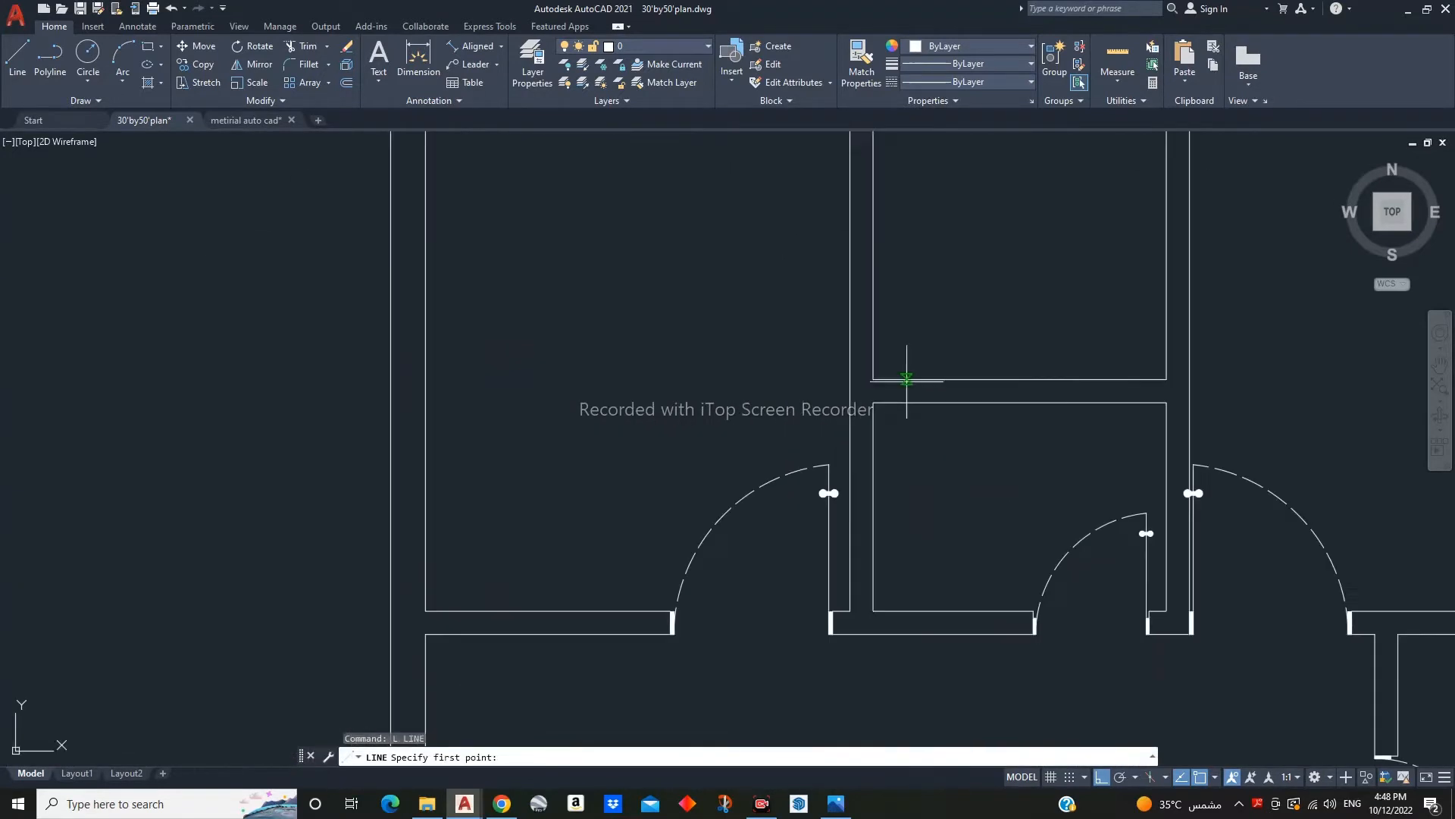
key("Escape")
scroll(869, 378, "up", 5)
- Move the new jamb line slightly up from the corner and offset it 3'6" upward along the wall
left_click(864, 377)
type("m")
key("Return")
middle_click_drag(1010, 283, 1003, 380)
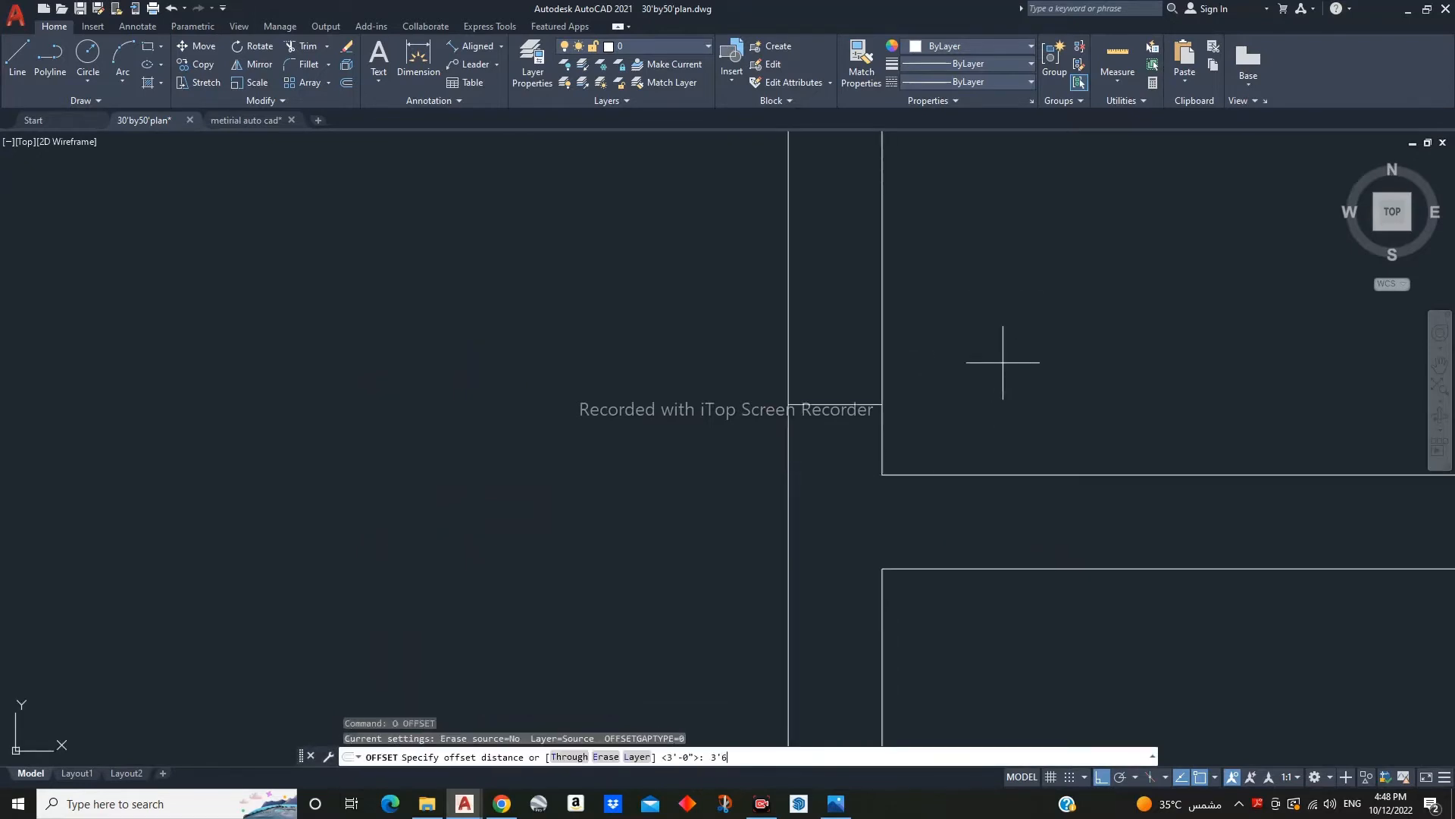
left_click(847, 390)
key("Escape")
scroll(841, 413, "down", 4)
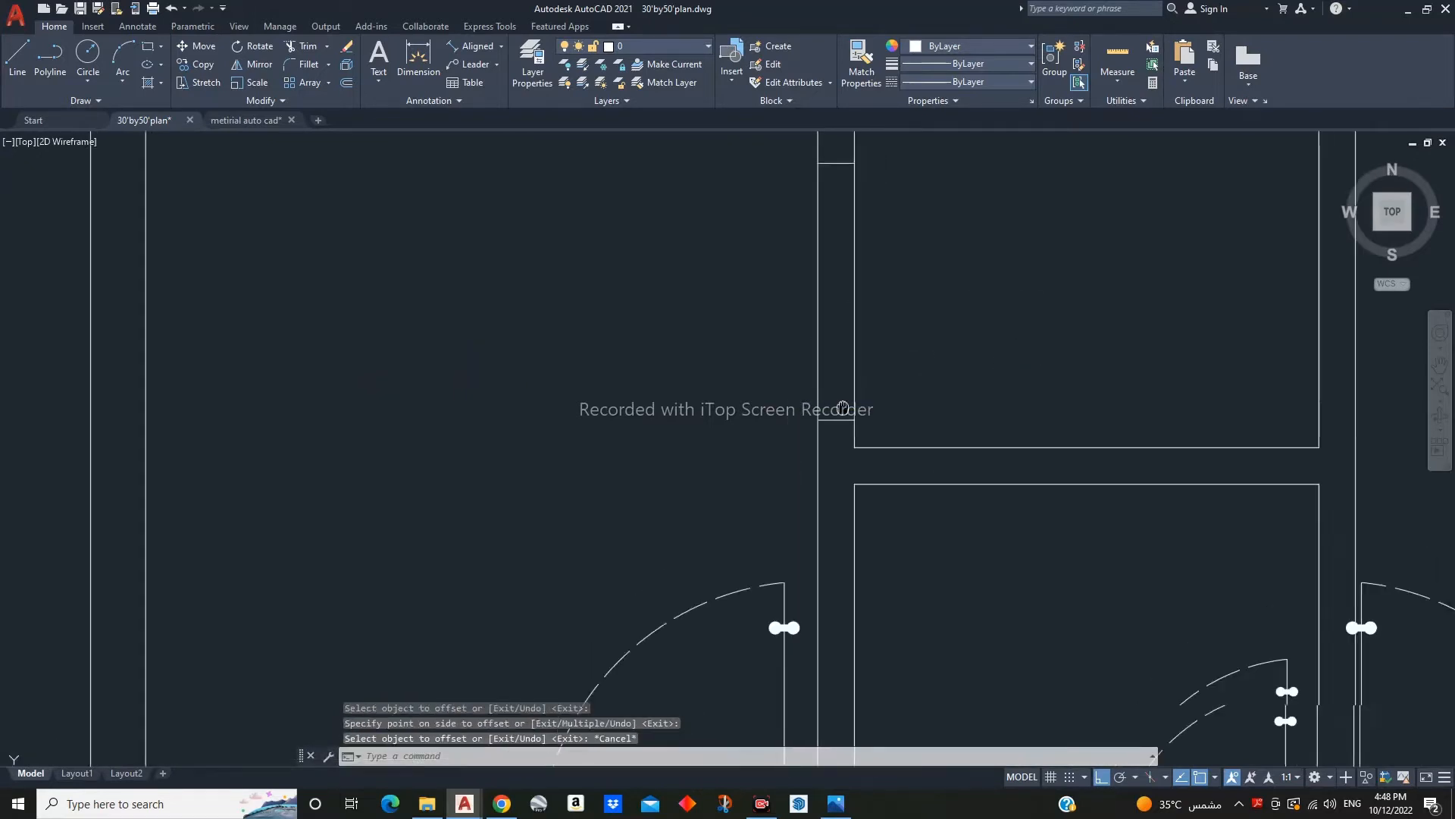
- Trim both wall lines between the two jamb lines to open the doorway into the left bedroom
middle_click_drag(844, 404, 844, 586)
type("tr")
key("Return")
left_click_drag(879, 515, 786, 508)
scroll(933, 489, "down", 4)
middle_click_drag(934, 489, 923, 507)
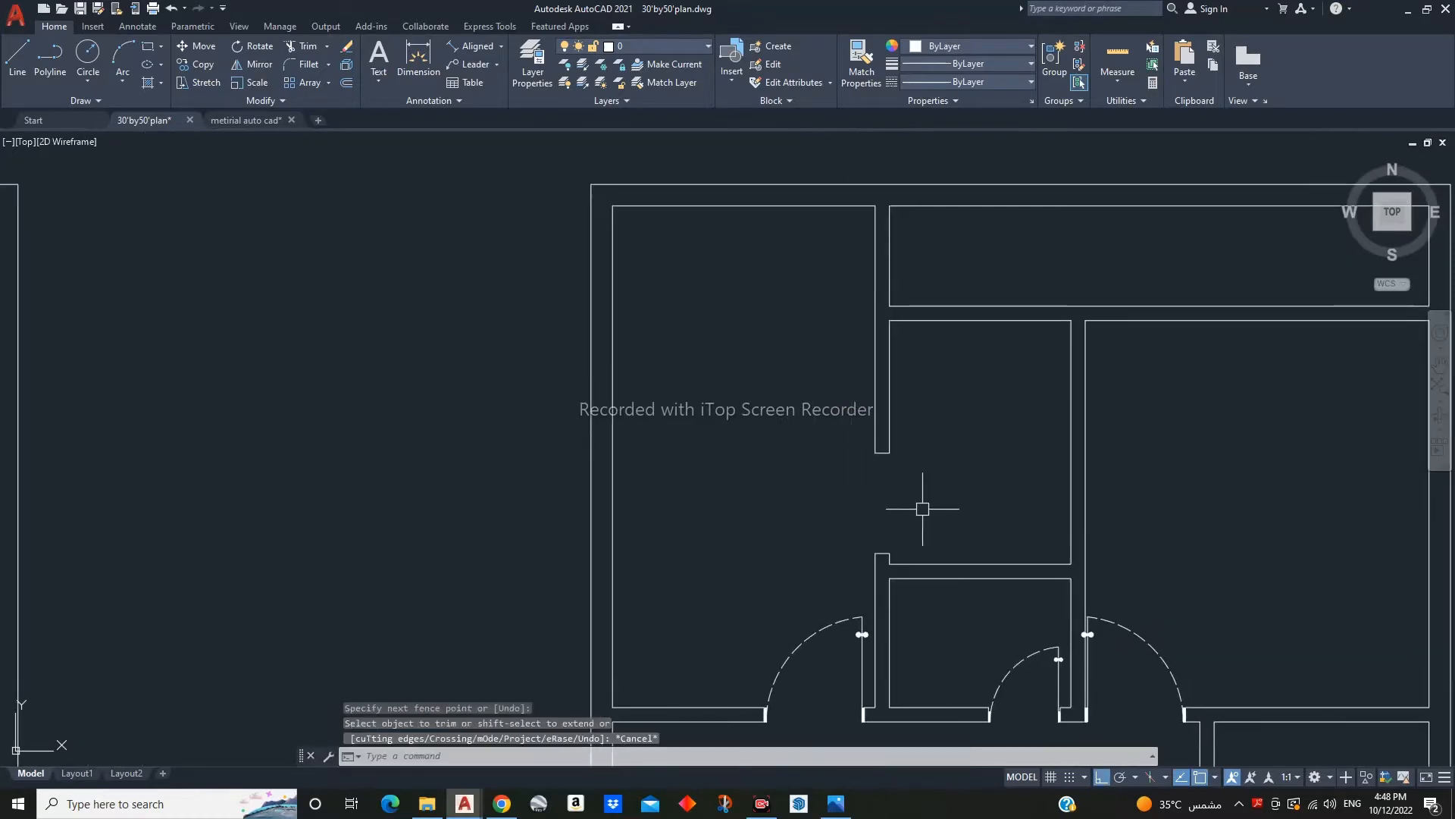
- Change the LAWN label of the small room above the bath in the finished plan to Dress
type("m")
key("Return")
scroll(890, 524, "down", 4)
middle_click_drag(369, 491, 601, 370)
scroll(601, 370, "up", 6)
key("Escape")
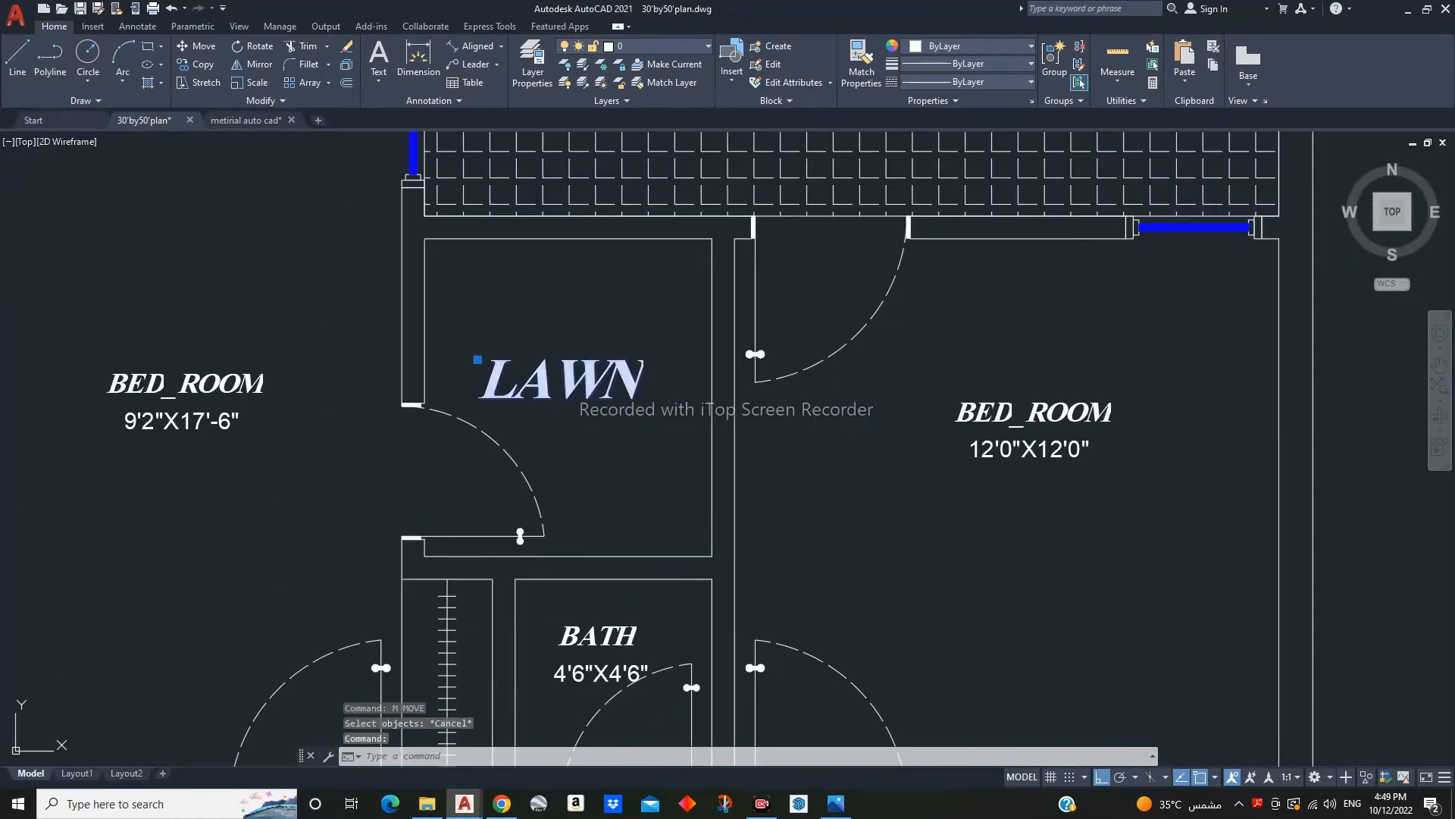
double_click(601, 379)
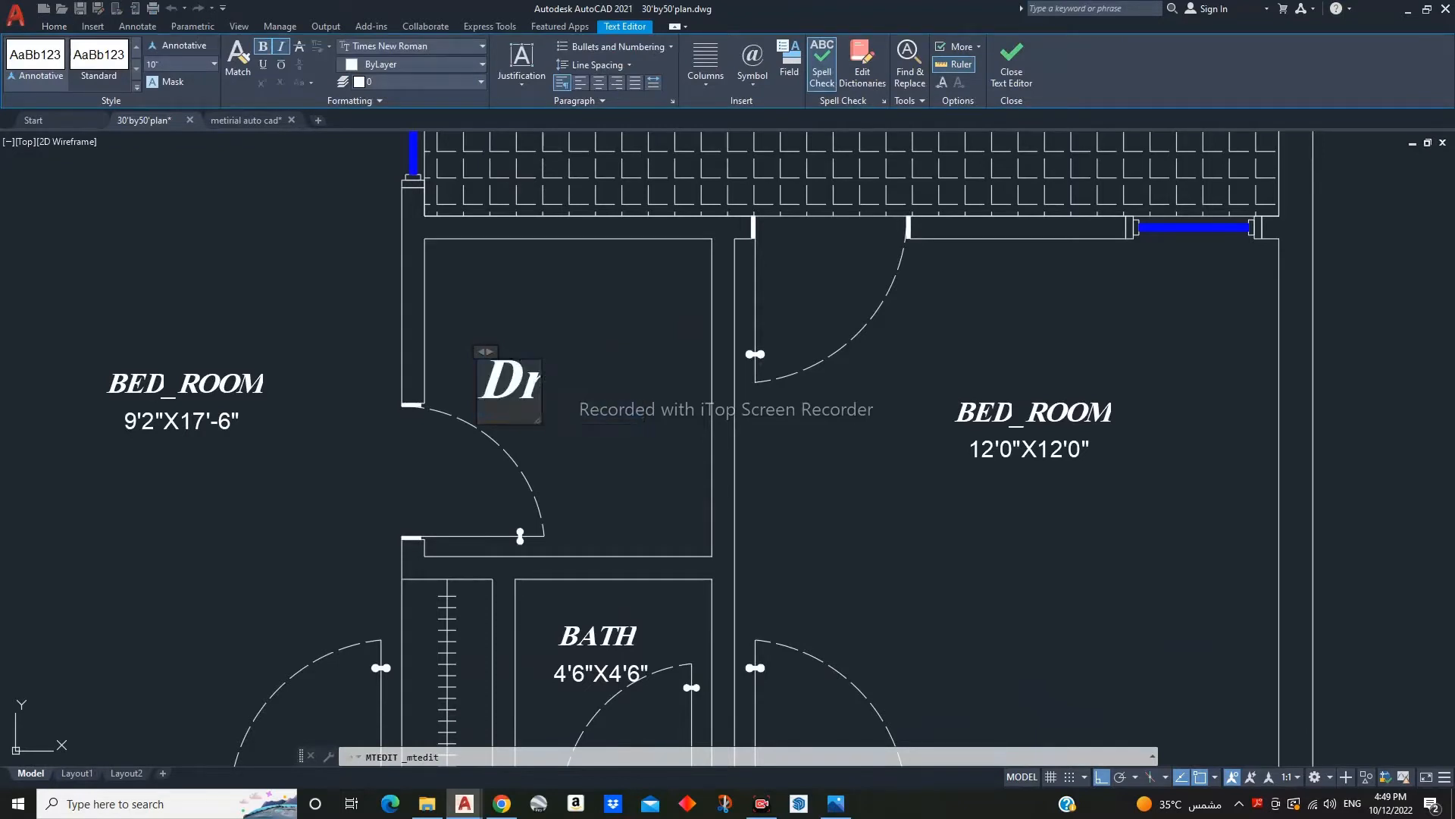
key("Escape")
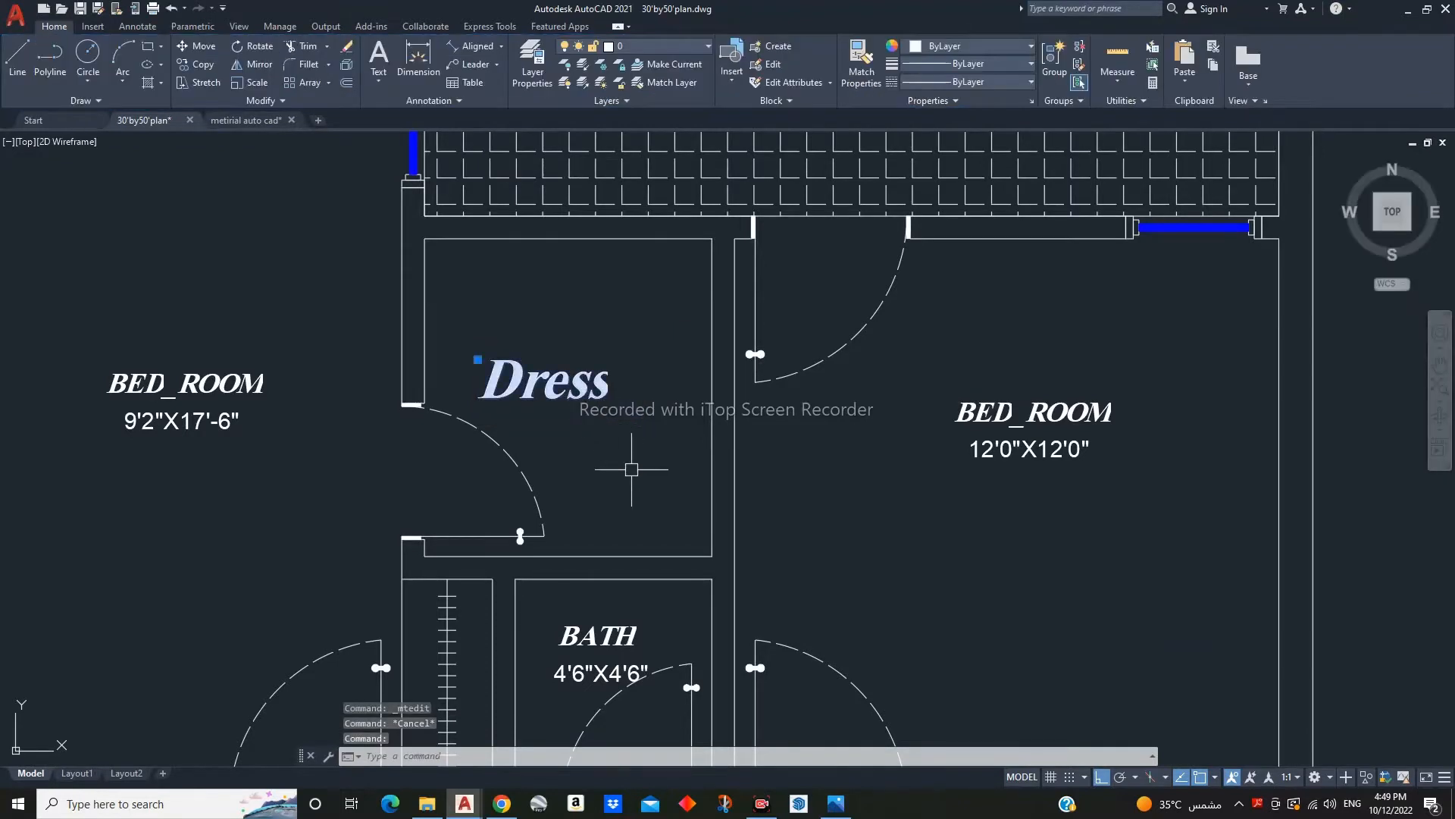
- Move the Dress label to the middle of its room in the finished plan
key("m")
key("Return")
left_click(625, 462)
left_click(664, 455)
left_click(598, 364)
key("m")
key("Return")
left_click(598, 483)
left_click(598, 430)
scroll(599, 433, "down", 5)
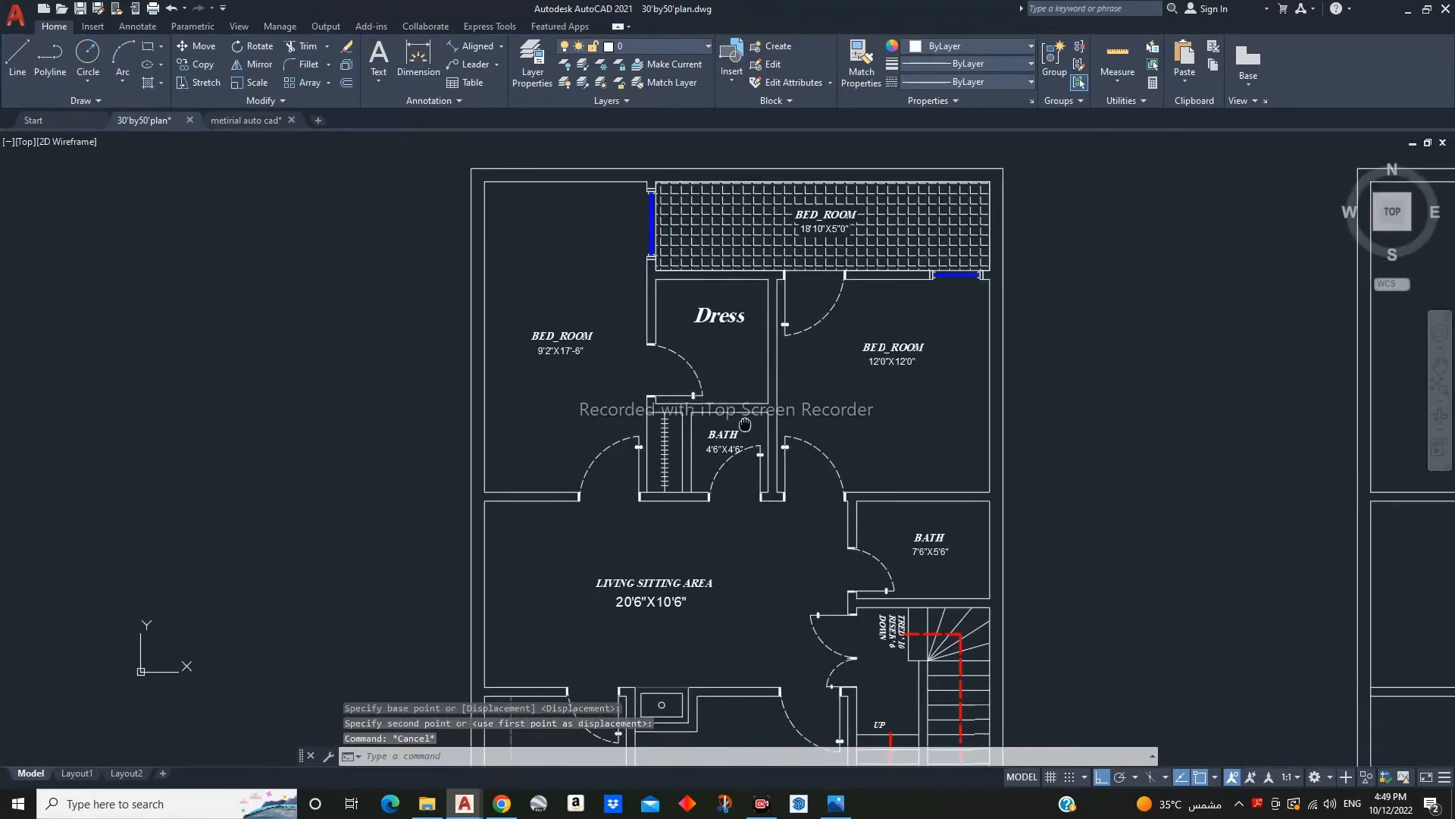
key("Escape")
- Copy the Dress label into the matching room of the second plan
middle_click_drag(745, 424, 317, 447)
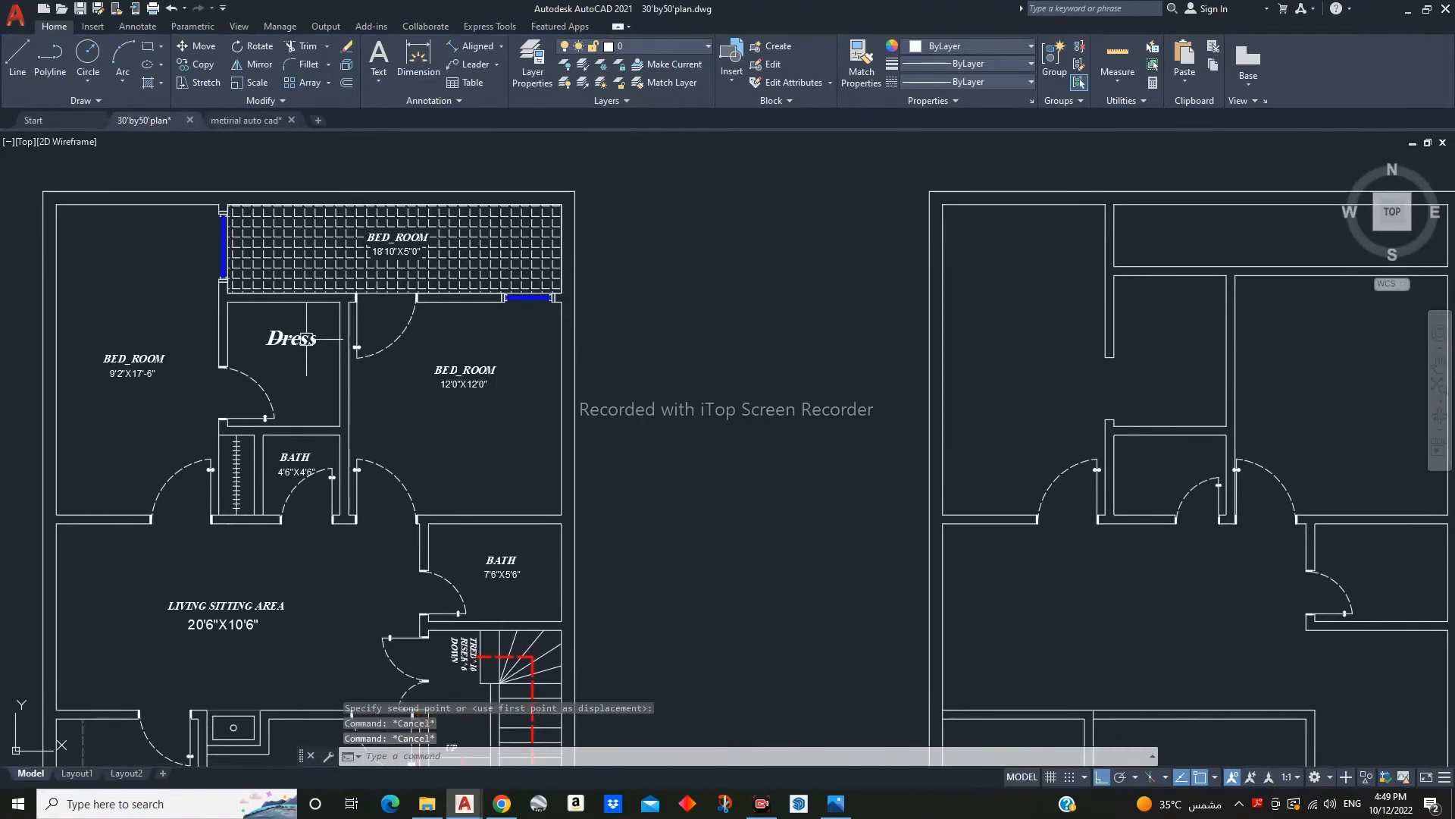
left_click(306, 338)
type("co")
key("Return")
left_click(268, 344)
middle_click_drag(1238, 389, 776, 380)
left_click(748, 451)
key("Escape")
key("Escape")
scroll(775, 377, "down", 2)
middle_click_drag(770, 441, 914, 398)
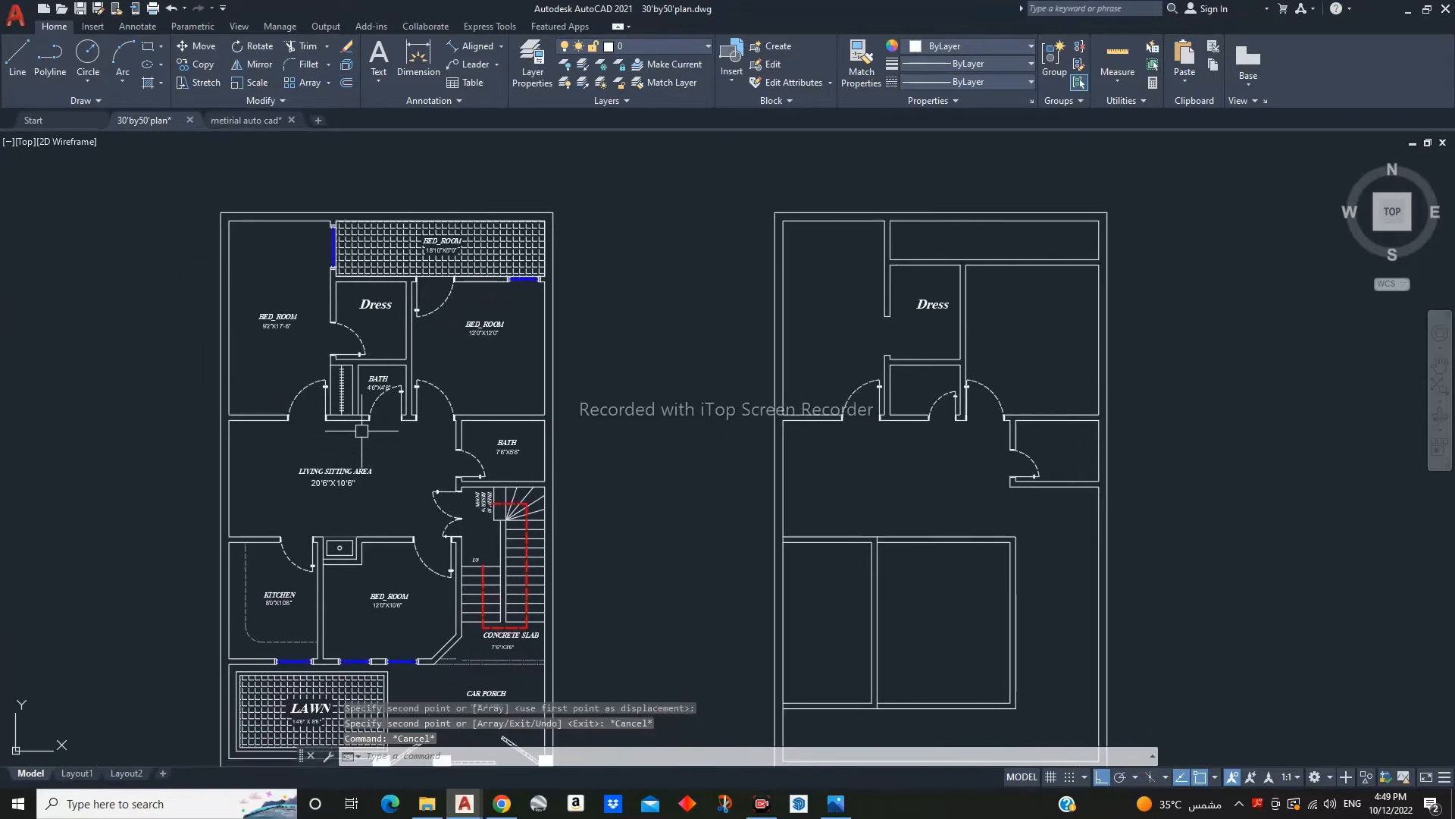
- Draw a short line across the right bedroom's upper wall at the room's upper right inner corner
middle_click_drag(625, 560, 653, 515)
scroll(933, 442, "up", 6)
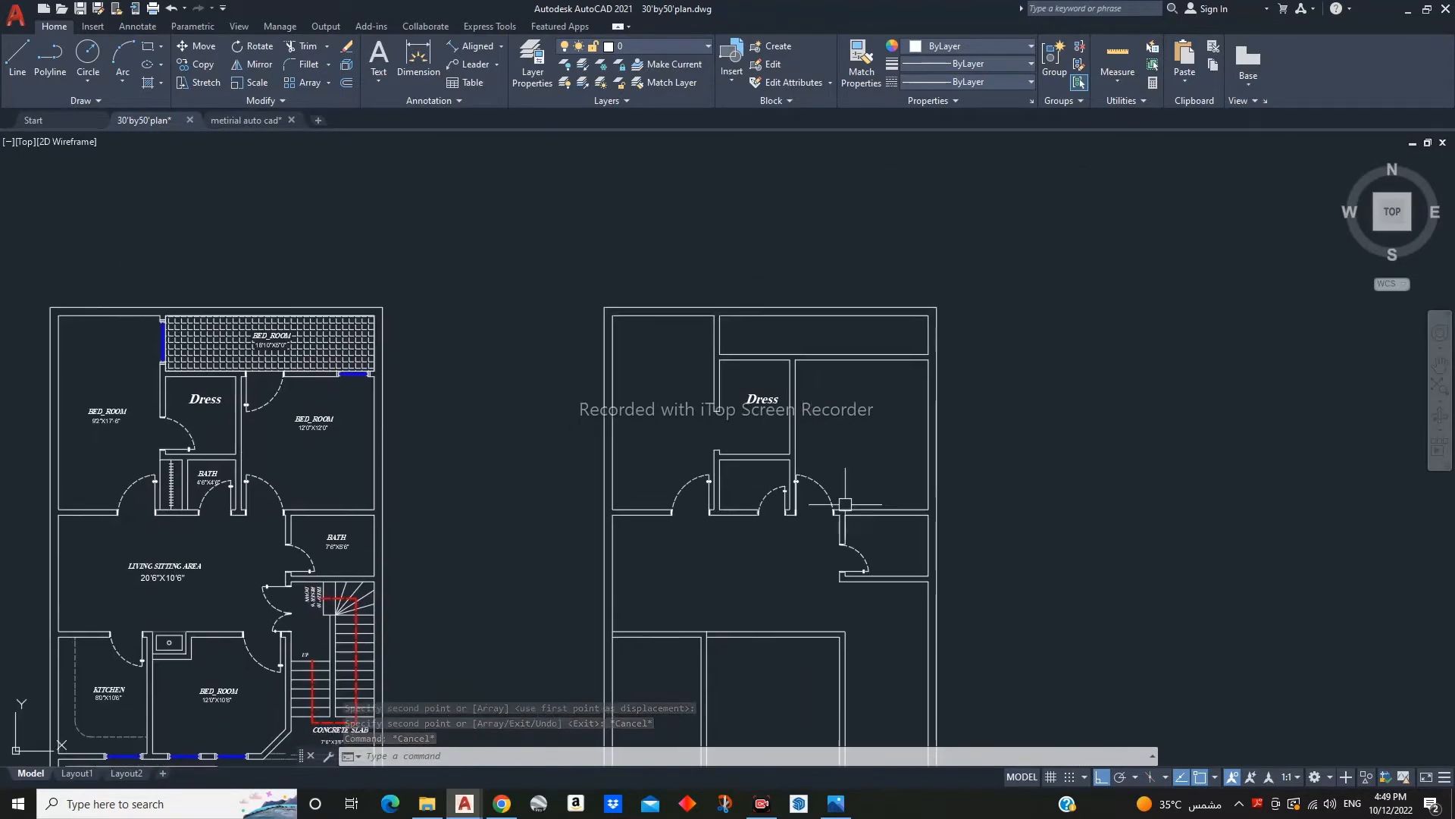
middle_click_drag(884, 426, 880, 504)
type("l")
key("Return")
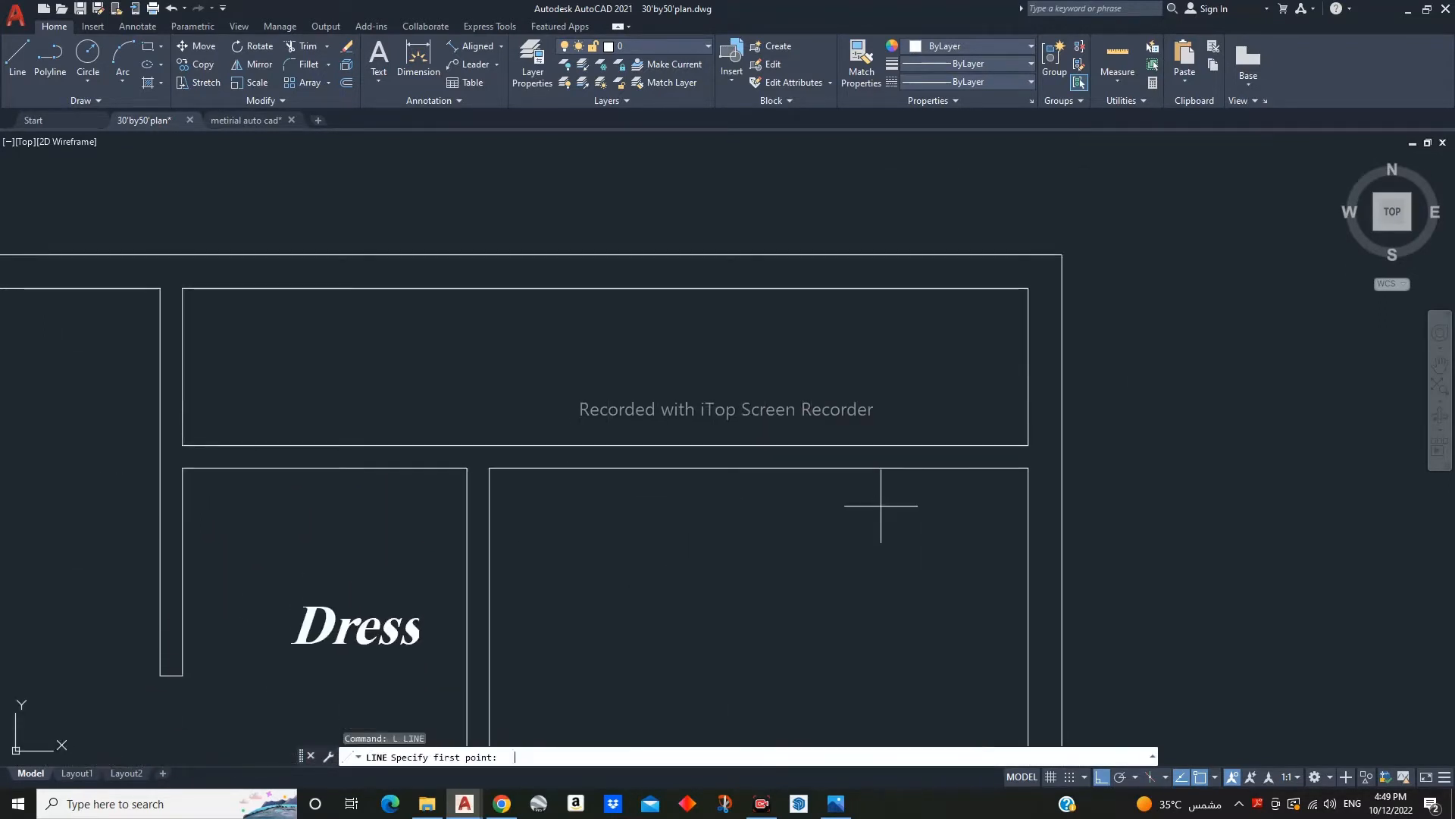
key("Escape")
- Move the short line along the upper wall to the right bedroom's upper left inner corner
left_click(1029, 455)
scroll(900, 532, "down", 2)
middle_click_drag(897, 535, 831, 388)
type("m")
key("Return")
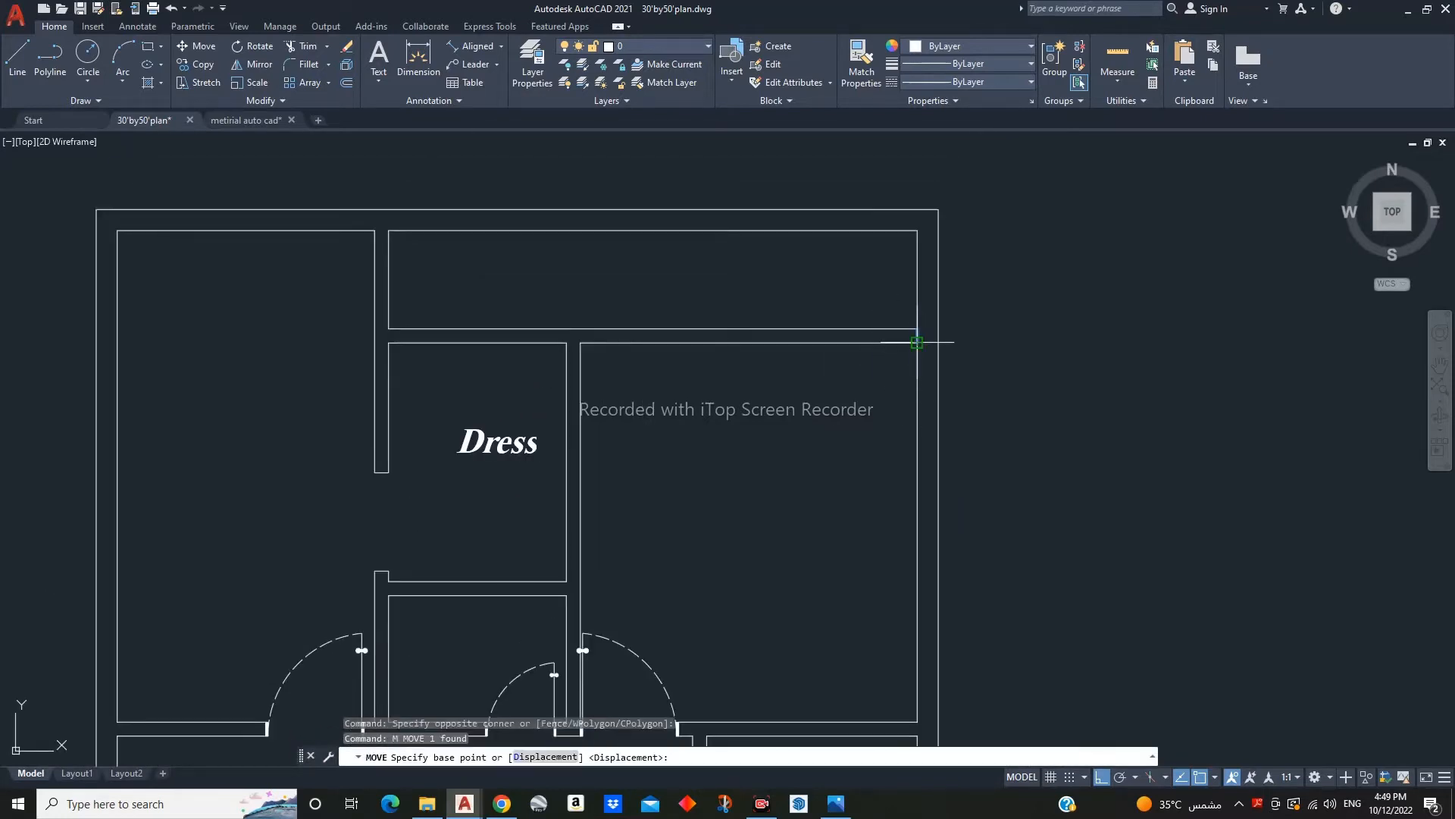
key("Escape")
scroll(576, 312, "up", 3)
- Shift the short line a small distance right from the bedroom's upper left corner
left_click(570, 310)
left_click(592, 356)
type("m")
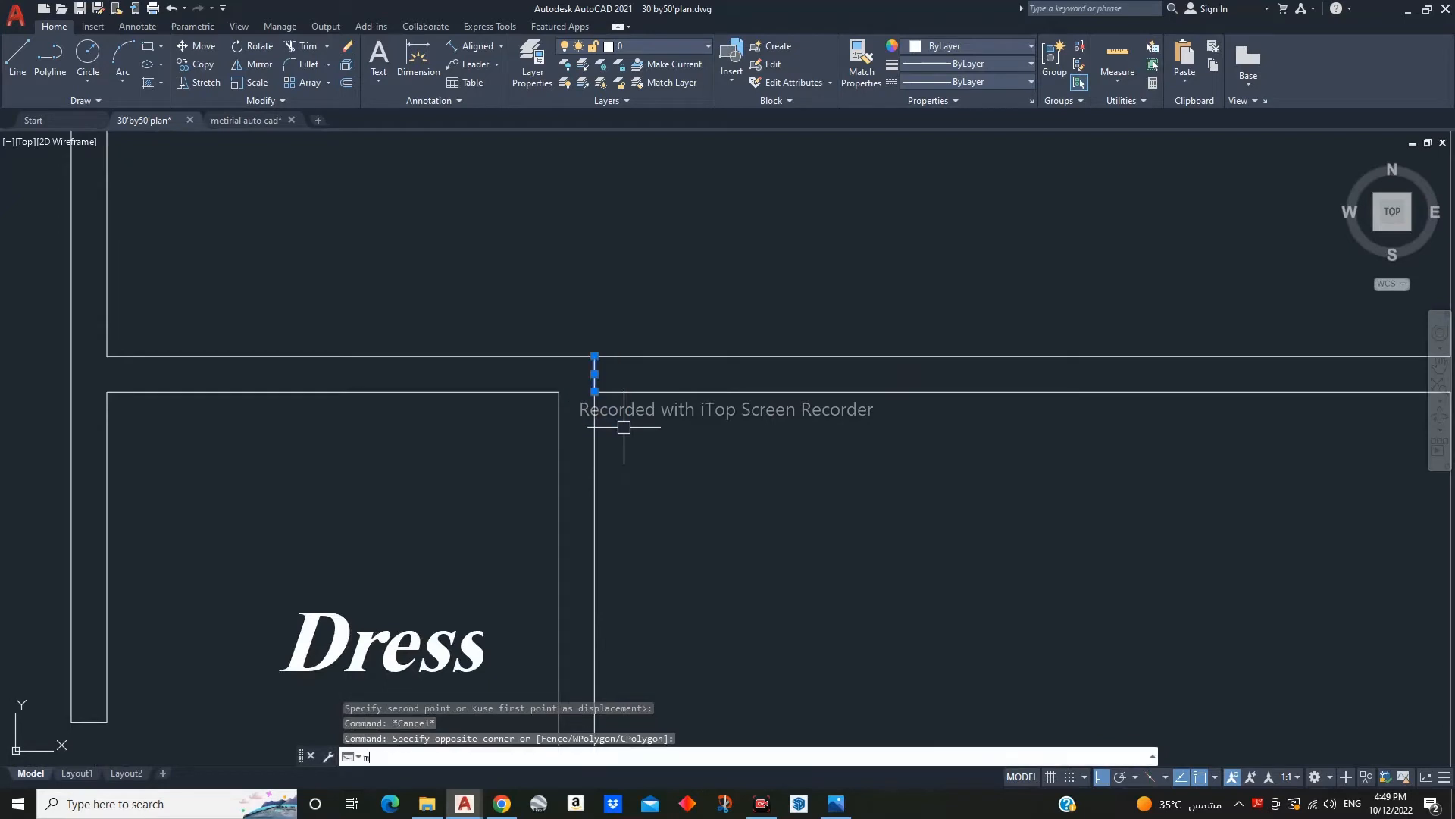
- Offset the jamb line to the right to mark the other end of the opening in the bedroom's upper wall
type("o")
key("Return")
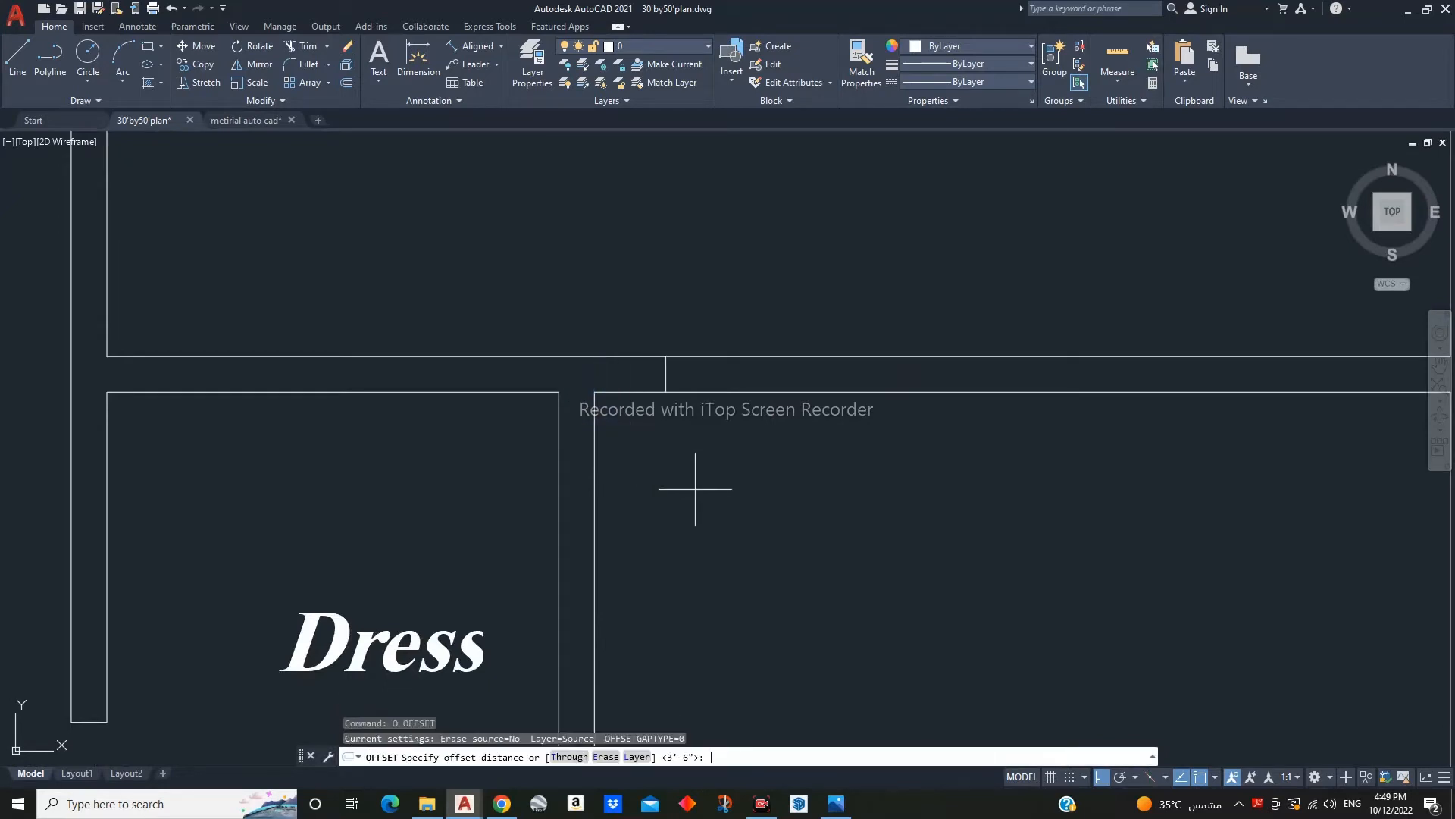
left_click(665, 371)
left_click(807, 388)
key("Escape")
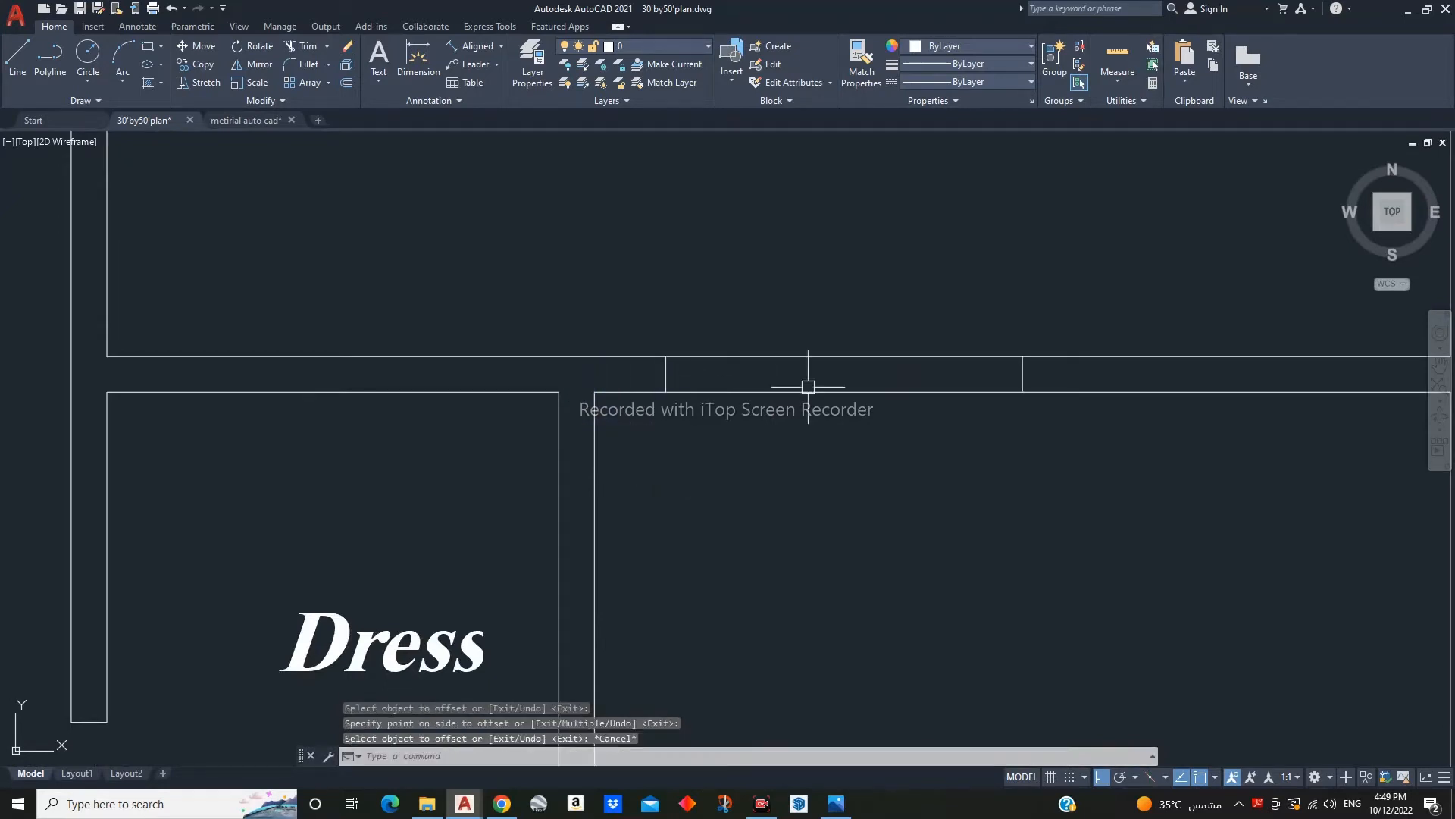
- Trim both lines of the right bedroom's upper wall between the two jamb lines
type("tr")
key("Return")
left_click(851, 291)
left_click(835, 455)
key("Escape")
scroll(840, 487, "down", 10)
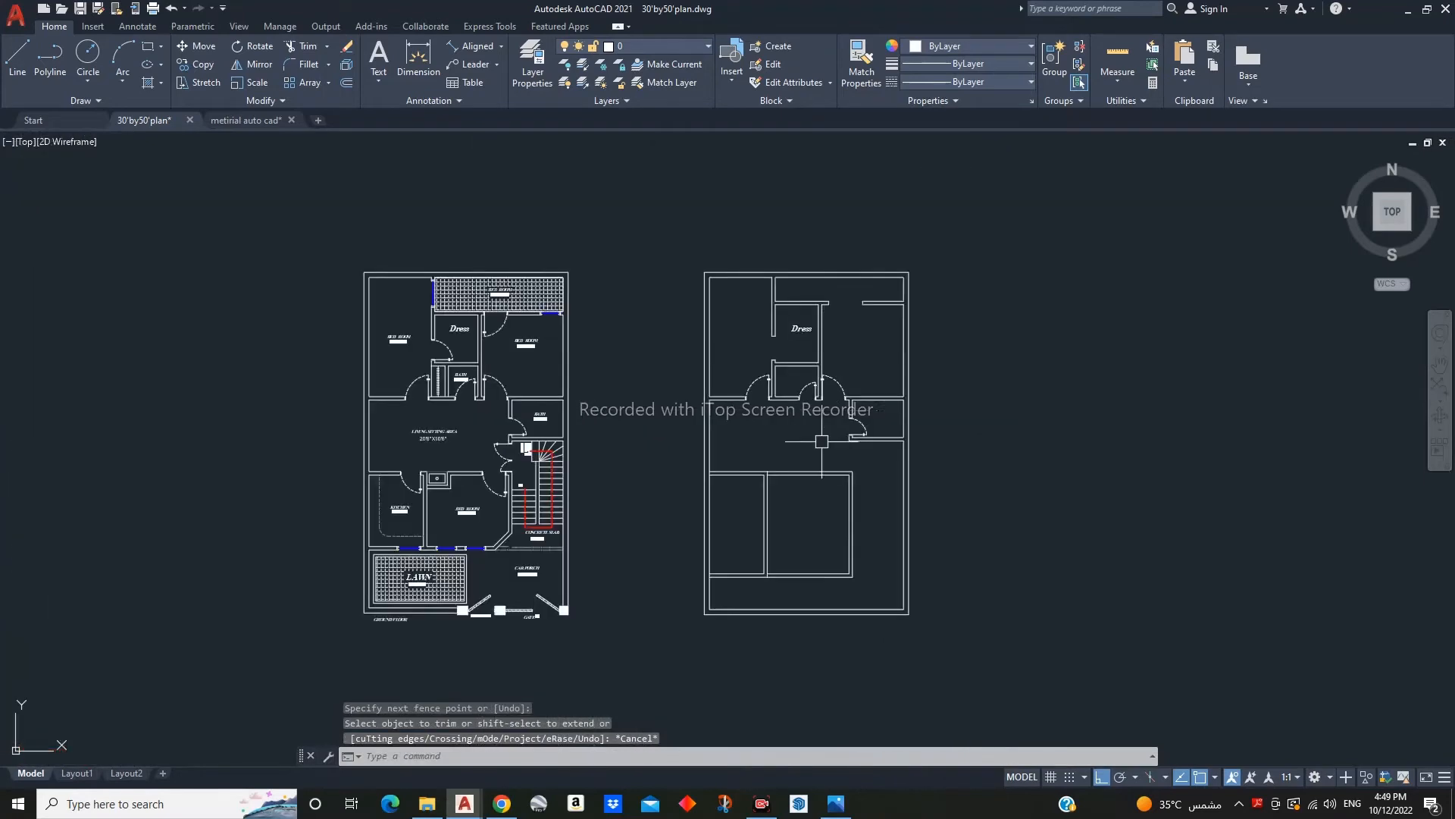
- Move the window beside the angled wall of the finished plan's lower bedroom to the right end of the second plan's new upper wall opening
middle_click_drag(453, 573, 543, 595)
scroll(543, 596, "up", 6)
scroll(592, 527, "up", 7)
middle_click_drag(592, 528, 621, 588)
left_click(714, 416)
left_click(685, 485)
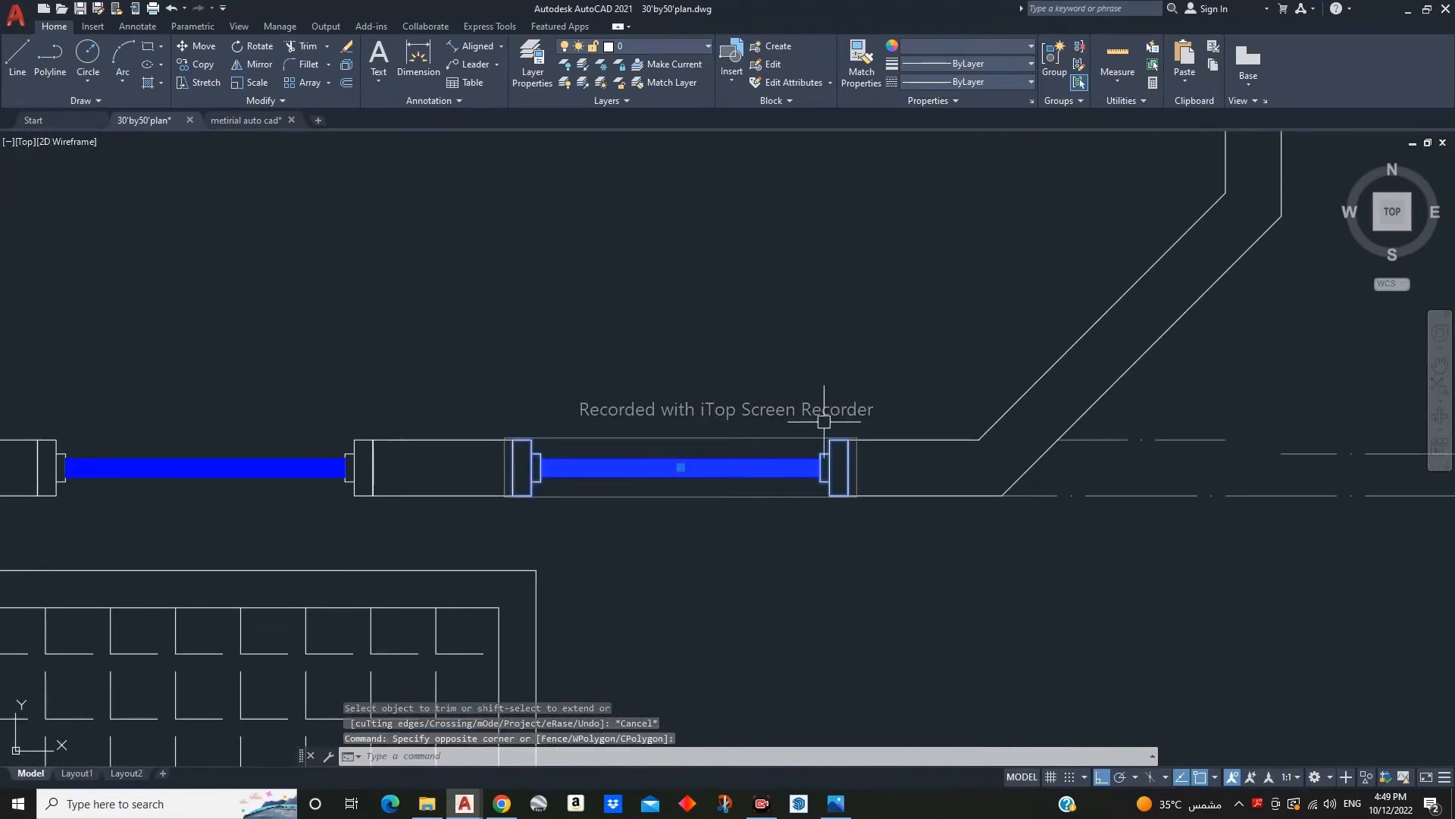
type("m")
key("Return")
left_click(838, 485)
scroll(845, 492, "down", 8)
scroll(744, 537, "up", 6)
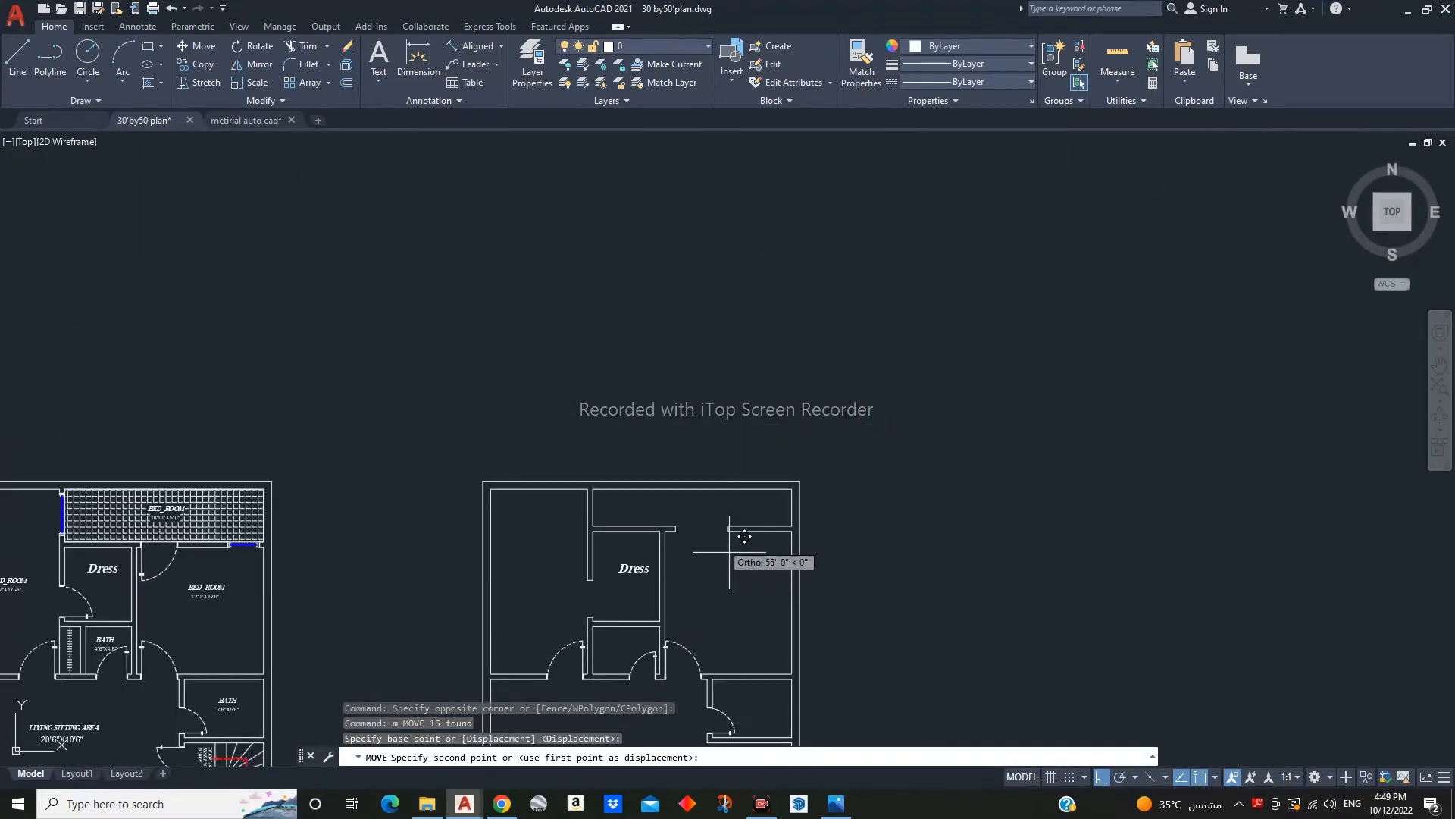
scroll(744, 536, "up", 5)
left_click(766, 543)
scroll(764, 506, "up", 3)
key("Escape")
- Explode the window placed in the right bedroom's upper wall opening into separate objects
left_click(723, 536)
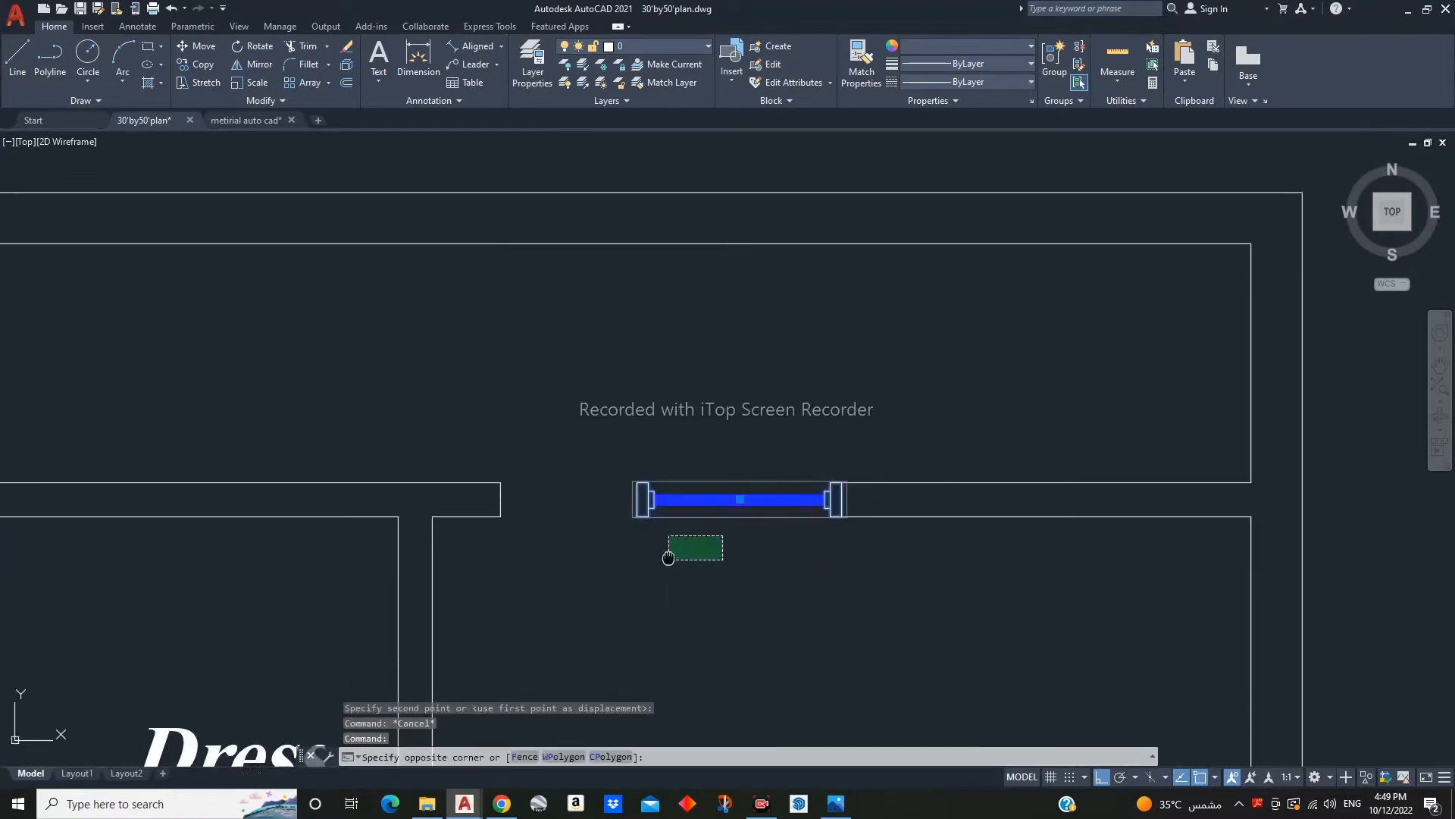
left_click(654, 551)
middle_click_drag(668, 557, 663, 545)
key("Escape")
left_click(697, 447)
left_click(667, 541)
type("x")
key("Return")
key("Escape")
left_click(640, 505)
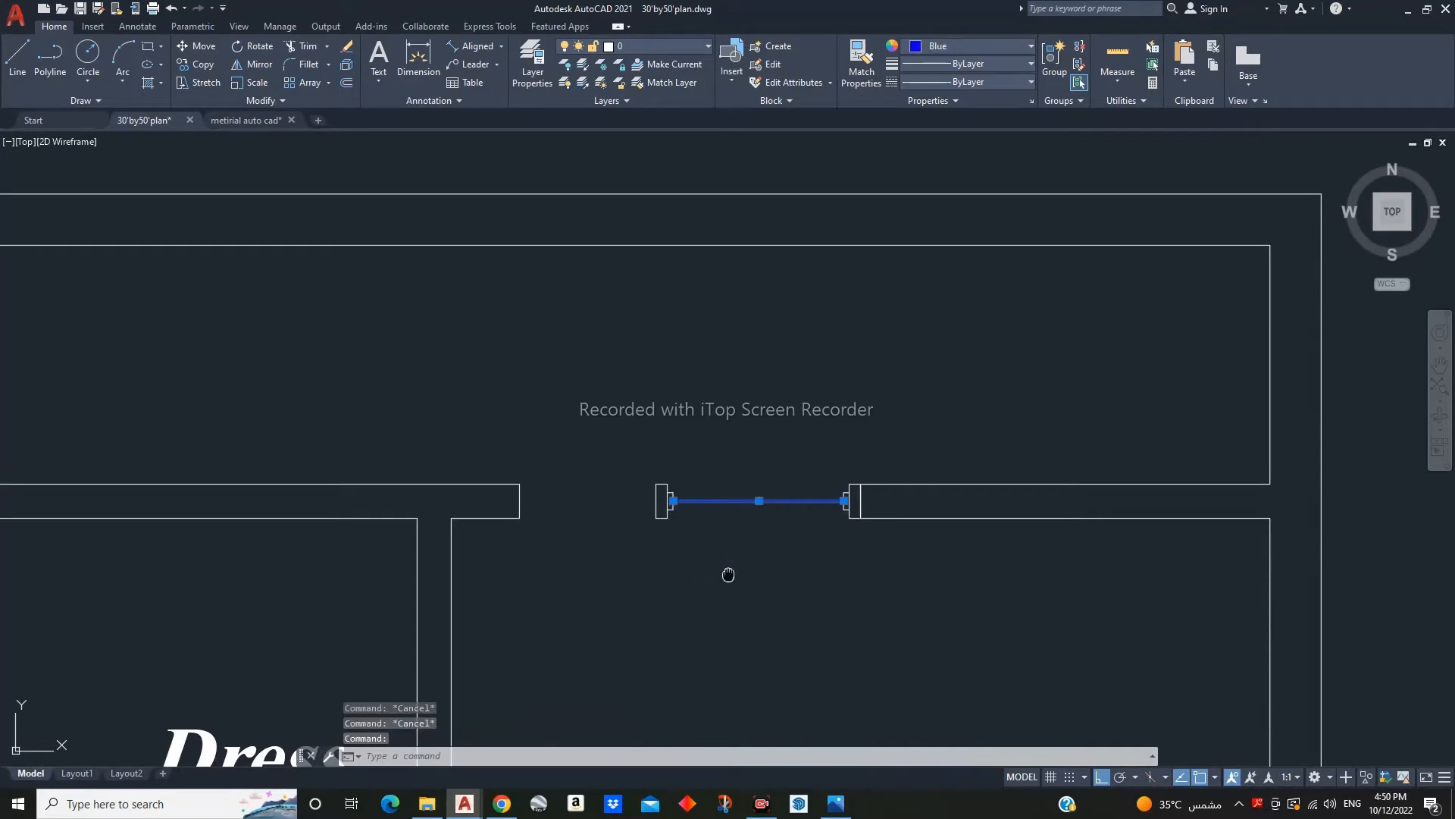
- Explode the window in the right bedroom's upper wall opening and erase its glass line and right jamb
scroll(693, 518, "up", 4)
key("Escape")
left_click(624, 474)
left_click(670, 604)
middle_click_drag(641, 620, 690, 606)
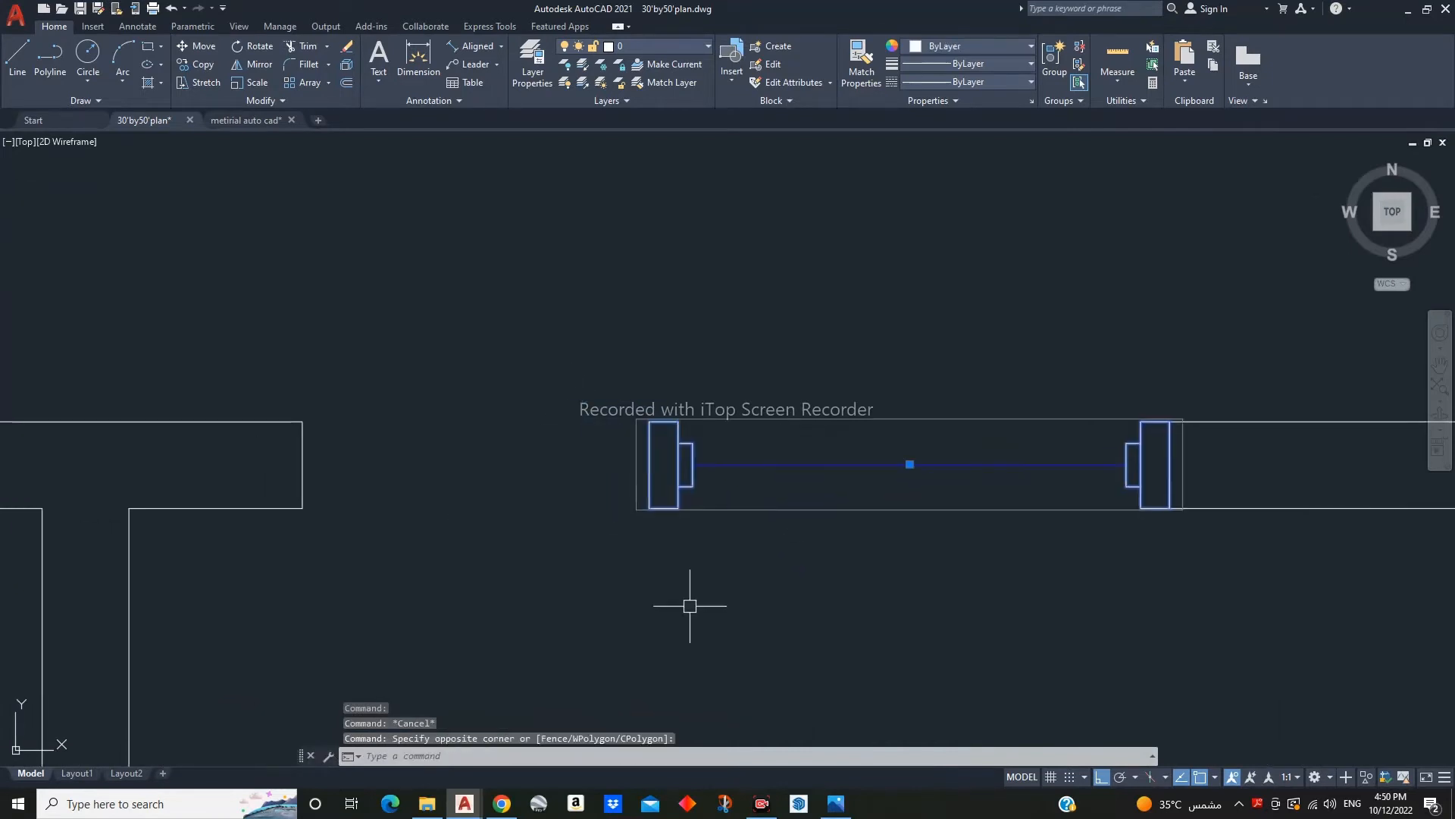
type("x")
key("Return")
key("Escape")
left_click(611, 374)
left_click(714, 561)
scroll(715, 562, "down", 4)
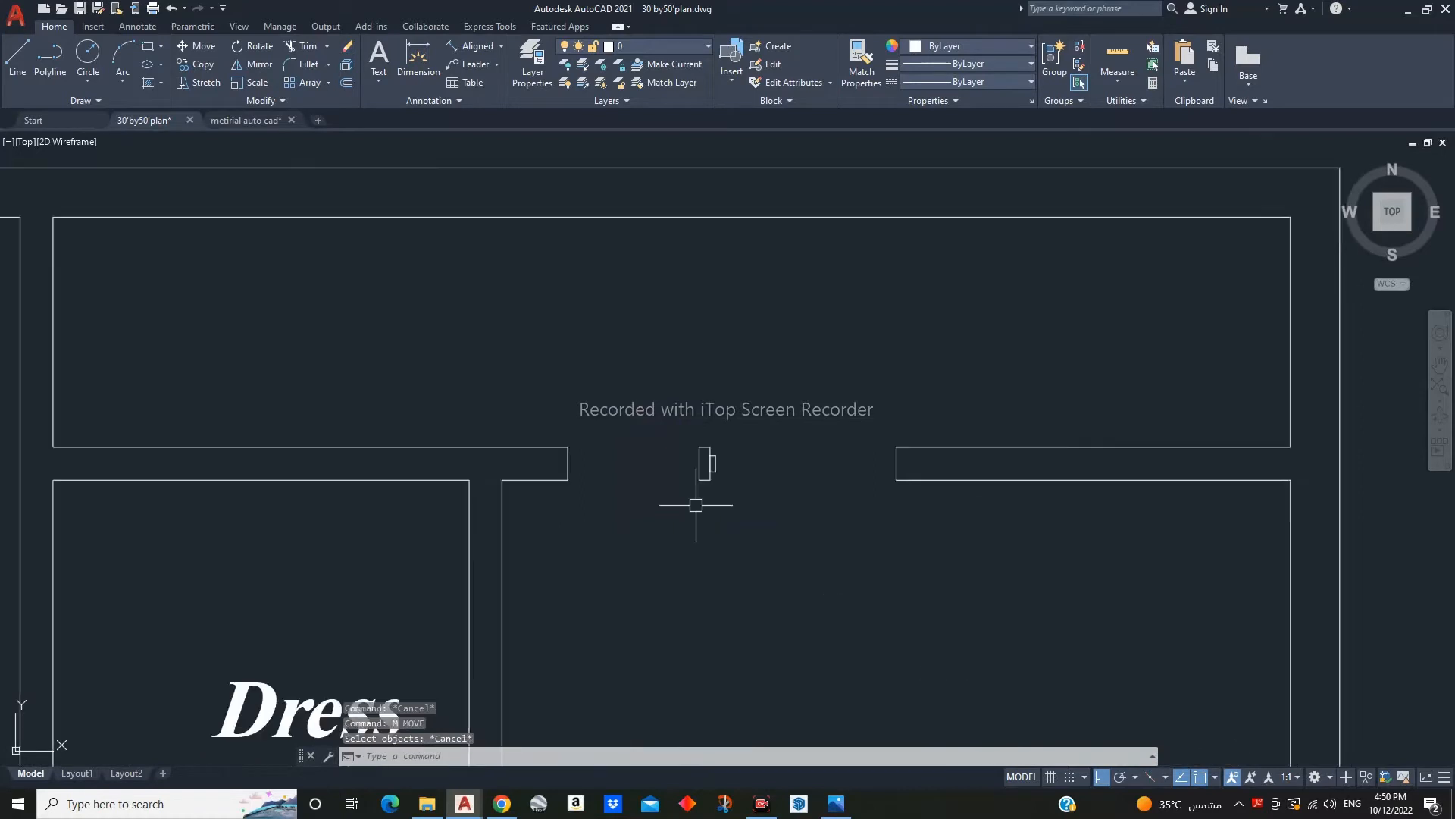
- Move the remaining left window jamb against the left end of the right bedroom's upper wall opening
scroll(662, 478, "up", 6)
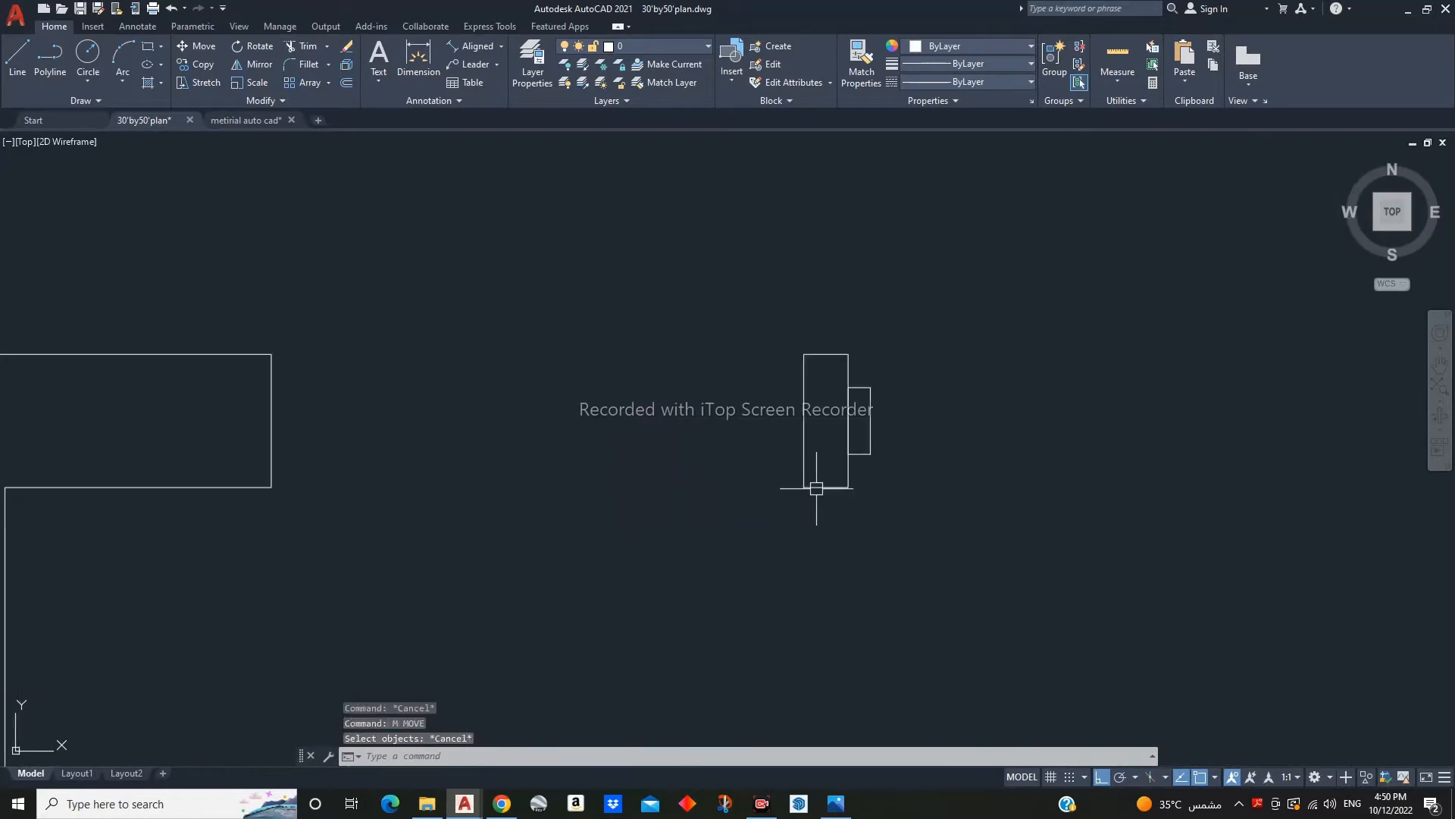
left_click(815, 489)
middle_click_drag(767, 567, 874, 553)
type("m")
key("Return")
left_click(412, 461)
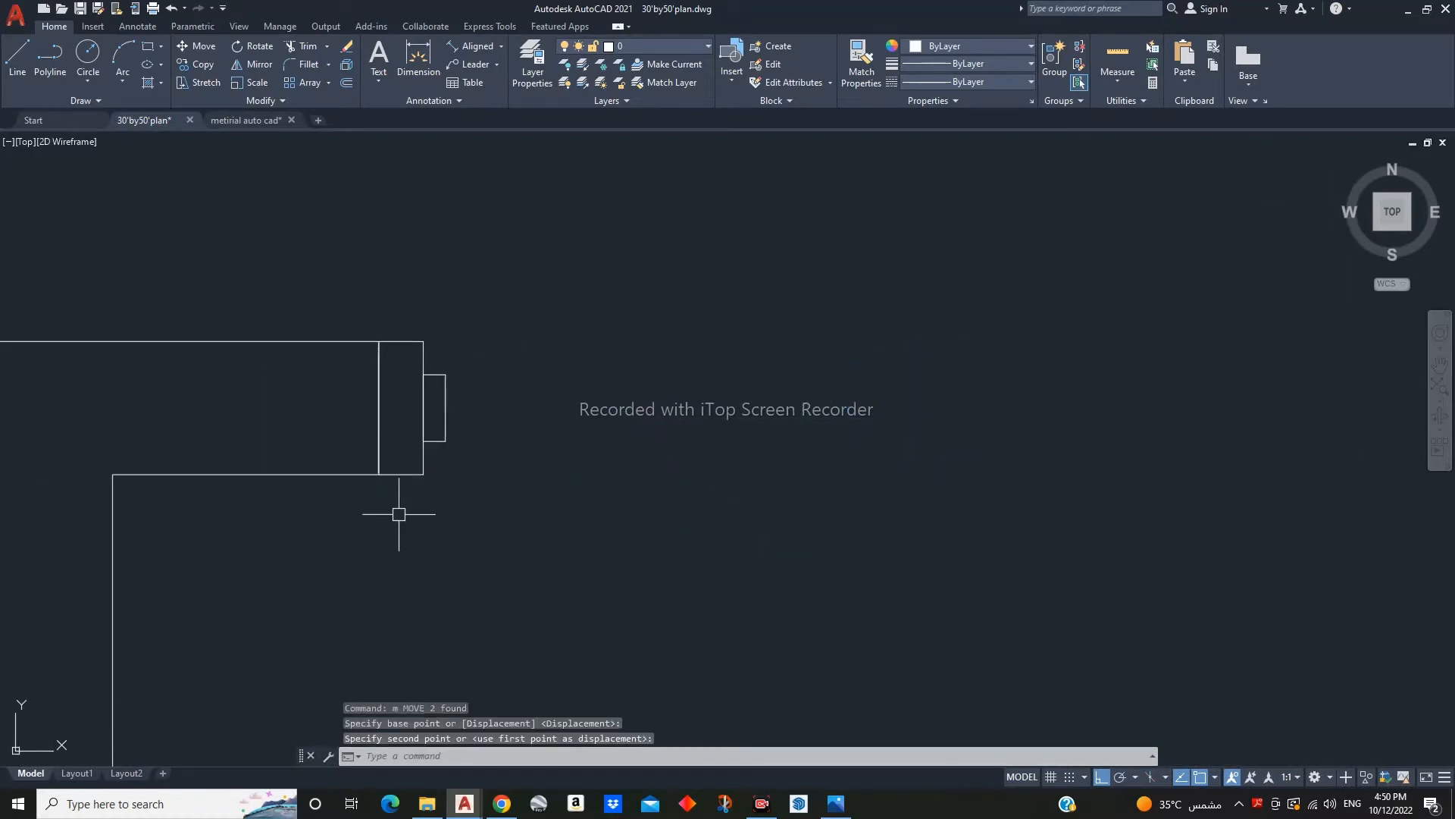
- Mirror the jamb and move the mirrored copy against the right end of the bedroom's upper wall opening
scroll(424, 501, "down", 2)
type("mi")
key("Return")
left_click(765, 505)
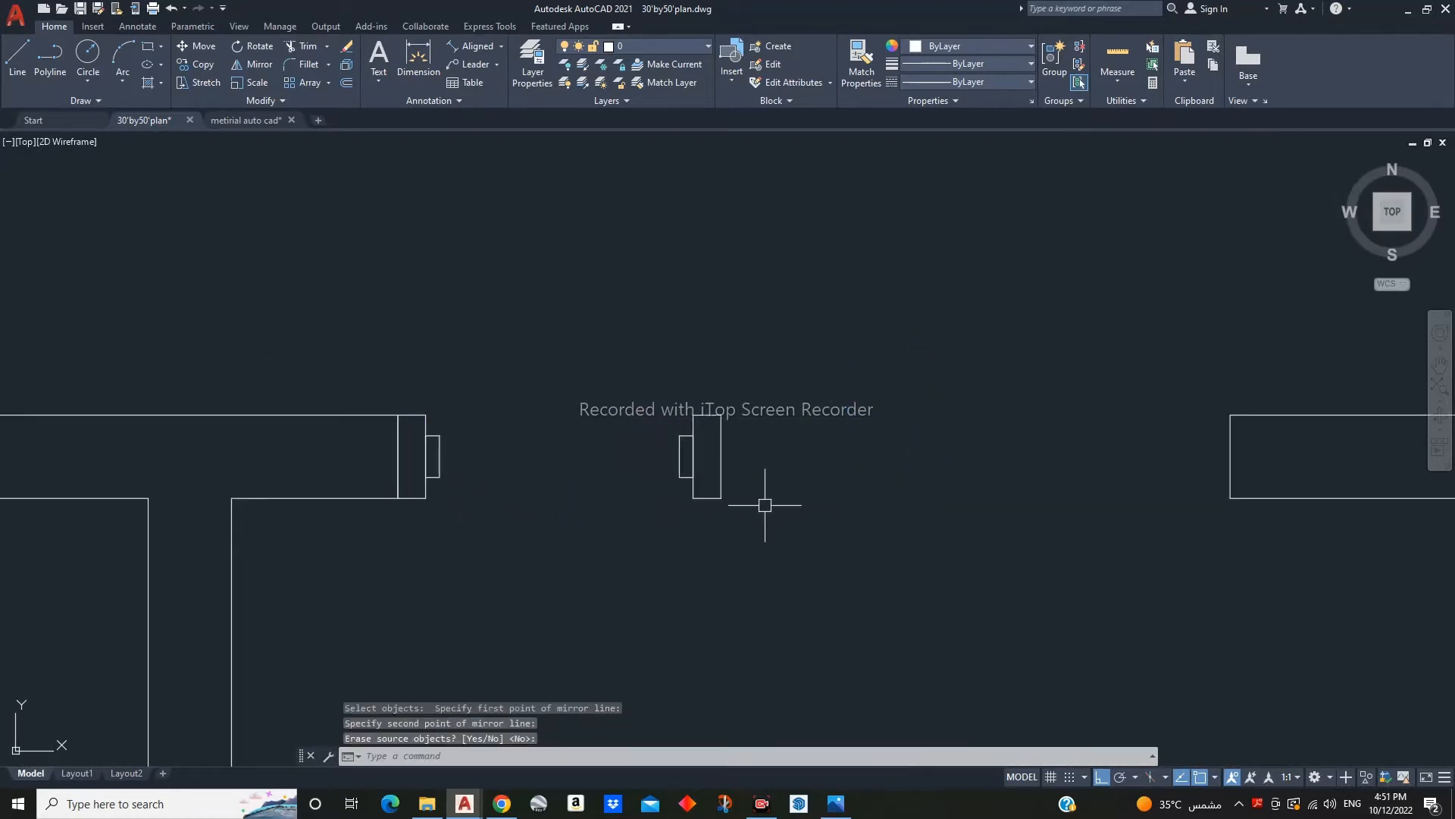
type("m")
key("Return")
left_click(721, 498)
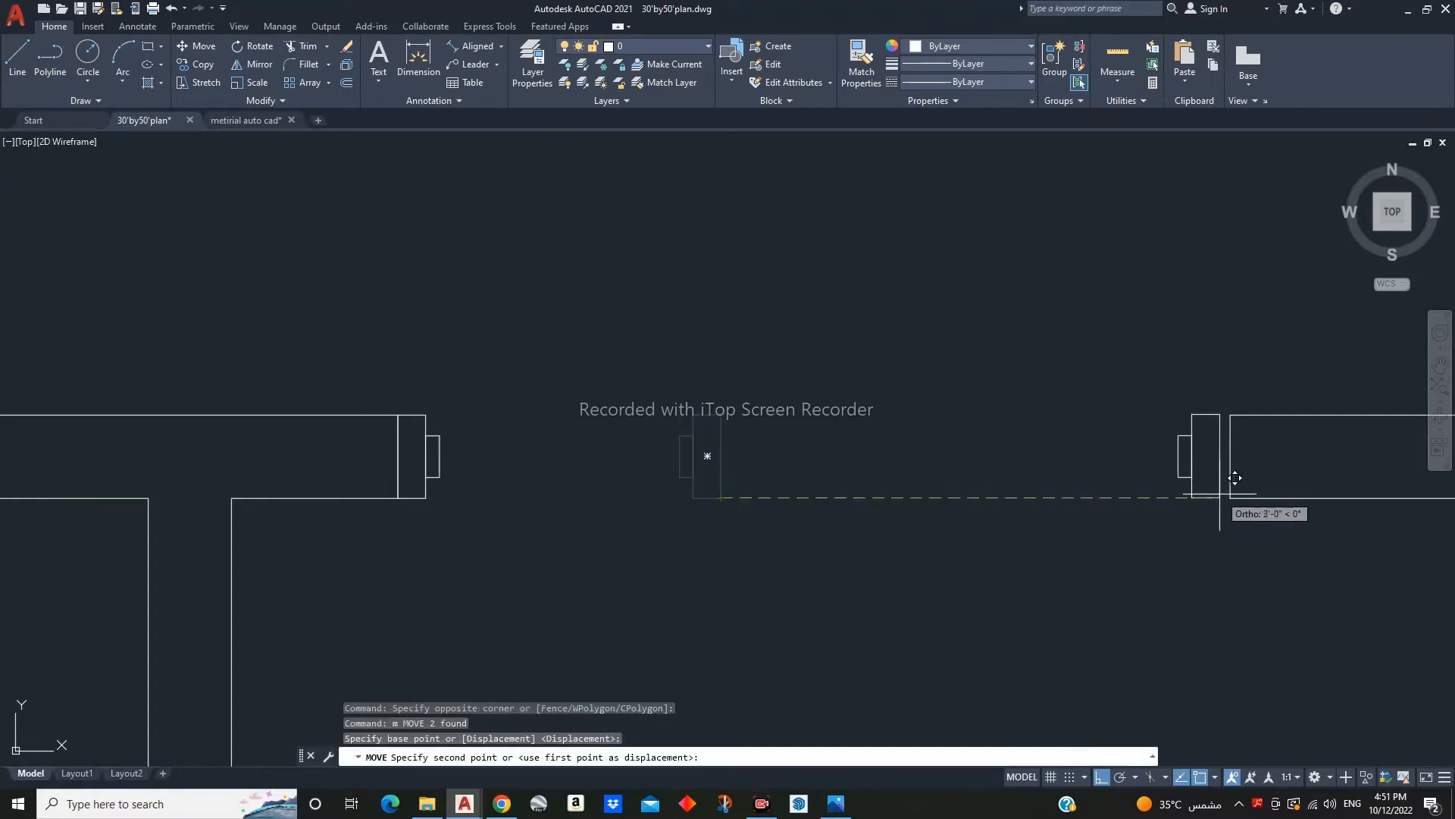
left_click(1234, 478)
- Draw a 2" wide polyline between the two jambs as the glass of the bedroom's upper window
middle_click_drag(1095, 539, 1088, 568)
type("pl")
key("Return")
left_click(1190, 484)
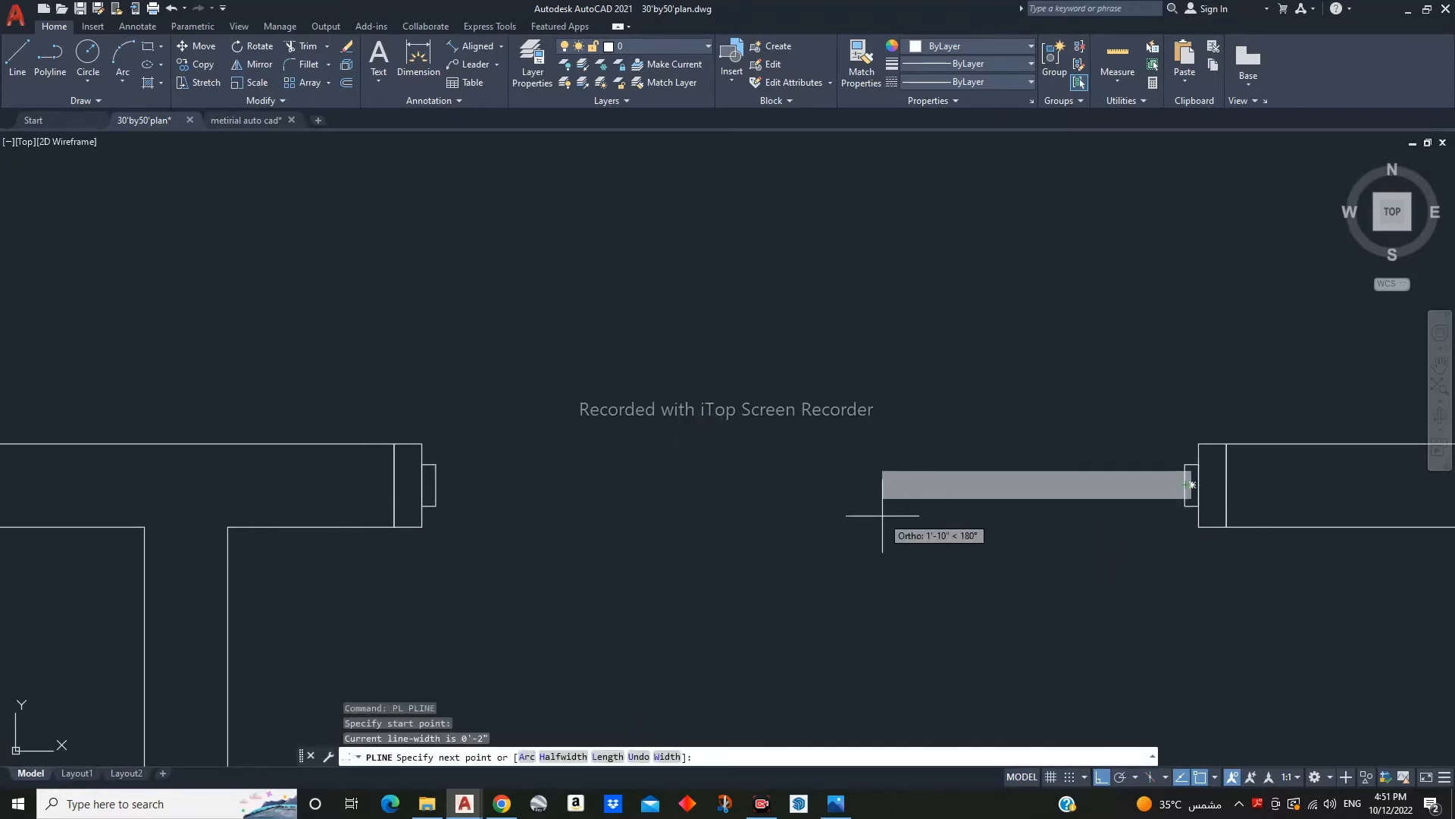
left_click(428, 484)
key("Escape")
- Change the color of the bedroom window's glass polyline to blue
left_click(579, 485)
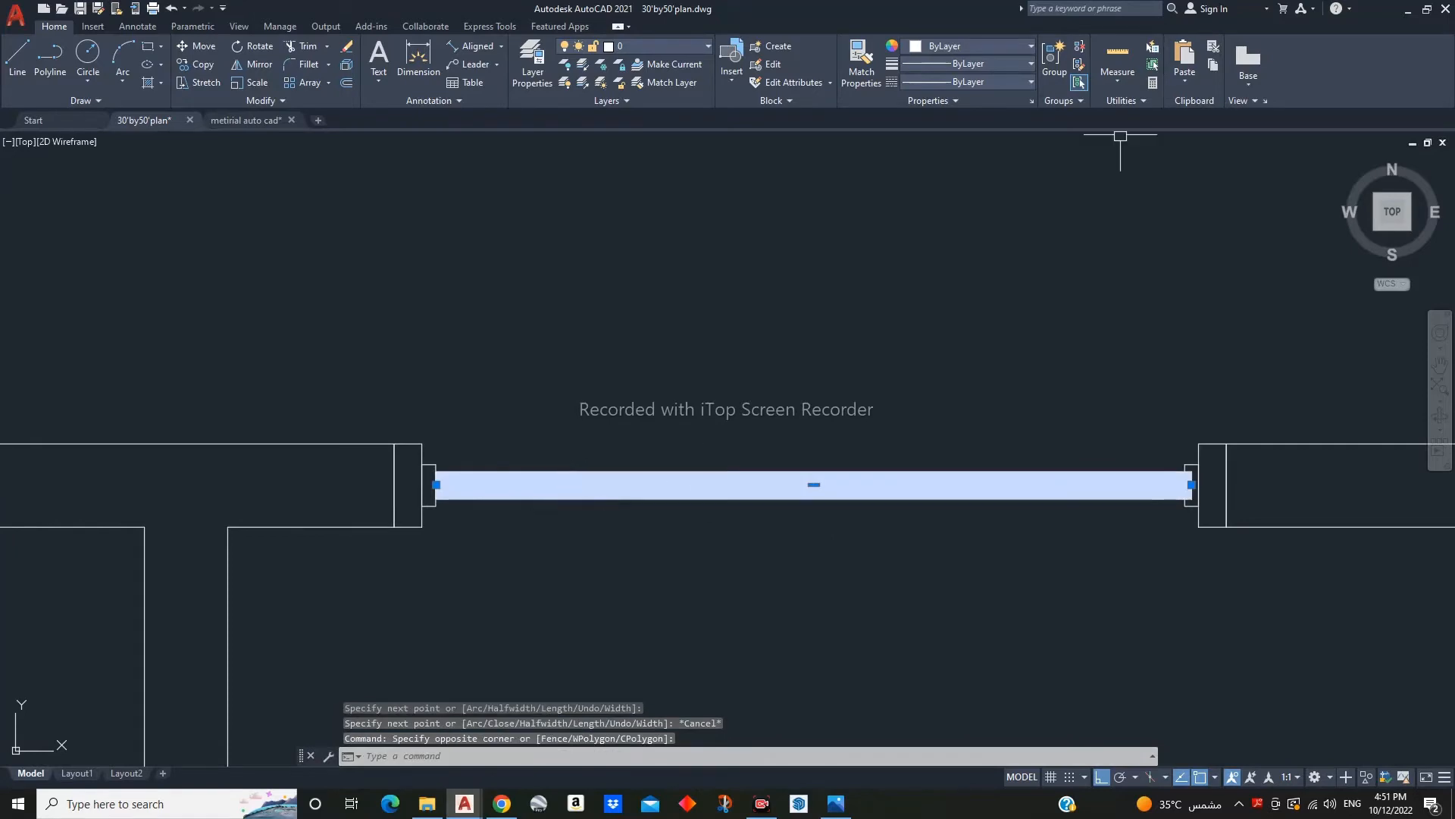
left_click(970, 46)
left_click(972, 199)
key("Escape")
key("Escape")
key("Escape")
scroll(826, 385, "down", 5)
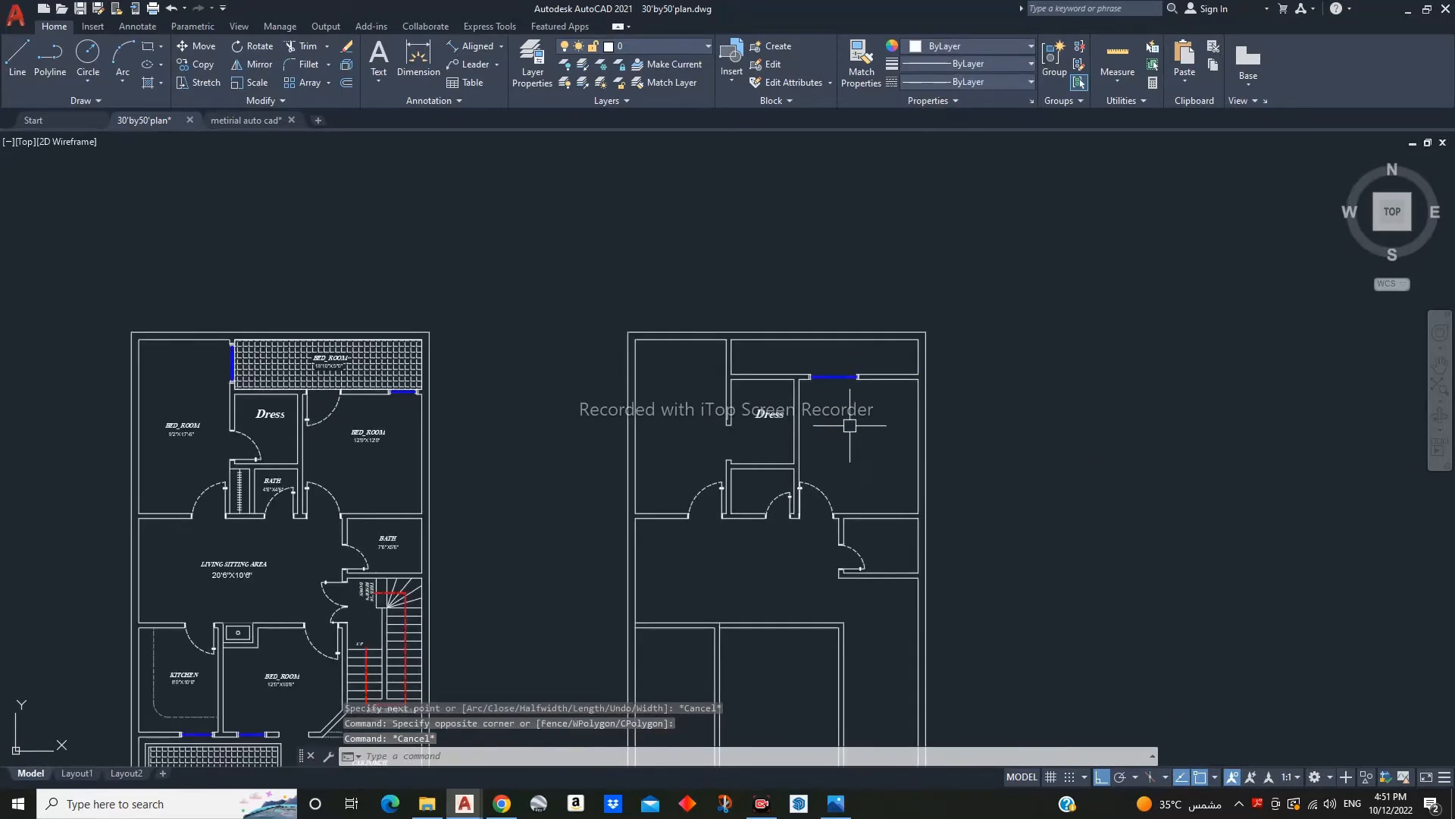
- Draw a line across the right end of the right-hand bath's lower wall in the second plan
scroll(920, 470, "up", 2)
middle_click_drag(841, 490, 881, 388)
scroll(879, 391, "down", 2)
middle_click_drag(787, 466, 887, 480)
scroll(980, 415, "up", 6)
scroll(980, 416, "down", 6)
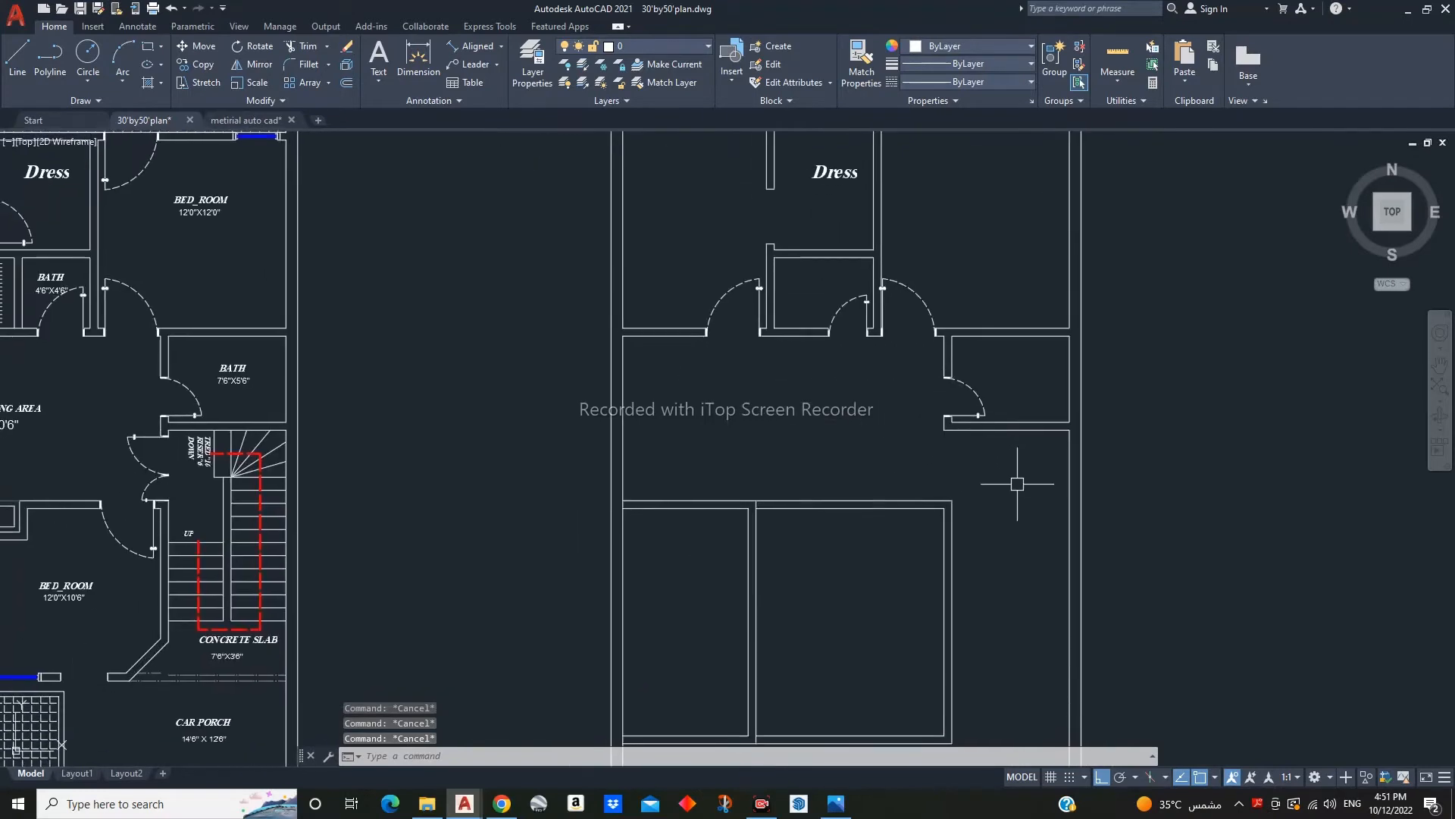
scroll(1029, 459, "up", 6)
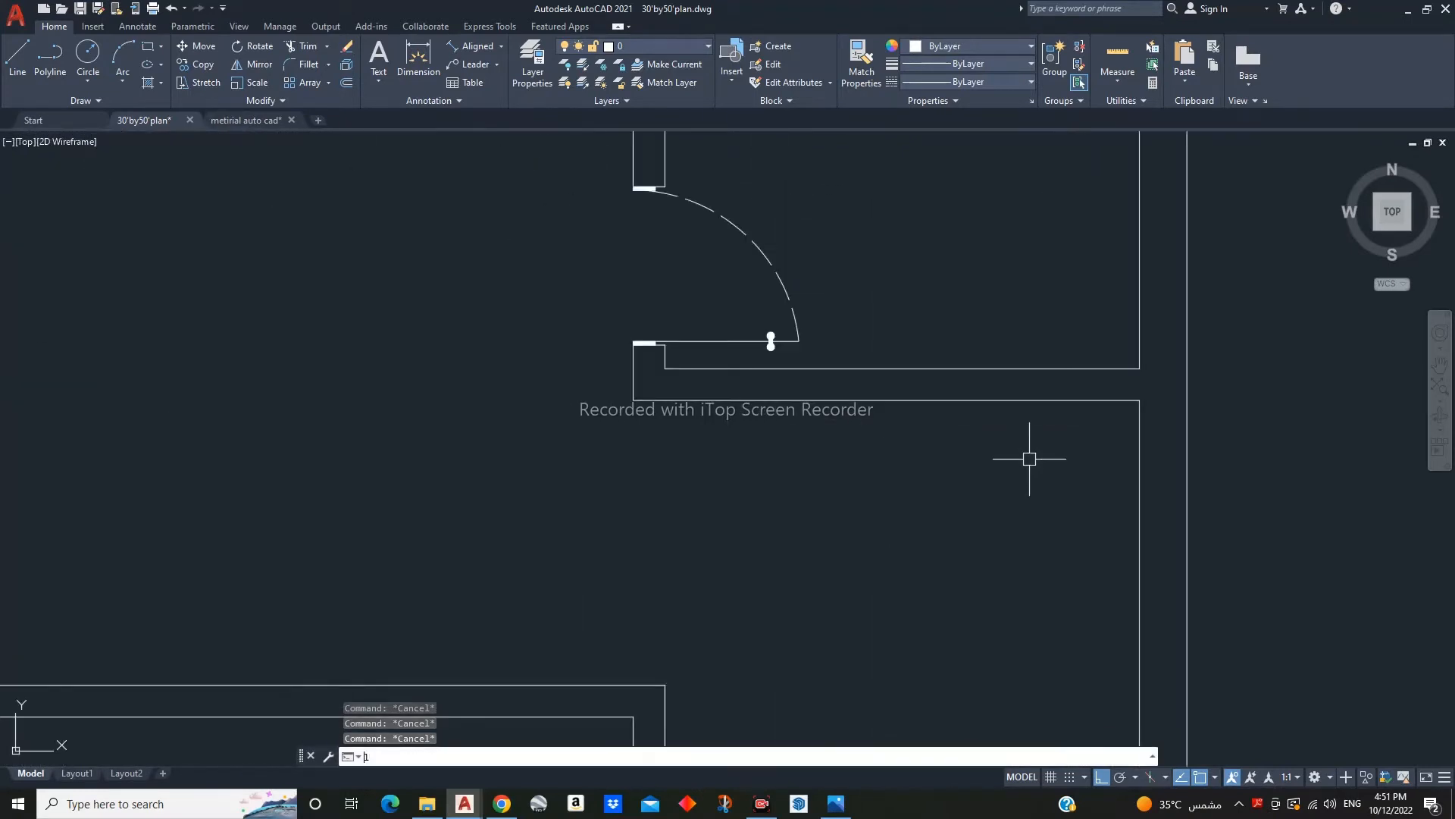
left_click(1140, 400)
key("Escape")
- Move the line across the bath's lower wall 12" to the left
left_click(1140, 384)
middle_click_drag(966, 473, 1033, 474)
type("m")
key("Return")
left_click(1067, 480)
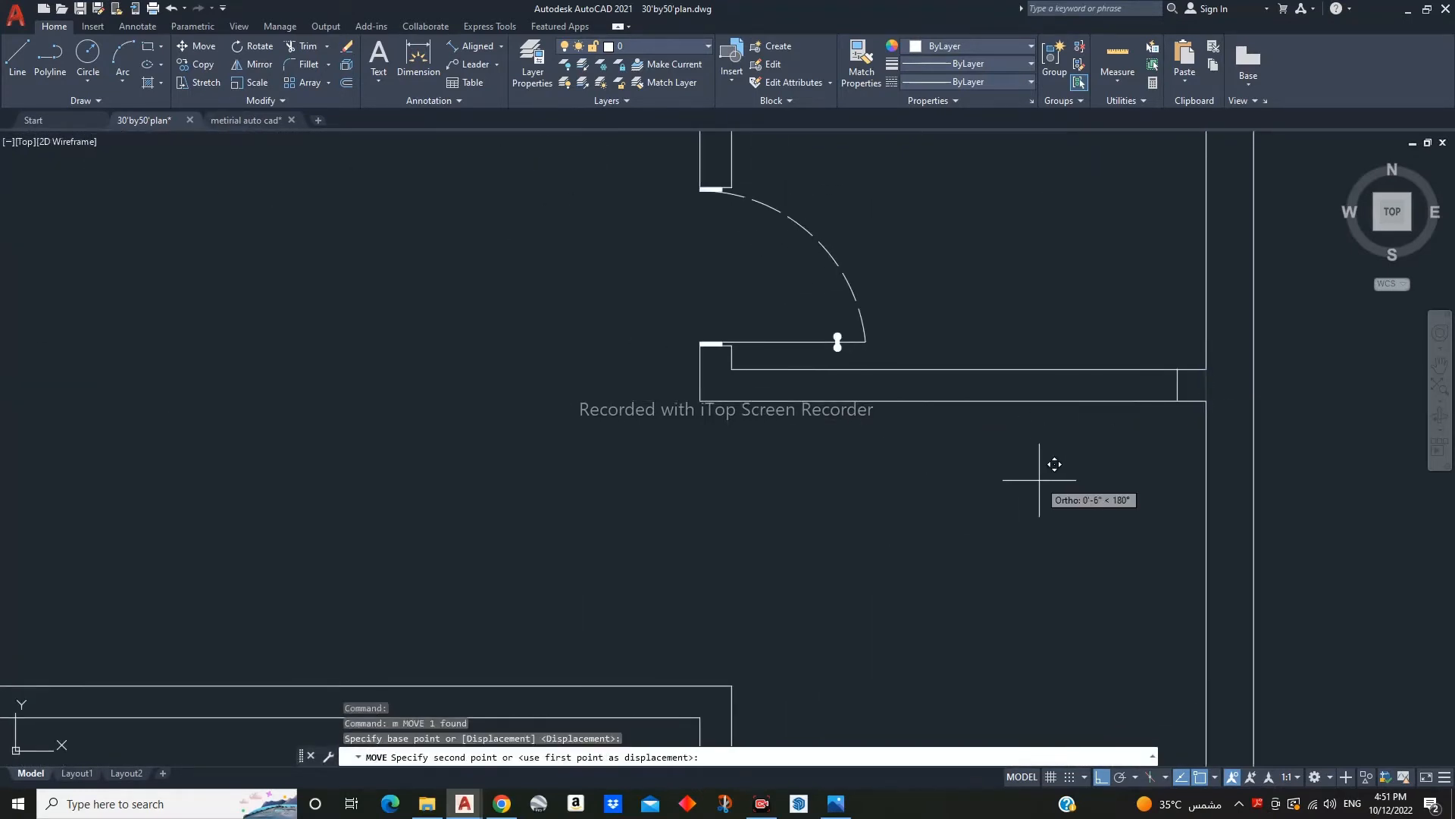
type("12")
key("Return")
- Offset the bath's jamb line 1'-6" to the left and trim the lower wall between the two lines
type("o")
key("Return")
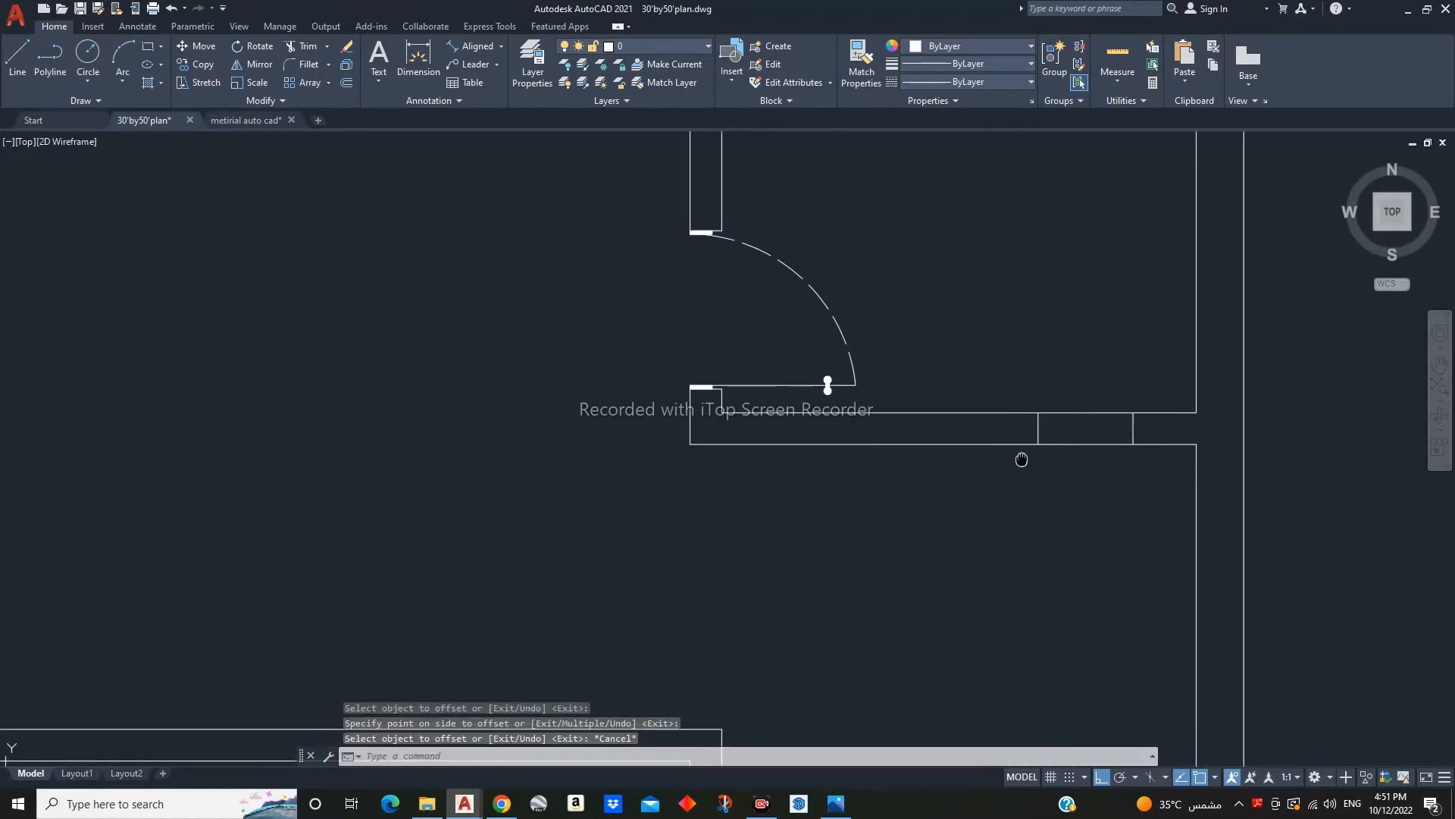
key("Escape")
scroll(1056, 499, "down", 4)
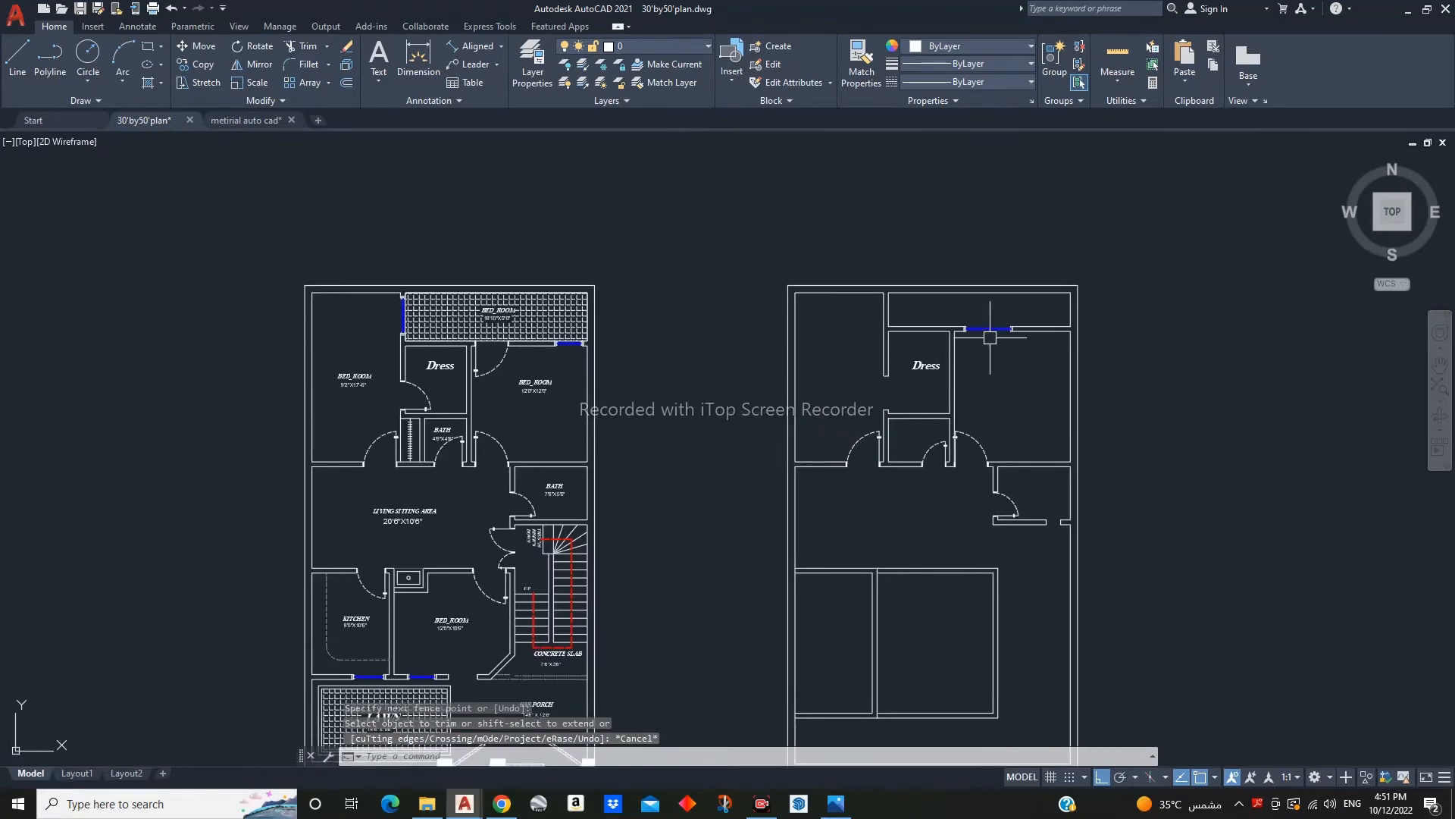
- Copy the right jamb of the bedroom's upper window to the right end of the bath's lower wall opening
scroll(991, 334, "up", 5)
mouse_move(992, 331)
middle_mouse_down()
mouse_move(930, 353)
mouse_move(955, 306)
middle_mouse_up()
left_click(1057, 319)
type("co")
key("Return")
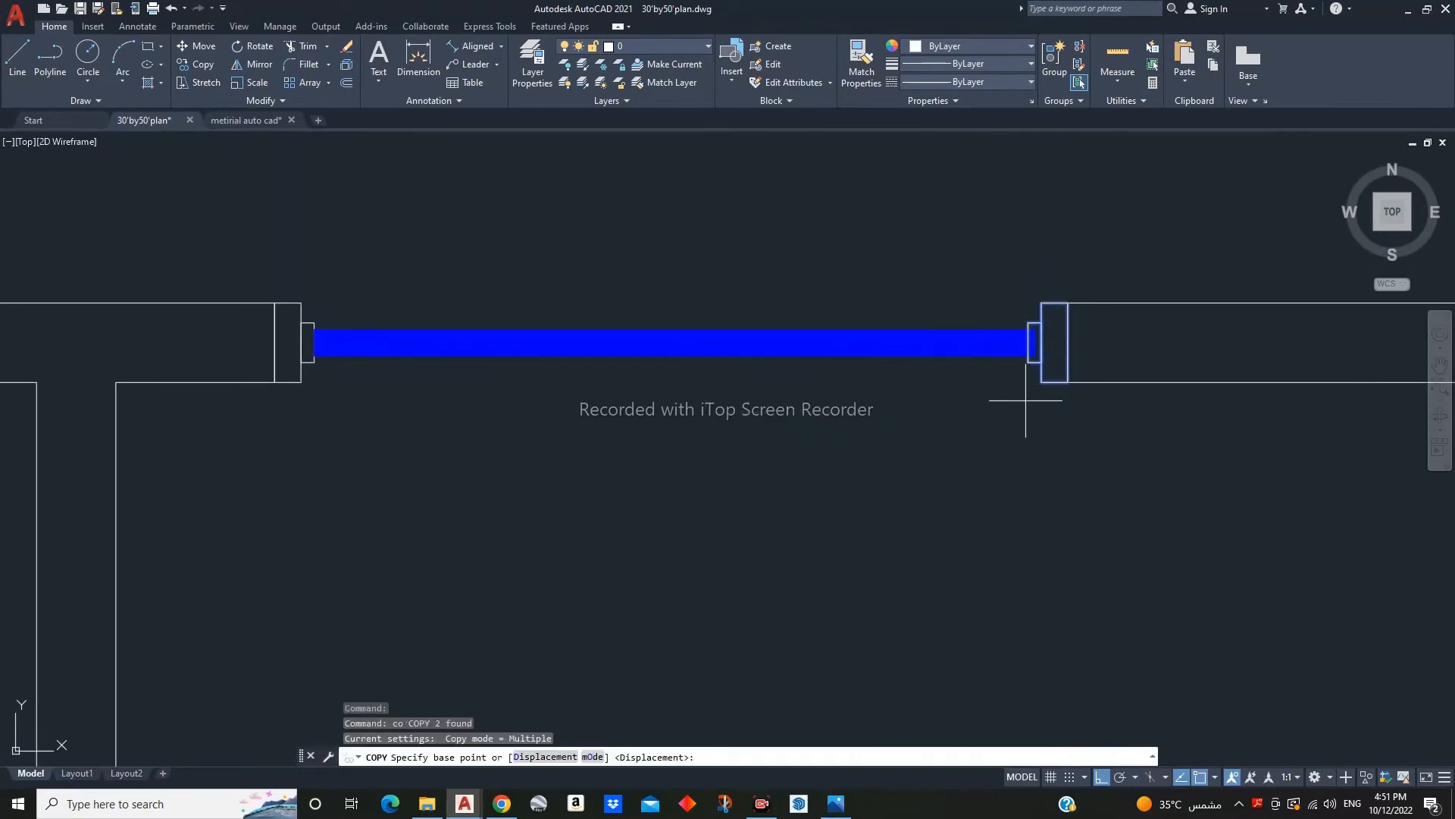
middle_click_drag(1089, 417, 1033, 443)
left_click(1013, 410)
scroll(864, 402, "down", 5)
scroll(864, 393, "down", 4)
scroll(776, 350, "up", 6)
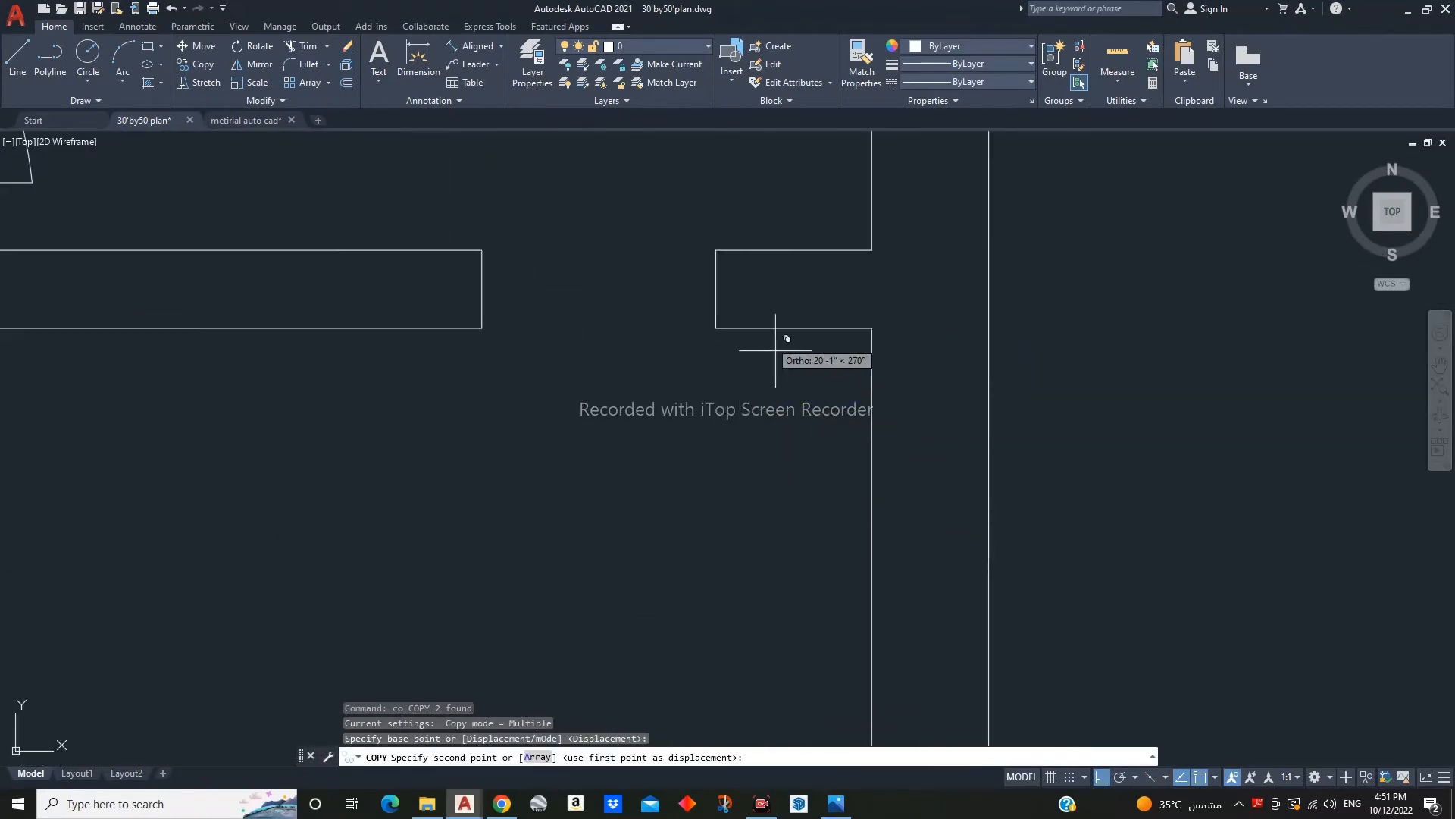
left_click(716, 327)
key("Escape")
- Mirror the bath window's right jamb about a vertical line inside the opening, keeping the original
middle_click_drag(715, 328, 806, 408)
left_click(792, 409)
middle_click_drag(708, 427, 769, 500)
type("mi")
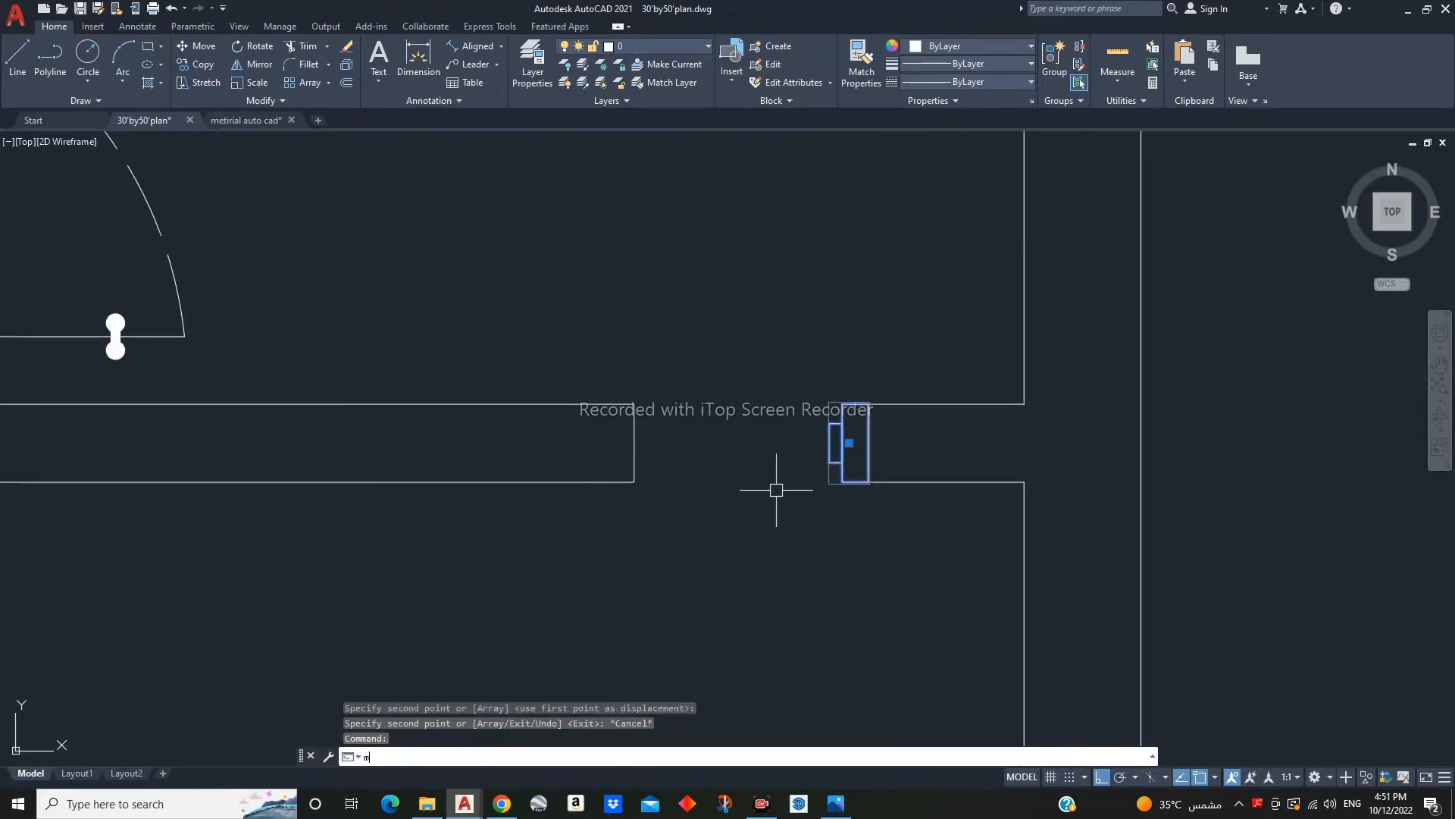
key("Return")
left_click(757, 461)
left_click(758, 493)
key("Return")
- Move the mirrored jamb against the left end of the bath's lower wall opening
left_click(682, 456)
type("m")
key("Return")
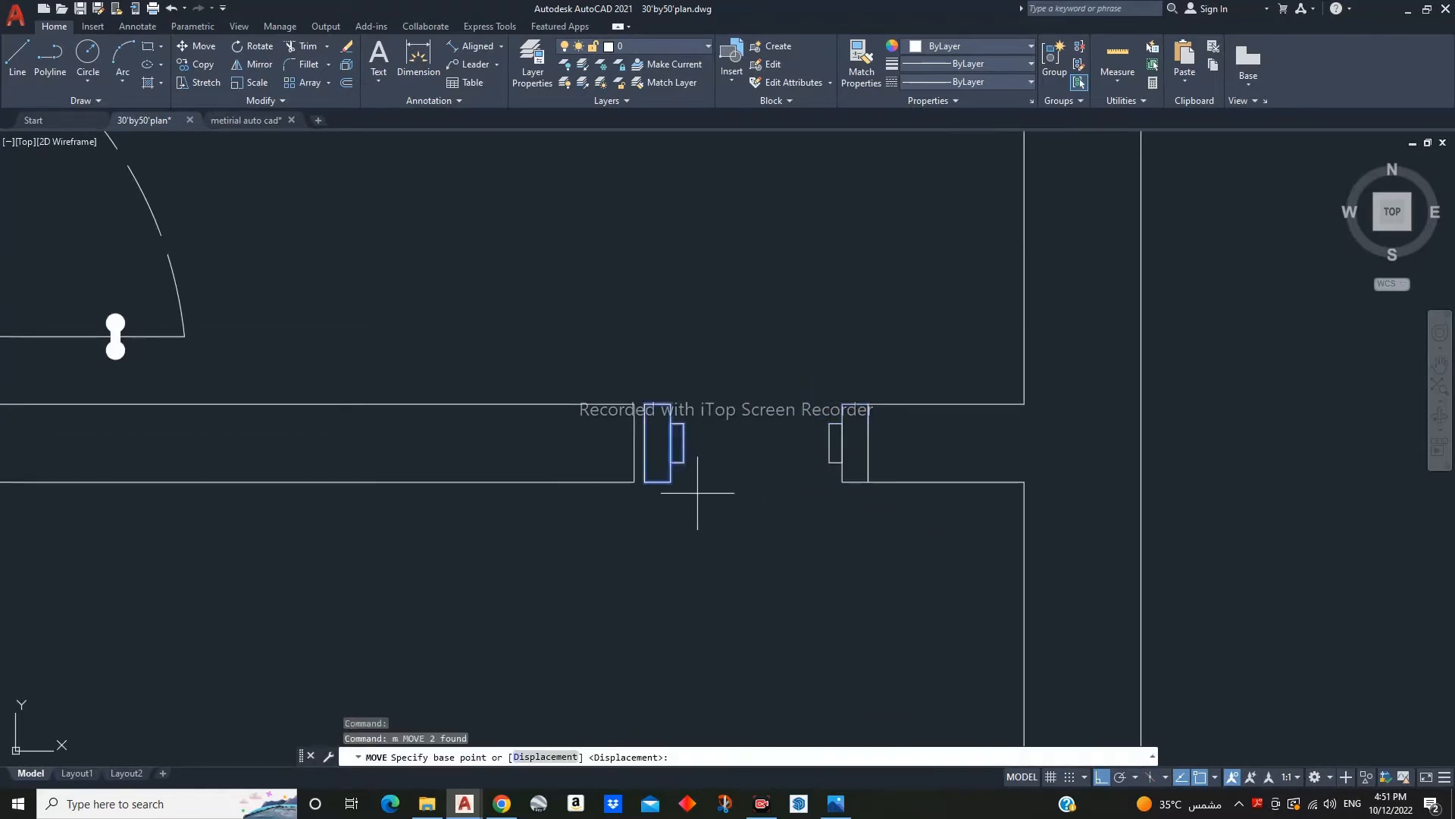
left_click(645, 481)
left_click(634, 482)
key("Escape")
- Draw a 2" wide polyline between the bath window's jambs as its glass
middle_click_drag(709, 510, 710, 525)
type("p")
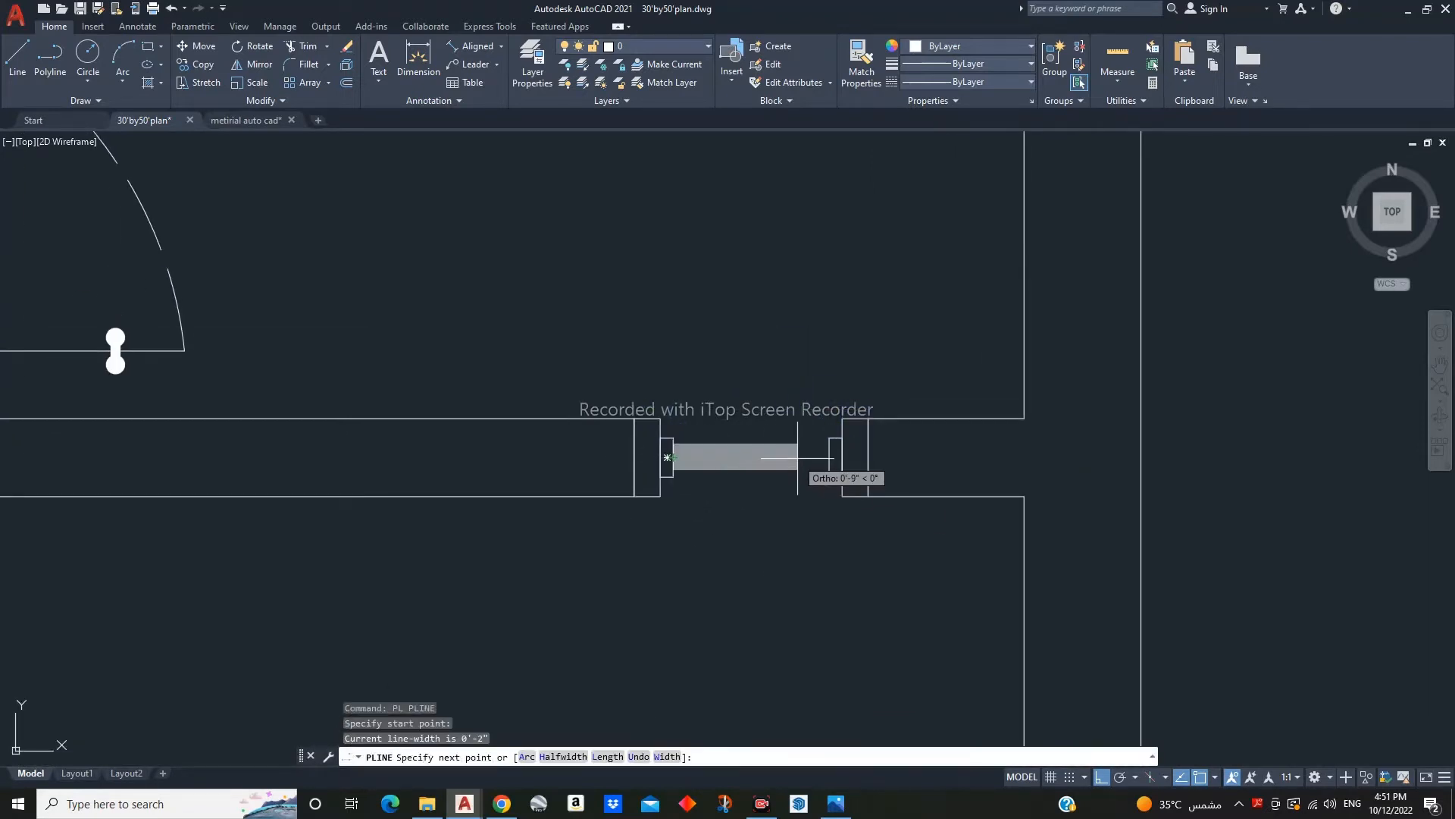
left_click(834, 458)
key("Escape")
- Change the color of the bath window's glass polyline to blue
scroll(762, 501, "down", 4)
middle_click_drag(756, 513, 1062, 486)
left_click(967, 47)
left_click(973, 201)
key("Escape")
scroll(711, 531, "down", 4)
key("Escape")
scroll(974, 428, "down", 4)
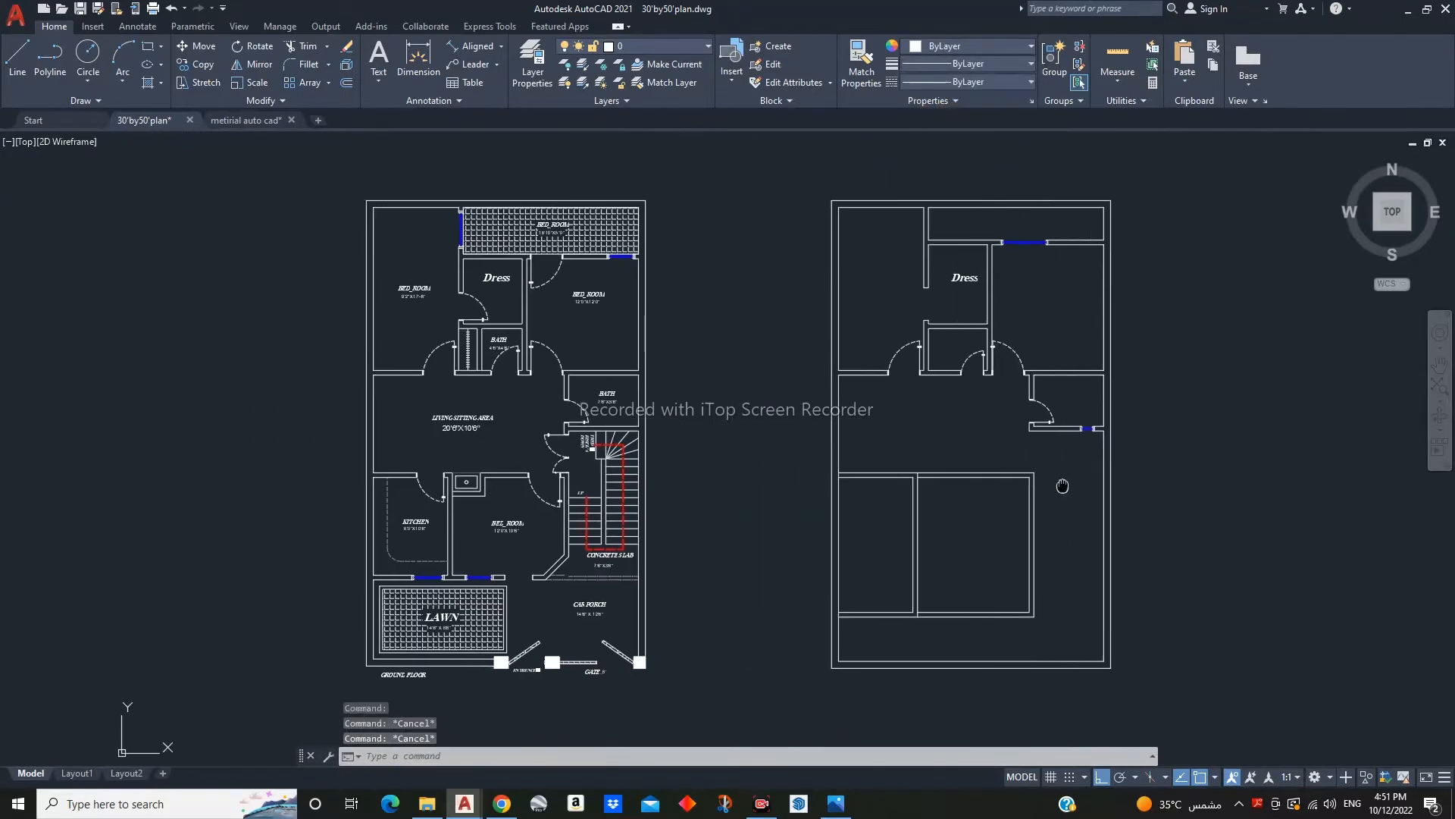
- Copy the complete bath window 50' to the left onto the finished plan's matching bath wall
scroll(630, 452, "up", 10)
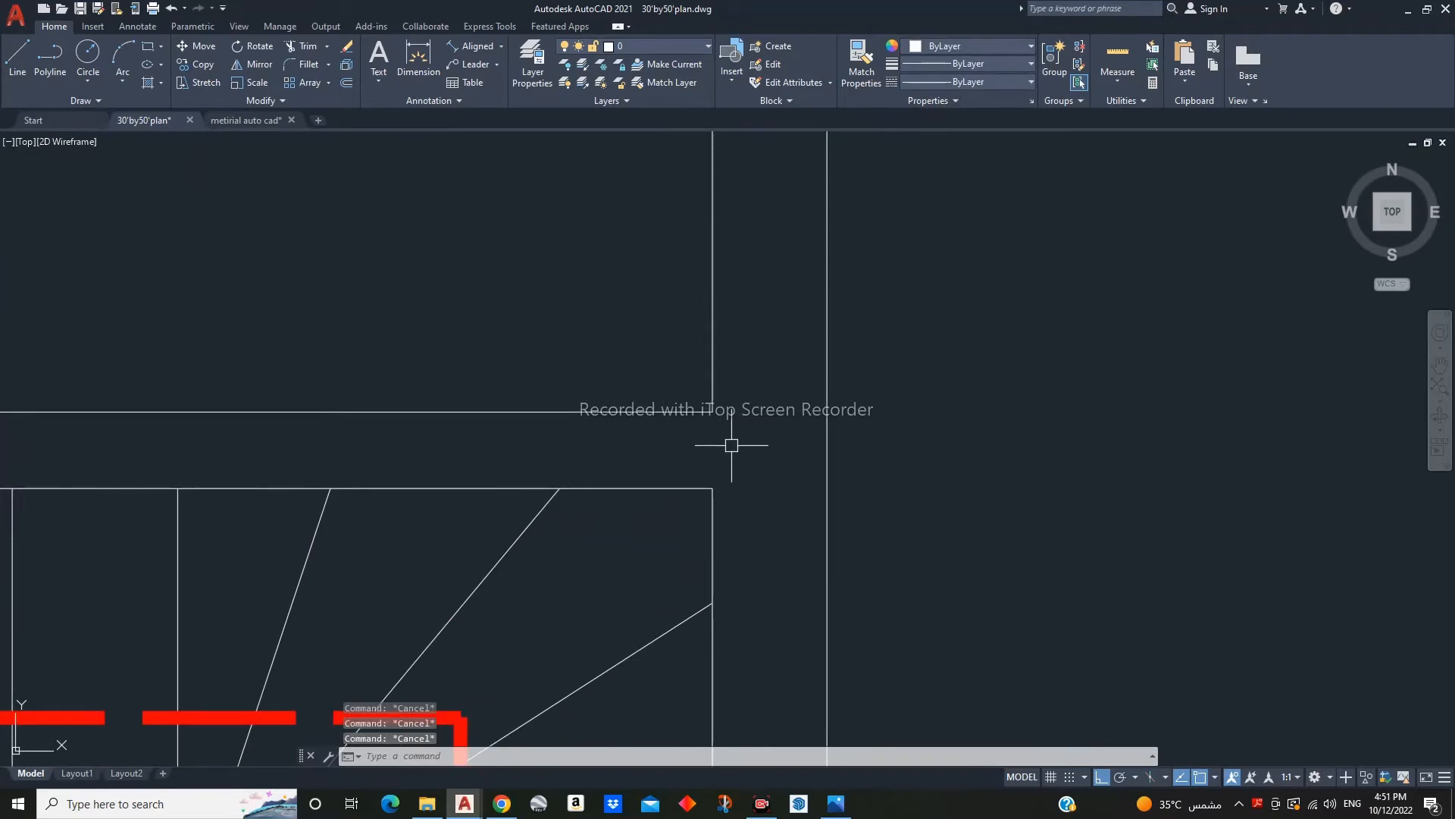
scroll(731, 445, "down", 8)
scroll(875, 382, "up", 8)
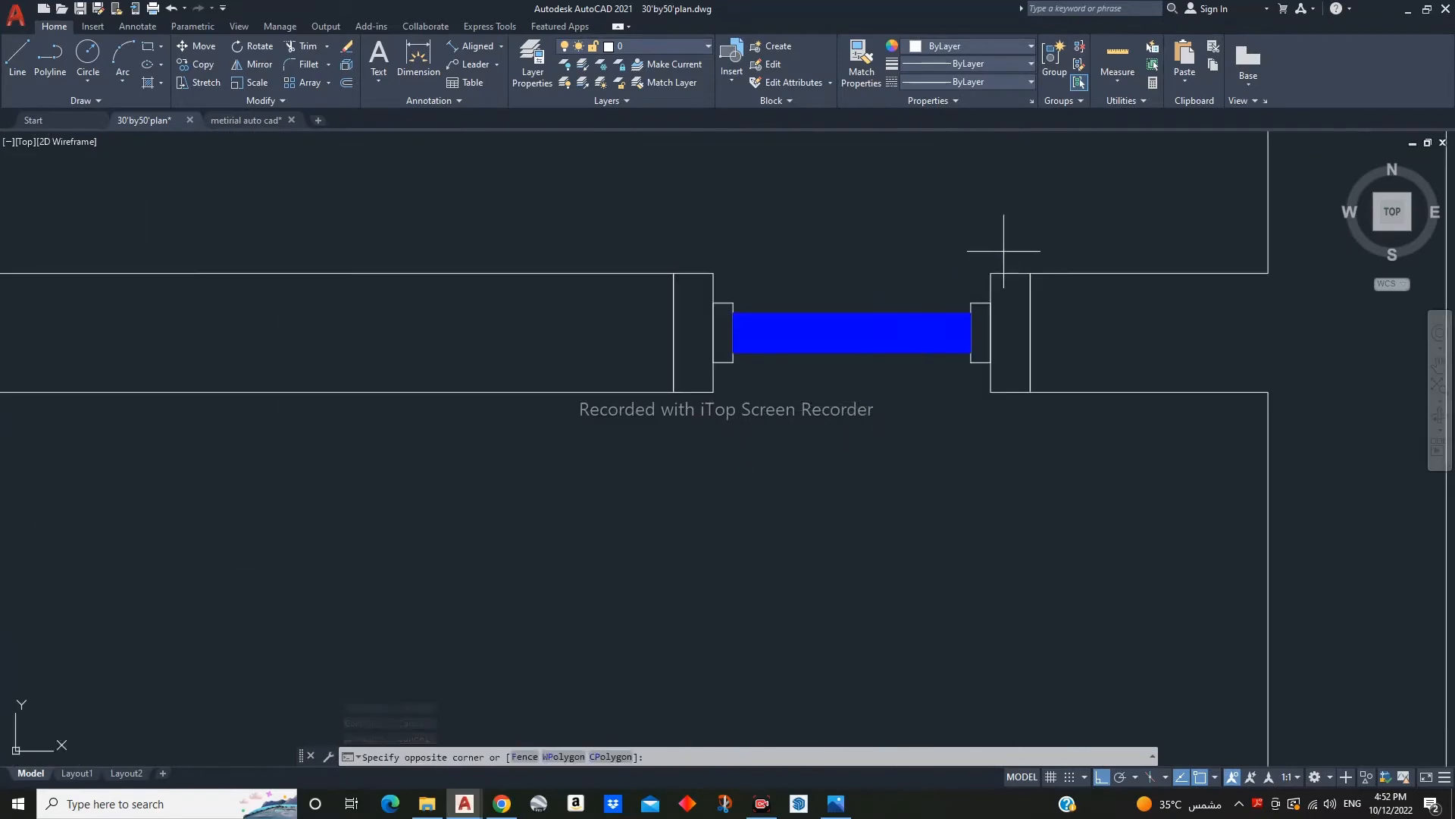
left_click(712, 402)
middle_click_drag(753, 500, 804, 443)
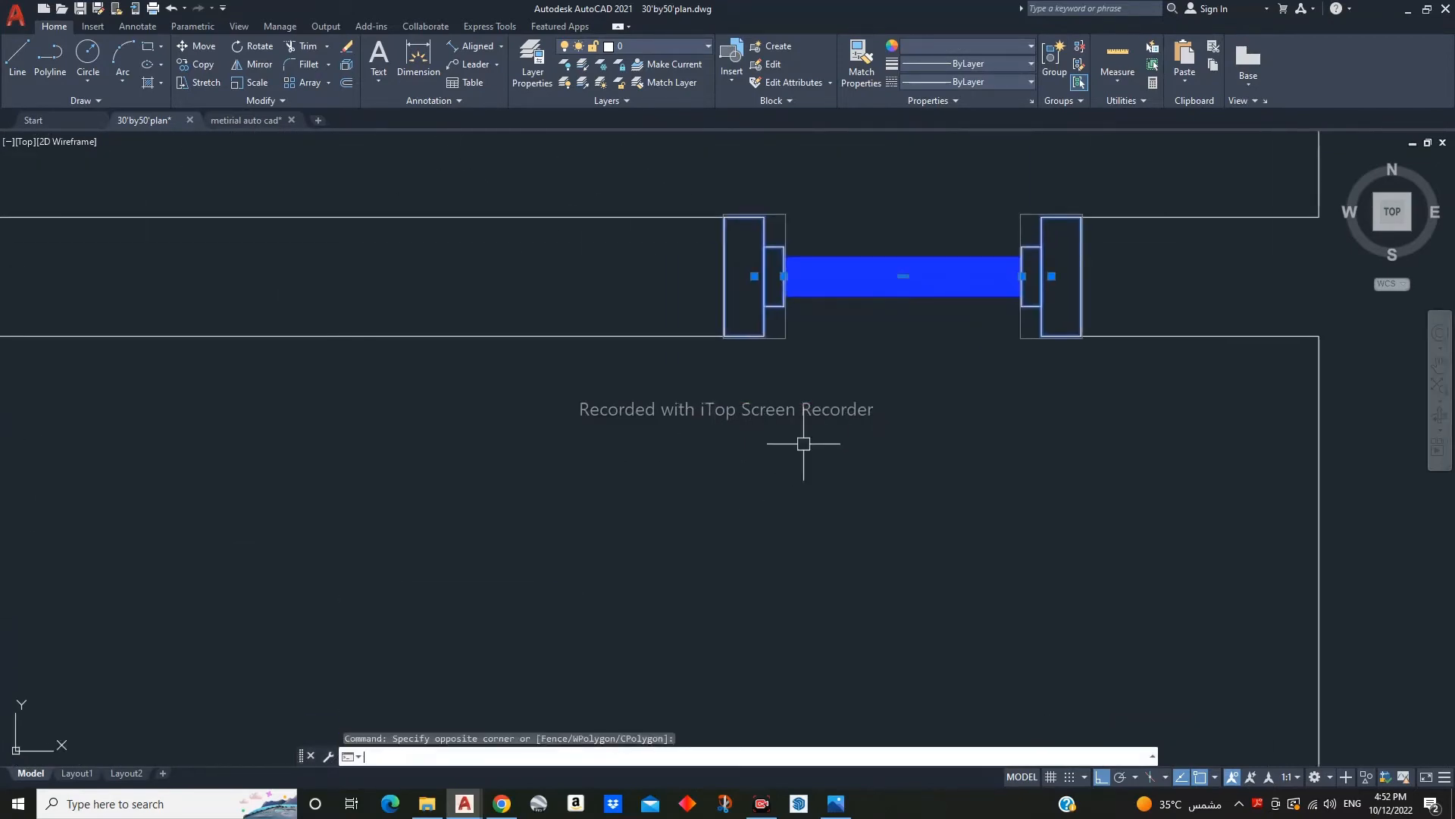
left_click(992, 450)
type("50")
key("Return")
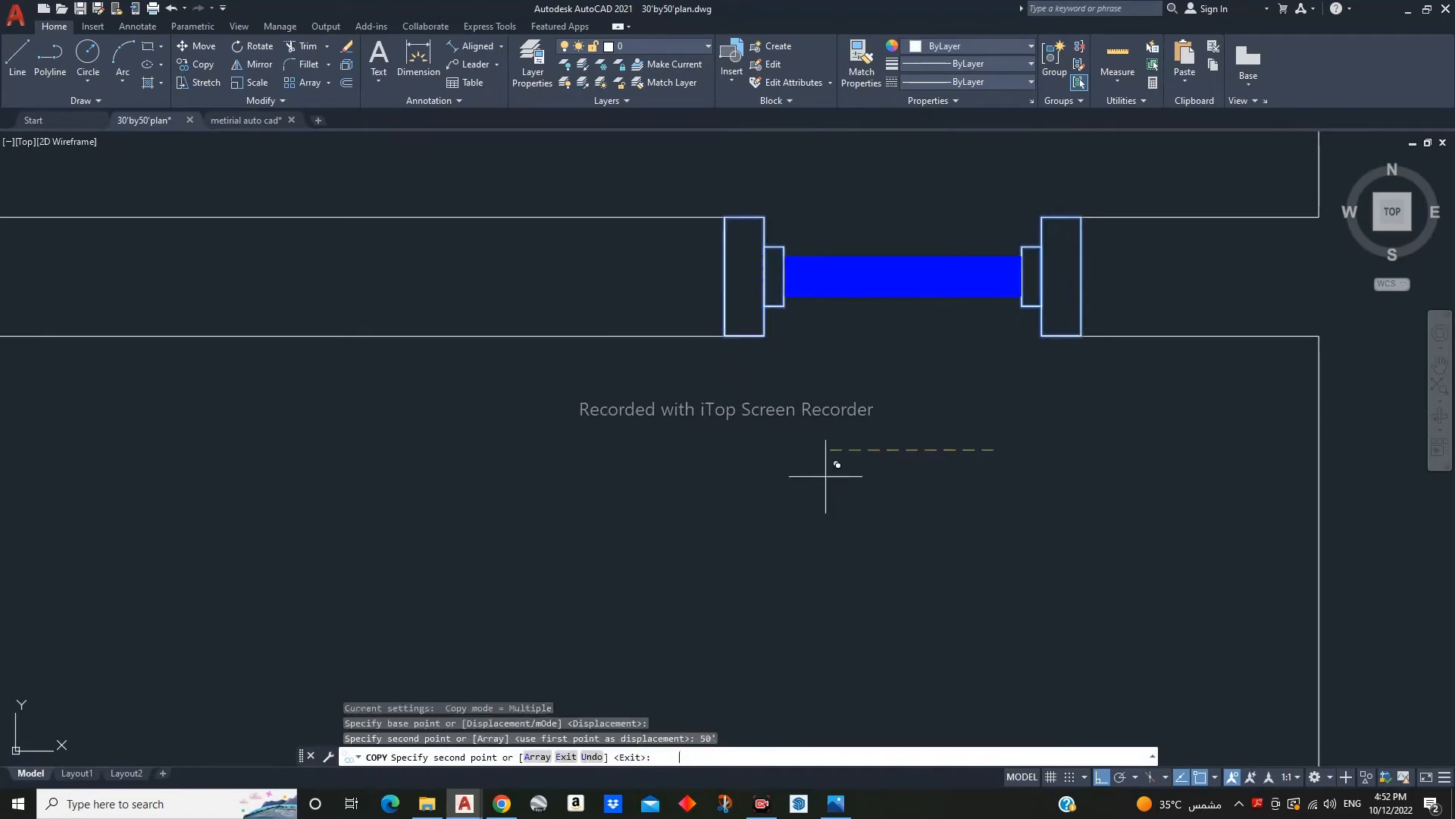
key("Escape")
- Trim the finished plan's bath wall lines that run through the copied window
scroll(715, 519, "down", 8)
scroll(637, 485, "up", 8)
scroll(637, 485, "up", 5)
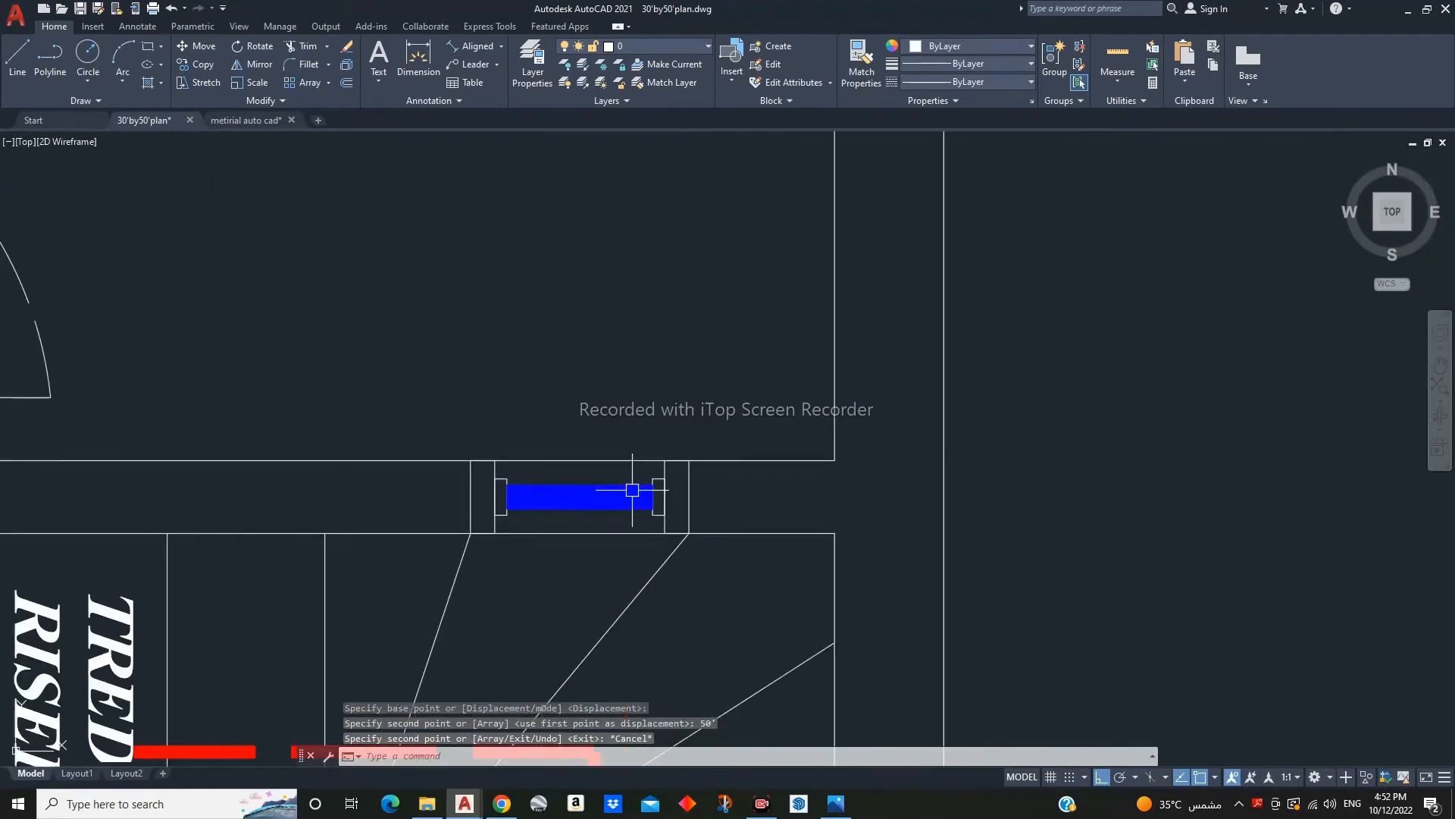
type("tr")
key("Return")
key("Escape")
key("Escape")
scroll(599, 534, "down", 8)
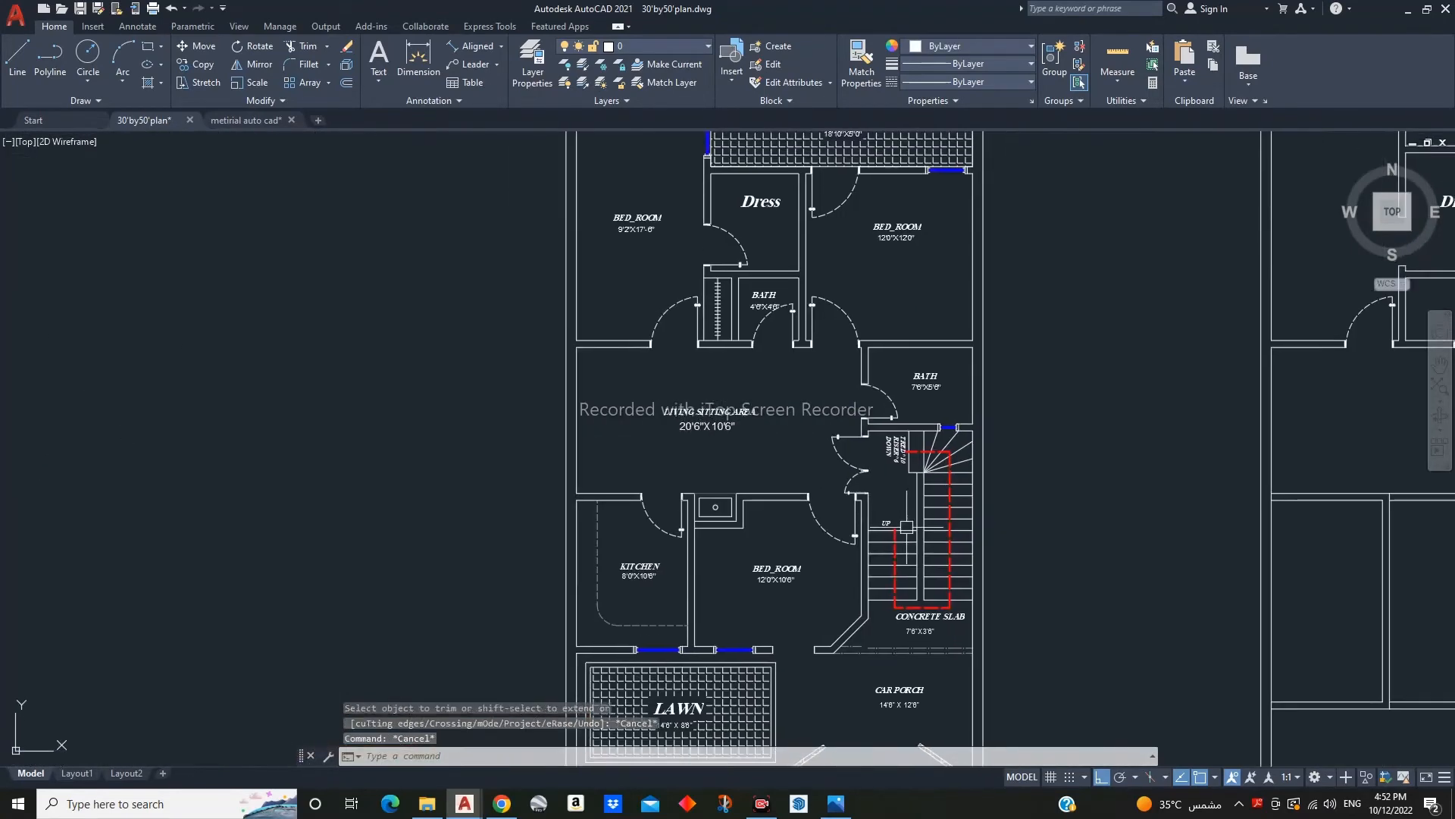
- Draw a line across the middle of the wall between the second plan's left bedroom and upper strip room
middle_click_drag(974, 453, 938, 464)
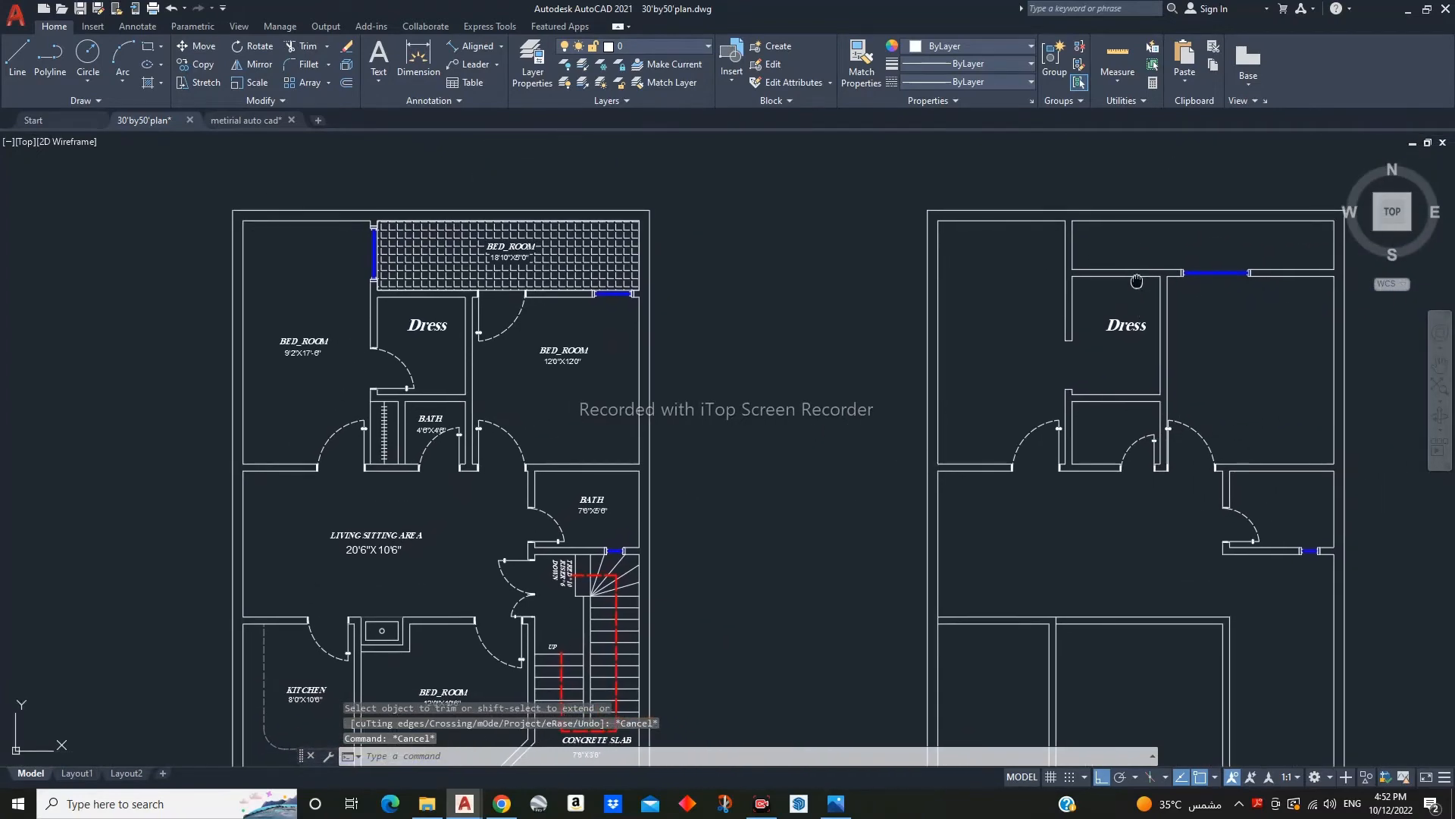
scroll(1001, 303, "up", 6)
type("l")
middle_click_drag(1000, 303, 1201, 364)
key("Return")
left_click(875, 385)
key("Escape")
- Examine the window between the left bedroom and the tiled upper room in the finished plan
scroll(914, 401, "down", 4)
scroll(1201, 364, "down", 6)
middle_click_drag(890, 559, 914, 549)
scroll(772, 314, "up", 12)
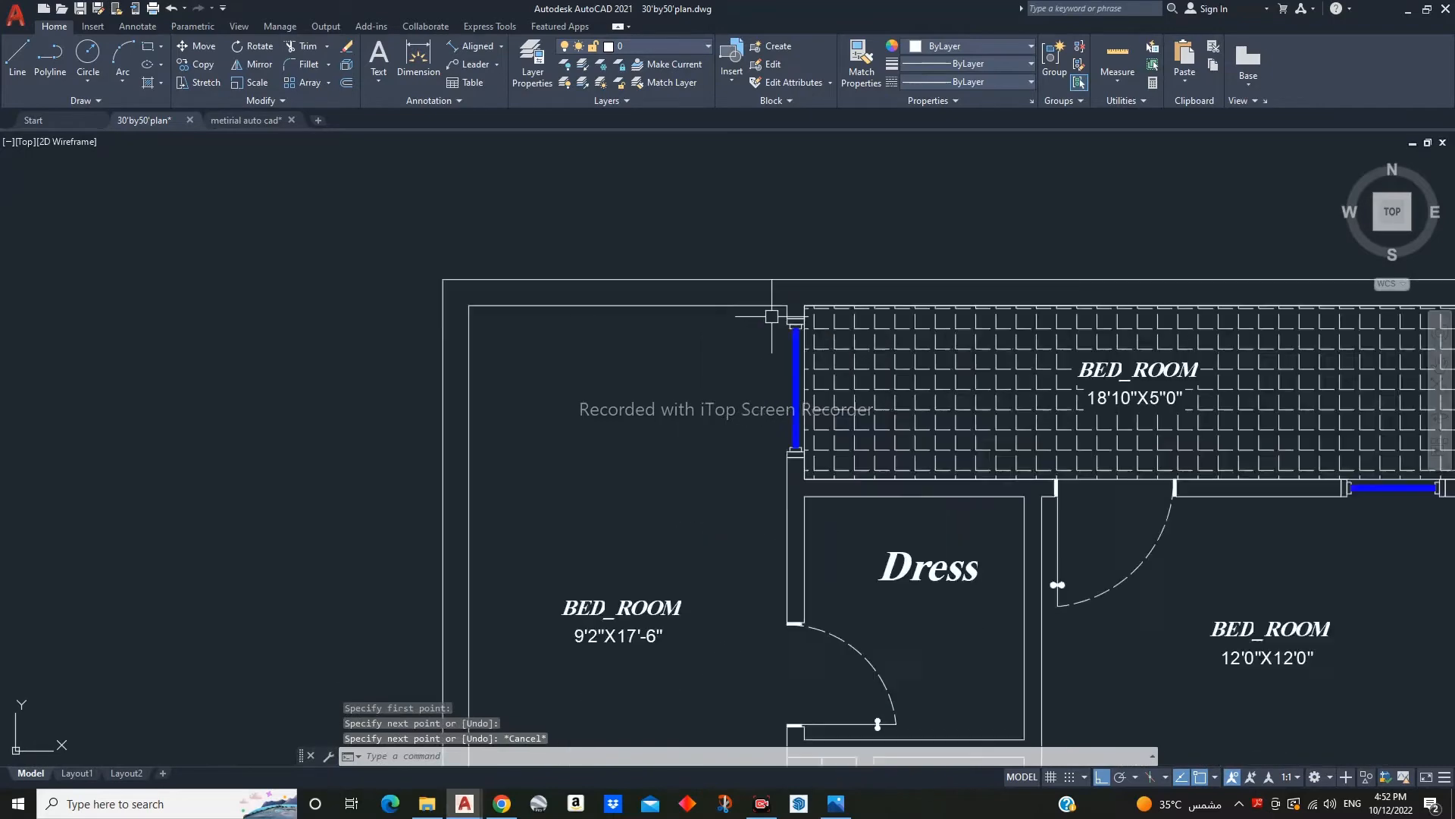
left_click(820, 302)
scroll(938, 457, "down", 4)
mouse_move(947, 482)
middle_mouse_down()
mouse_move(911, 385)
mouse_move(705, 279)
middle_mouse_up()
left_click(941, 680)
scroll(702, 280, "down", 6)
middle_click_drag(1134, 373, 669, 373)
scroll(701, 382, "down", 4)
middle_click_drag(656, 548, 559, 556)
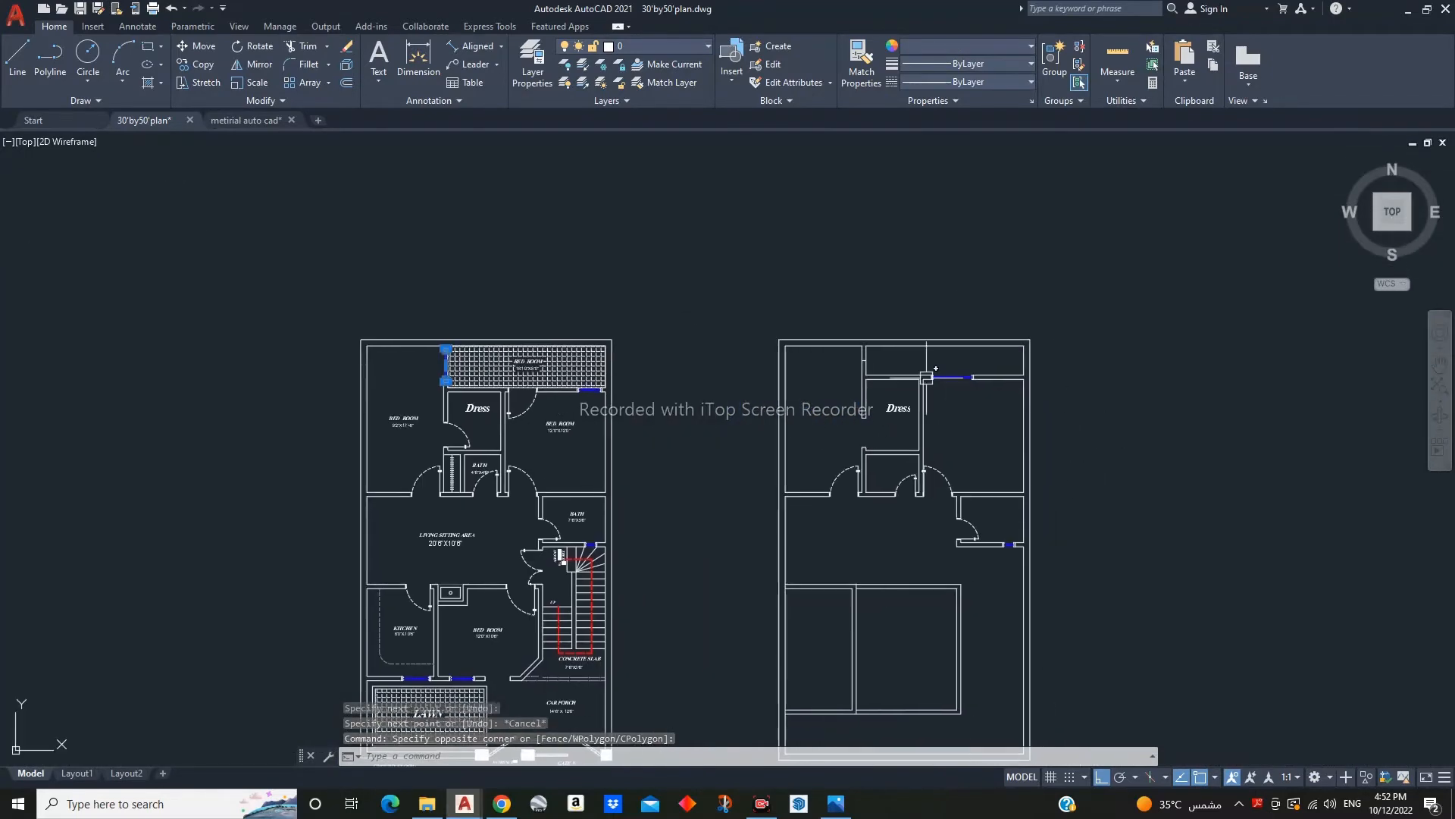
scroll(876, 361, "up", 10)
key("Escape")
- Measure the length of the wall between the second plan's left bedroom and upper strip room with an aligned dimension
scroll(825, 342, "up", 2)
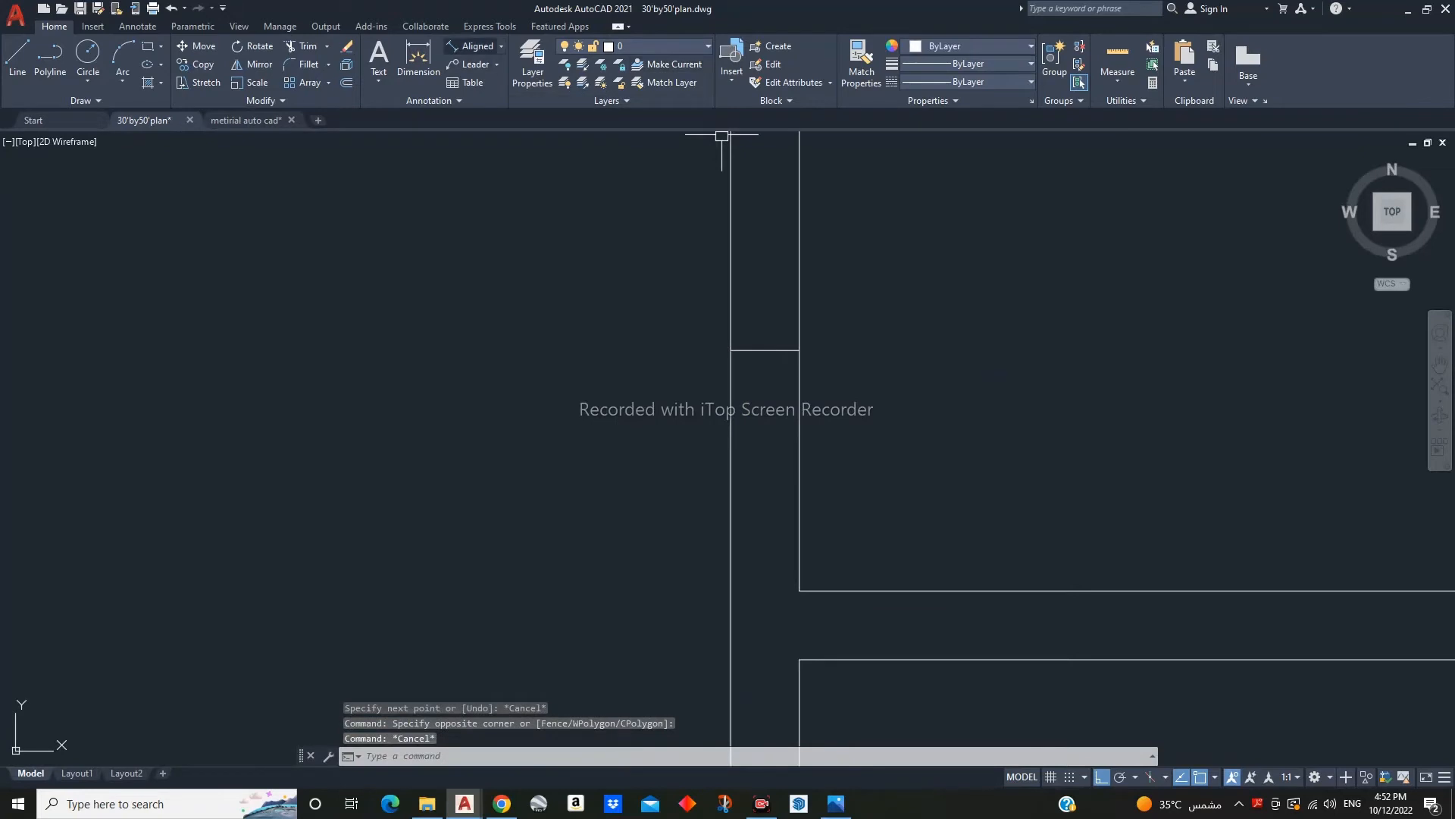
left_click(476, 46)
middle_click_drag(730, 436, 715, 535)
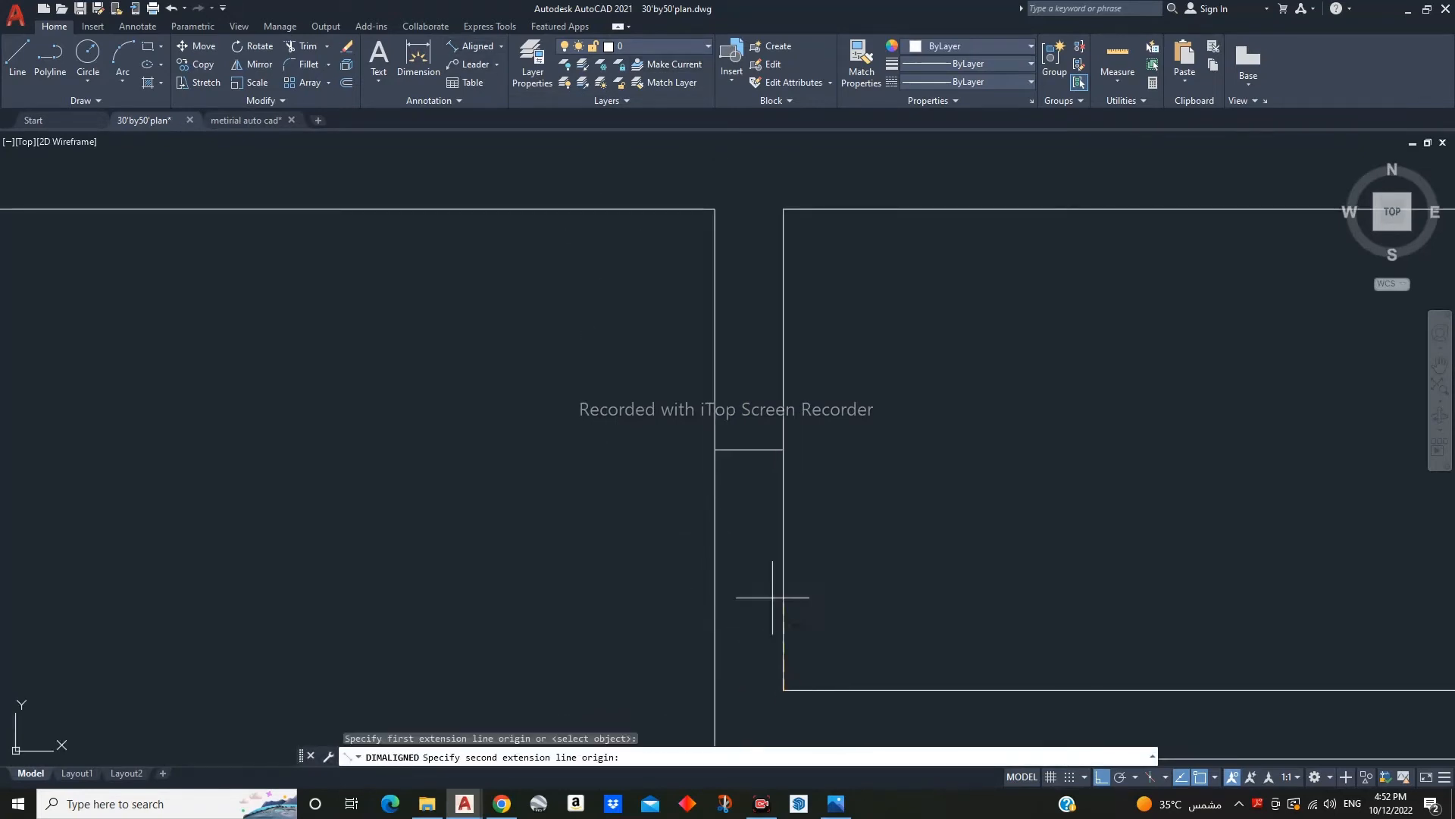
left_click(783, 209)
scroll(784, 402, "down", 5)
key("Escape")
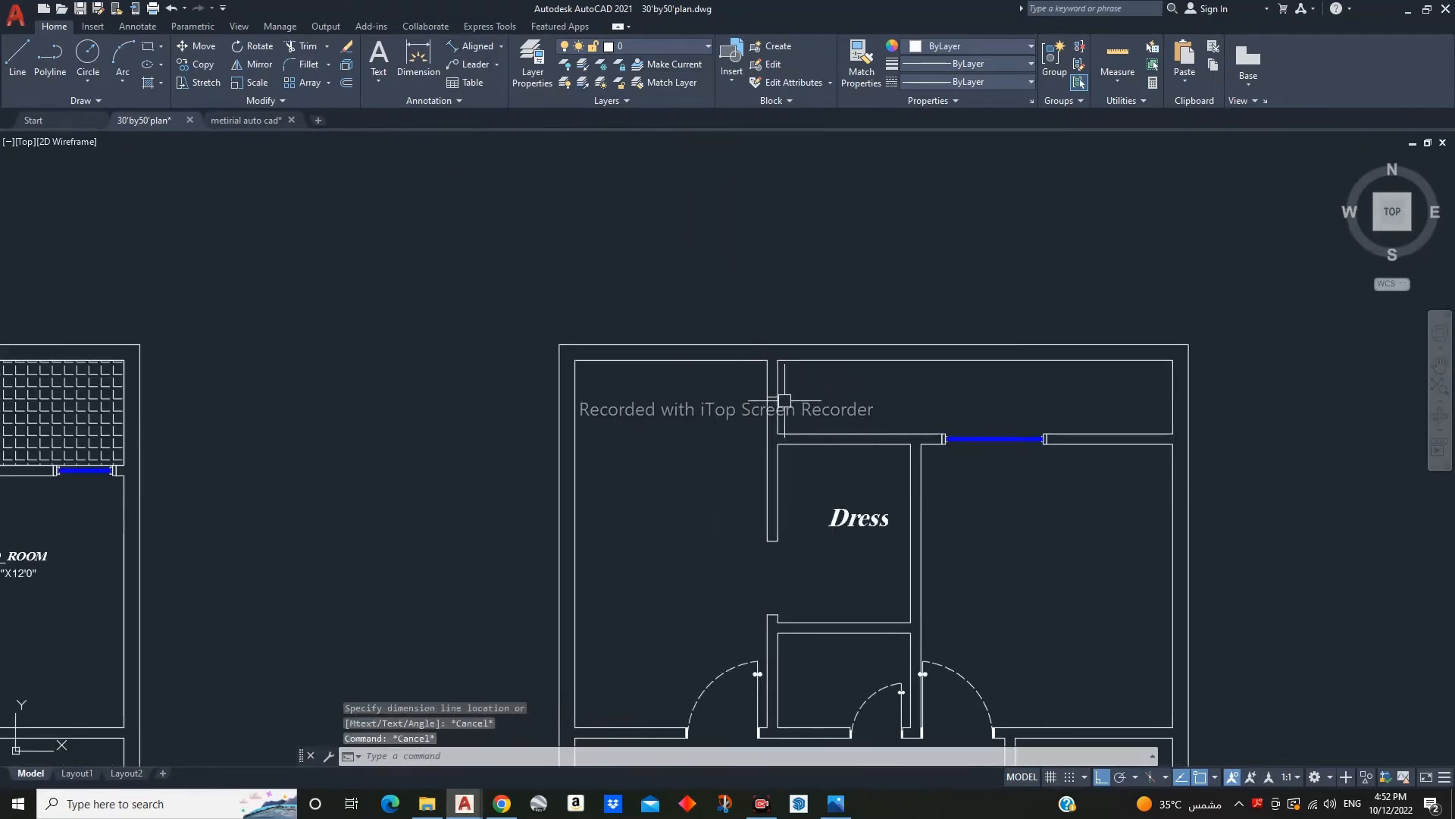
- Offset the line across the wall's middle 1'6" both upward and downward
scroll(751, 391, "up", 5)
type("o")
key("Return")
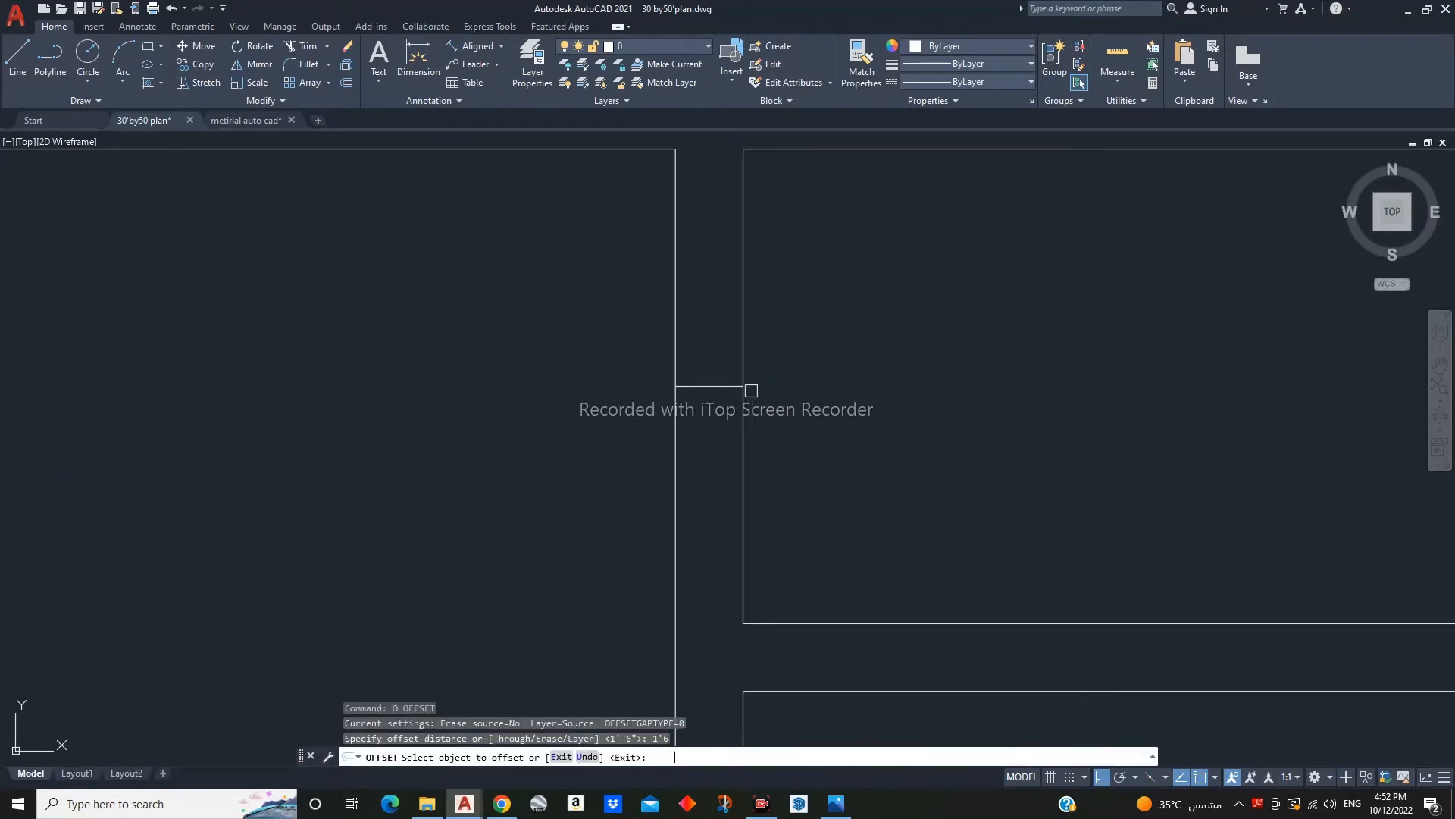
left_click(723, 382)
left_click(723, 380)
key("Escape")
- Erase the middle line and trim both wall lines between the two offset lines to form the window opening
left_click(708, 383)
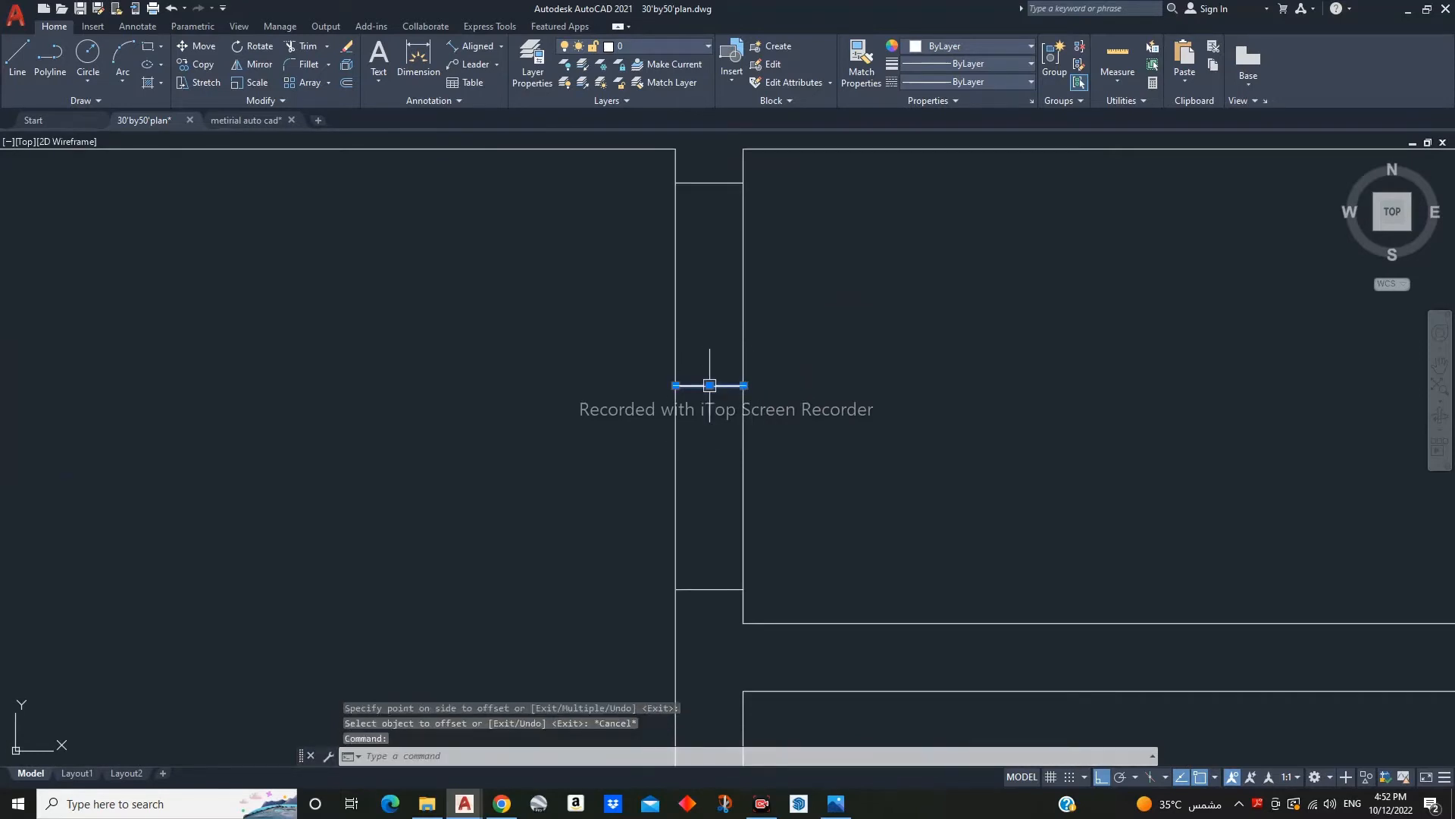
type("e")
key("Return")
key("Escape")
left_click(619, 363)
left_click(834, 374)
key("Escape")
scroll(789, 341, "down", 5)
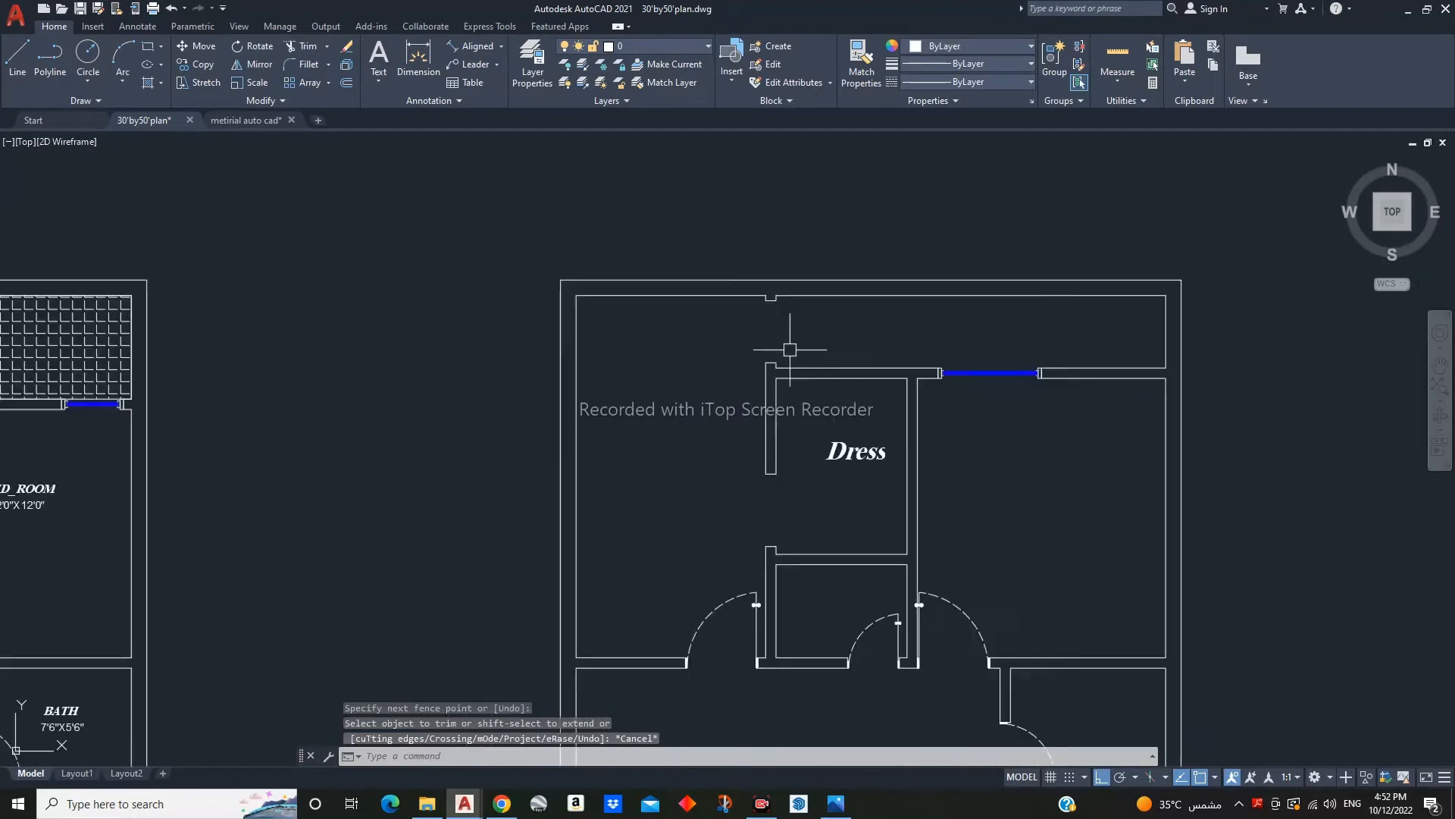
- Copy the blue glass and right-hand jamb pieces of the upper strip room's window into the left bedroom, beside the new wall opening
scroll(1004, 385, "up", 3)
middle_click_drag(814, 303, 823, 369)
scroll(822, 369, "up", 3)
left_click(897, 331)
left_click(827, 436)
scroll(824, 448, "down", 1)
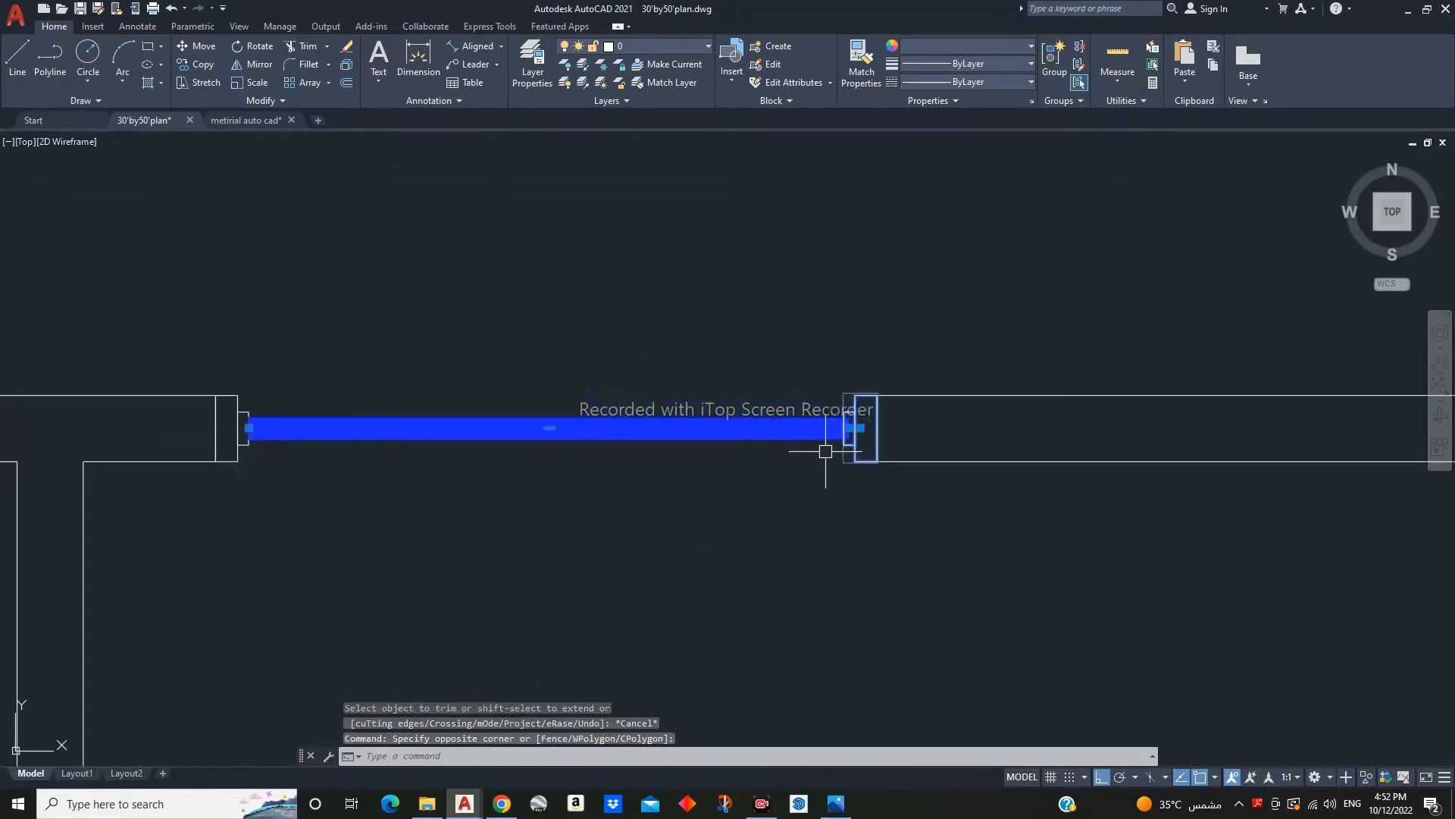
middle_click_drag(826, 452, 867, 413)
type("co")
key("Return")
left_click(825, 446)
scroll(825, 445, "down", 3)
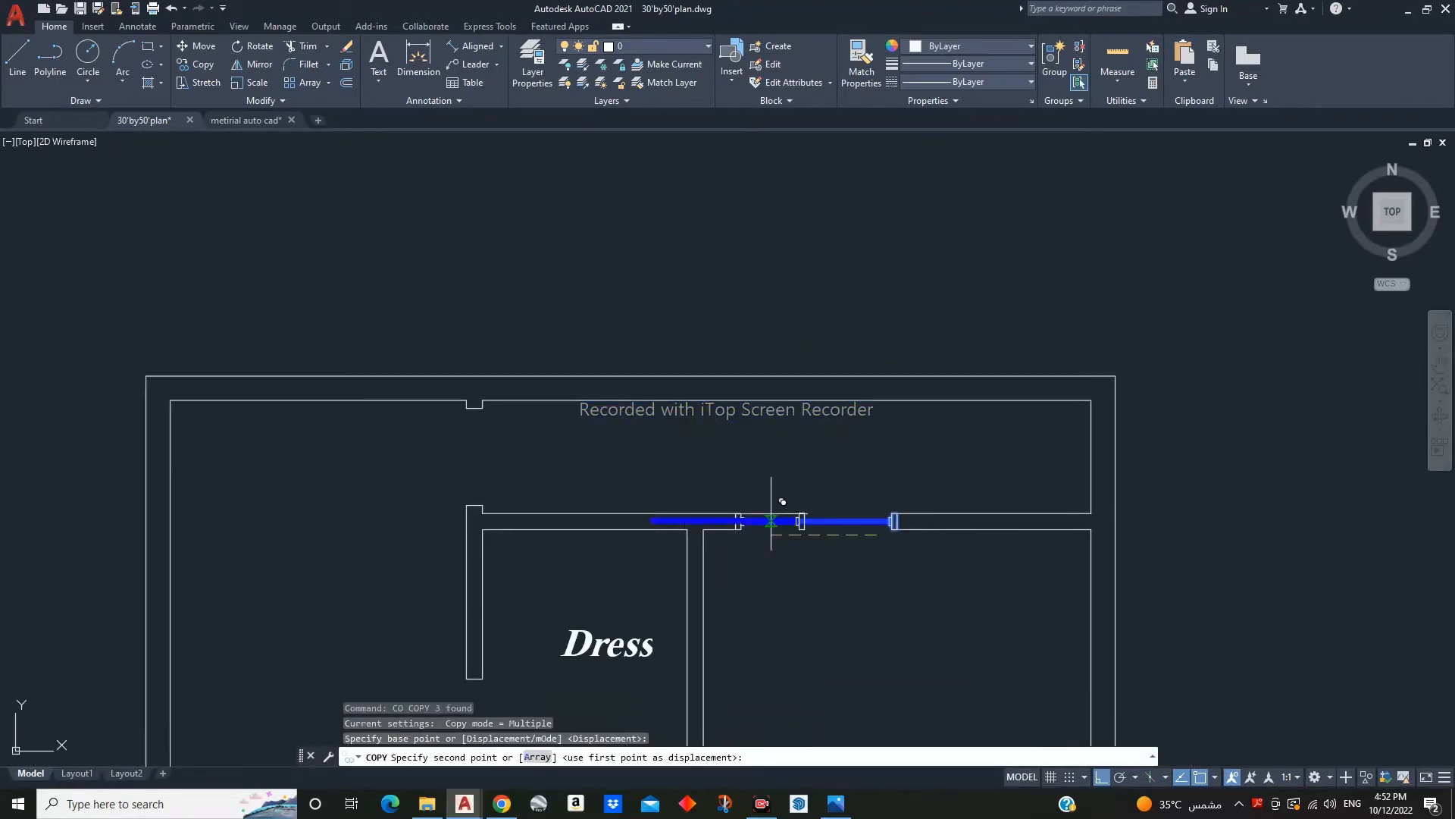
left_click(391, 450)
key("Escape")
- Rotate the copied glass and jamb to vertical, with the jamb at the upper end
left_click(406, 483)
left_click(350, 561)
left_click(432, 491)
left_click(373, 544)
type("ro")
left_click(427, 560)
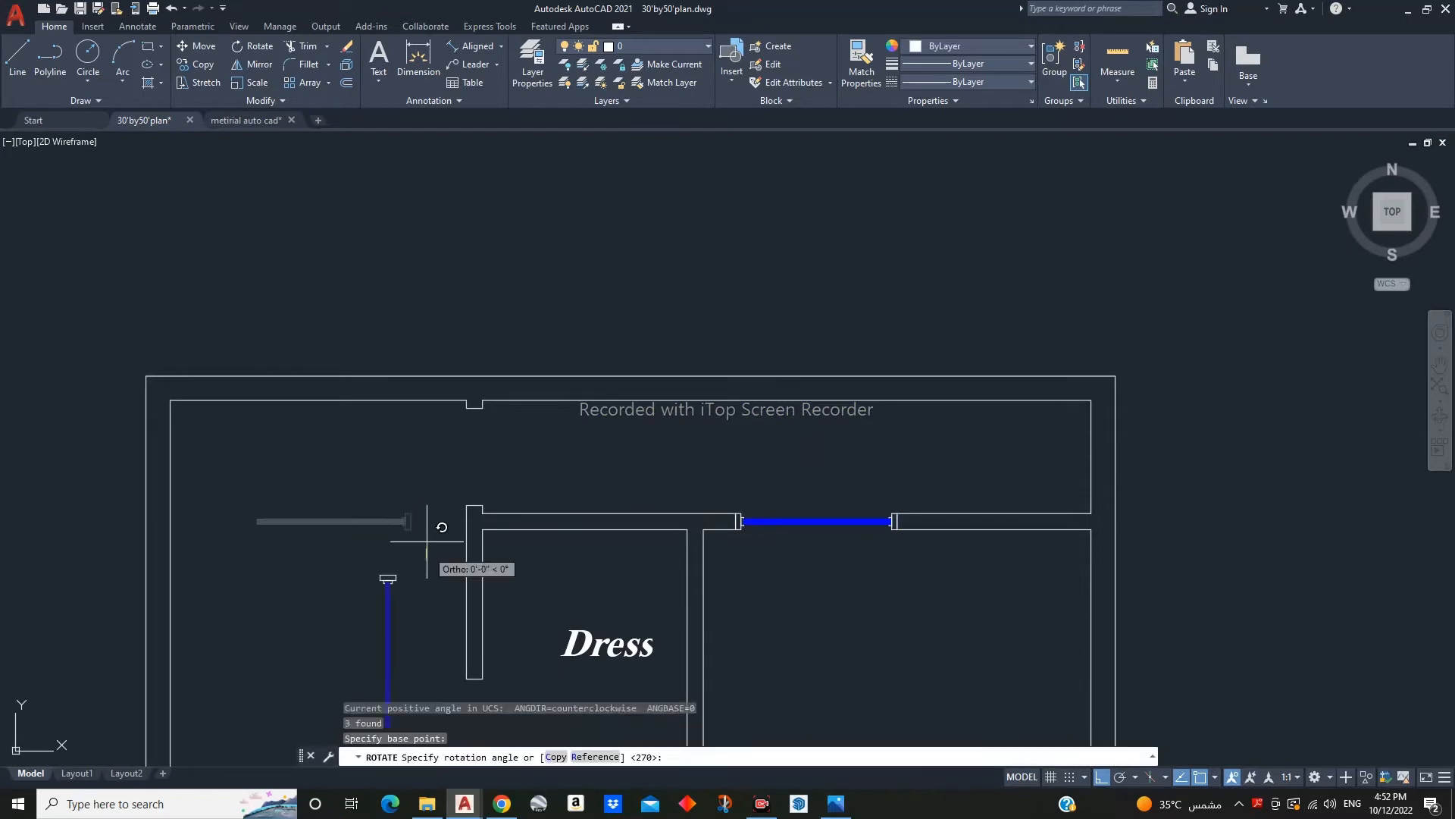
left_click(427, 540)
- Move the rotated glass and jamb so the jamb sits against the upper edge of the left bedroom's window opening
middle_click_drag(400, 539, 432, 377)
left_click(448, 394)
left_click(378, 586)
middle_click_drag(435, 568, 442, 585)
type("m")
scroll(447, 454, "up", 4)
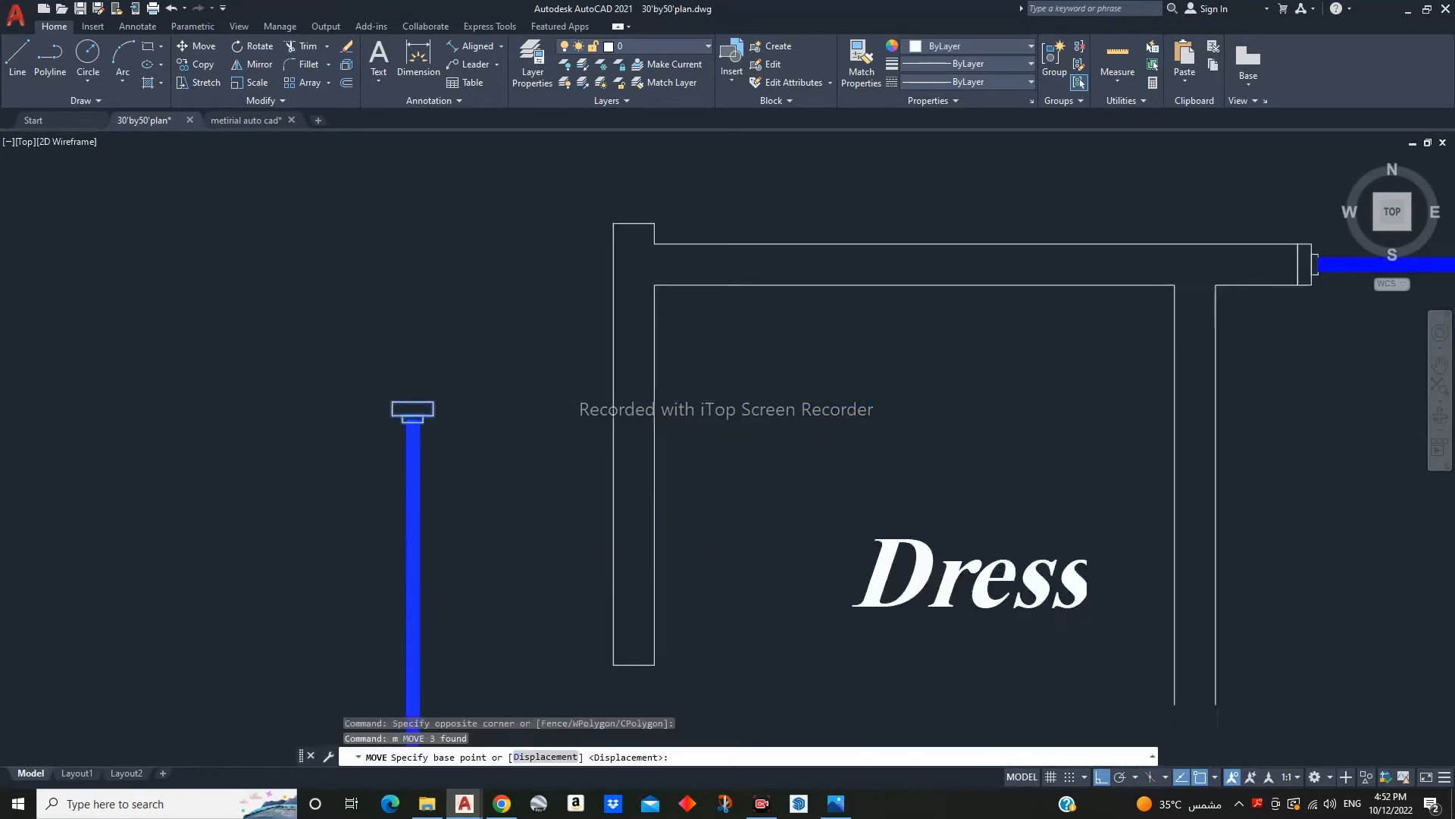
scroll(443, 478, "up", 3)
left_click(407, 176)
scroll(452, 318, "down", 4)
middle_click_drag(634, 331, 593, 591)
scroll(561, 294, "up", 2)
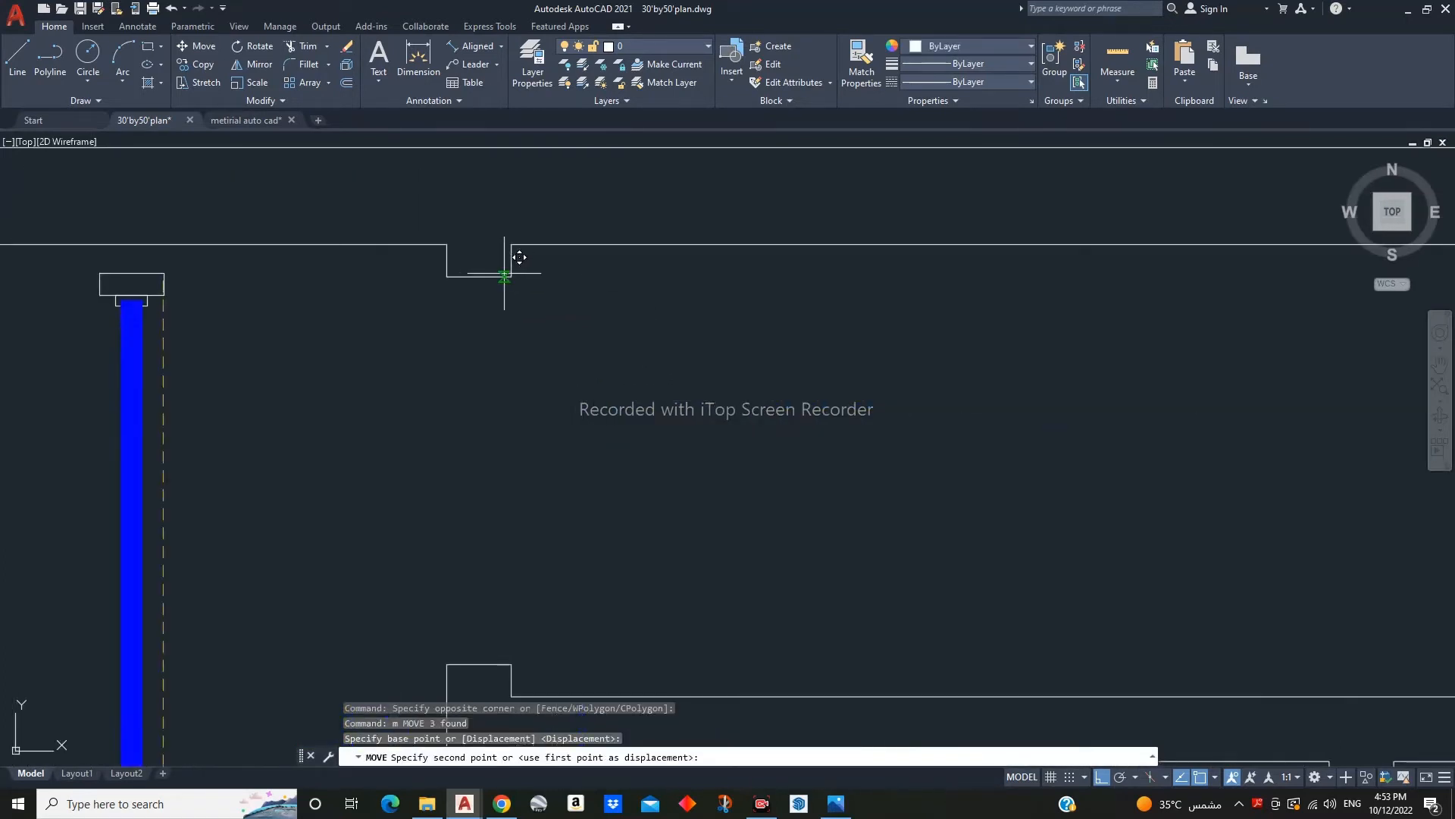
left_click(504, 277)
key("Escape")
- Mirror the upper jamb pieces downward, keeping the originals, and move the mirrored jamb onto the opening's lower edge
type("mi")
left_click(592, 430)
left_click(681, 457)
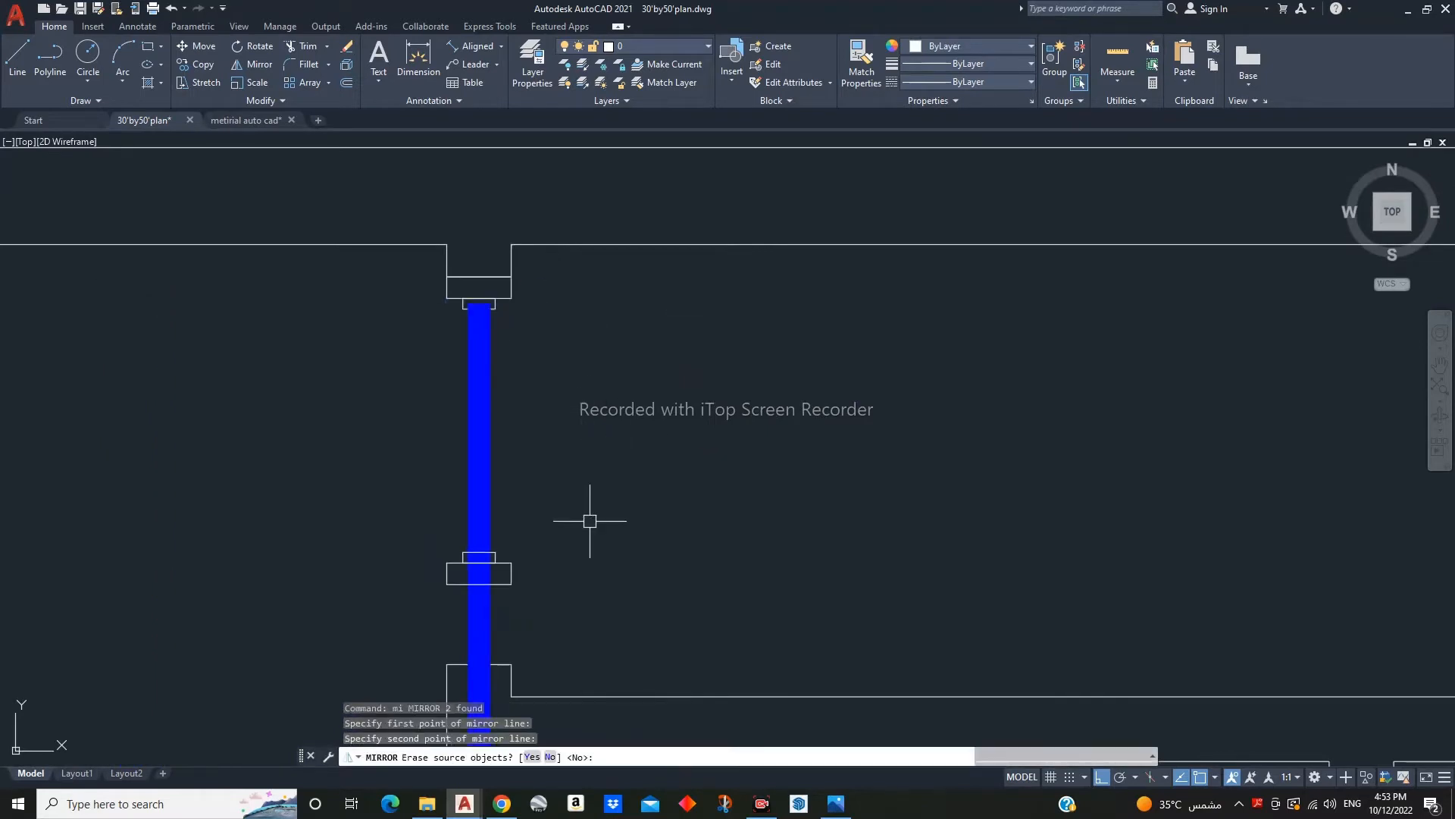
key("space")
left_click(512, 568)
middle_click_drag(585, 568, 642, 423)
type("m")
scroll(617, 449, "up", 4)
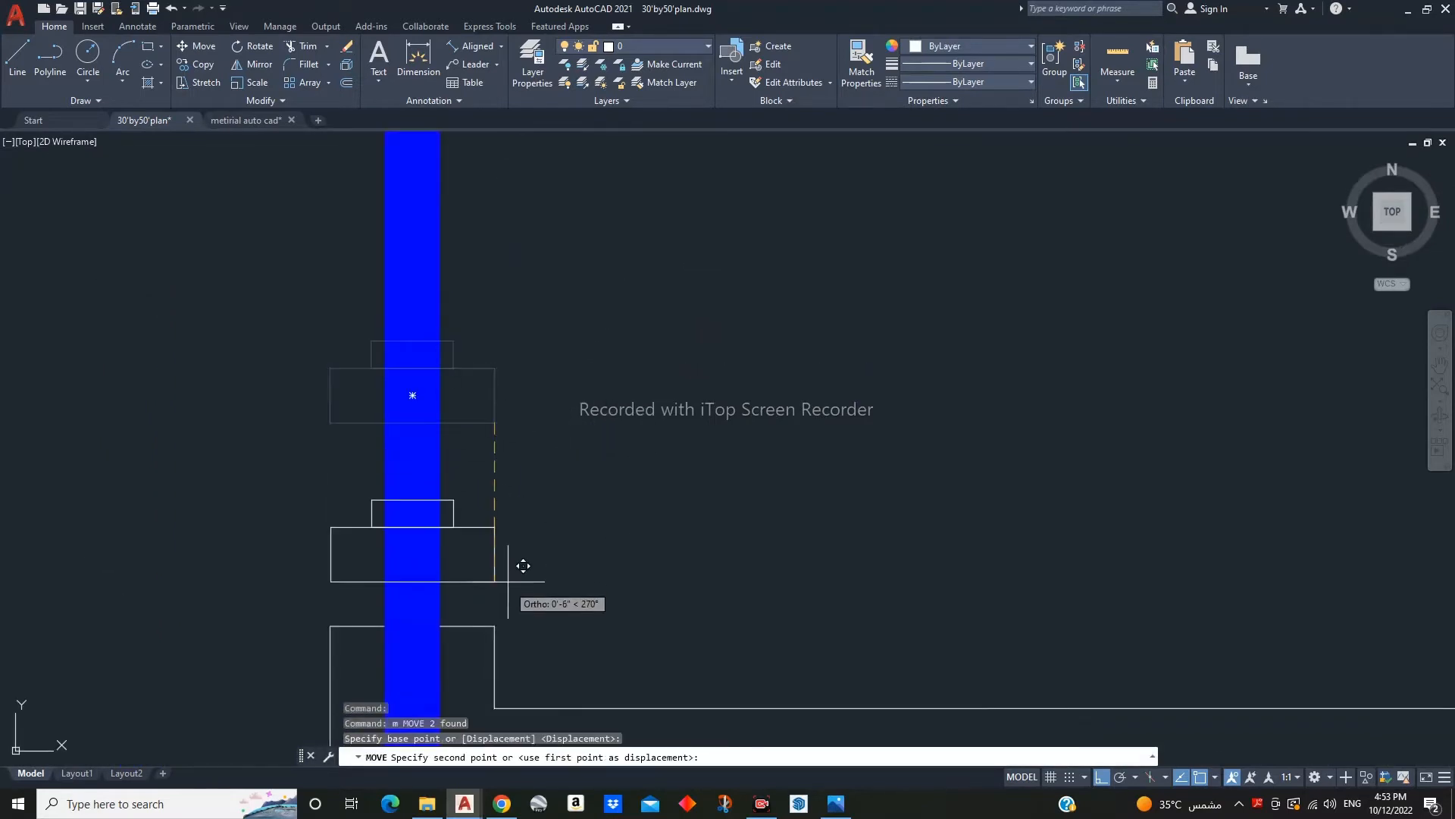
left_click(494, 627)
- Stretch the lower end of the blue glass up to the window's lower jamb
scroll(617, 458, "down", 2)
left_click(559, 443)
left_click(482, 413)
middle_click_drag(554, 457, 612, 210)
scroll(613, 210, "down", 6)
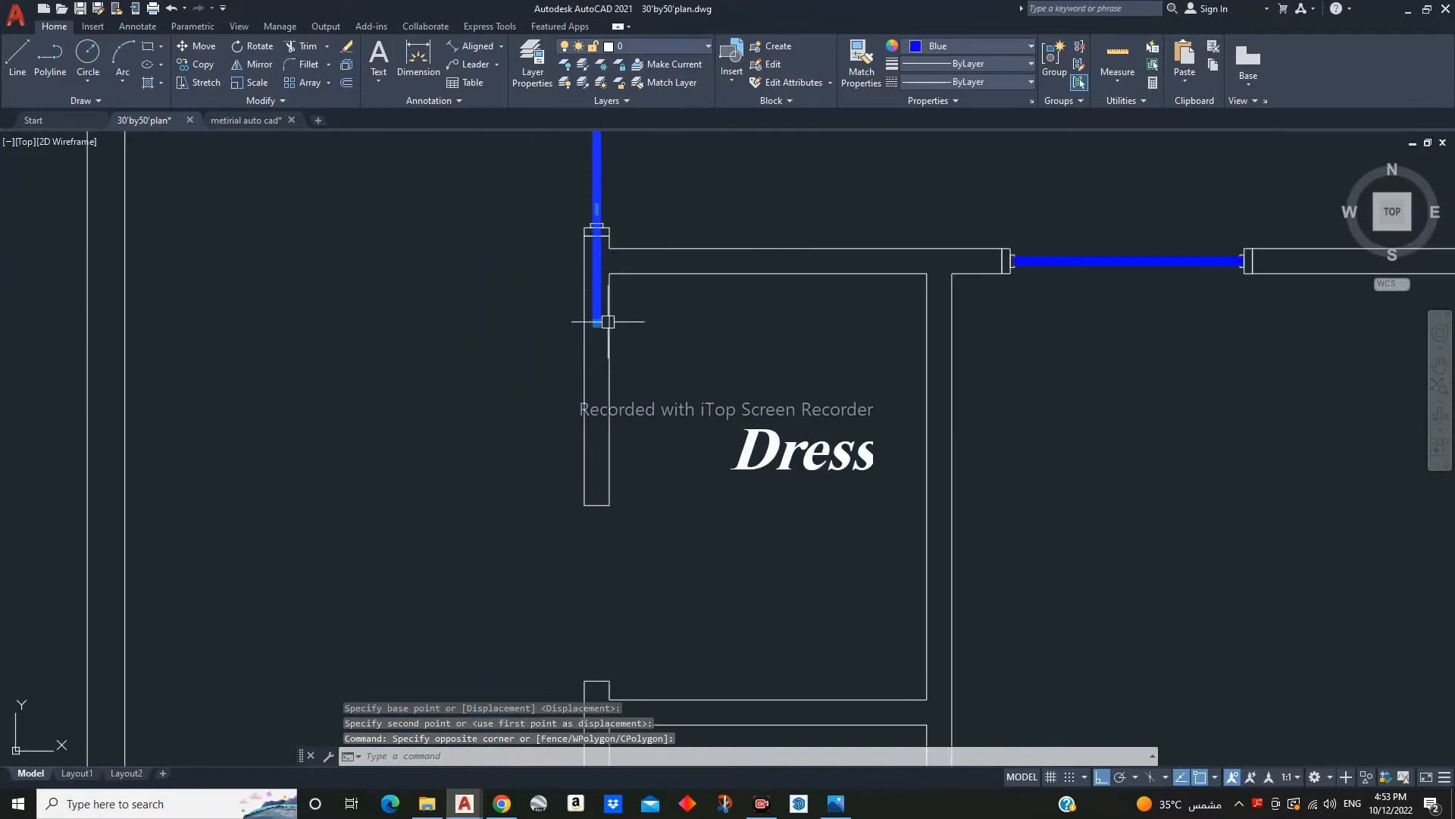
left_click(598, 321)
scroll(601, 323, "up", 8)
left_click(545, 301)
scroll(666, 379, "down", 6)
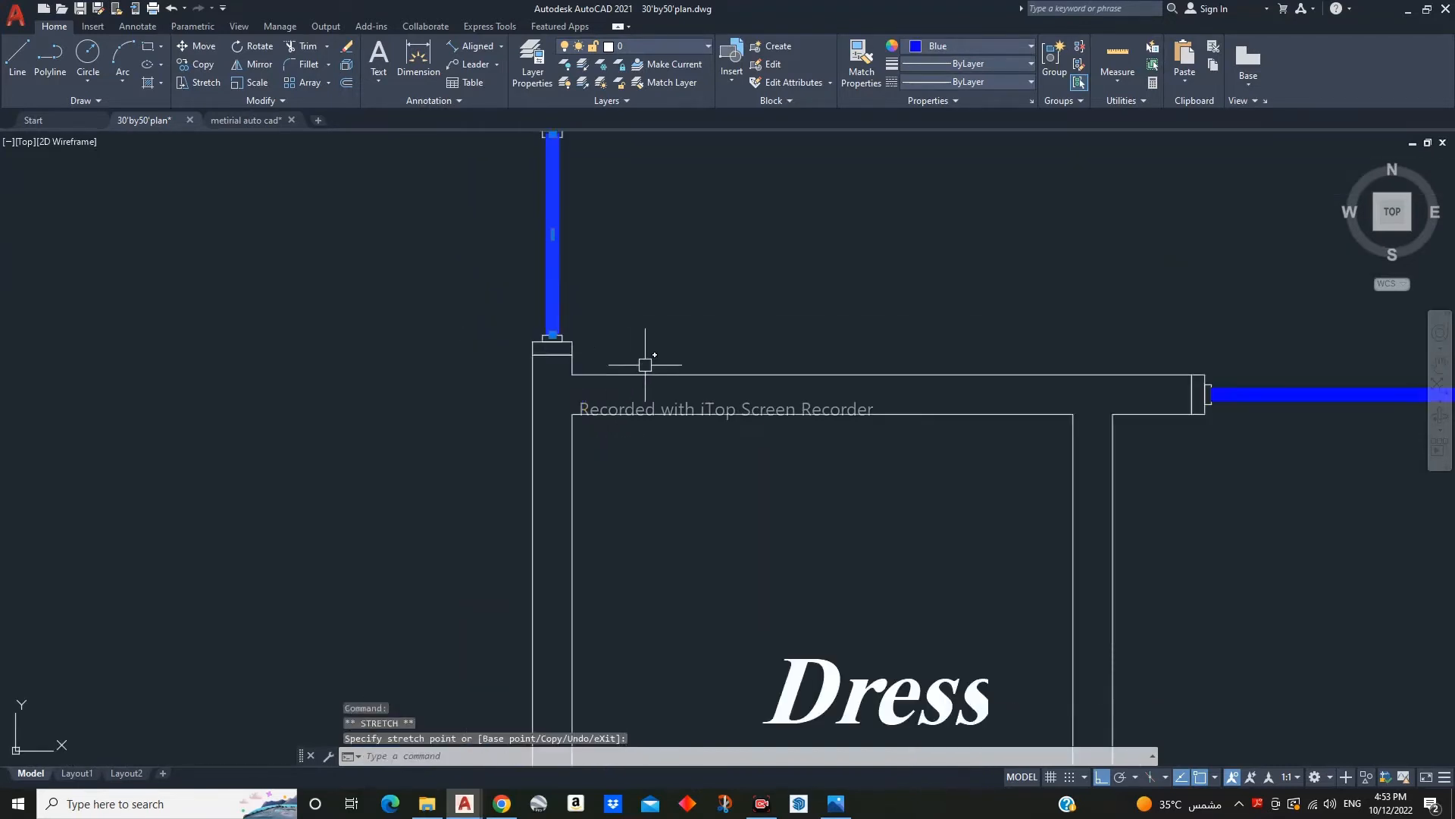
key("Escape")
key("Escape")
key("Escape")
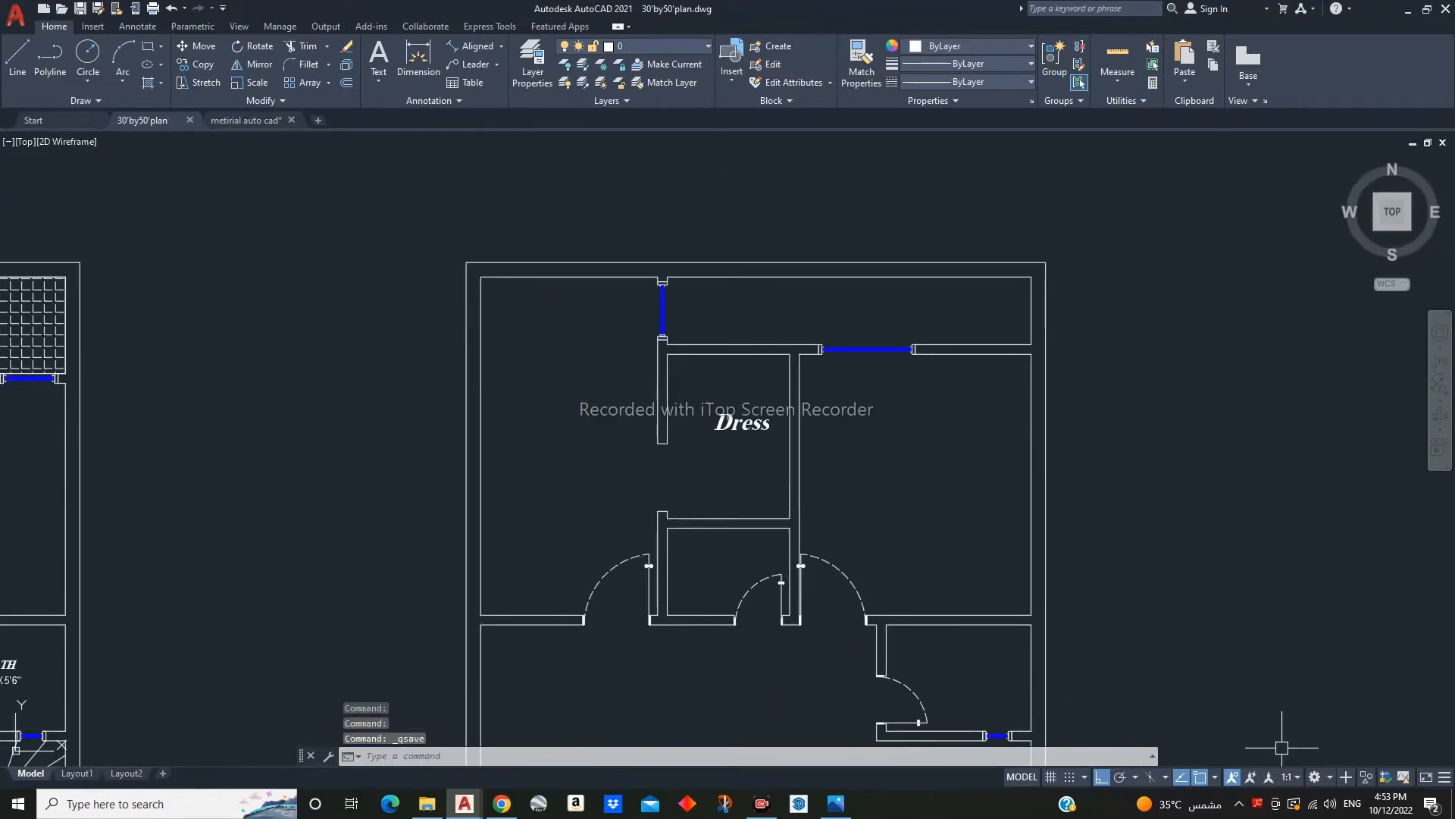
scroll(1137, 470, "down", 5)
scroll(1109, 534, "up", 2)
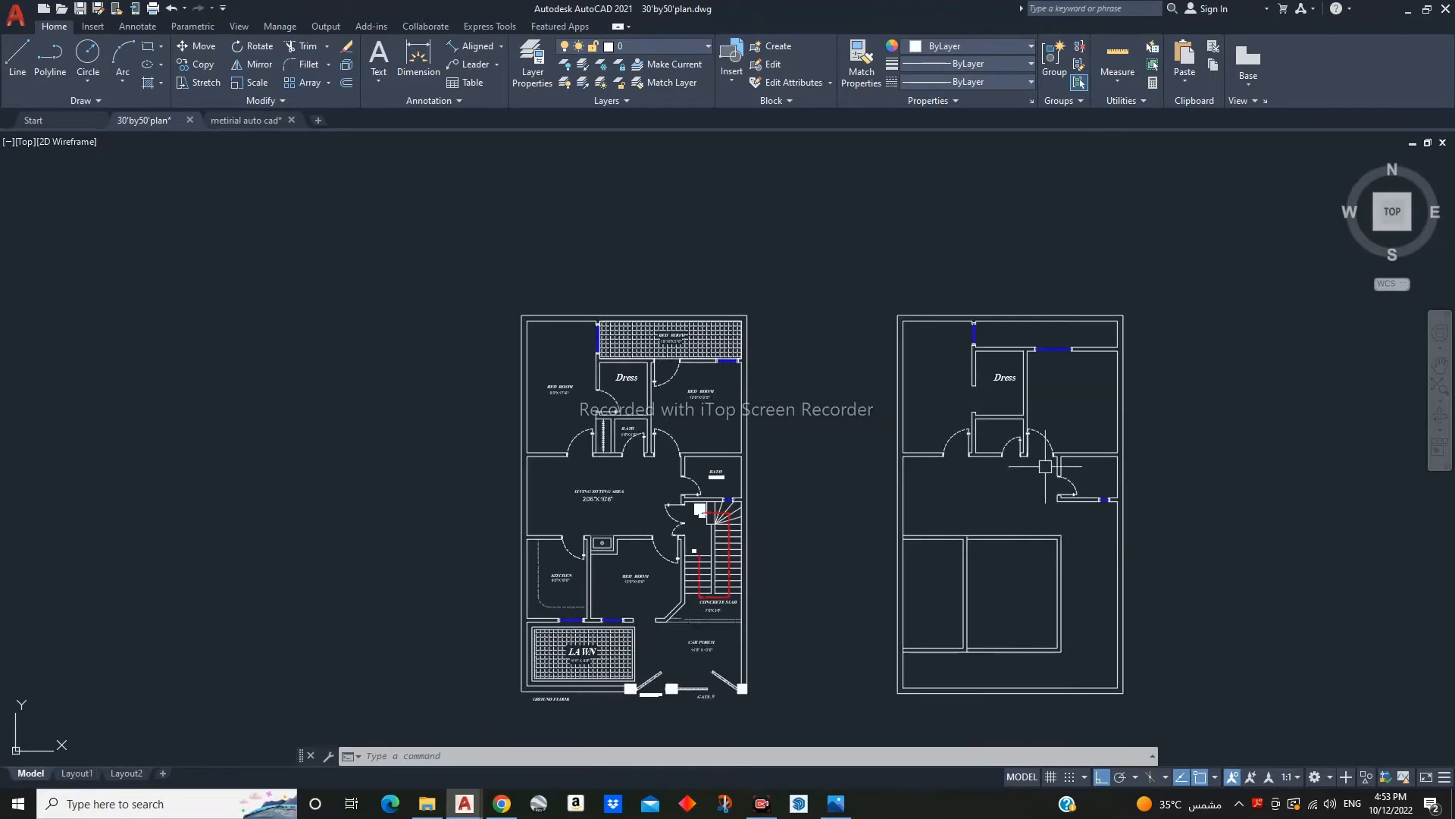
- Copy the two BED_ROOM labels with their size texts 50' to the right into the matching rooms of the second plan
scroll(701, 405, "up", 6)
left_click(723, 383)
left_click(665, 337)
middle_click_drag(207, 307, 657, 314)
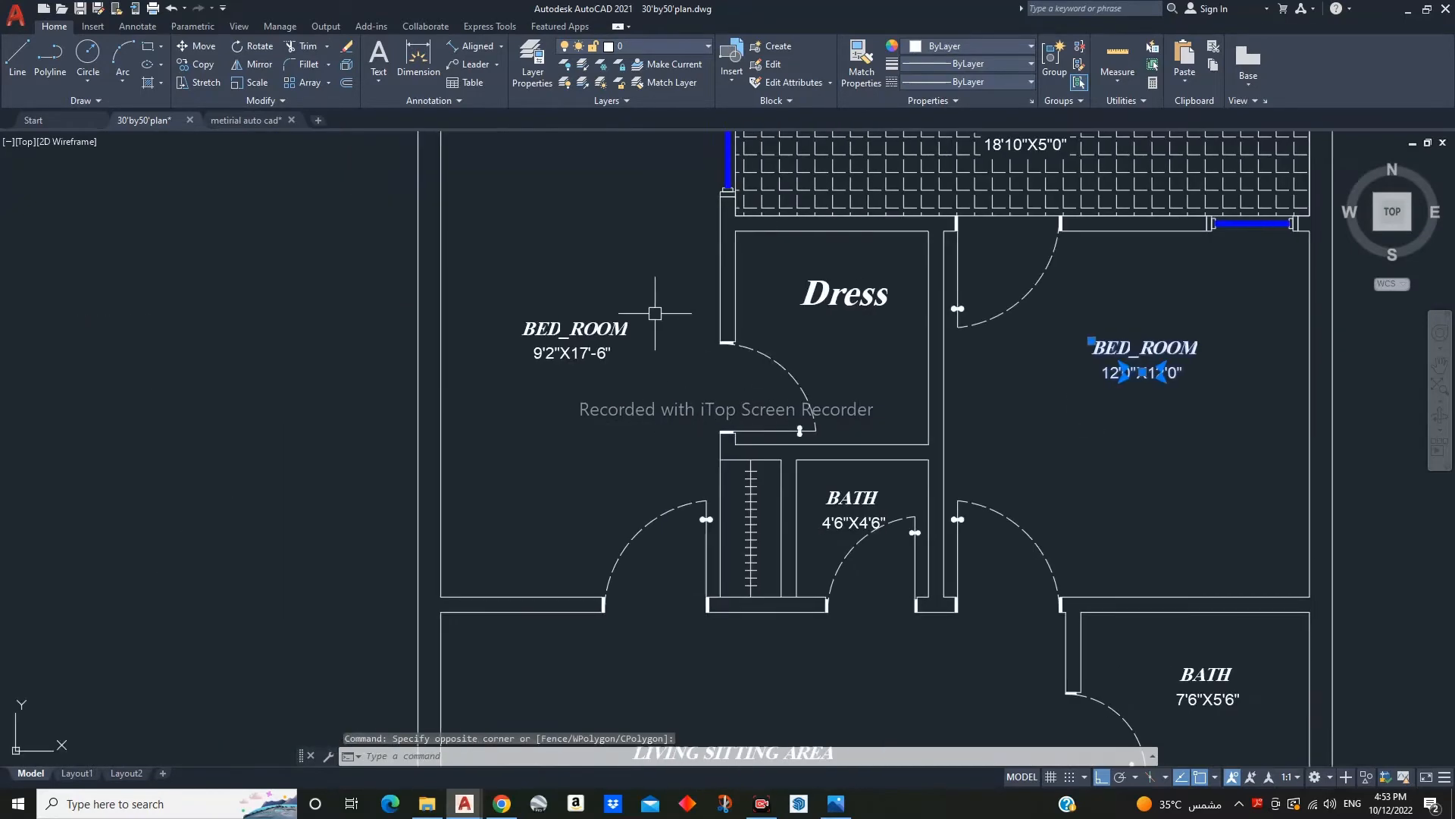
left_click(652, 307)
left_click(579, 398)
type("co")
key("space")
left_click(579, 398)
scroll(580, 398, "down", 4)
scroll(687, 406, "up", 4)
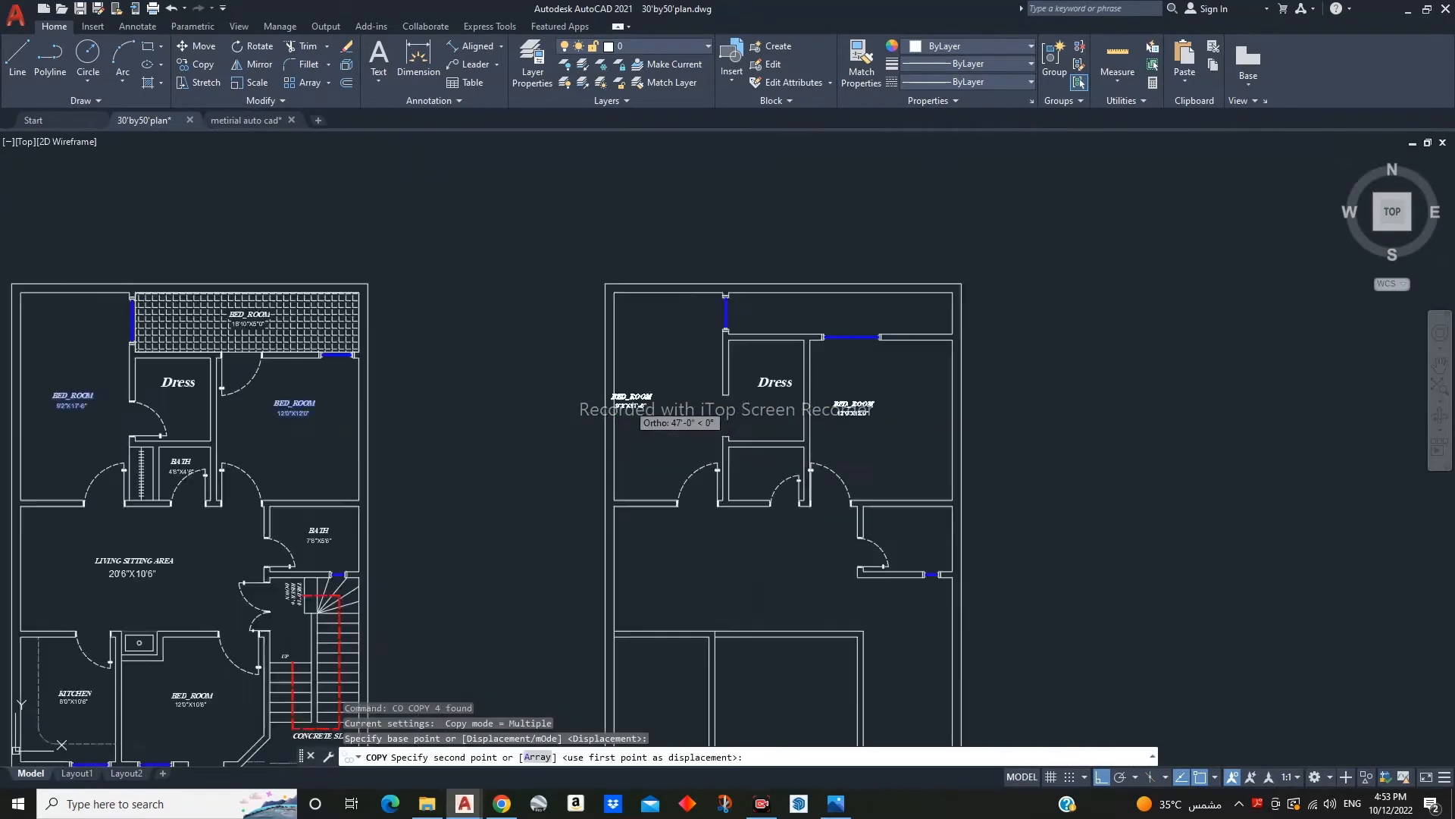
type("50'")
key("Return")
key("Escape")
scroll(531, 455, "down", 4)
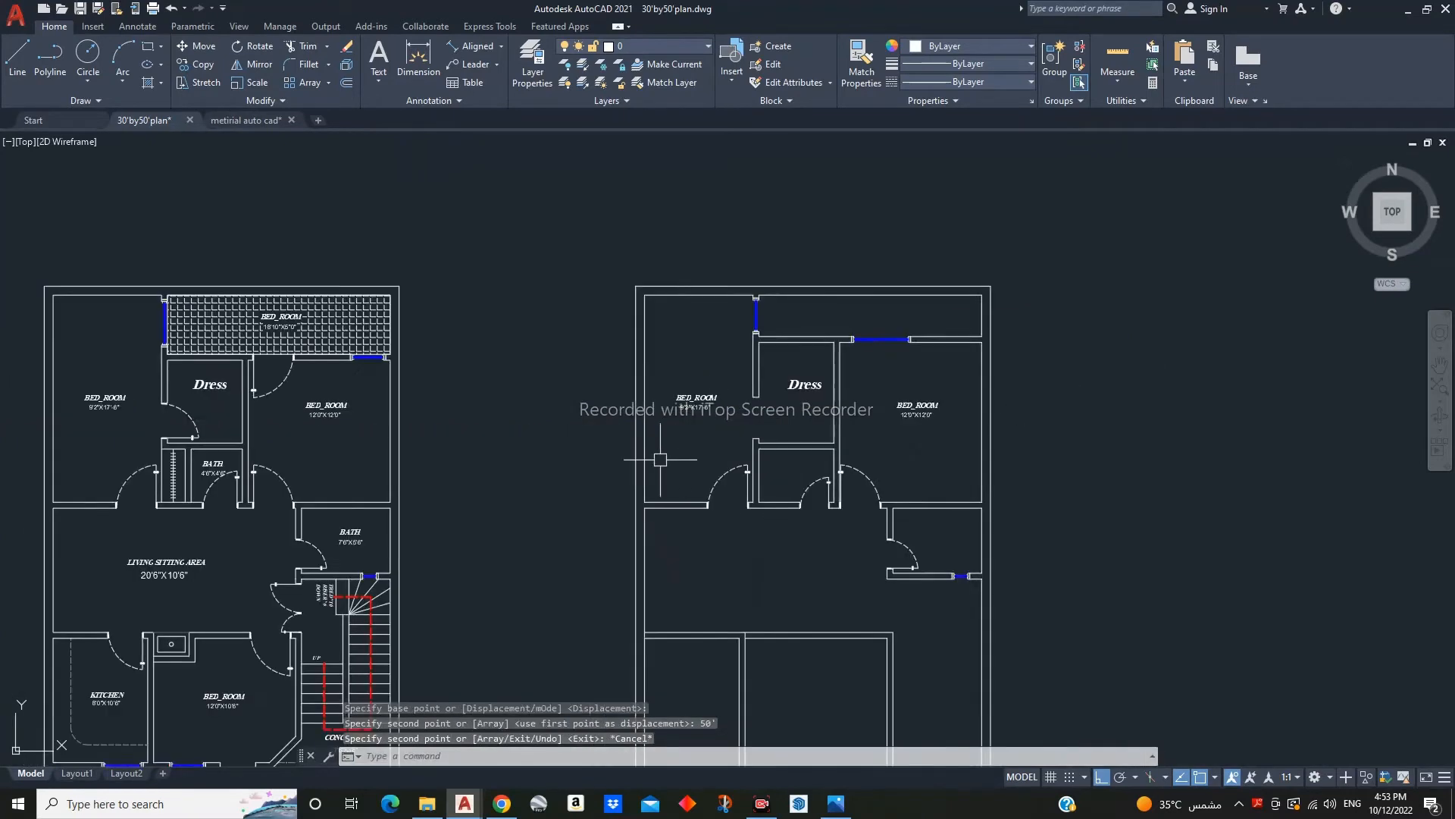
- Copy the 4'6"X4'6" BATH label and its size text 50' to the right into the second plan
scroll(386, 445, "up", 8)
left_click(385, 445)
left_click(367, 338)
middle_click_drag(378, 391, 455, 383)
type("co")
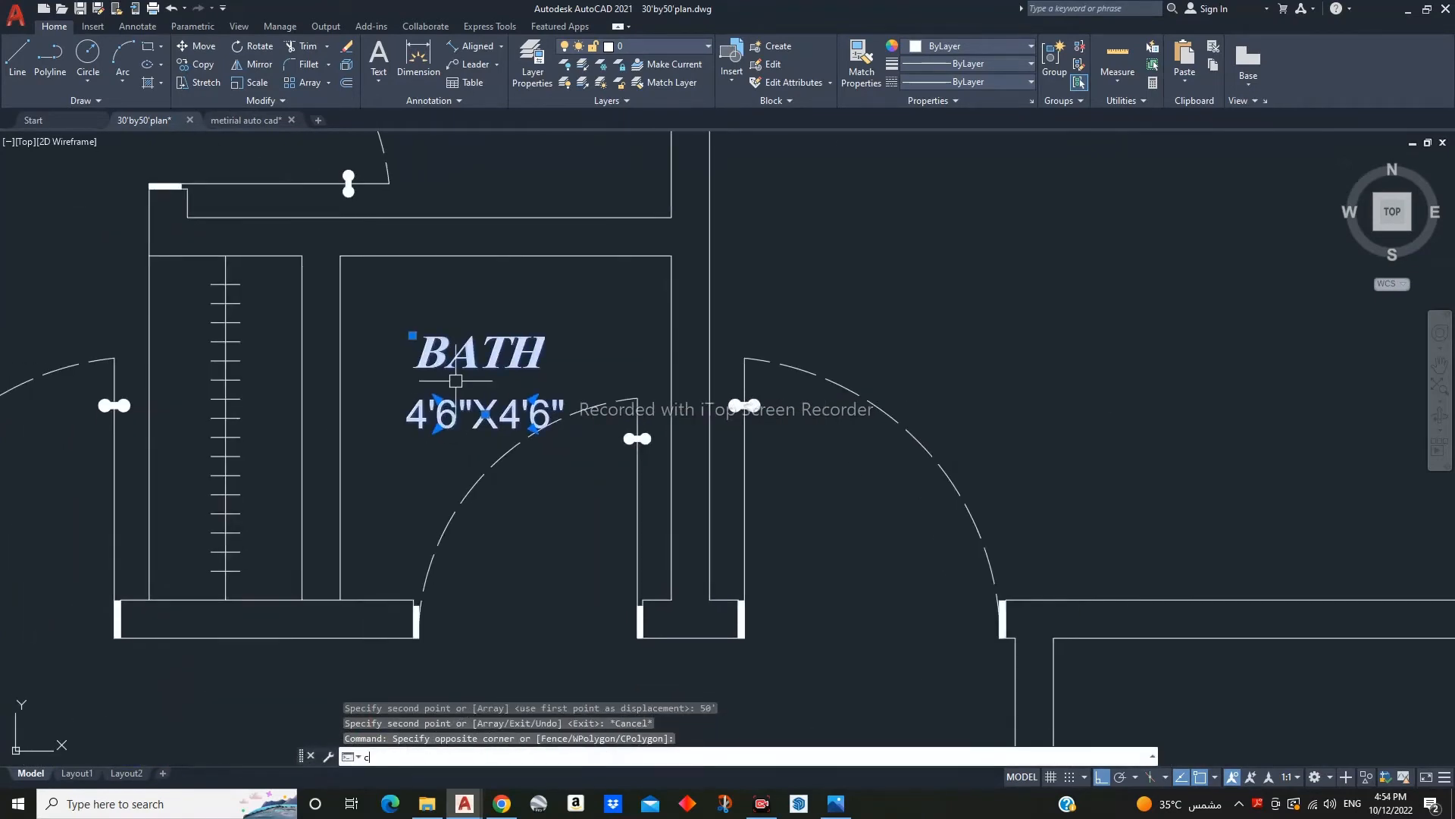
key("space")
left_click(840, 279)
key("Return")
key("Escape")
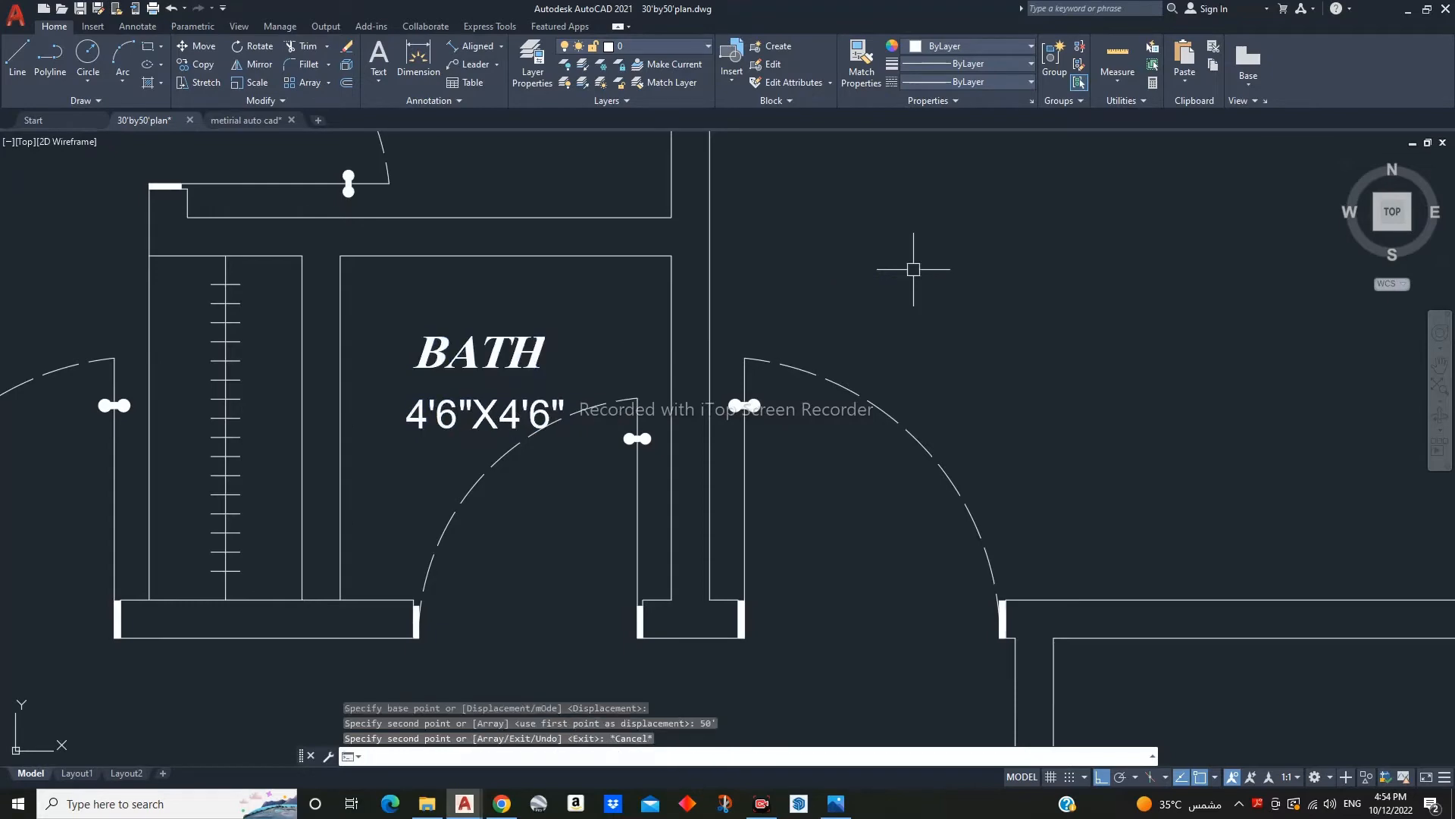
- Check the inside width of the 9'2"X17'-6" bedroom in the second plan with an aligned dimension, without placing it
scroll(689, 397, "down", 6)
scroll(828, 261, "up", 6)
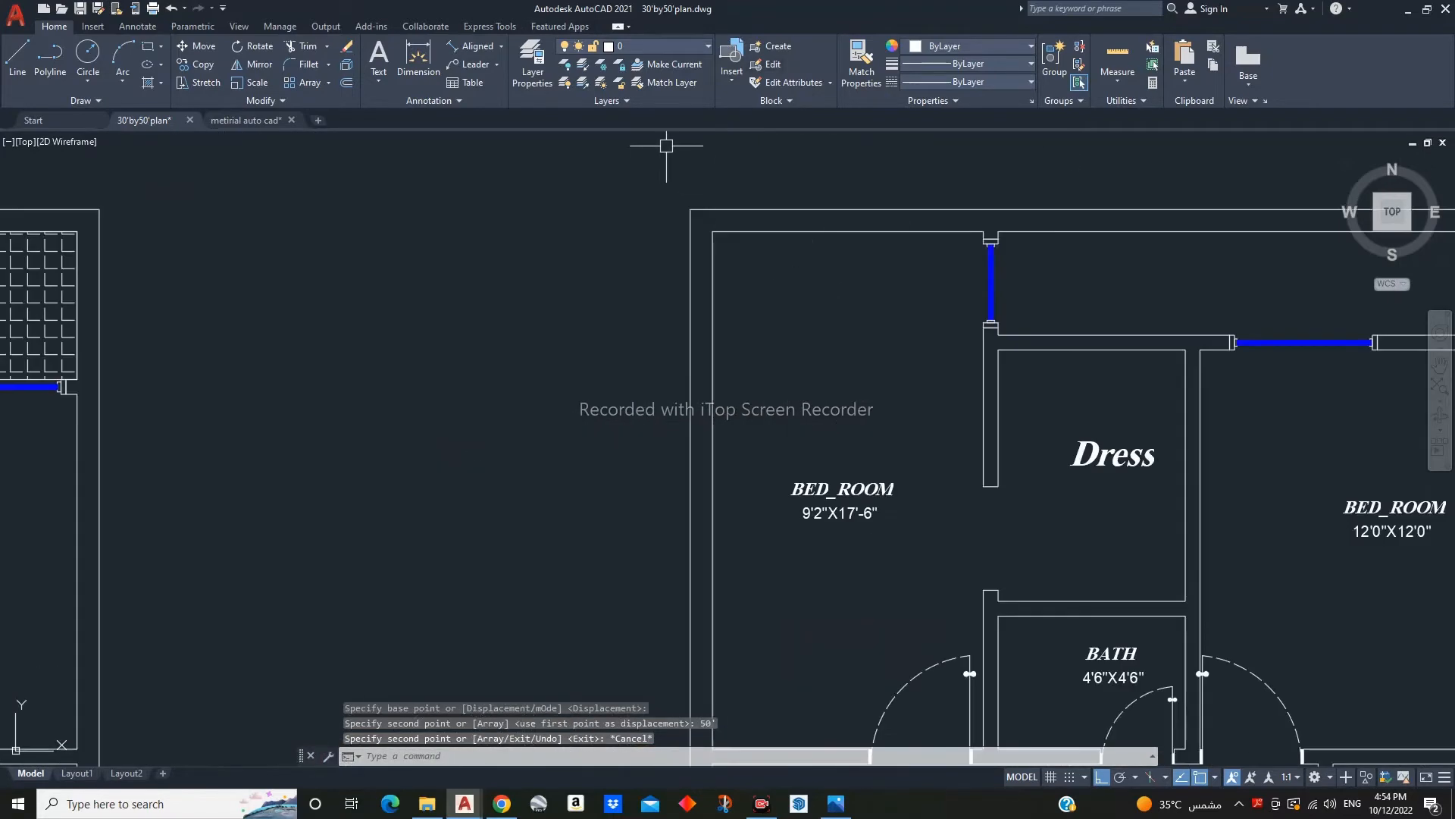
left_click(477, 46)
scroll(637, 293, "down", 5)
key("Return")
middle_click_drag(698, 365, 704, 410)
left_click(658, 338)
scroll(661, 339, "up", 5)
key("Escape")
key("Return")
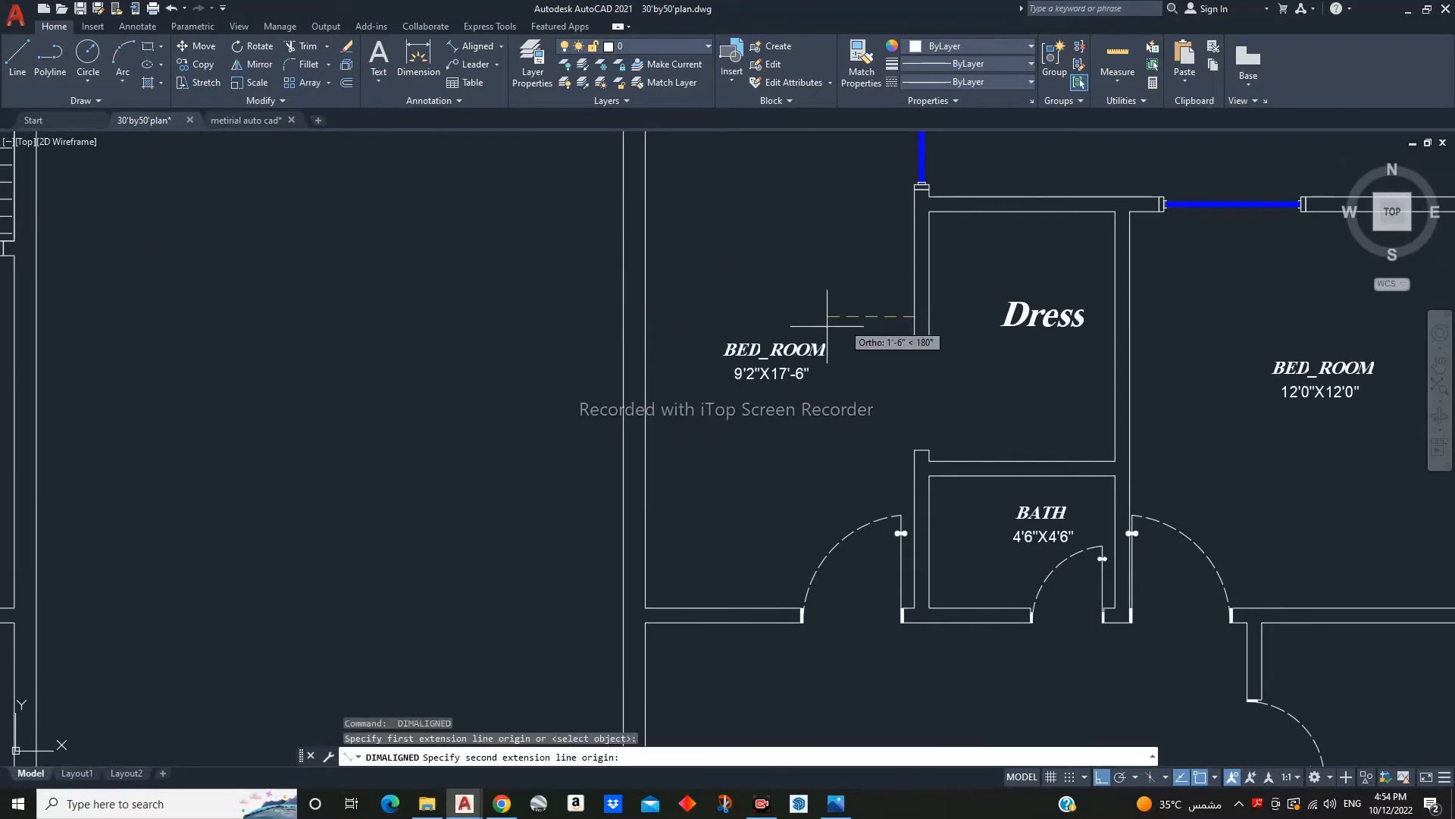
left_click(645, 317)
key("Escape")
- Check the depth of the Dress room along its right wall with an aligned dimension preview
middle_click_drag(956, 280, 719, 350)
key("Return")
key("Return")
left_click(873, 328)
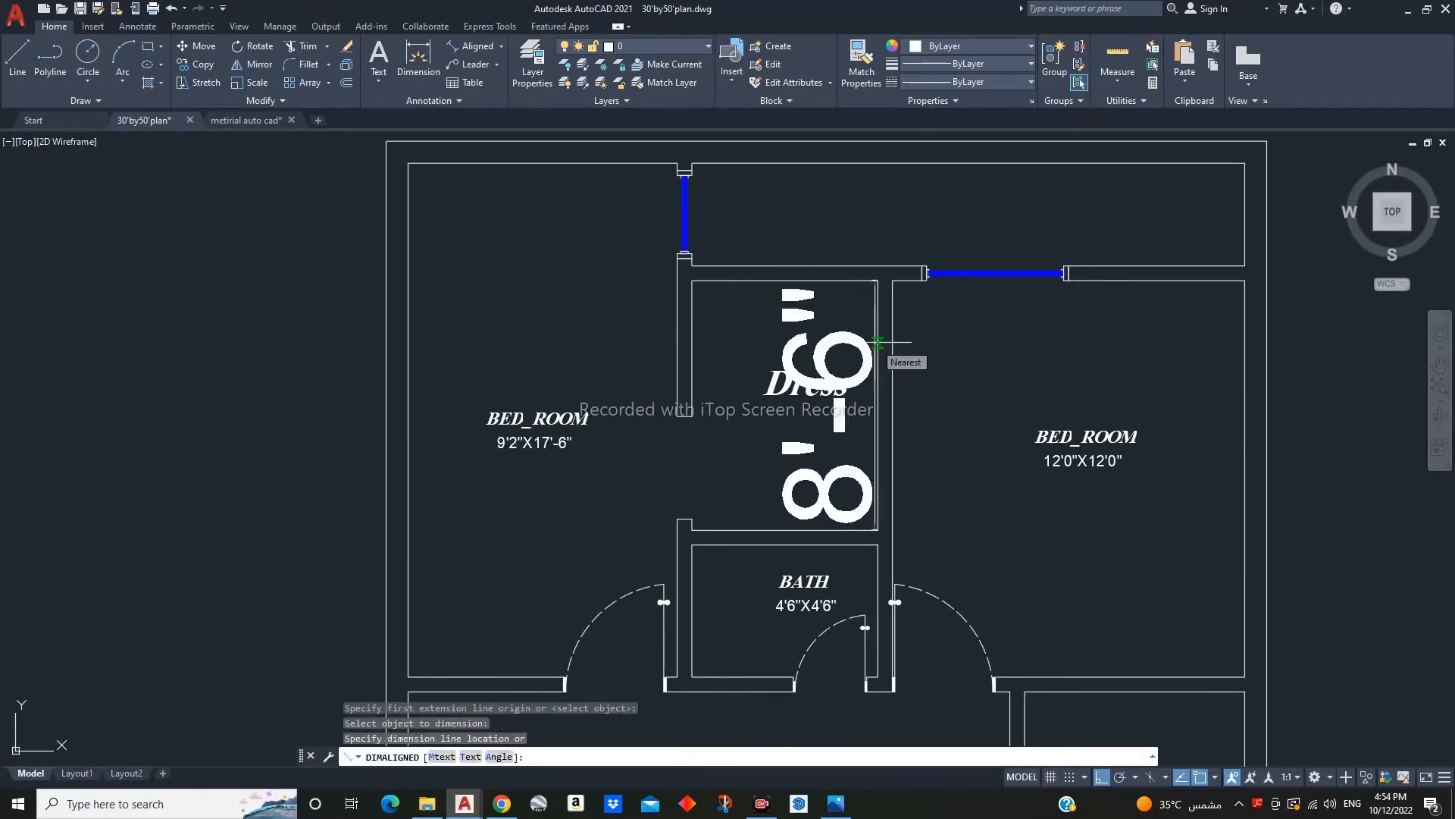
key("Escape")
- Place aligned dimensions for the Dress room's inside width and depth
key("Return")
key("Return")
left_click(799, 281)
left_click(801, 297)
key("Return")
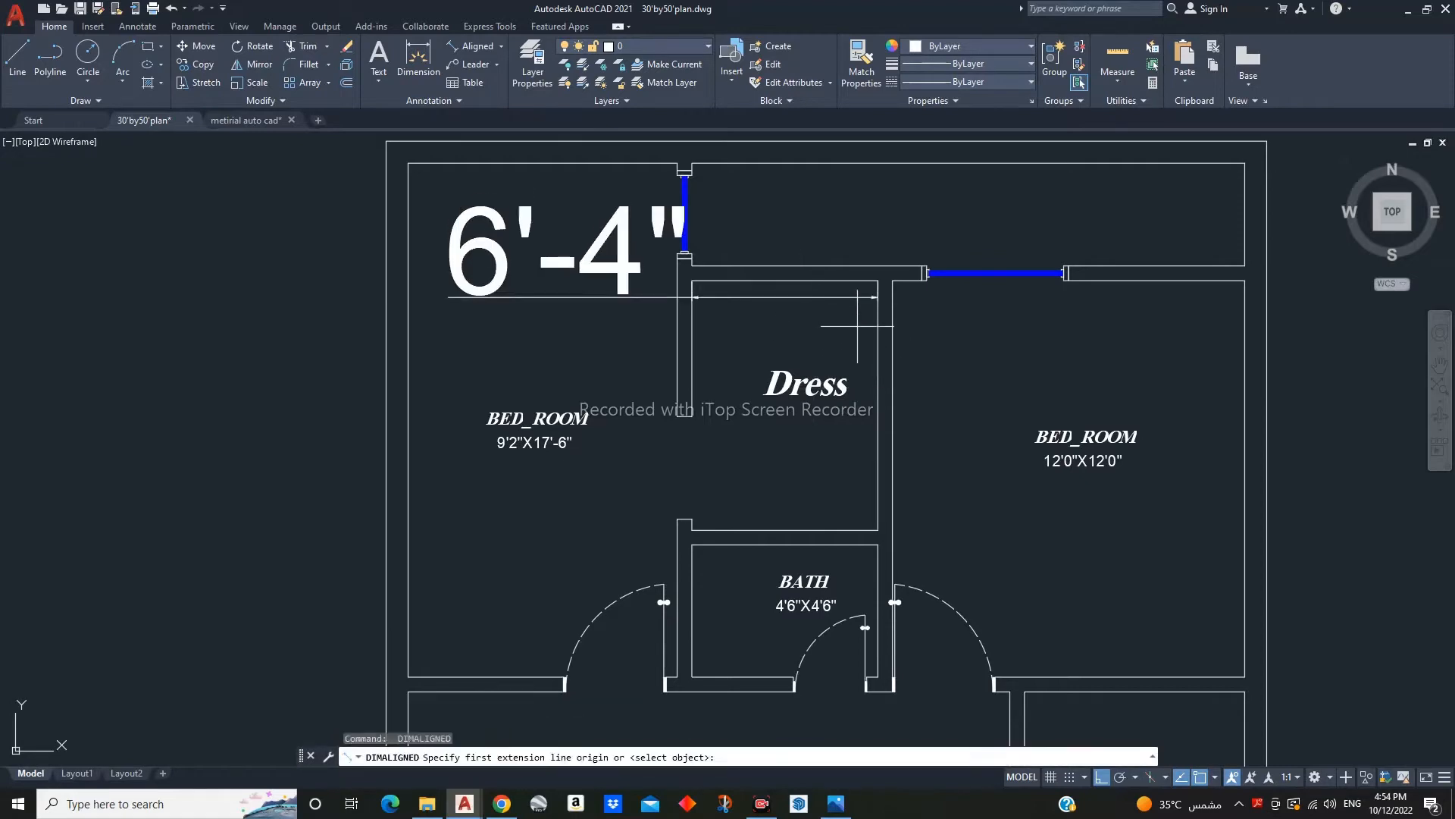
key("Return")
left_click(875, 332)
left_click(866, 335)
- Copy the 9'2"X17'-6" size text from the bedroom to below the Dress label
scroll(794, 388, "up", 4)
middle_click_drag(773, 433, 928, 327)
left_click(255, 435)
middle_click_drag(360, 482, 165, 428)
type("co")
key("Return")
left_click(331, 421)
left_click(672, 355)
key("Escape")
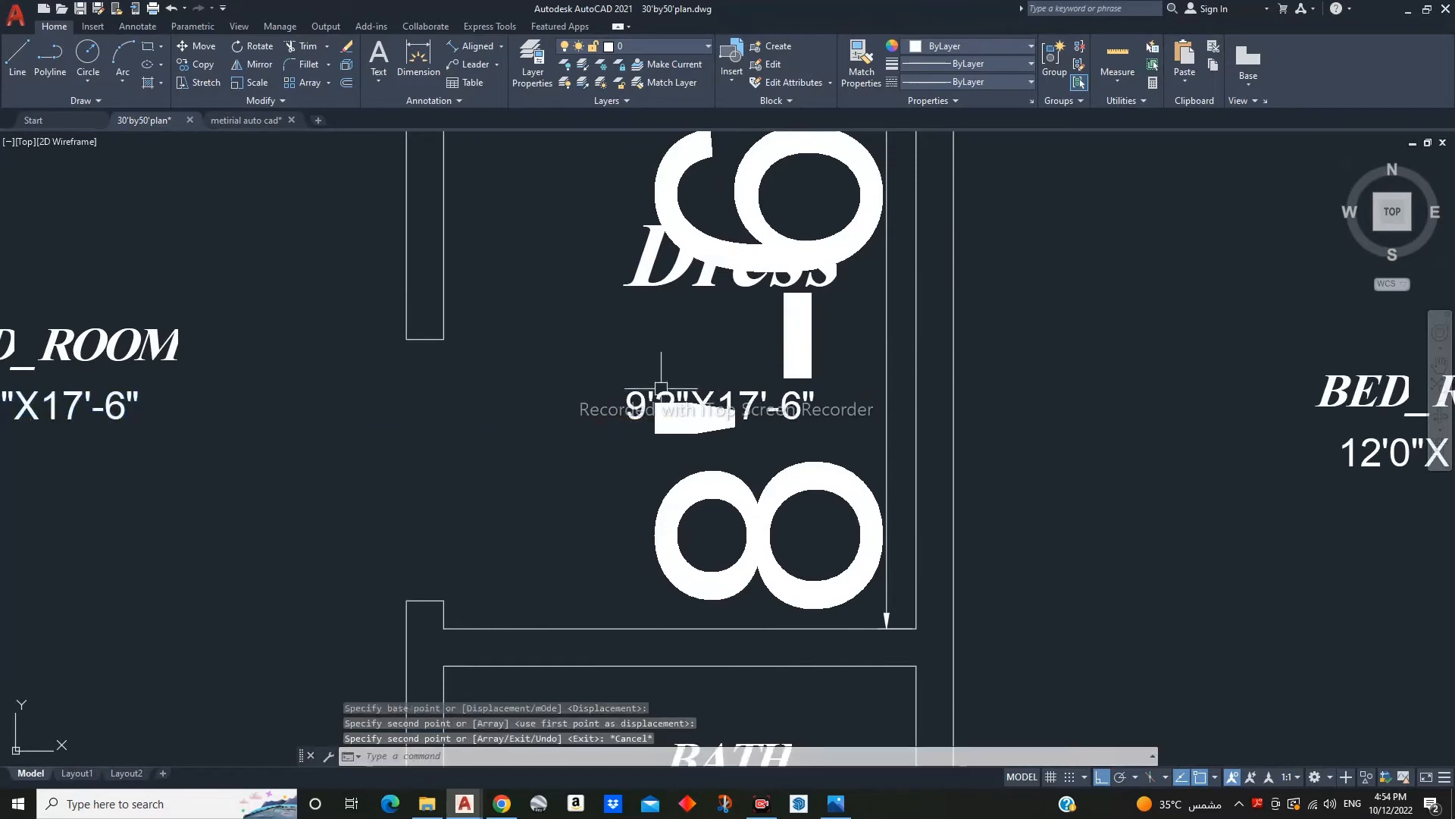
- Change the copied size text in the Dress room to 6'4" x 8'6"
double_click(661, 398)
scroll(653, 383, "down", 4)
middle_click_drag(651, 387, 660, 460)
scroll(660, 460, "up", 2)
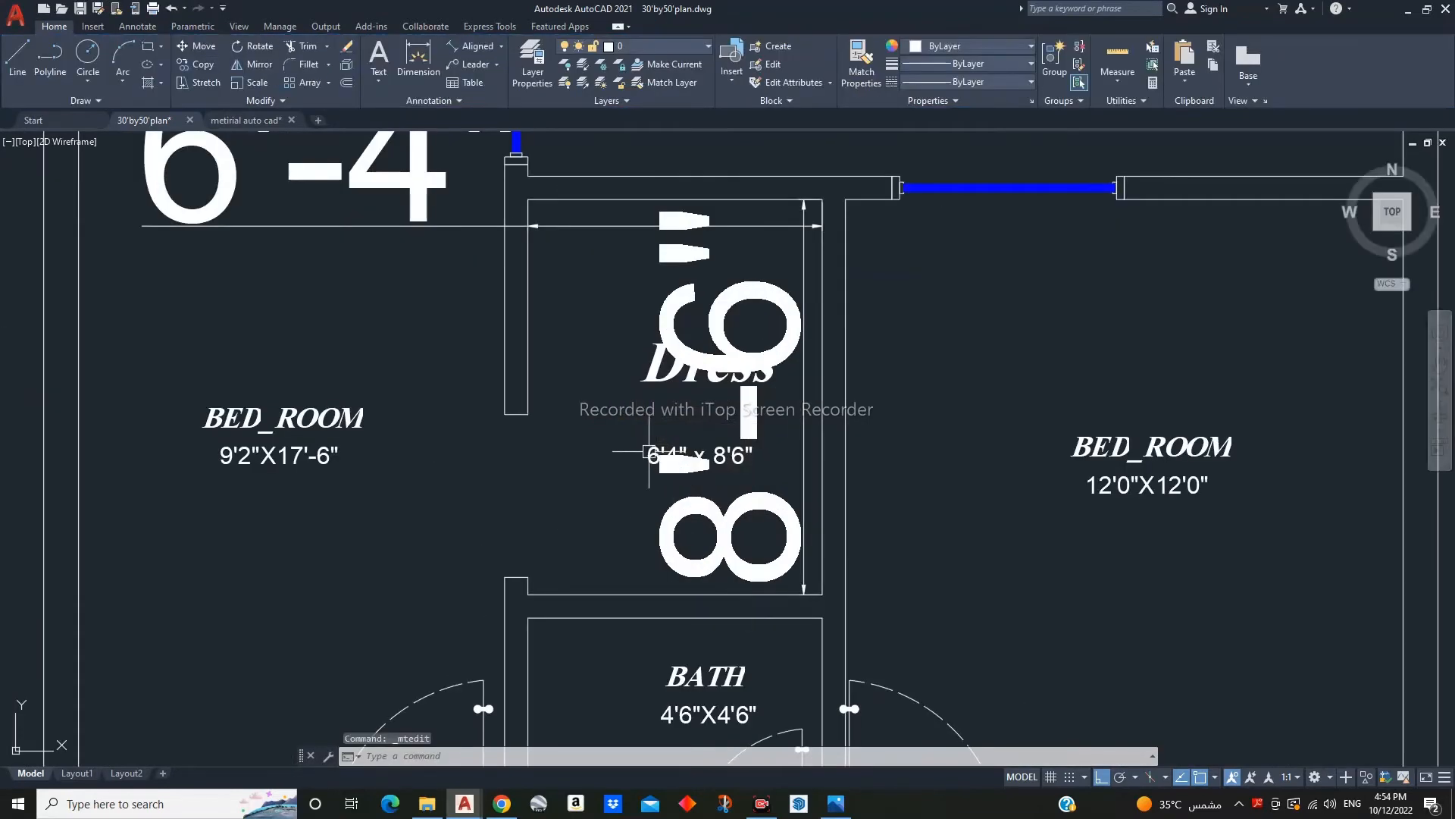
left_click(649, 450)
middle_click_drag(621, 472, 641, 506)
type("m")
key("Return")
left_click(641, 526)
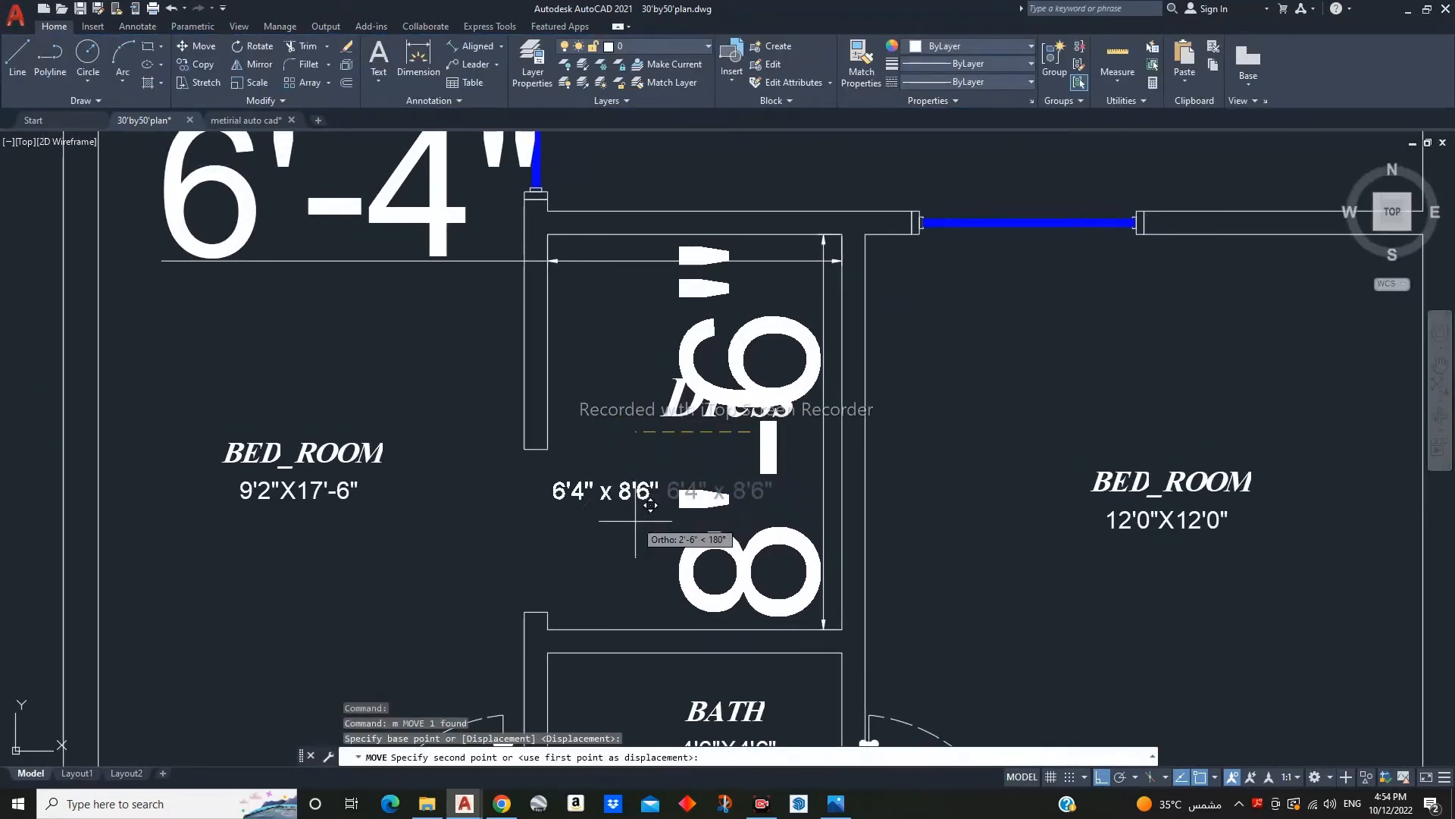
key("Escape")
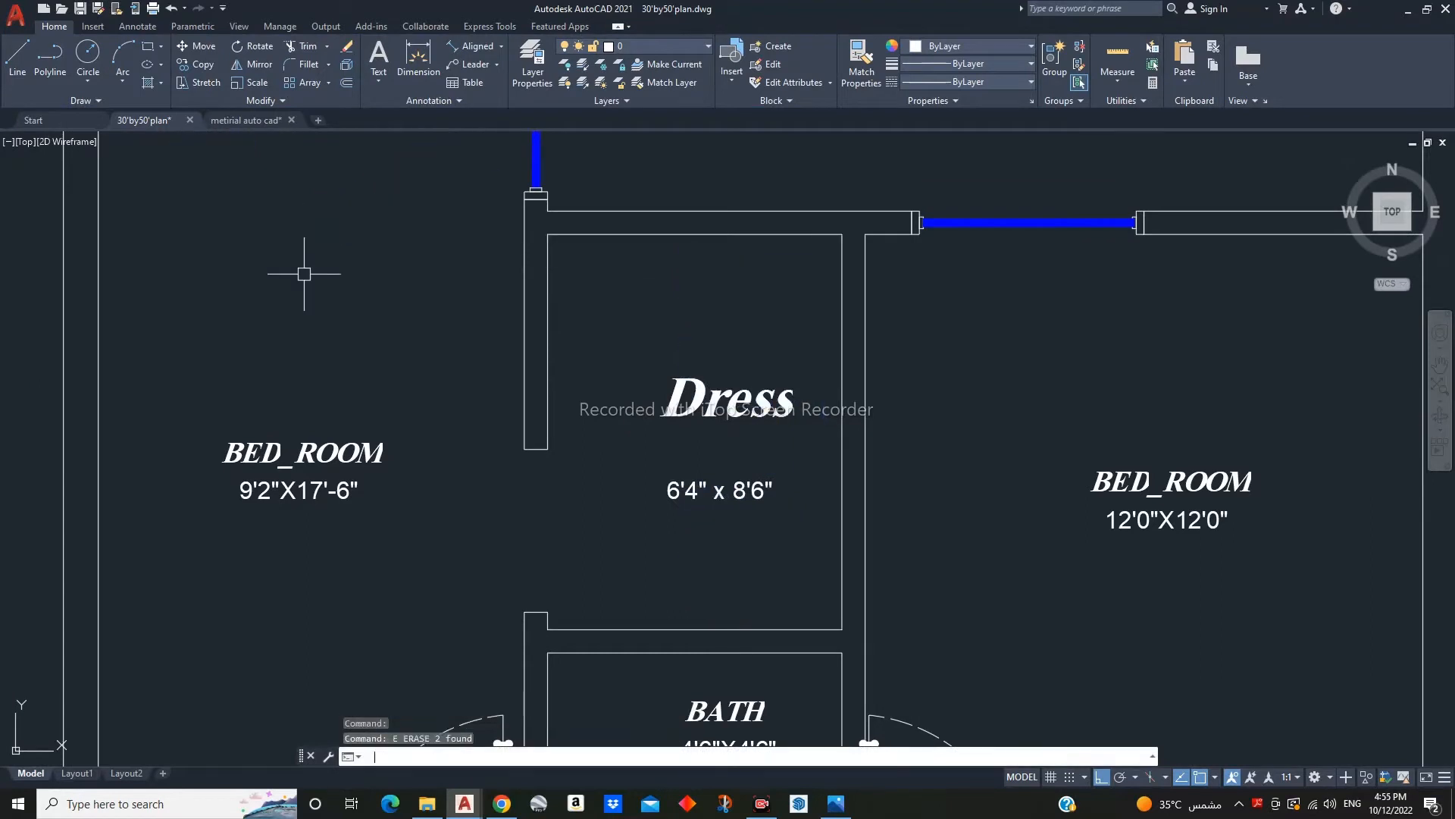
- Move the 6'4" x 8'6" text up to sit directly beneath the Dress label
left_click(683, 499)
type("m")
key("Return")
left_click(923, 497)
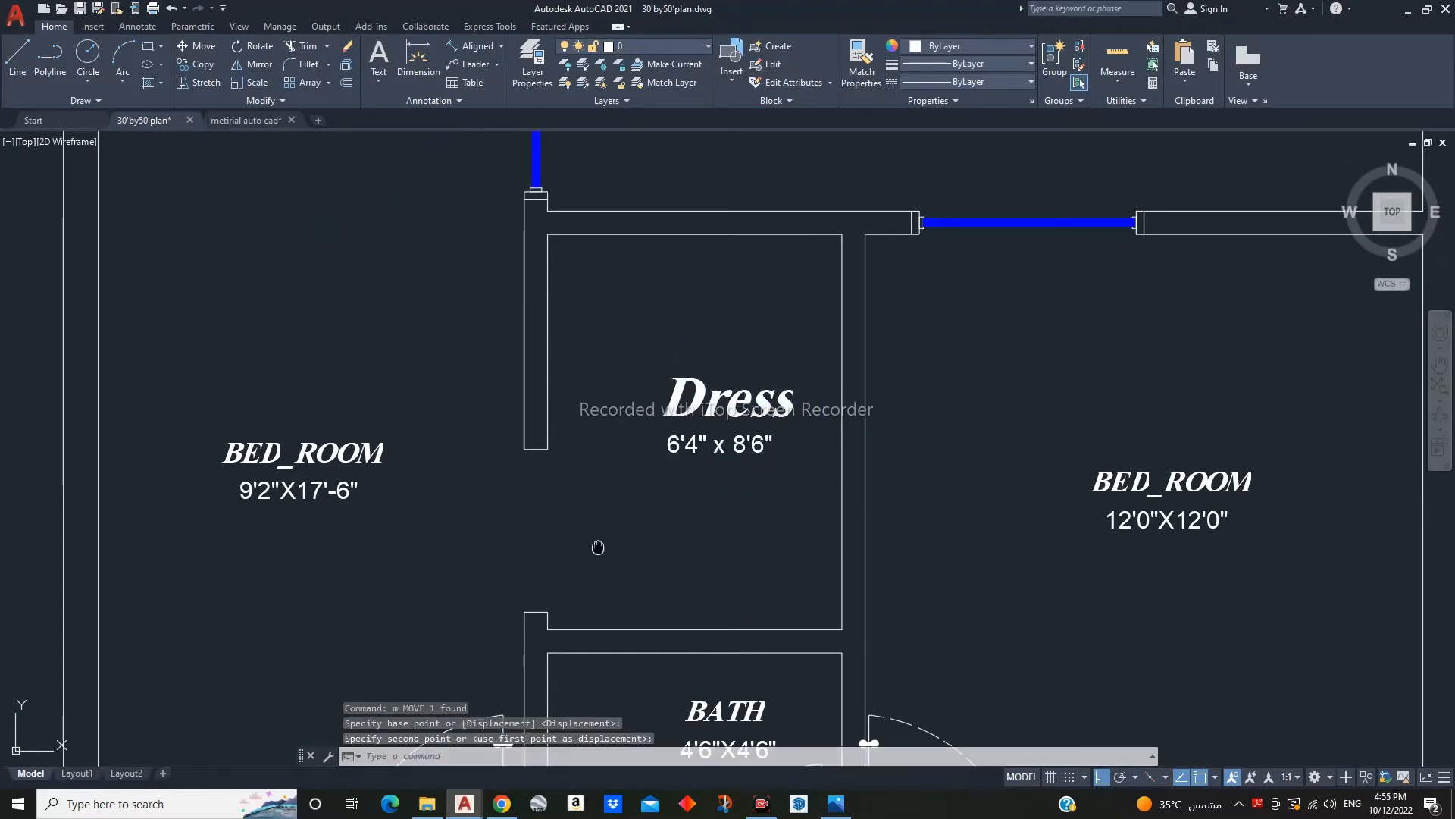
middle_click_drag(598, 546, 762, 505)
type("co")
key("Return")
middle_click_drag(745, 580, 720, 403)
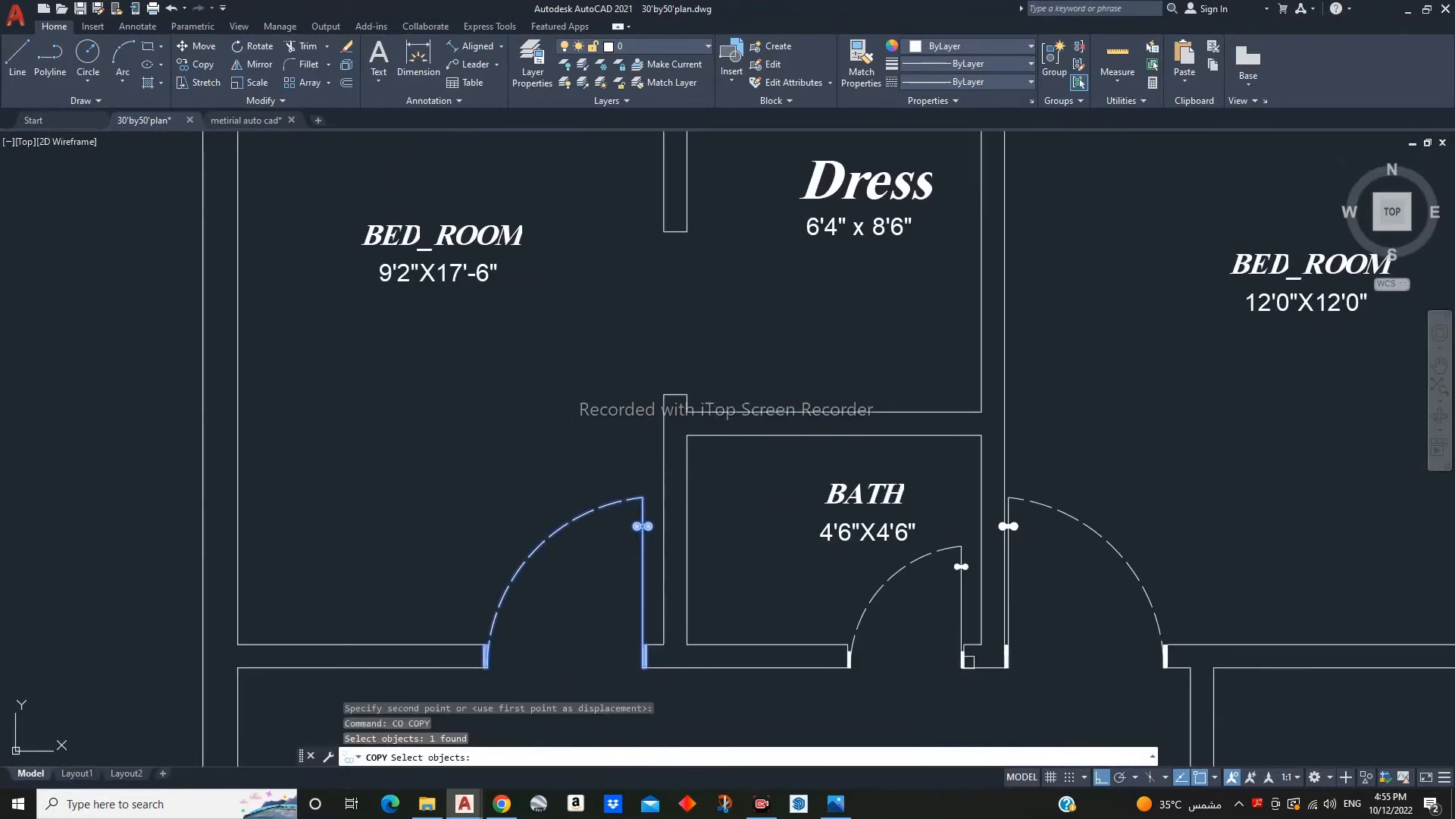
key("Escape")
- Copy the left bedroom's entrance door straight up, beside the opening of the Dress room
left_click(567, 529)
type("co")
key("Return")
left_click(589, 578)
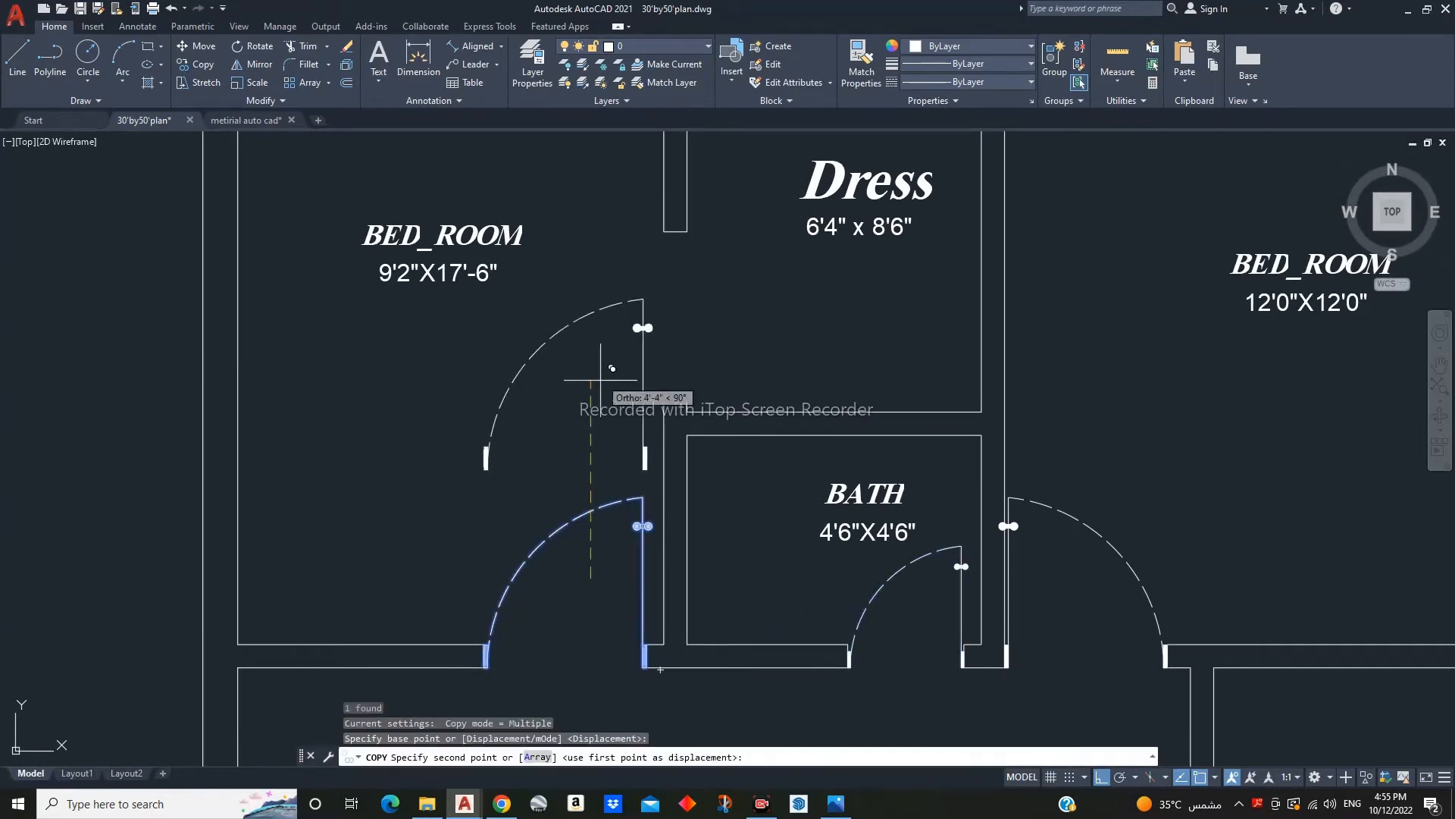
left_click(604, 368)
key("Escape")
- Rotate the copied door a quarter turn clockwise about its lower hinge corner so it swings toward the Dress room
middle_click_drag(607, 407, 610, 450)
type("r")
left_click(612, 413)
key("Return")
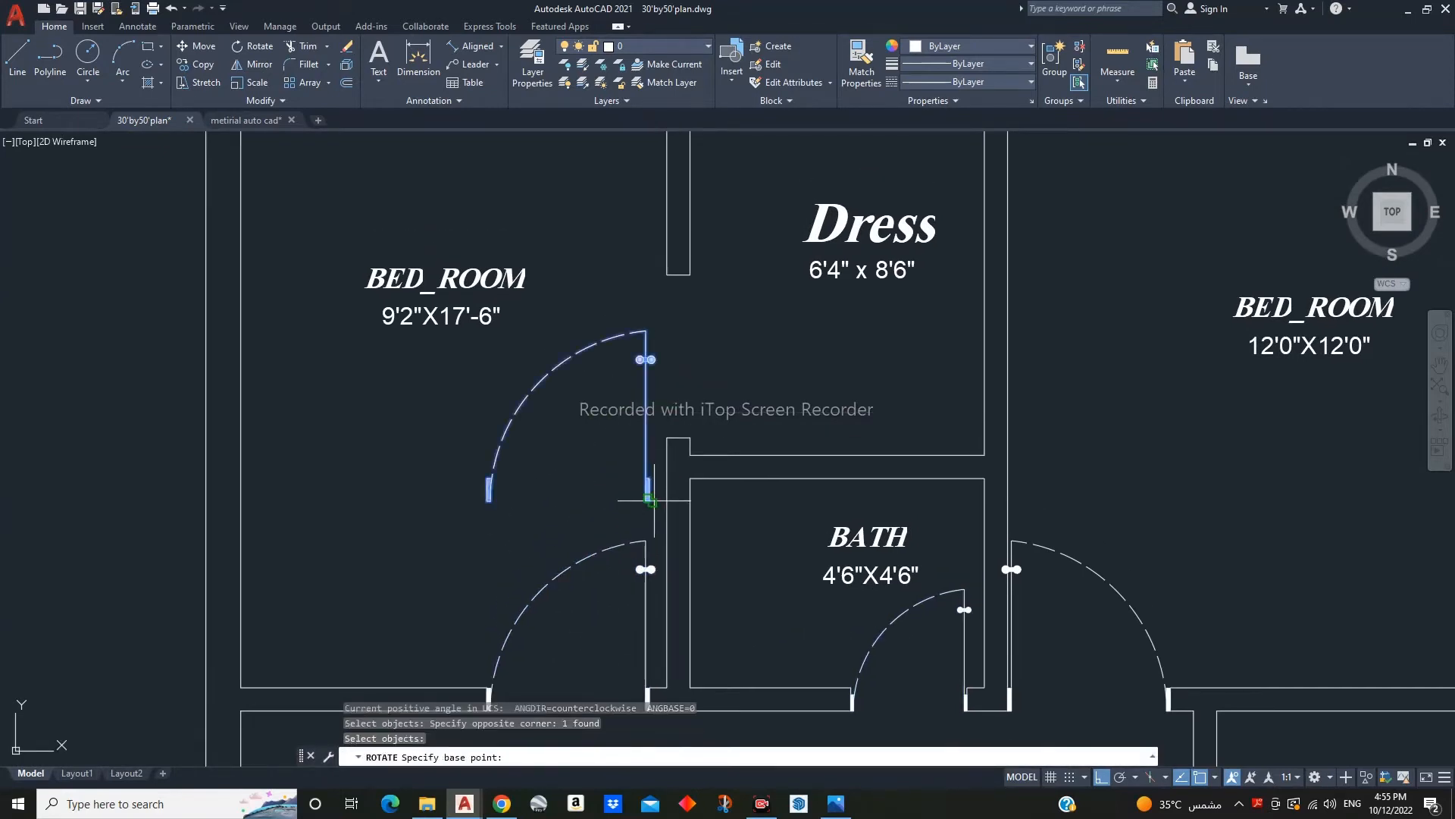
left_click(649, 540)
left_click(655, 500)
- Move the rotated door by its jamb corner onto the wall corner of the Dress room opening, and save the drawing
middle_click_drag(619, 506, 635, 530)
type("m")
key("Return")
scroll(658, 532, "up", 9)
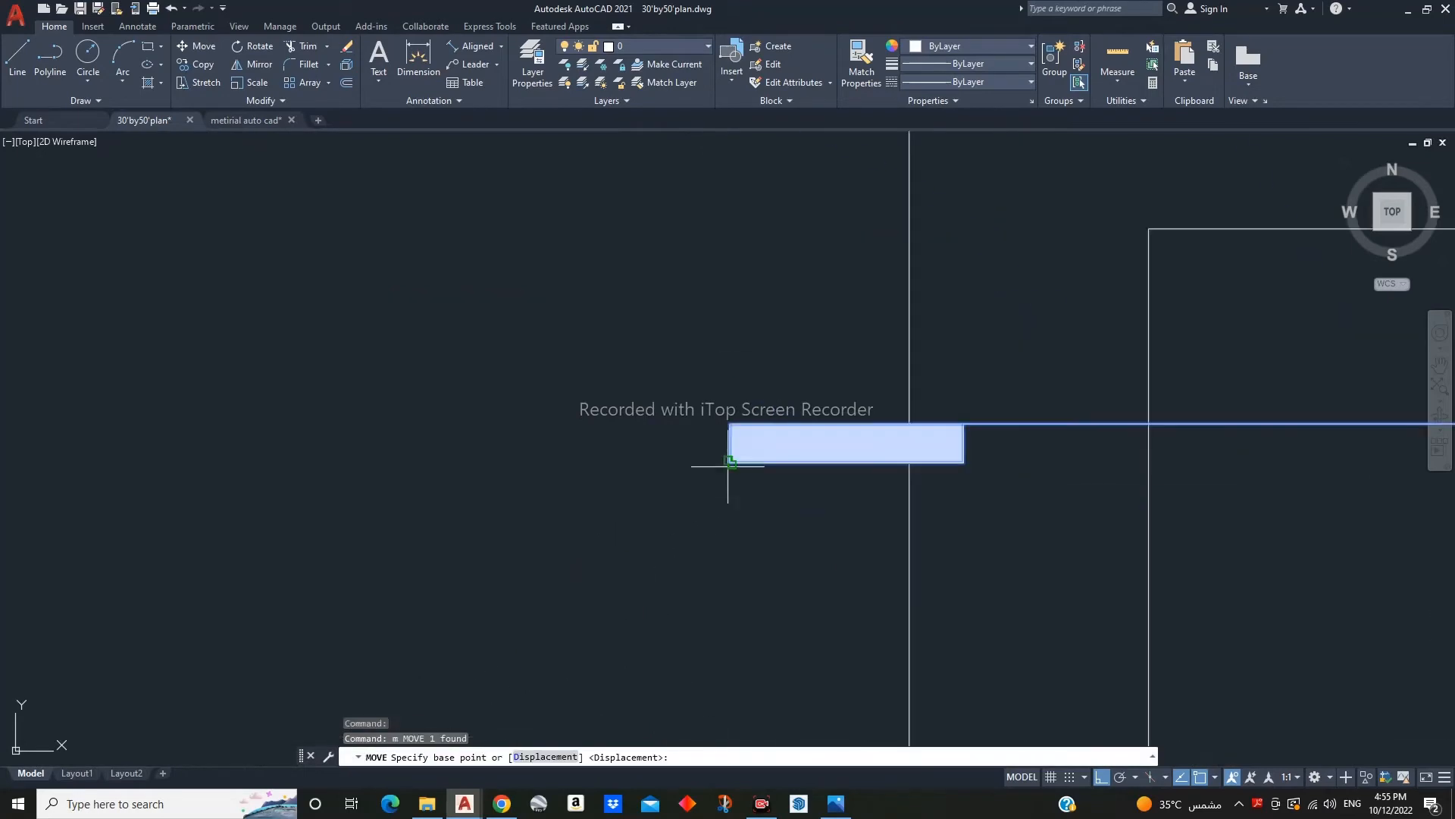
left_click(728, 464)
scroll(742, 450, "down", 5)
left_click(744, 506)
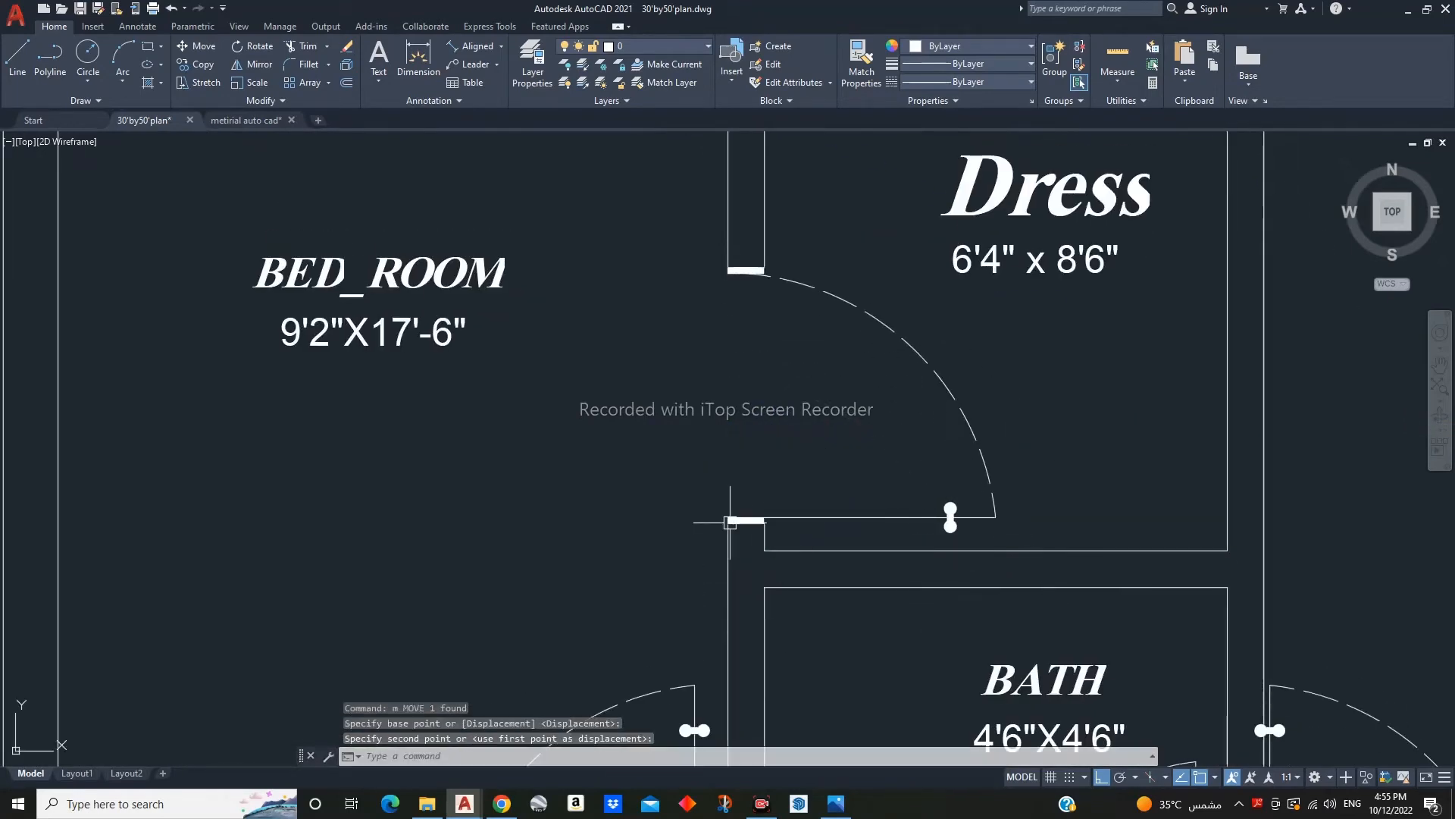
scroll(749, 448, "down", 8)
key("ctrl+s")
- Try to copy the 7'6"X5'6" BATH label to the right with a distance of 50, and erase the misplaced copy
middle_click_drag(750, 448, 877, 503)
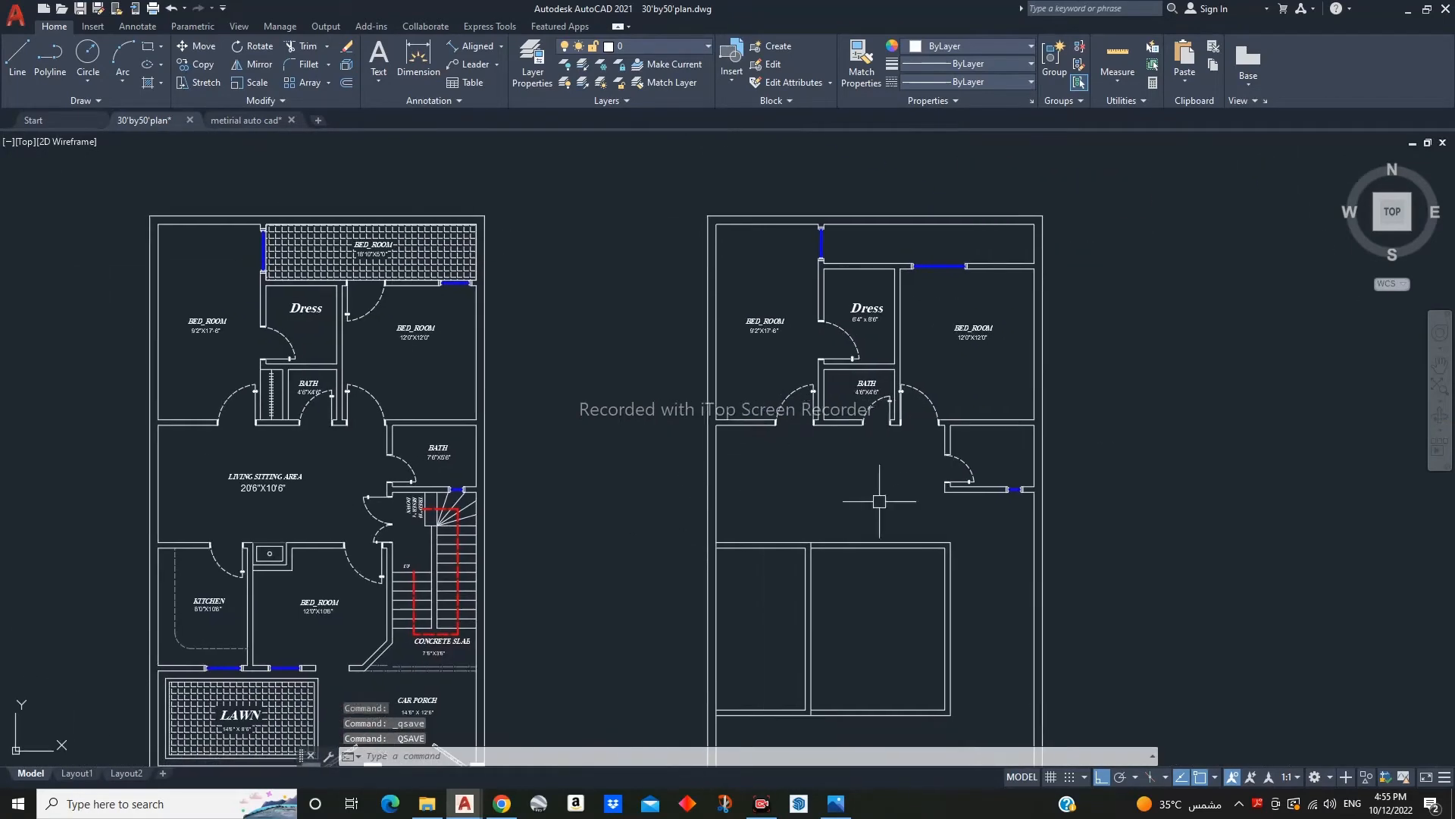
scroll(486, 454, "up", 4)
left_click(483, 454)
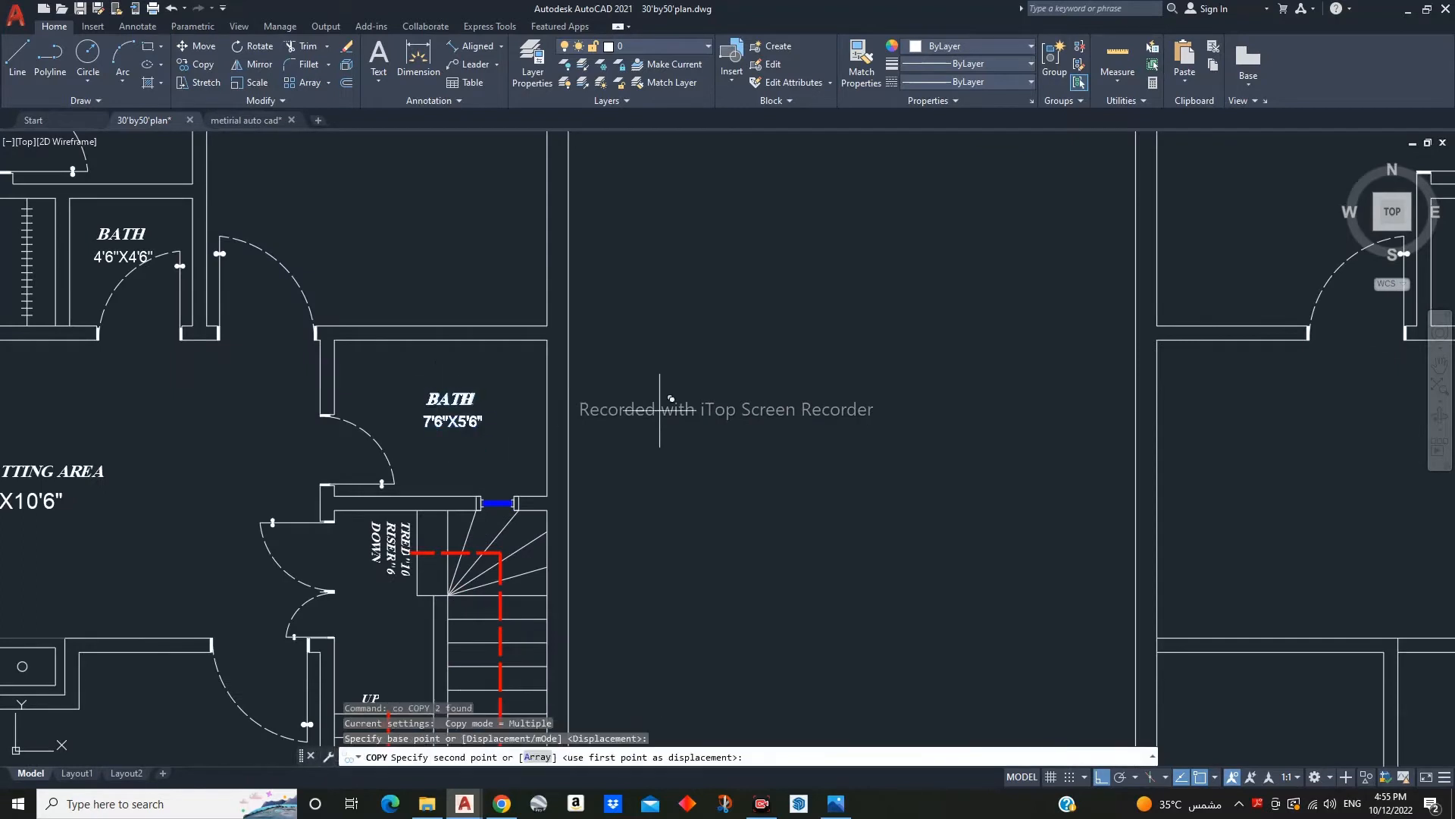
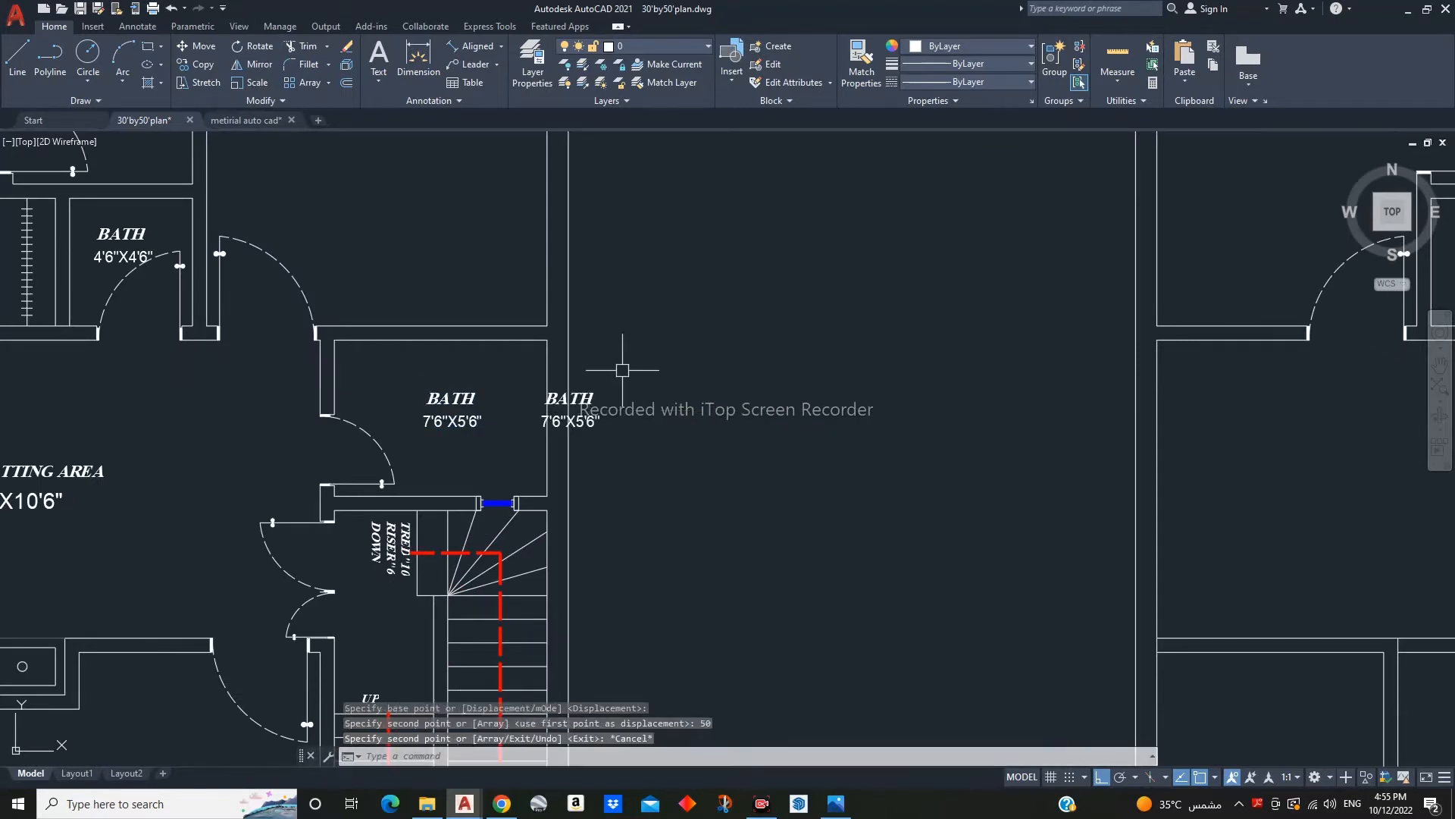
type("e")
key("Return")
key("Escape")
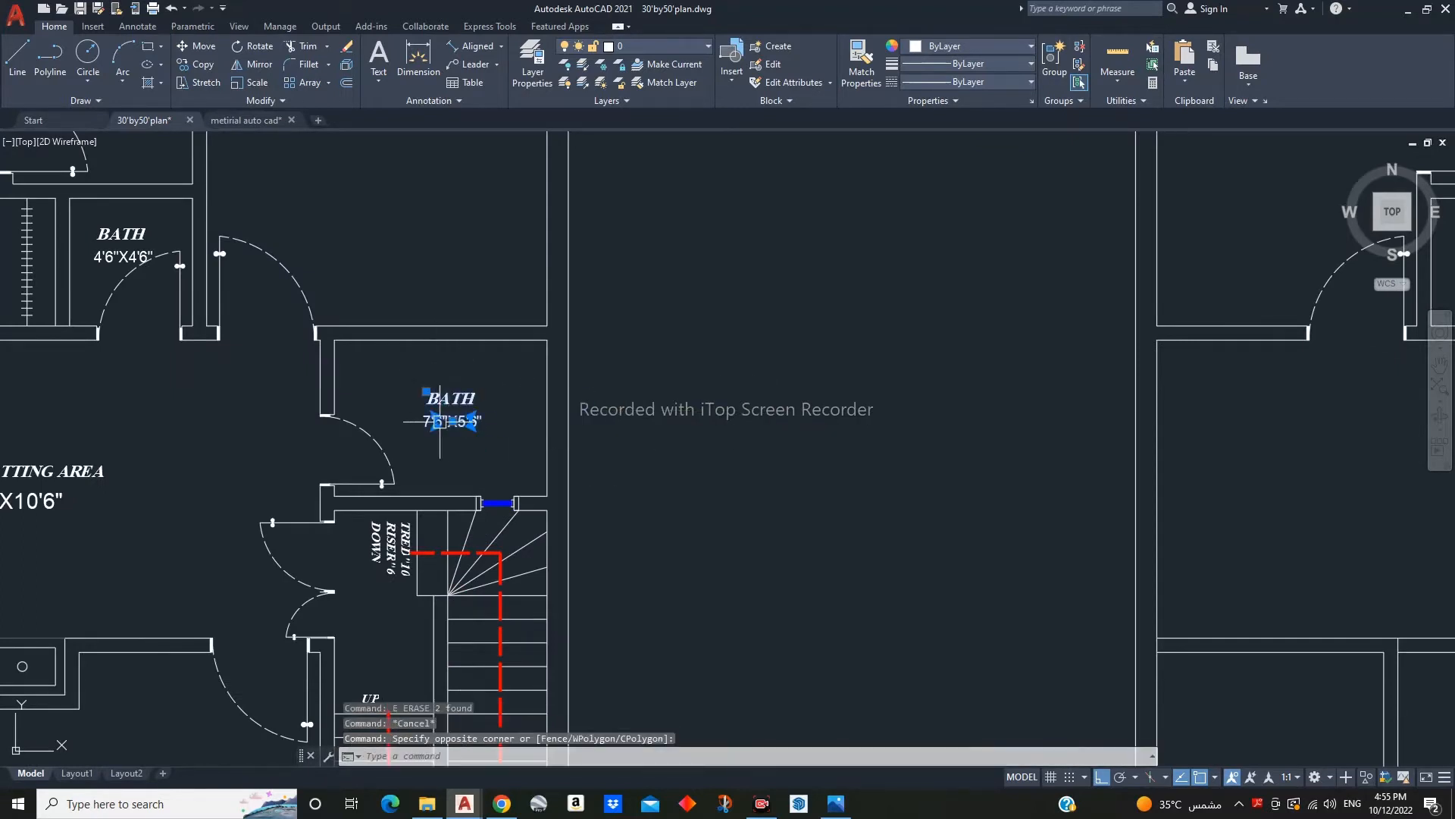
- Copy the 7'6"X5'6" BATH label and size text 50' to the right into the second plan
type("co")
key("Return")
left_click(623, 426)
type("50'")
key("Return")
key("Escape")
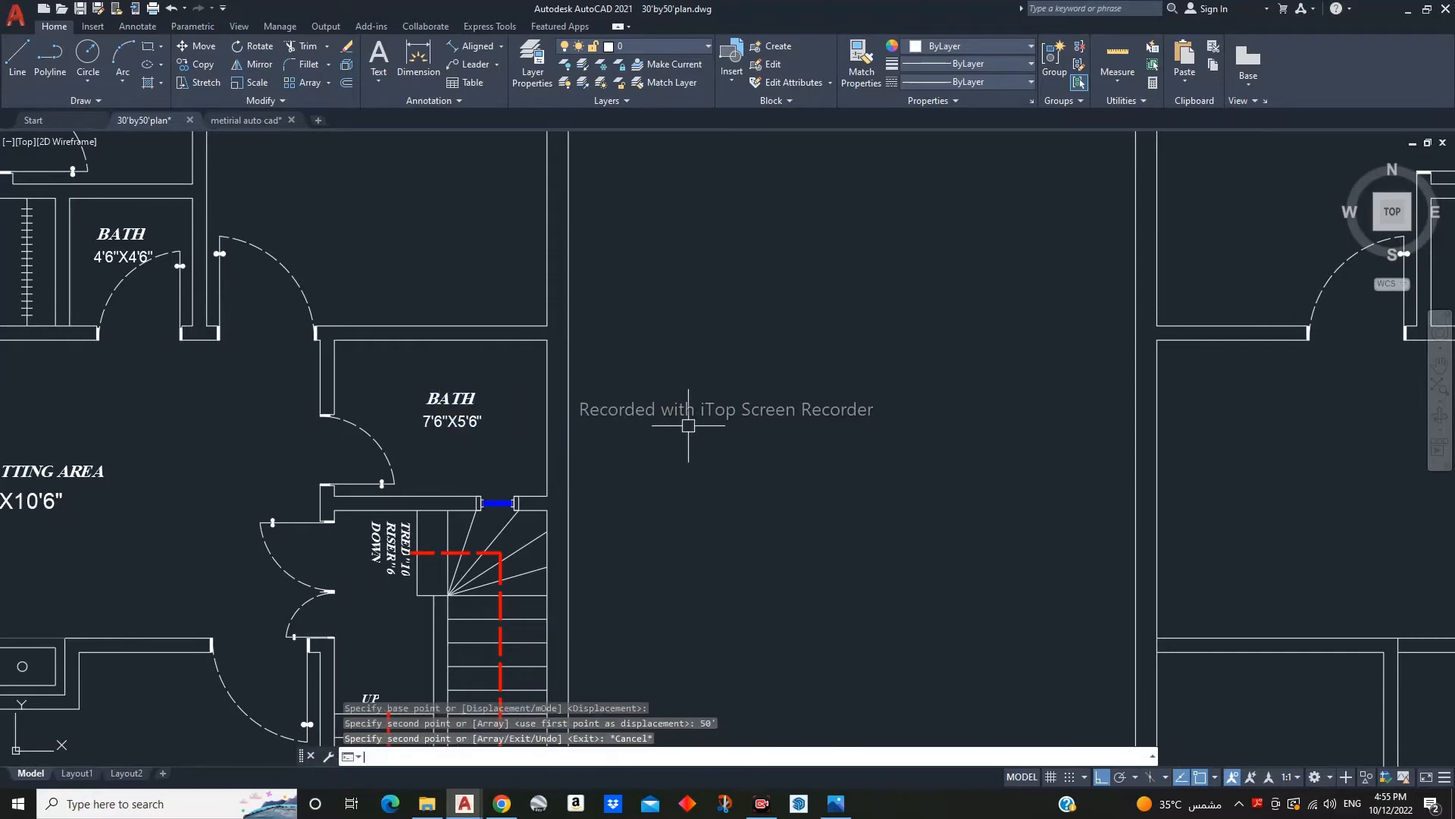
- Check the size of the 7'6"X5'6" bath in the second plan with aligned dimensions on its top and right walls
scroll(688, 427, "down", 5)
scroll(754, 480, "up", 5)
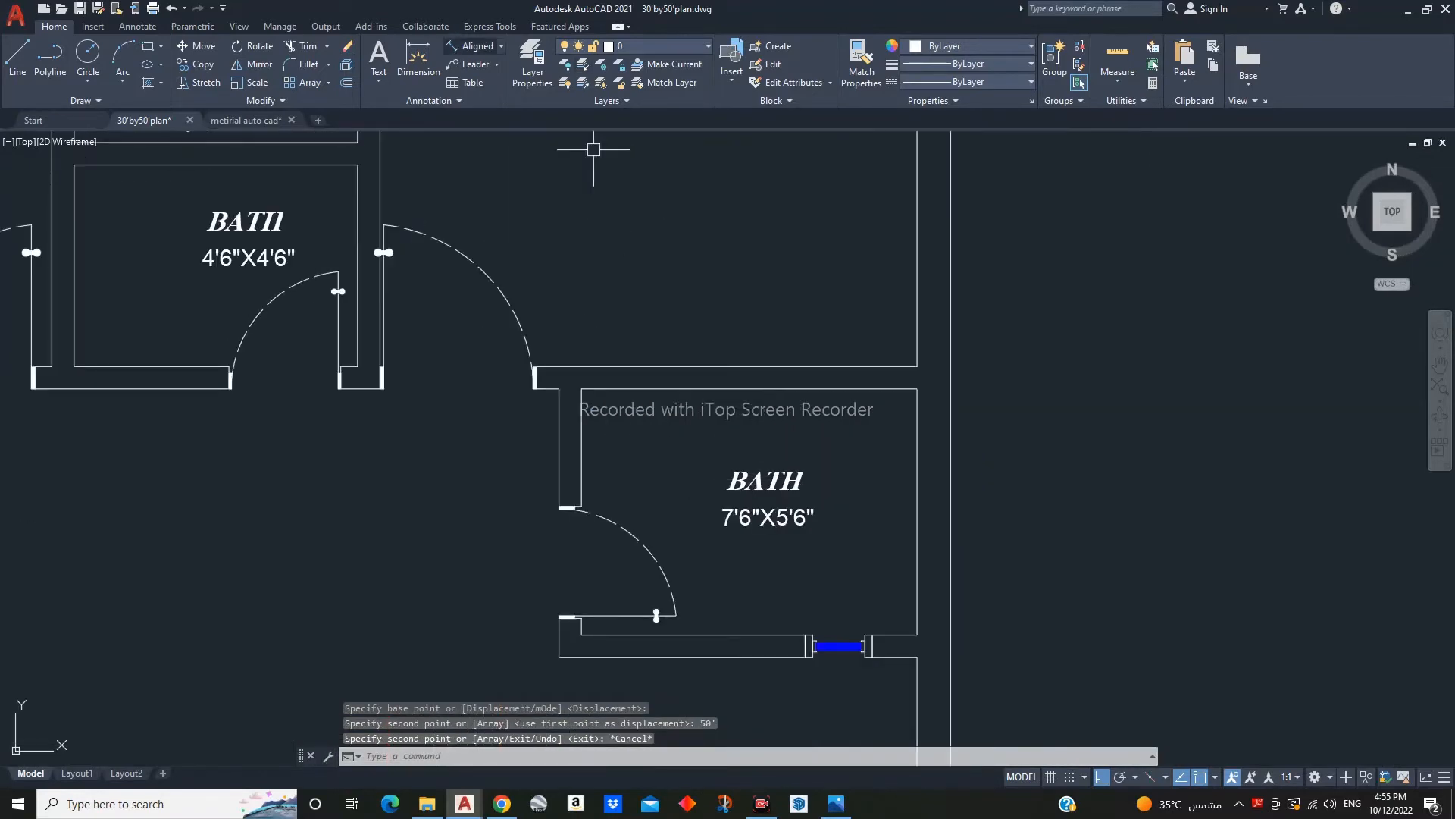
left_click(477, 46)
key("Return")
left_click(742, 390)
left_click(742, 397)
key("Return")
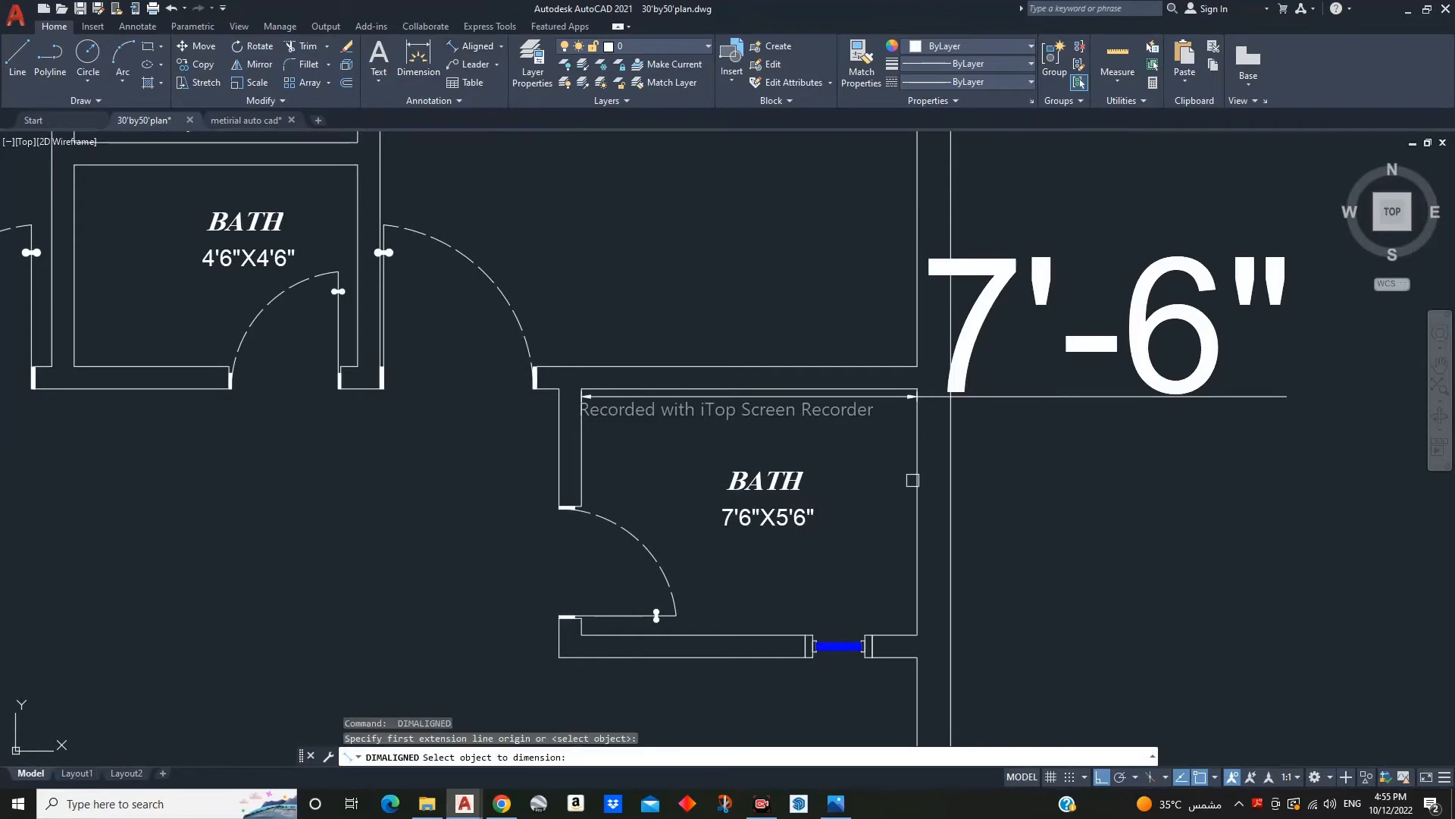
left_click(913, 480)
scroll(925, 490, "down", 5)
middle_click_drag(925, 490, 887, 317)
key("Escape")
- Erase the aligned dimension along the bath's top wall
left_click(980, 215)
left_click(948, 285)
type("e")
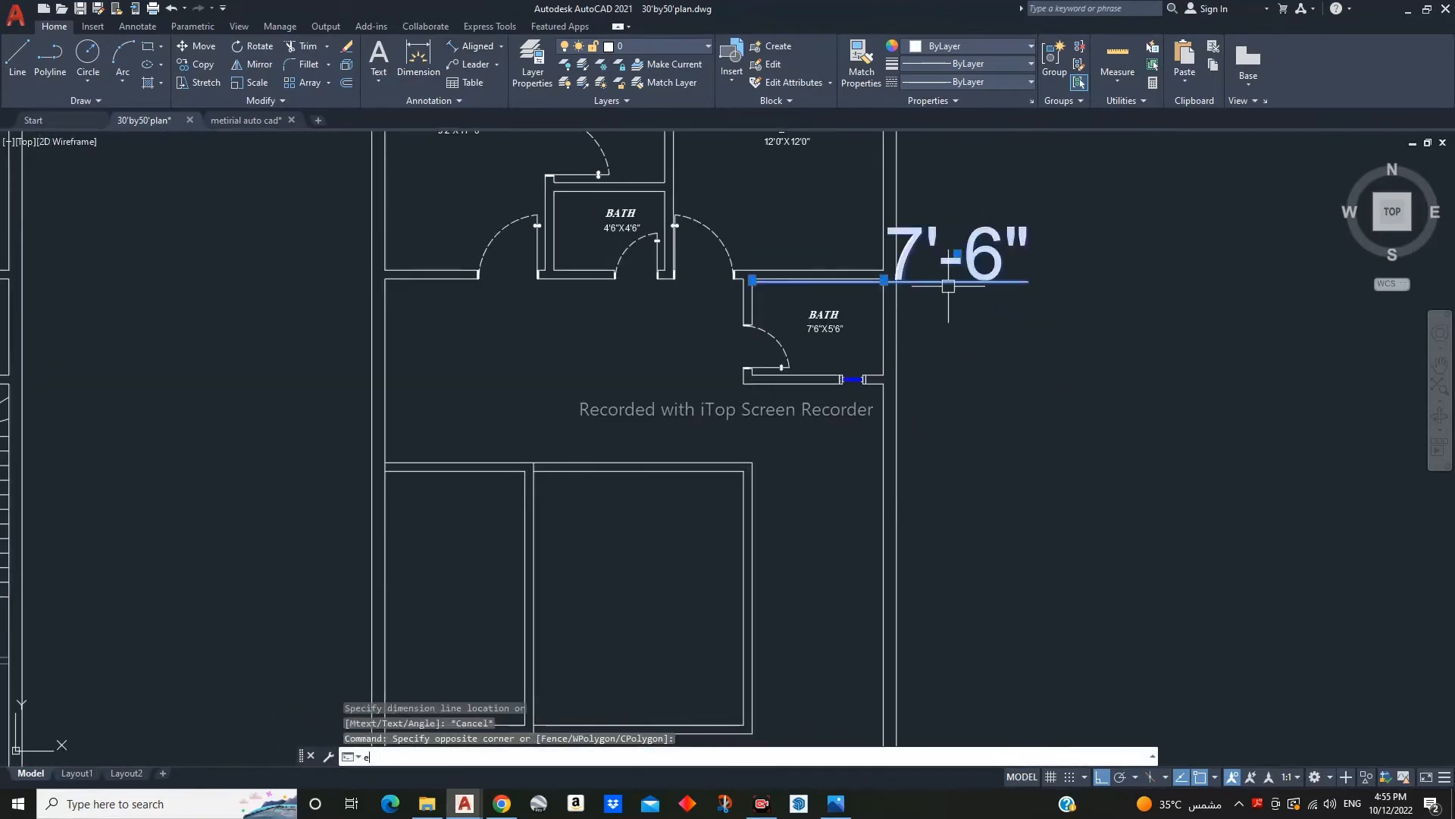
key("Return")
- Place an aligned dimension of the right bedroom's depth outside its right wall
scroll(948, 285, "down", 3)
scroll(932, 357, "up", 6)
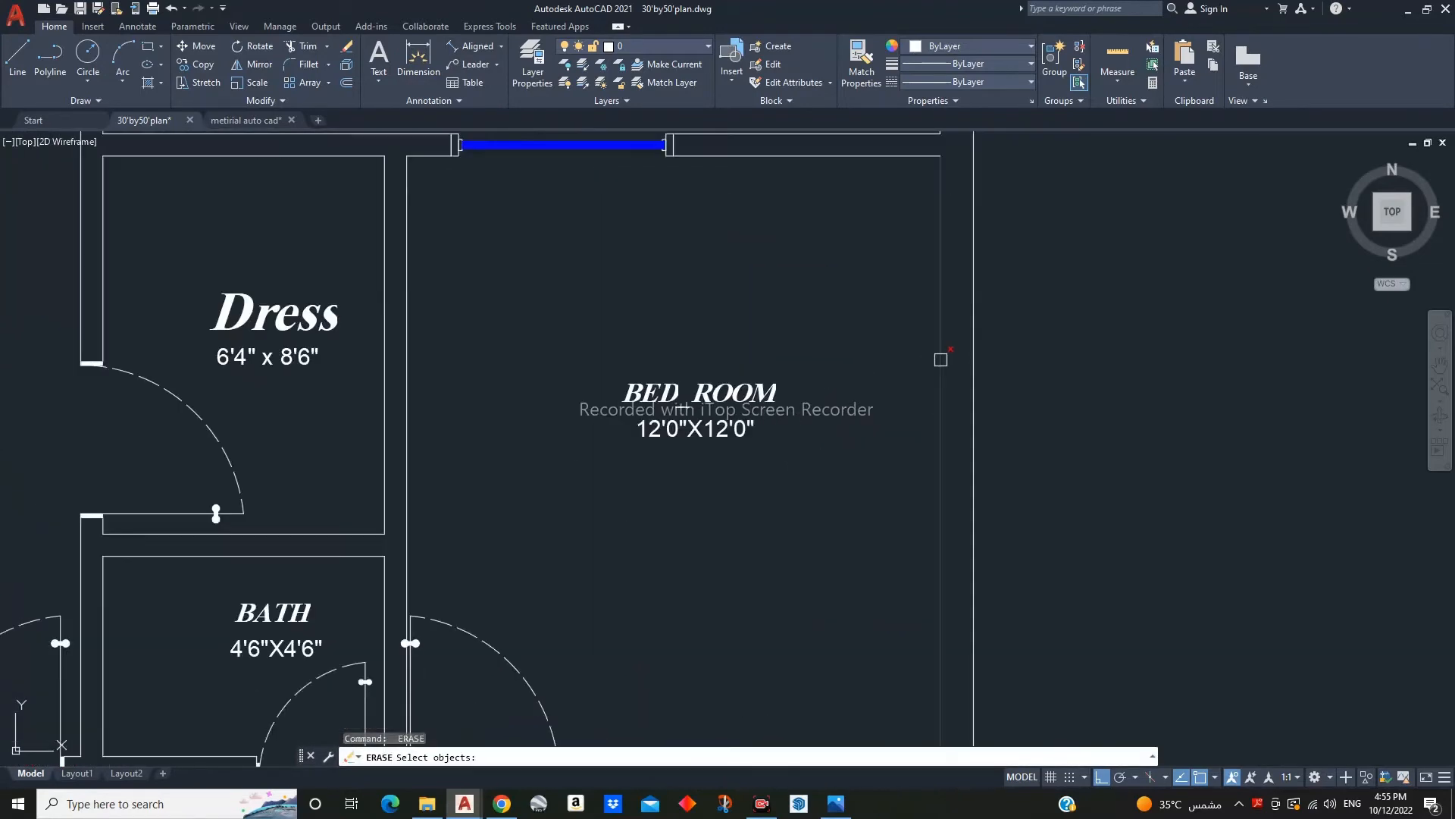
left_click(477, 46)
left_click(938, 336)
scroll(906, 360, "down", 2)
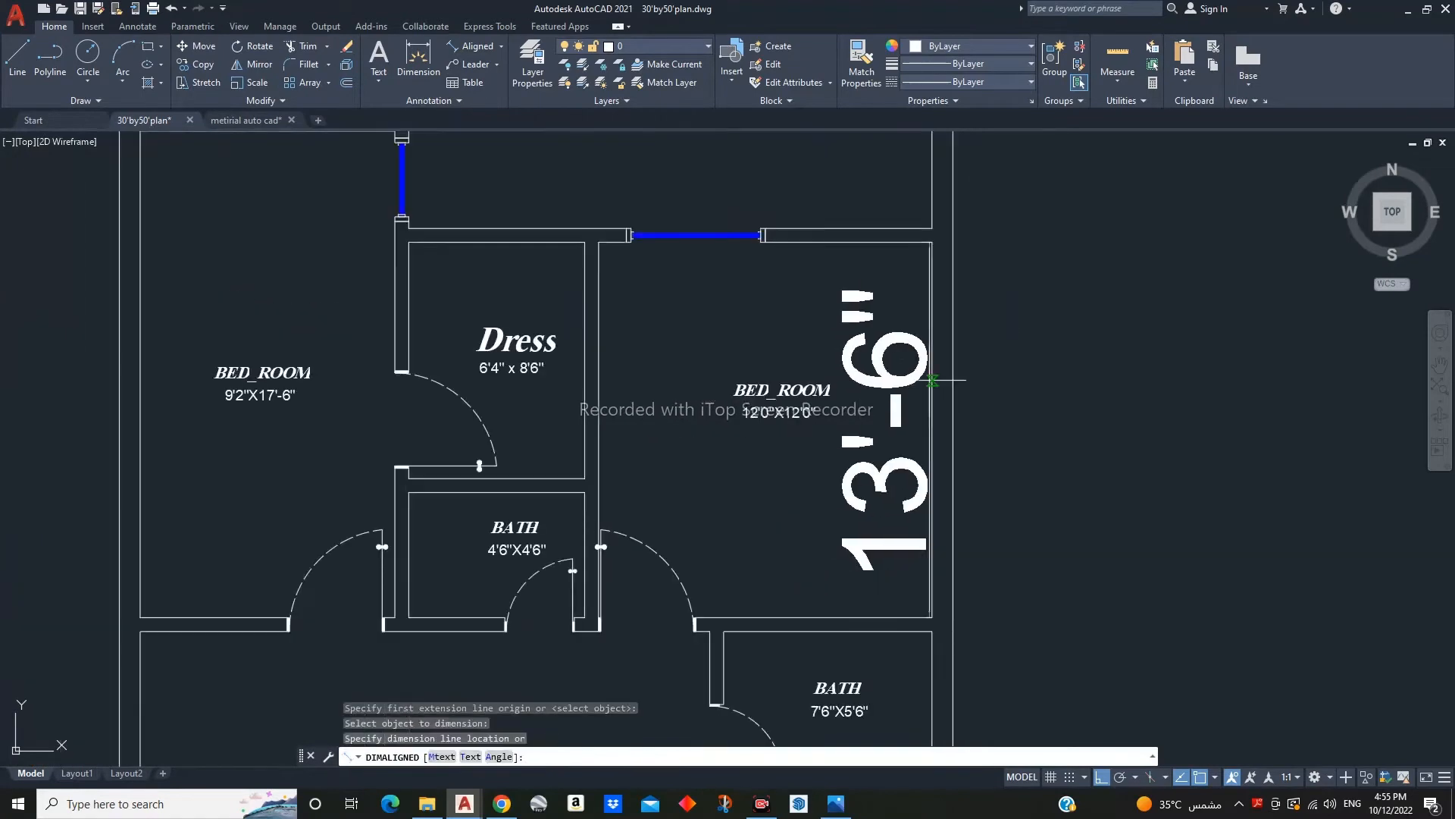
left_click(1042, 409)
- Change the right bedroom's size text to 12'0"X13'6"
scroll(871, 394, "up", 4)
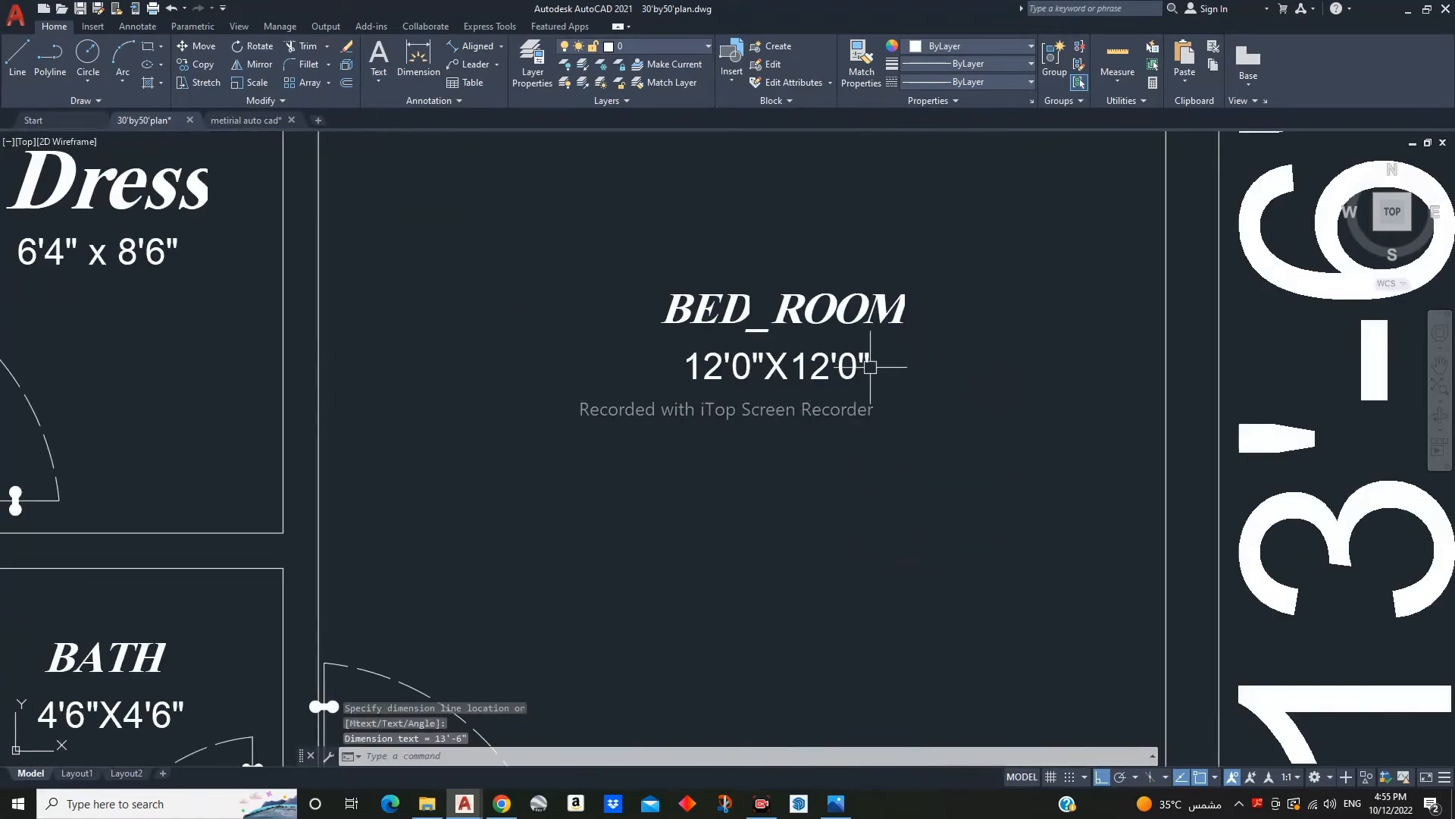
double_click(870, 365)
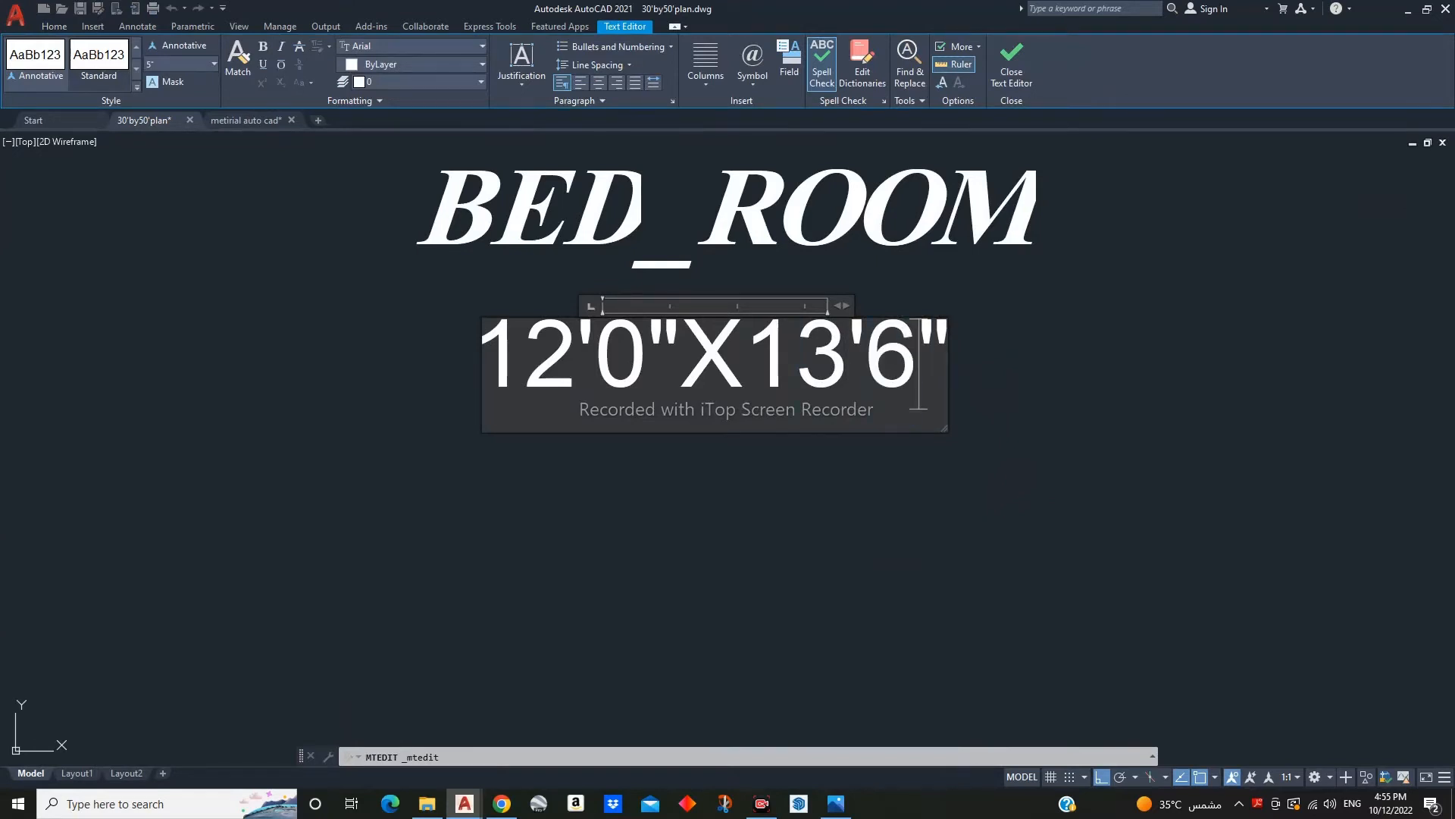
left_click(864, 531)
- Place an aligned dimension across the right bedroom's inside width
scroll(864, 531, "down", 5)
left_click(474, 46)
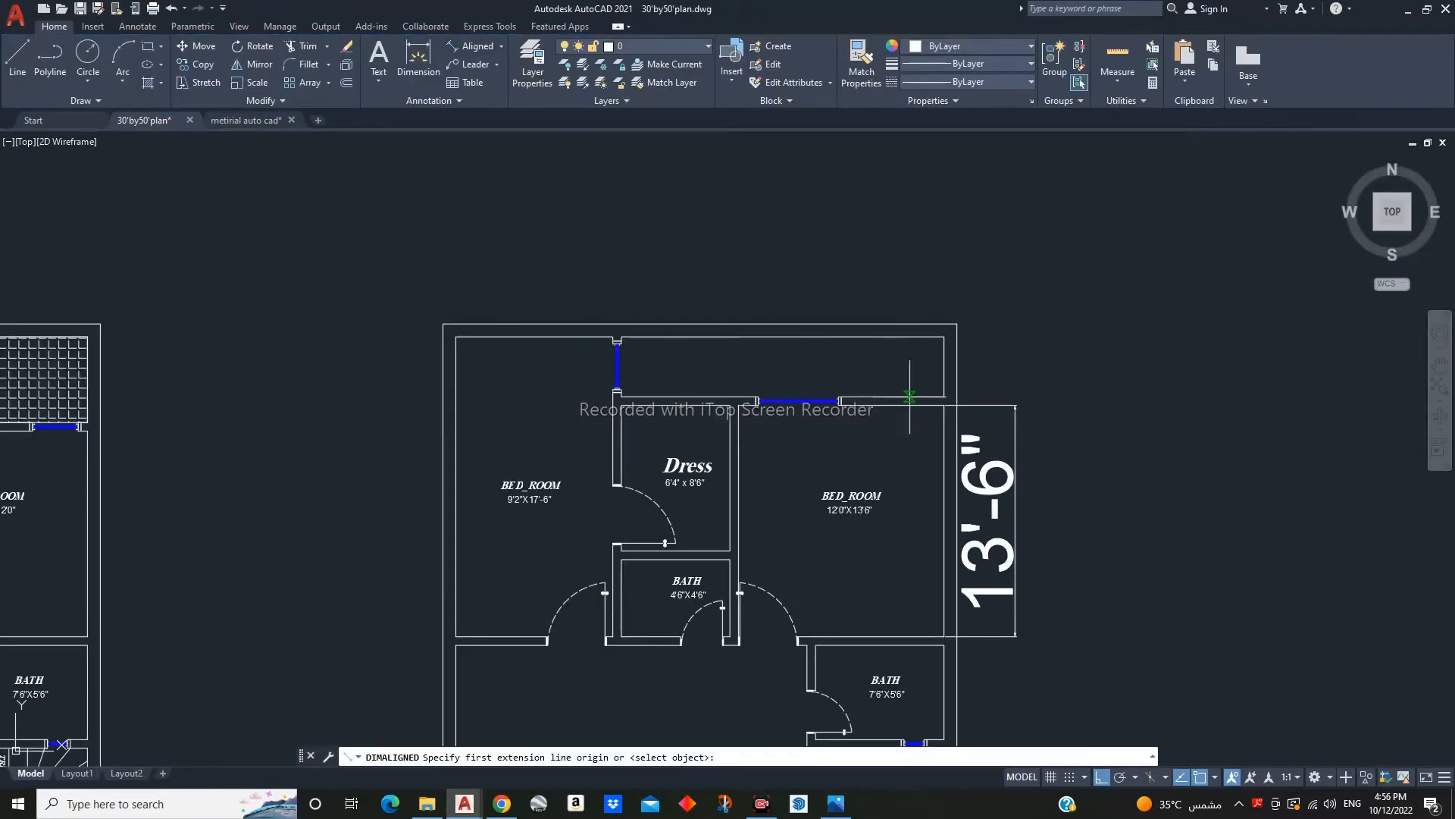
left_click(943, 462)
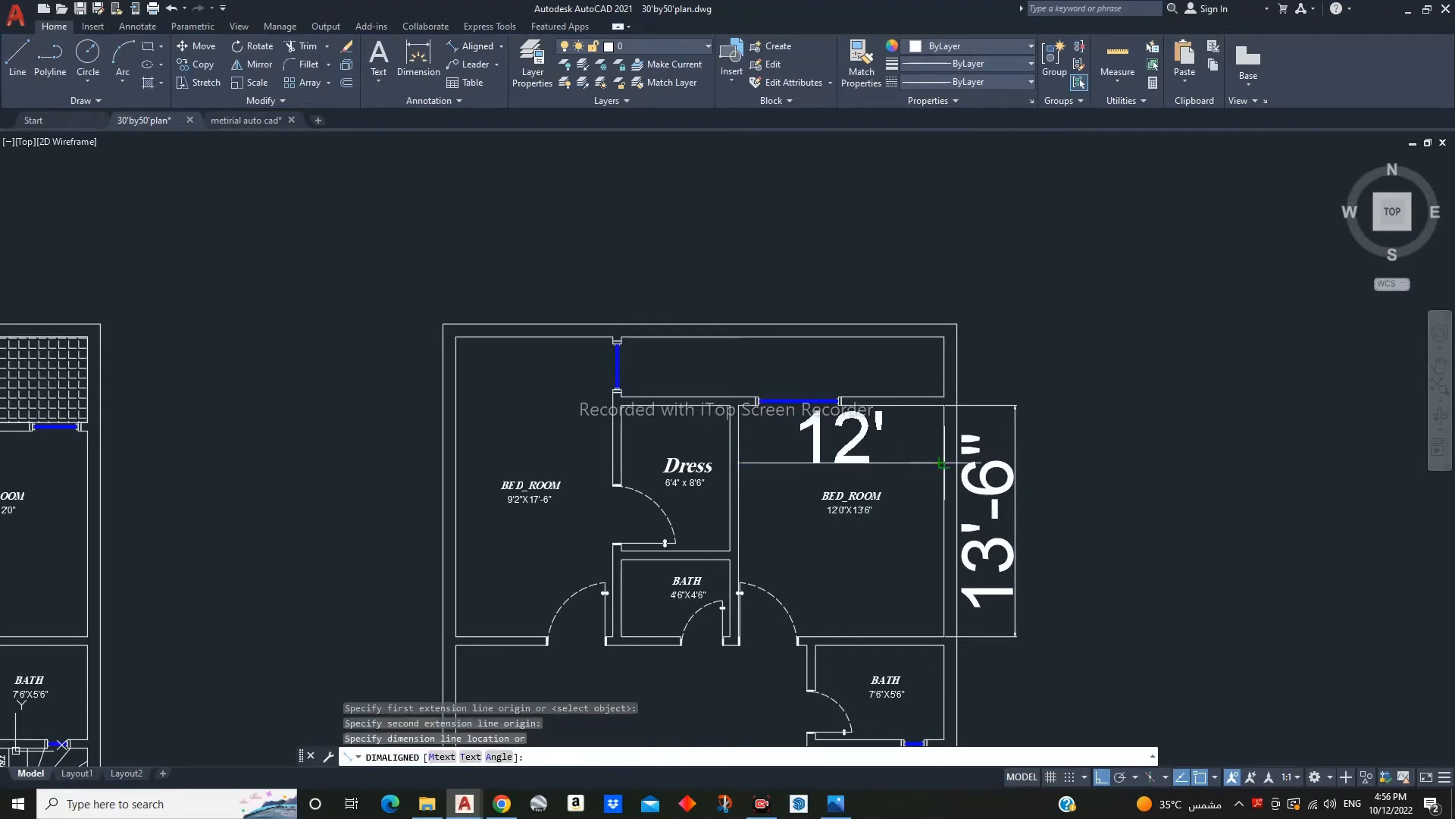
left_click(900, 460)
key("Escape")
- Erase the two aligned dimensions of the right bedroom
type("e")
key("Return")
key("Escape")
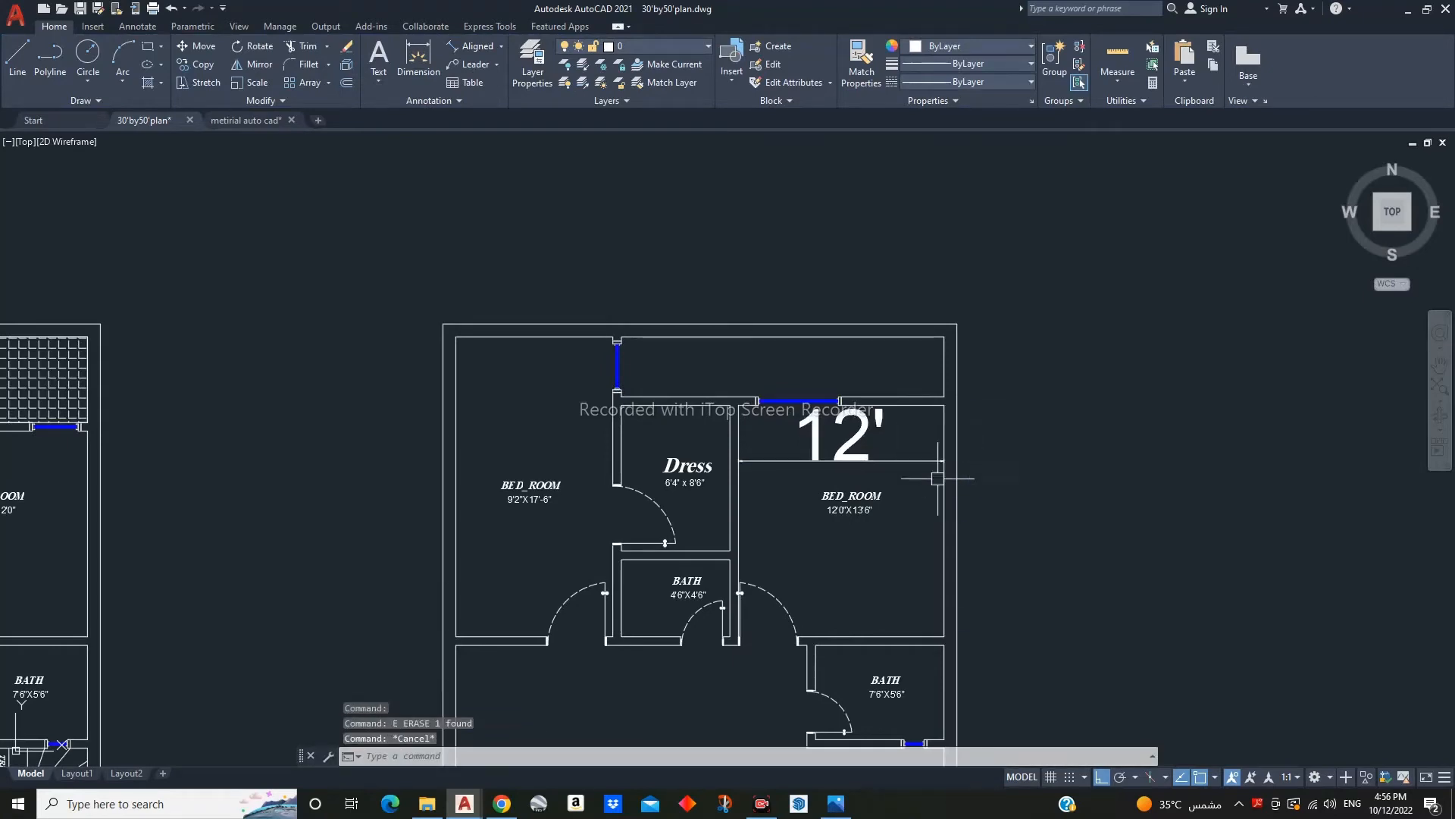
scroll(896, 475, "down", 10)
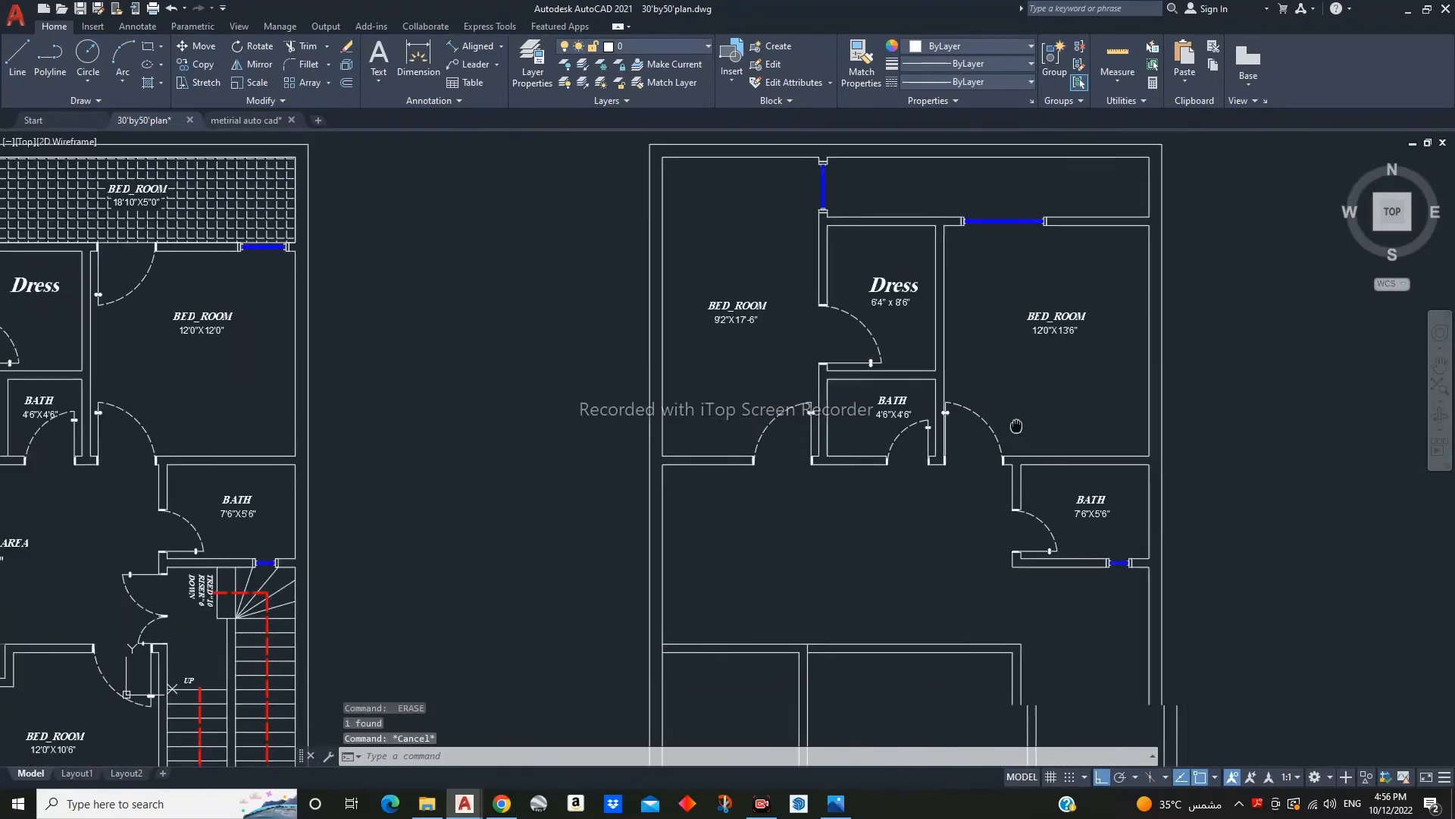
- Examine the ground floor's front rooms and compare them with the unfinished lower part of the second plan
middle_click_drag(905, 444, 971, 466)
scroll(935, 419, "up", 3)
key("Escape")
key("Escape")
key("Escape")
middle_click_drag(794, 571, 683, 595)
middle_click_drag(333, 521, 531, 399)
scroll(494, 446, "up", 2)
middle_click_drag(591, 449, 491, 462)
middle_click_drag(842, 528, 658, 499)
scroll(758, 485, "down", 3)
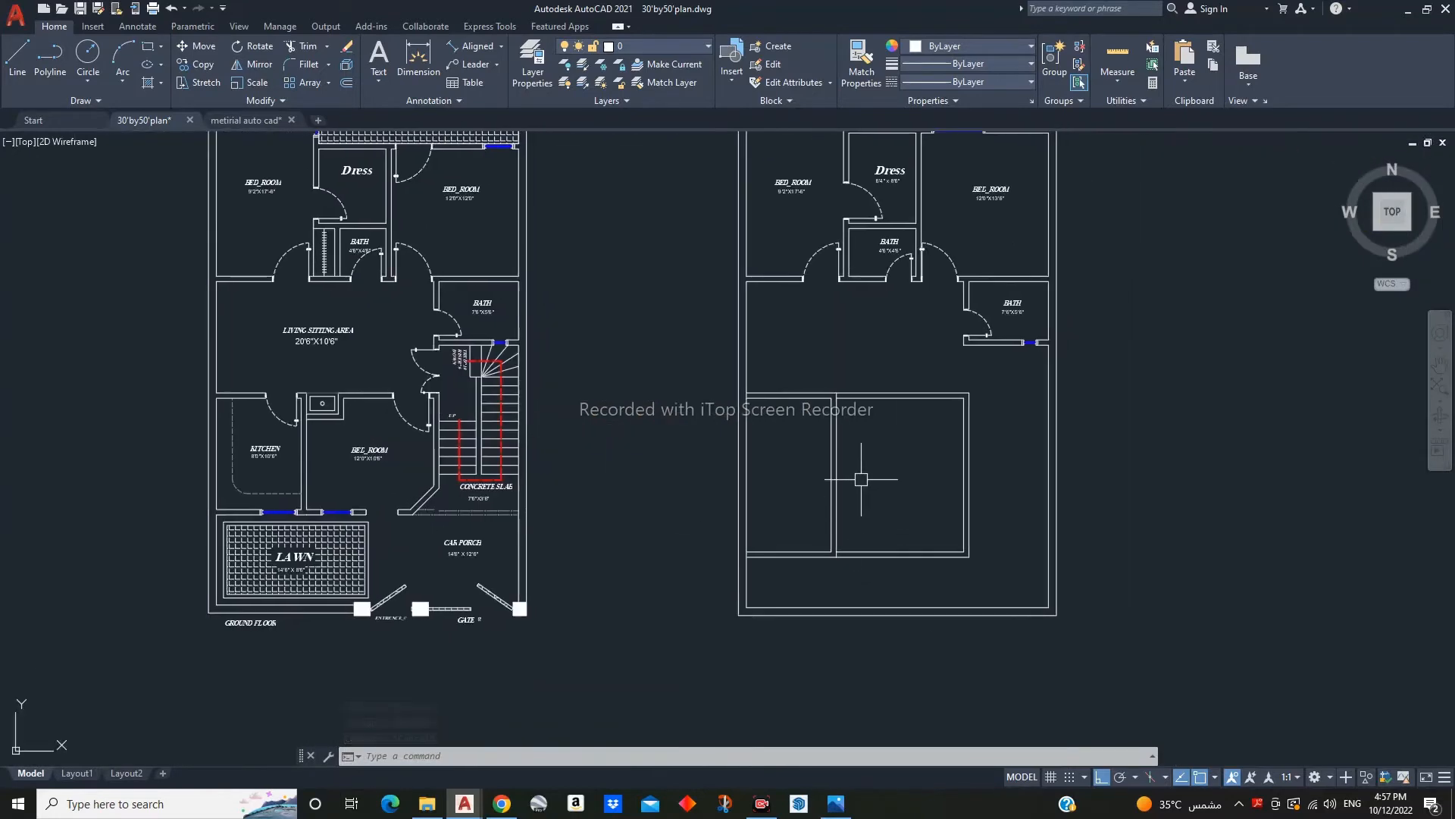
- Draw a jamb line across the lower rooms' upper wall at the partition's left face and move it 4.5" left
scroll(841, 530, "up", 1)
type("l")
key("Return")
scroll(807, 462, "up", 5)
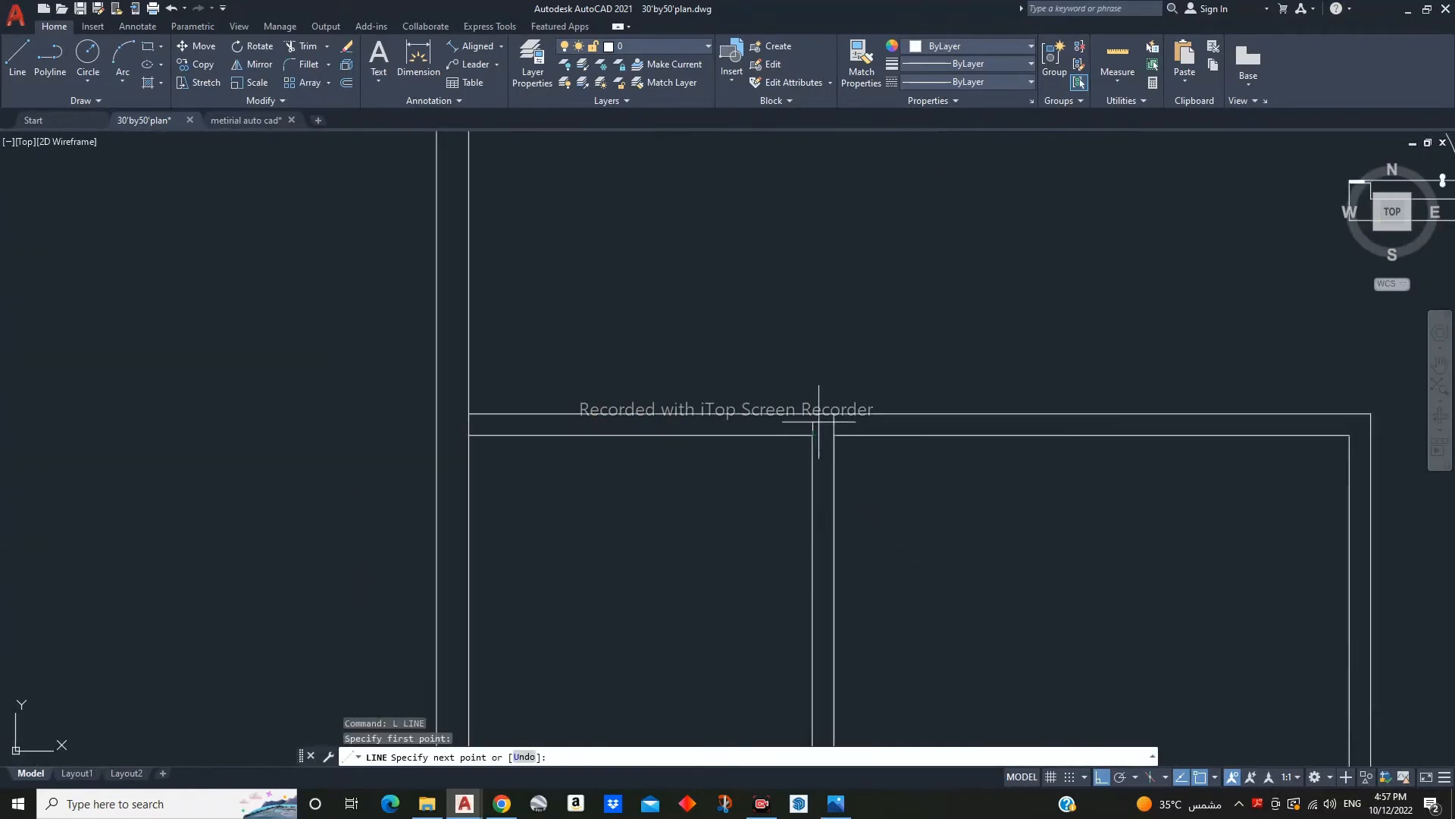
left_click(812, 413)
key("Escape")
type("m")
key("Return")
left_click(847, 340)
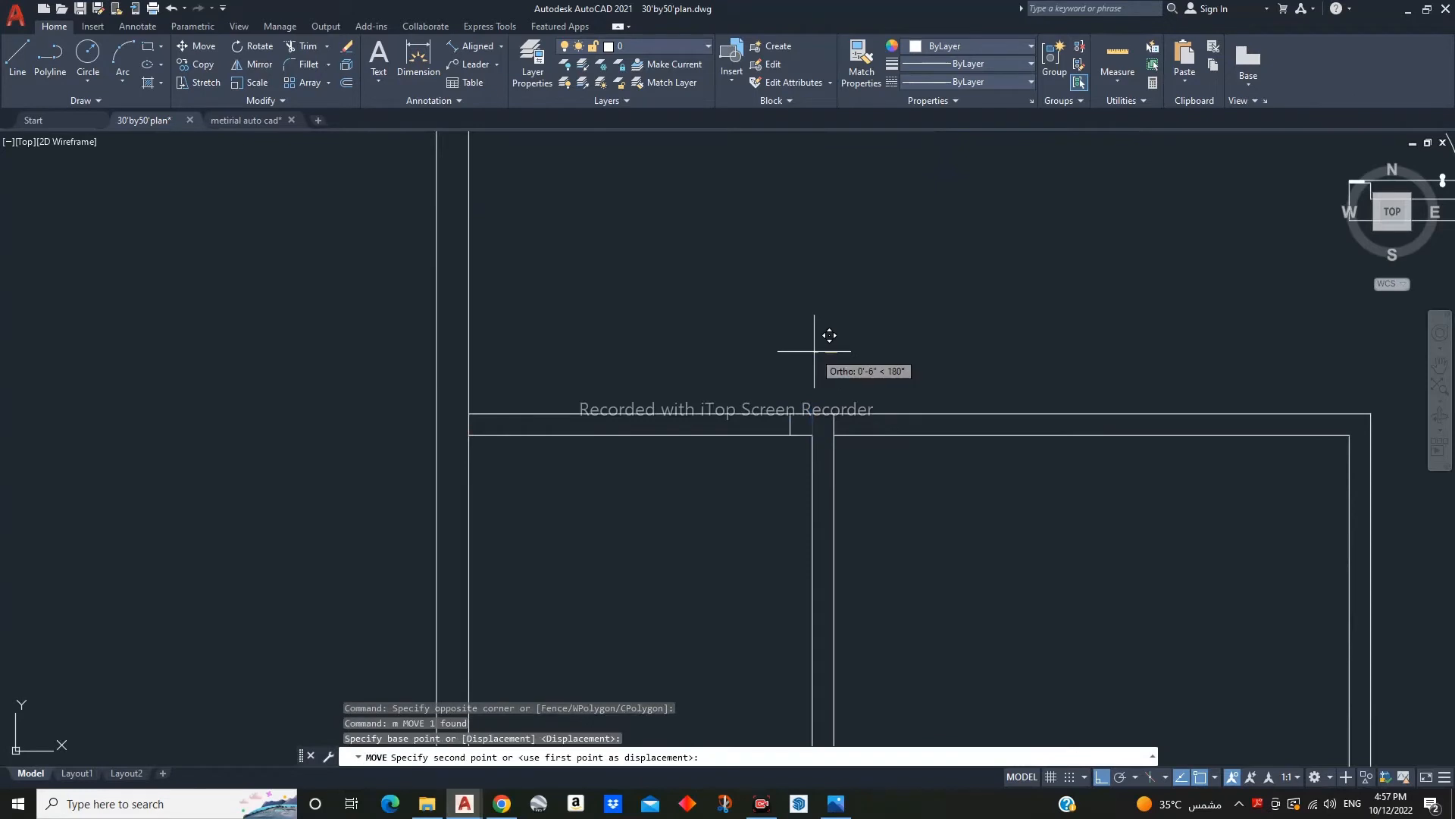
type("4.5")
key("Return")
- Offset the jamb line 3'6" to the left and trim the wall between the two lines into a doorway
type("o")
key("Return")
type("3'")
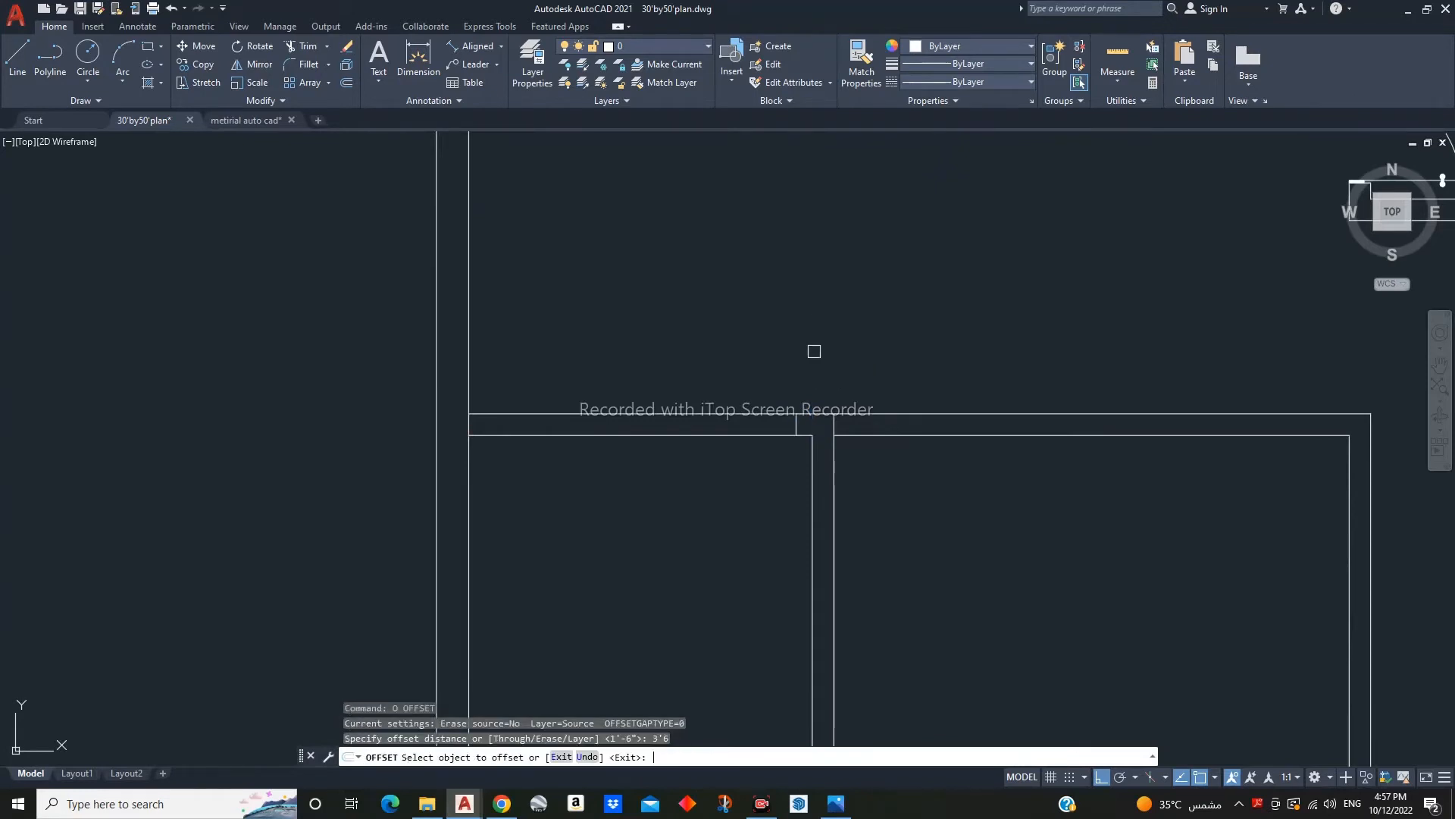
scroll(789, 445, "up", 5)
left_click(812, 383)
left_click(658, 369)
key("Escape")
middle_click_drag(647, 363, 692, 516)
type("tr")
key("Return")
left_click(694, 410)
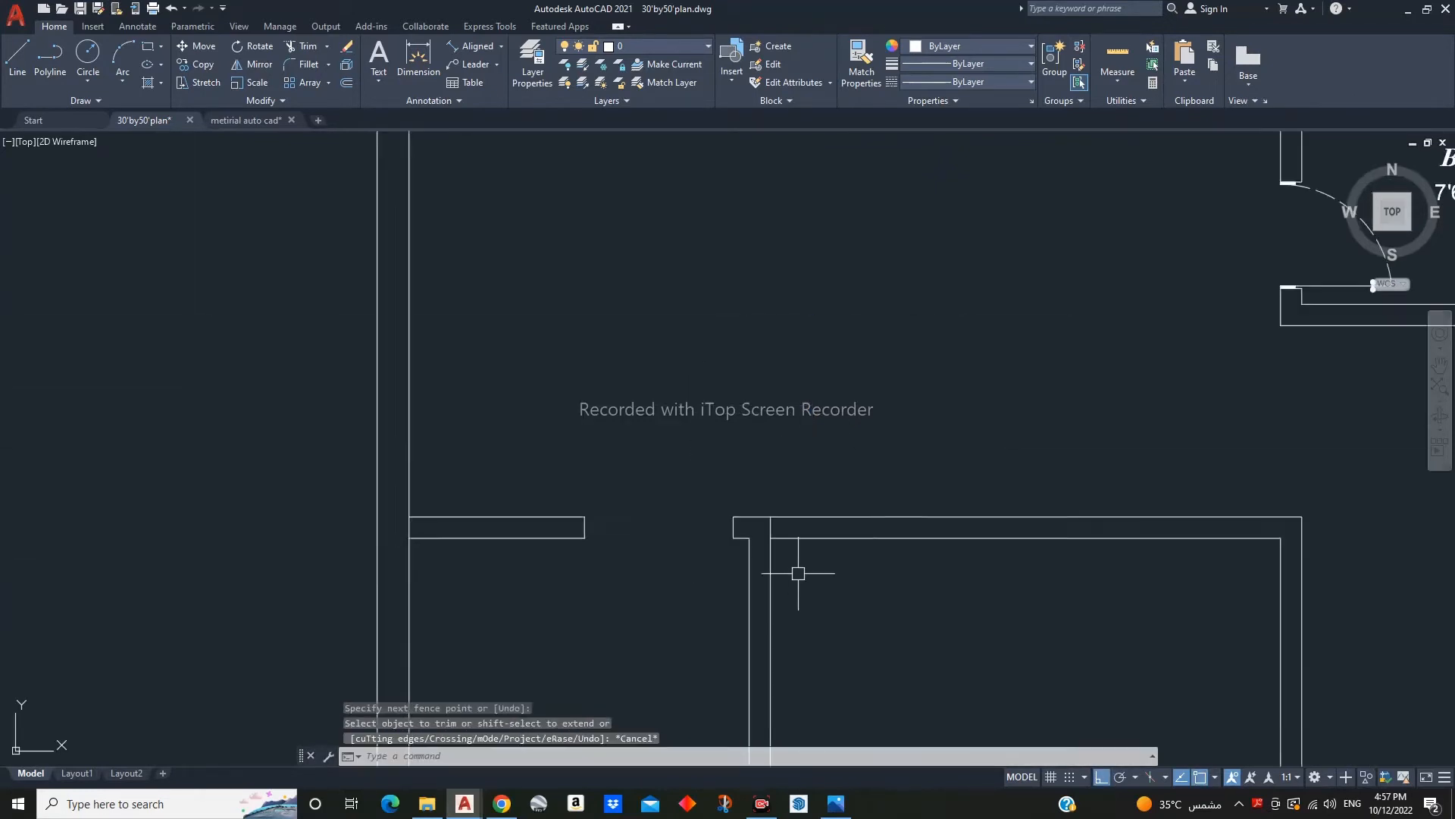
- Draw a jamb line across the upper wall at the partition's right face and move it a short distance right
scroll(793, 510, "up", 3)
type("l")
key("Return")
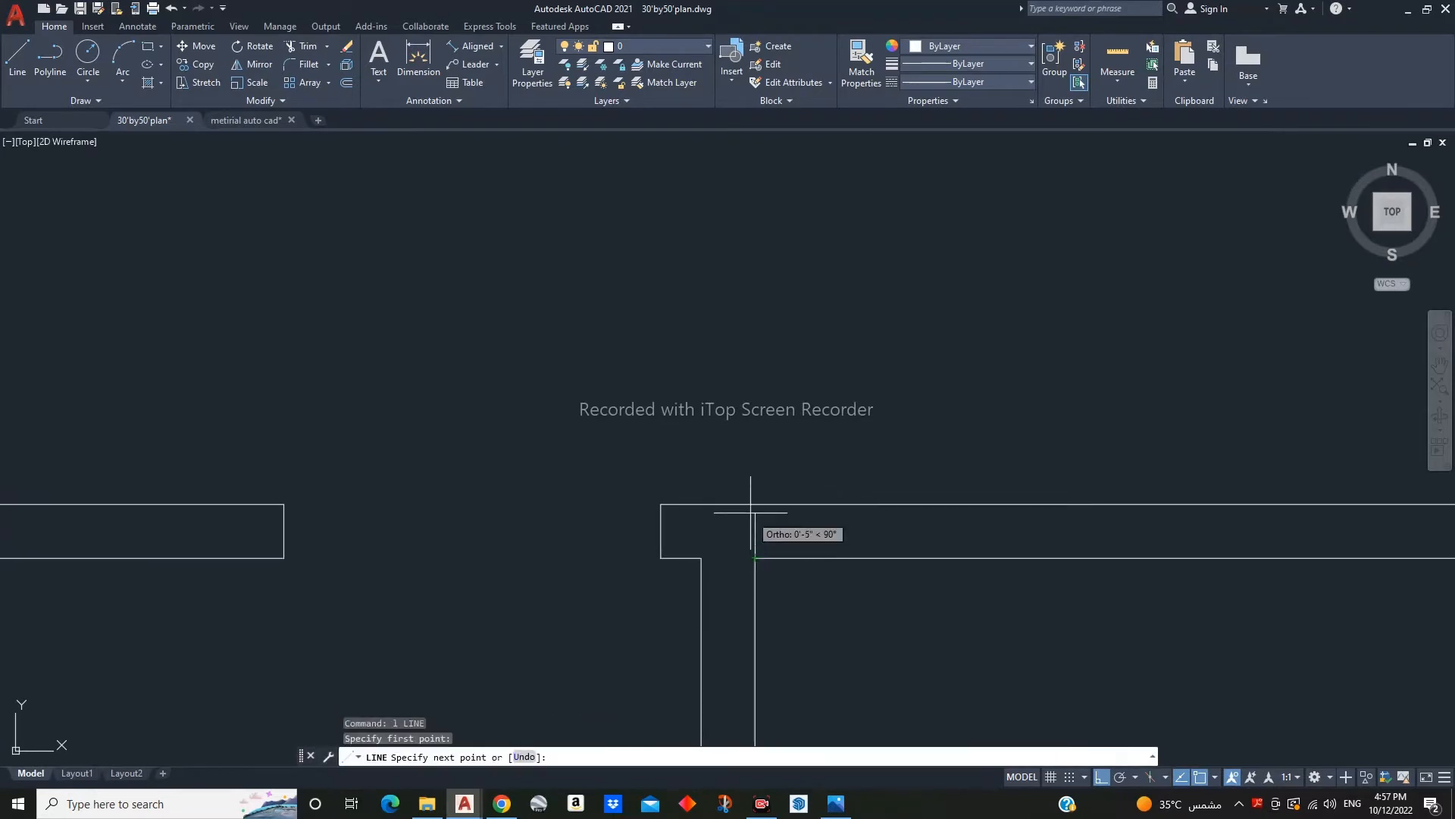
left_click(751, 512)
key("Escape")
scroll(749, 500, "down", 3)
left_click(789, 564)
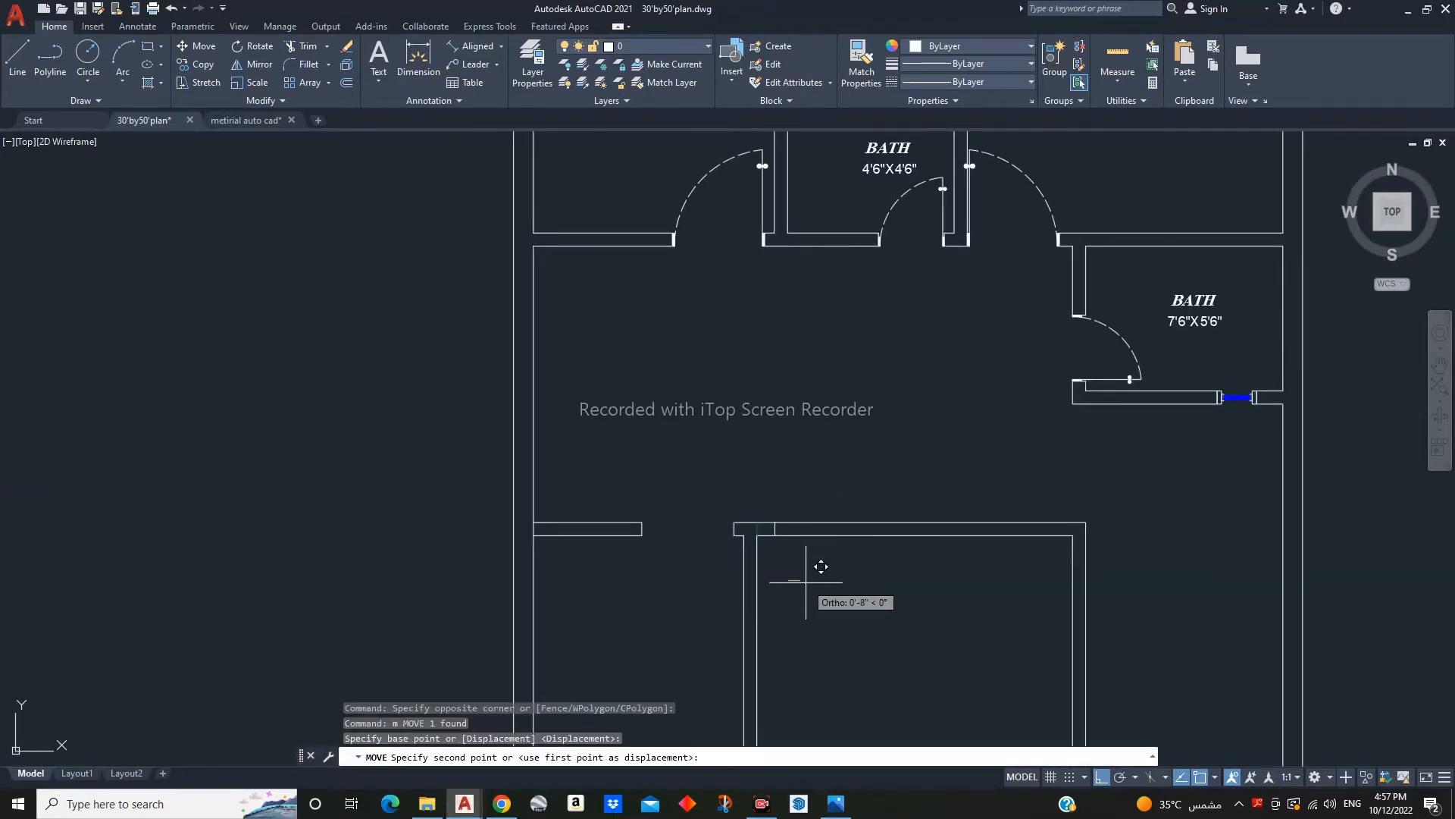
key("Return")
- Offset the second jamb line 3'6" to the right and trim the wall between into the right room's doorway
type("o")
key("Return")
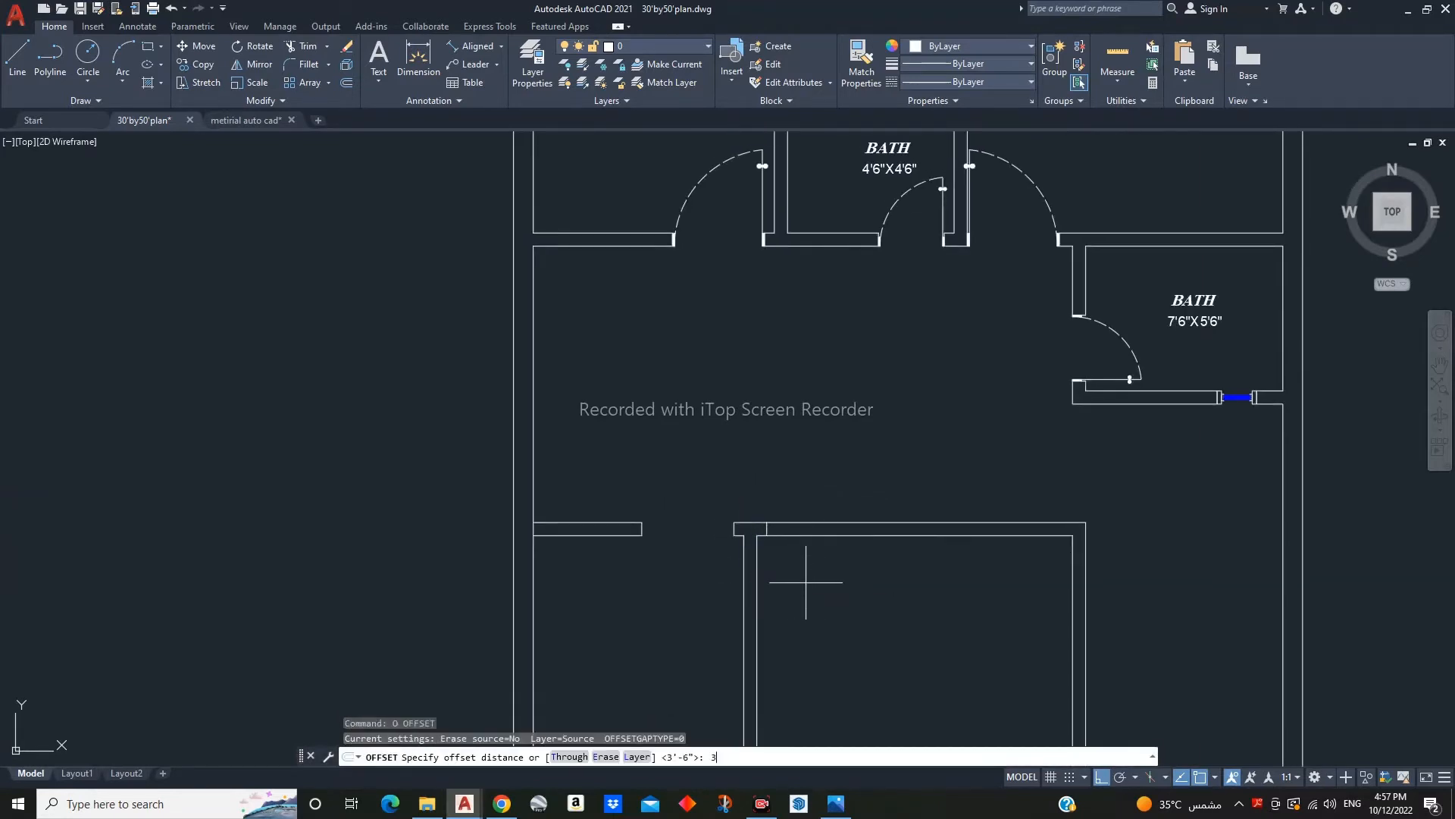
scroll(775, 533, "up", 5)
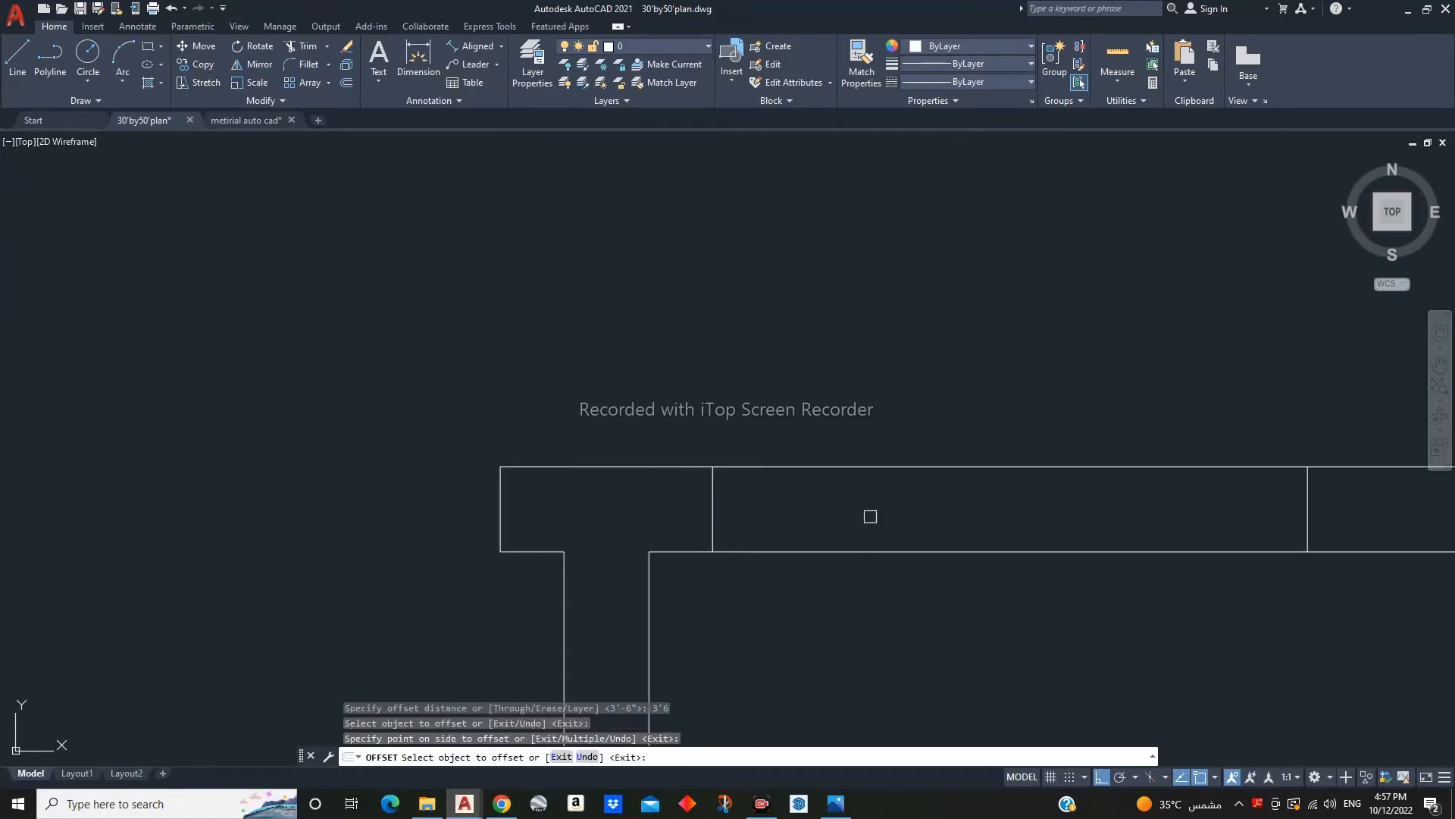
key("Escape")
type("tr")
key("Return")
left_click_drag(876, 435, 909, 590)
key("Escape")
- Save the drawing
scroll(894, 444, "down", 12)
key("Escape")
middle_click_drag(839, 473, 899, 491)
key("Escape")
key("Escape")
scroll(978, 462, "up", 3)
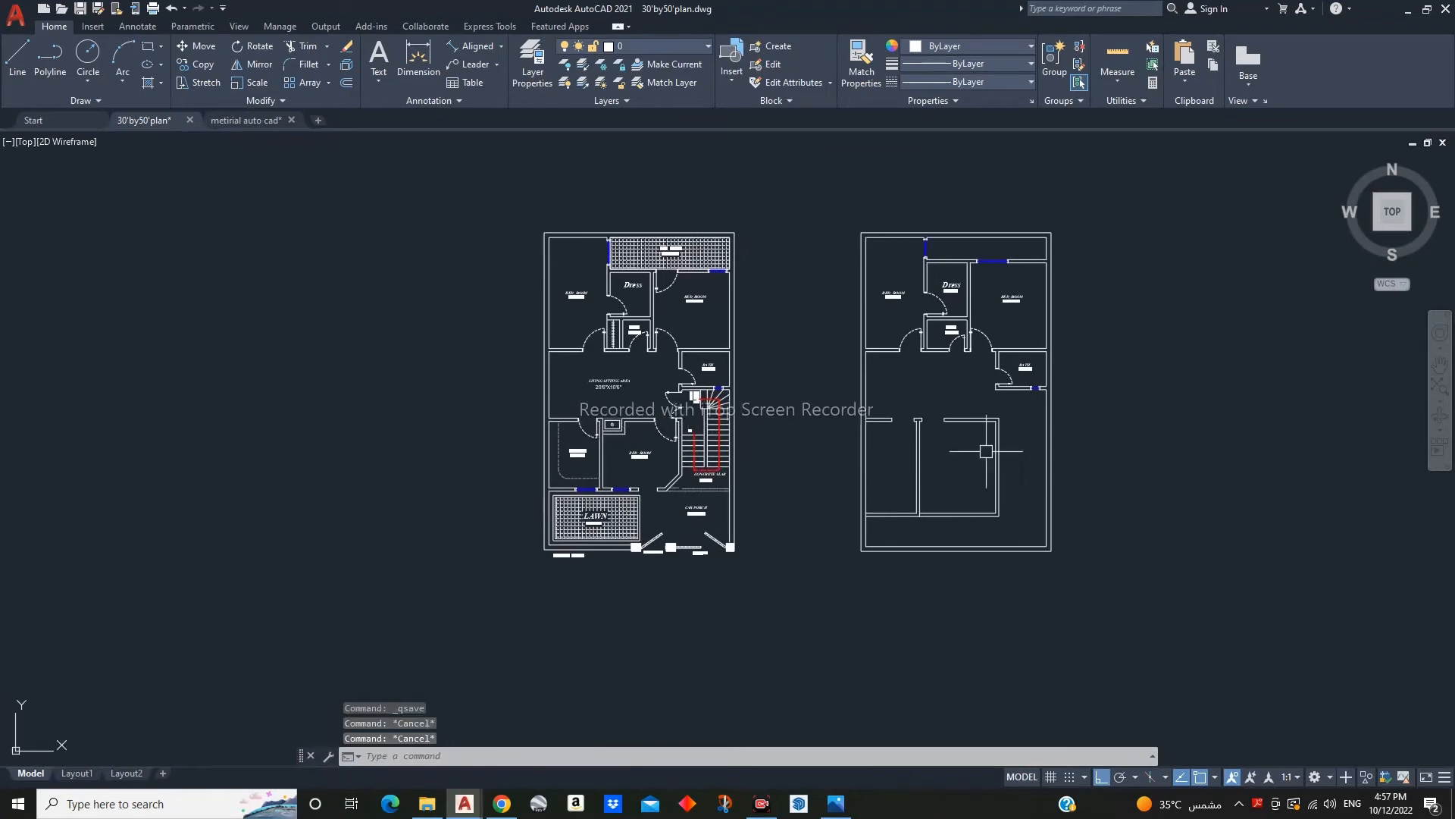
- Draw a circle of 2'6" radius centred on the outer lower-right corner of the second plan's lower right room
scroll(1035, 483, "up", 3)
type("c")
key("Return")
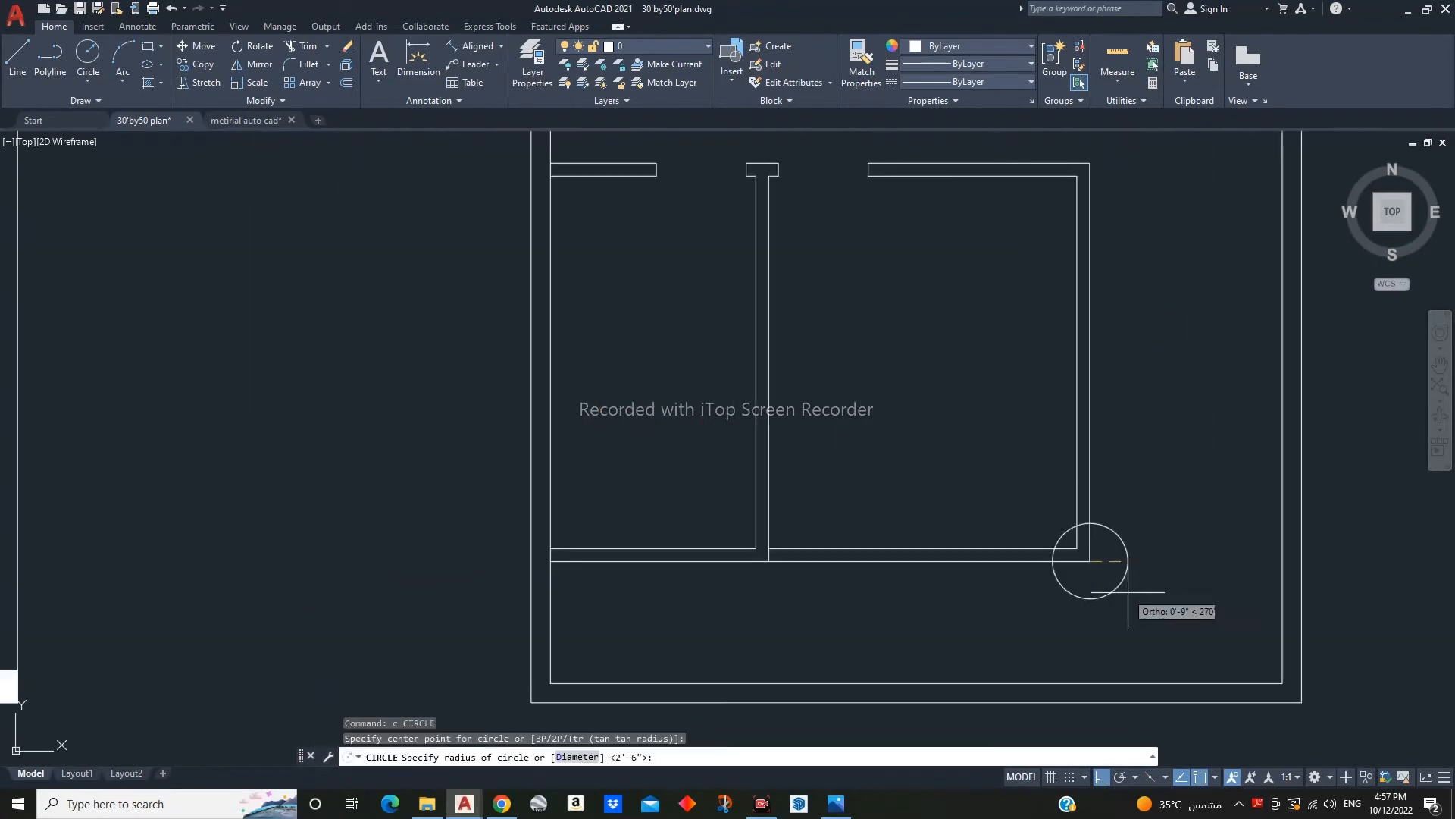
type("2'6")
key("Return")
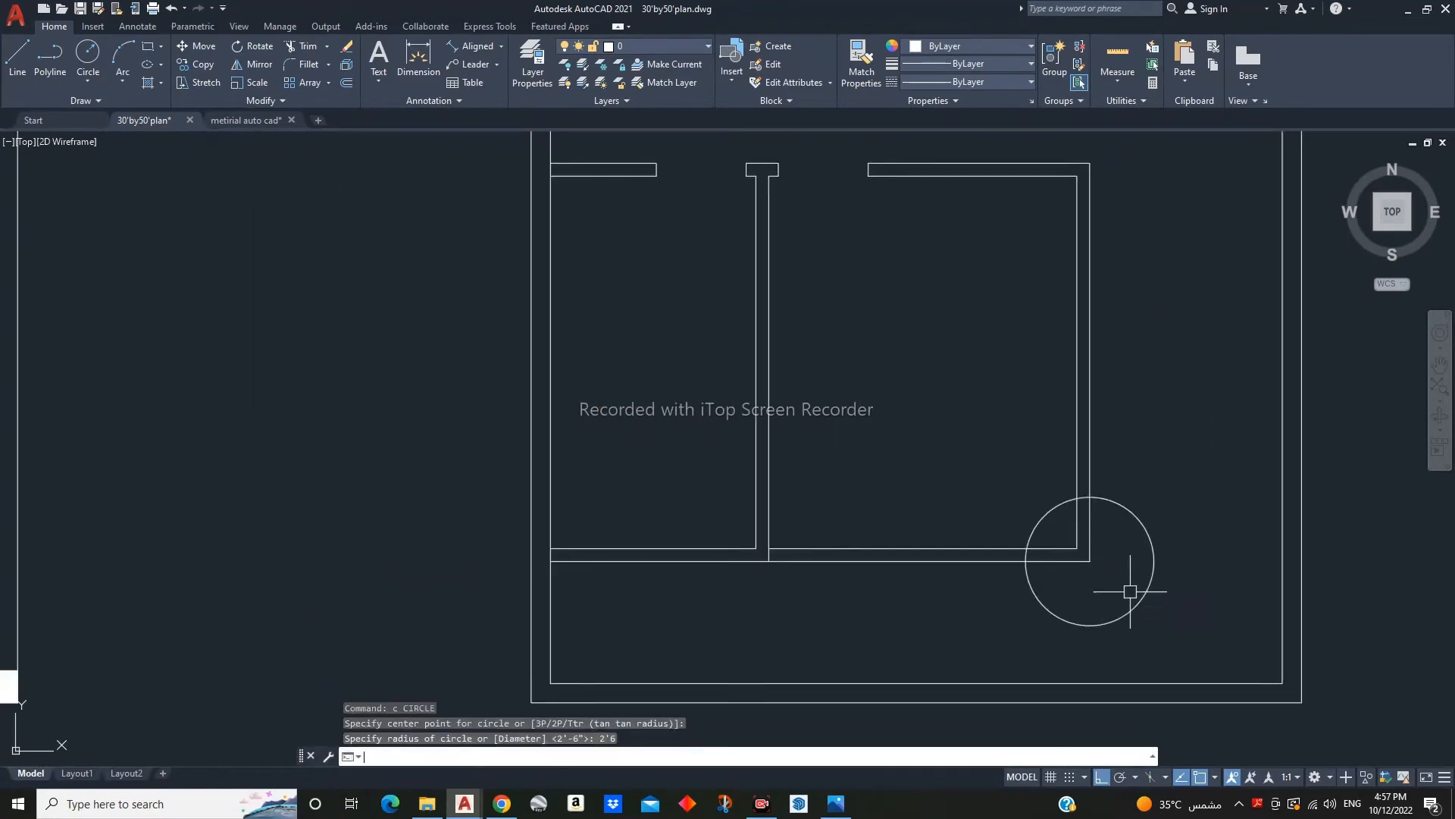
- Draw a diagonal line between the circle's crossings with the outer wall lines and trim off the corner beyond it
type("l")
key("Return")
scroll(1082, 506, "up", 4)
left_click(937, 643)
key("Escape")
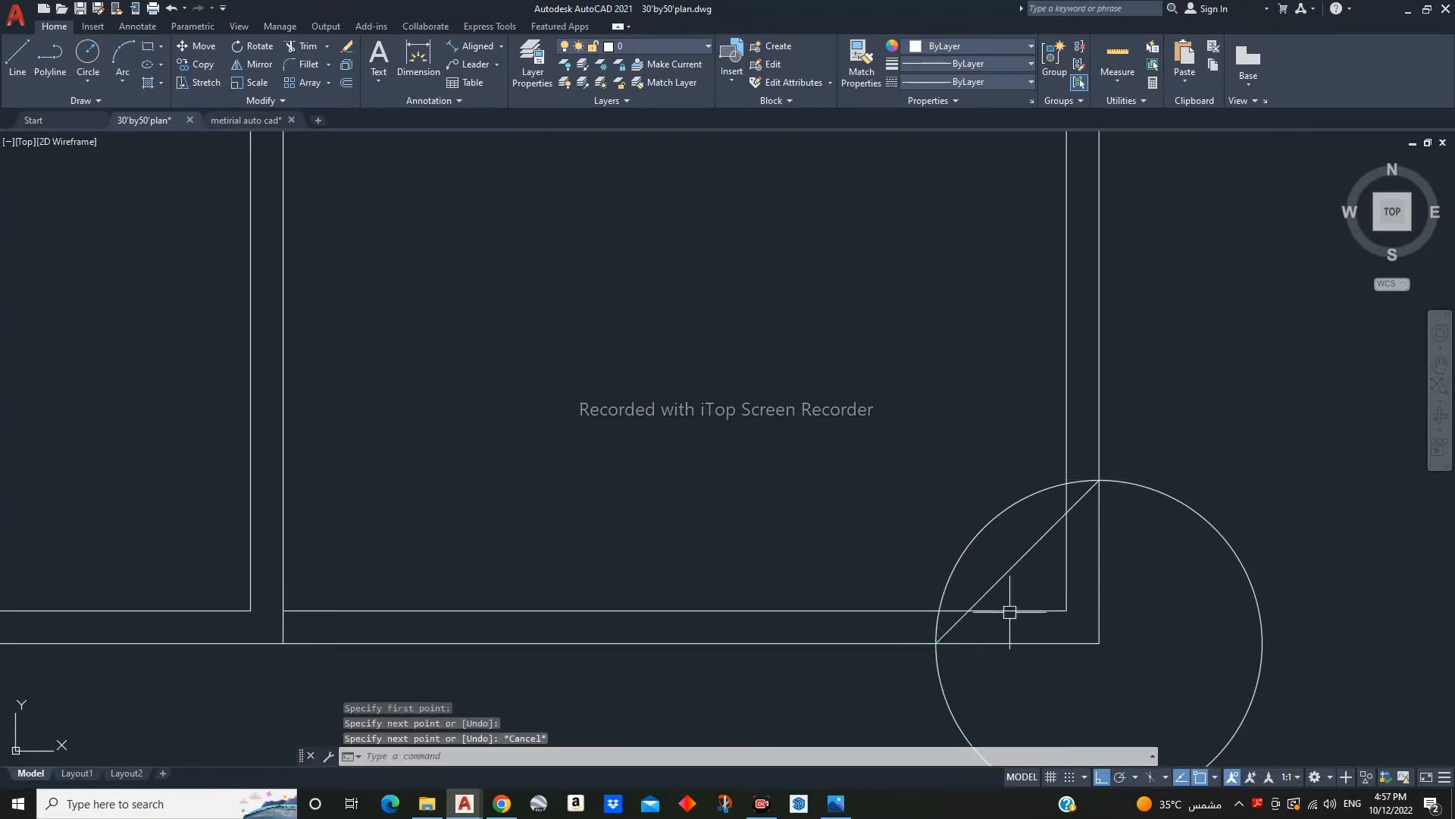
middle_click_drag(1009, 611, 1004, 624)
type("tr")
key("Return")
left_click_drag(1112, 626, 1063, 659)
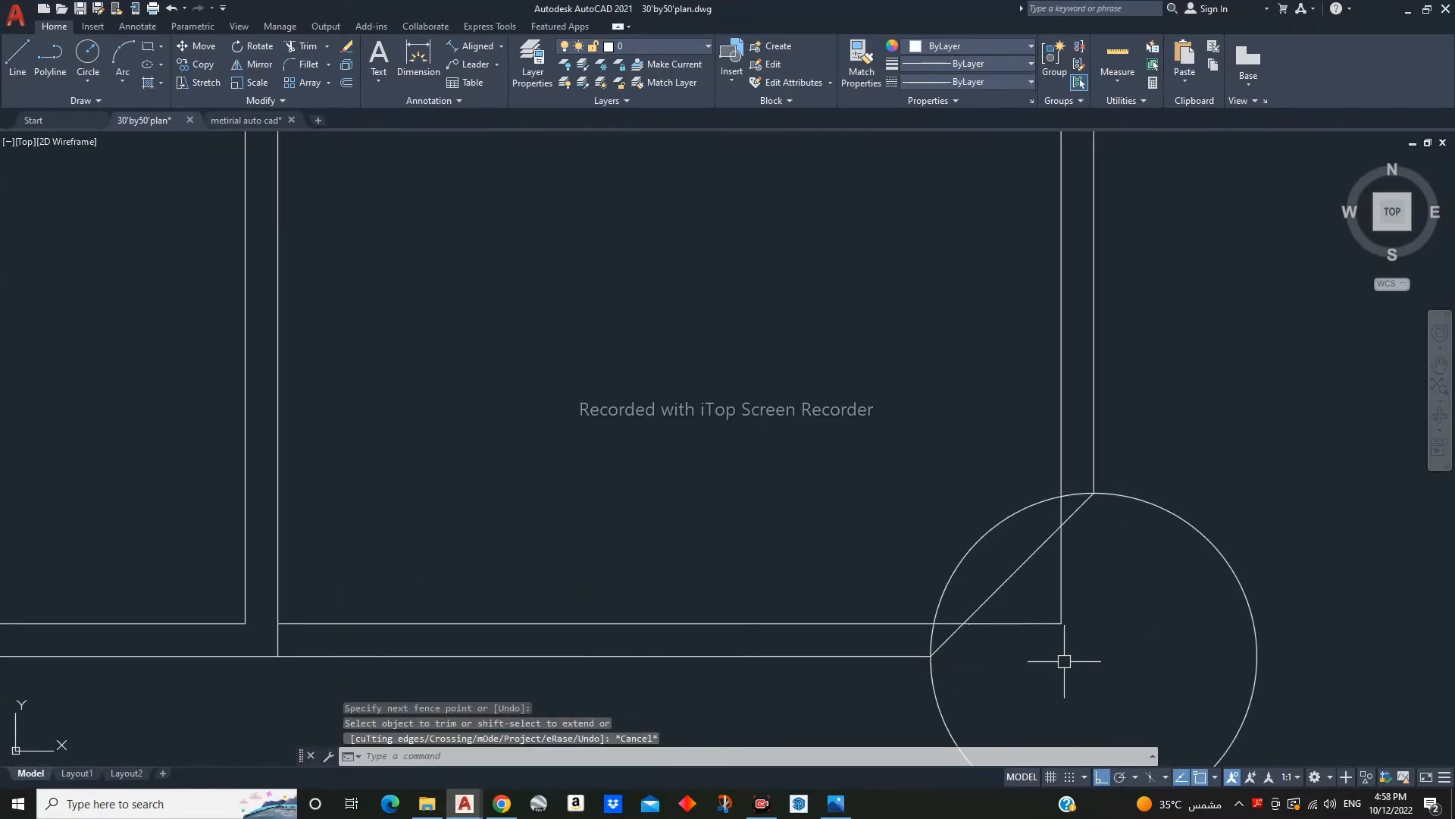
key("Escape")
- Offset the diagonal wall line 6" toward the inside of the room
type("o")
key("Return")
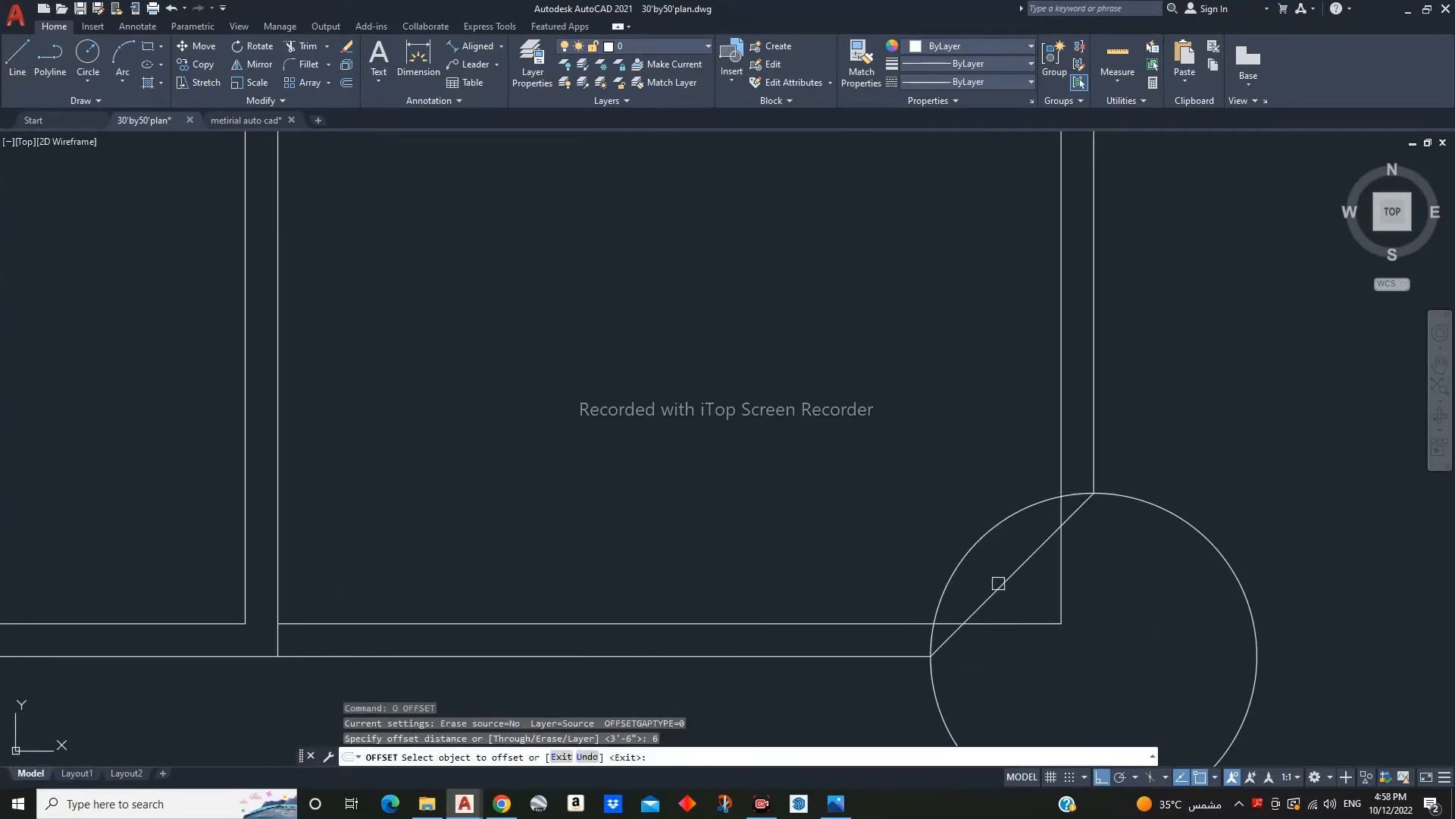
left_click(998, 583)
left_click(894, 510)
key("Escape")
- Fillet the inner diagonal line with the inner bottom and right wall lines using a zero radius
type("f")
key("Return")
left_click(859, 624)
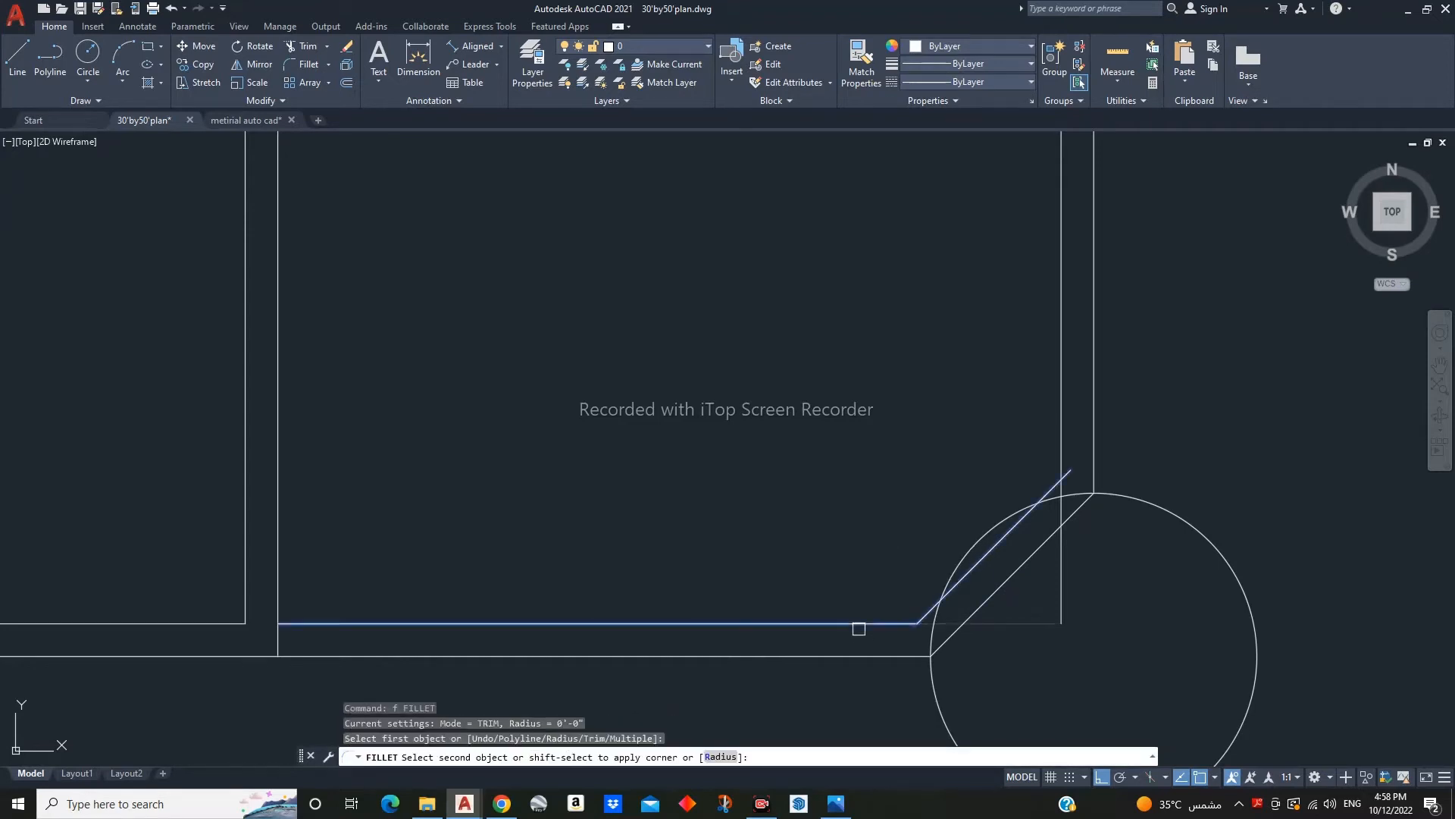
left_click(999, 541)
left_click(1062, 433)
key("Escape")
- Erase the construction circle at the chamfered corner
left_click_drag(1163, 485, 1130, 526)
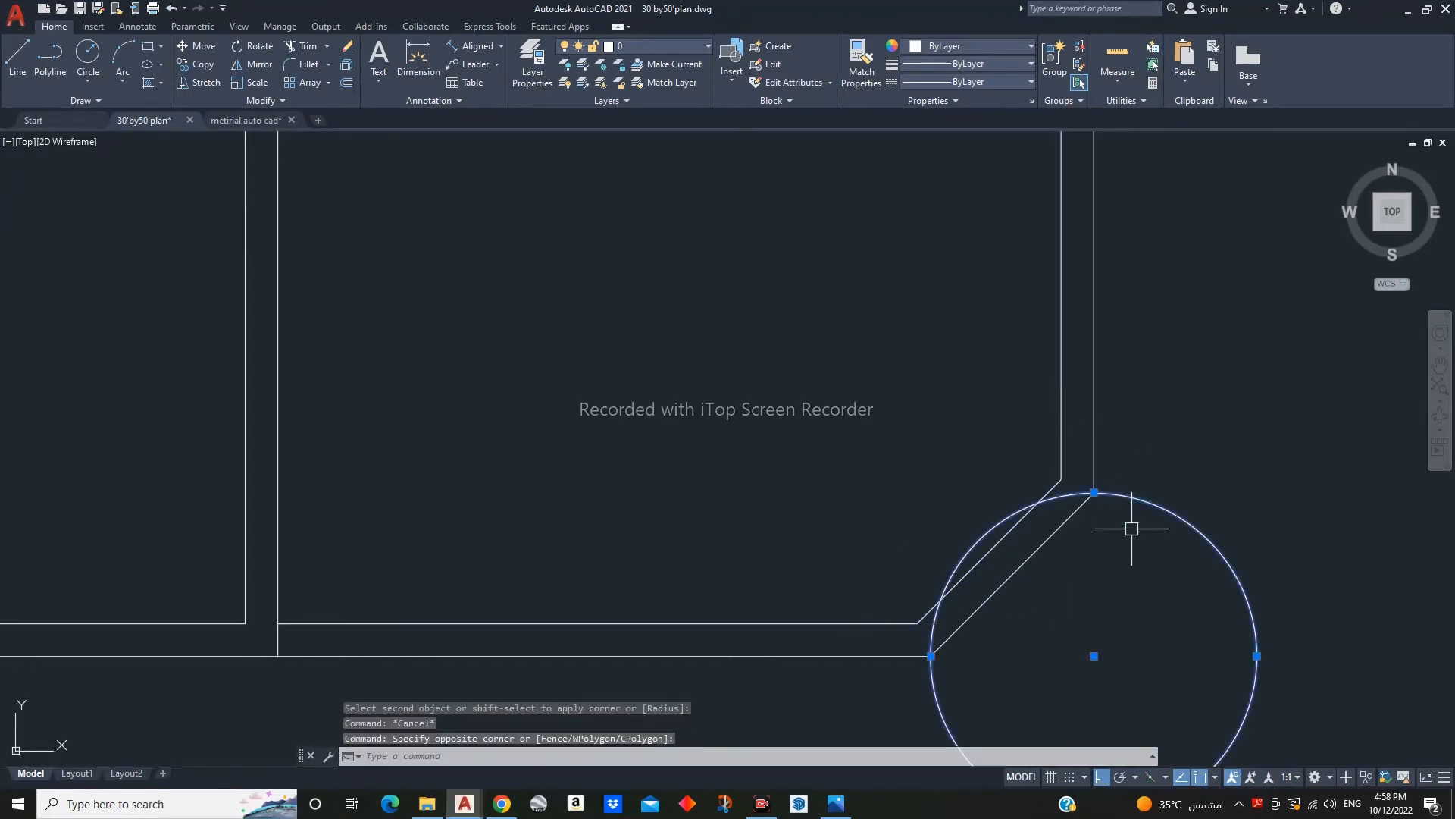
type("e")
key("Return")
key("Escape")
scroll(1122, 536, "down", 4)
scroll(1061, 606, "up", 4)
scroll(1023, 618, "down", 2)
type("l")
key("Return")
scroll(1023, 576, "down", 1)
scroll(1059, 510, "up", 7)
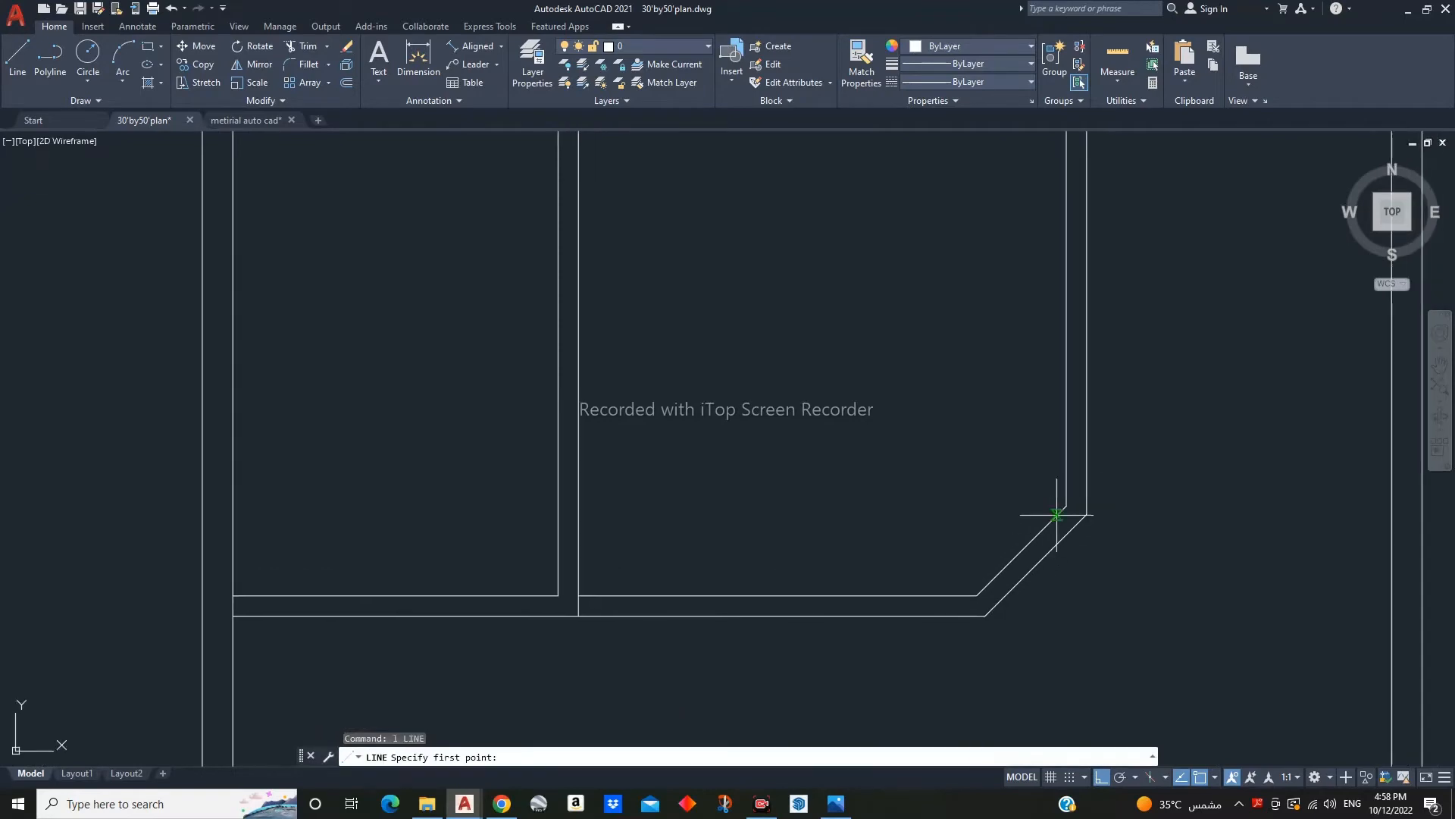
left_click(1081, 487)
middle_click_drag(1081, 487, 964, 495)
key("Escape")
key("Escape")
key("Escape")
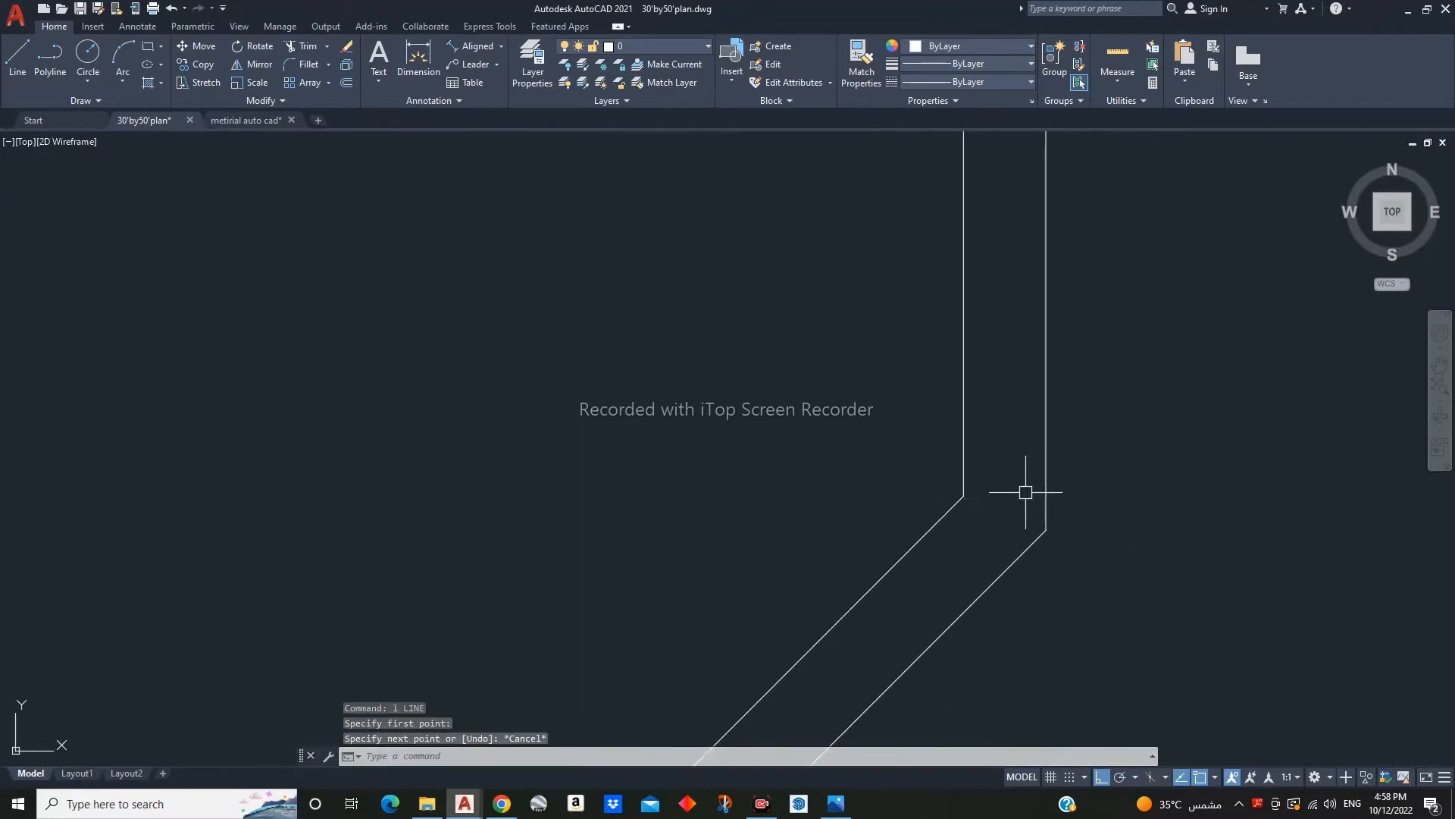
- Copy the ground floor bedroom's front window and door jambs to the second plan's front wall, using the partition corner as base point
scroll(1026, 487, "down", 4)
scroll(1007, 530, "up", 2)
scroll(968, 559, "down", 2)
scroll(558, 478, "up", 6)
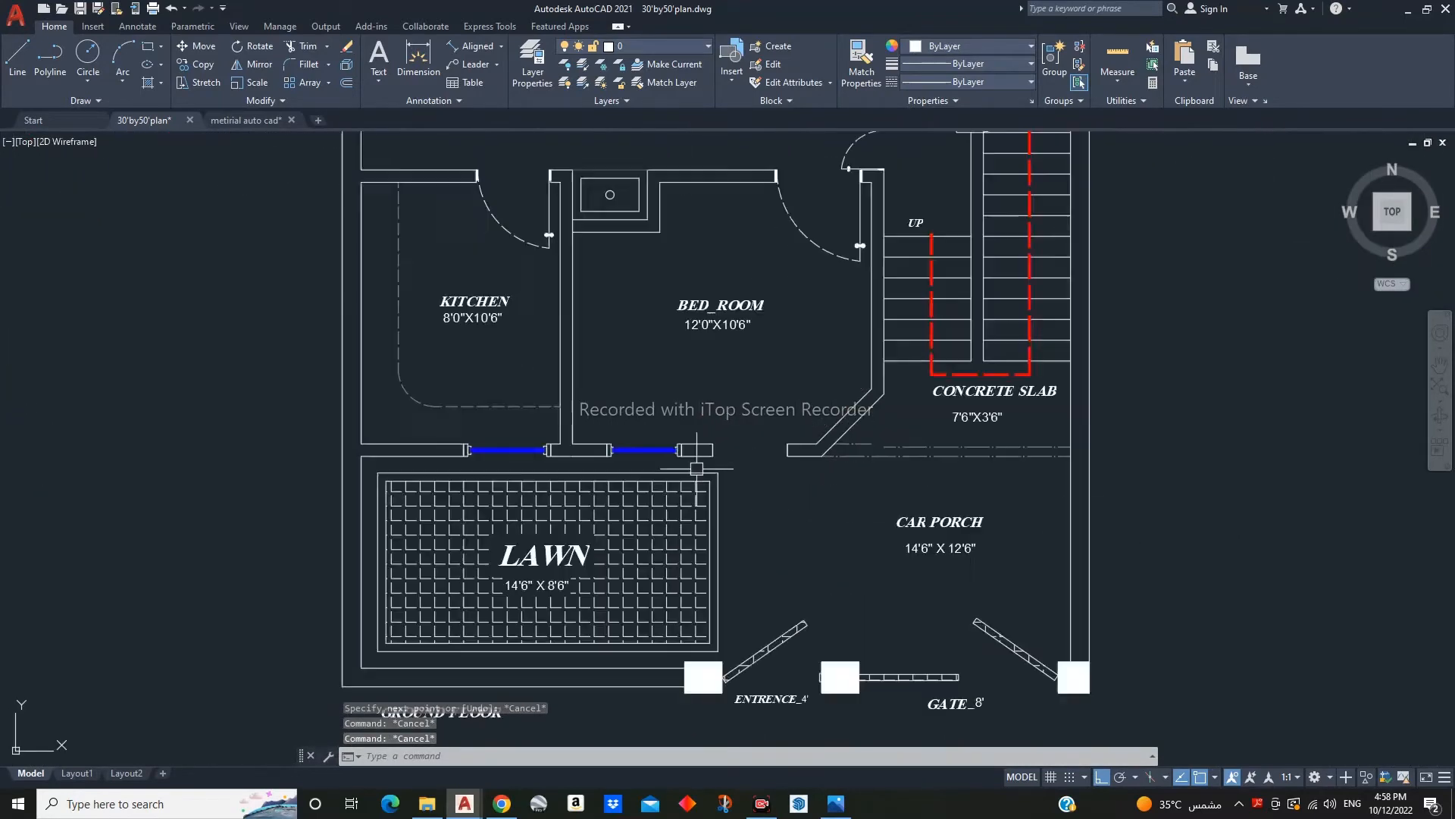
left_click(442, 379)
left_click(930, 470)
middle_click_drag(871, 485, 930, 469)
middle_click_drag(665, 483, 759, 483)
type("c")
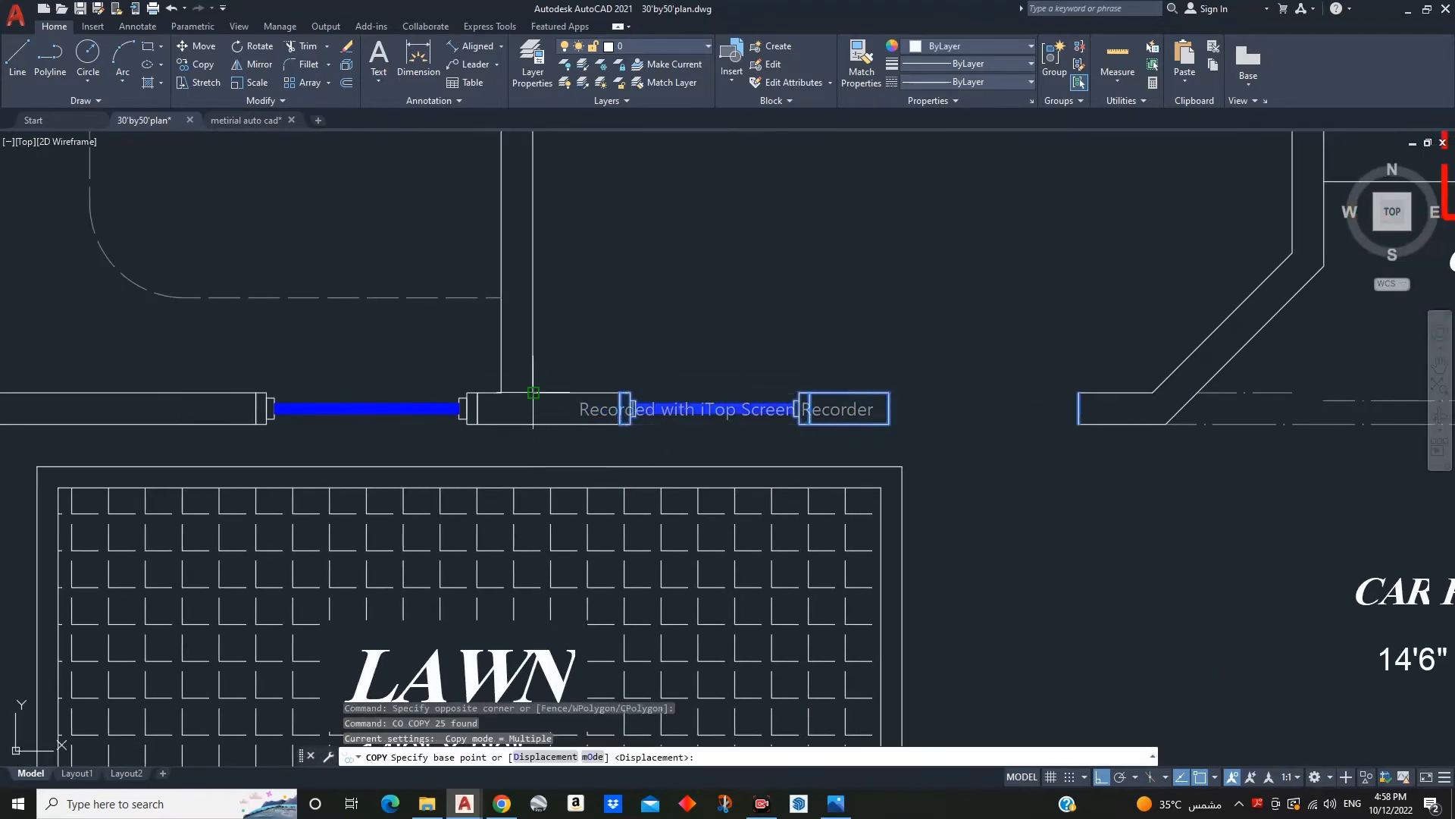
left_click(533, 393)
scroll(533, 392, "down", 5)
scroll(861, 487, "up", 5)
left_click(762, 433)
key("Escape")
- Trim the front wall lines out of the copied window and between the door jambs of the second plan's right room
middle_click_drag(813, 475, 809, 480)
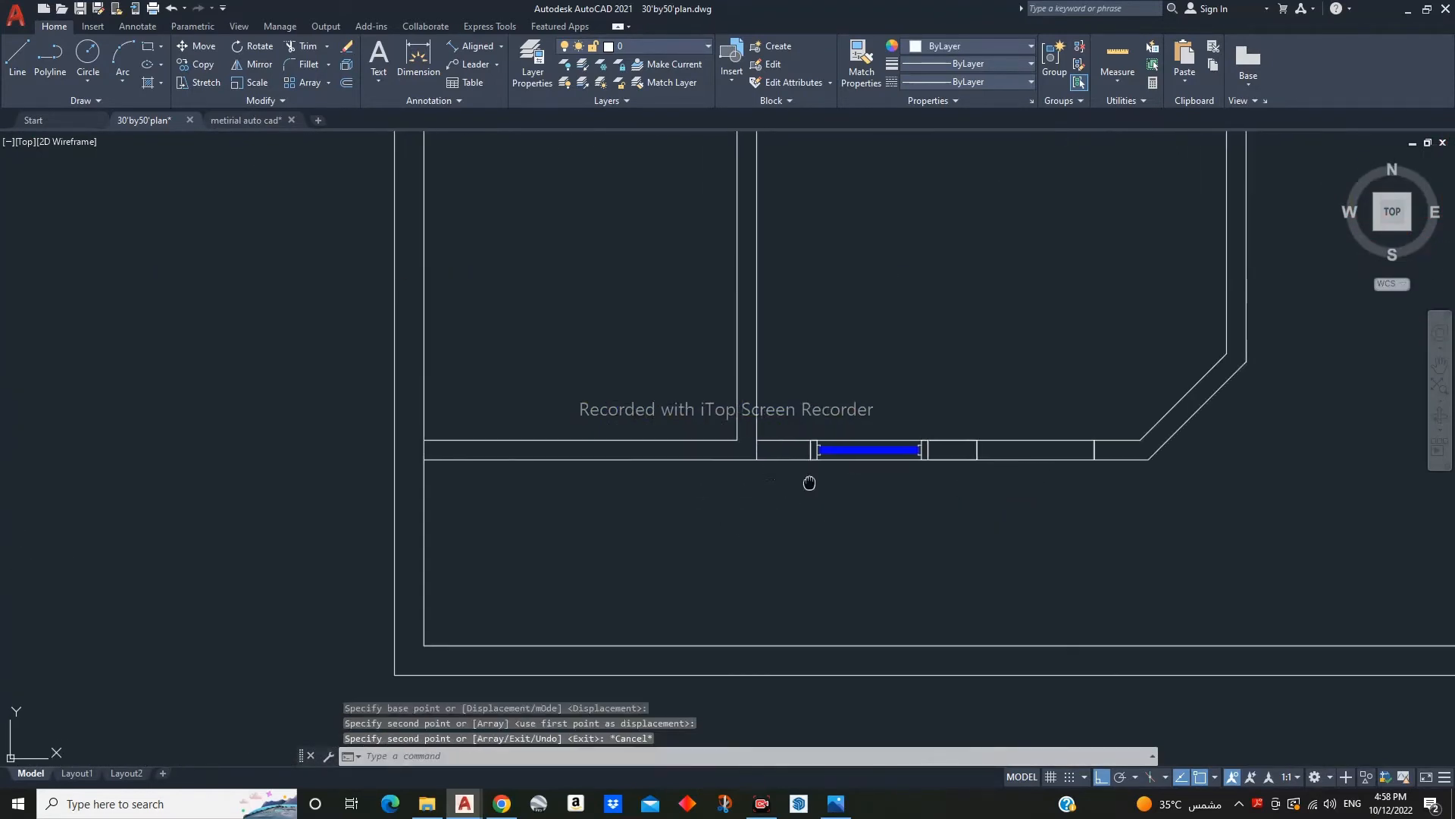
scroll(731, 440, "up", 6)
type("tr")
key("Return")
left_click_drag(795, 453, 851, 479)
middle_click_drag(1061, 509, 911, 519)
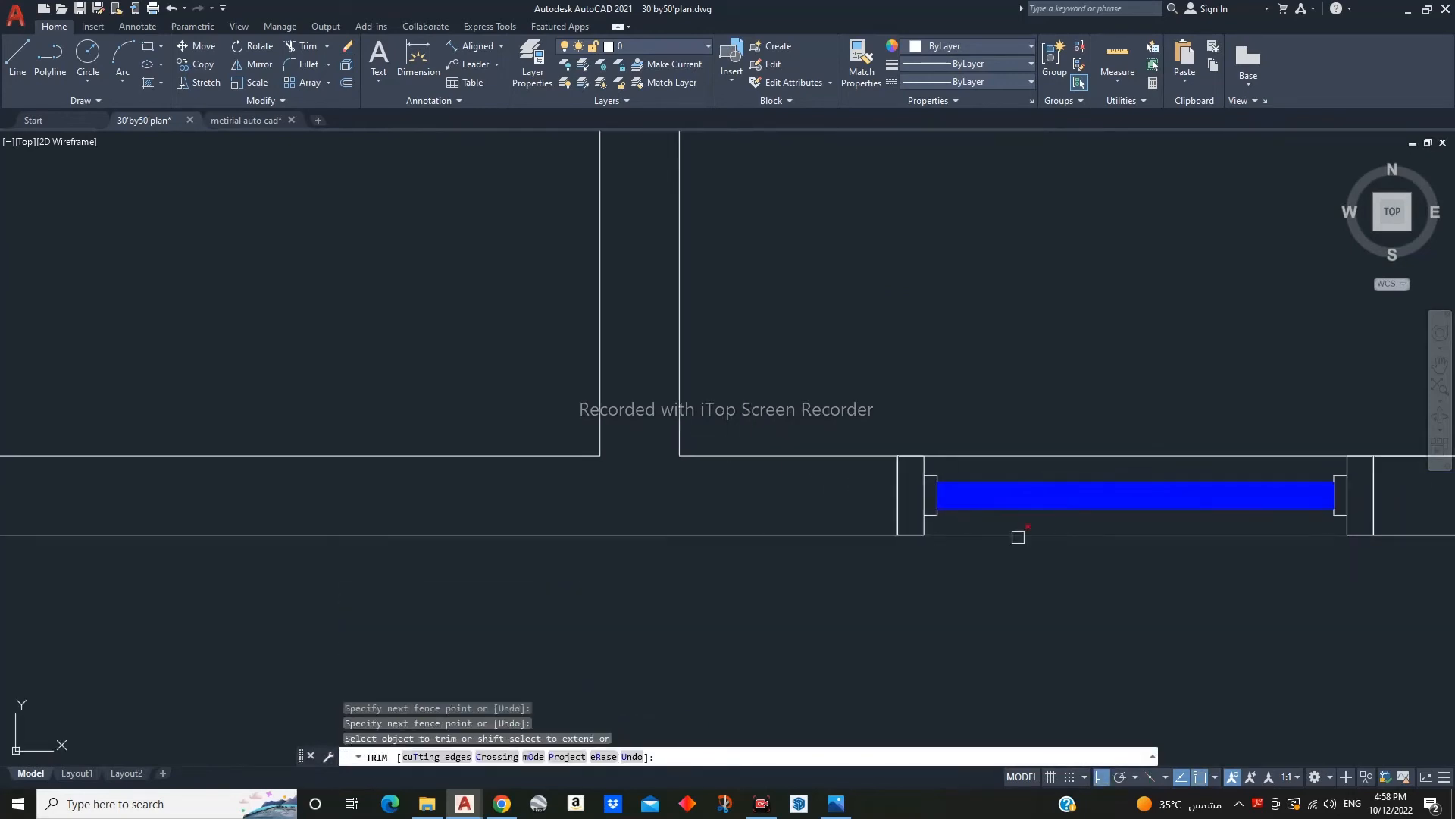
left_click(1029, 457)
scroll(928, 494, "down", 4)
middle_click_drag(1144, 542, 725, 559)
left_click_drag(878, 485, 855, 561)
key("Escape")
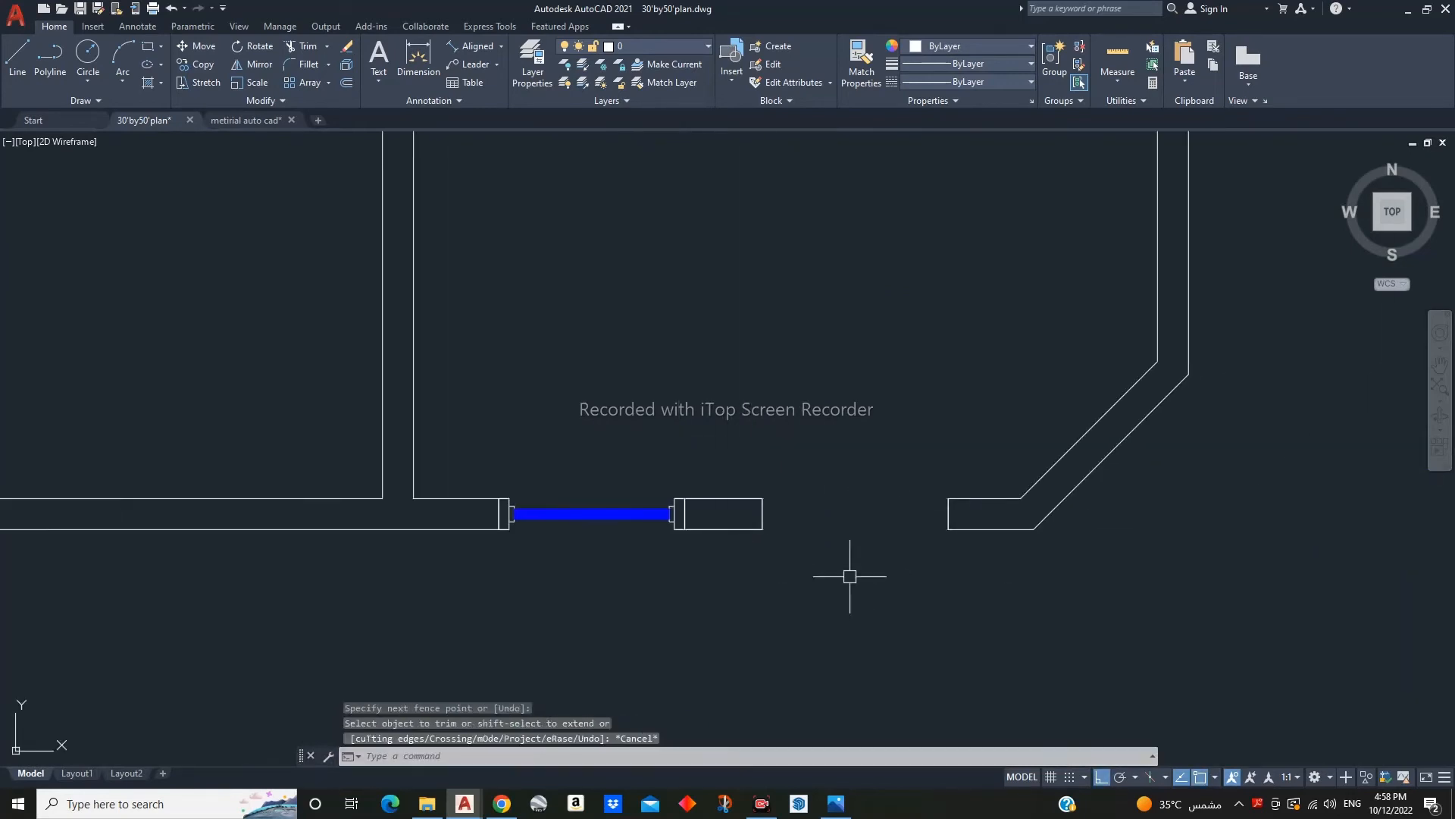
- Copy the right room's front window into the adjacent door opening of the second plan
middle_click_drag(581, 500, 667, 485)
scroll(668, 485, "up", 2)
left_click_drag(668, 485, 664, 537)
type("co")
key("Return")
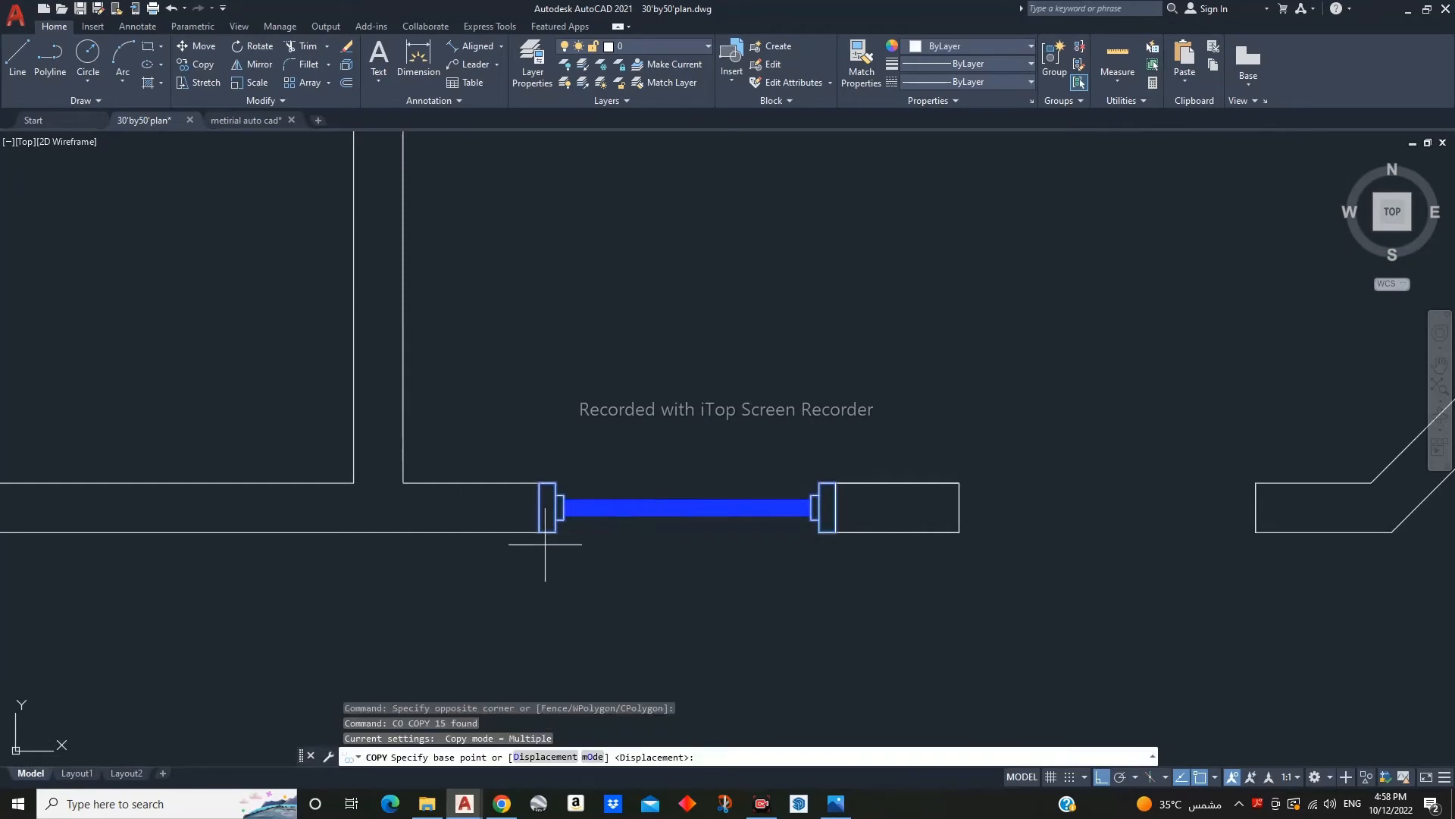
left_click(539, 533)
left_click(964, 540)
- Place another copy of the window in the front door opening of the ground floor bedroom and end the copying
scroll(1094, 574, "down", 5)
middle_click_drag(666, 593, 938, 542)
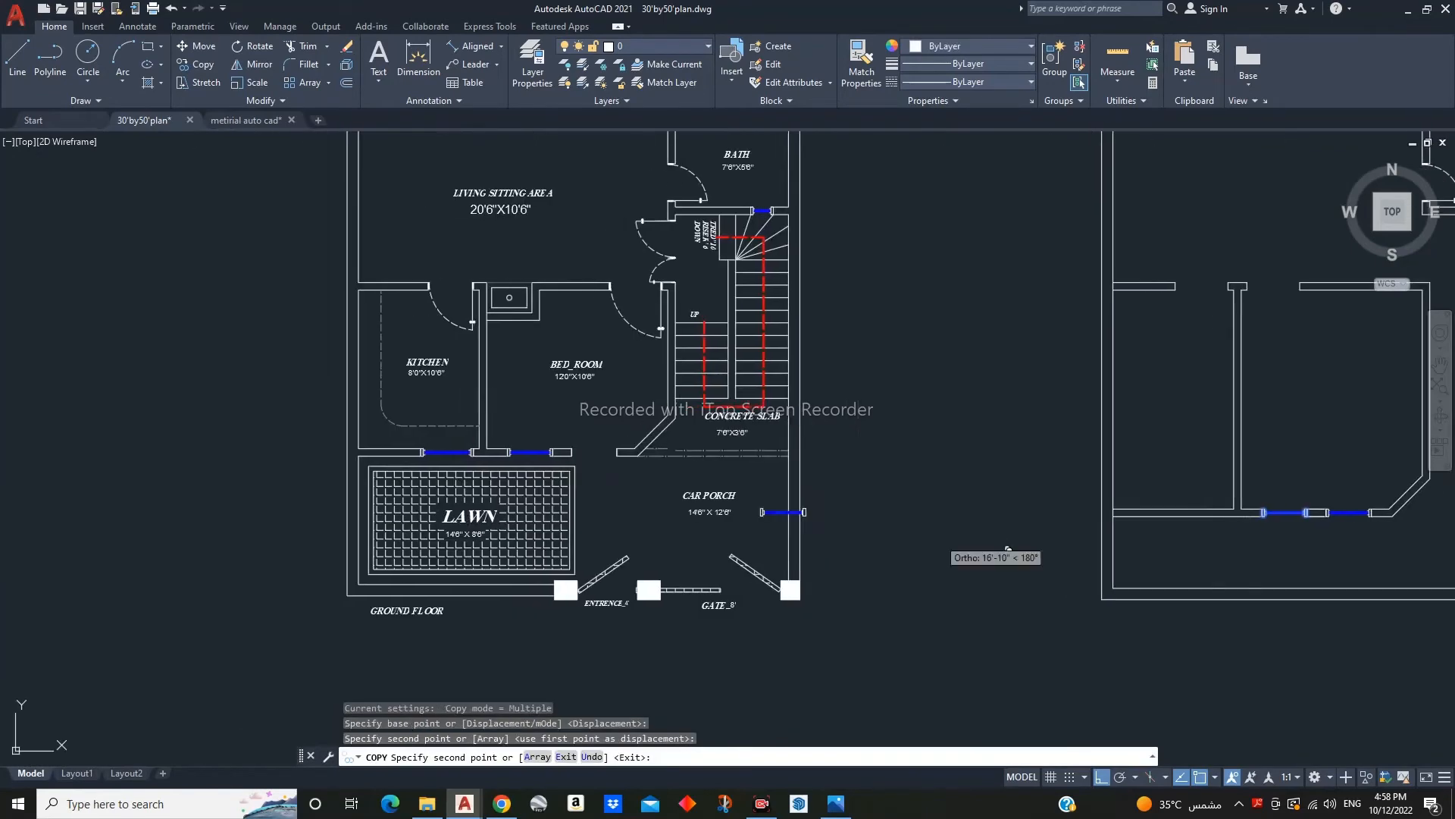
scroll(560, 476, "up", 5)
left_click(610, 410)
key("Escape")
scroll(673, 457, "down", 4)
middle_click_drag(1019, 519, 867, 536)
key("Escape")
key("Escape")
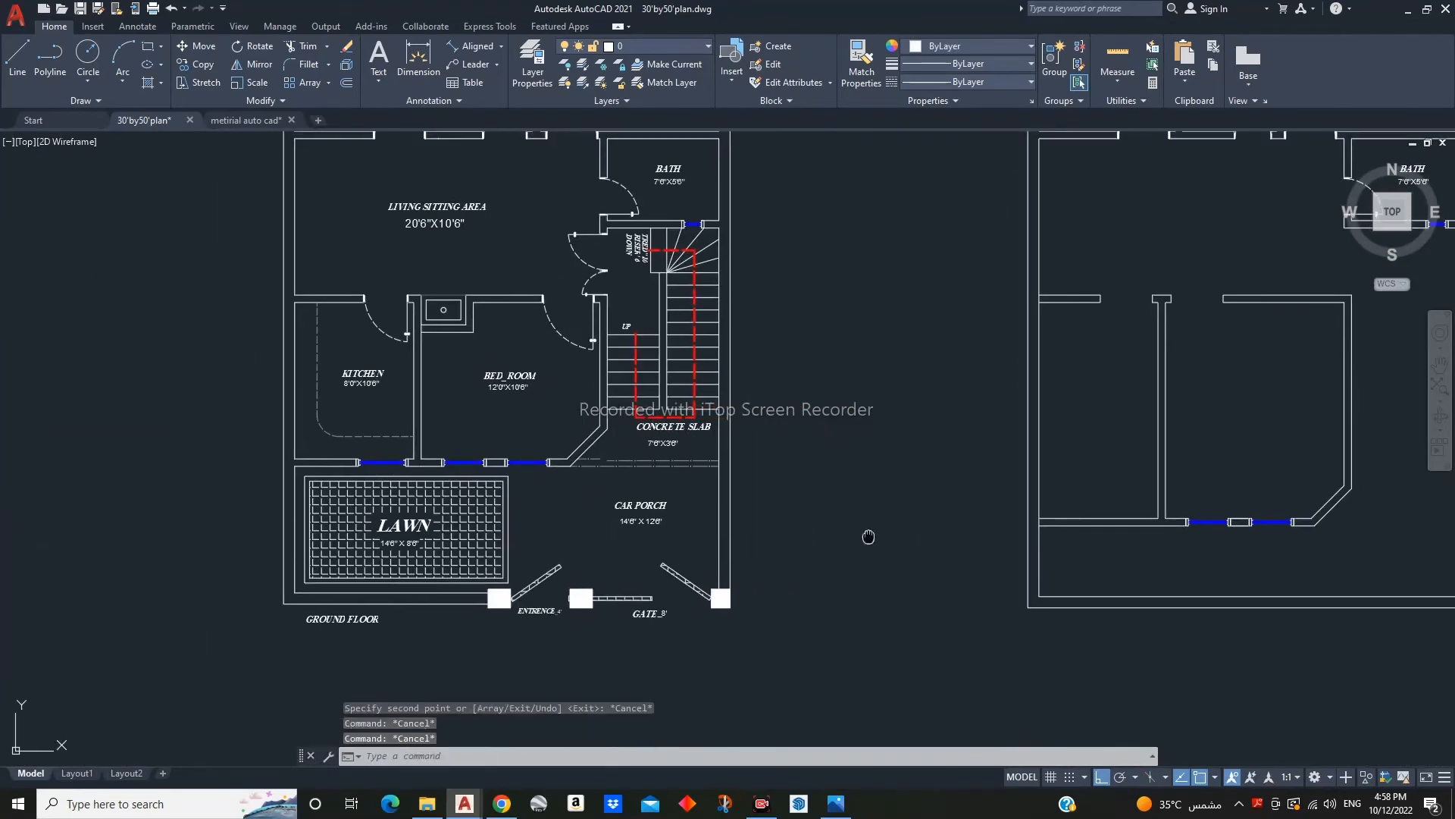
key("Escape")
- Copy the ground floor kitchen's front window to the second plan's left room, aligning it on the partition corner
middle_click_drag(579, 504, 740, 488)
scroll(565, 457, "up", 3)
scroll(562, 458, "up", 2)
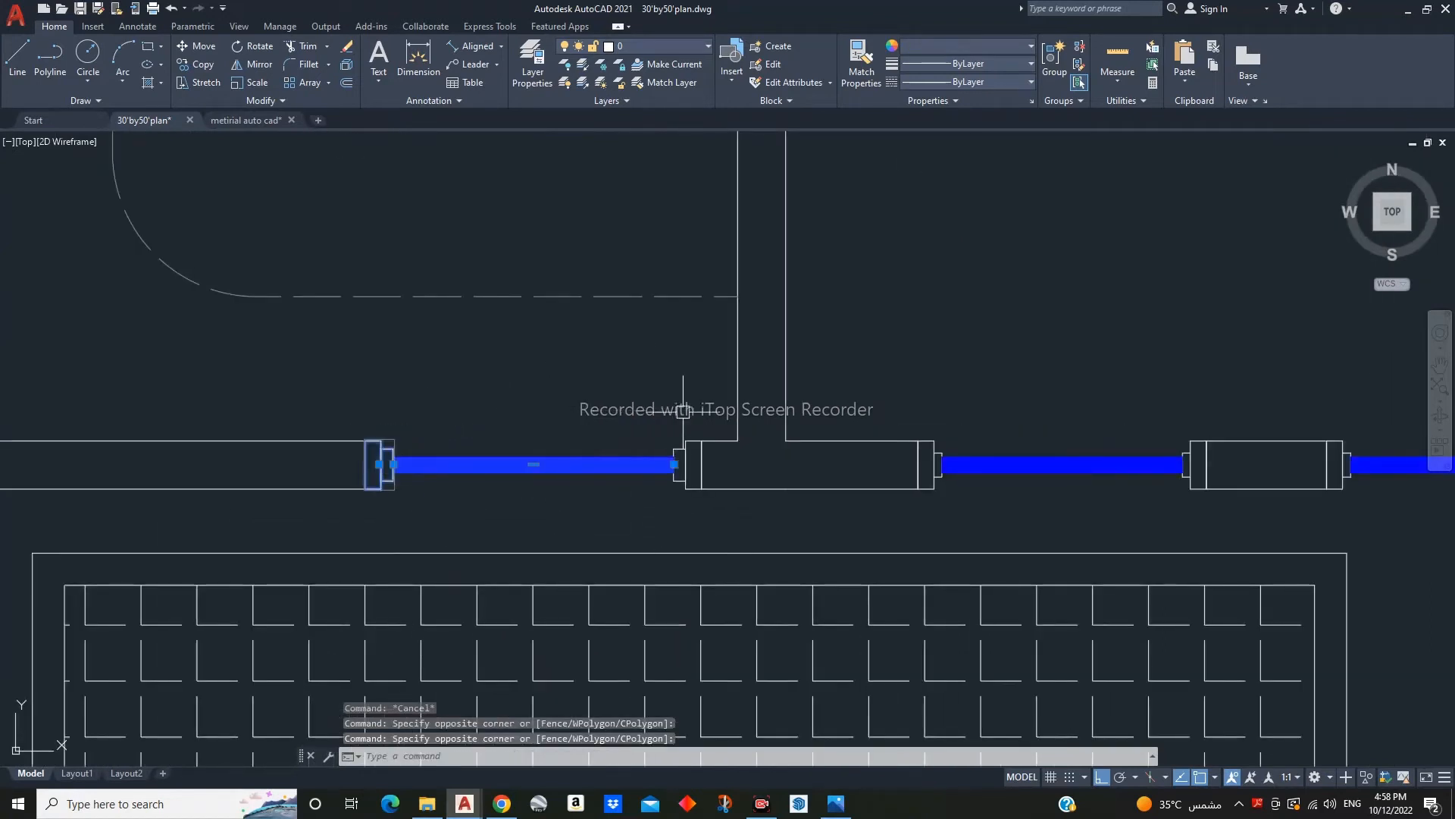
left_click(201, 65)
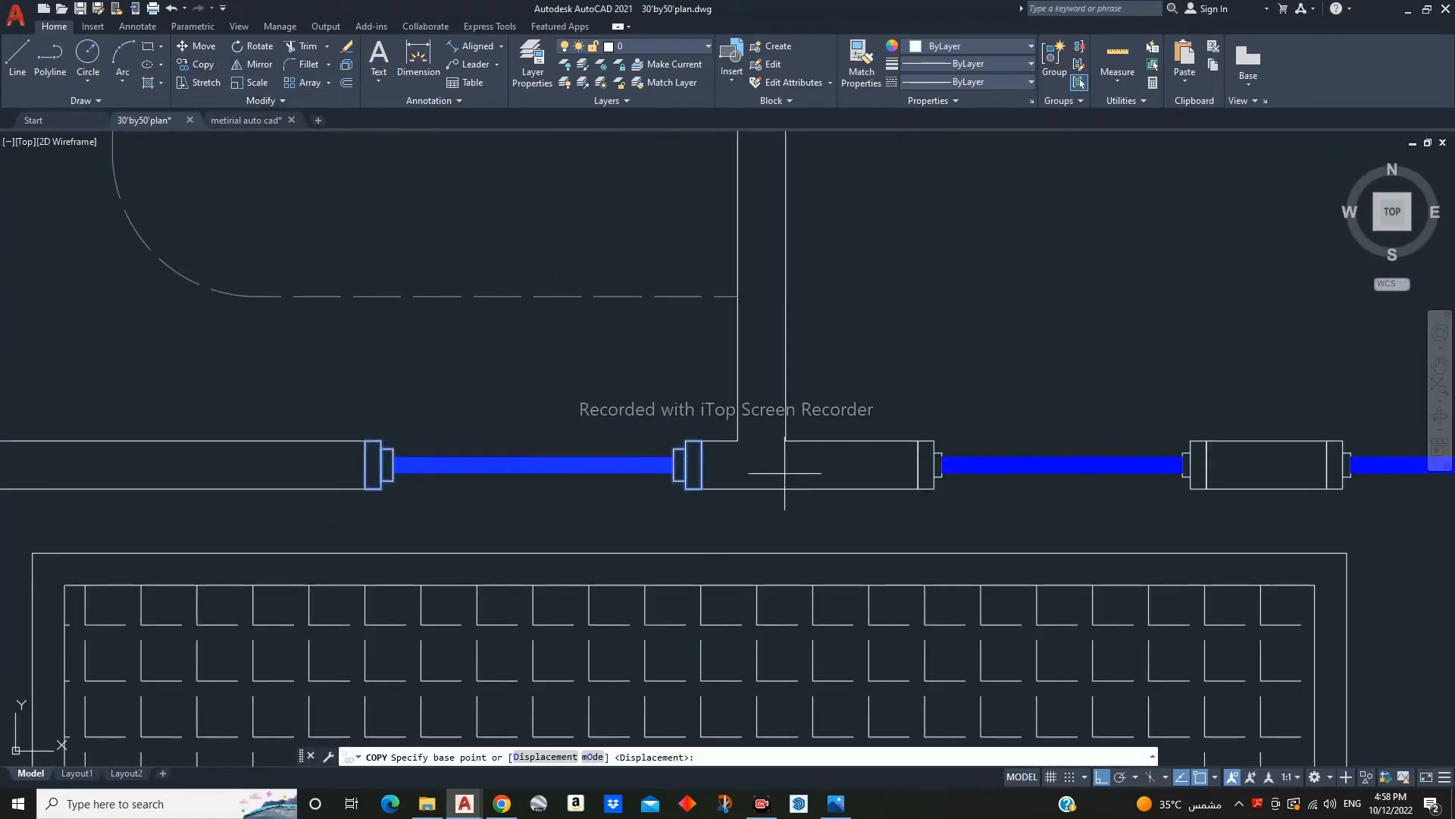
left_click(738, 441)
scroll(848, 435, "down", 6)
middle_click_drag(853, 440, 618, 358)
middle_click_drag(907, 393, 407, 415)
scroll(406, 414, "down", 4)
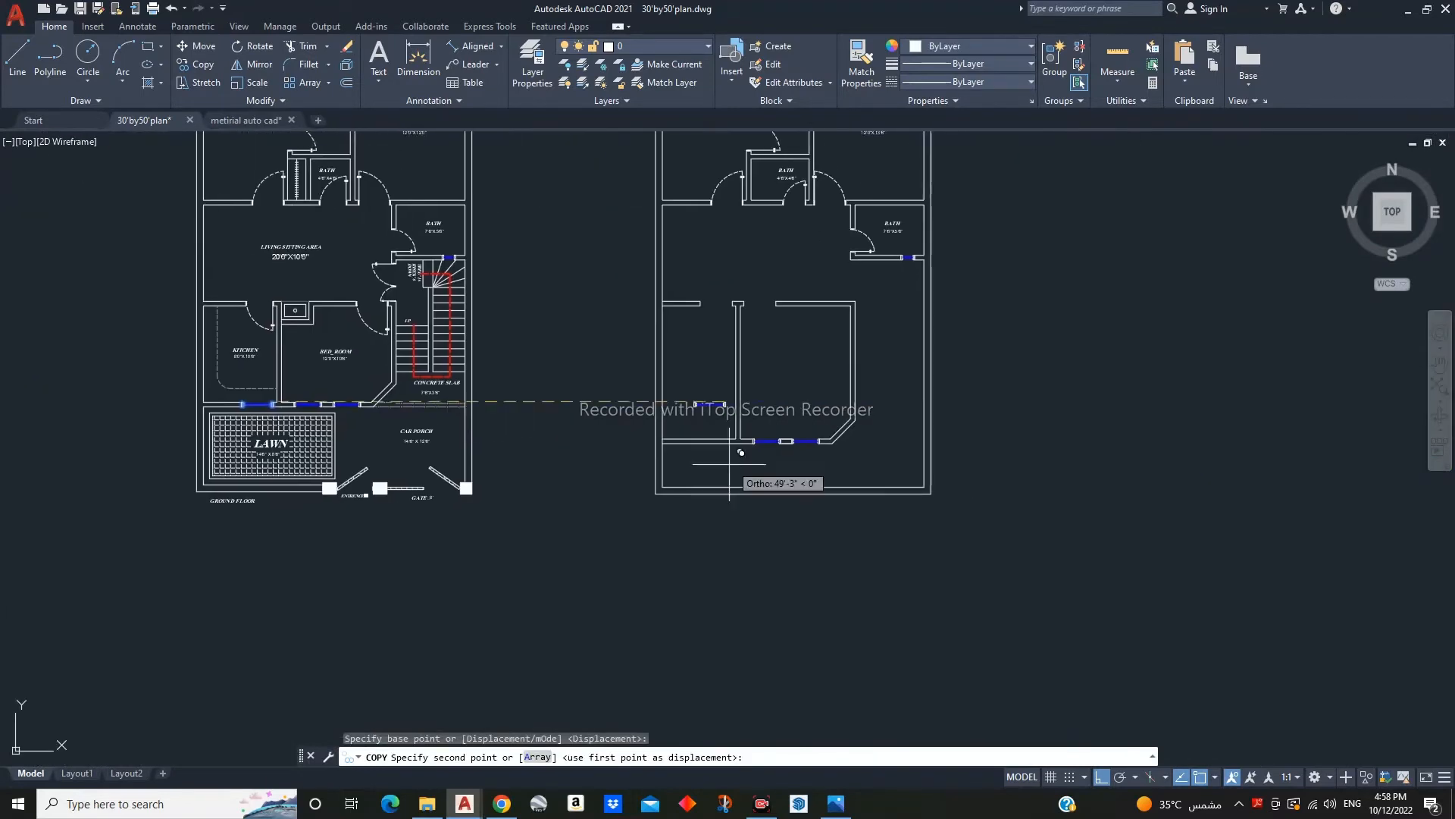
scroll(716, 440, "up", 8)
left_click(890, 473)
key("Return")
scroll(795, 504, "down", 3)
scroll(799, 523, "up", 3)
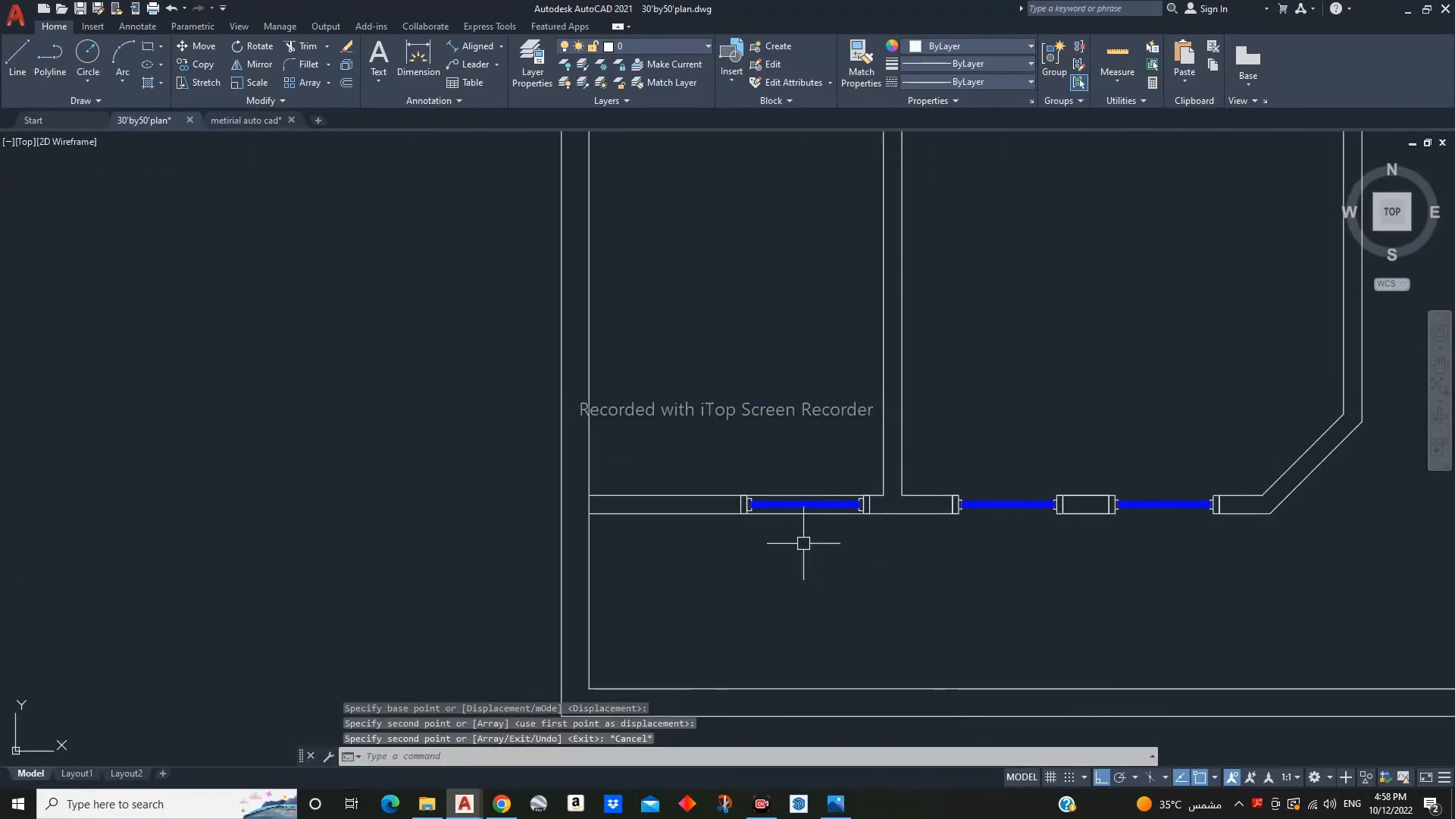
- Trim the front wall lines out of the copied window in the second plan's left room
type("tr")
key("Return")
scroll(797, 495, "up", 6)
mouse_move(822, 568)
left_mouse_down()
mouse_move(754, 565)
mouse_move(765, 586)
left_mouse_up()
scroll(766, 586, "down", 6)
middle_click_drag(945, 601, 812, 535)
key("Escape")
key("Escape")
scroll(833, 466, "down", 8)
key("Escape")
key("Escape")
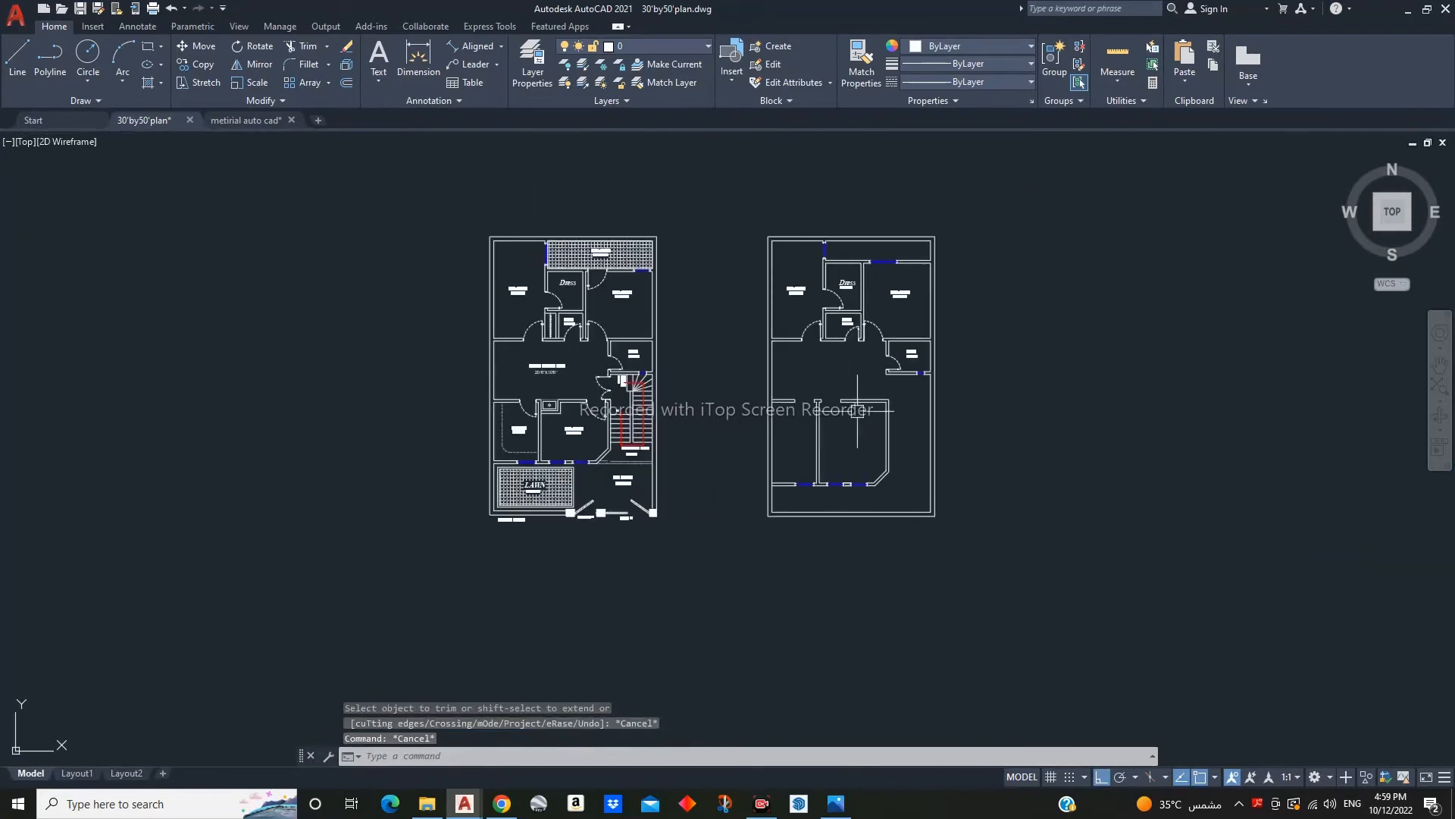
- Save the drawing
scroll(871, 447, "up", 3)
key("ctrl+s")
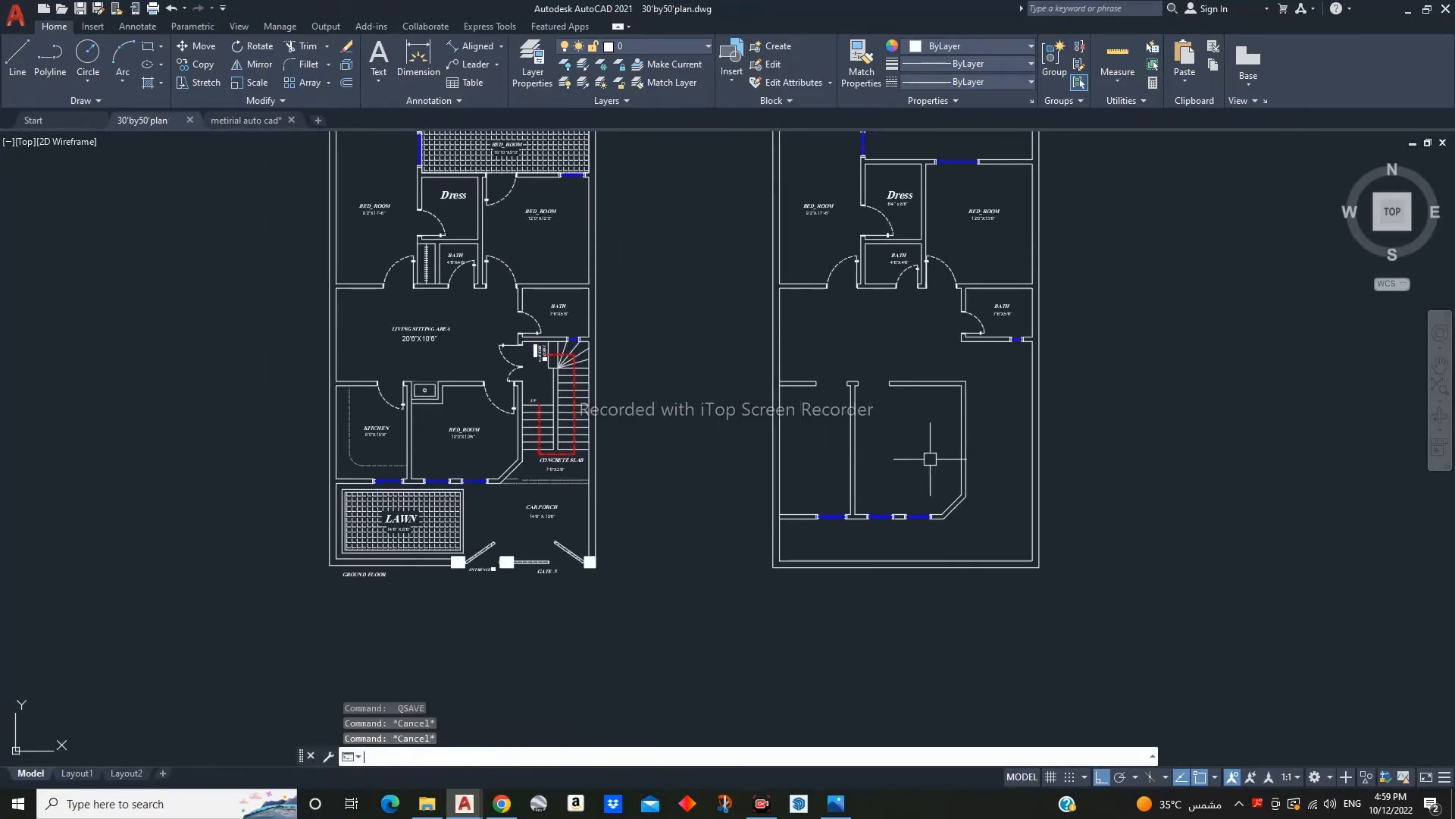
key("Escape")
key("Escape")
middle_click_drag(760, 492, 800, 560)
middle_click_drag(784, 609, 845, 573)
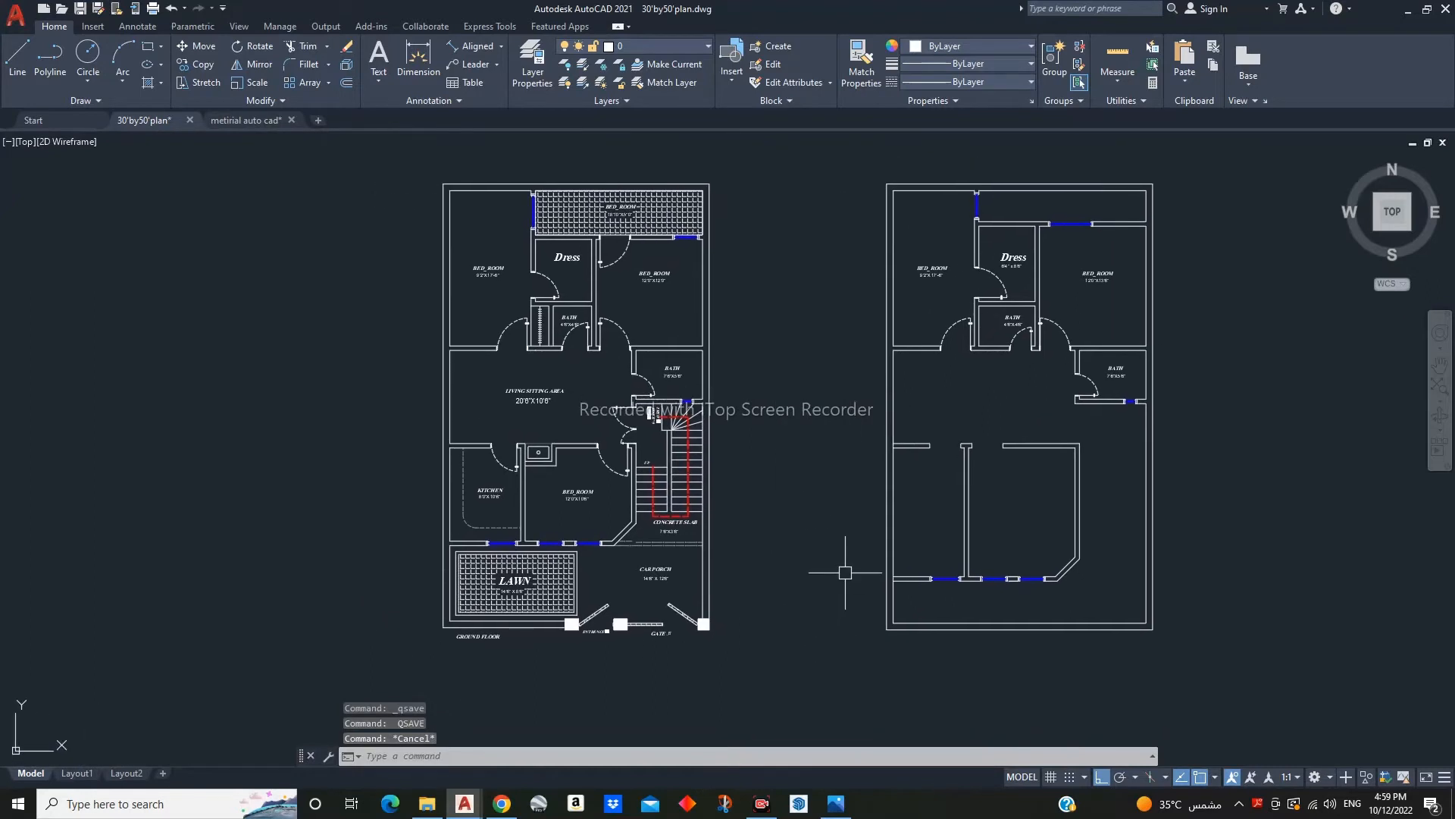
key("ctrl+s")
- Offset the inner line of the right room's upper wall 1'6" into the room
scroll(1034, 424, "up", 3)
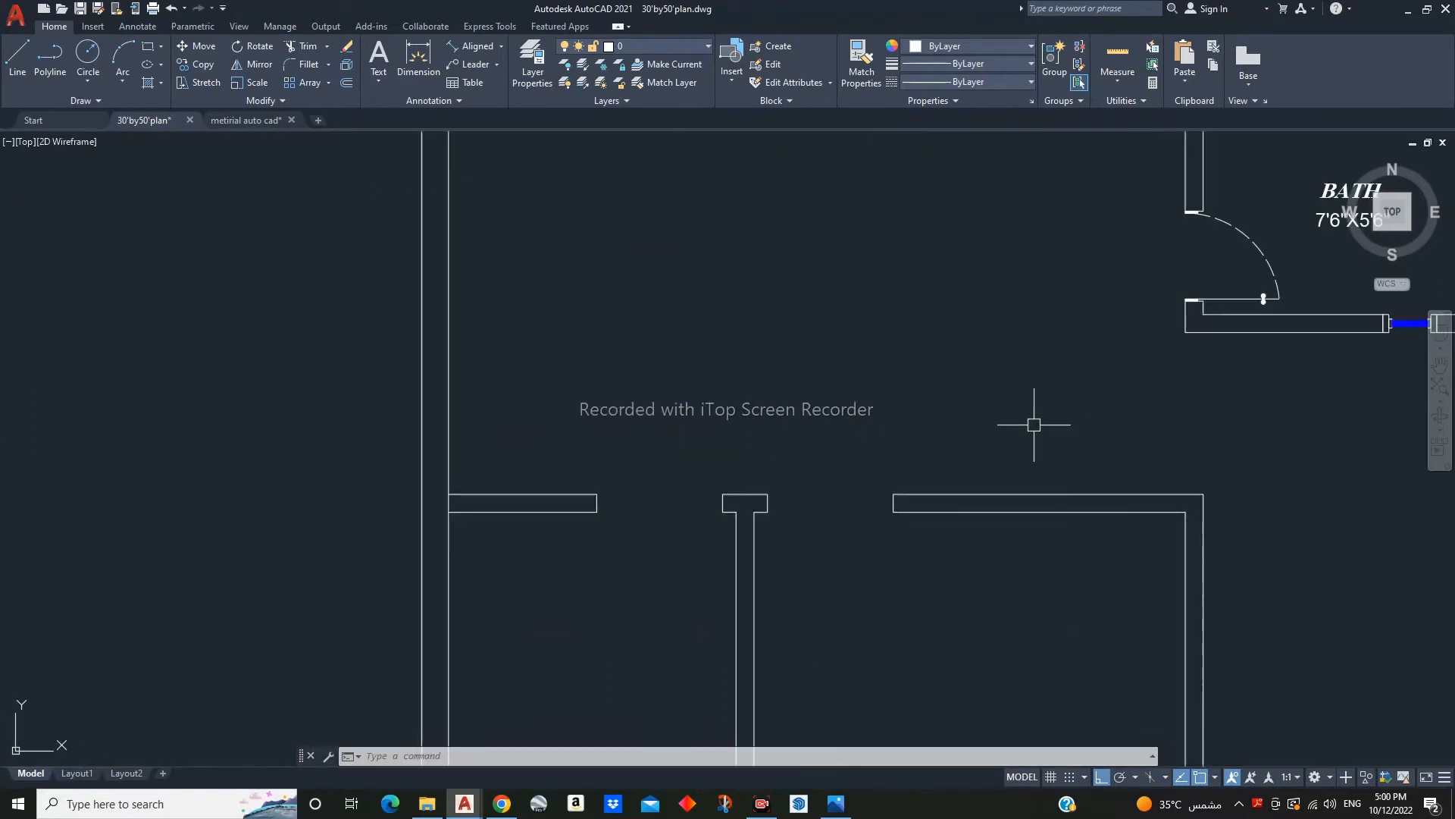
type("o")
key("Return")
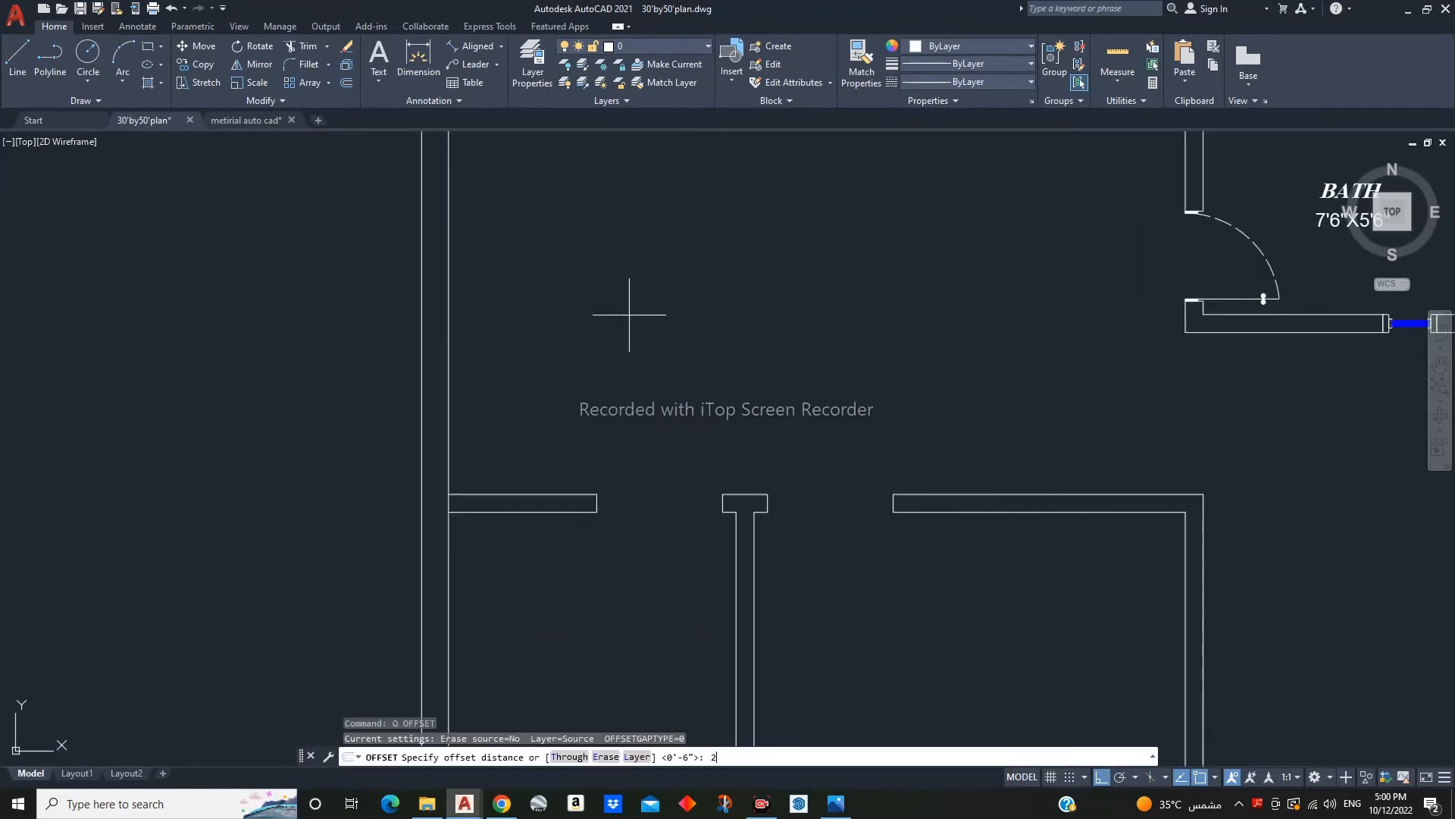
key("BackSpace")
key("BackSpace")
type("1'6")
key("Return")
left_click(1134, 513)
left_click(1125, 605)
key("Escape")
middle_click_drag(1099, 587, 1088, 520)
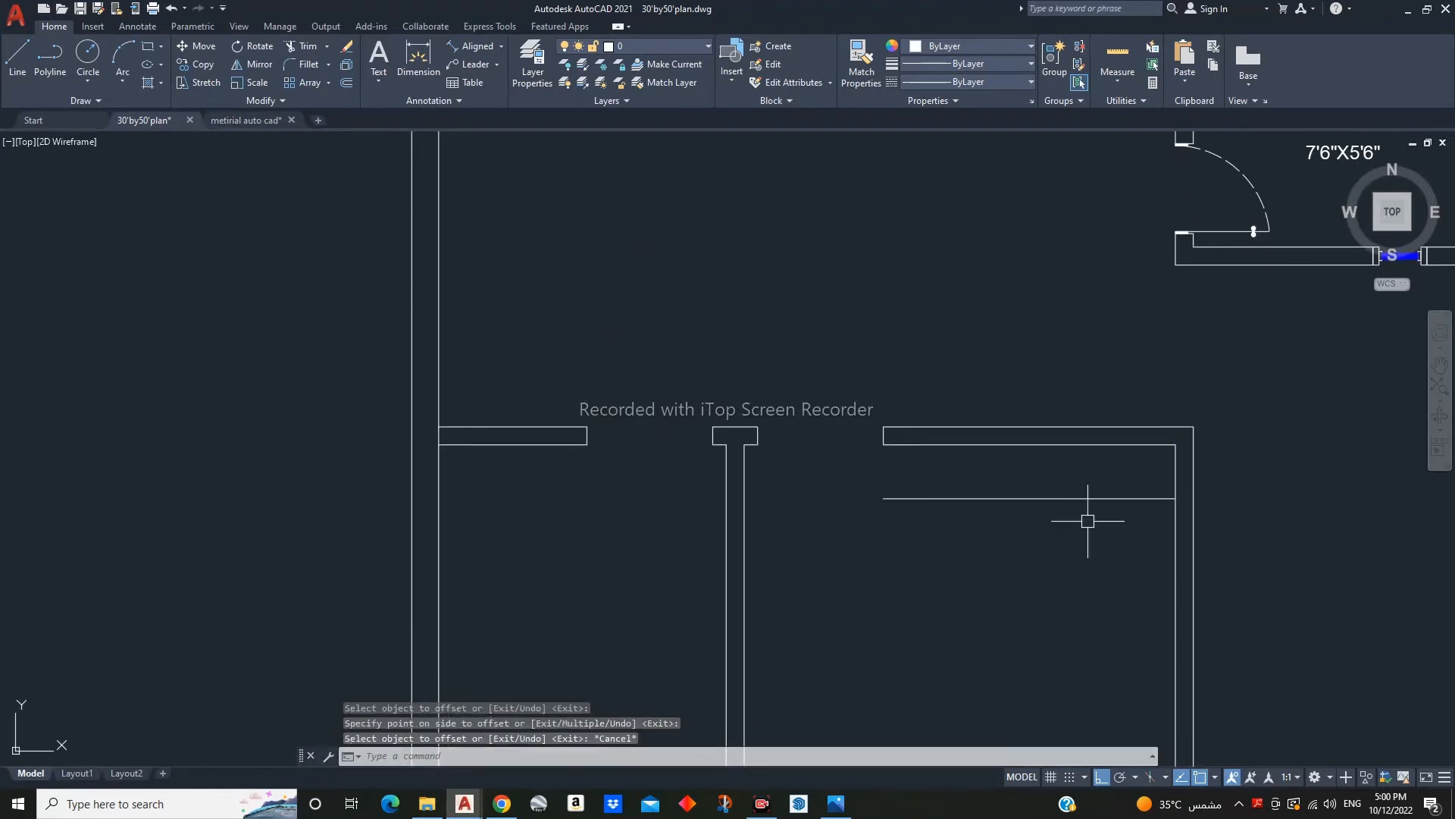
- Draw a line from the wall end at the door opening to the offset line, closing the shelf's open end
type("l")
key("Return")
left_click(883, 444)
key("Escape")
middle_click_drag(915, 500, 916, 503)
- Move the shelf's closing line 3" away from the door opening
key("m")
key("Return")
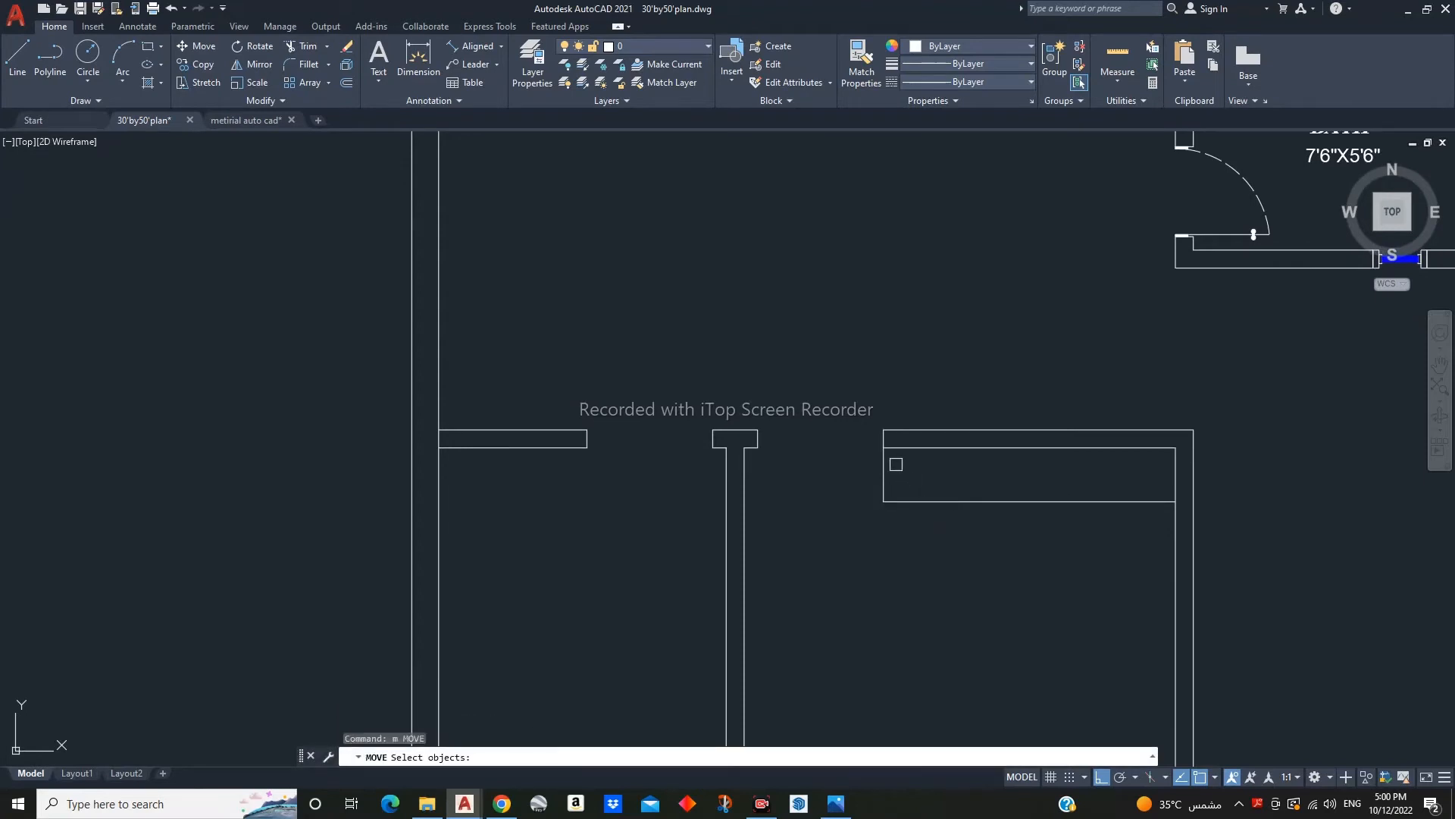
double_click(902, 463)
key("Return")
left_click(922, 468)
left_click(874, 474)
key("m")
key("Return")
left_click(952, 472)
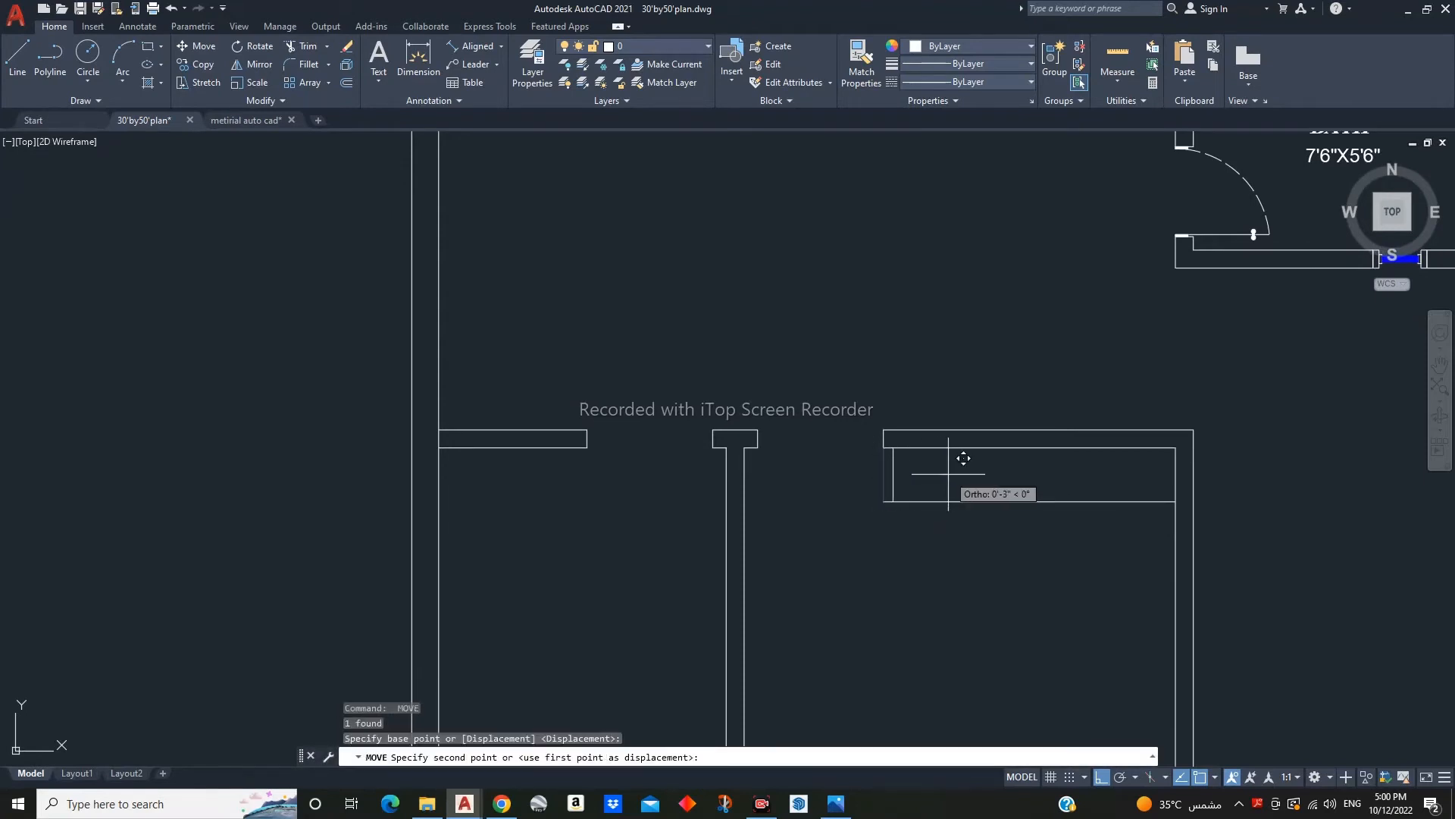
left_click(963, 458)
- Trim the excess of the shelf's front line beyond its closing line
type("tr")
key("Return")
scroll(1084, 418, "up", 5)
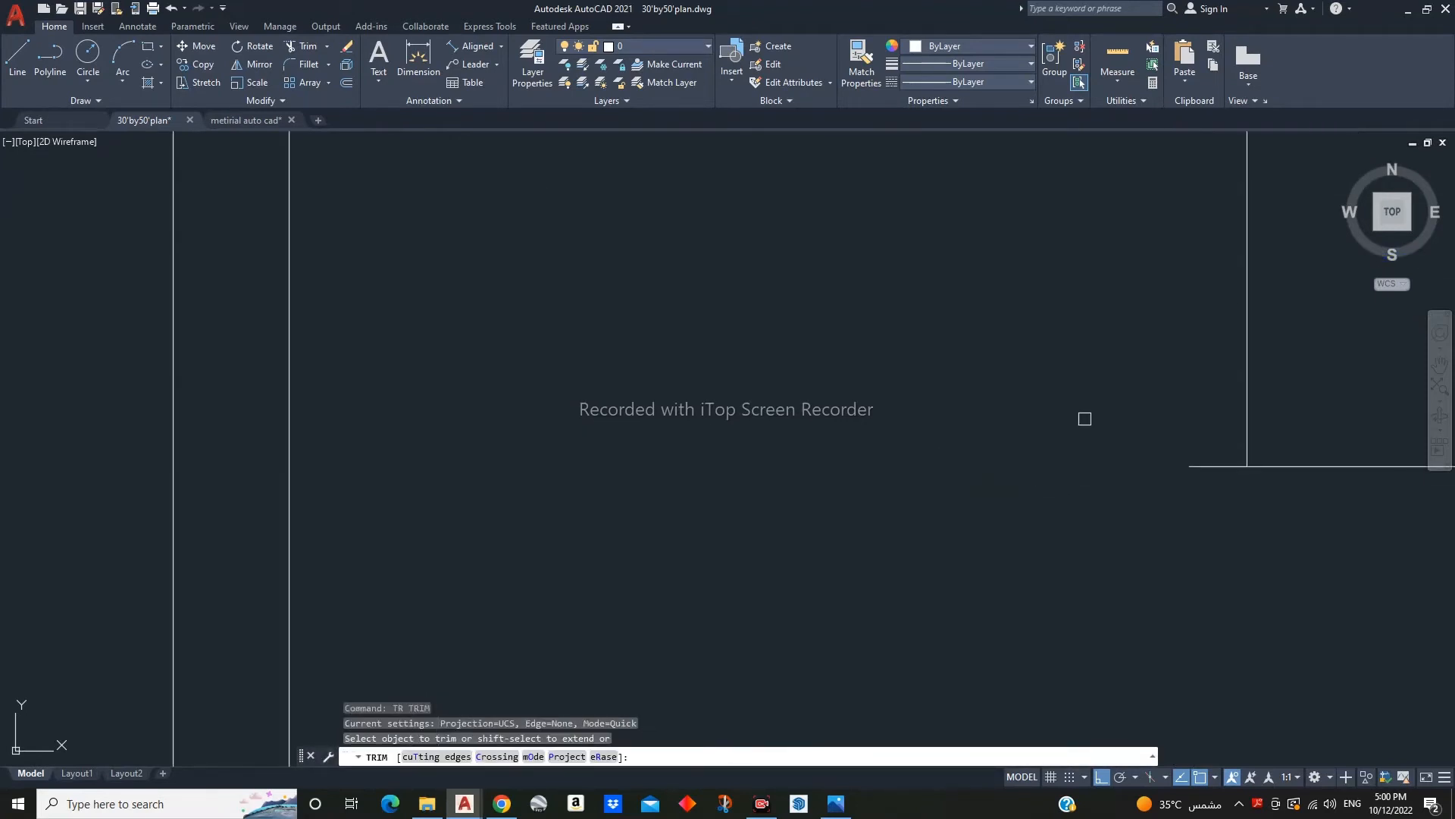
key("Escape")
key("Escape")
key("Escape")
scroll(789, 480, "down", 6)
scroll(862, 606, "up", 6)
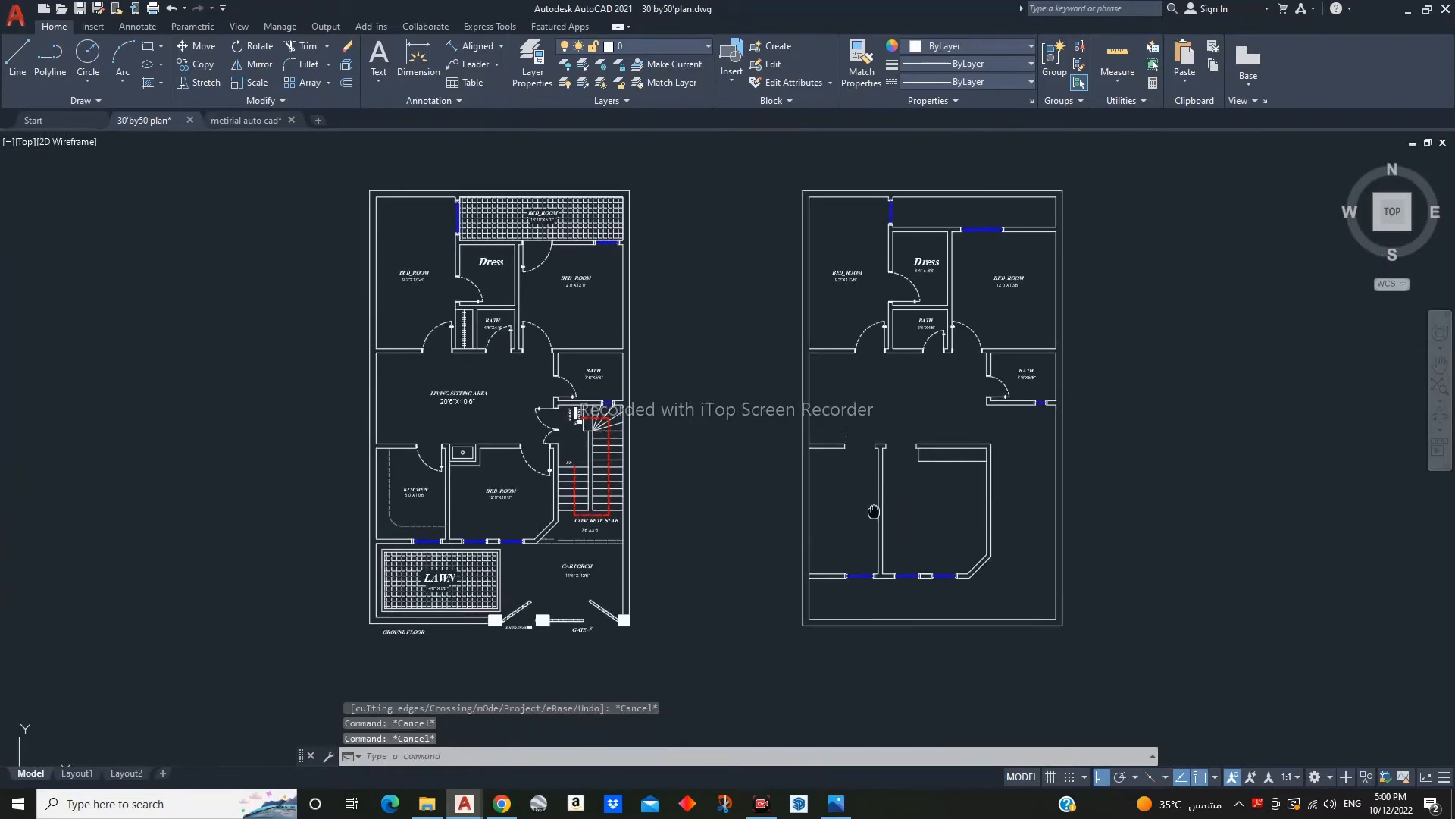
middle_click_drag(862, 606, 858, 675)
left_click(863, 406)
left_click(788, 270)
type("m")
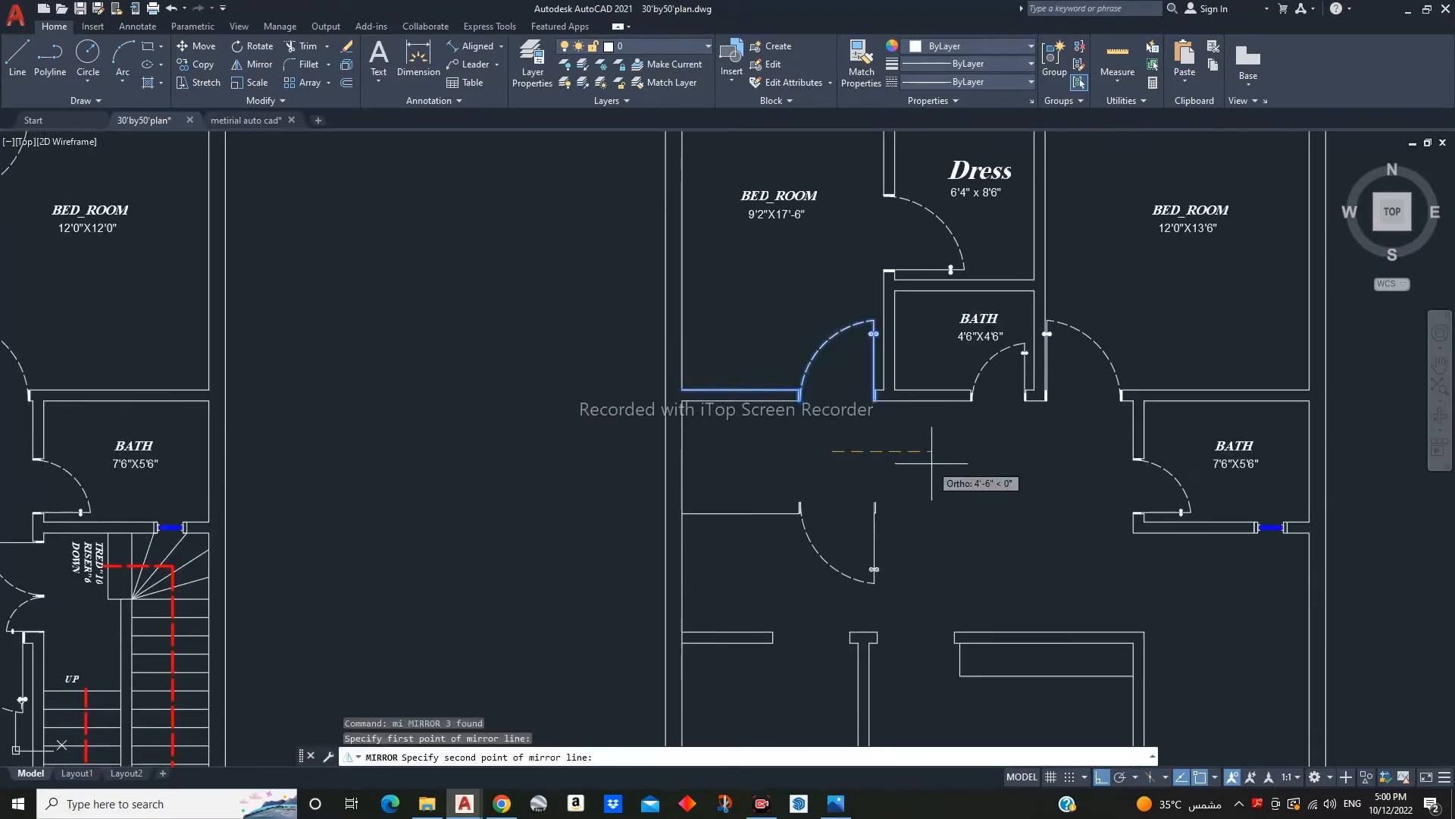
key("Escape")
- Mirror the left bedroom's door downward into the second plan's living area, keeping the original
key("Return")
left_click(843, 369)
left_click(883, 485)
key("Return")
key("Escape")
middle_click_drag(883, 485, 898, 410)
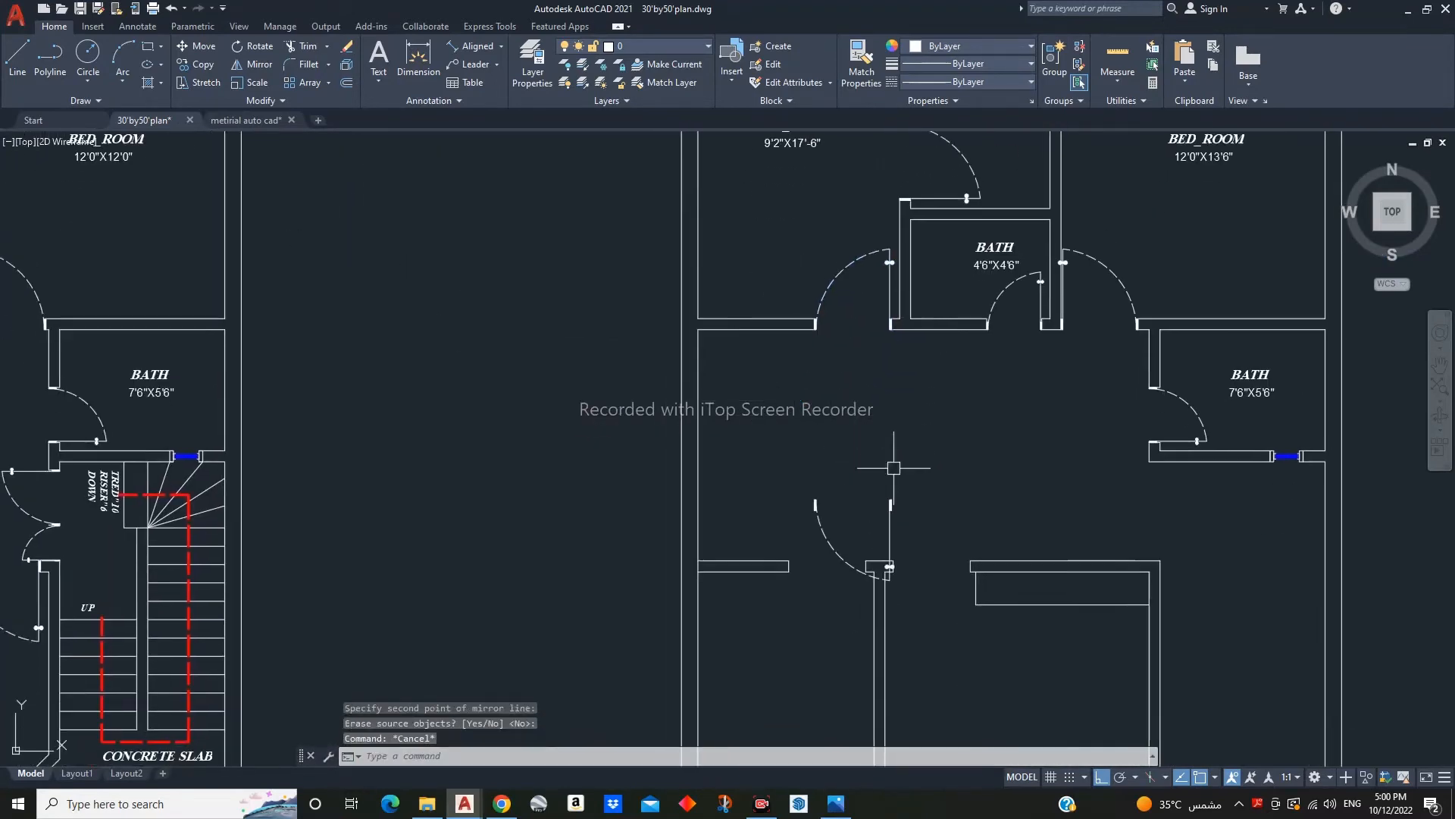
- Move the mirrored door into the door opening of the second plan's lower left room, fitting it to the jamb
left_click(893, 468)
left_click(846, 511)
scroll(906, 462, "up", 9)
type("m")
middle_click_drag(951, 367, 921, 561)
left_click(981, 333)
scroll(912, 372, "down", 4)
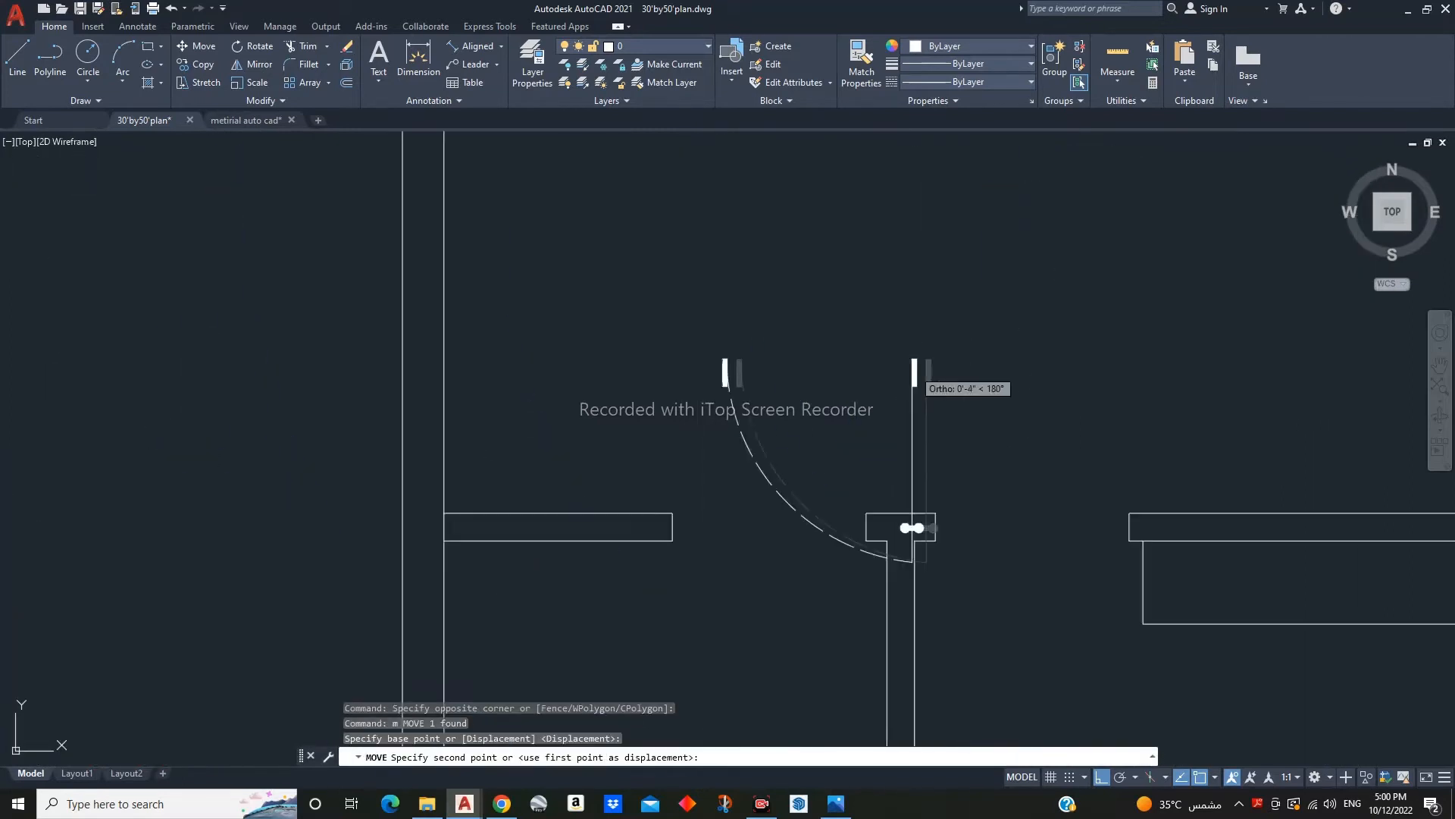
scroll(885, 464, "up", 3)
left_click(876, 452)
scroll(857, 438, "down", 3)
- Mirror the left room's door about a vertical line toward the right room, keeping the original
left_click(767, 458)
left_click(751, 508)
middle_click_drag(787, 505, 787, 519)
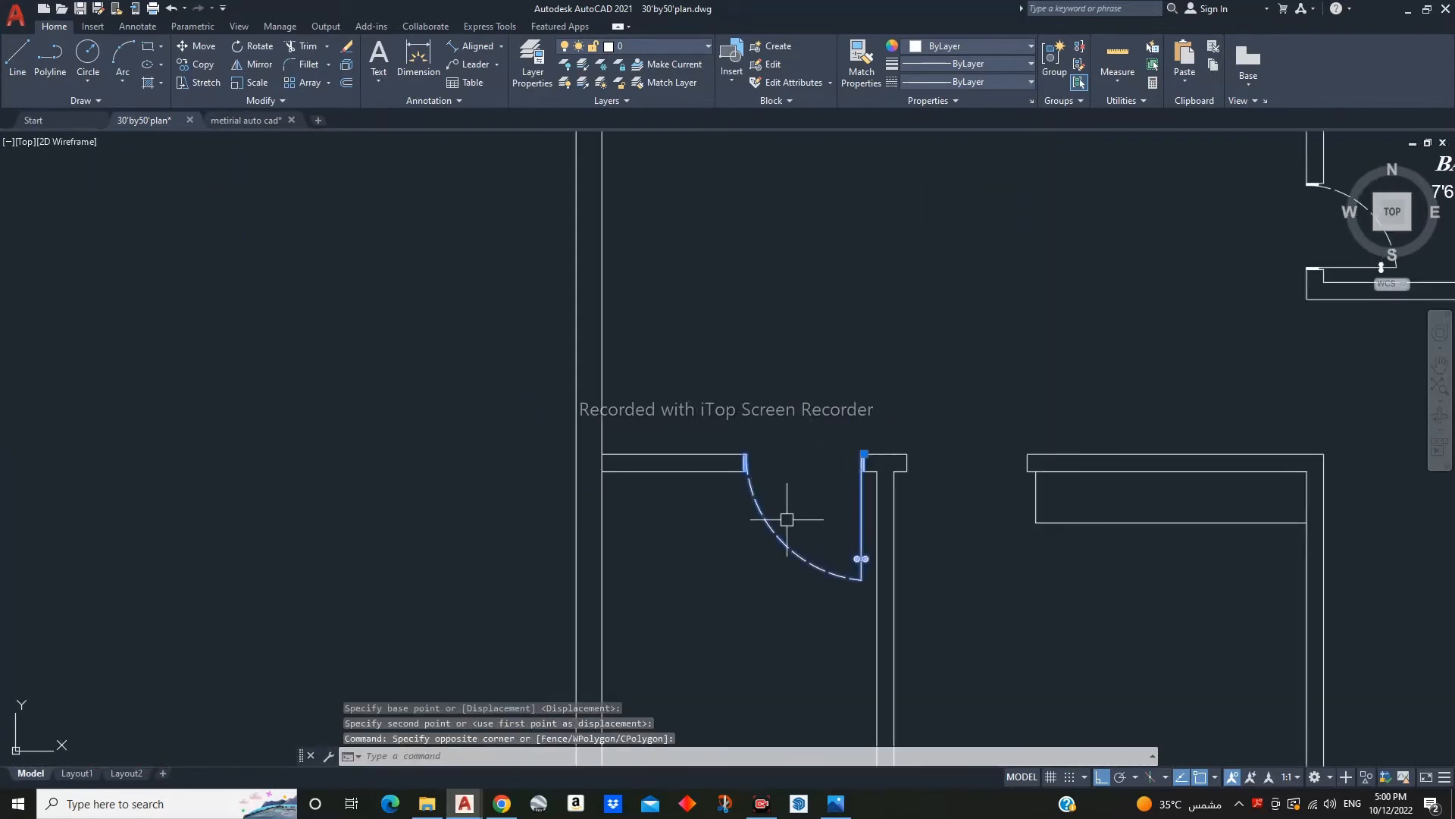
left_click(952, 483)
left_click(949, 537)
key("Return")
- Move the mirrored door to the partition-side jamb of the right room's door opening
type("m")
key("Return")
scroll(1040, 462, "up", 8)
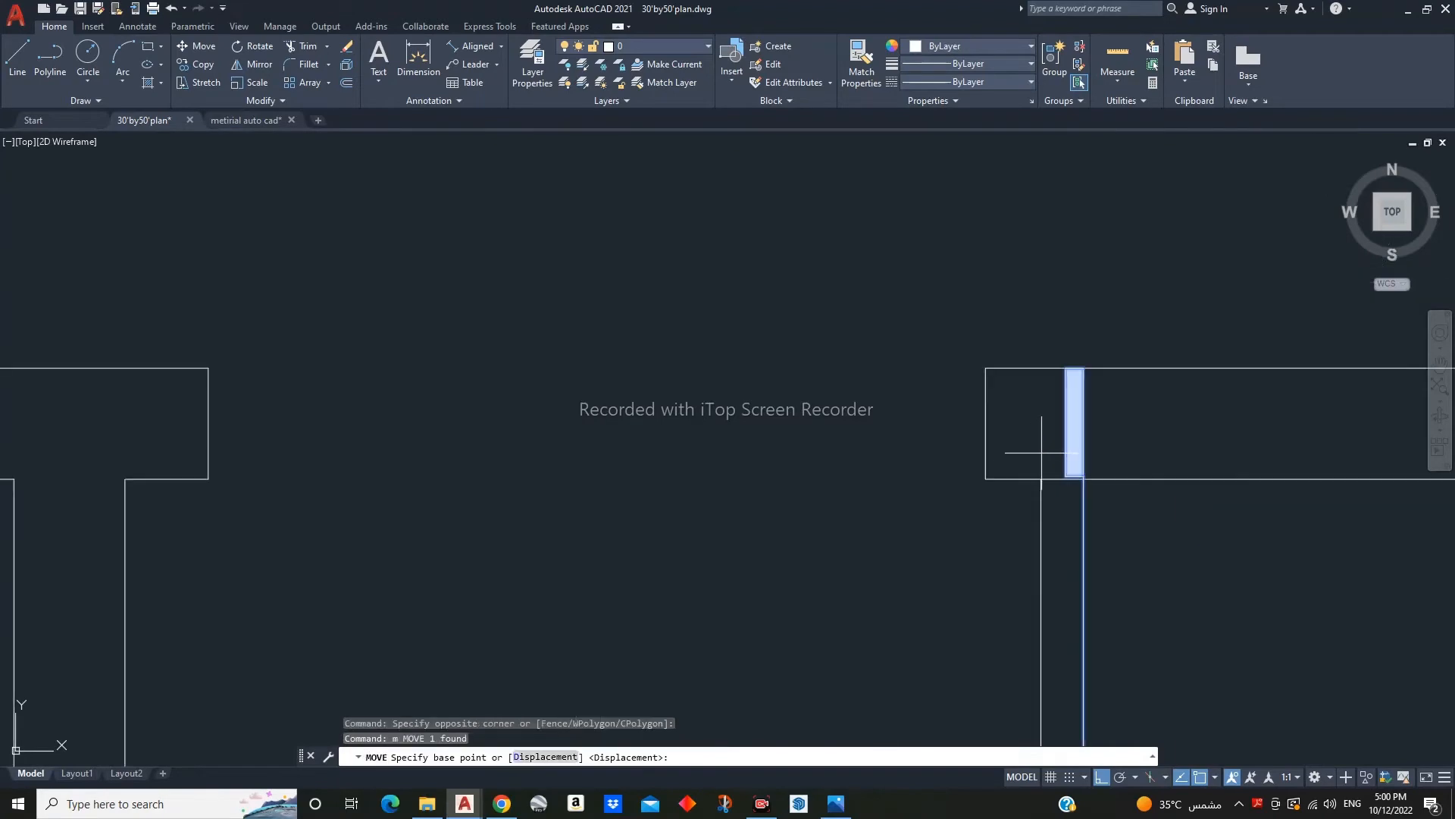
left_click(210, 368)
scroll(658, 459, "down", 9)
middle_click_drag(682, 542, 886, 418)
scroll(889, 420, "down", 6)
key("Escape")
key("Escape")
key("Escape")
- Copy the ground floor's kitchen and adjacent bedroom labels and the dashed kitchen counter line into the matching rooms of the second plan
middle_click_drag(697, 457, 767, 448)
scroll(521, 439, "up", 6)
left_click(737, 462)
left_click(695, 376)
middle_click_drag(466, 419, 531, 471)
left_click(550, 489)
left_click(476, 426)
left_click(481, 536)
left_click(403, 509)
middle_click_drag(433, 569, 445, 526)
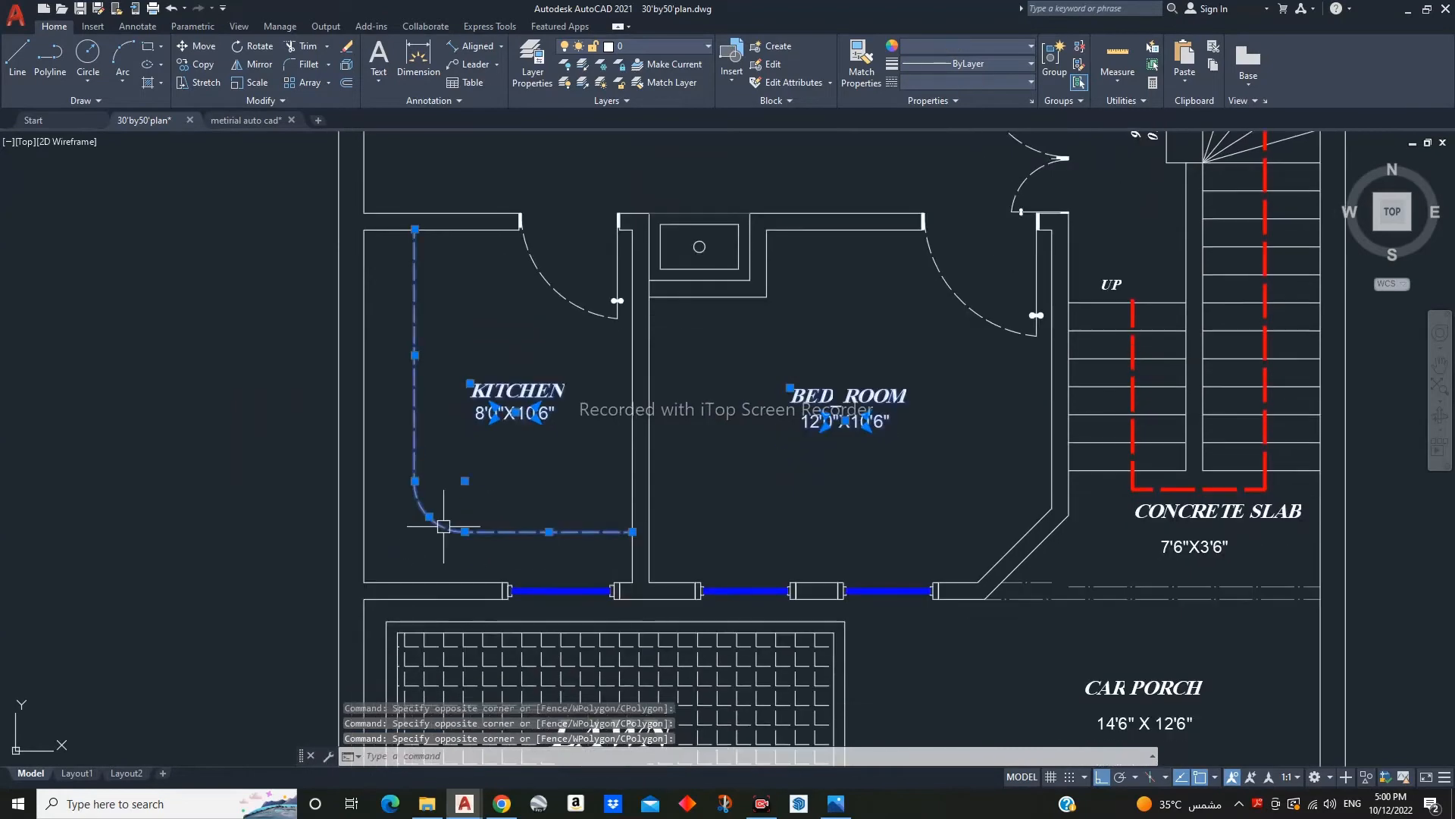
type("co")
key("Return")
scroll(445, 525, "down", 5)
middle_click_drag(857, 557, 545, 559)
left_click(545, 547)
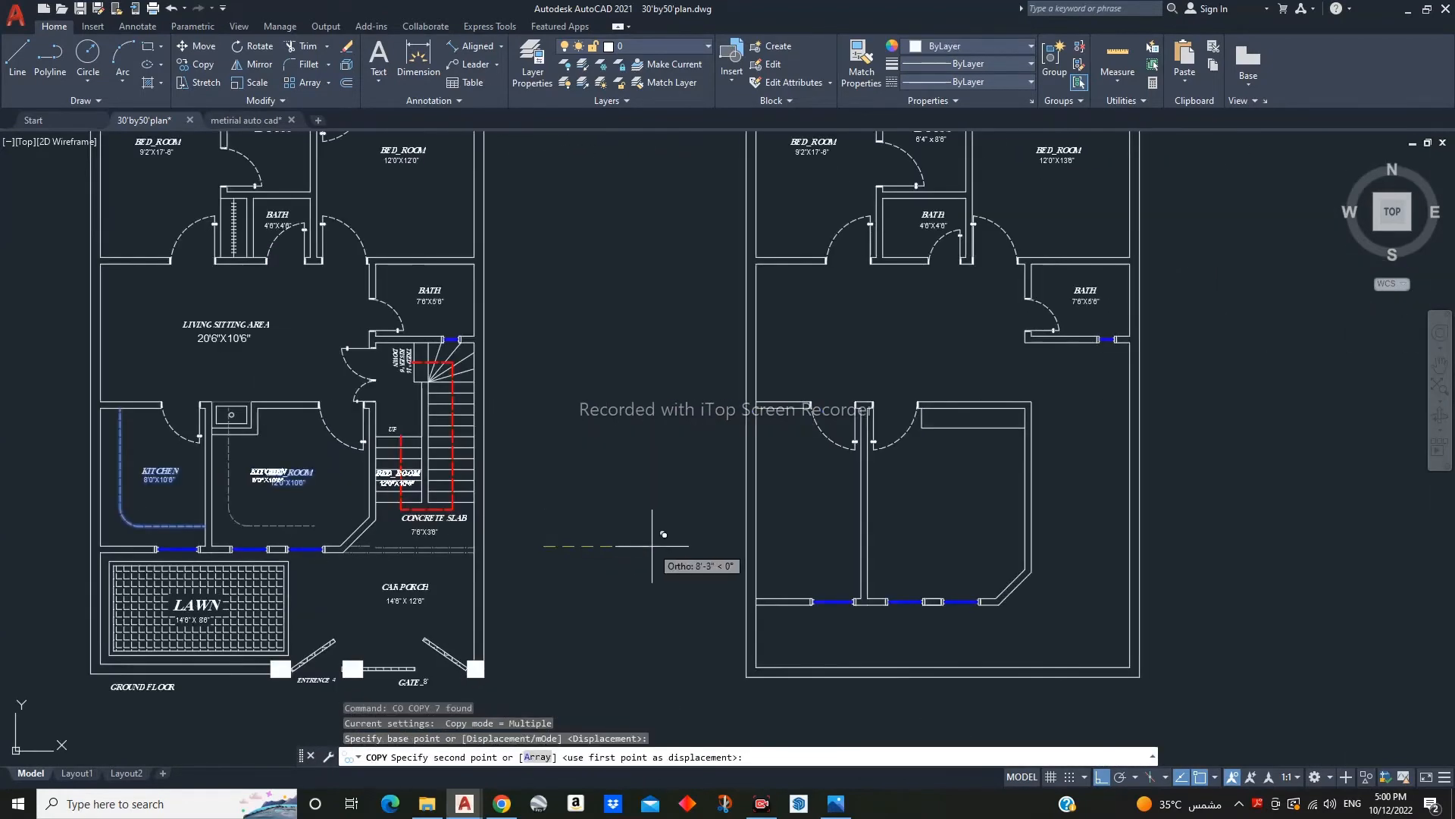
key("Escape")
key("Escape")
key("Escape")
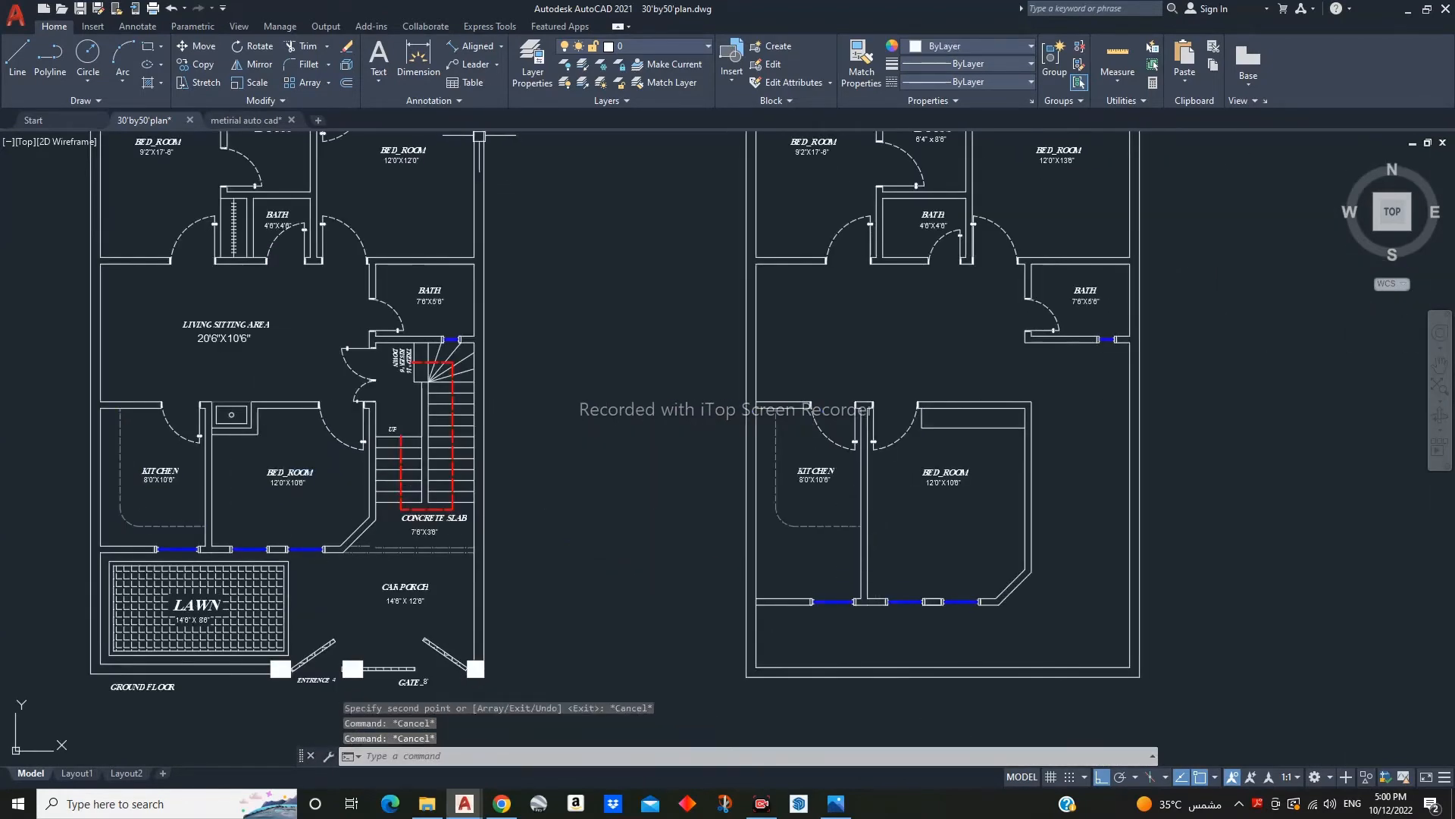
left_click(476, 47)
scroll(909, 540, "up", 3)
middle_click_drag(909, 540, 856, 469)
key("Escape")
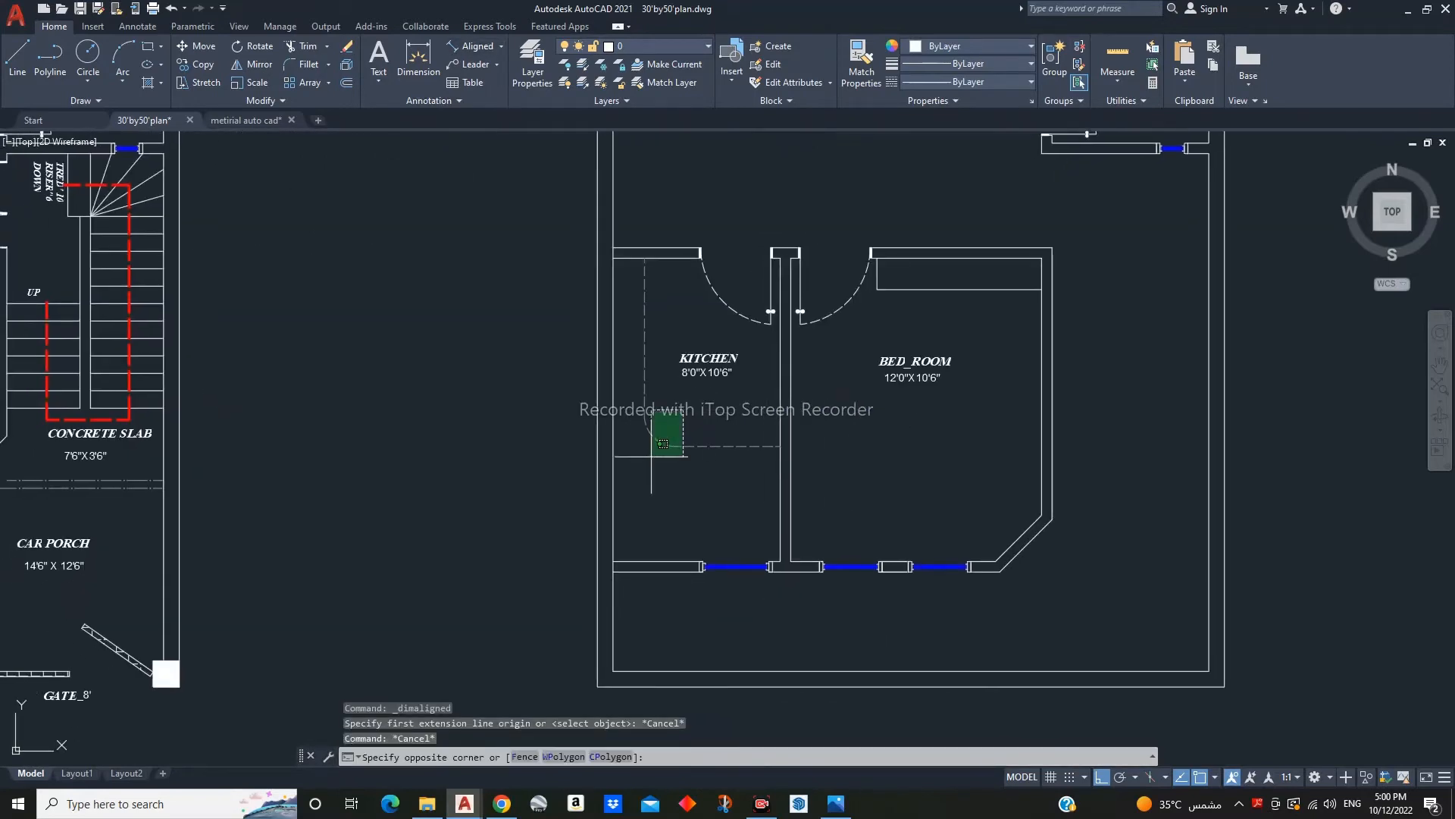
- Move the second plan's dashed kitchen counter line down to the corner of the partition and front wall
left_click(652, 456)
type("m")
key("Return")
scroll(796, 436, "up", 4)
left_click(760, 455)
middle_click_drag(767, 601, 767, 283)
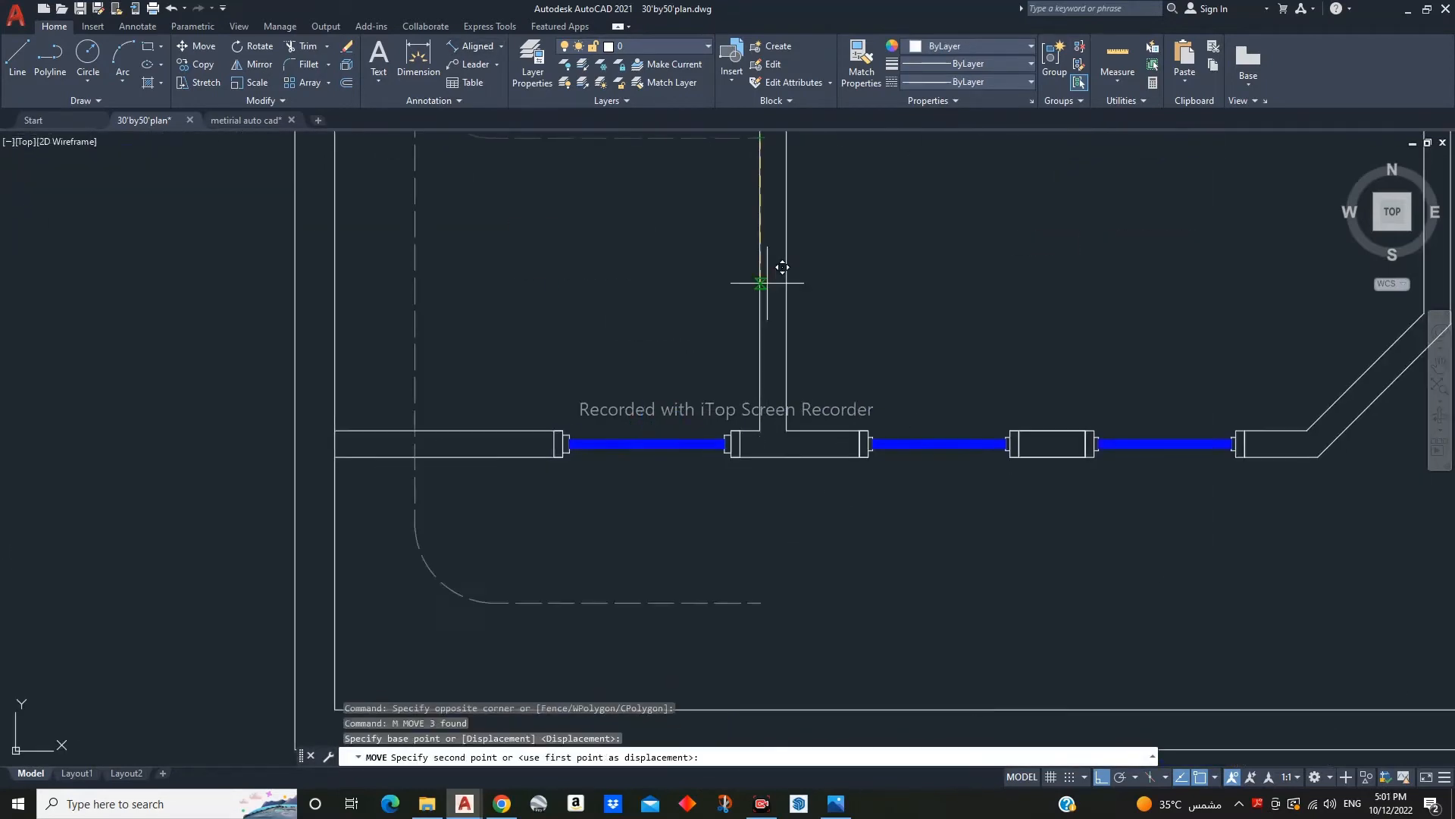
left_click(760, 430)
- Move the dashed counter line 1'6" up from the kitchen's front wall
scroll(741, 394, "down", 2)
middle_click_drag(637, 373, 688, 465)
type("m")
key("Return")
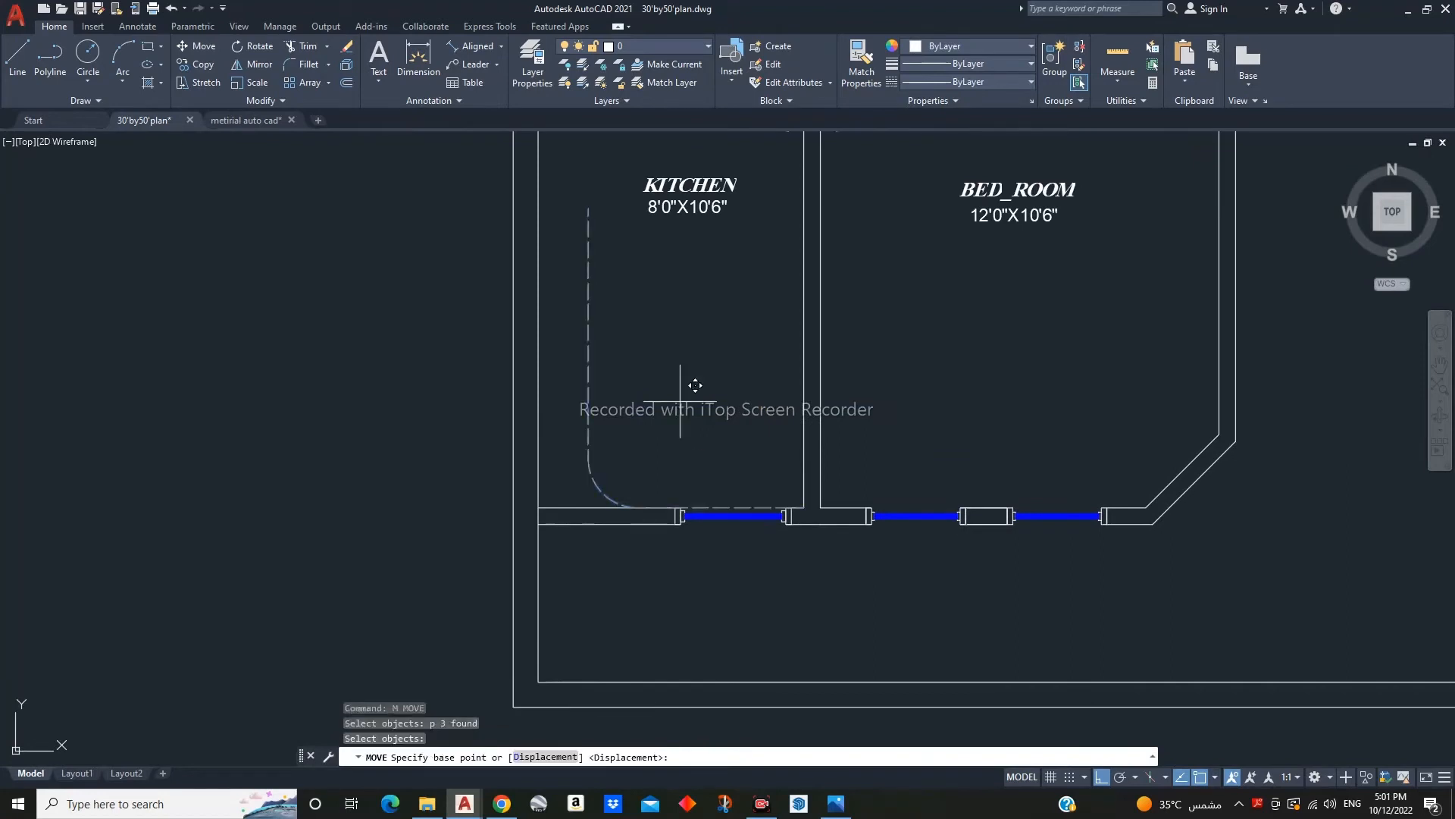
middle_click_drag(670, 358, 701, 550)
key("Escape")
- Extend the counter's vertical dashed line up to the kitchen's upper wall
type("ex")
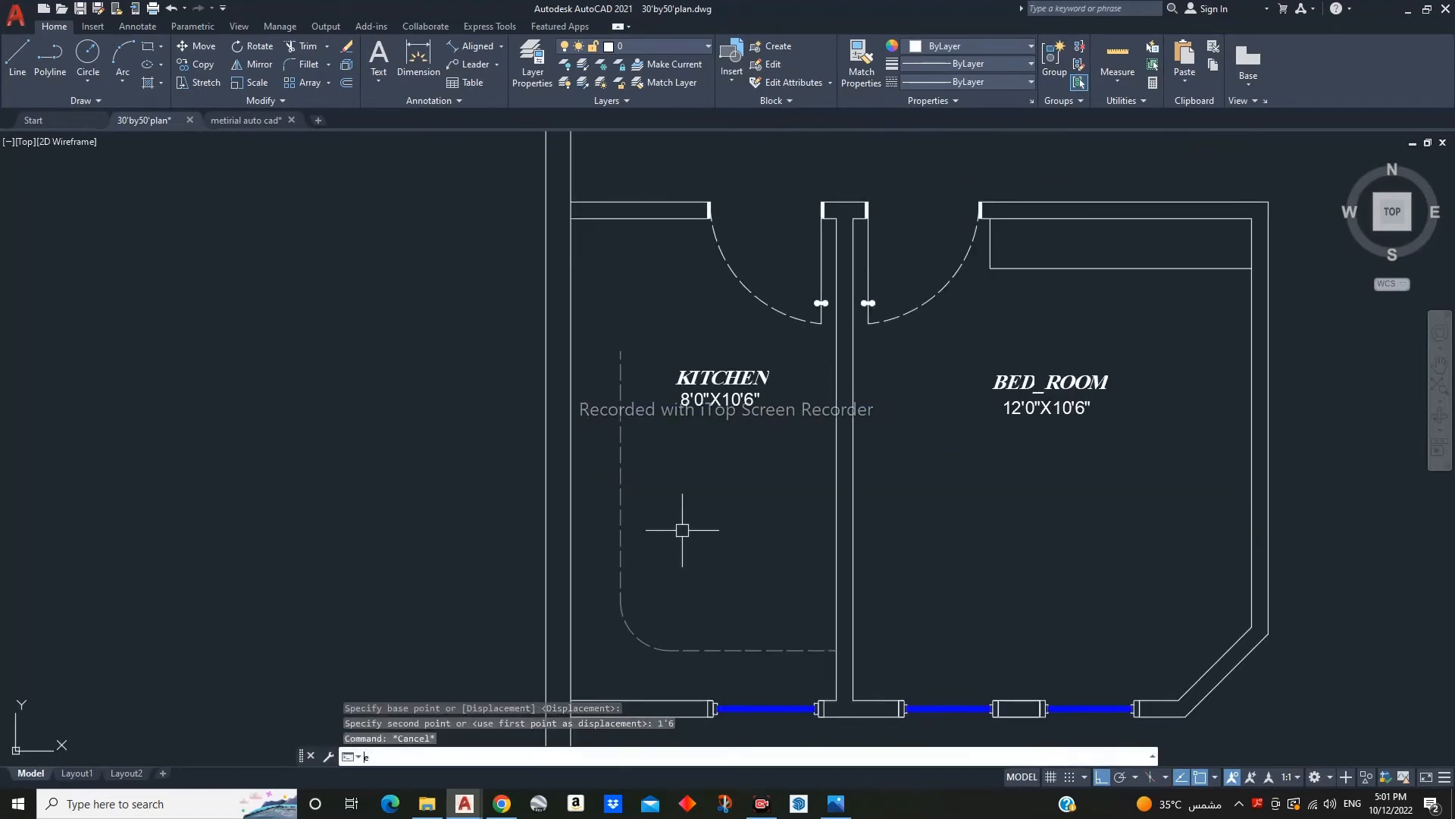
key("Return")
left_click_drag(656, 454, 607, 420)
key("Escape")
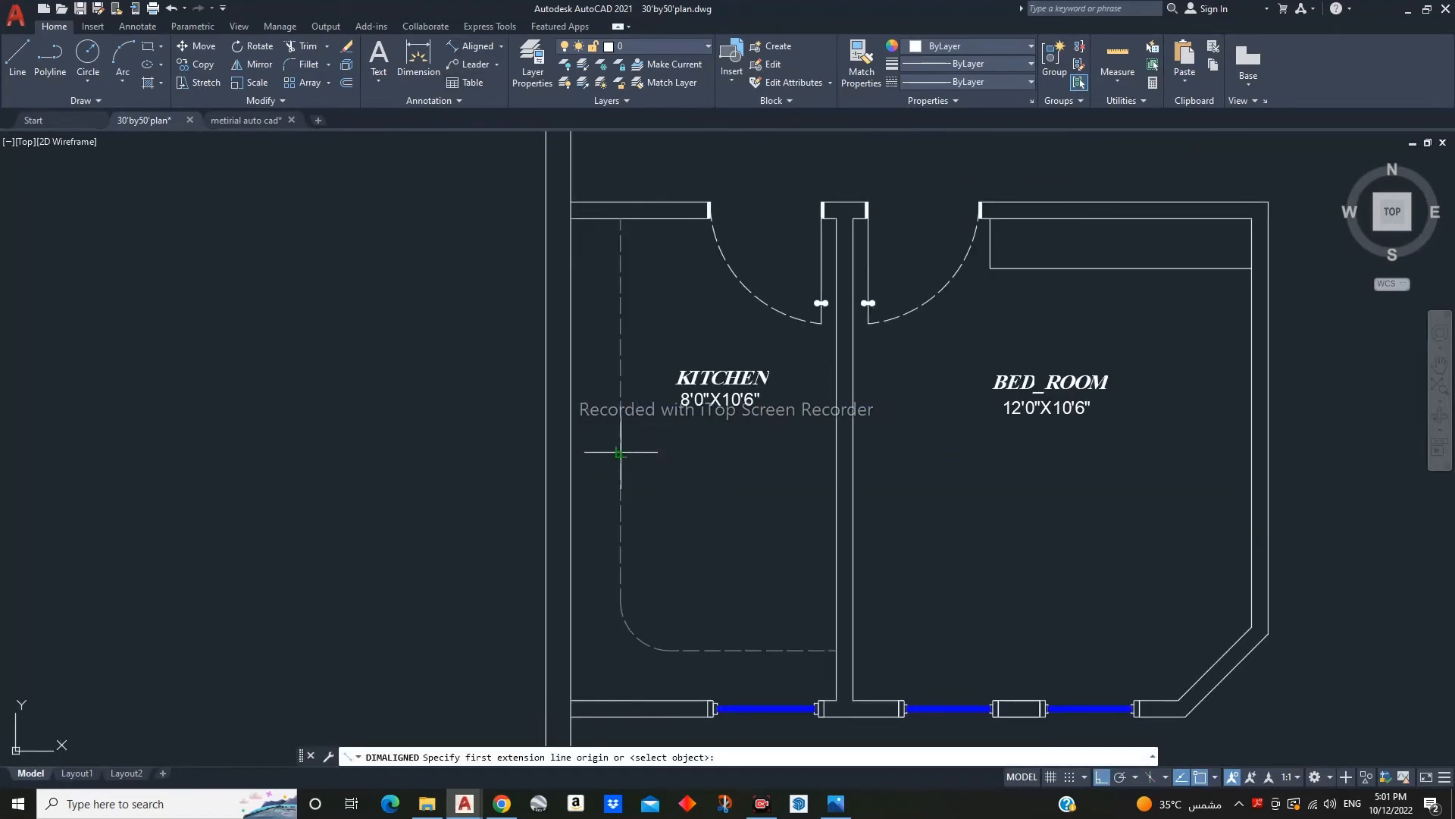
- Trim the outer wall's inner line where the kitchen's front and upper walls join it
type("tr")
key("Return")
scroll(607, 500, "up", 4)
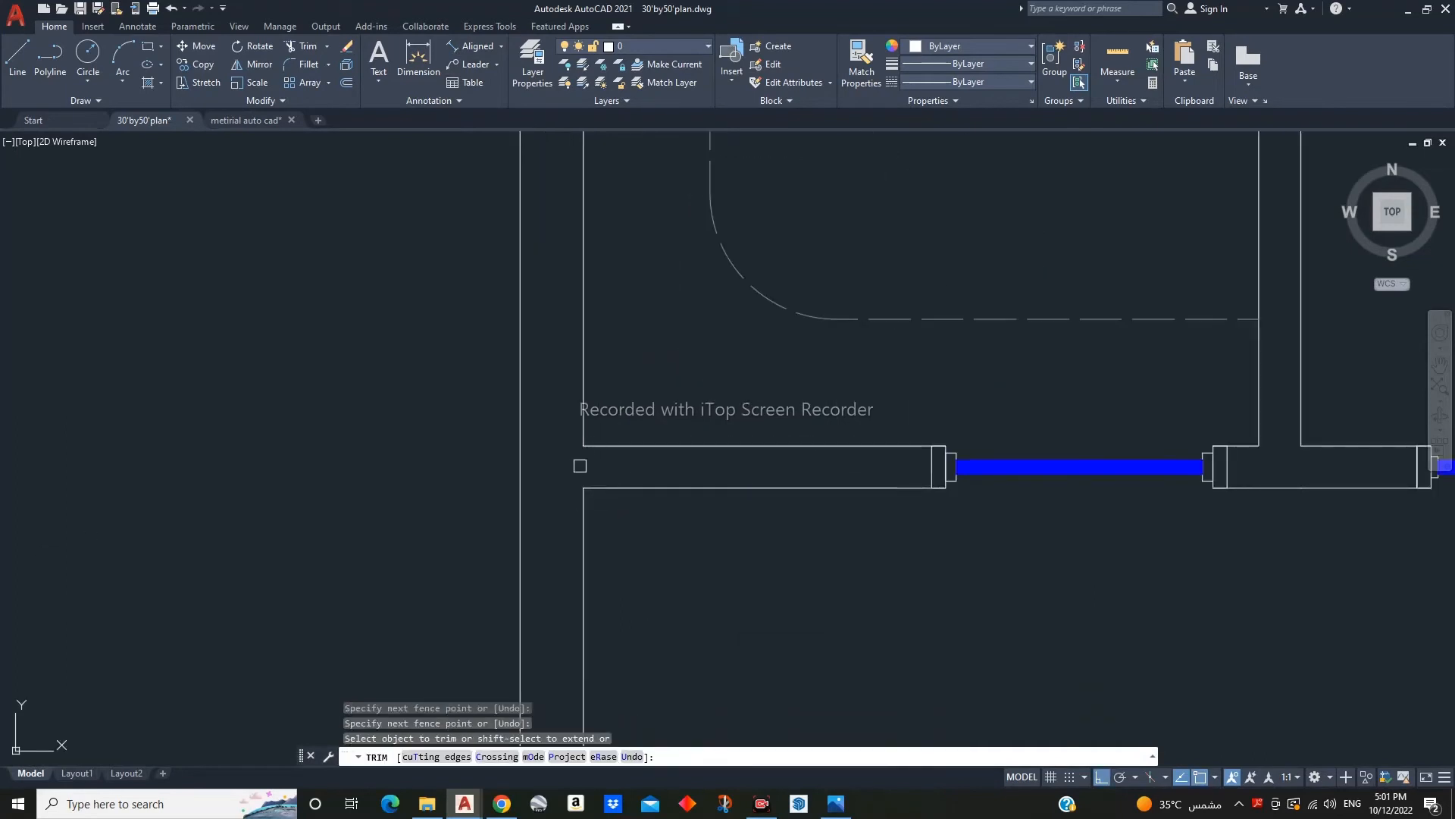
scroll(580, 465, "down", 3)
scroll(562, 260, "up", 3)
key("Escape")
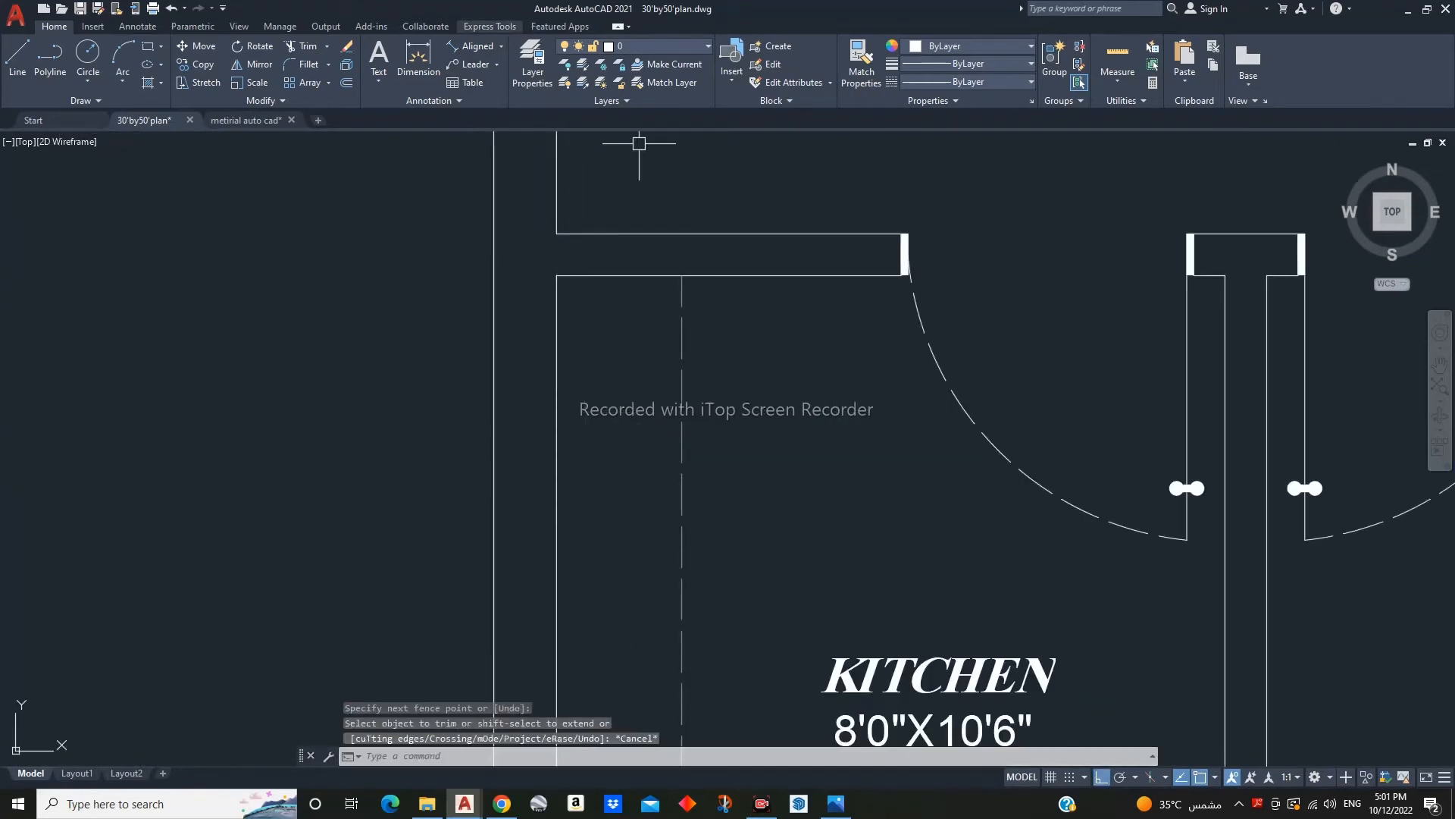
- Add aligned dimensions for the length and width of the second plan's kitchen
left_click(474, 46)
scroll(560, 244, "down", 6)
middle_click_drag(589, 362, 591, 324)
key("Return")
left_click(563, 322)
left_click(517, 338)
mouse_move(670, 352)
middle_mouse_down()
mouse_move(681, 381)
mouse_move(684, 347)
middle_mouse_up()
key("Return")
left_click(738, 426)
left_click(573, 417)
left_click(575, 419)
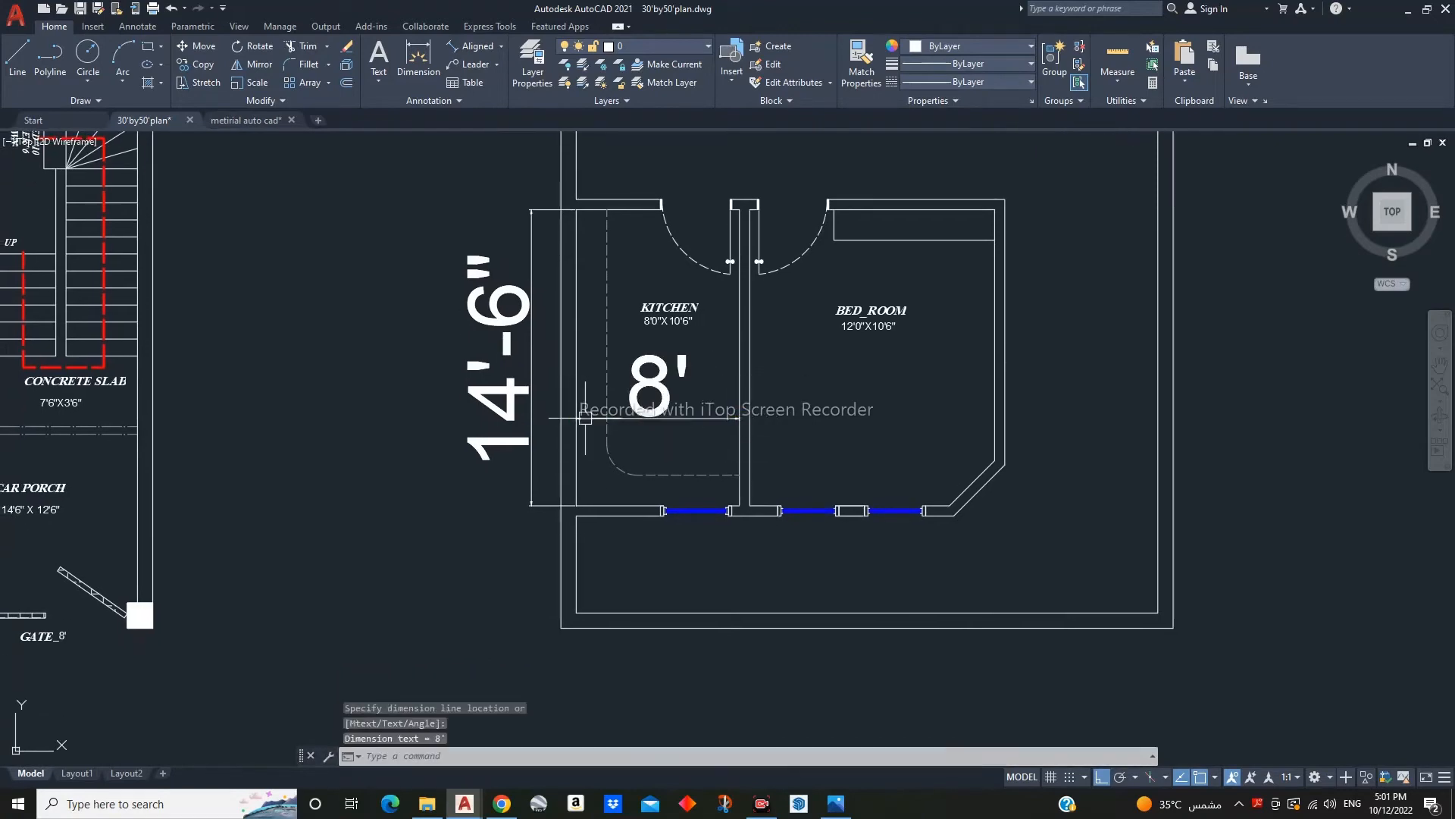
- Change the size text under the second plan's kitchen label to 8'0"X14'6"
scroll(674, 310, "up", 6)
scroll(724, 396, "down", 2)
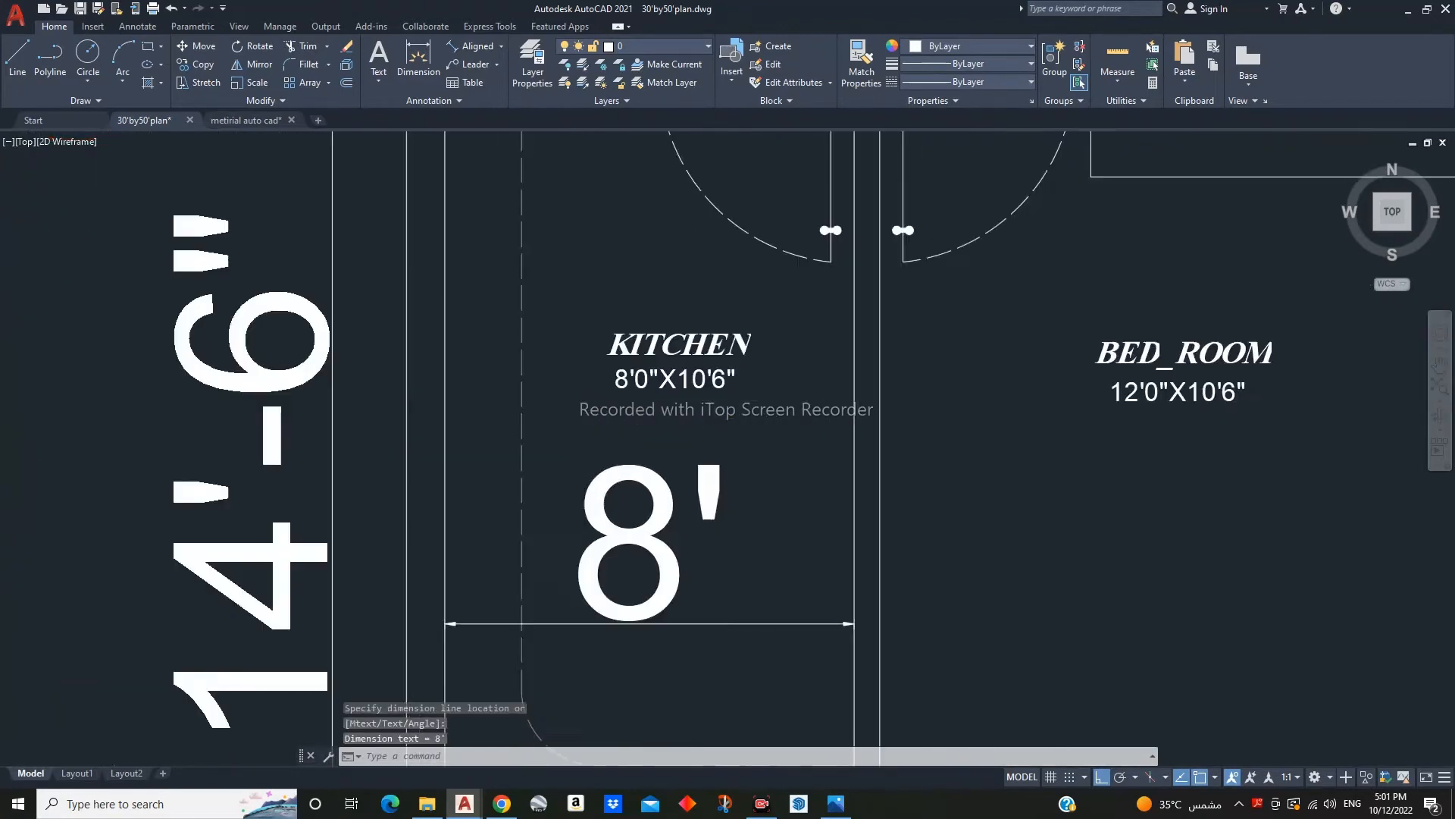
scroll(705, 379, "up", 2)
double_click(694, 371)
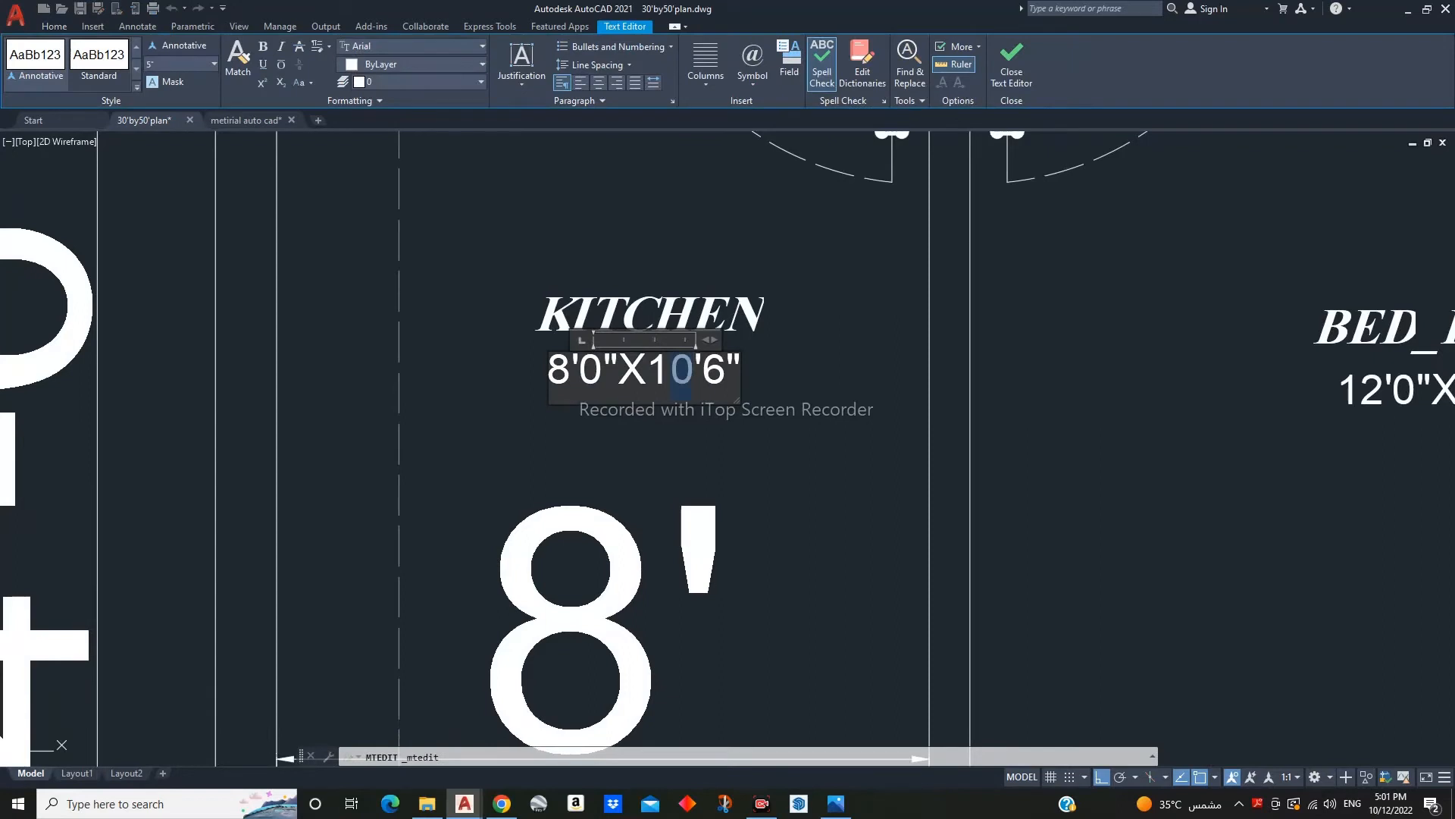
left_click(838, 459)
key("Escape")
- Close the kitchen text edit and erase the kitchen's width and length dimensions in the second plan
left_click(721, 516)
type("e")
key("space")
scroll(693, 515, "down", 5)
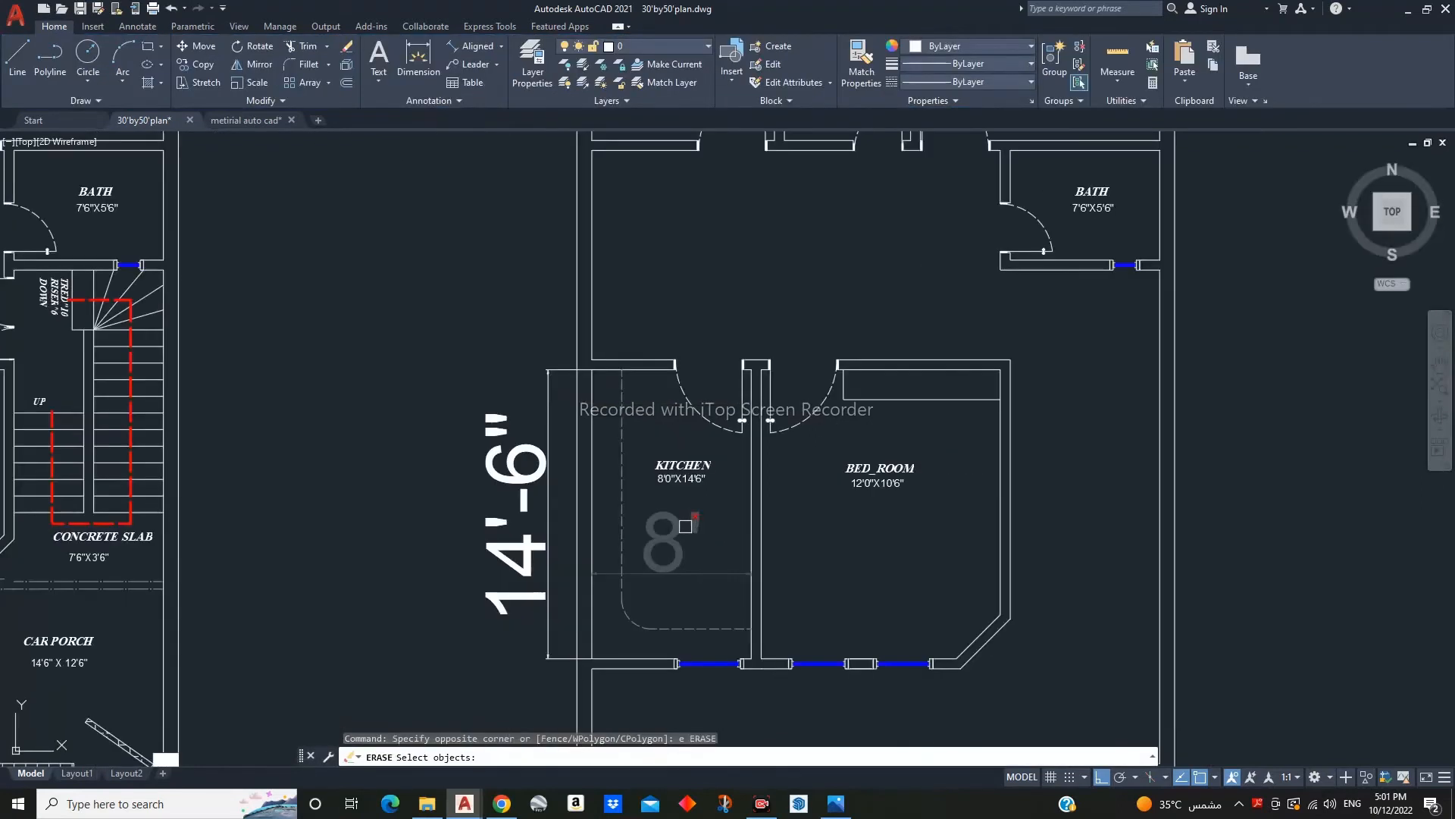
left_click(684, 525)
left_click(542, 496)
key("space")
middle_click_drag(556, 539, 481, 522)
key("Escape")
- Add aligned dimensions for the width and length of the second plan's front bedroom beside the kitchen
left_click(478, 47)
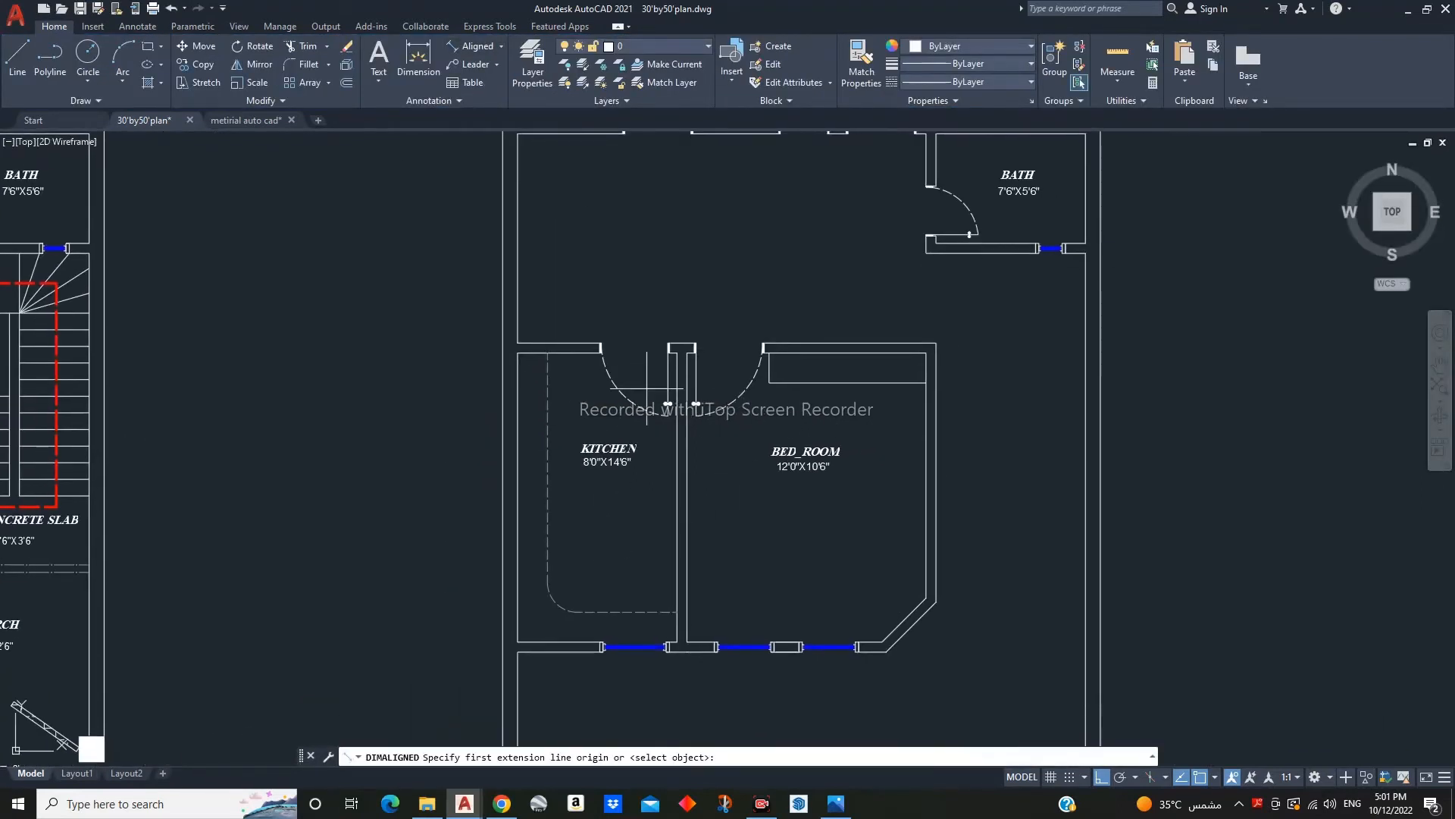
left_click(925, 526)
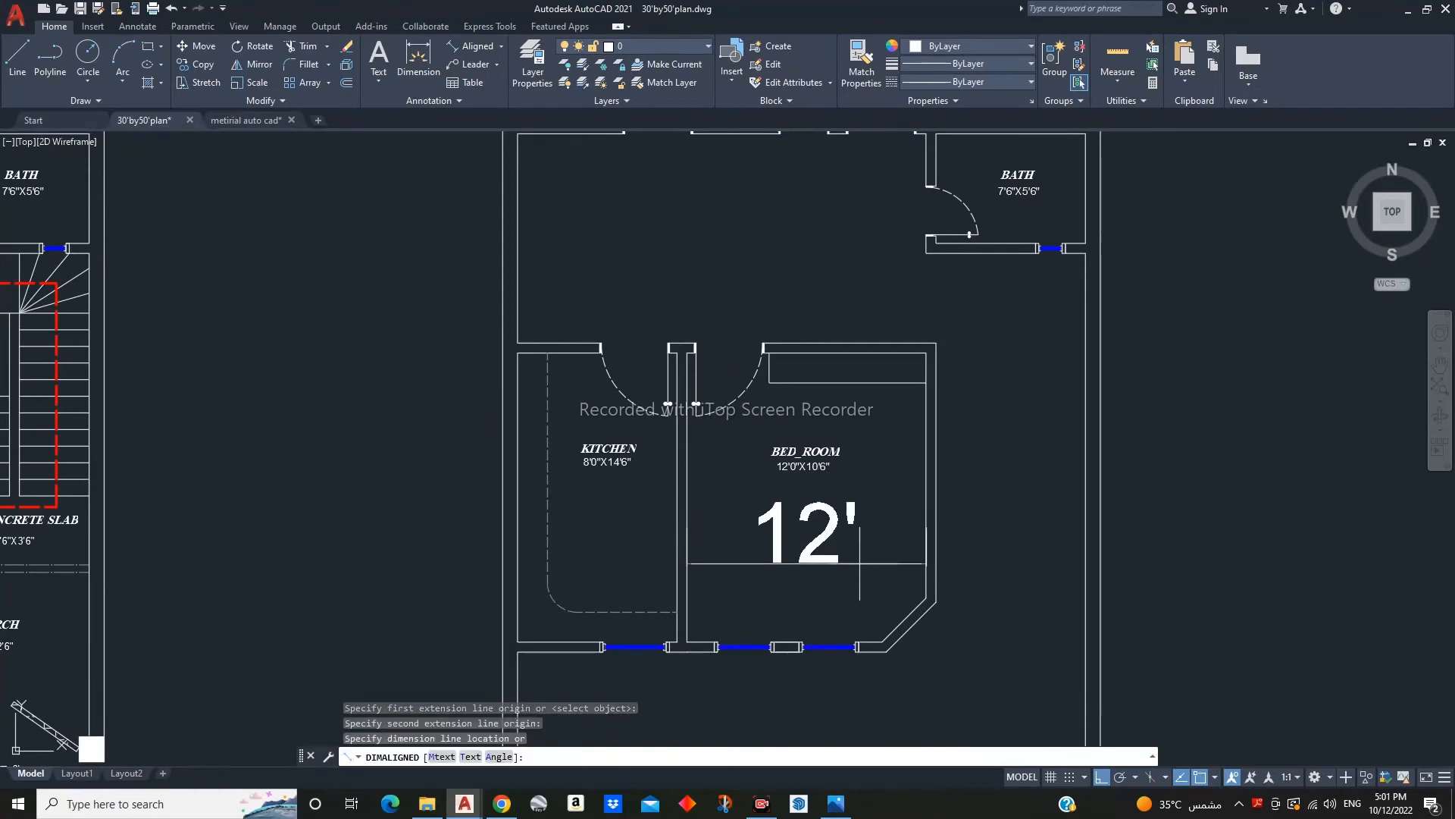
left_click(804, 565)
key("space")
scroll(861, 641, "up", 9)
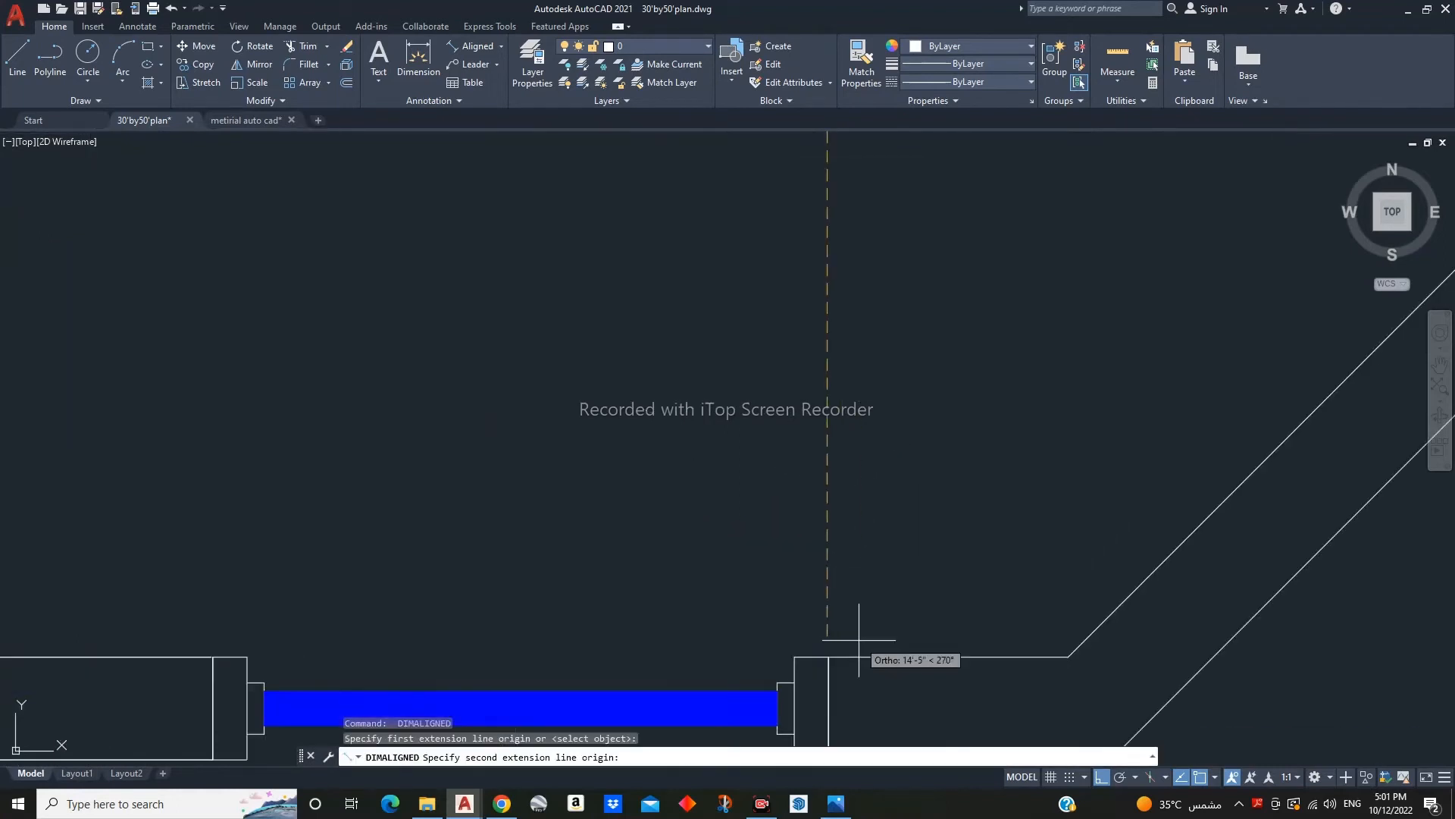
left_click(829, 657)
scroll(823, 534, "down", 9)
left_click(937, 448)
- Change the size text under the front bedroom's label to 12'0"X14'6"
scroll(795, 386, "up", 8)
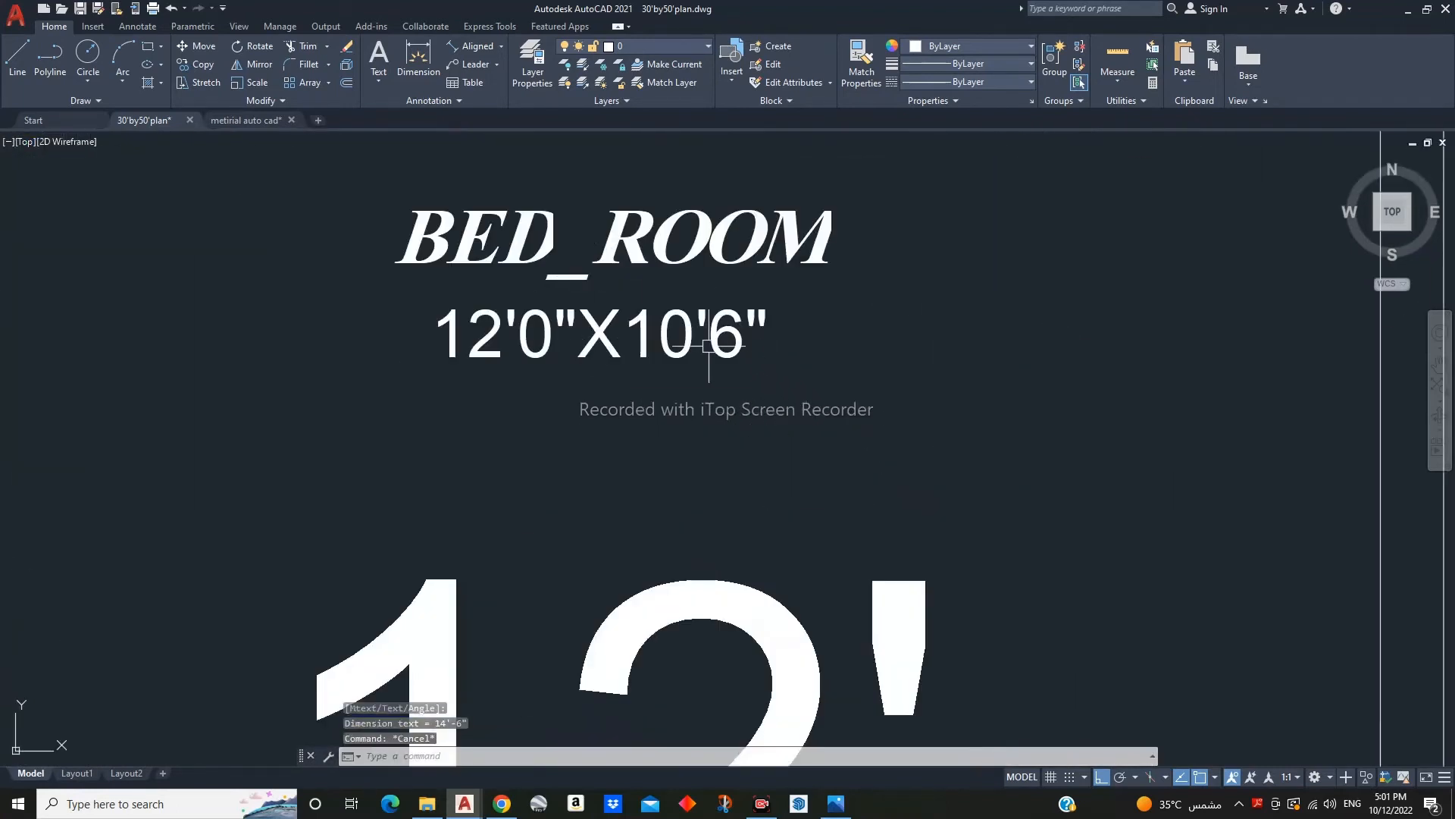
double_click(764, 377)
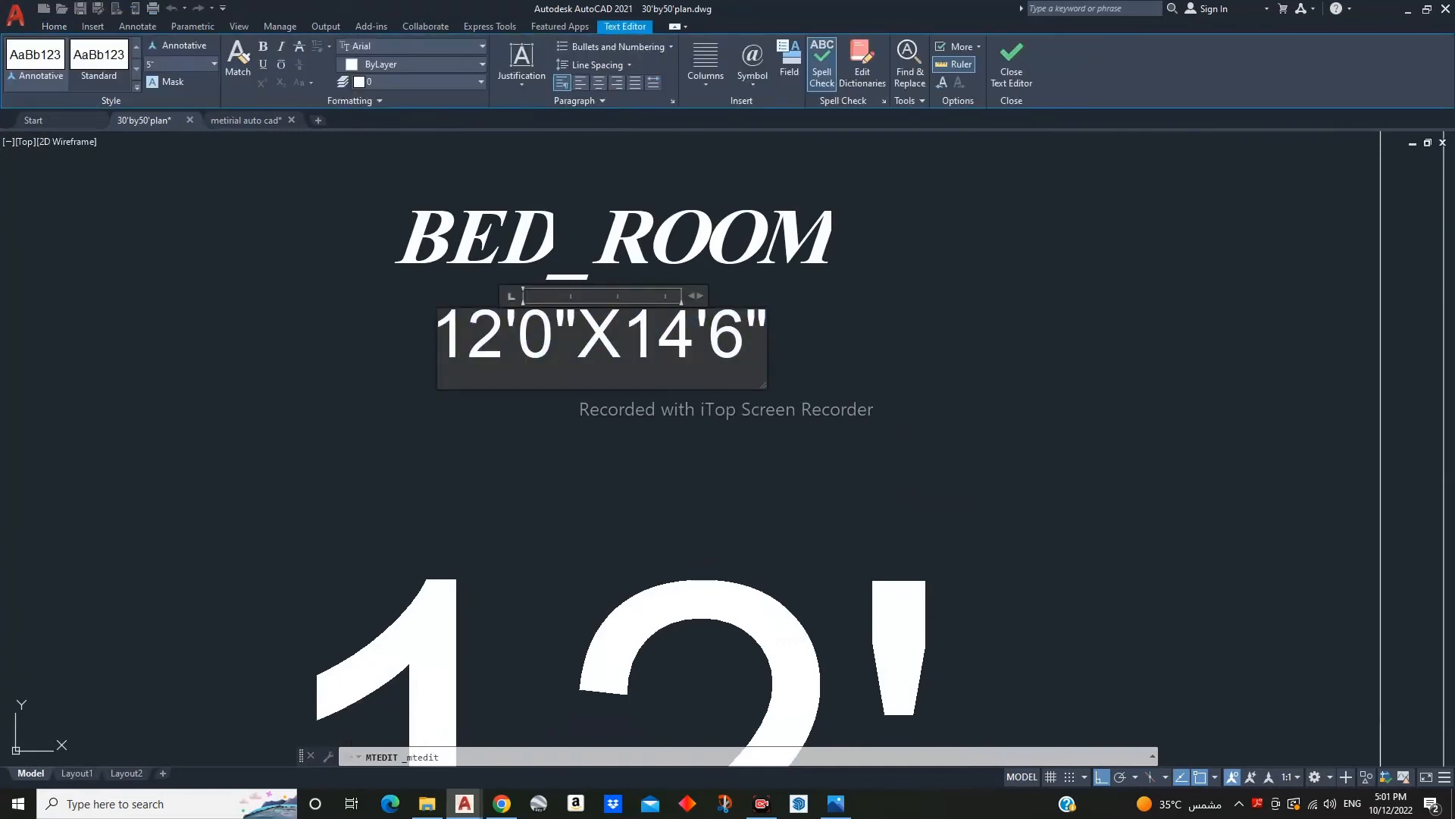
left_click(985, 374)
- Erase the front bedroom's width and length dimensions in the second plan
scroll(984, 374, "down", 7)
middle_click_drag(971, 428, 912, 381)
left_click(929, 364)
left_click(867, 416)
type("e")
left_click(1157, 450)
key("space")
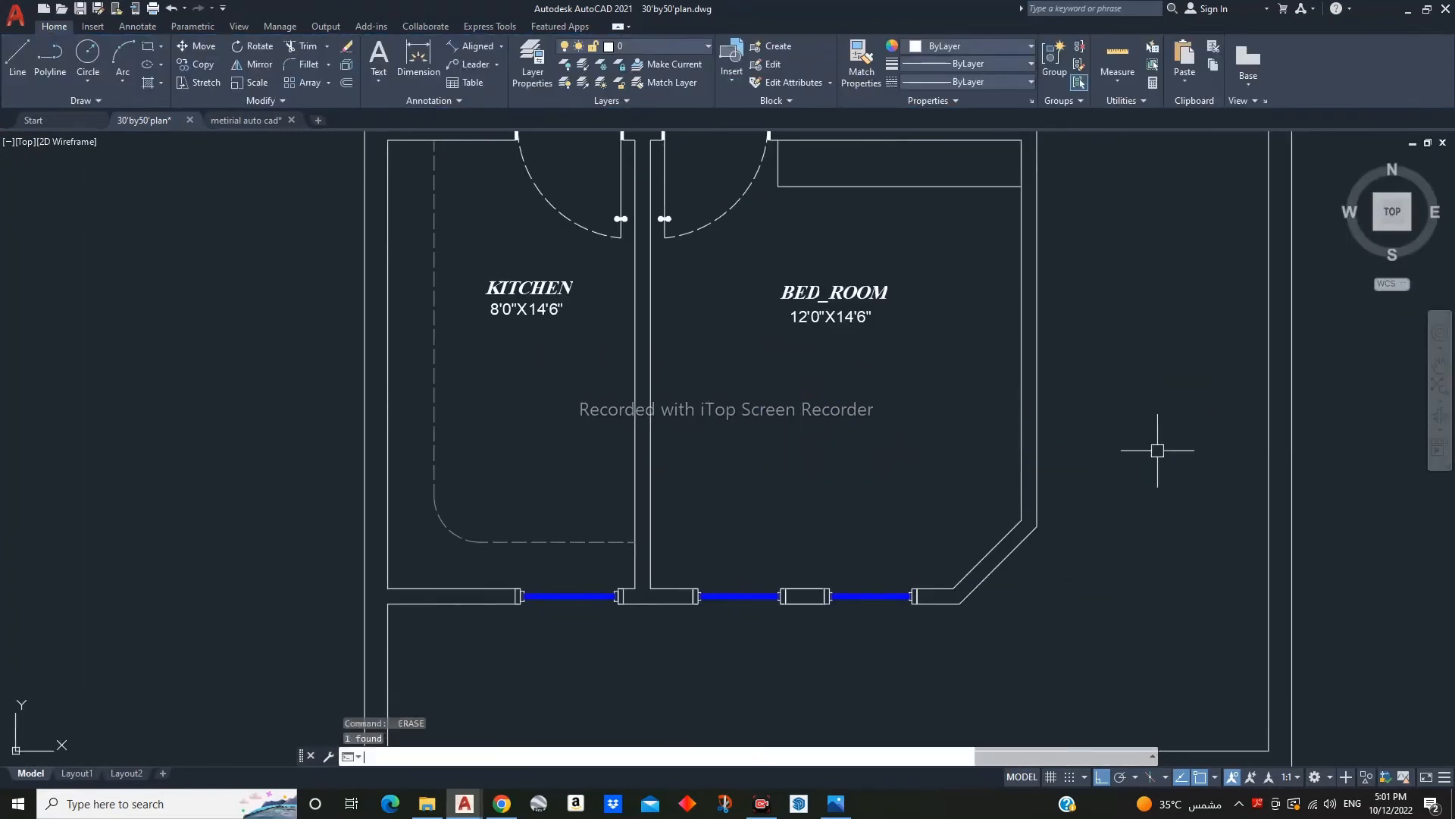
key("Escape")
key("Escape")
key("Escape")
- Copy the ground floor staircase with its red path line and stair and slab labels 50' horizontally to the second plan
scroll(1157, 450, "down", 8)
scroll(920, 535, "up", 6)
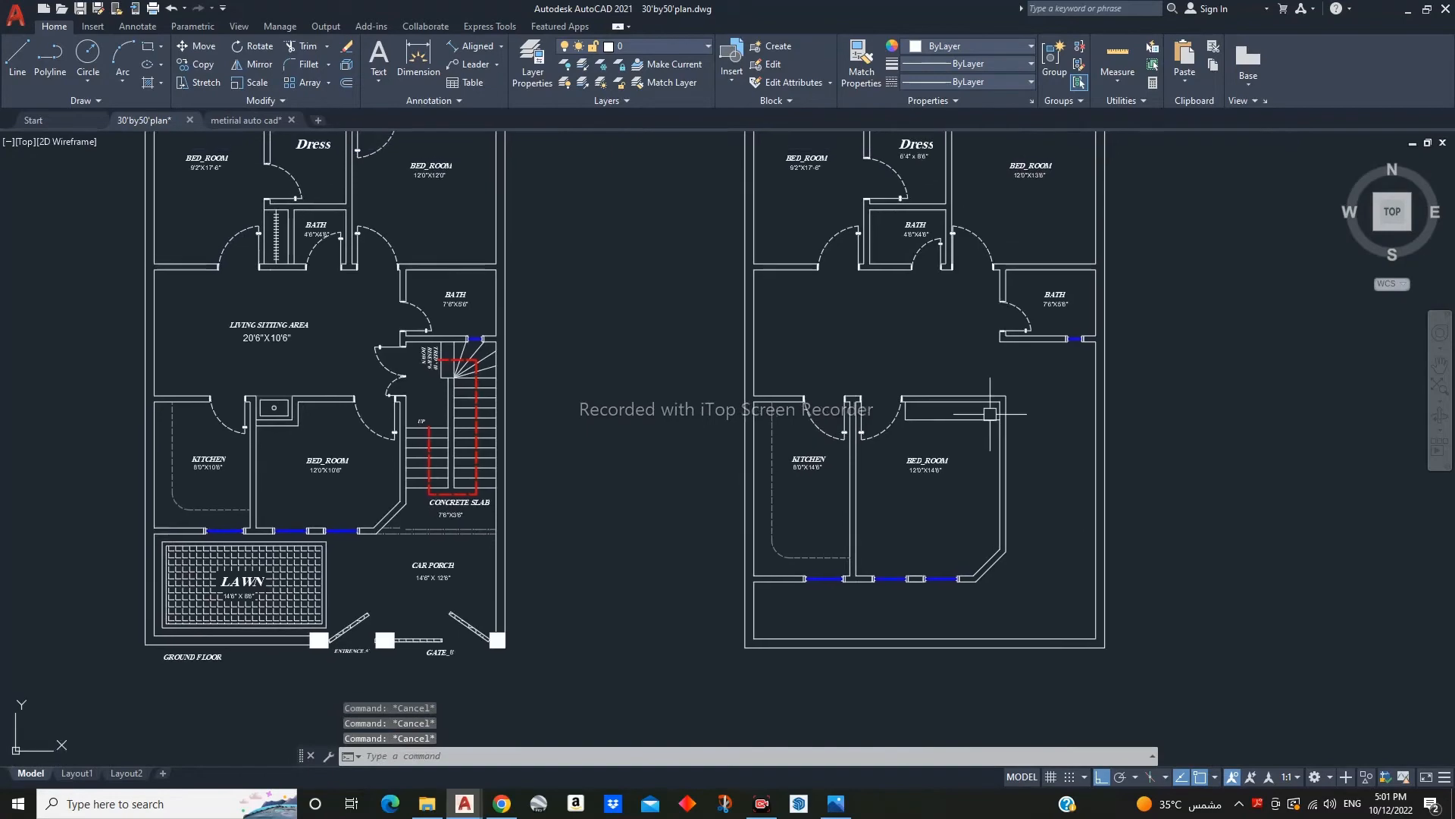
scroll(470, 493, "up", 5)
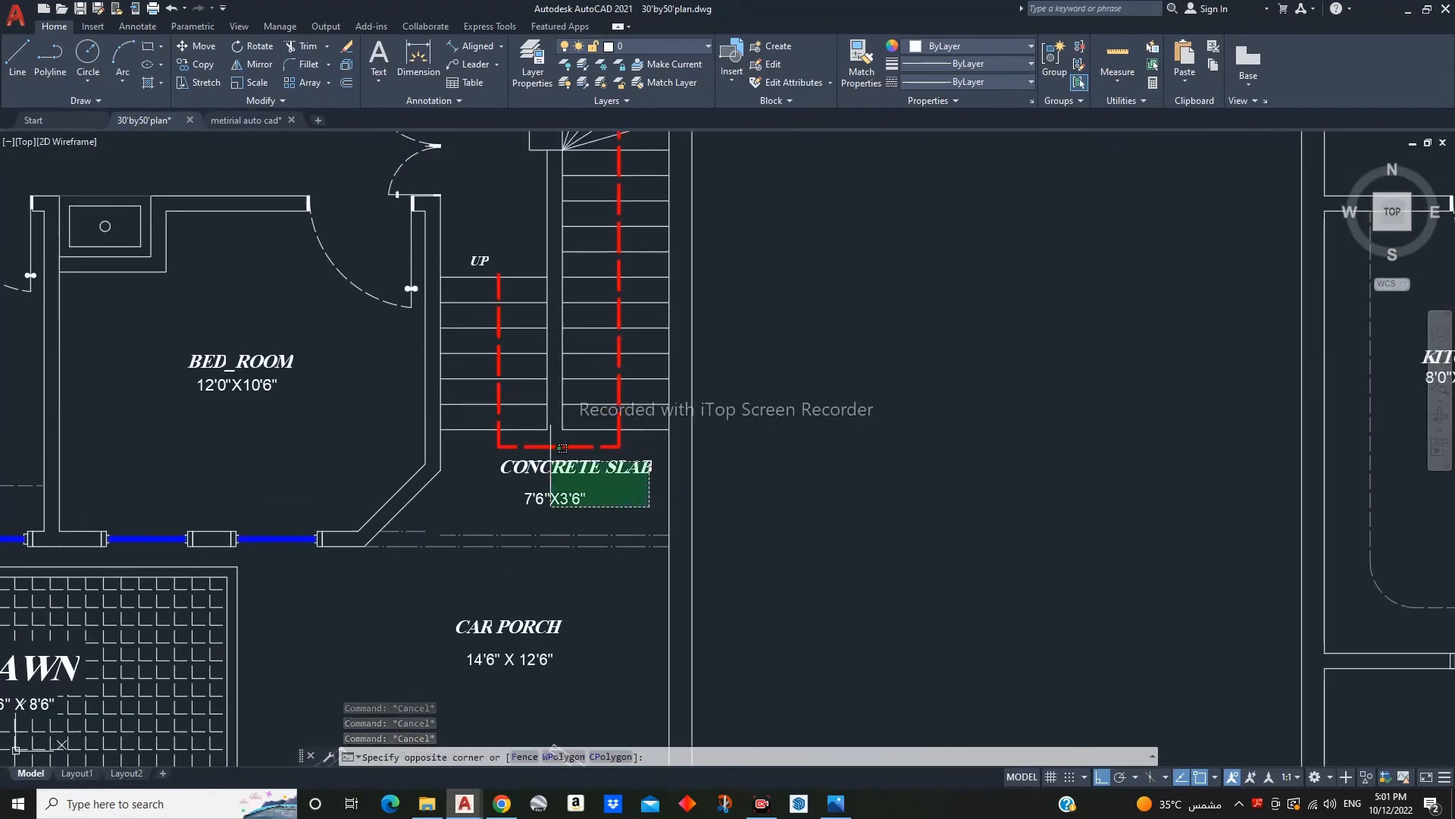
middle_click_drag(467, 265, 471, 429)
left_click(478, 254)
middle_click_drag(566, 320, 571, 349)
type("c")
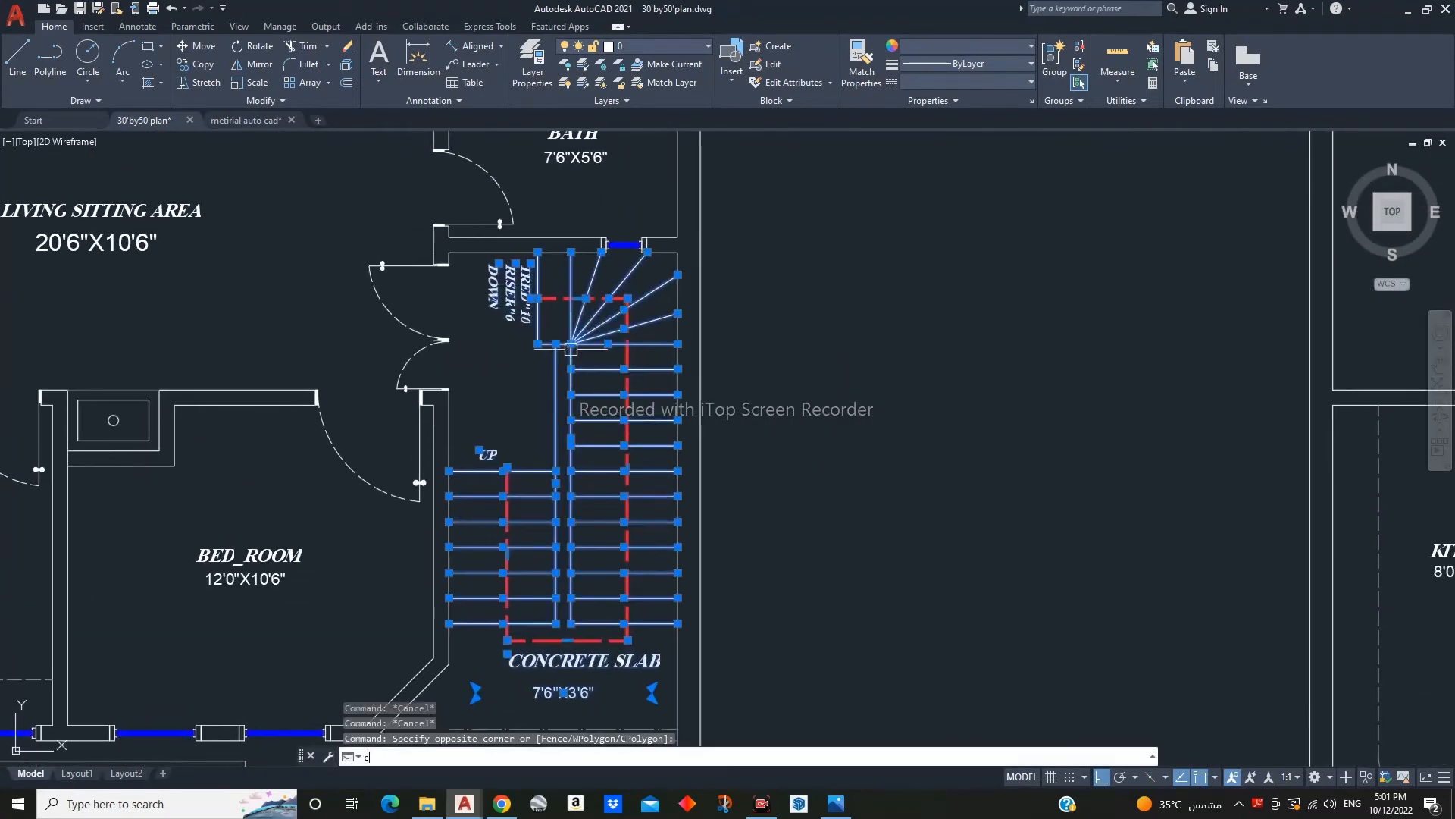
type("o")
key("Return")
left_click(766, 339)
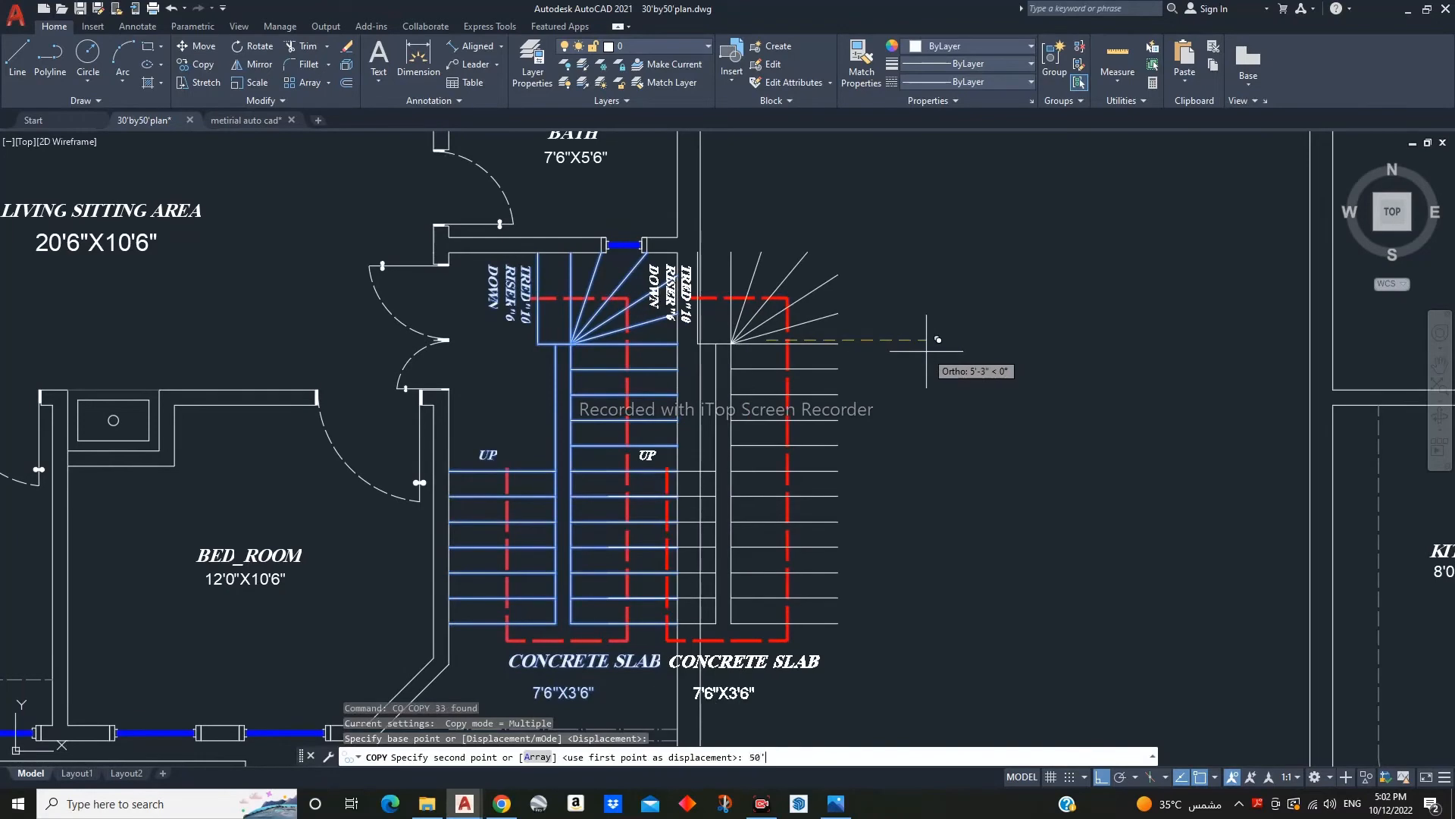
type("50'")
key("Return")
key("Escape")
key("Escape")
- Draw two vertical wall lines beside the copied staircase, joining the bath's lower wall to the front bedroom's upper wall
scroll(932, 334, "down", 5)
scroll(973, 352, "up", 8)
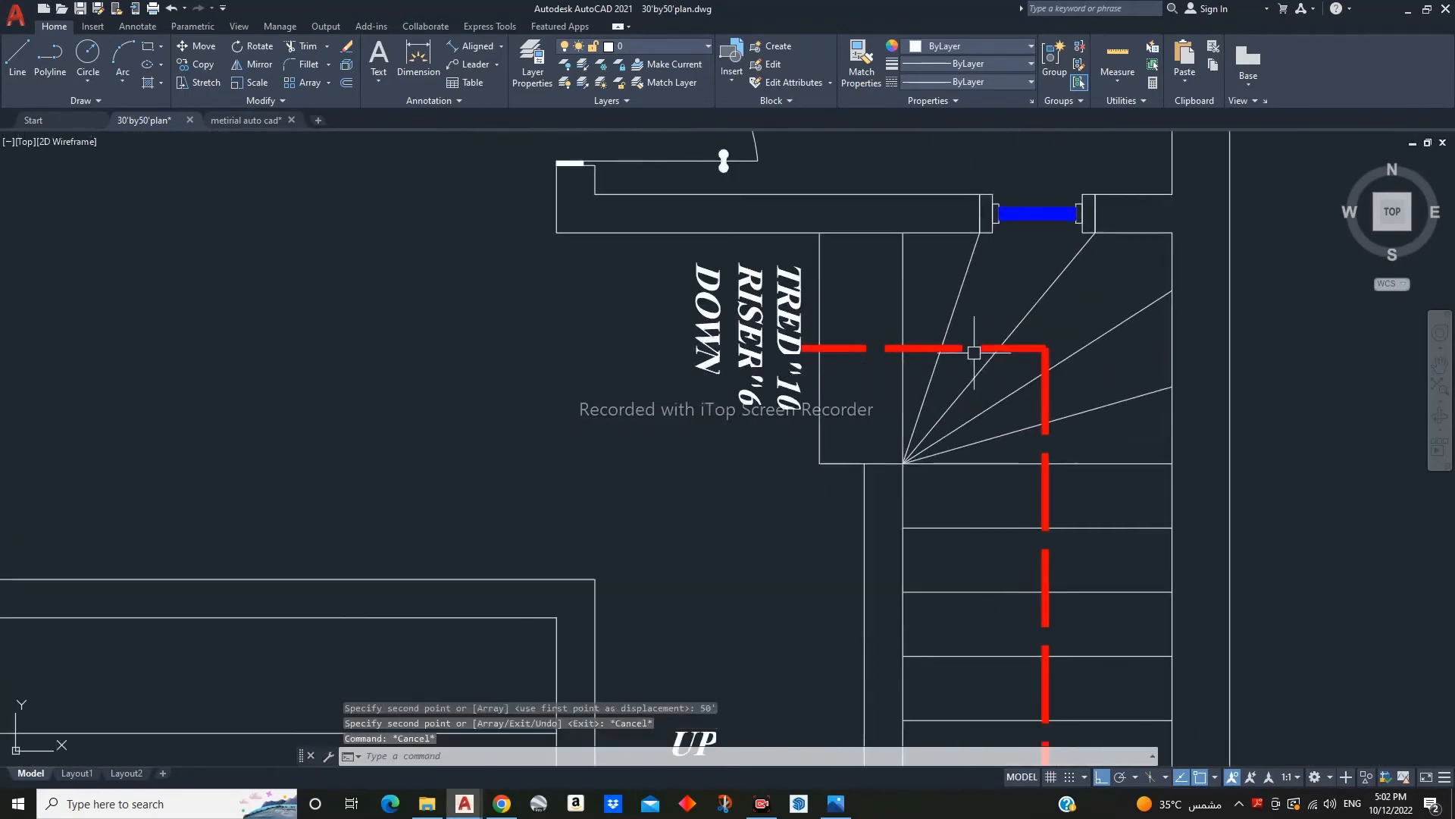
key("Escape")
scroll(974, 351, "down", 5)
middle_click_drag(914, 458, 936, 572)
type("l")
key("Return")
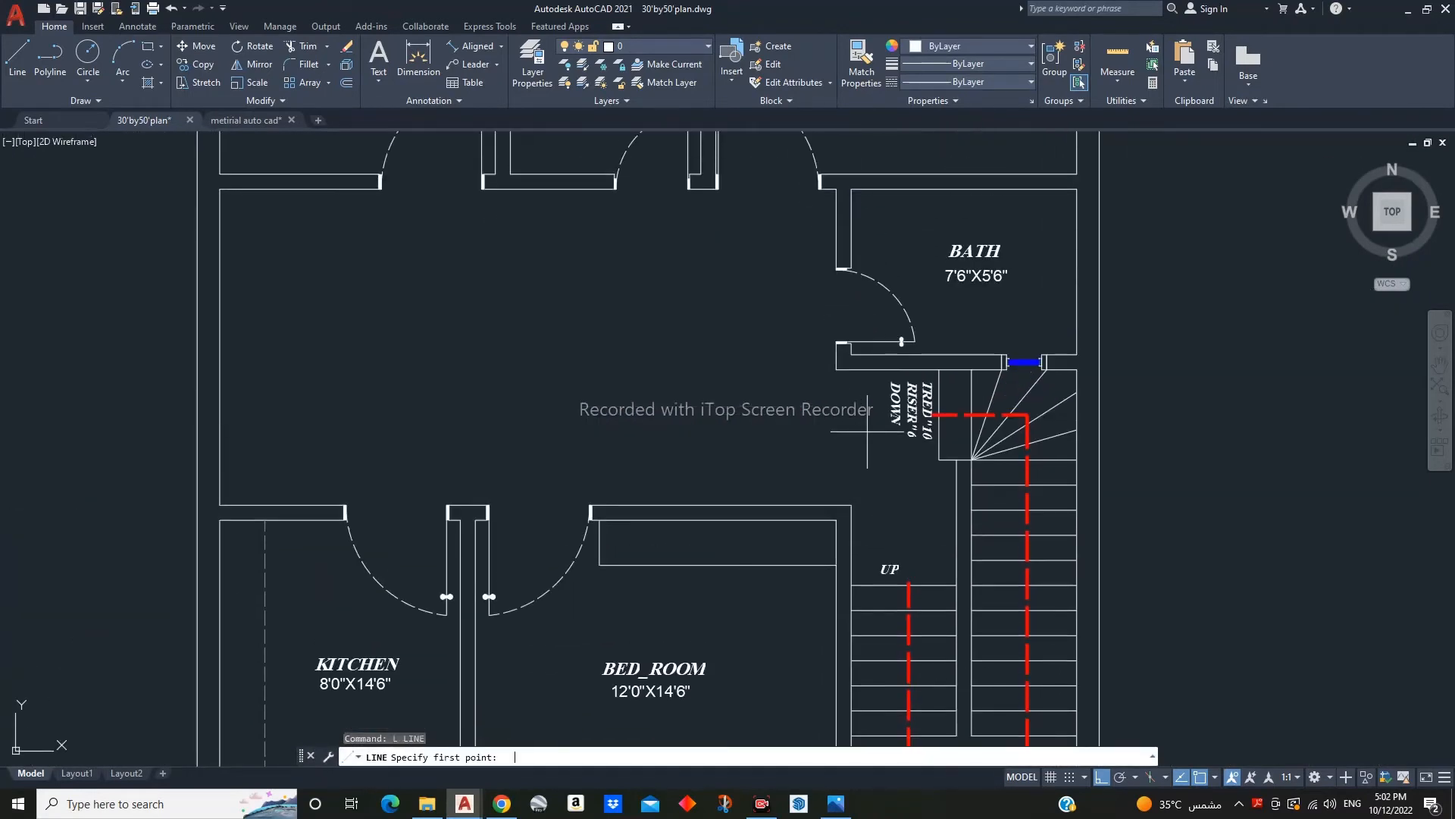
key("Escape")
scroll(841, 460, "up", 2)
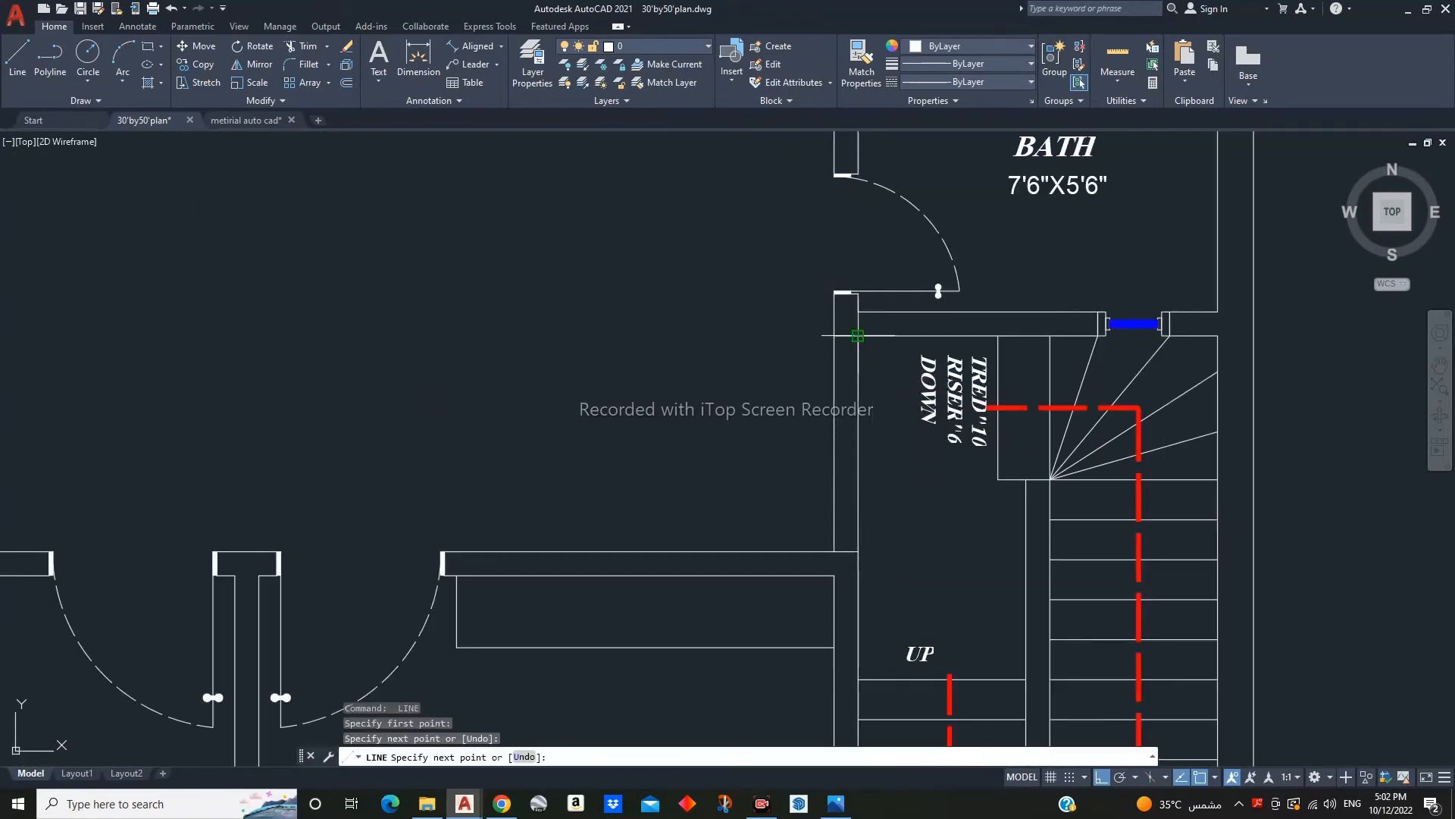
key("Escape")
- Copy the ground floor's unequal double door at the stair entrance 50' horizontally to the second plan
scroll(857, 335, "down", 5)
scroll(604, 433, "up", 5)
middle_click_drag(555, 442, 560, 448)
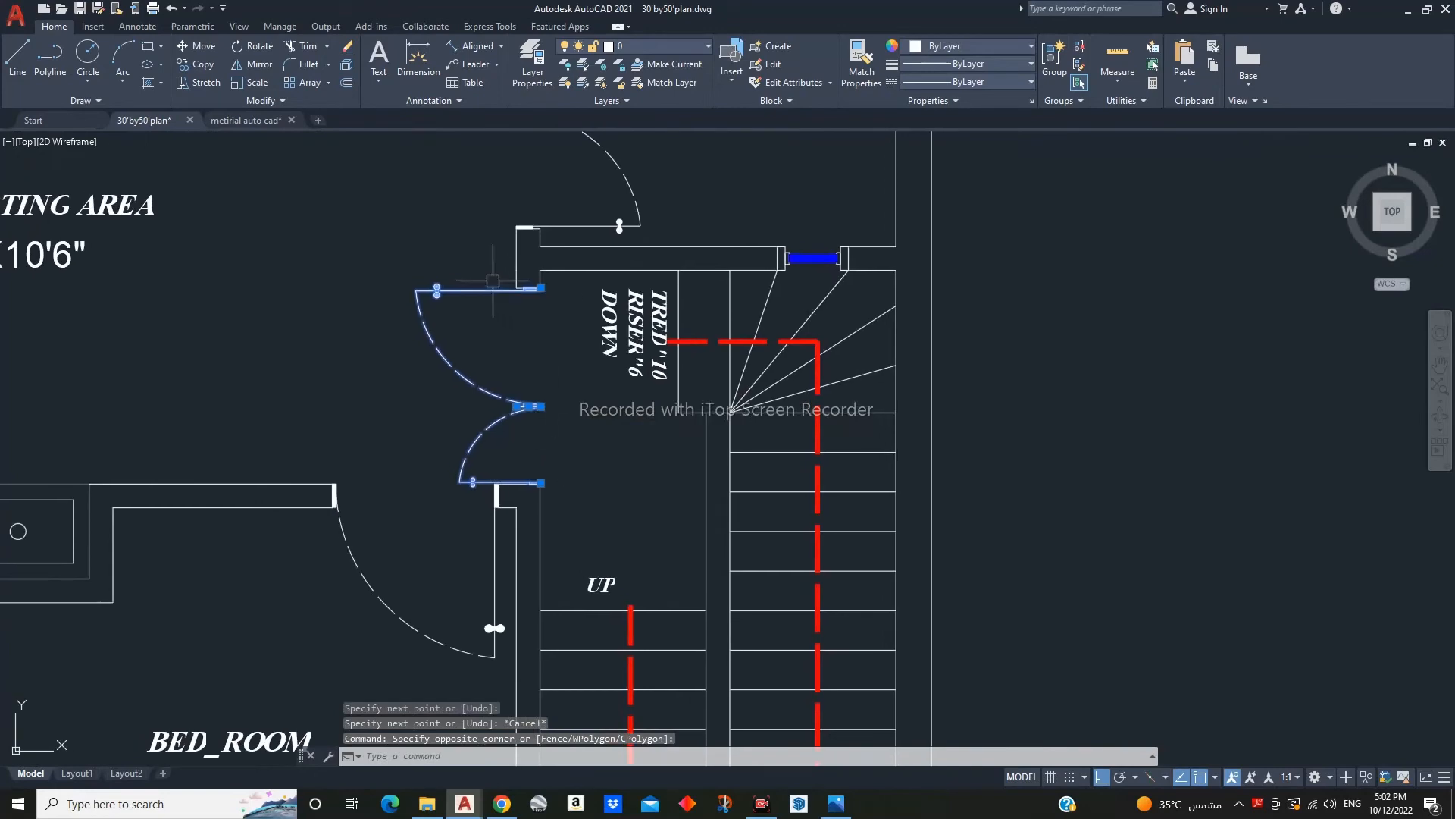
left_click(493, 282)
left_click(554, 322)
type("co")
key("Return")
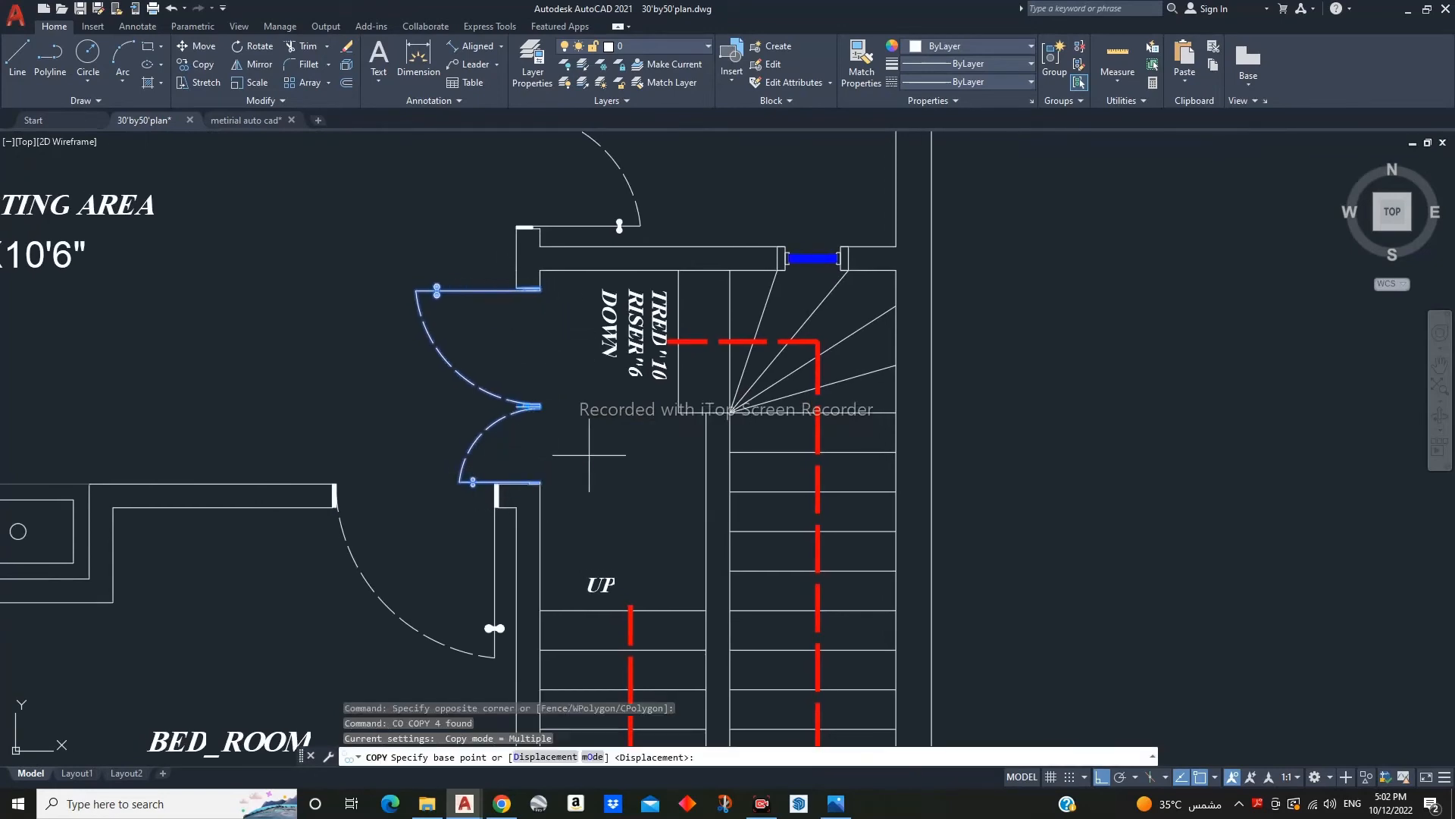
scroll(607, 469, "down", 4)
type("50'")
key("Return")
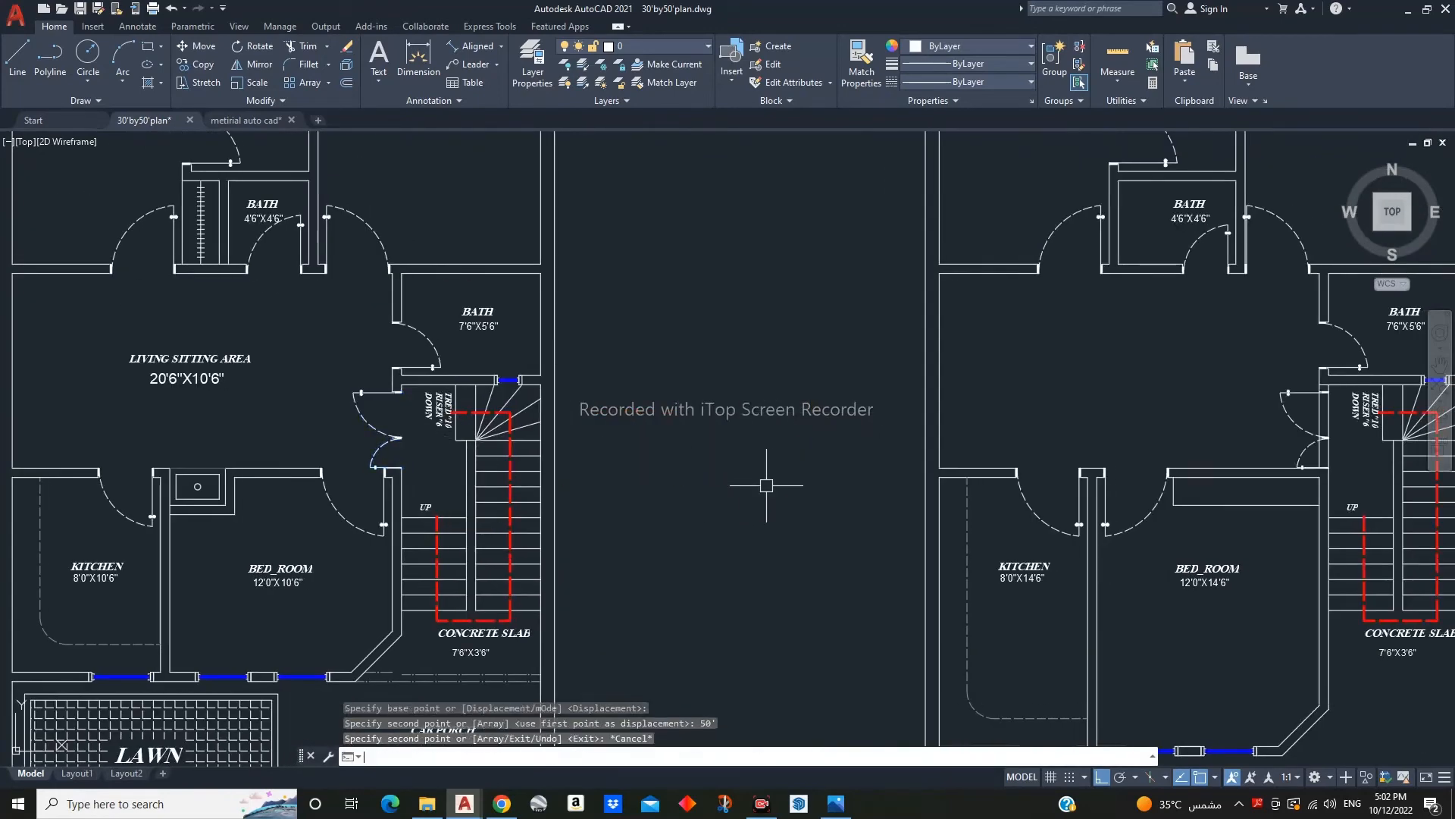
key("Escape")
scroll(857, 416, "up", 6)
scroll(858, 415, "up", 2)
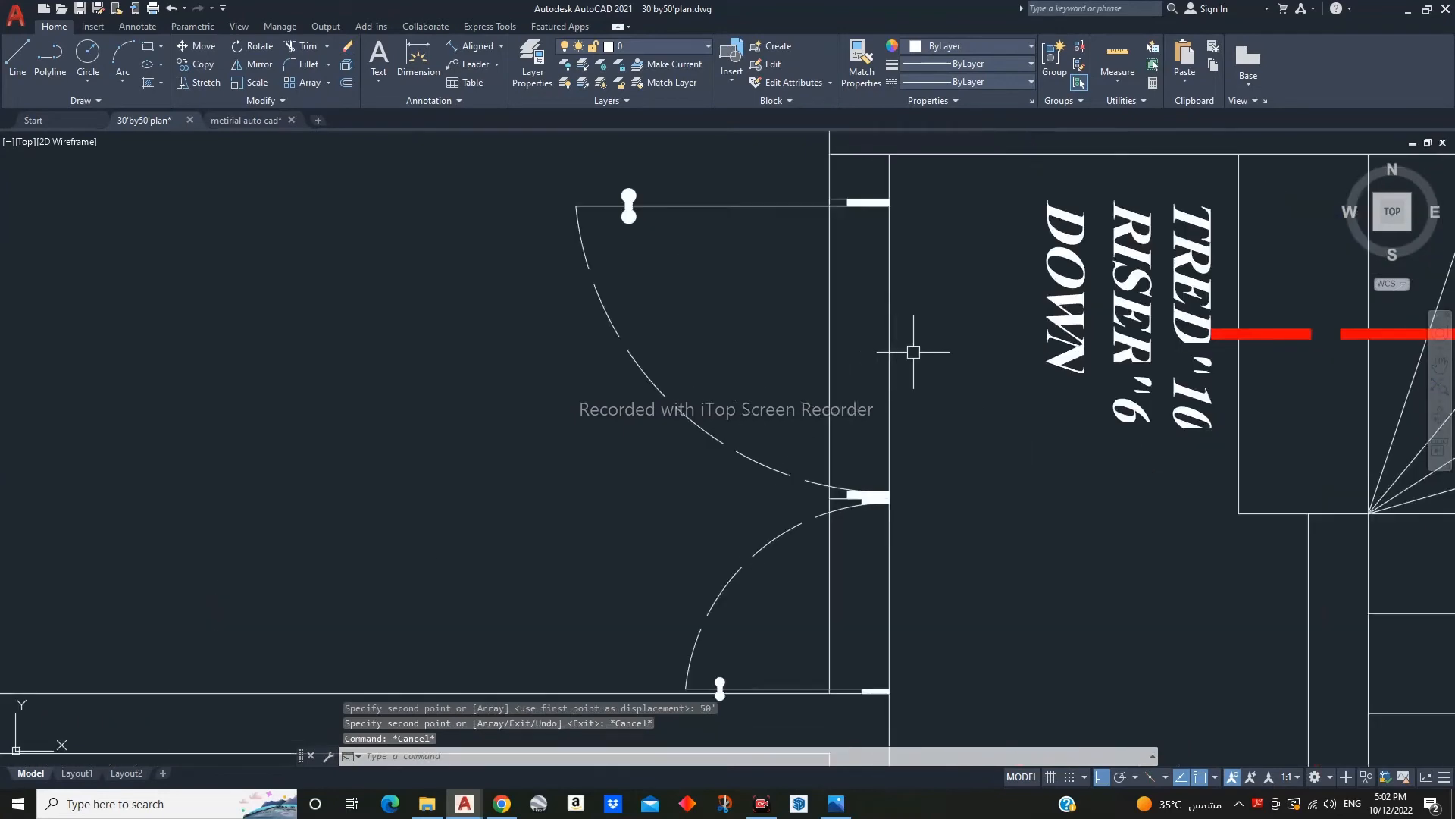
left_click(913, 351)
left_click(825, 384)
scroll(885, 493, "down", 4)
key("Escape")
key("Escape")
- Trim the bath's lower wall line where it crosses the new stair wall
scroll(888, 482, "up", 2)
scroll(884, 341, "up", 2)
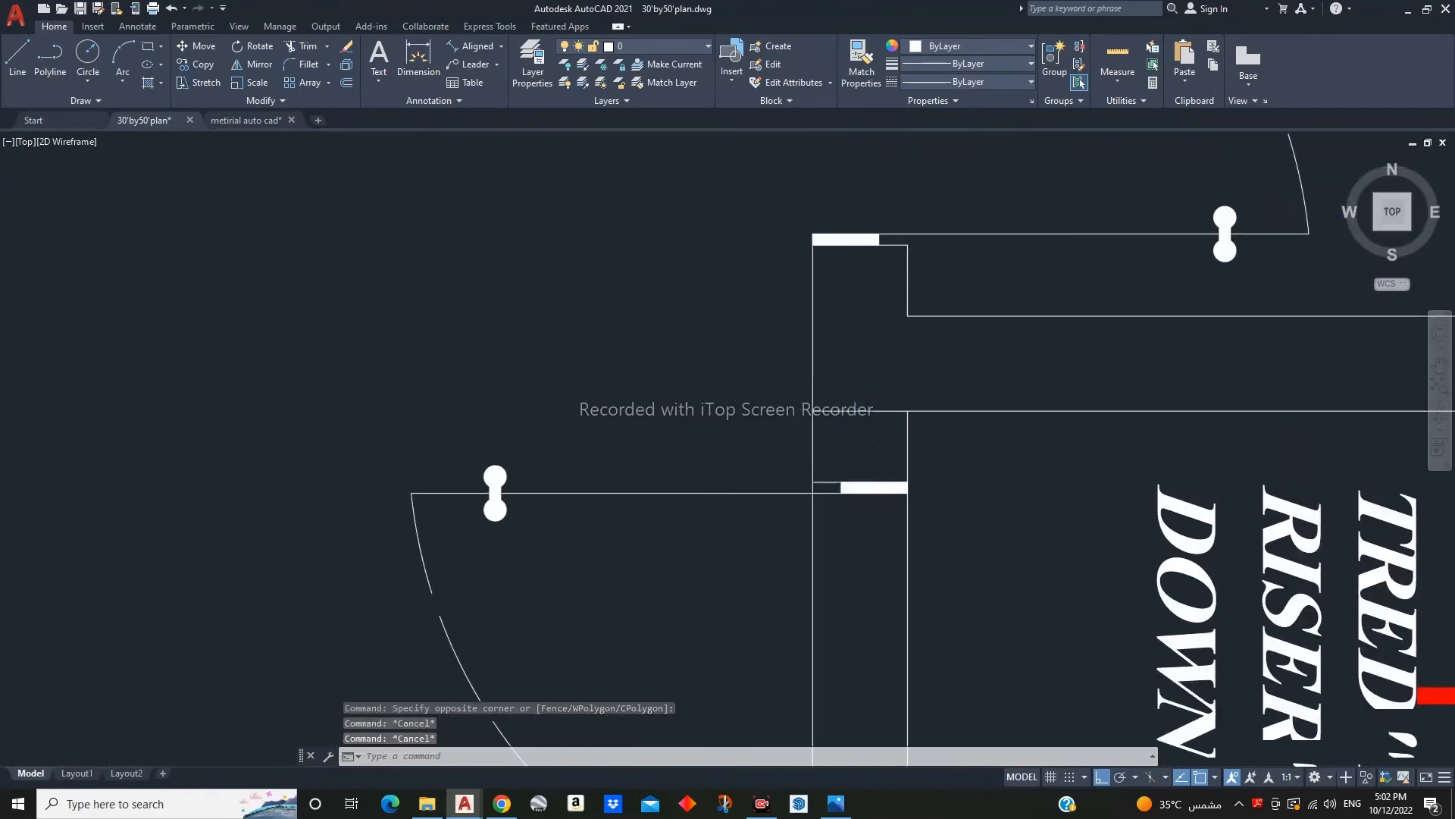
type("tr")
key("Return")
left_click(876, 440)
left_click(866, 394)
key("Escape")
scroll(863, 394, "down", 4)
middle_click_drag(865, 489, 867, 495)
key("Escape")
key("Escape")
- Trim the stair wall lines out of the double door's opening behind both the large and small leaves
scroll(864, 492, "up", 4)
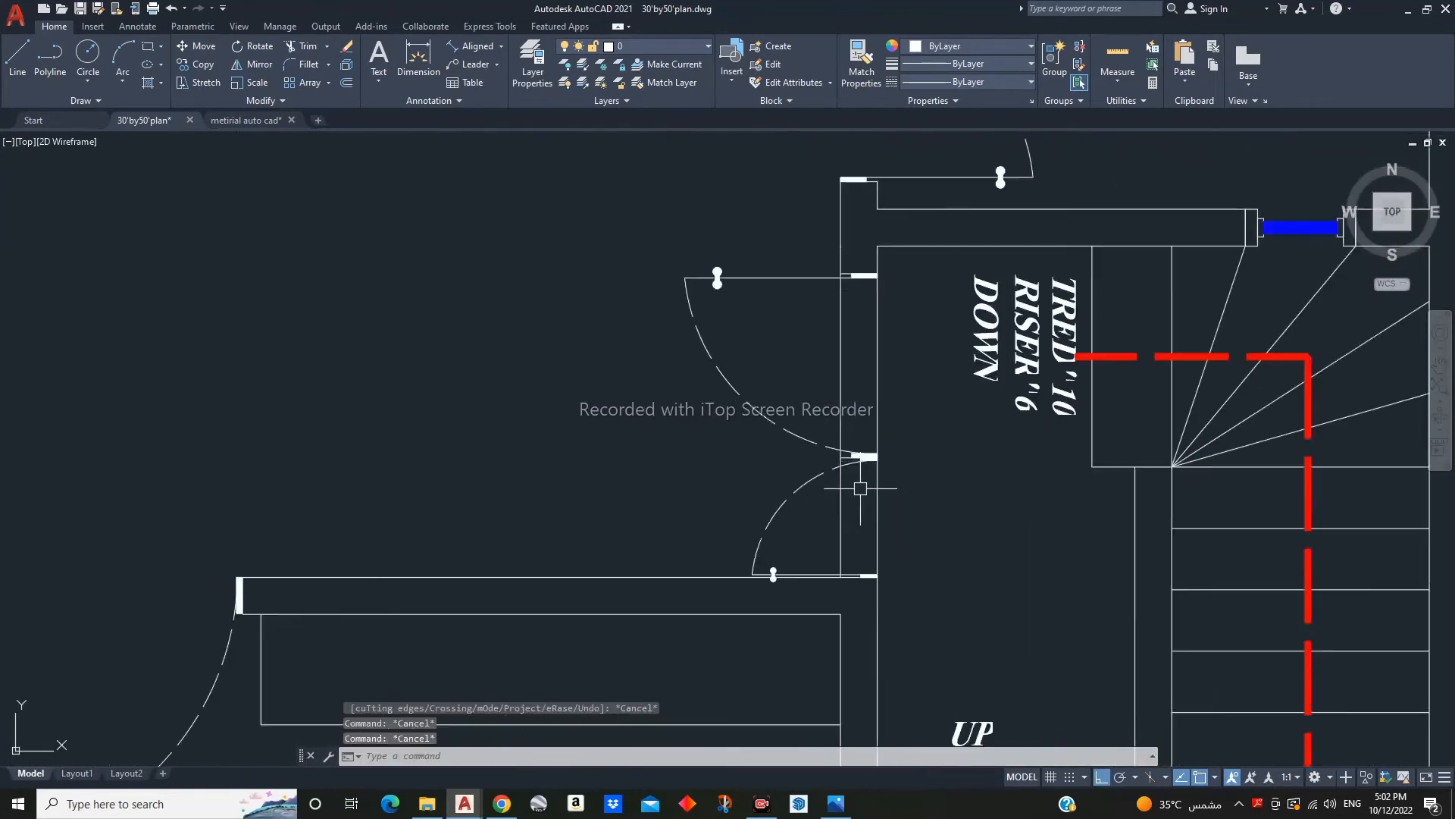
scroll(861, 490, "down", 3)
scroll(840, 534, "up", 8)
scroll(936, 508, "up", 4)
type("tr")
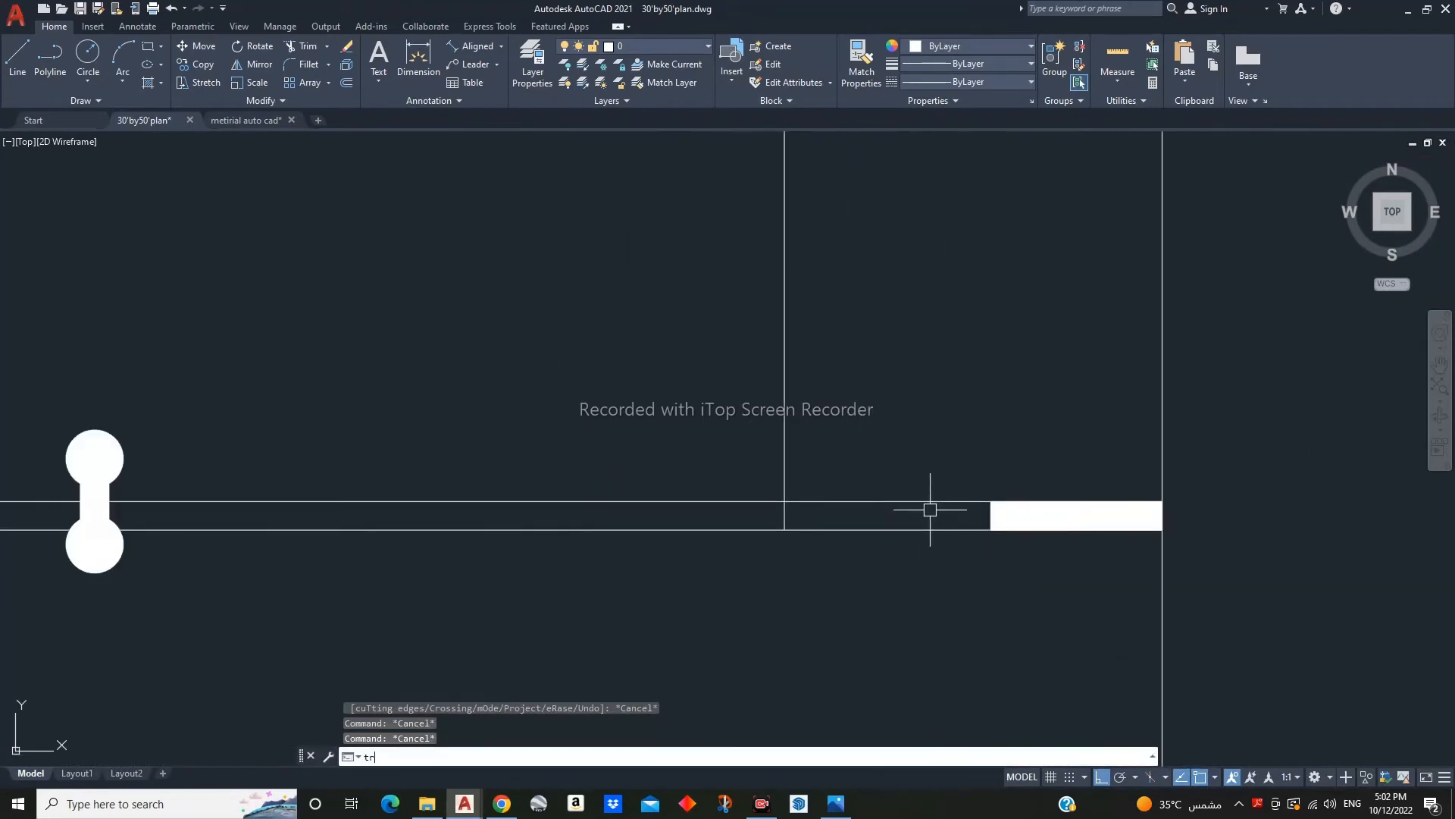
key("Return")
scroll(887, 740, "down", 8)
left_click(963, 350)
left_click(847, 352)
middle_click_drag(860, 364, 869, 465)
left_click(963, 504)
left_click(862, 516)
scroll(879, 242, "up", 8)
left_click(852, 371)
key("Escape")
key("Escape")
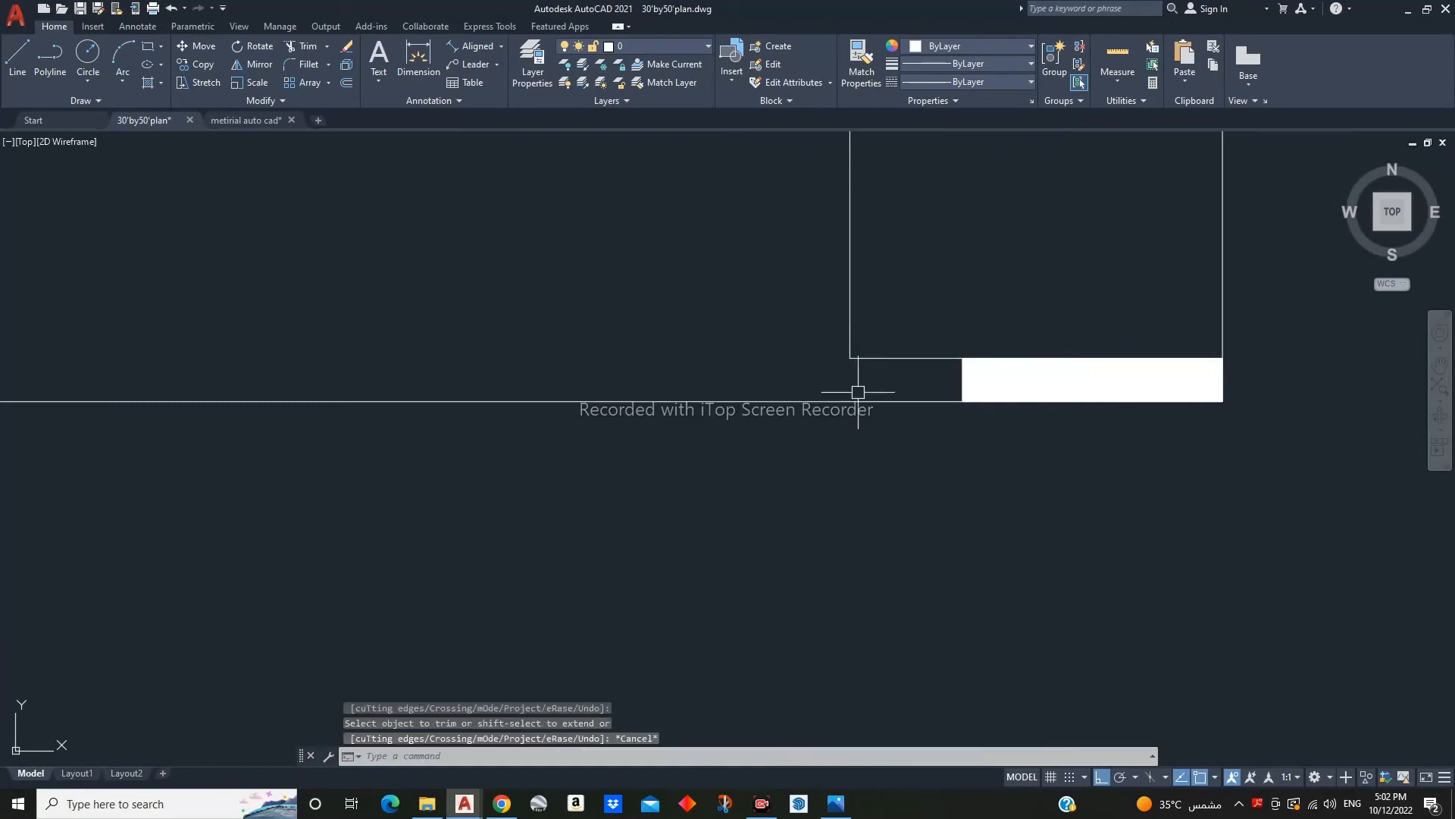
- Erase the leftover line piece where the double door's two leaves meet
scroll(858, 390, "down", 8)
left_click(802, 510)
left_click(773, 552)
key("Escape")
key("Escape")
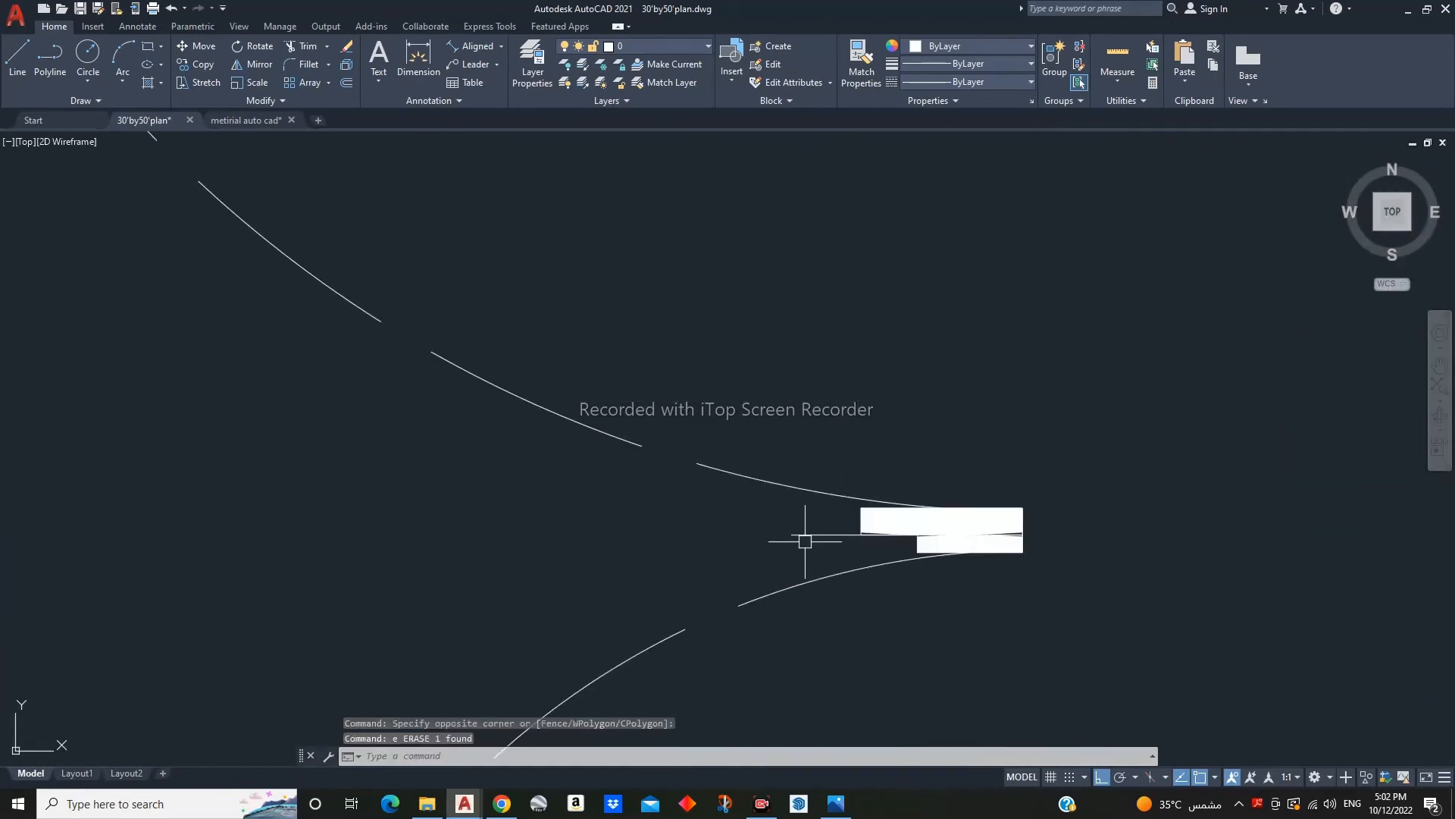
- Save the drawing with both plans
scroll(834, 470, "down", 10)
scroll(951, 486, "down", 2)
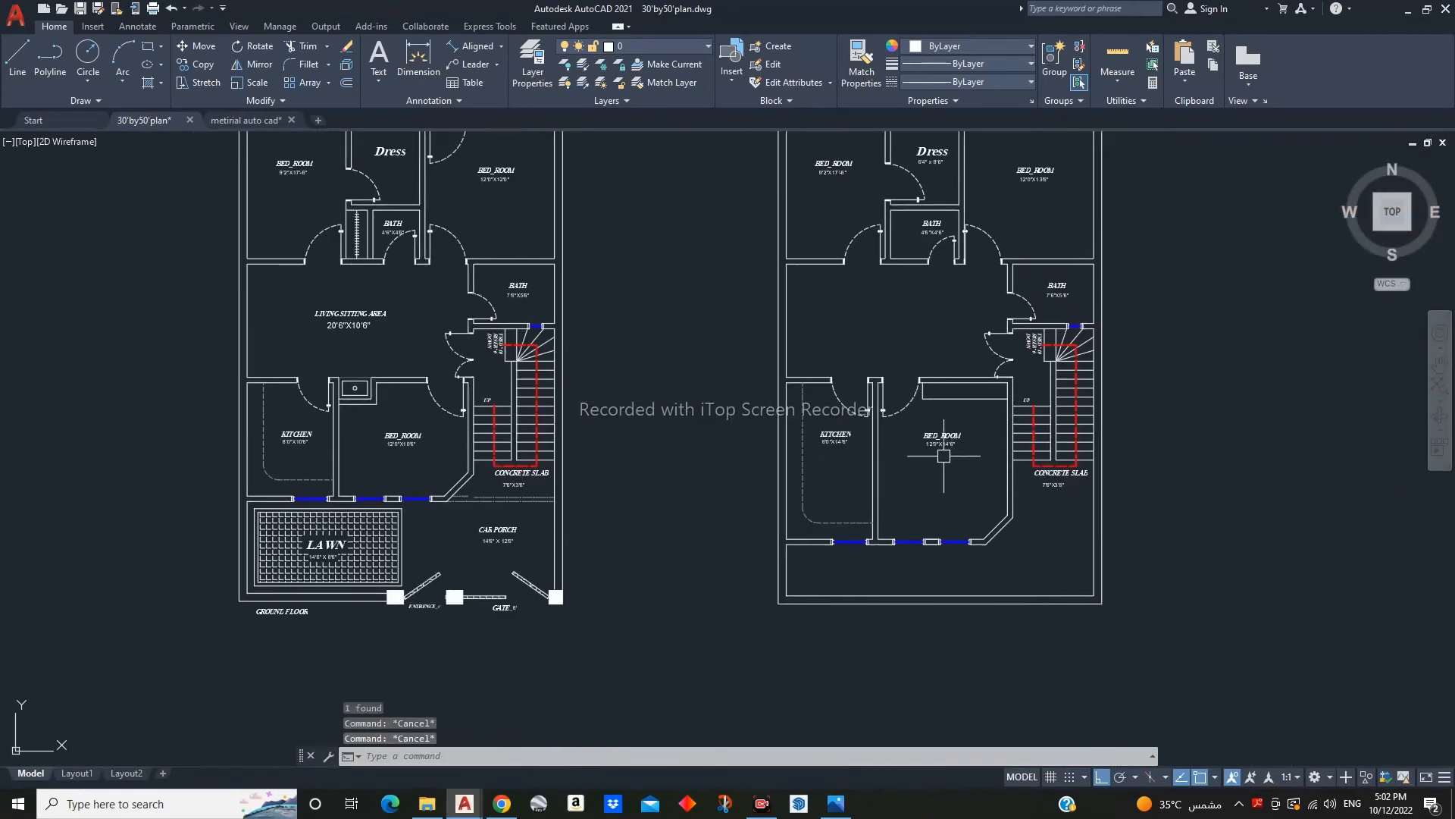
key("ctrl+s")
scroll(940, 472, "down", 3)
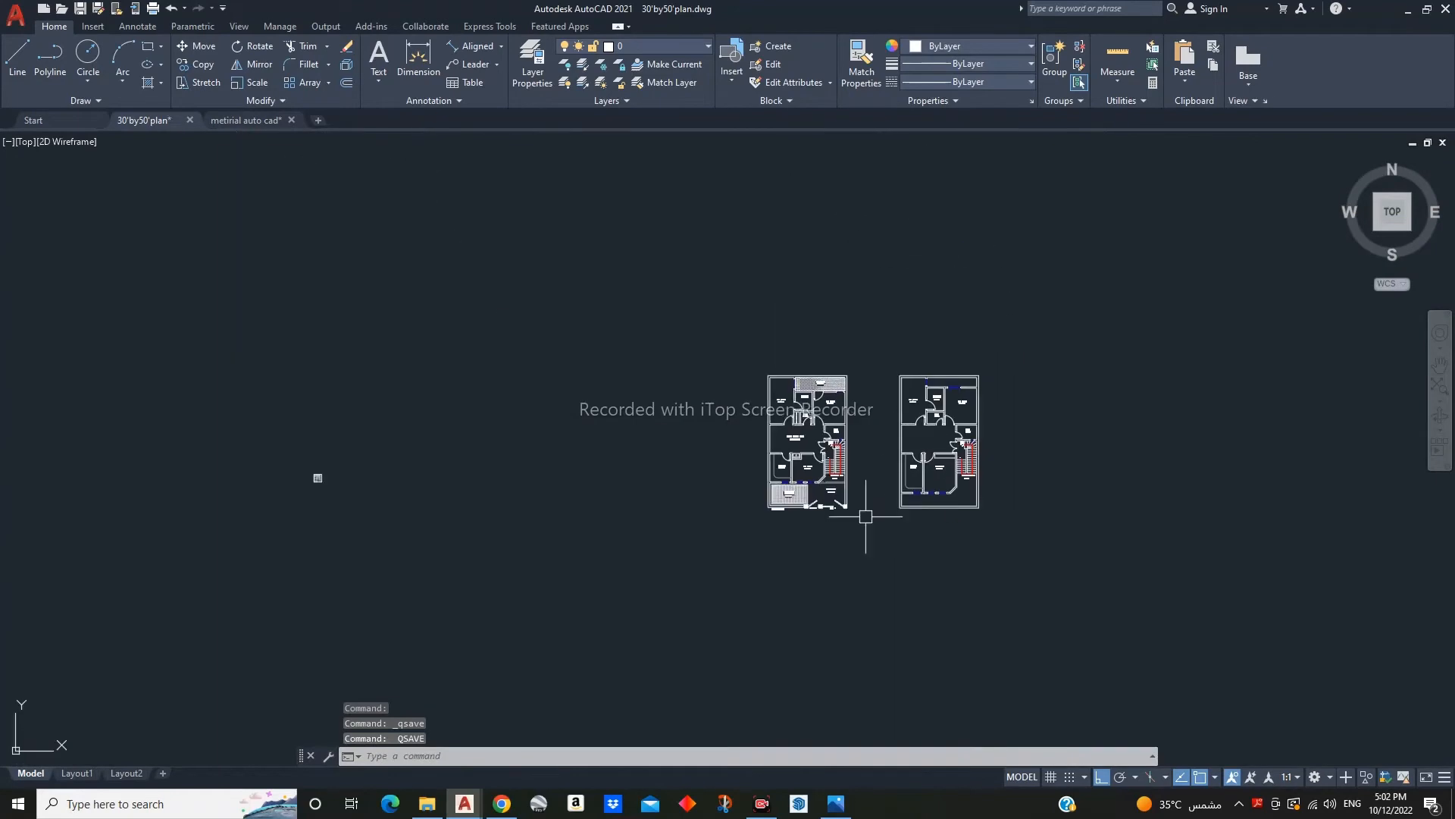
- Try to copy the living sitting area label and its size text horizontally with a distance of 50
scroll(858, 481, "up", 3)
middle_click_drag(993, 453, 745, 490)
scroll(760, 462, "down", 2)
scroll(745, 491, "up", 2)
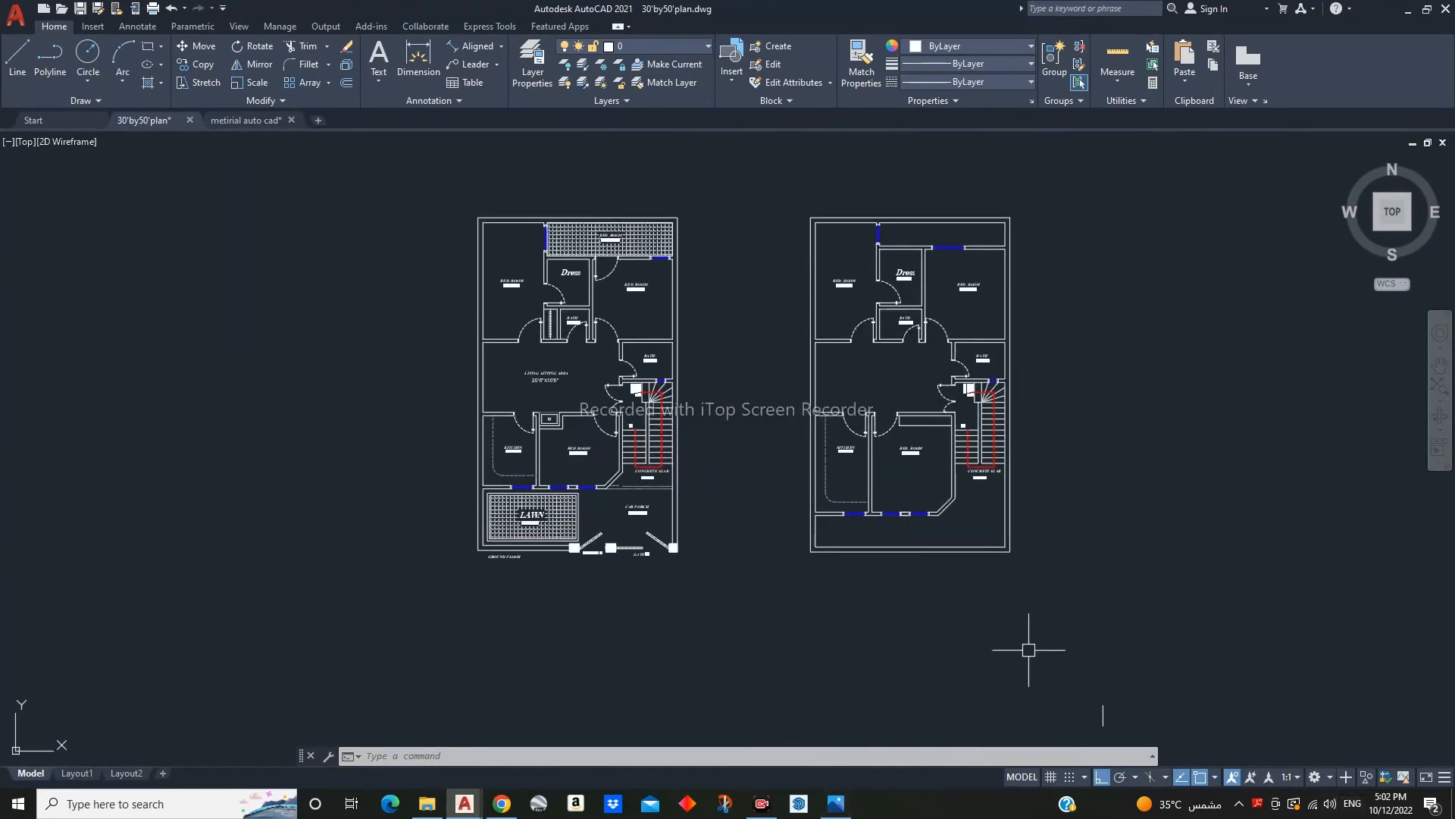
scroll(568, 385, "up", 6)
left_click(566, 385)
left_click(438, 321)
middle_click_drag(436, 318, 455, 392)
type("co")
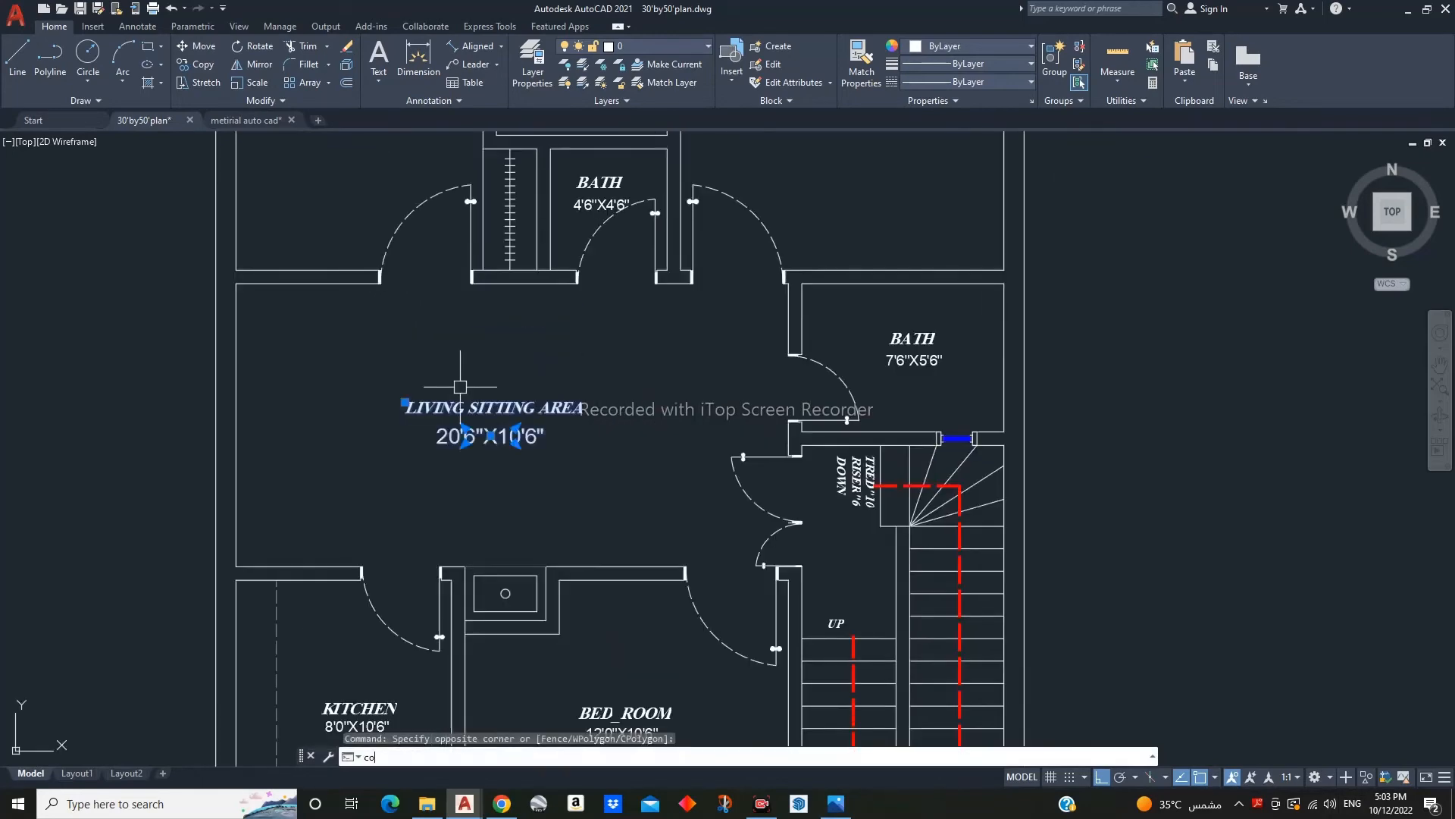
key("space")
scroll(541, 447, "down", 3)
left_click(542, 447)
scroll(729, 478, "up", 2)
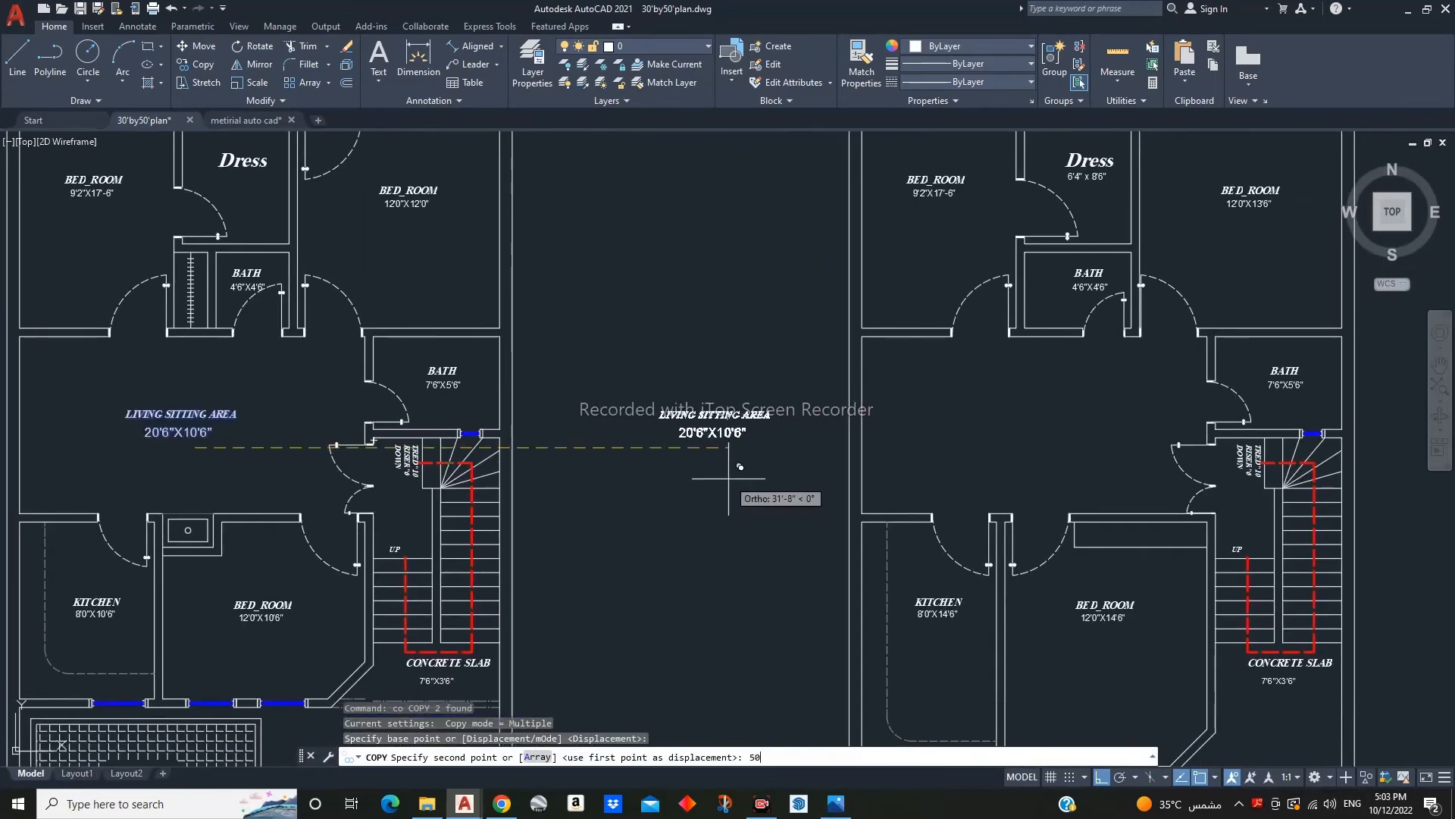
type("50")
key("Return")
key("Escape")
key("ctrl+z")
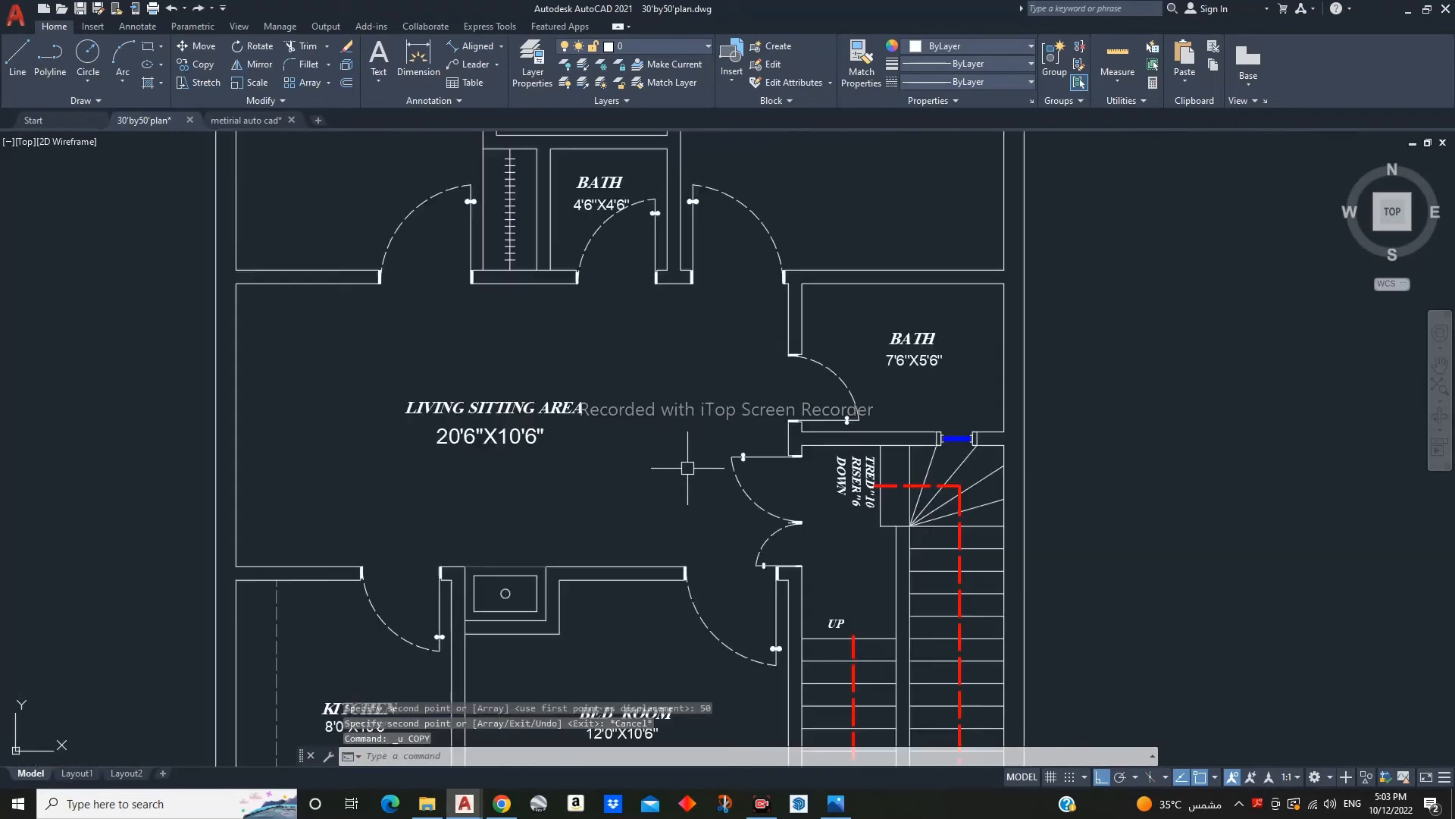
- Copy the living sitting area label and its size text 50' horizontally into the second plan
left_click(455, 455)
type("co")
key("Return")
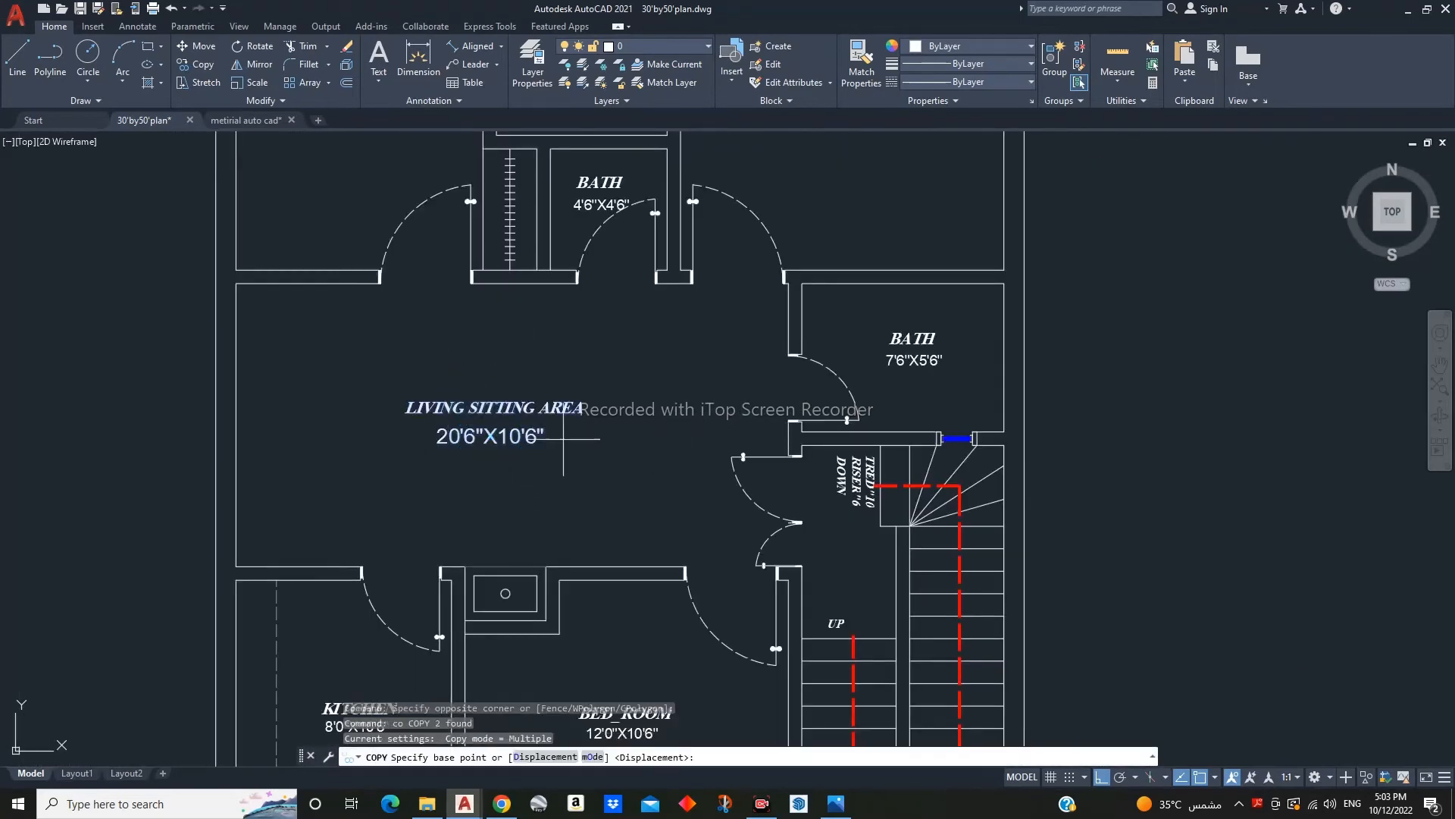
left_click(541, 484)
scroll(858, 504, "down", 2)
middle_click_drag(1199, 493, 762, 490)
type("50'")
key("Return")
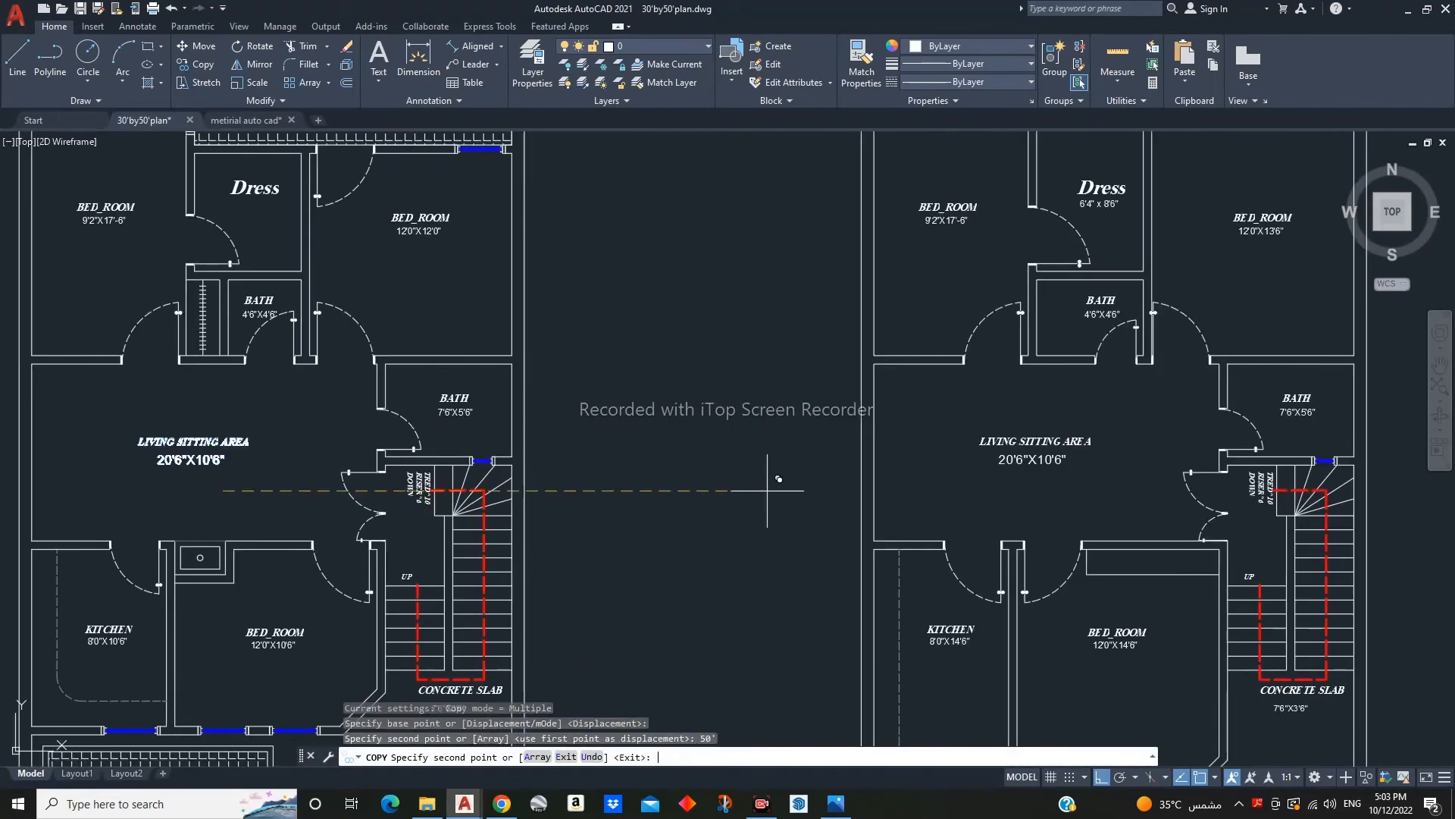
key("Escape")
- Add a vertical aligned dimension between the upper and lower walls of the second plan's living sitting area
middle_click_drag(926, 419, 789, 375)
left_click(476, 46)
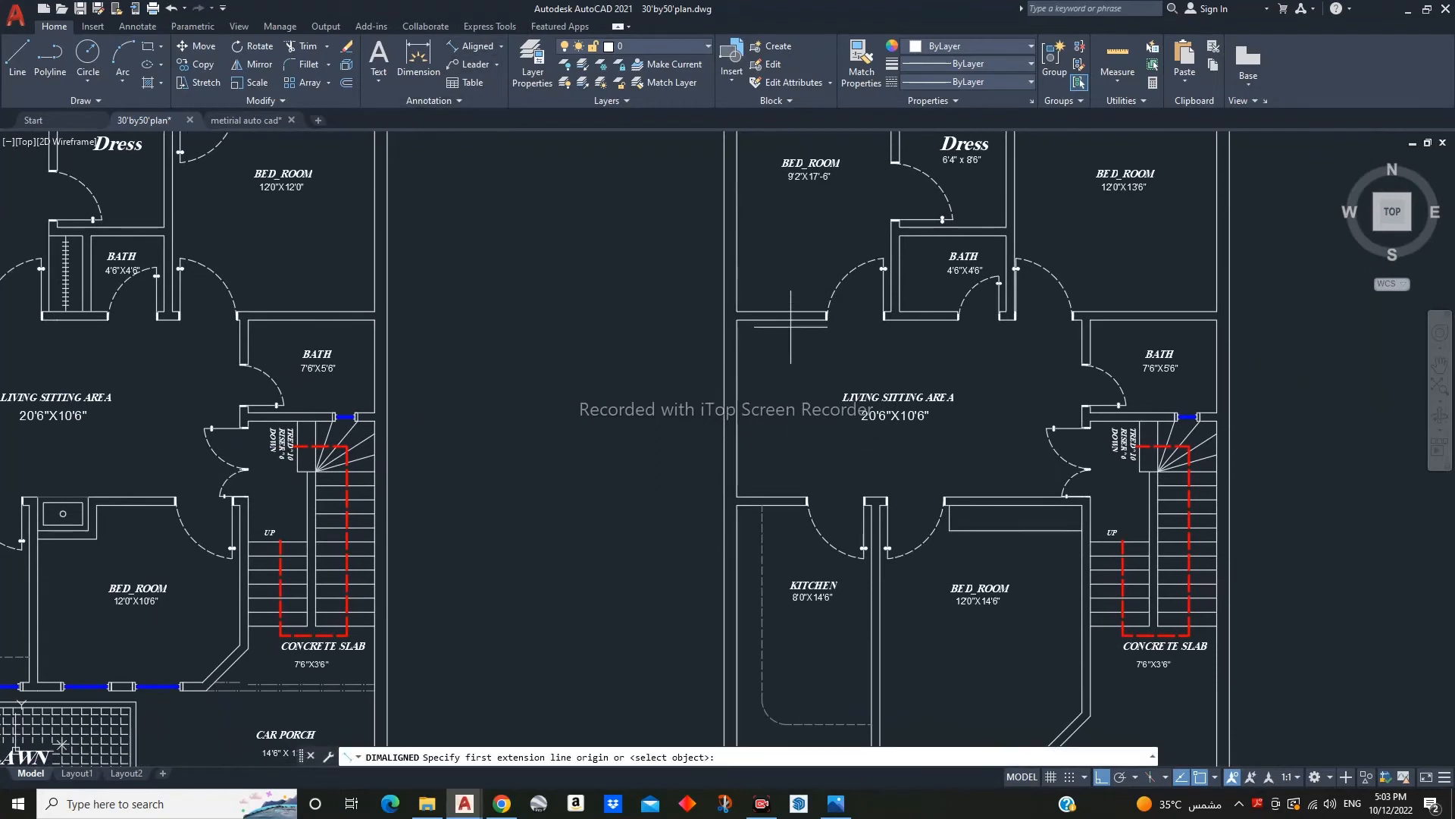
left_click(771, 498)
left_click(773, 409)
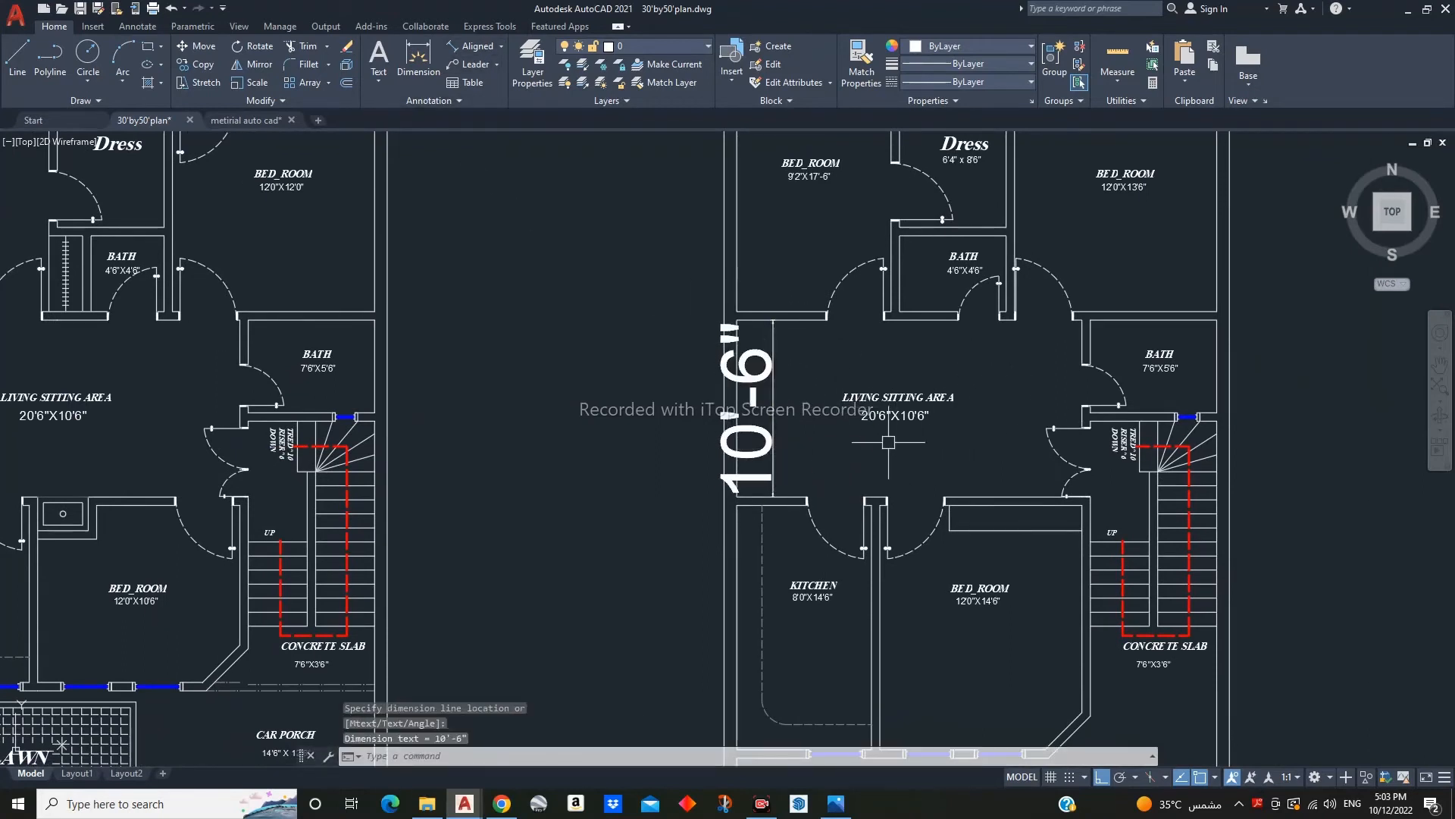
- Measure the second plan's living sitting area horizontally between its side walls
scroll(983, 414, "up", 2)
key("Return")
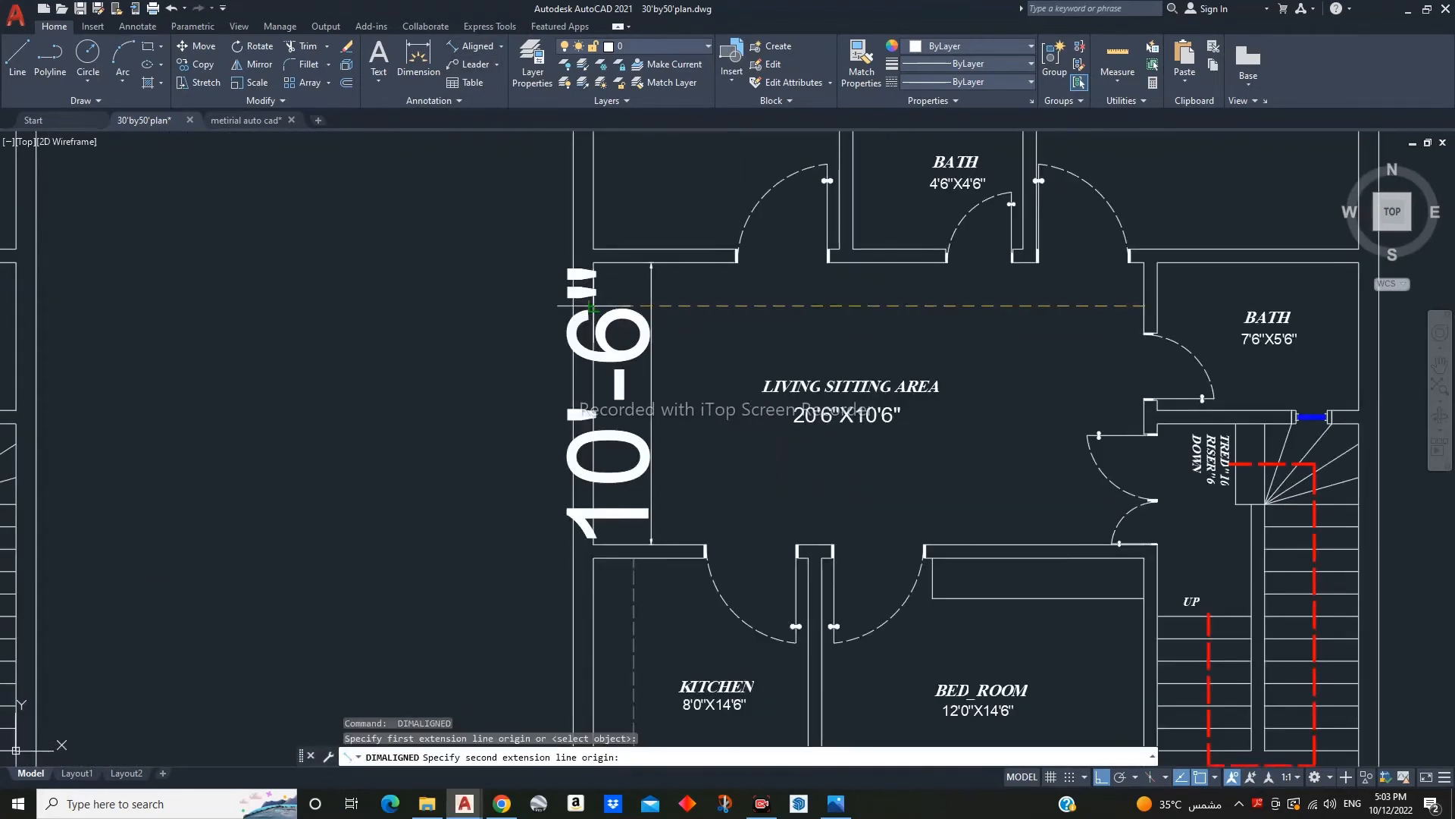
left_click(592, 306)
key("Escape")
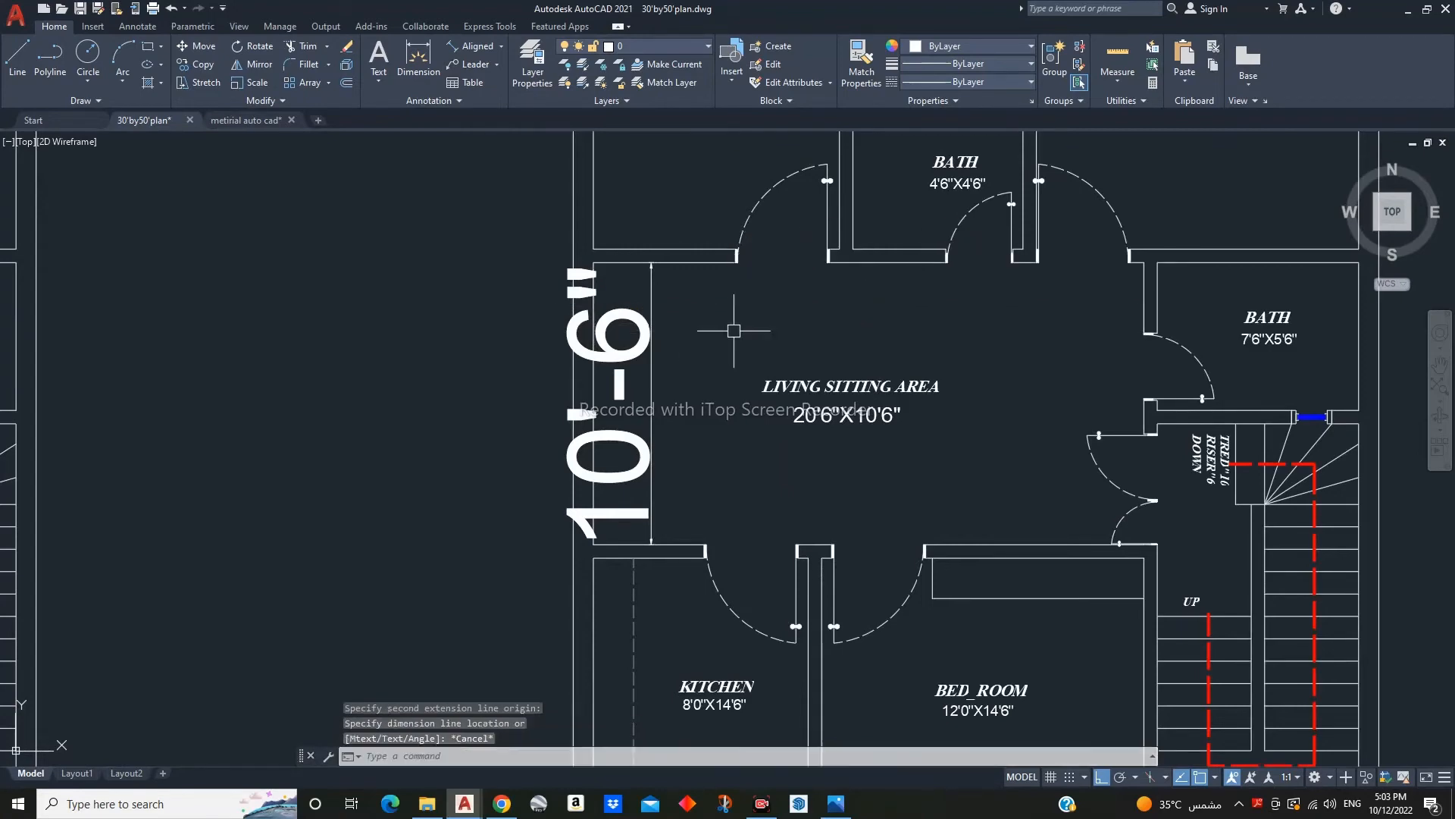
- Erase the vertical dimension from the second plan's living sitting area
left_click(652, 354)
type("e")
key("Return")
key("Escape")
scroll(706, 382, "down", 6)
key("Escape")
key("Escape")
- Draw a horizontal line from the lower outer corner of the second plan's angled bedroom wall to the inner face of the right wall
mouse_move(713, 470)
middle_mouse_down()
mouse_move(733, 389)
mouse_move(785, 464)
middle_mouse_up()
scroll(711, 381, "up", 2)
mouse_move(711, 382)
middle_mouse_down()
mouse_move(667, 407)
mouse_move(788, 465)
middle_mouse_up()
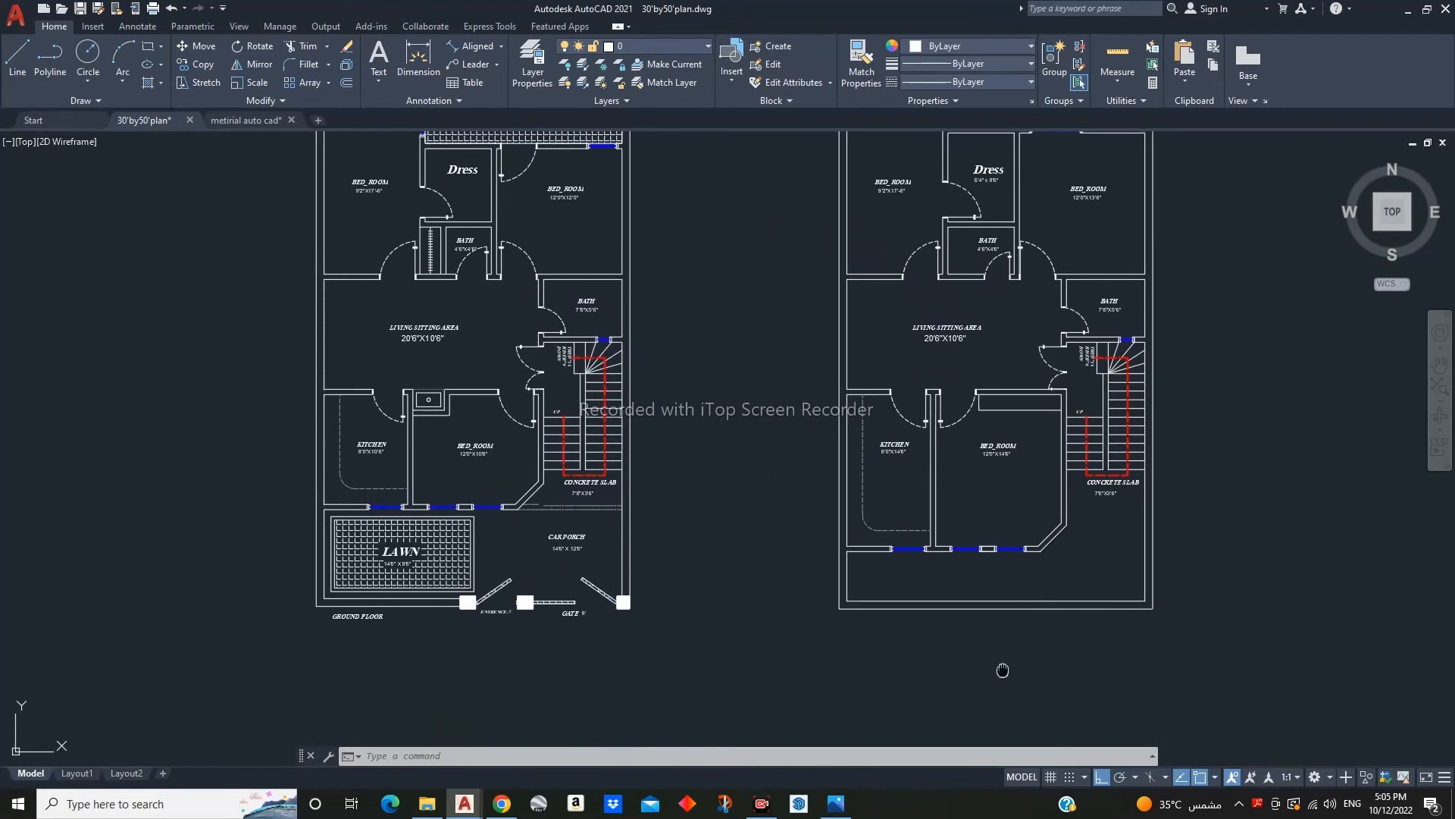
scroll(997, 698, "up", 5)
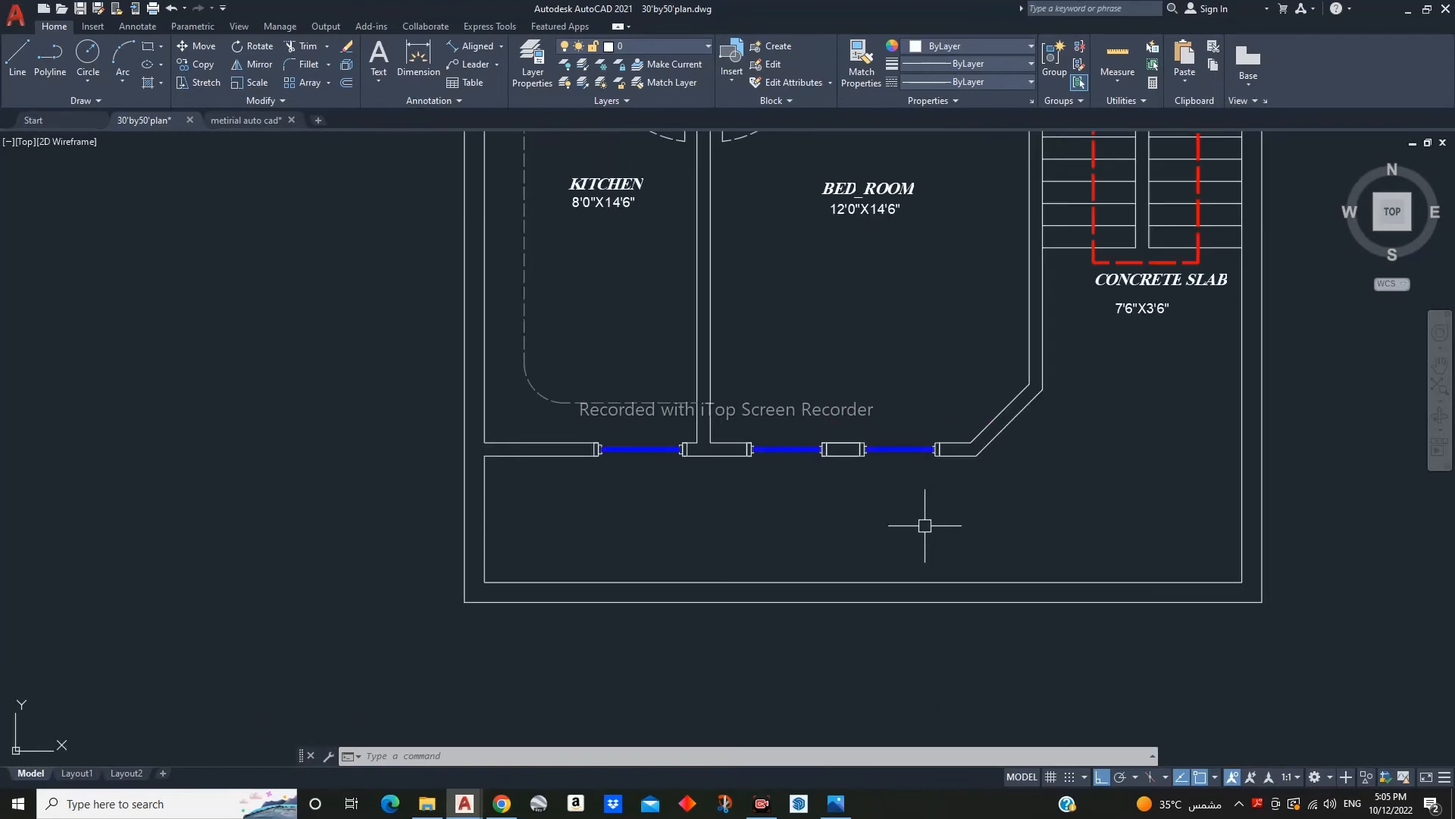
middle_click_drag(932, 520, 914, 580)
type("l")
key("Return")
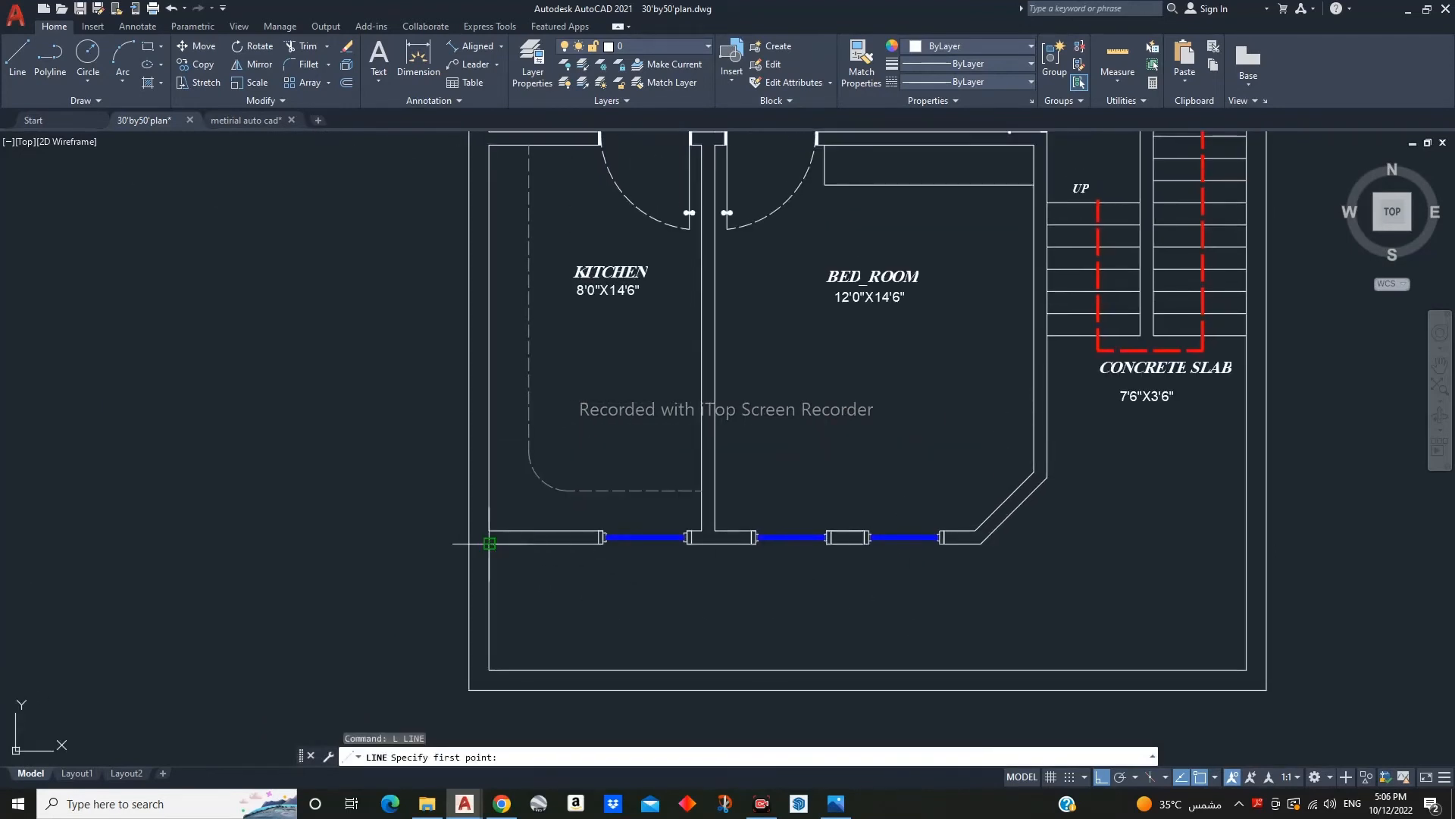
key("Escape")
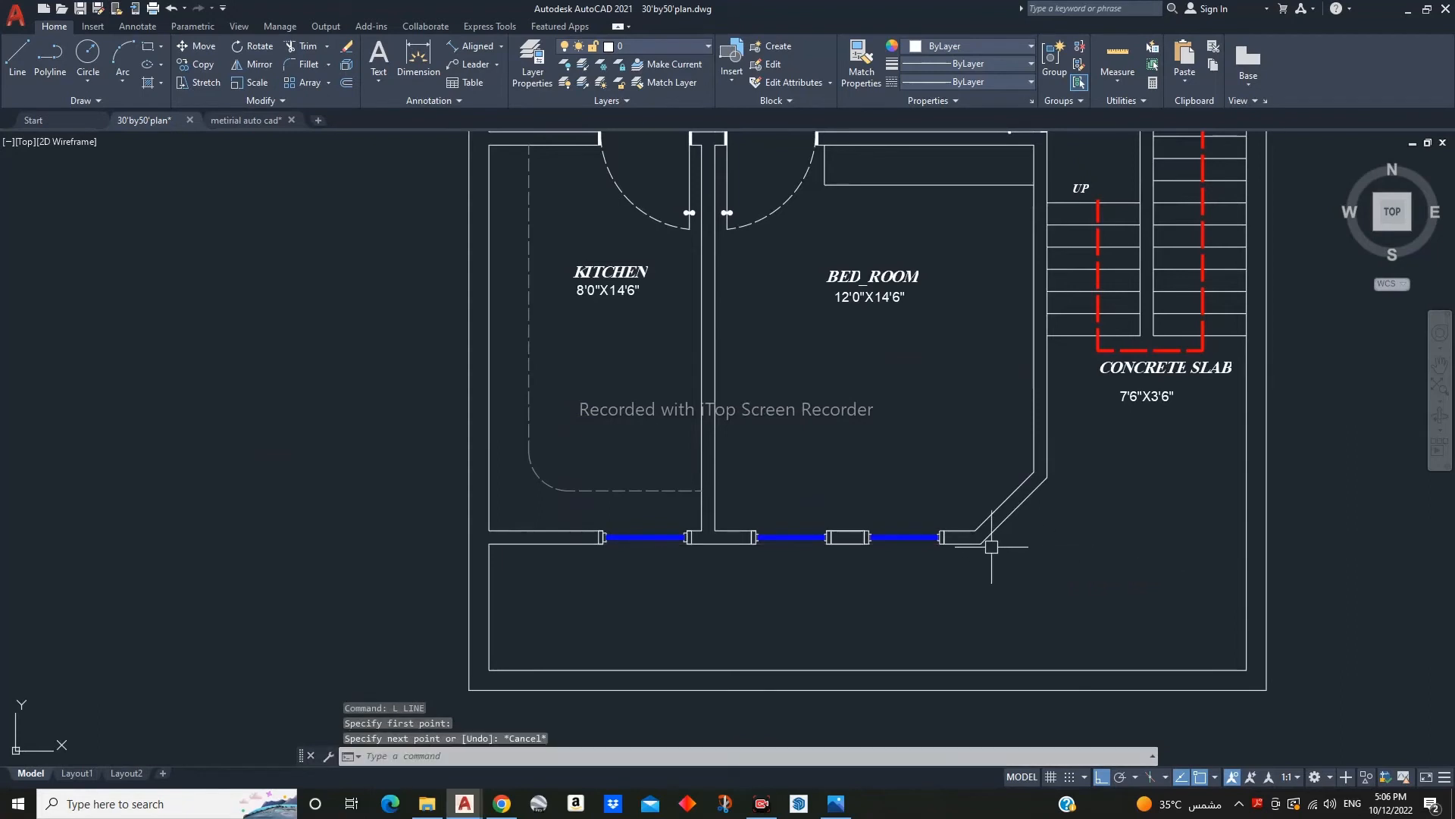
key("Return")
left_click(1245, 546)
key("Escape")
- Move the new horizontal line 1' down
left_click(1140, 520)
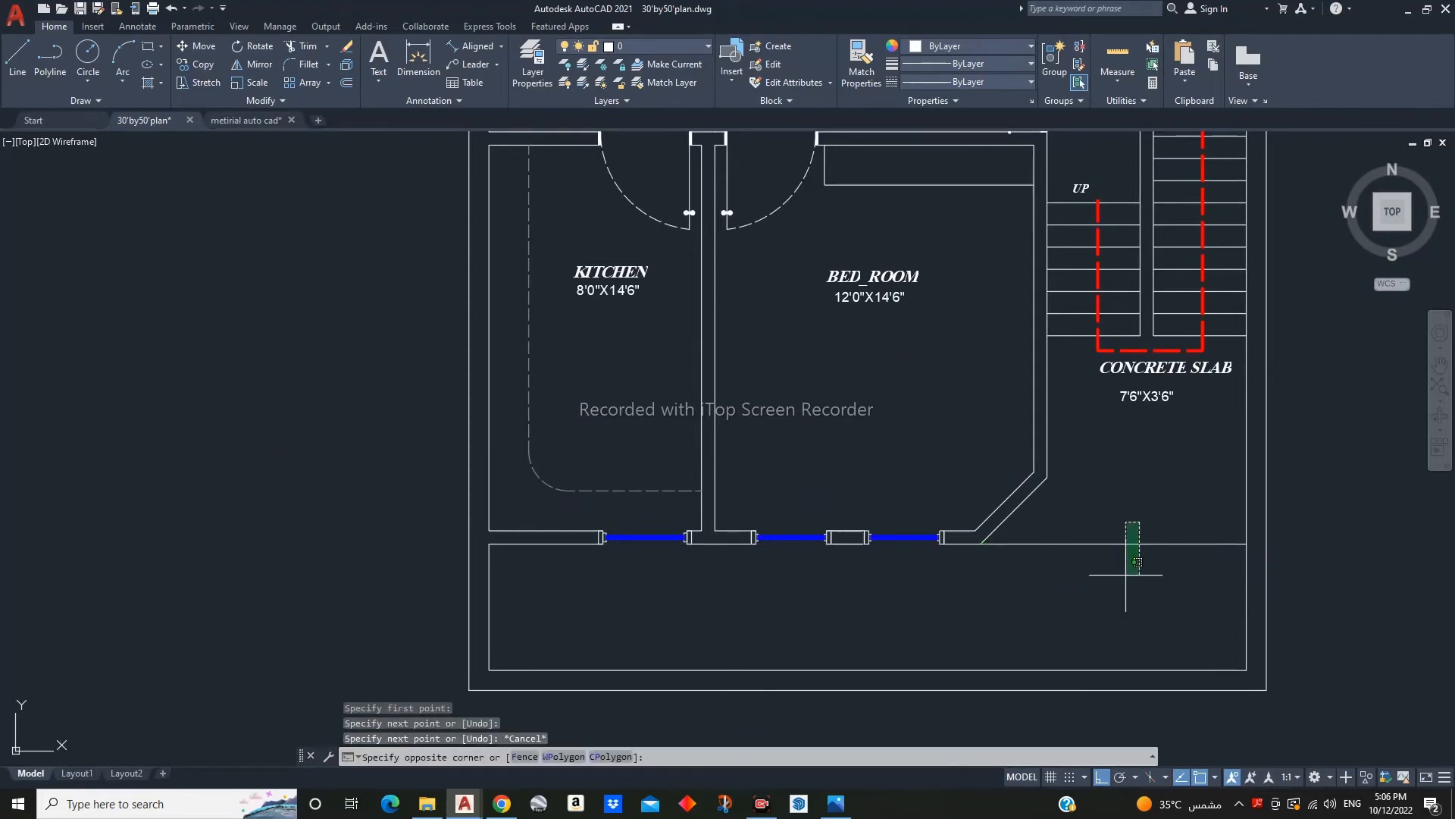
left_click(1114, 584)
type("m")
key("Return")
left_click(1123, 613)
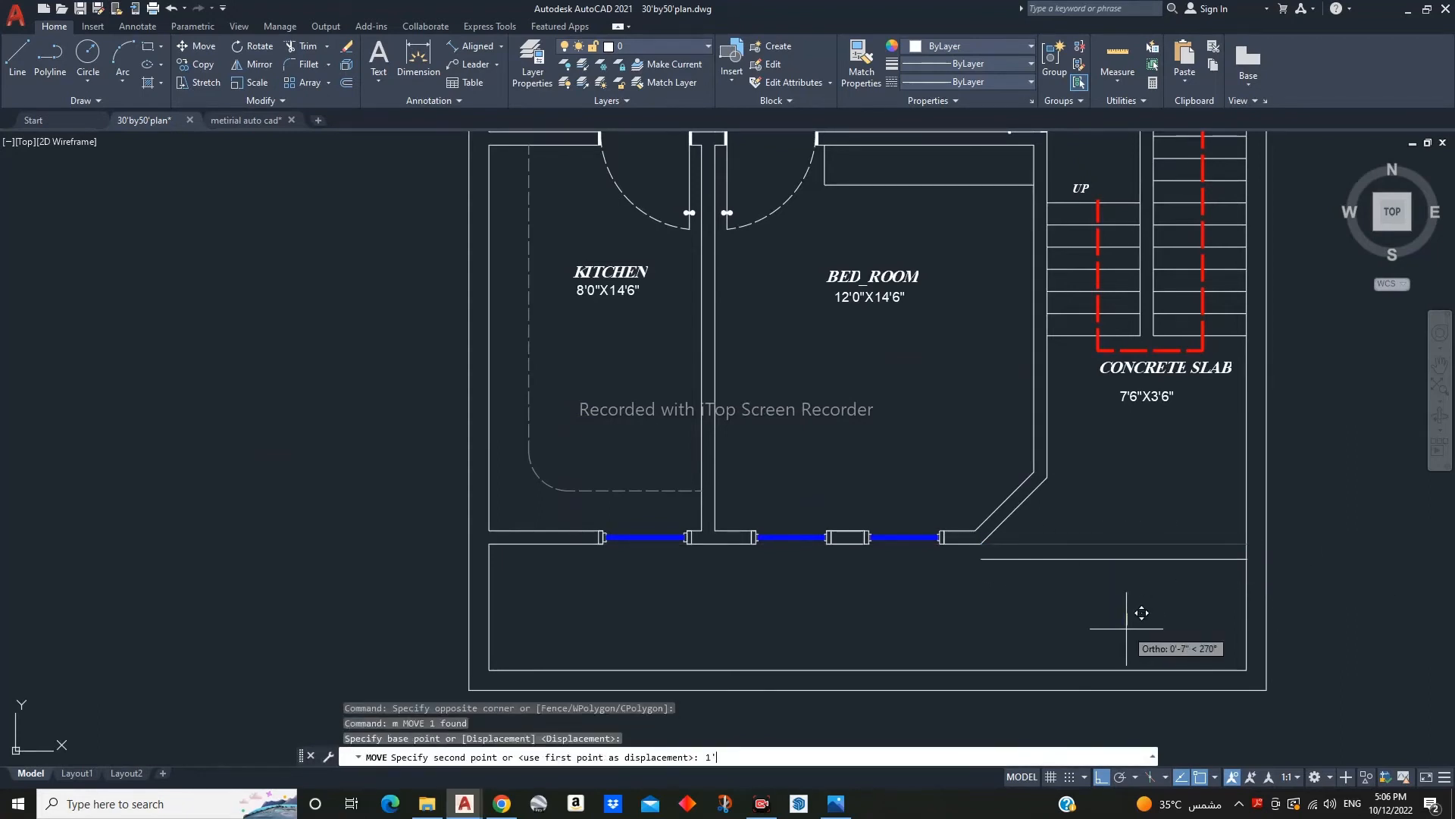
key("Return")
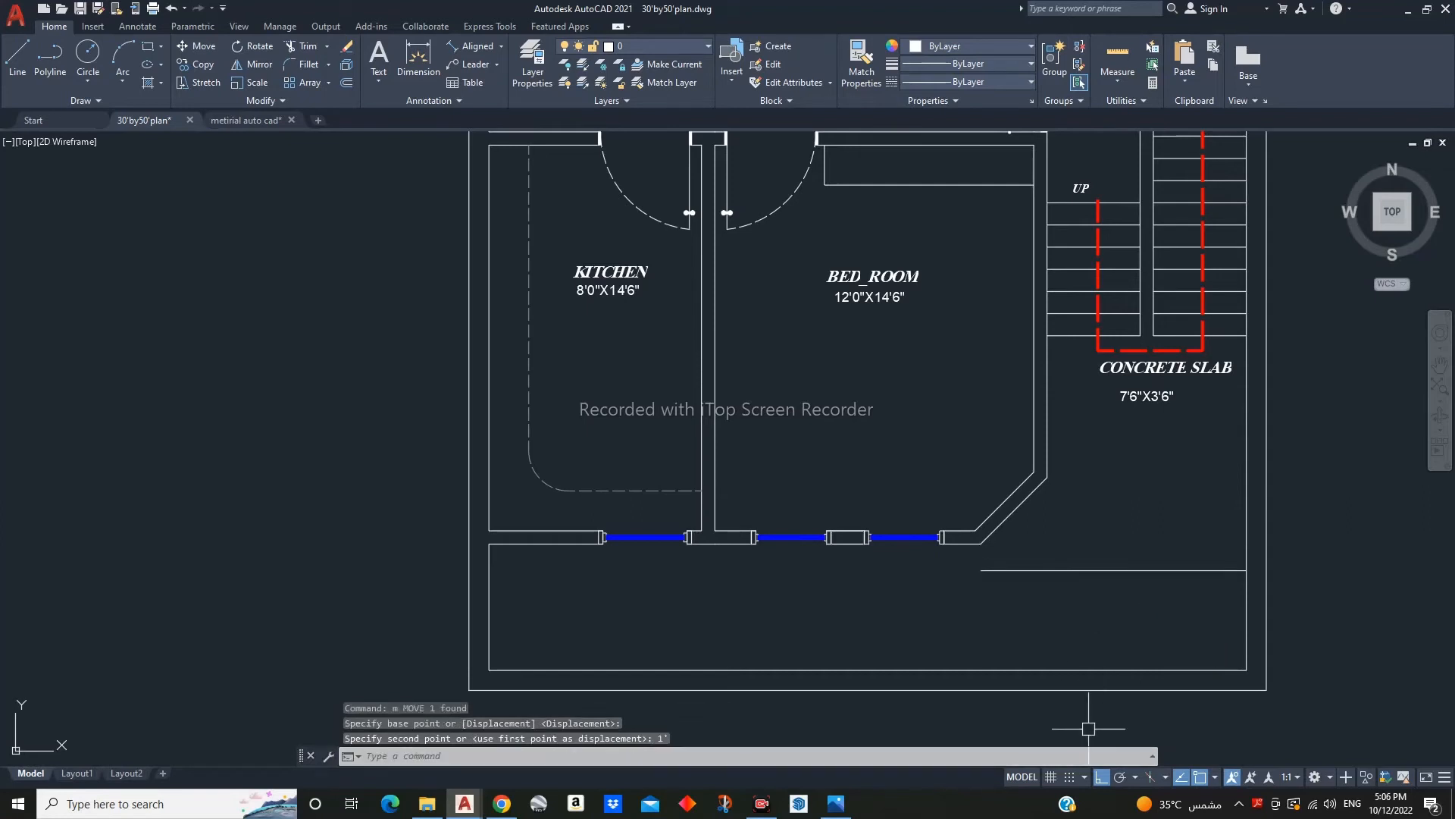
scroll(1088, 729, "up", 2)
type("l")
key("Return")
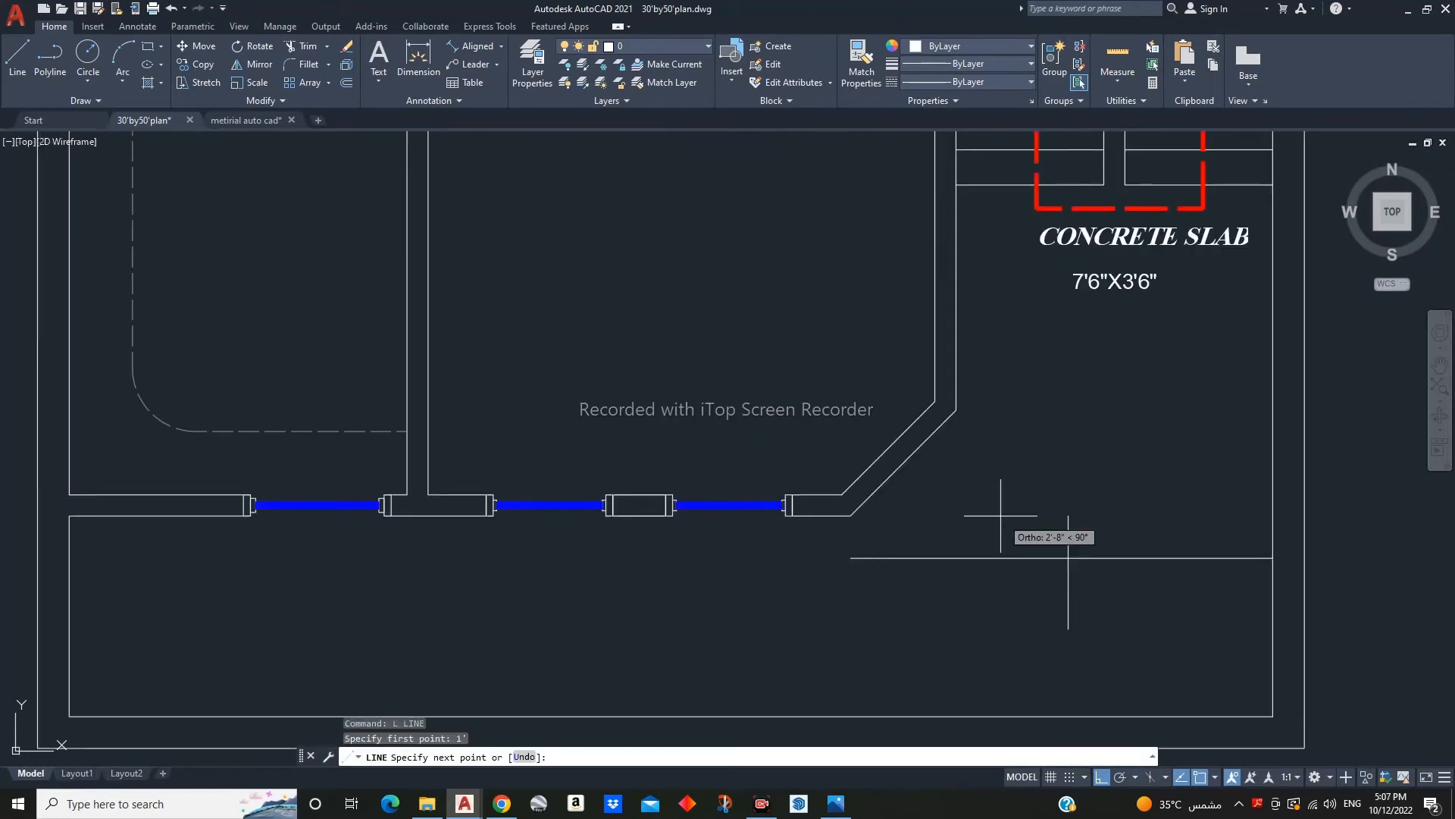
key("Escape")
- Offset the horizontal line upward by 12 so a parallel line runs from the bedroom corner to the right wall
type("o")
key("Return")
type("12")
key("Return")
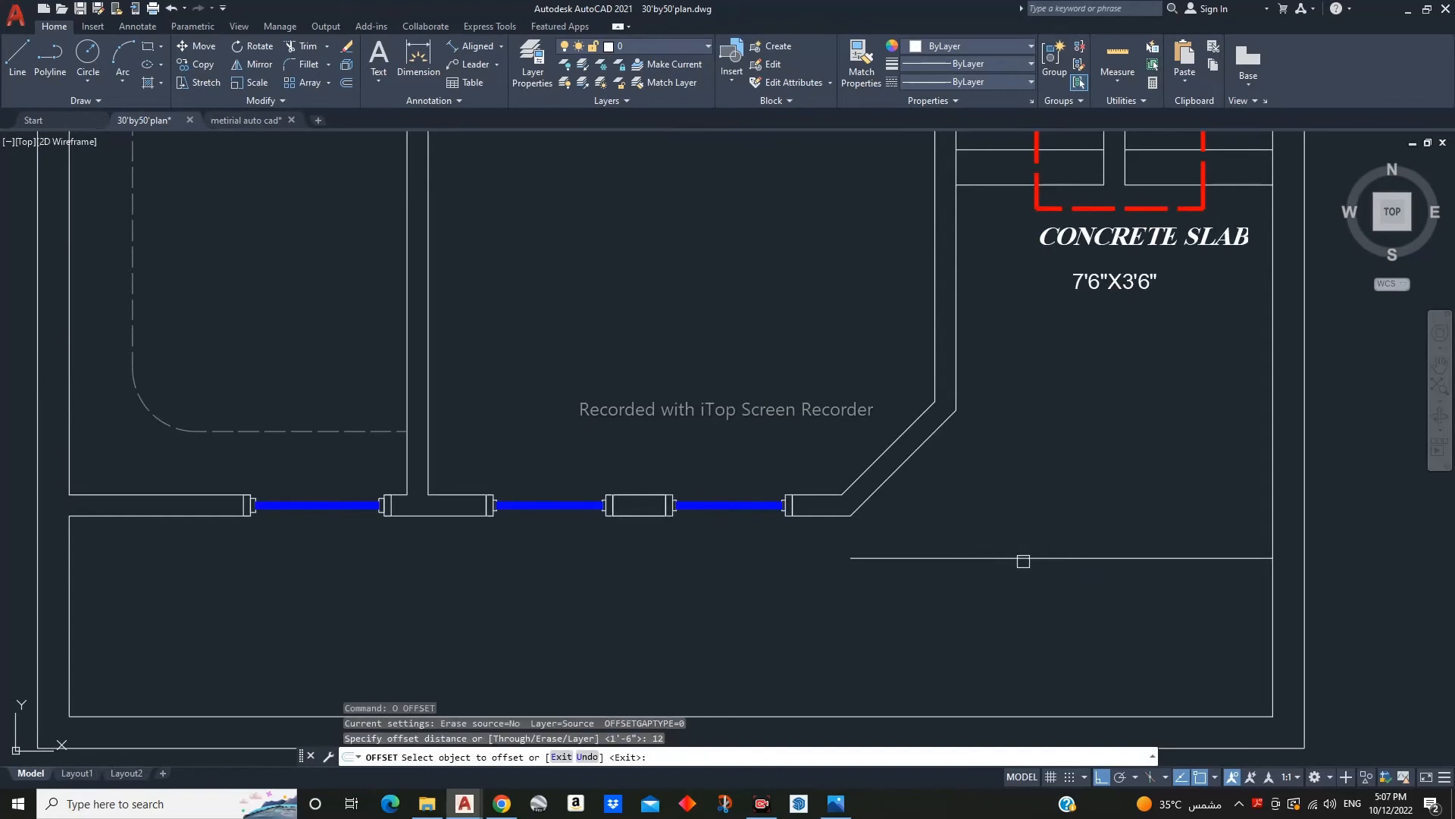
key("Escape")
middle_click_drag(1034, 507, 1115, 543)
left_click_drag(1137, 541, 1056, 638)
middle_click_drag(1062, 660, 1287, 560)
key("Escape")
- Draw a vertical line down from the bedroom face of the kitchen partition, past the lower horizontal line's level
type("l")
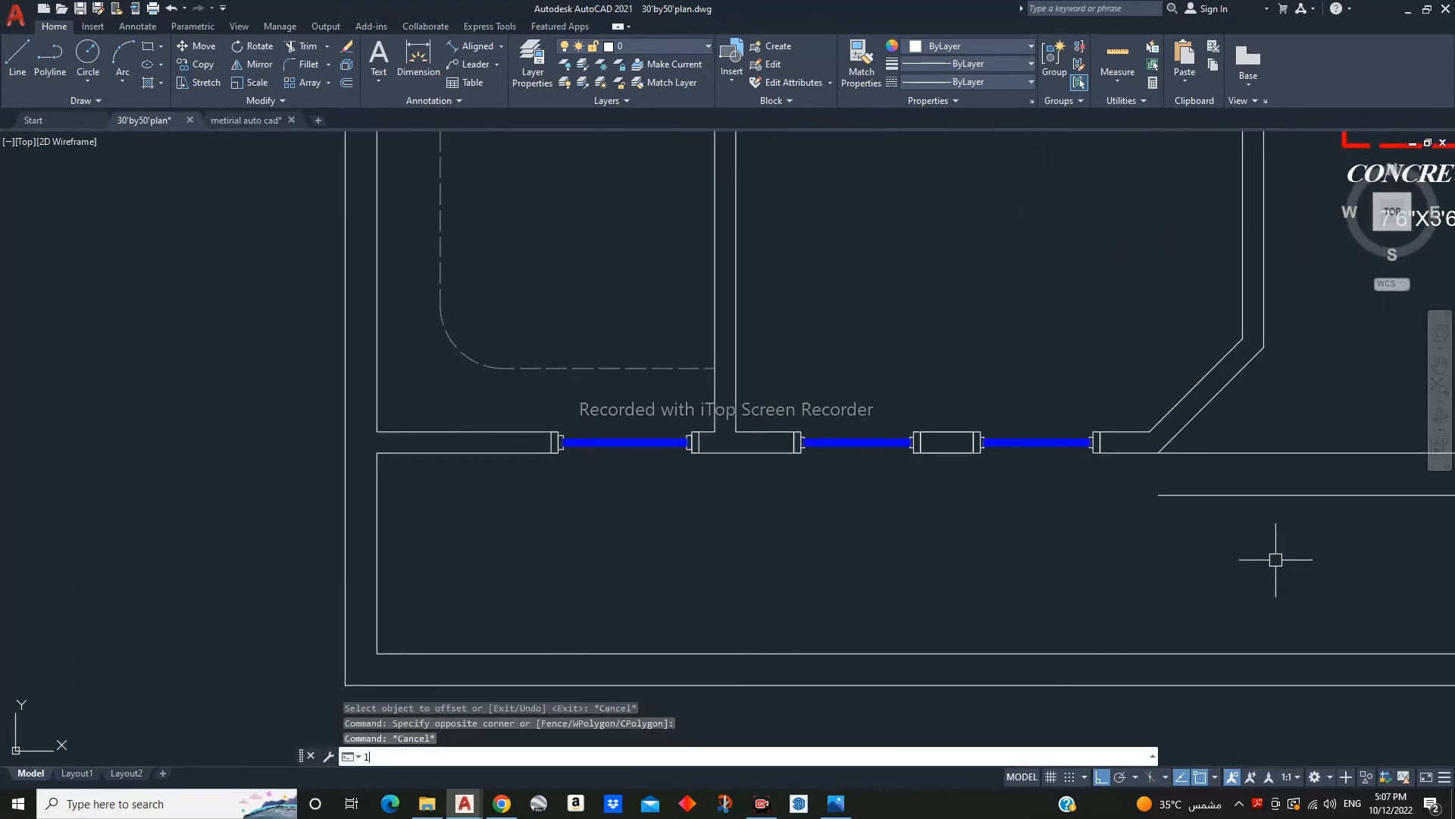
key("Return")
left_click(736, 537)
key("Escape")
middle_click_drag(820, 559, 819, 563)
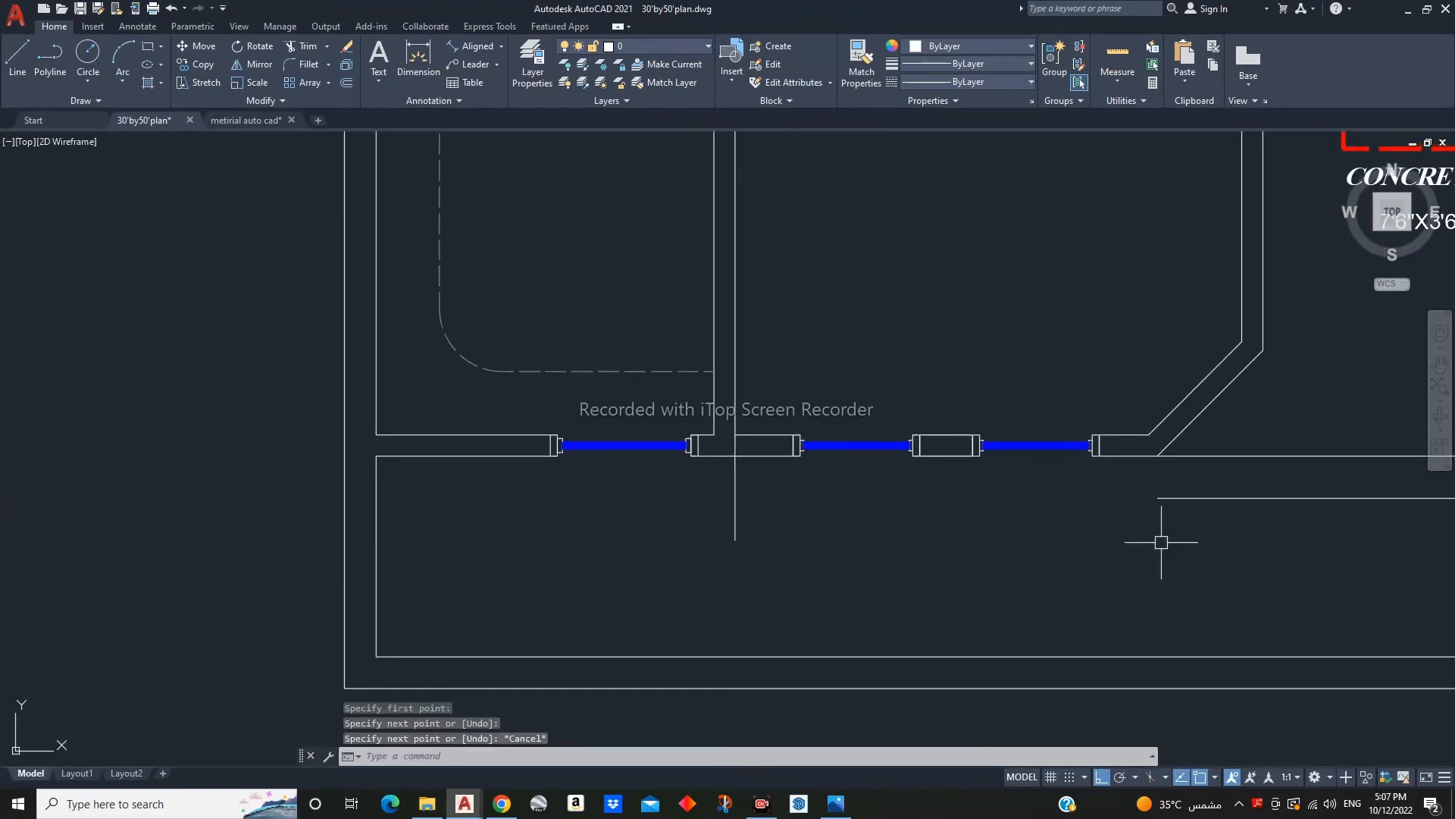
- Extend the lower horizontal line to the vertical line and fillet the two into a sharp corner
left_click(729, 535)
type("ex")
key("Return")
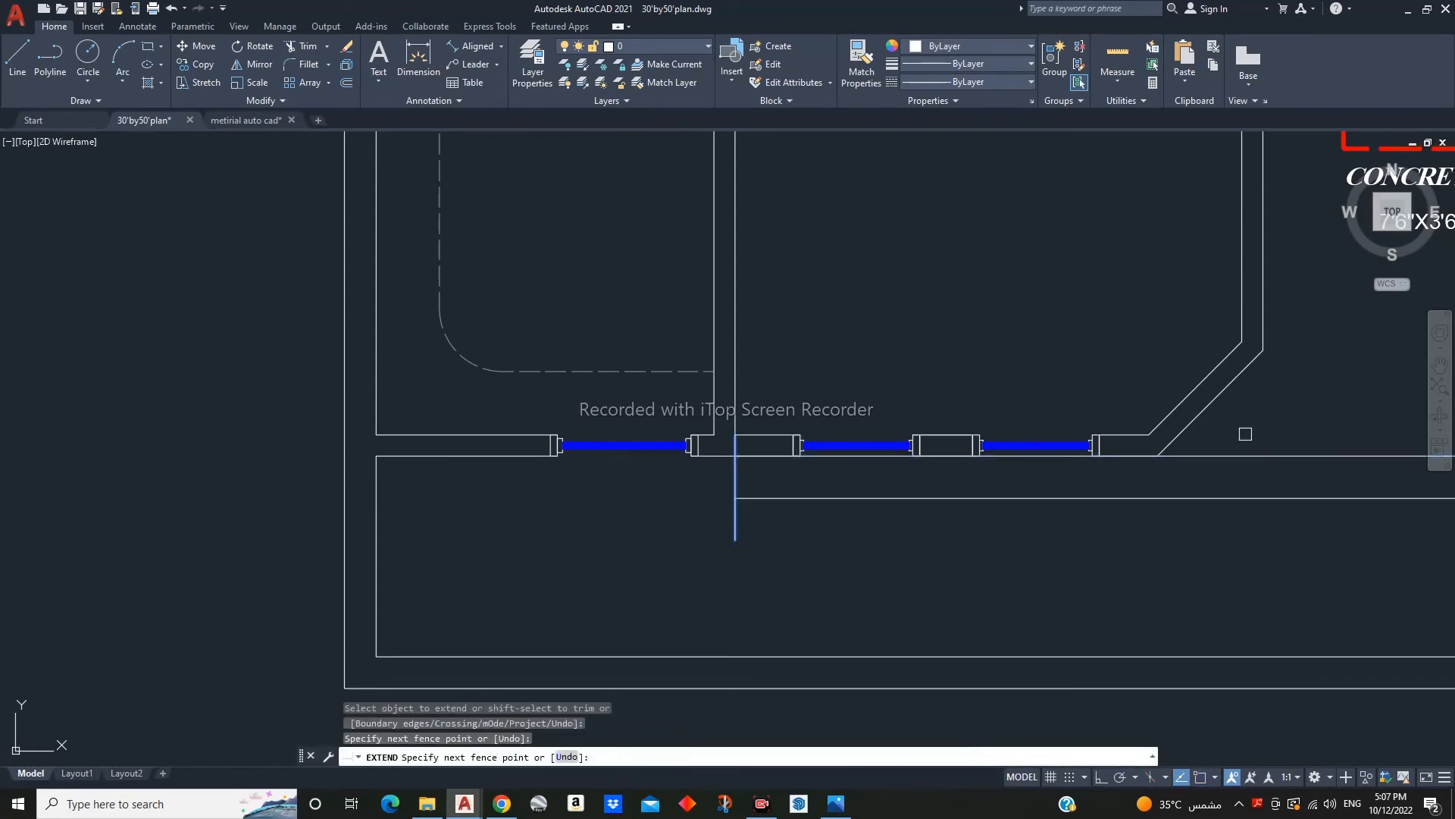
key("Escape")
middle_click_drag(899, 572, 867, 585)
type("f")
key("Return")
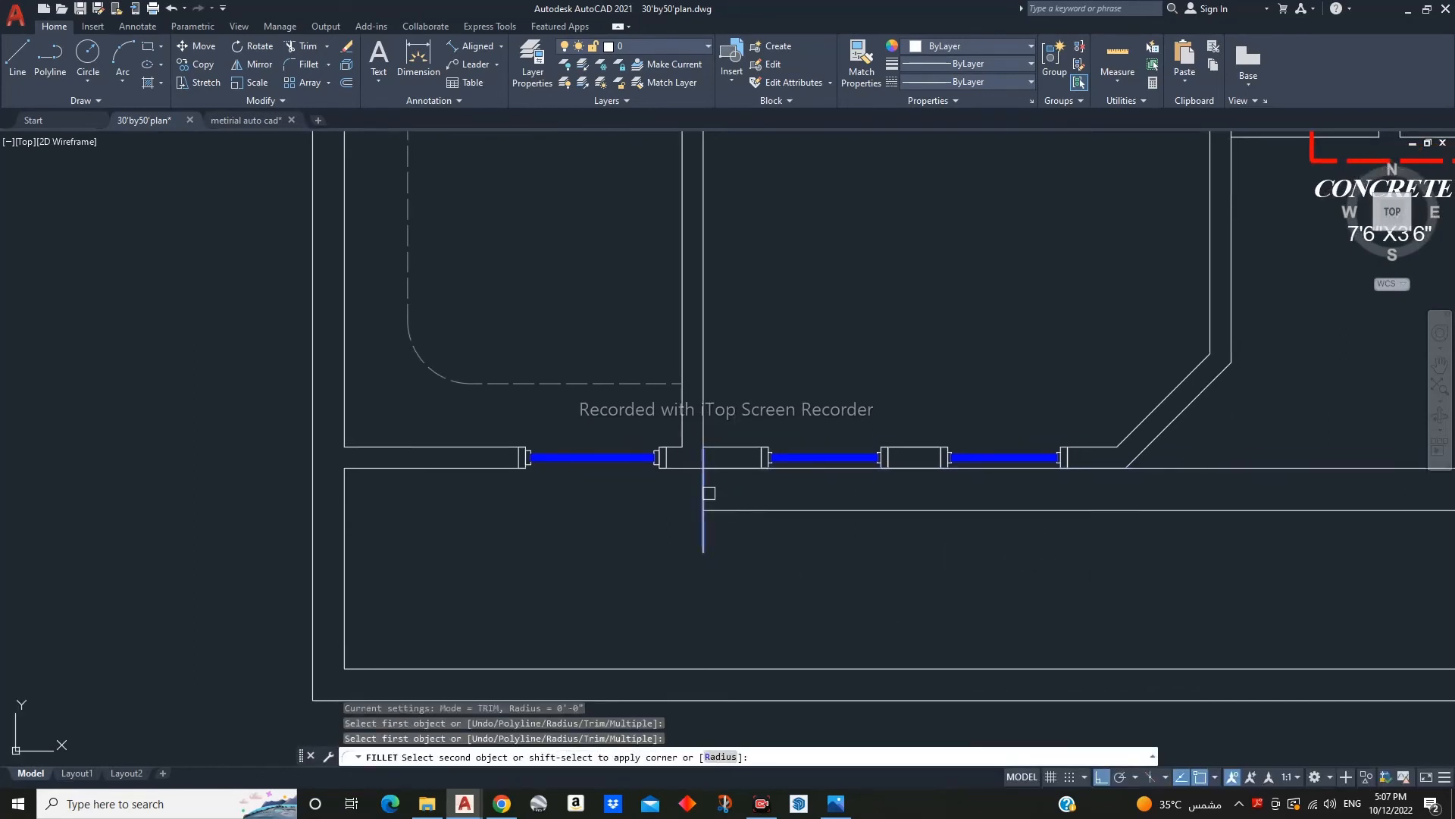
key("Escape")
- Hatch the narrow strip below the bedroom windows and change its pattern to SOLID
scroll(841, 541, "down", 4)
type("h")
key("Return")
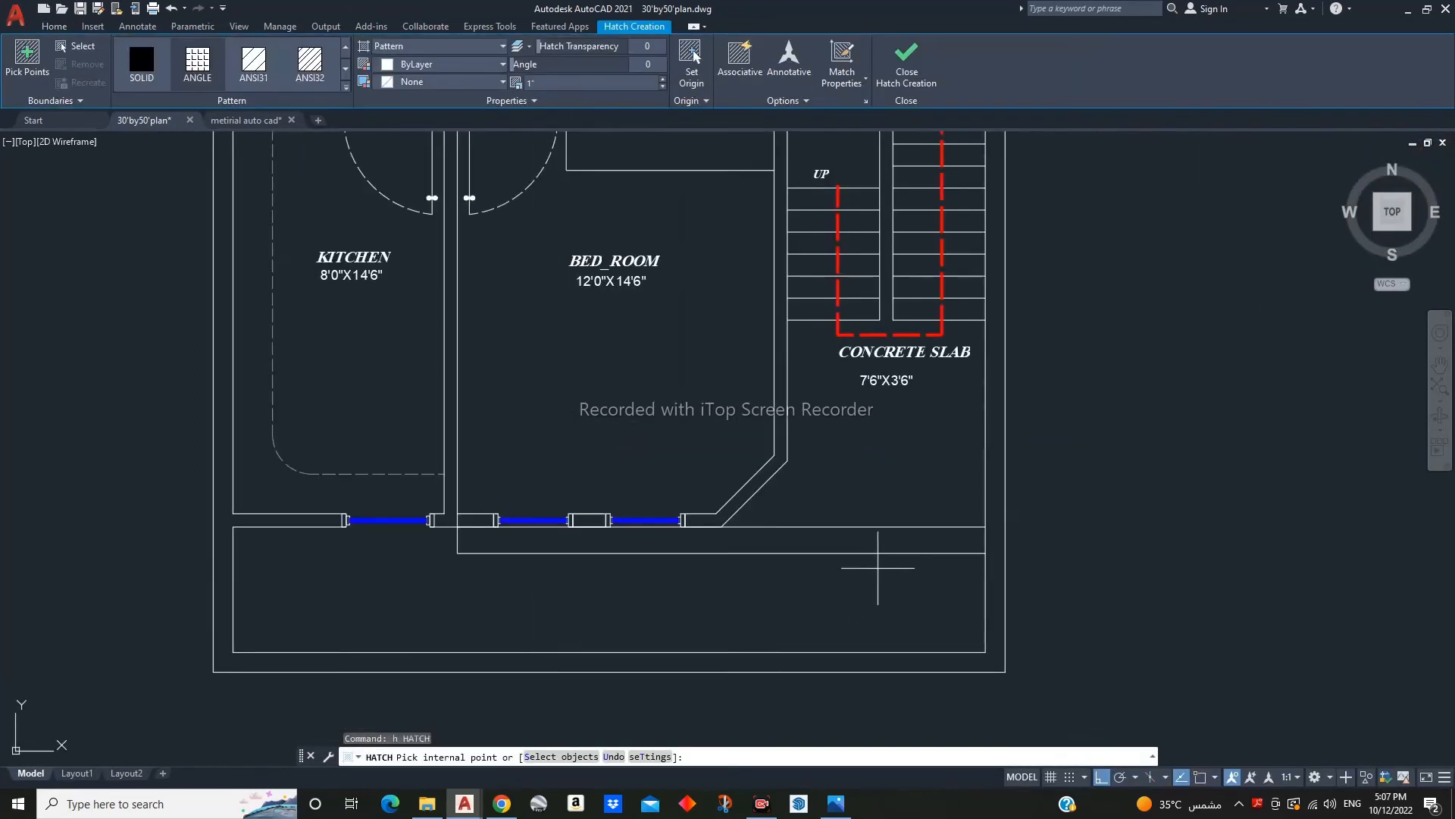
left_click(921, 546)
key("Return")
left_click(877, 543)
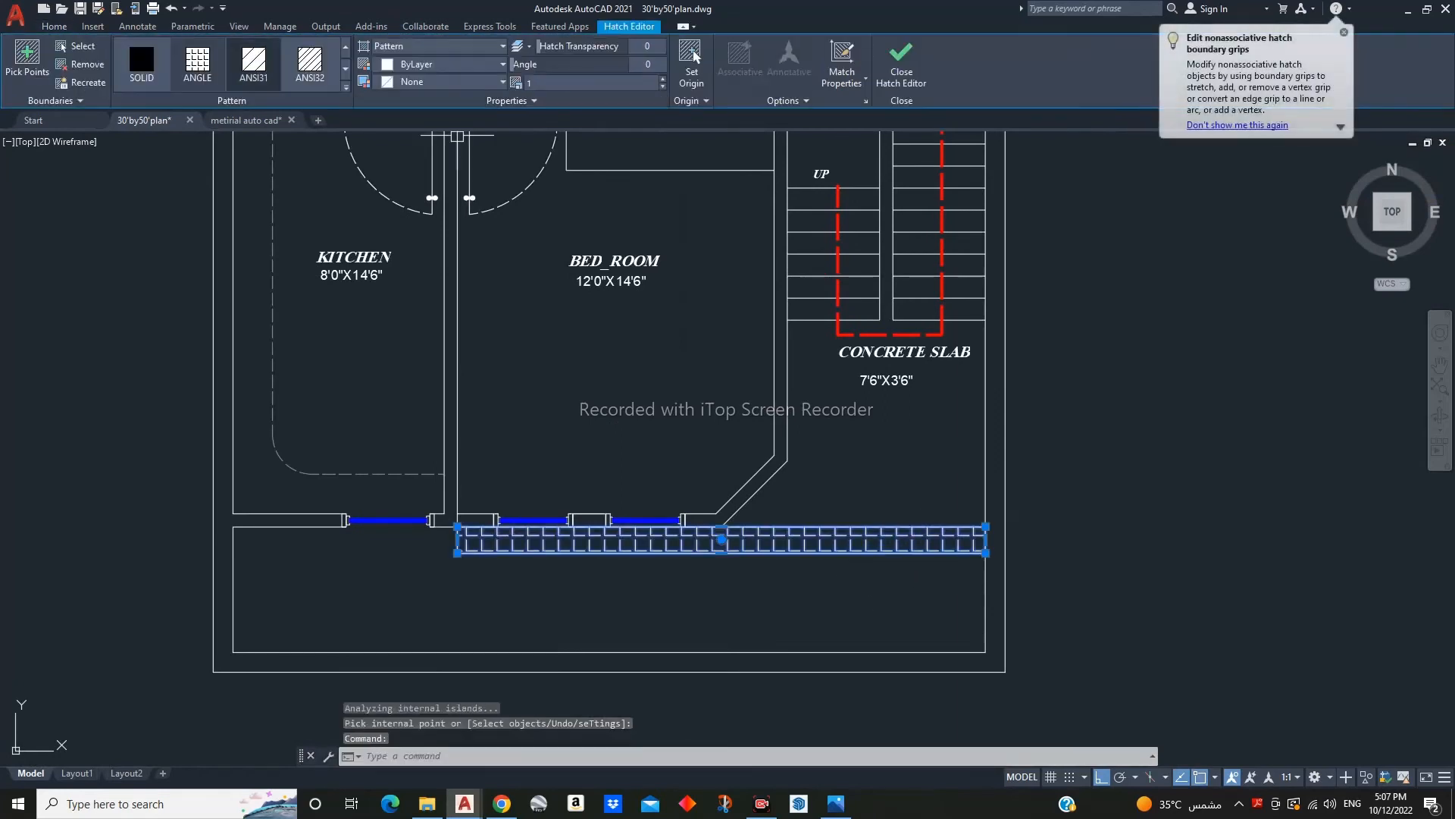
left_click(142, 62)
key("Escape")
- Stretch the solid hatch's right end to the outer wall's outer face and pull it back inward by 18
middle_click_drag(963, 553, 818, 545)
scroll(849, 538, "up", 4)
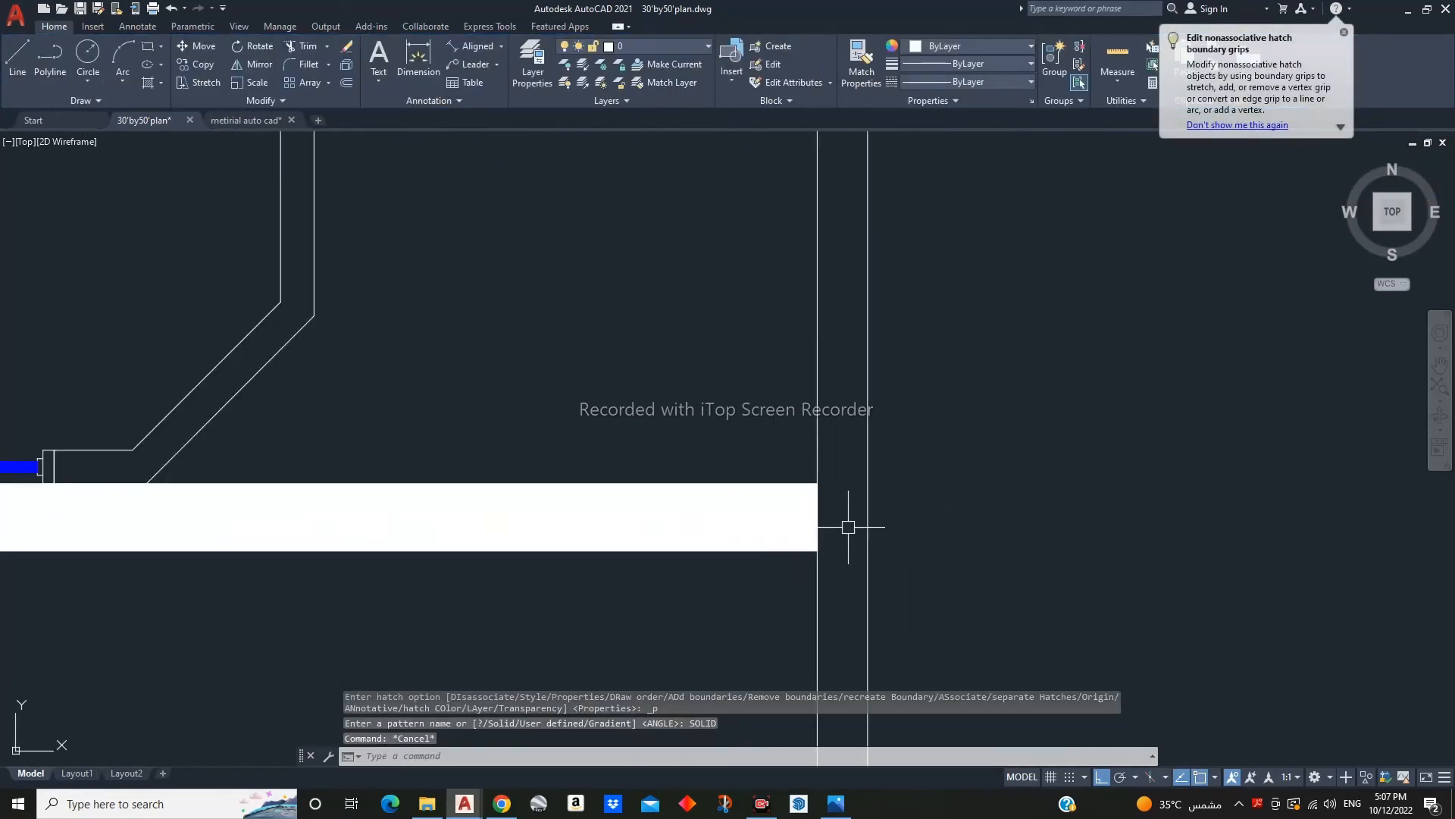
left_click(813, 498)
left_click(816, 516)
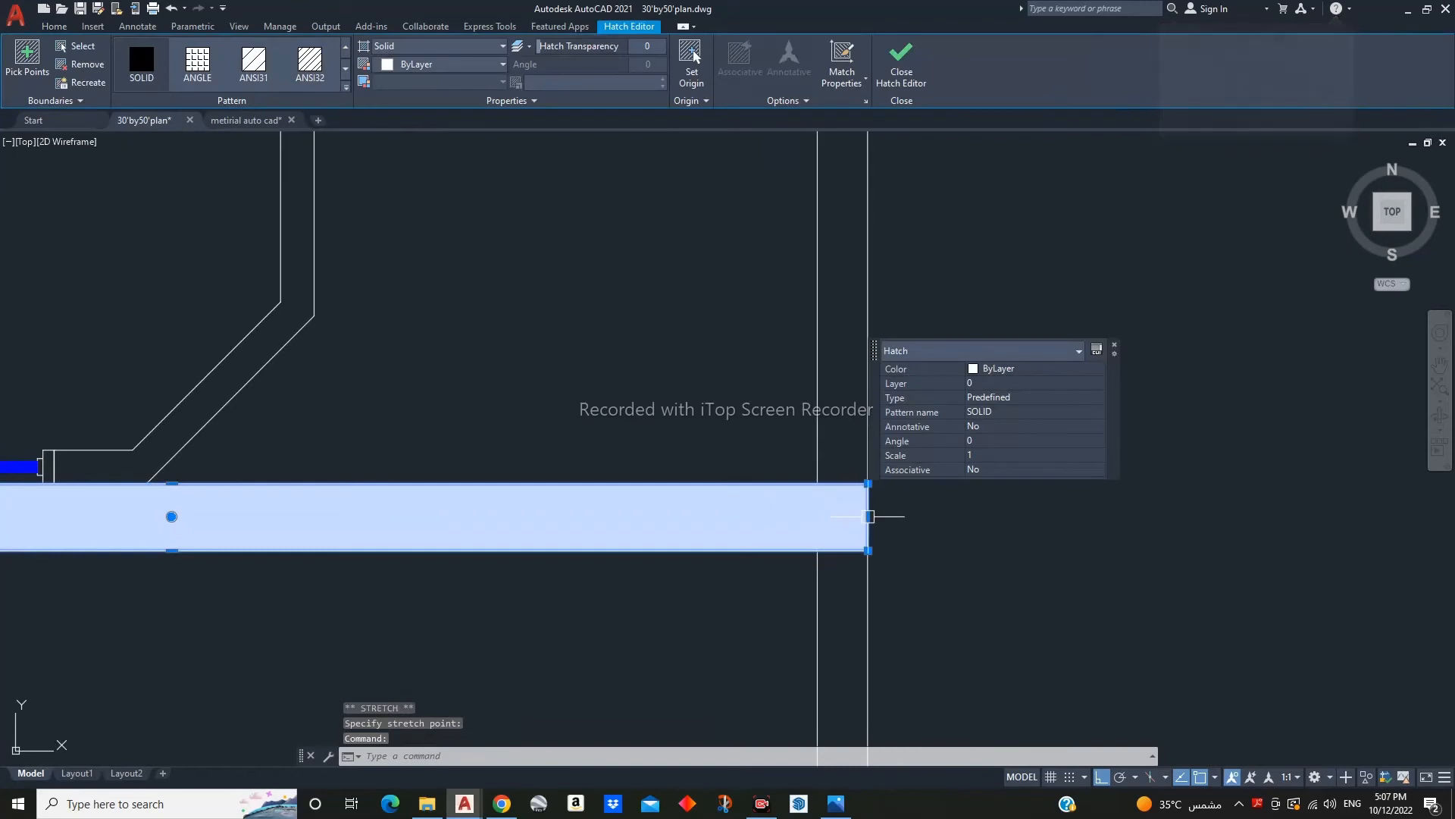
left_click(869, 516)
type("12")
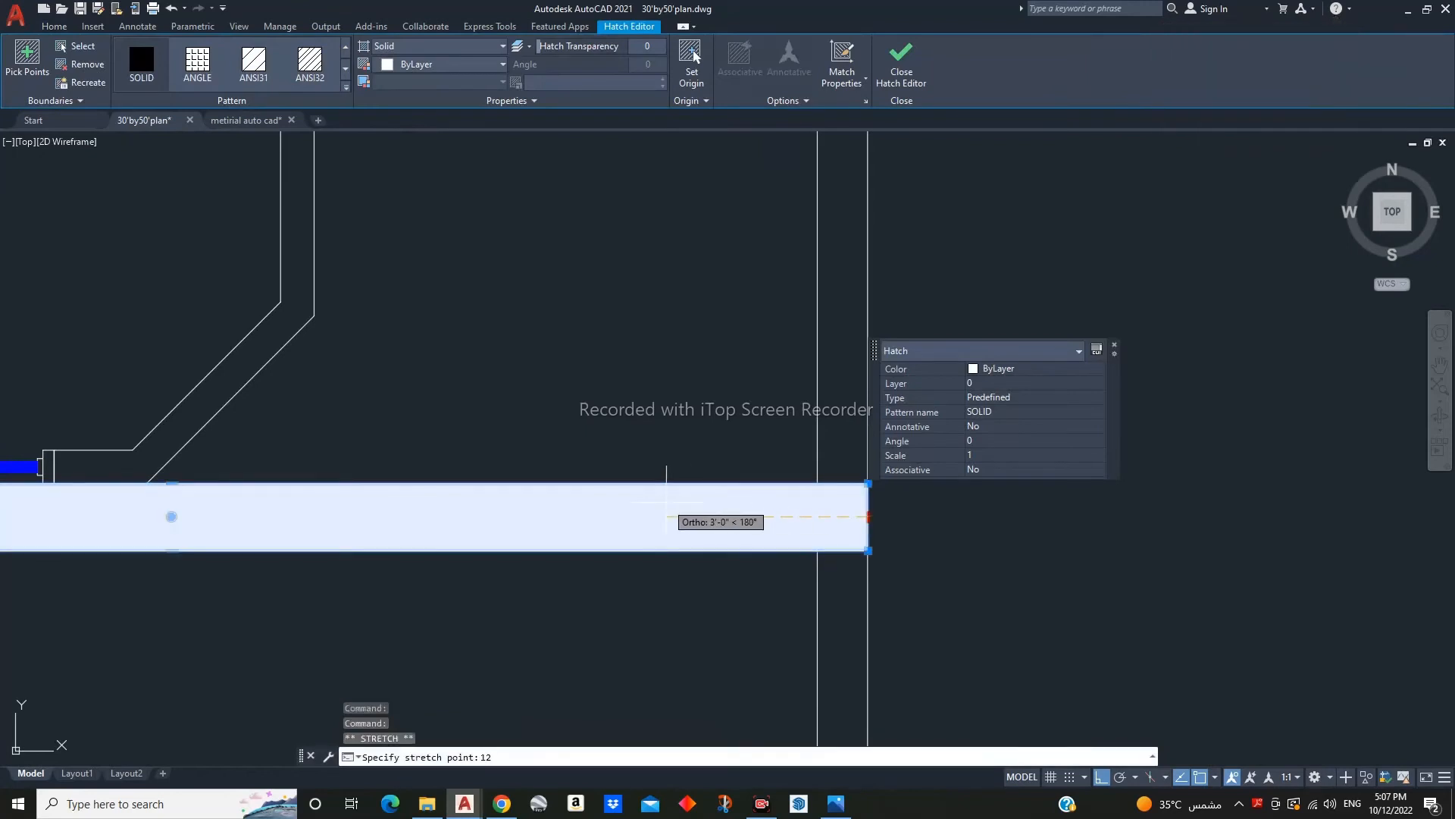
key("Return")
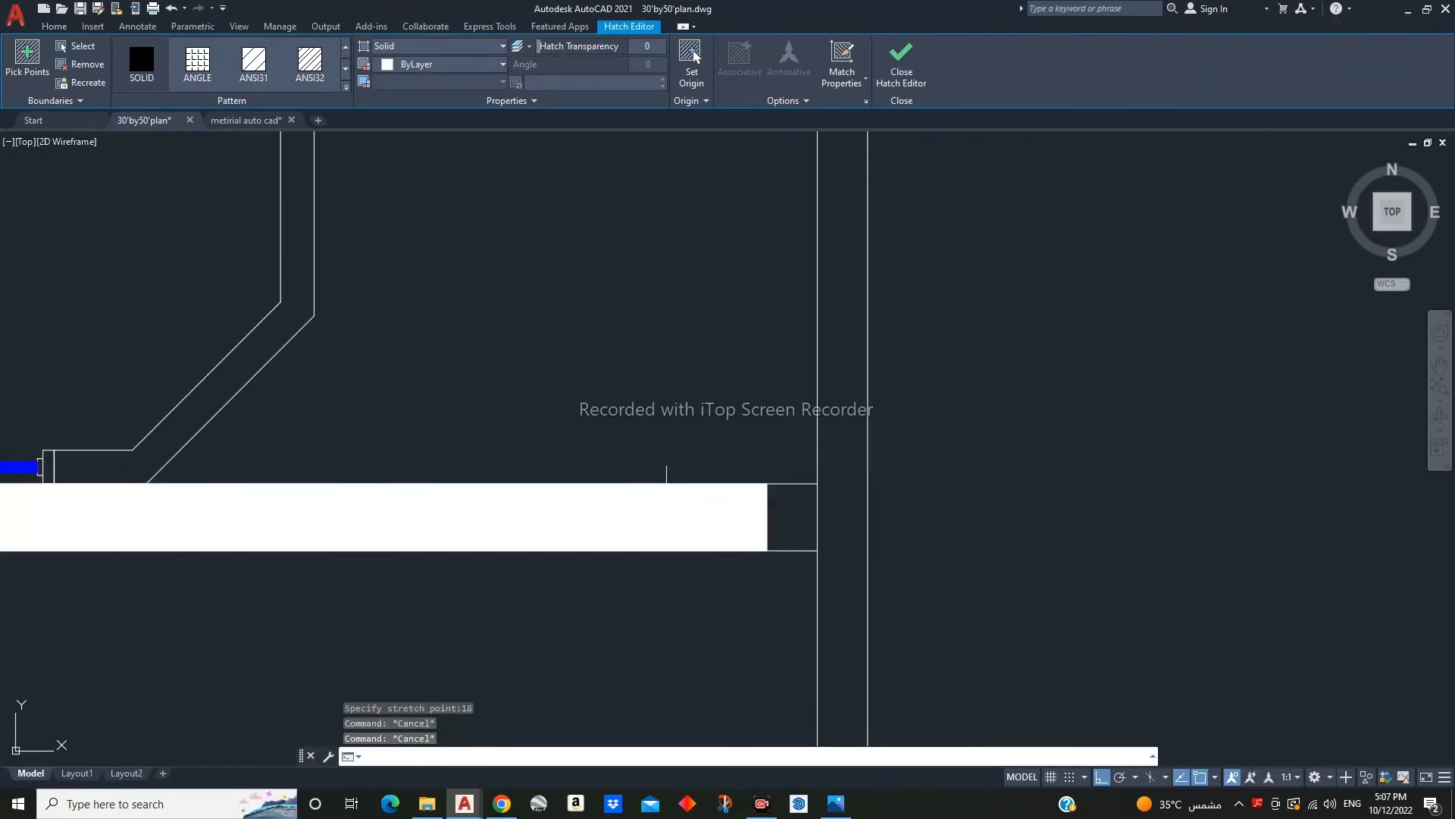
key("Escape")
key("Escape")
- Draw two short lines continuing the strip's upper and lower edges across the right wall to its outer face
type("l")
key("Return")
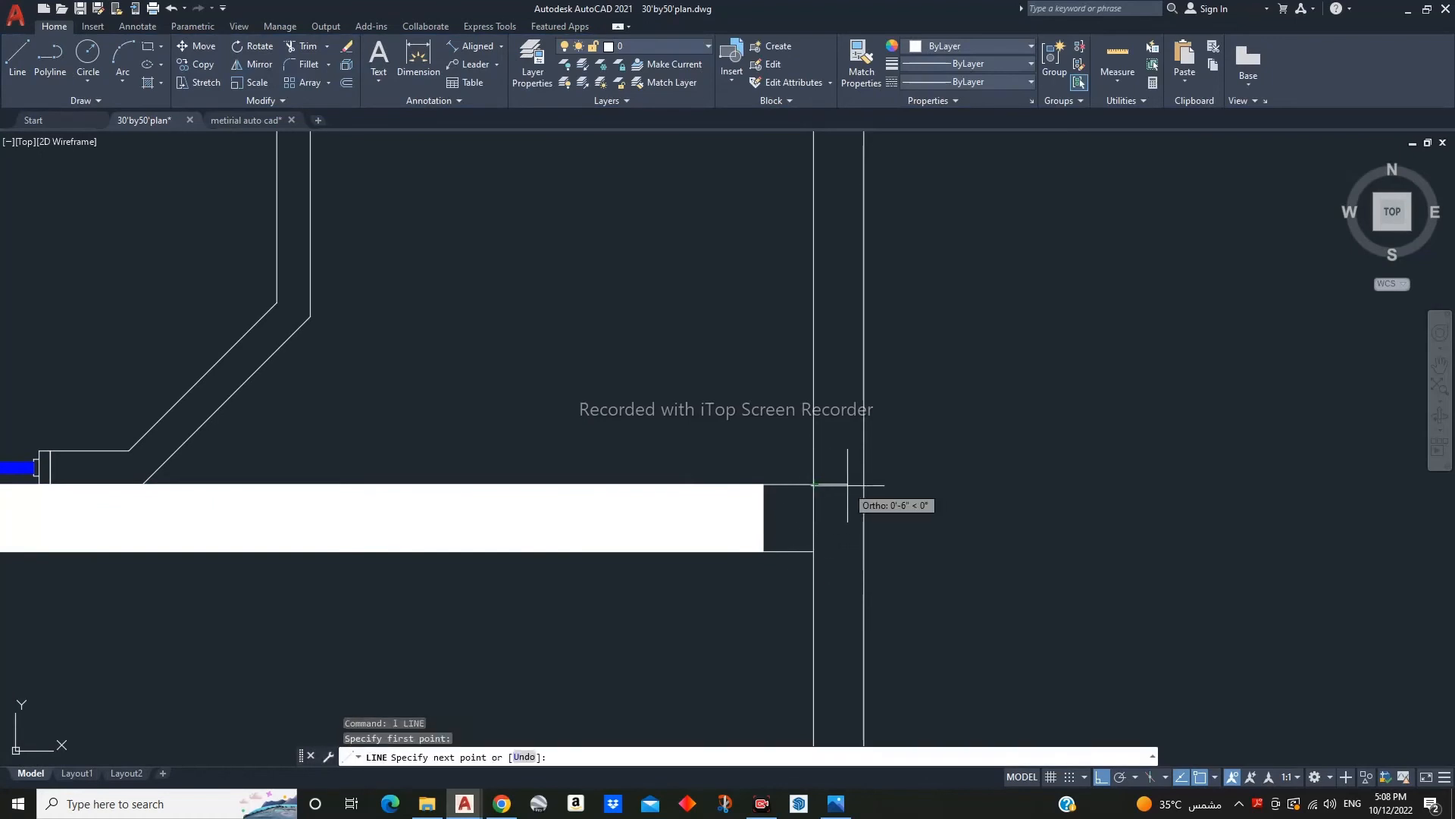
left_click(864, 484)
key("Return")
key("Return")
left_click(864, 551)
key("Escape")
- Hatch the wall section between the two short lines and draw a line along the white fill's right end
middle_click_drag(815, 542, 834, 578)
type("h")
key("Return")
key("Escape")
type("l")
key("Return")
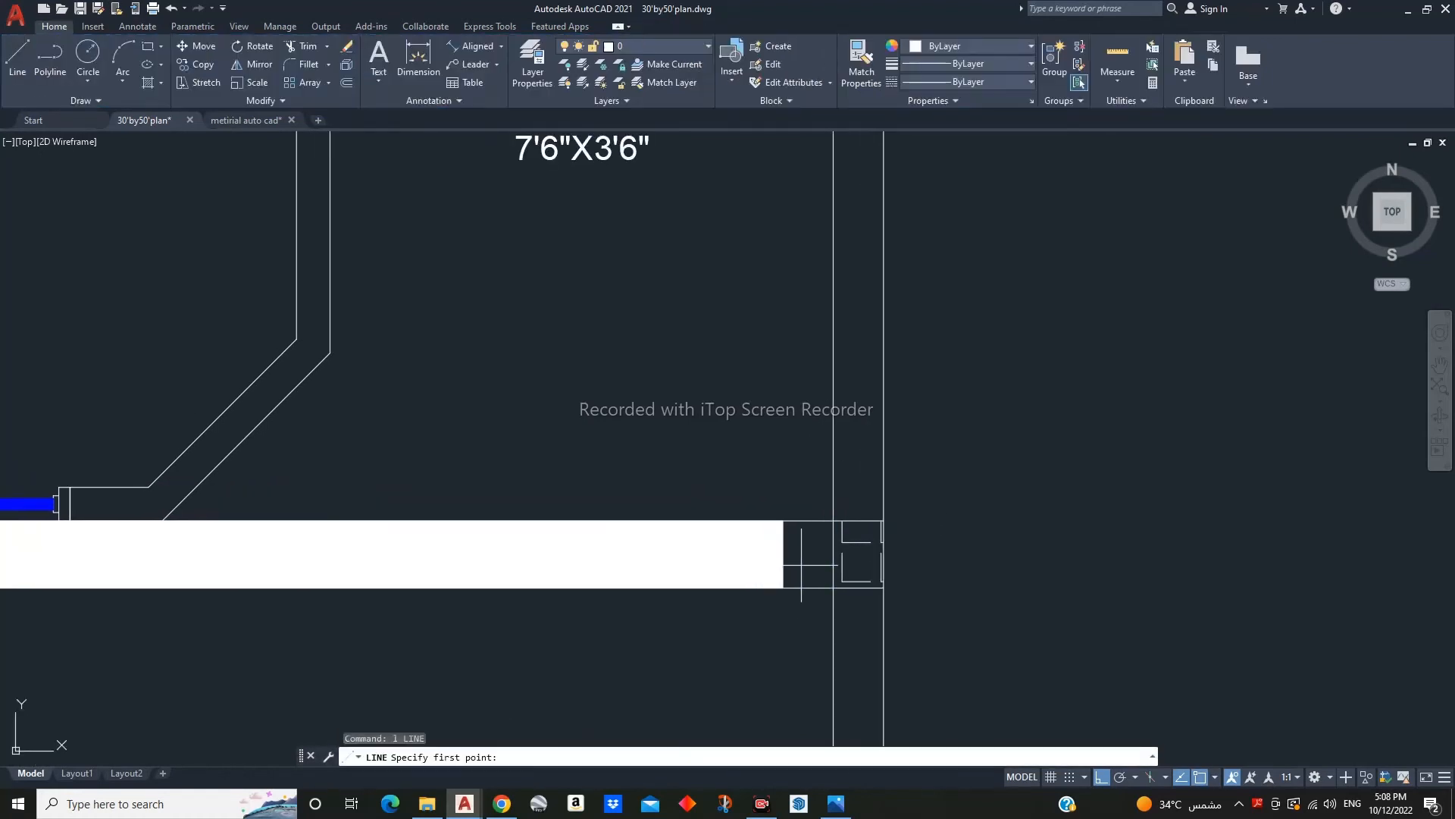
key("Escape")
middle_click_drag(810, 565, 808, 561)
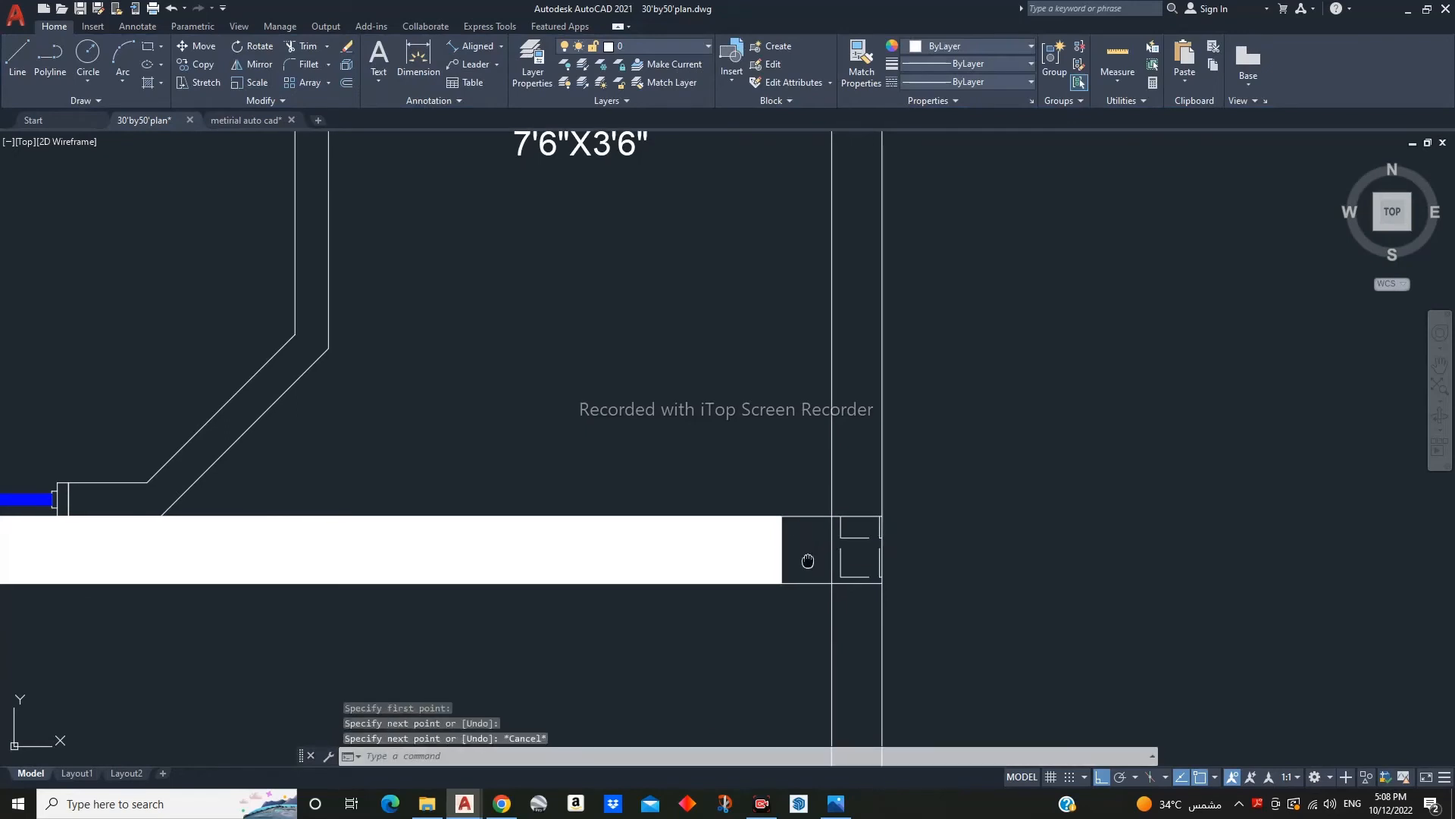
- Change the hatch at the strip's right end to a SOLID grey fill that reaches the white fill
left_click(831, 548)
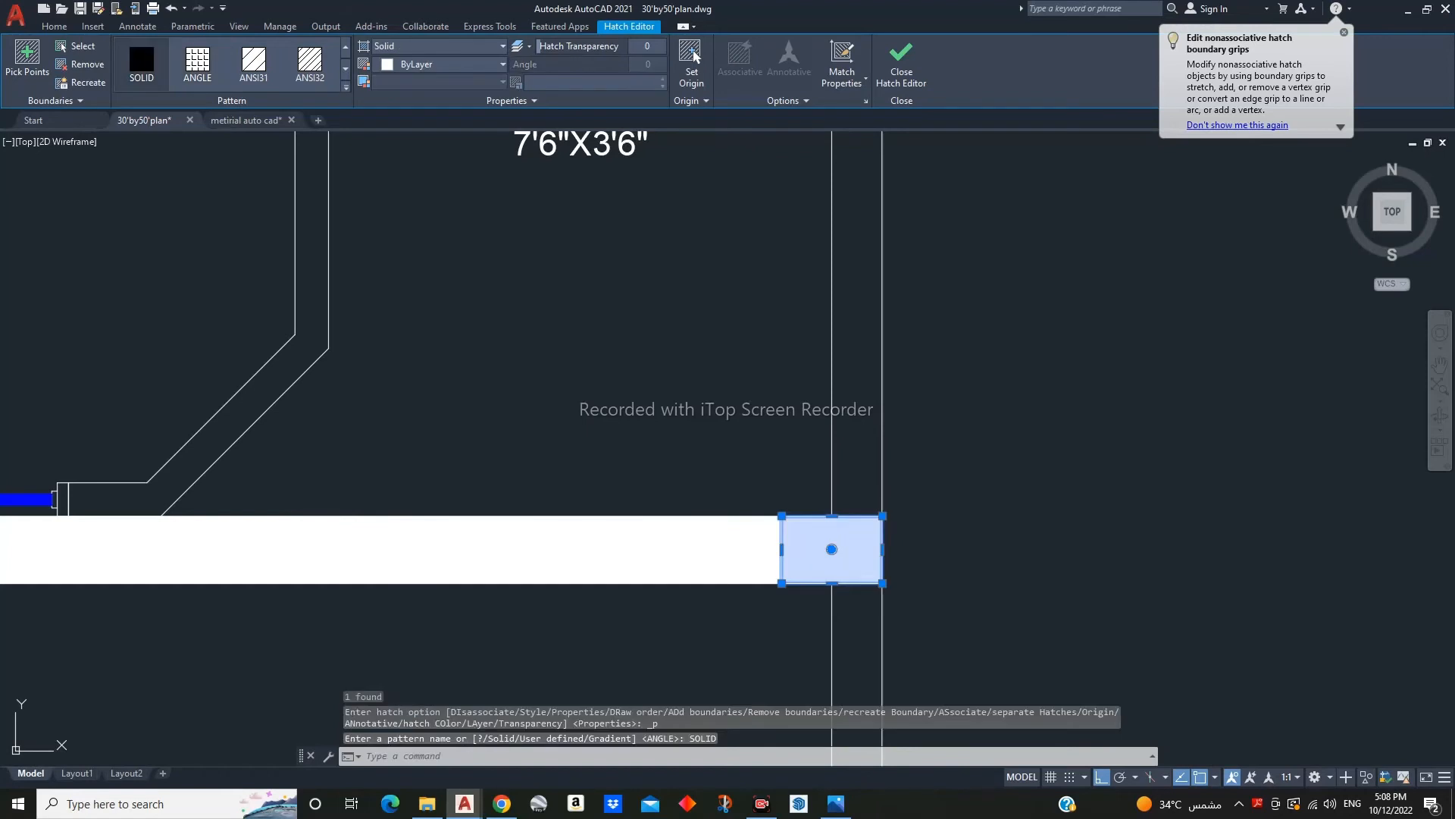
left_click(444, 63)
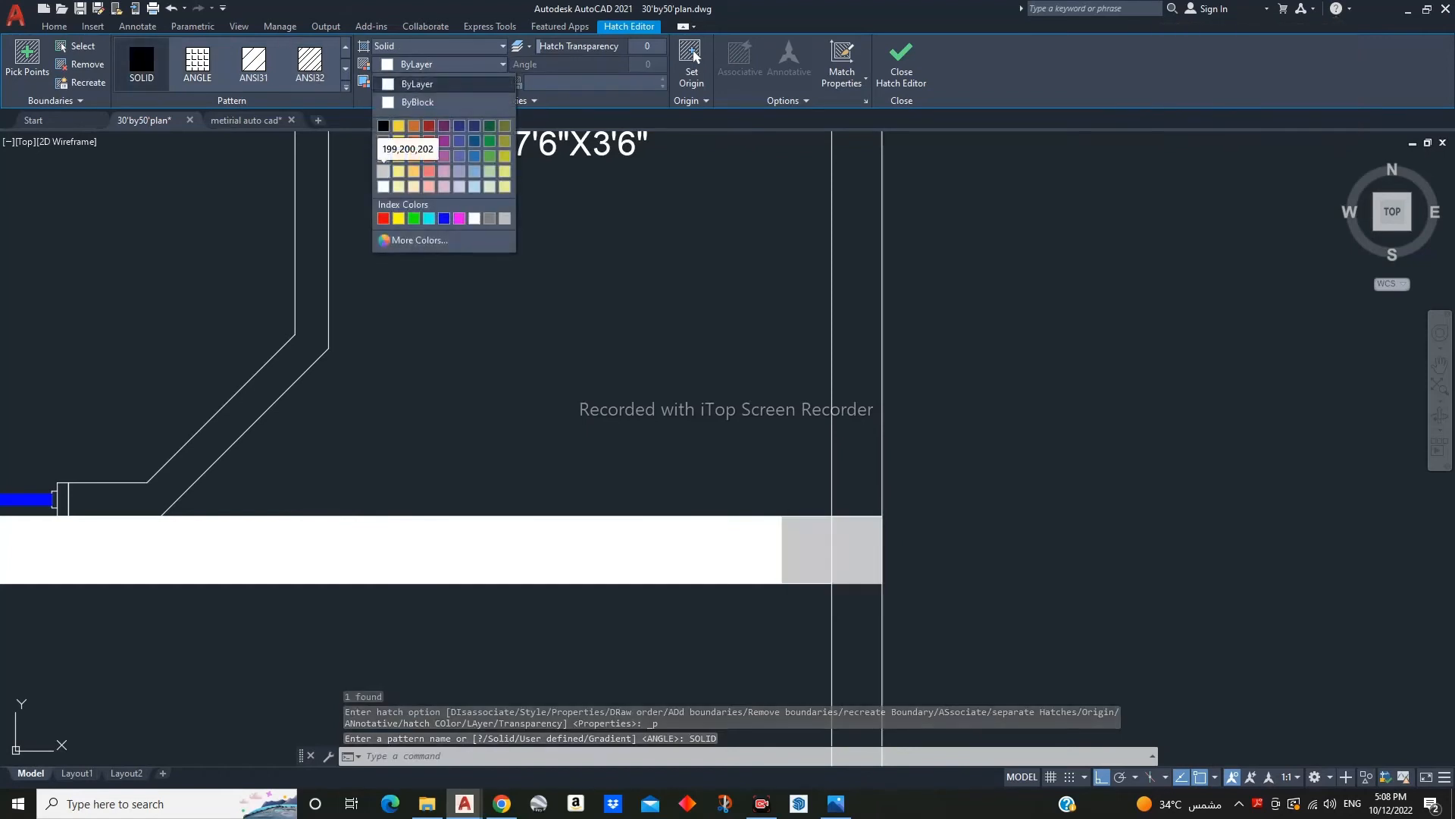
key("Escape")
key("Escape")
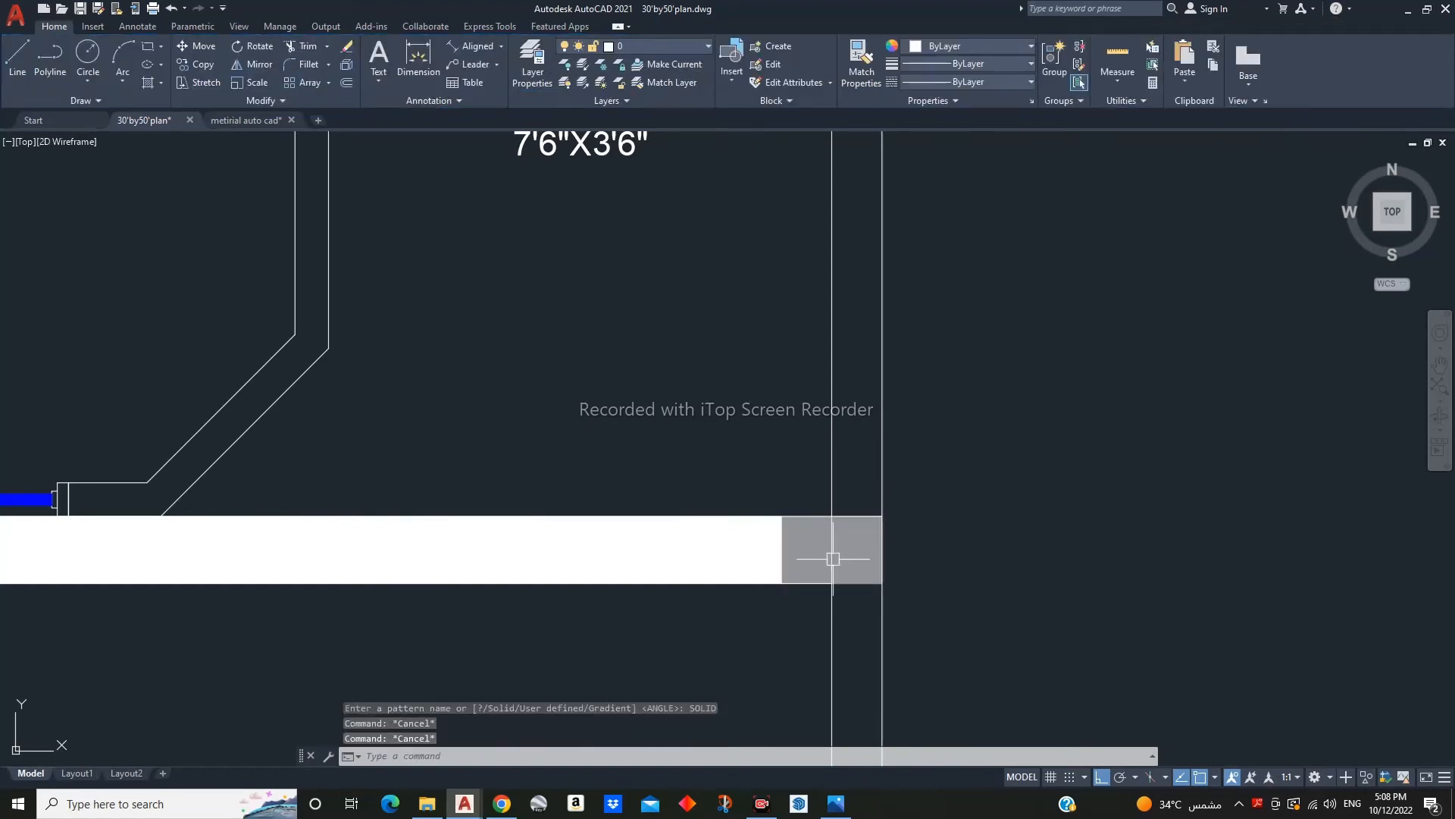
- Trim the inner wall line where it crosses the grey block
type("tr")
key("Return")
key("Escape")
scroll(792, 553, "down", 5)
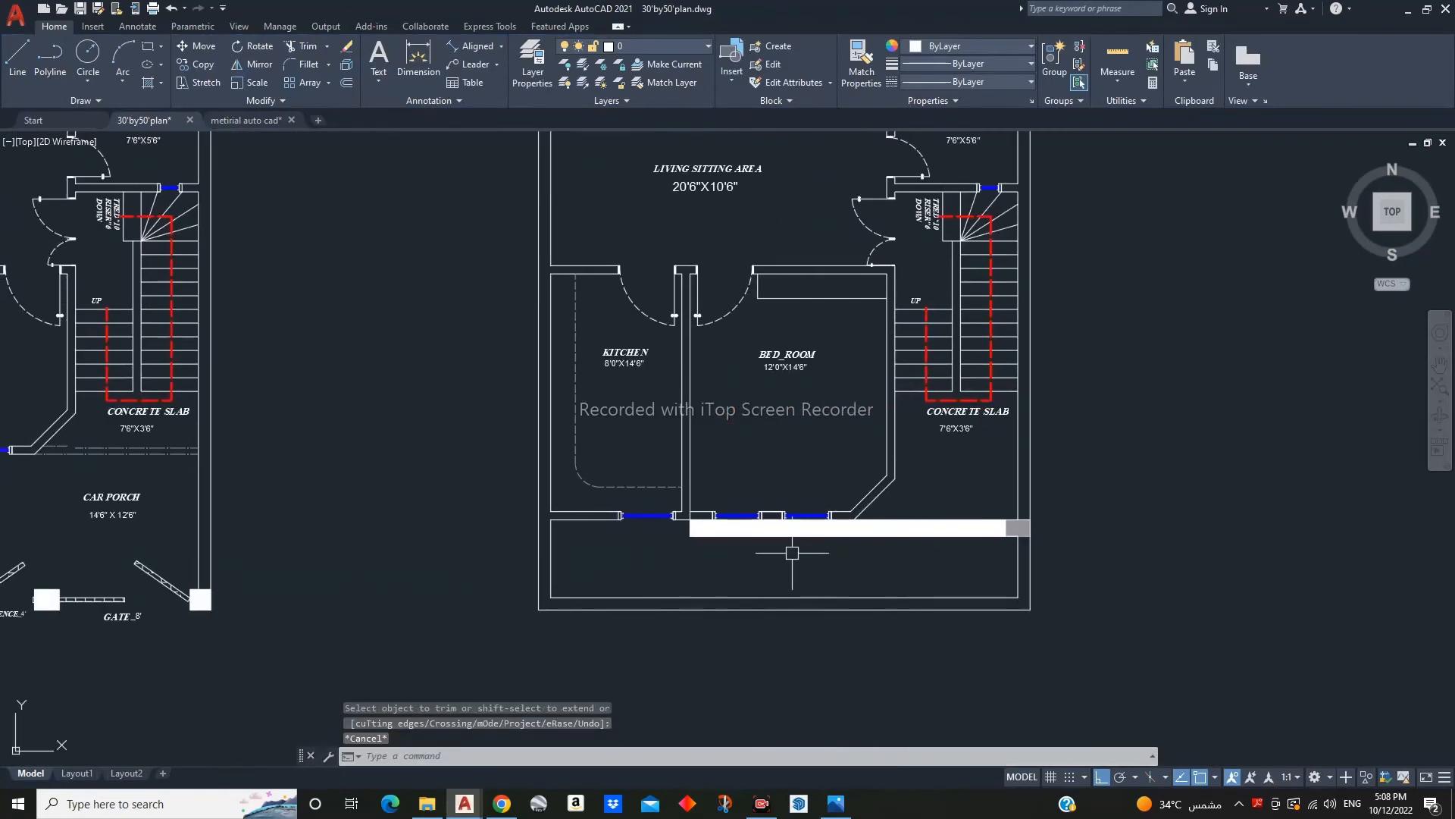
- Copy the dash-dot lines above the ground floor car porch 50' horizontally into the second plan
scroll(792, 553, "down", 4)
middle_click_drag(860, 586, 854, 569)
scroll(848, 531, "up", 4)
key("Escape")
key("Escape")
mouse_move(843, 468)
middle_mouse_down()
mouse_move(841, 507)
mouse_move(1452, 485)
middle_mouse_up()
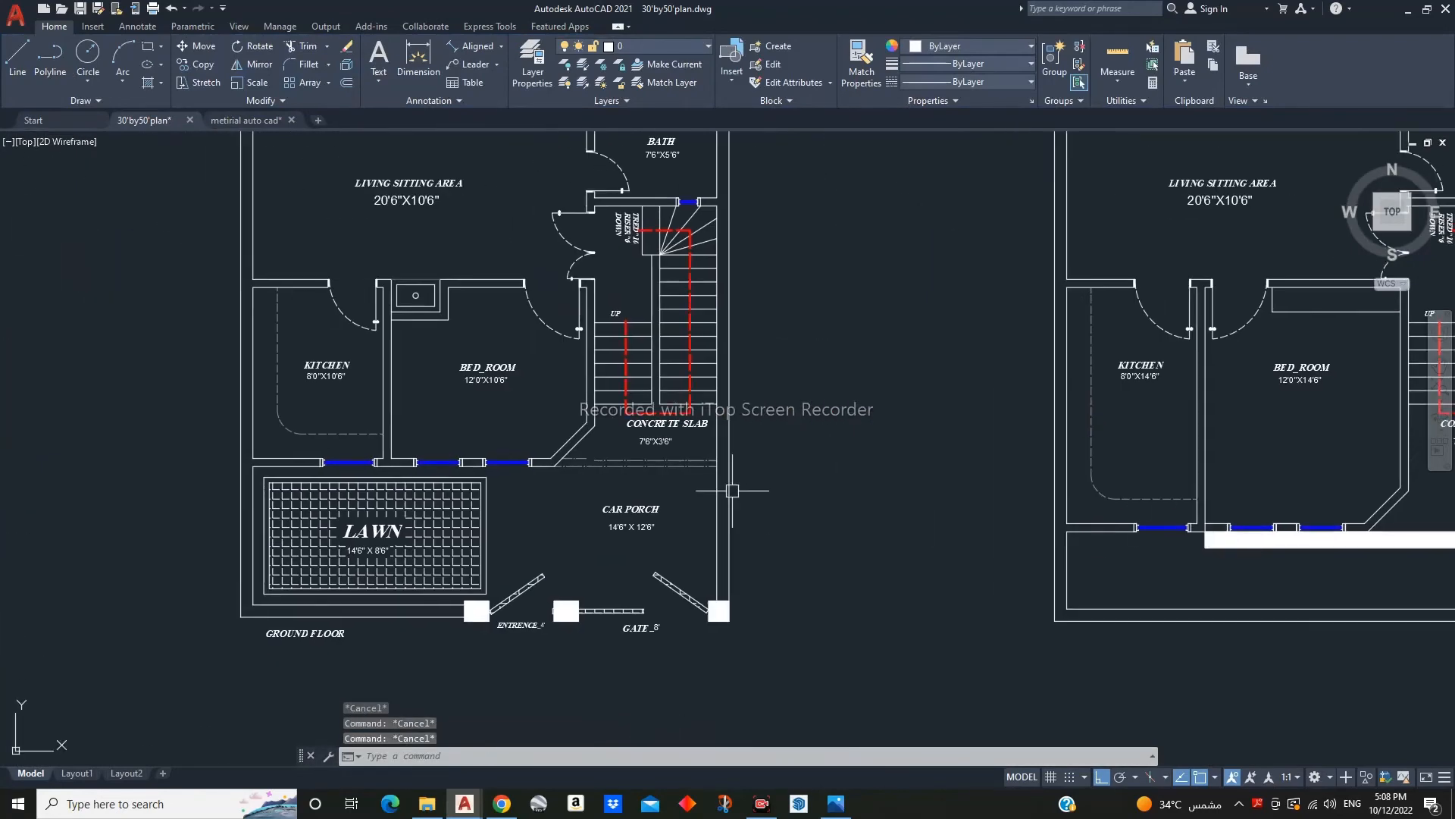
left_click(680, 493)
type("co")
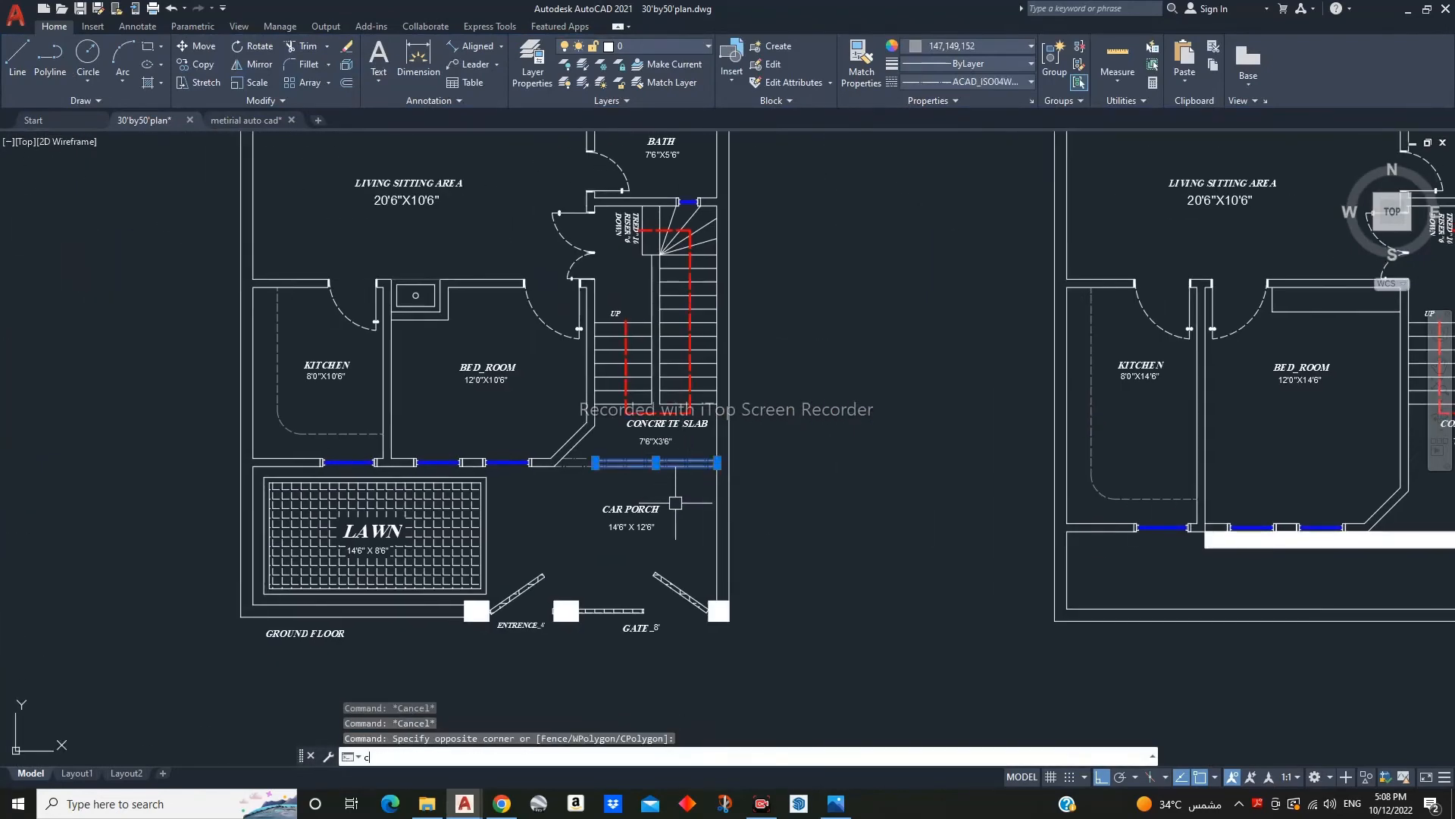
key("Return")
left_click(765, 503)
type("50'")
key("Return")
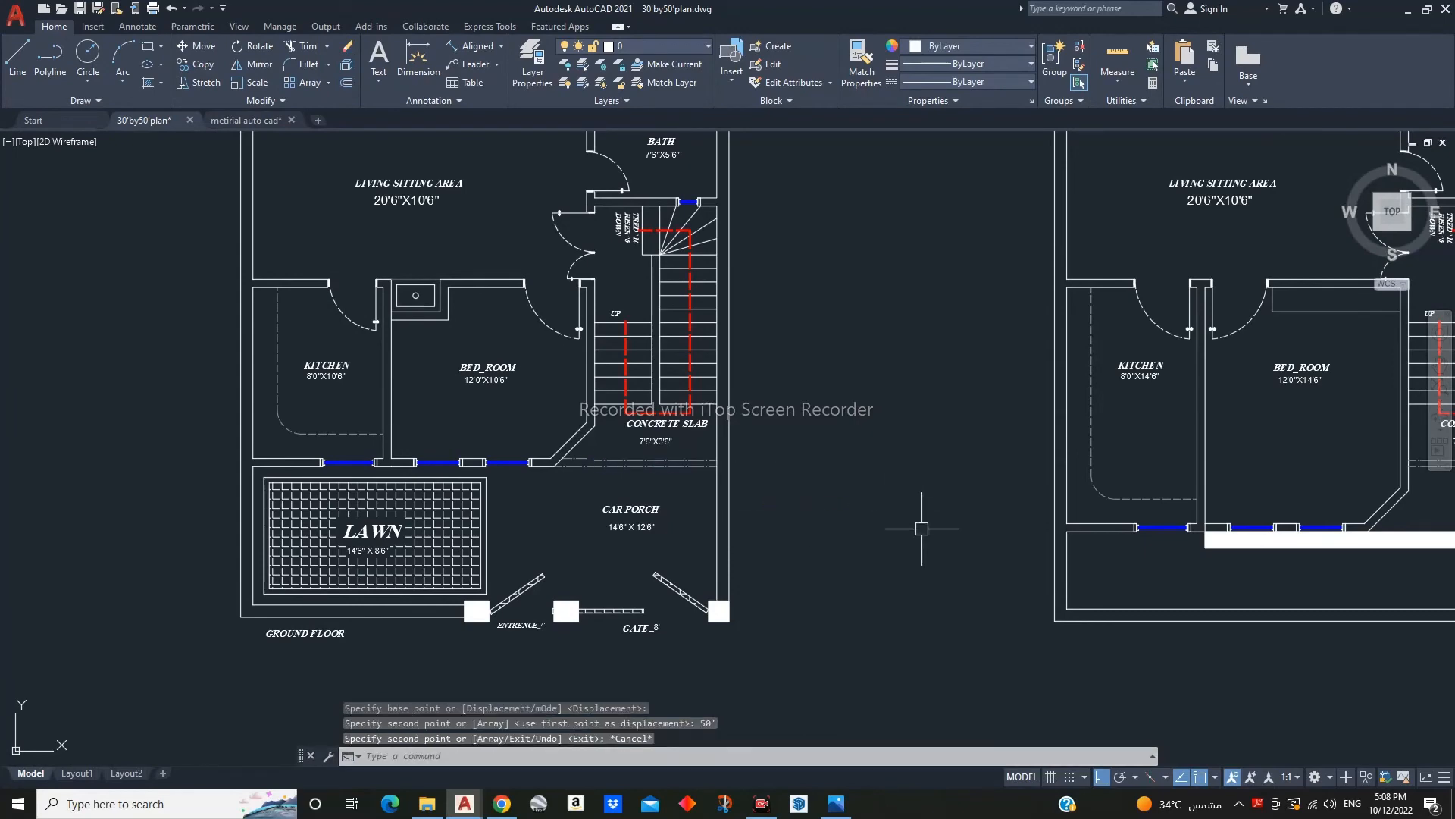
key("Escape")
key("Escape")
- Examine the second plan's rooms and compare its overall layout with the ground floor plan
scroll(926, 519, "up", 5)
middle_click_drag(744, 465, 833, 571)
scroll(820, 455, "down", 1)
middle_click_drag(861, 467, 931, 482)
scroll(859, 510, "down", 1)
scroll(848, 312, "up", 1)
scroll(848, 314, "down", 1)
middle_click_drag(851, 382, 982, 425)
scroll(982, 425, "down", 2)
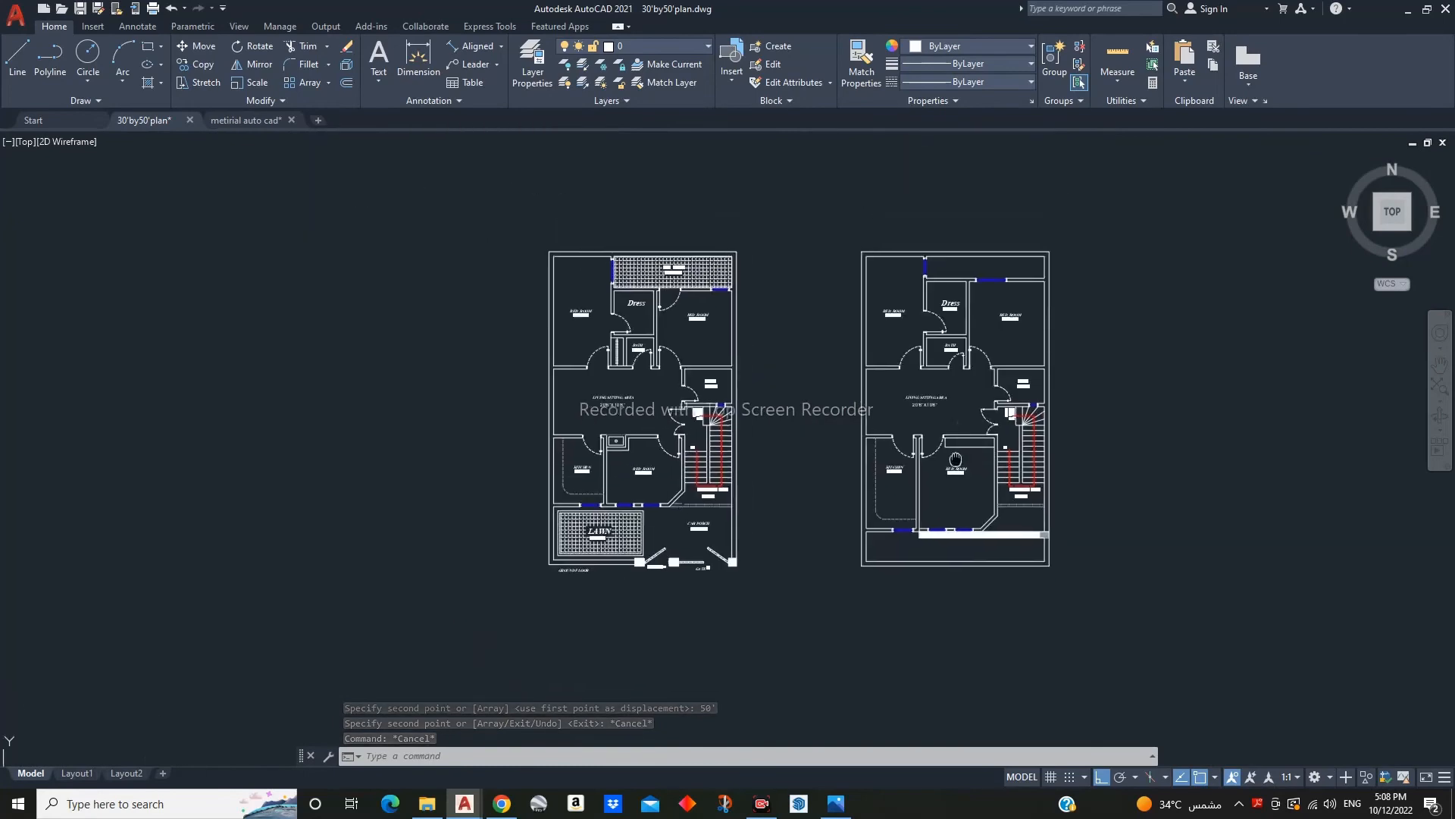
- Hatch the open strip behind the second plan's rear bedroom and dress with the ANGLE pattern
type("h")
key("Return")
scroll(940, 353, "up", 5)
left_click(962, 427)
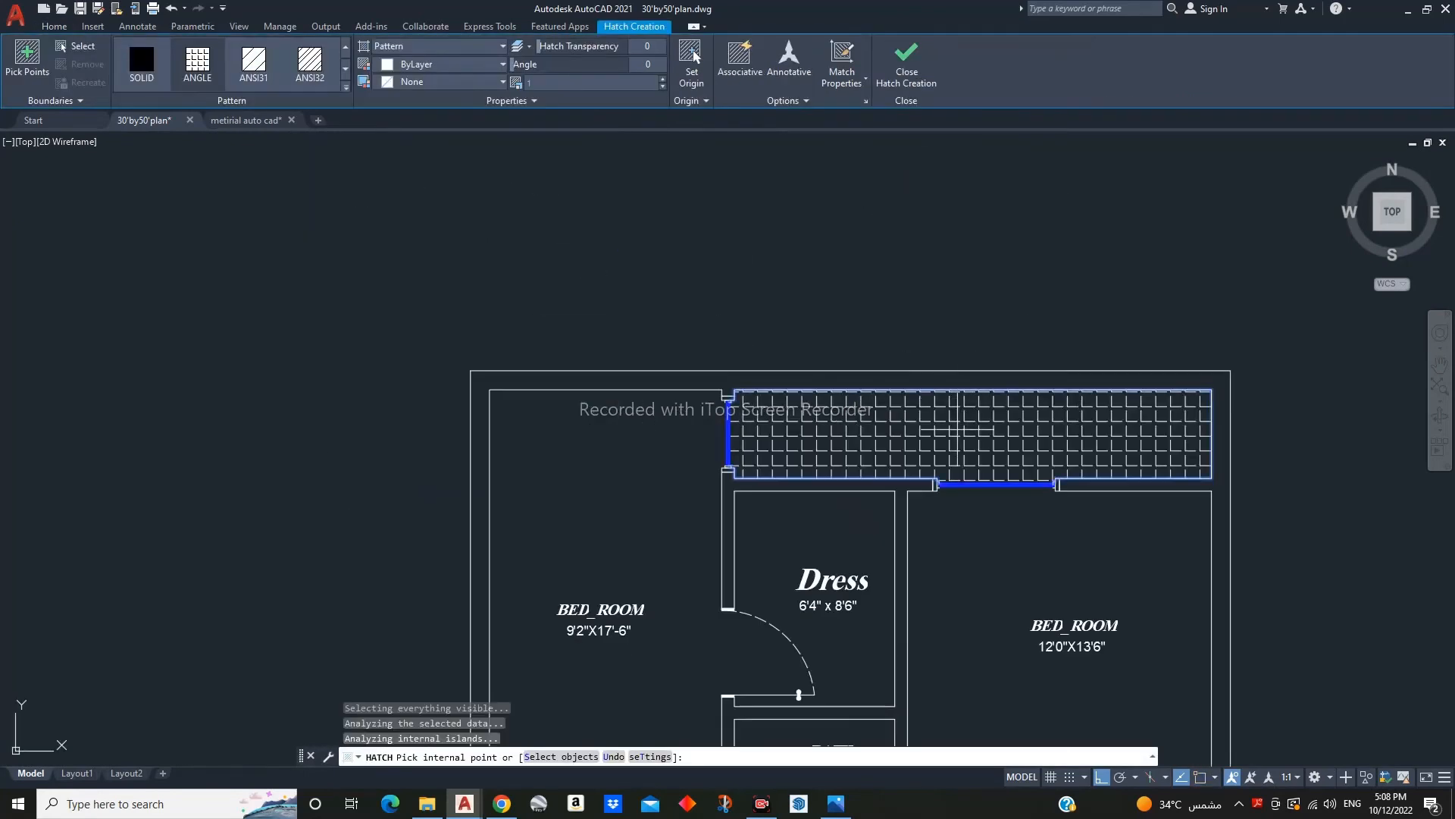
key("Return")
- Erase the hatch from the second plan's rear open strip
scroll(958, 409, "down", 4)
left_click(964, 372)
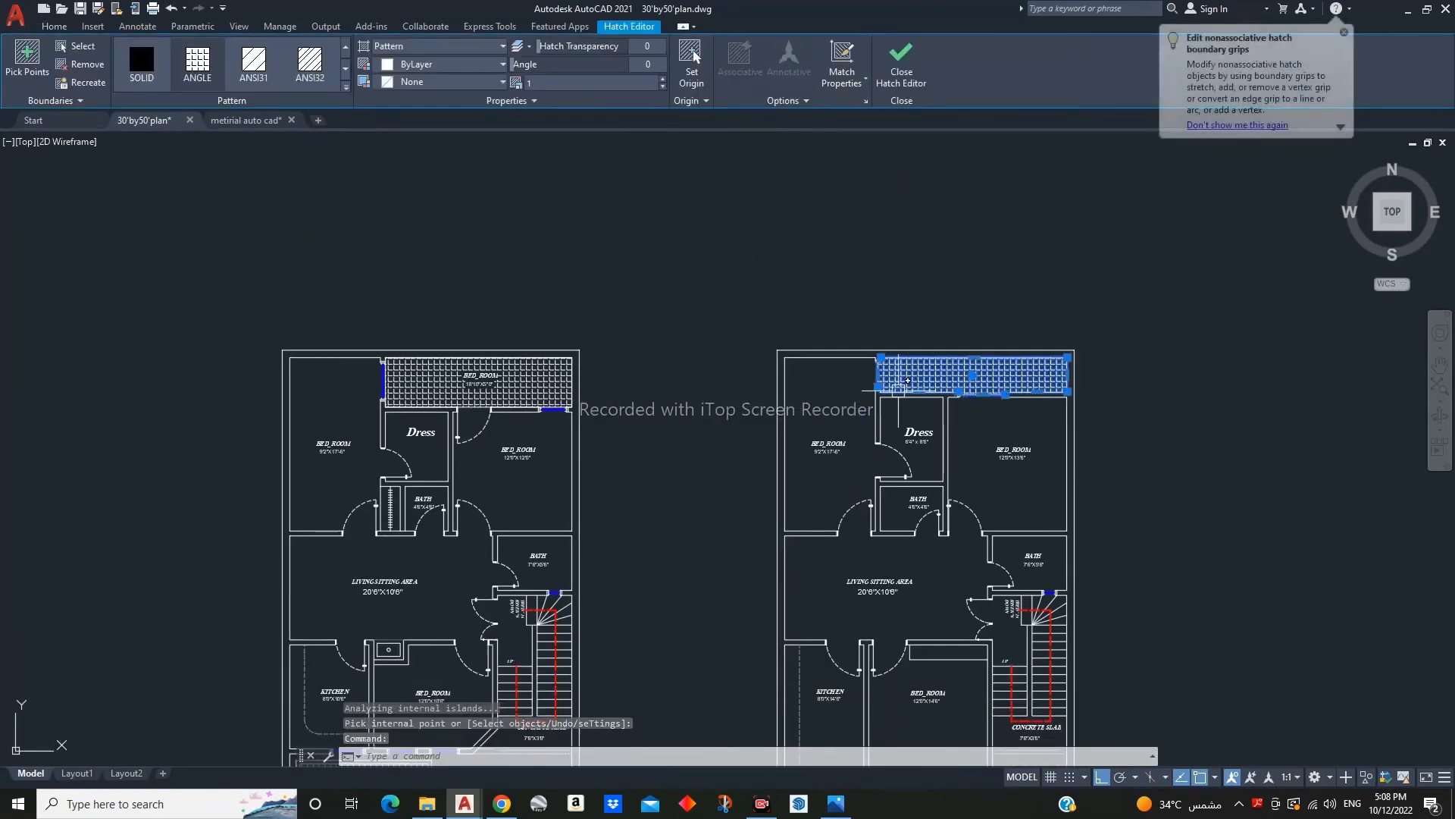
middle_click_drag(843, 391, 829, 420)
type("e")
key("Return")
- Change the BED_ROOM label in the ground floor's hatched rear strip to BACK YARD
scroll(523, 417, "up", 6)
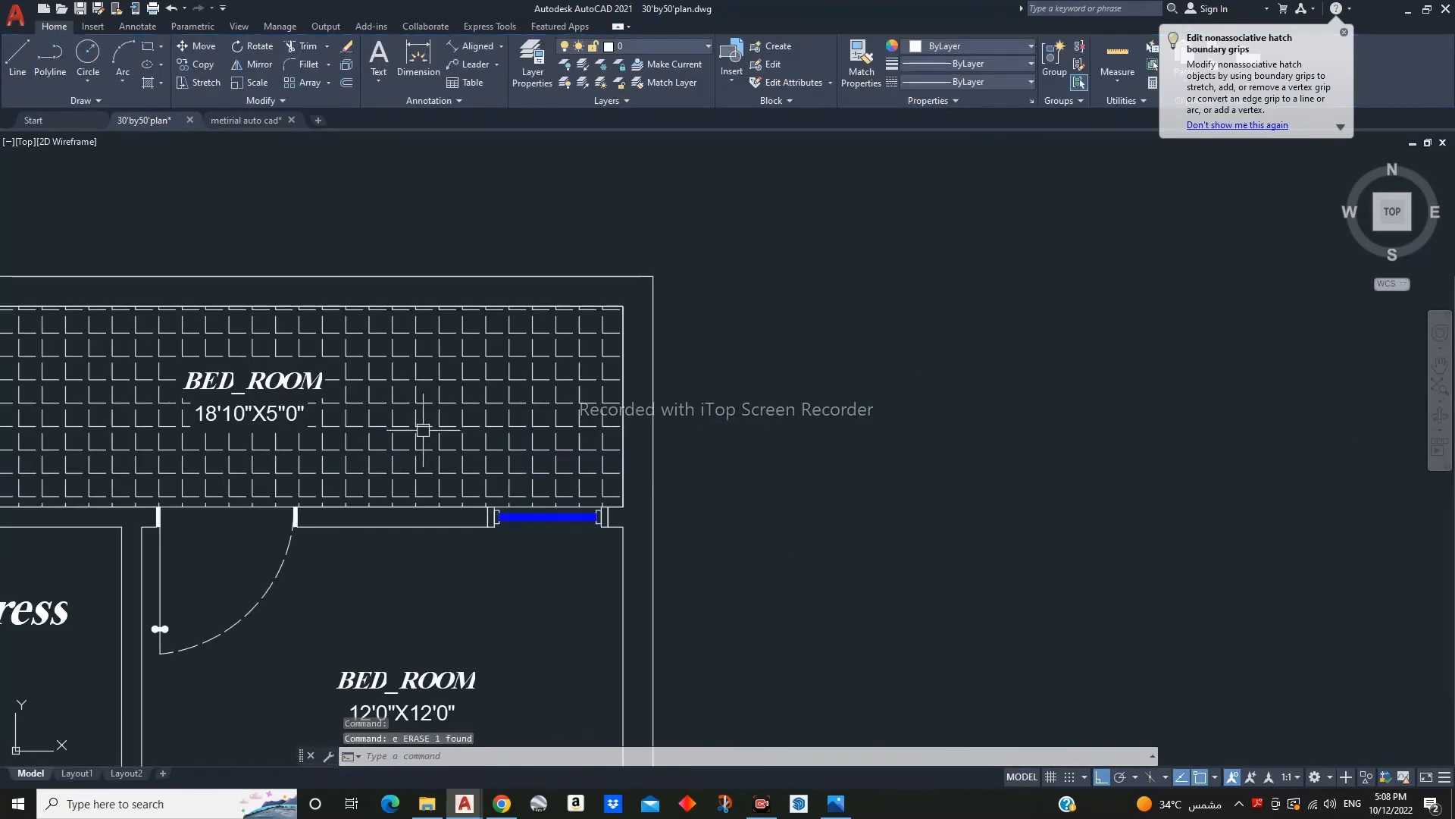
double_click(653, 302)
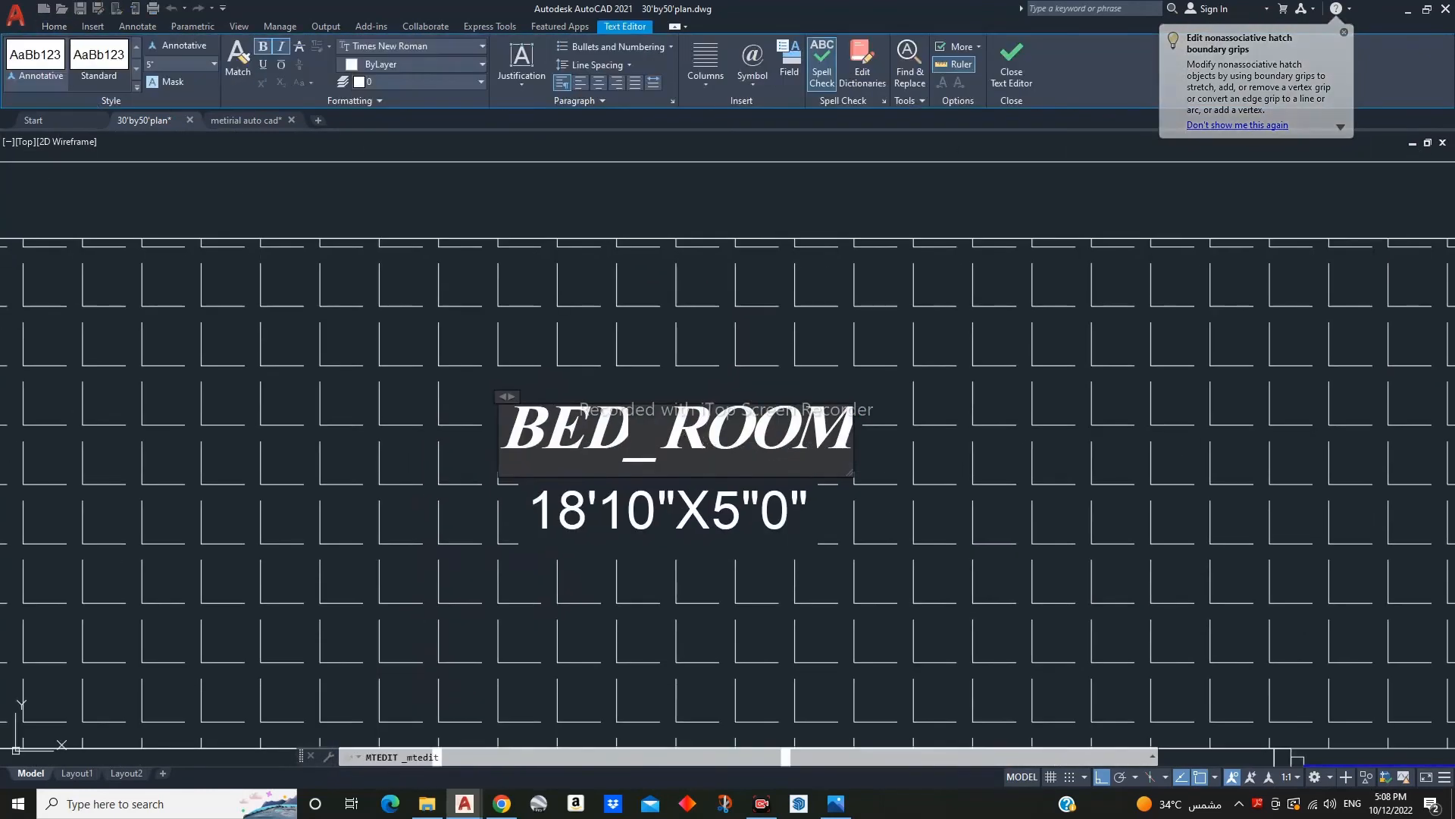
key("Delete")
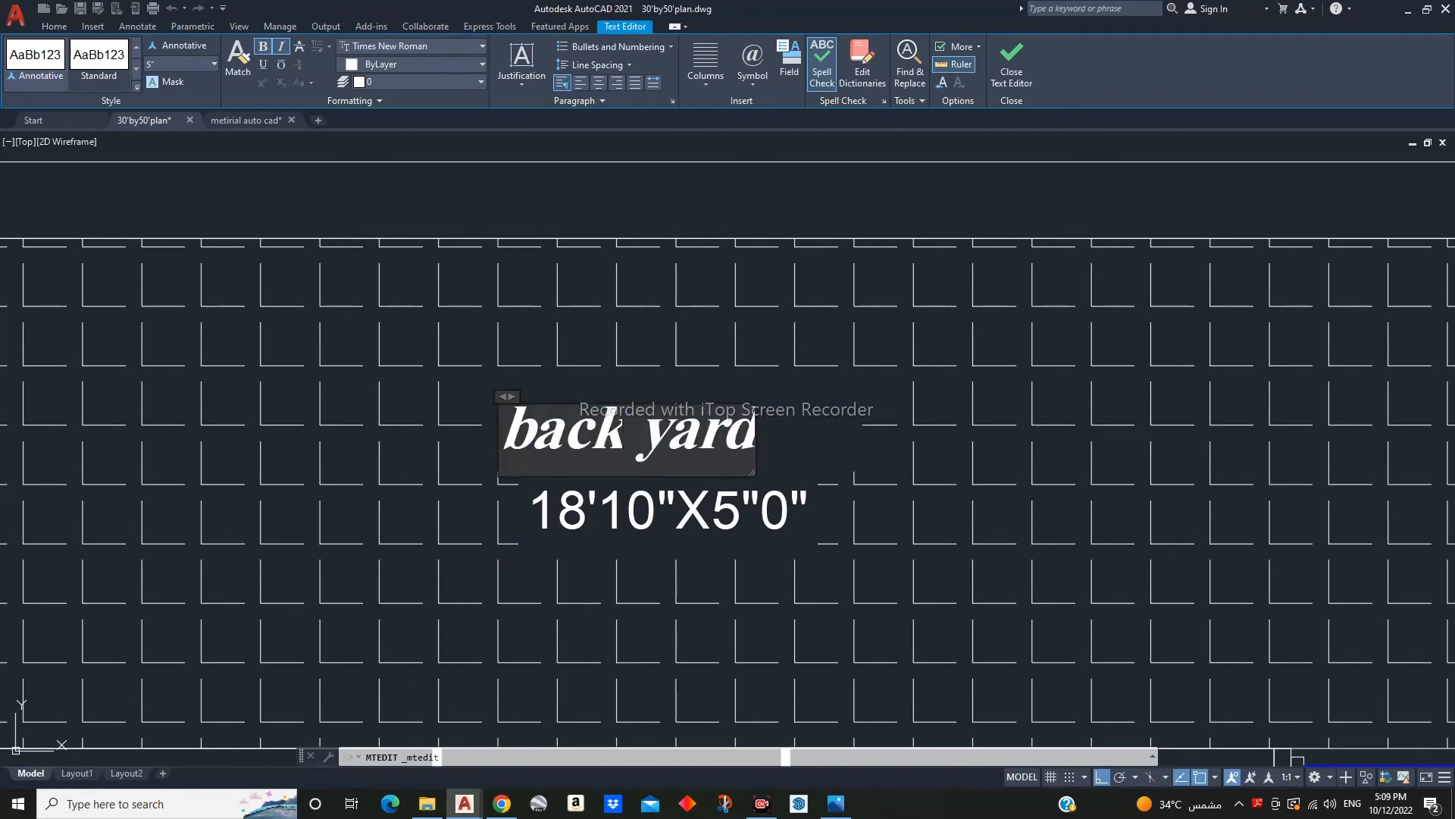
key("ctrl+a")
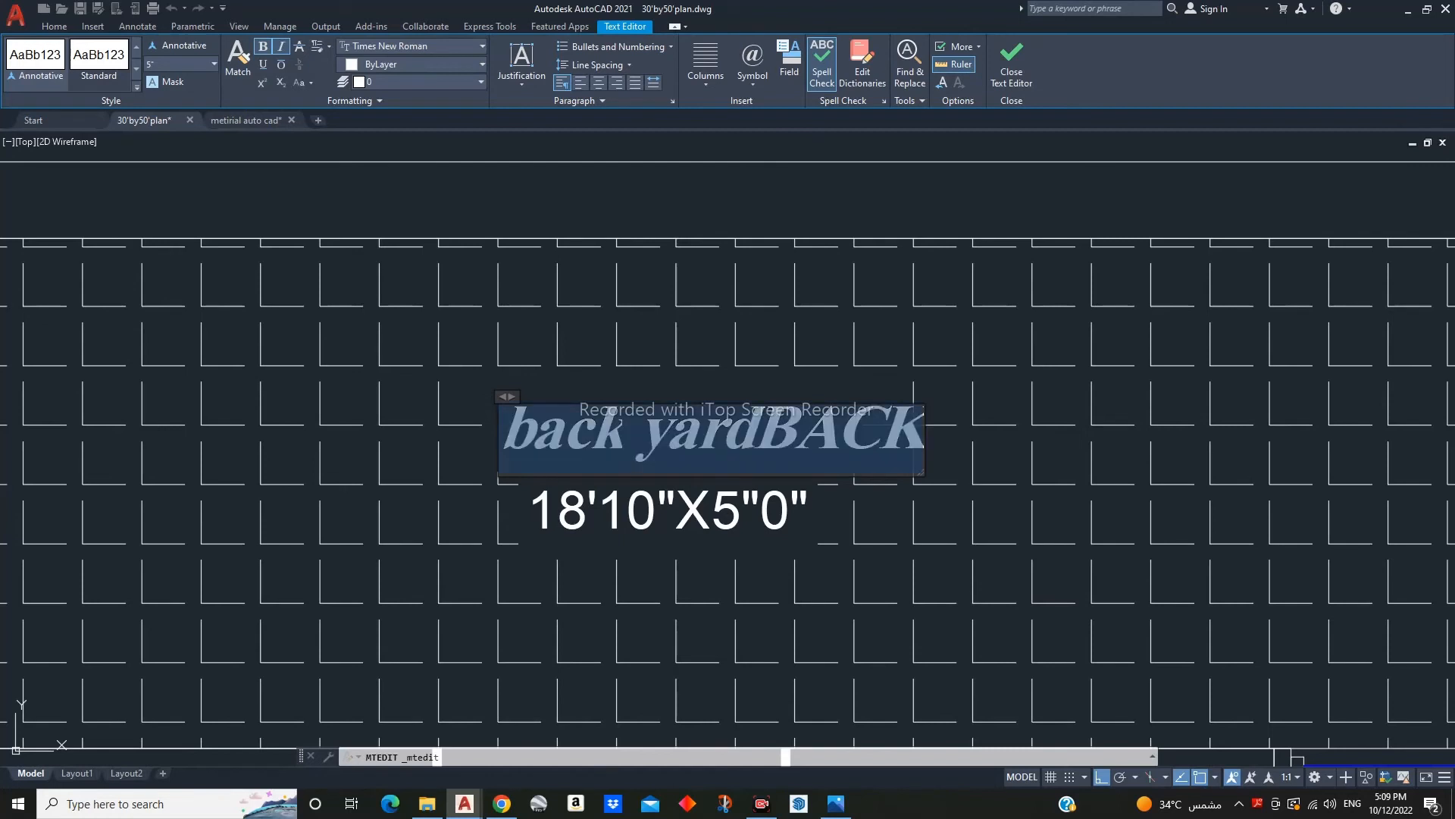
type("BACK YARD")
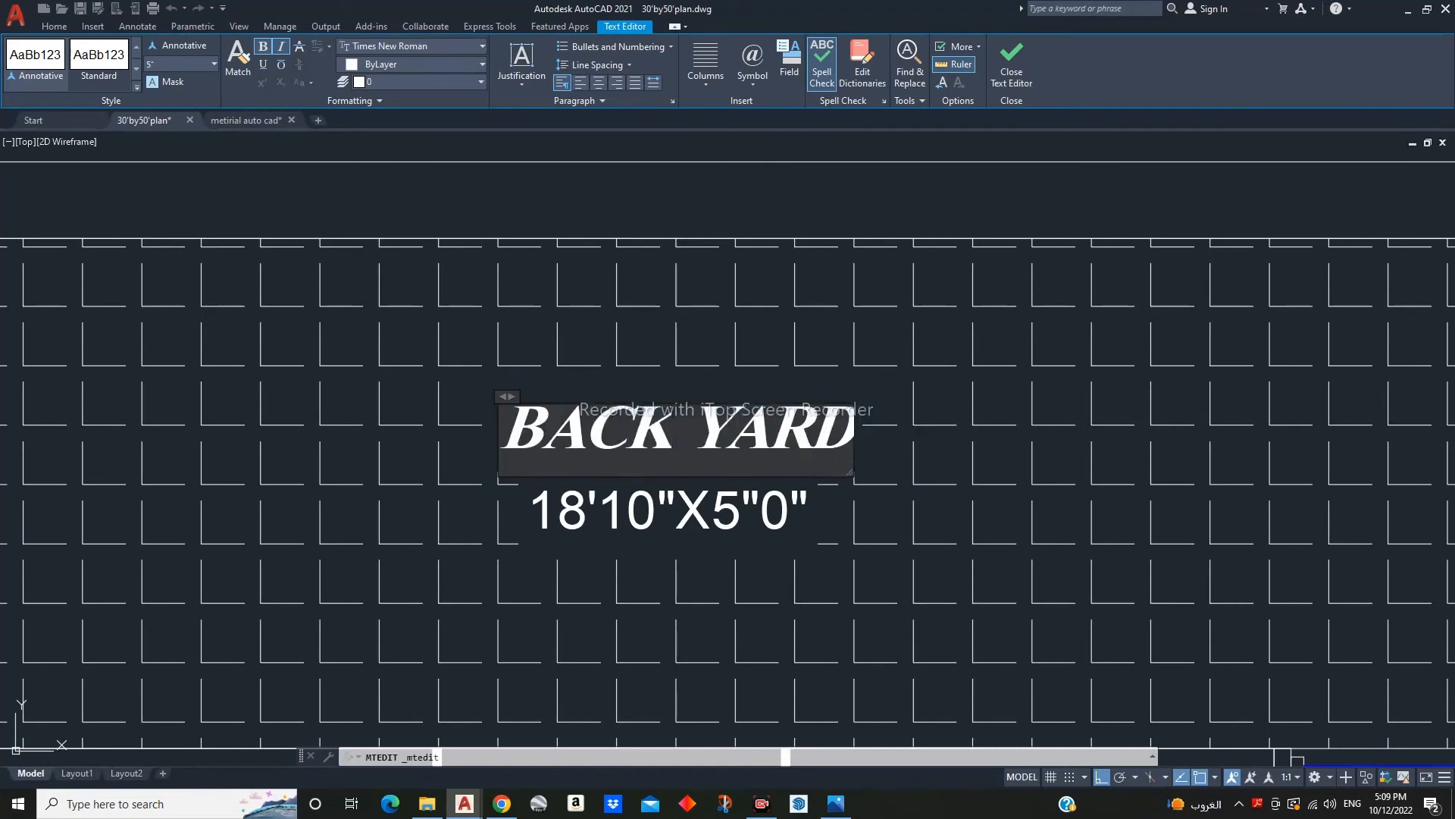
key("Escape")
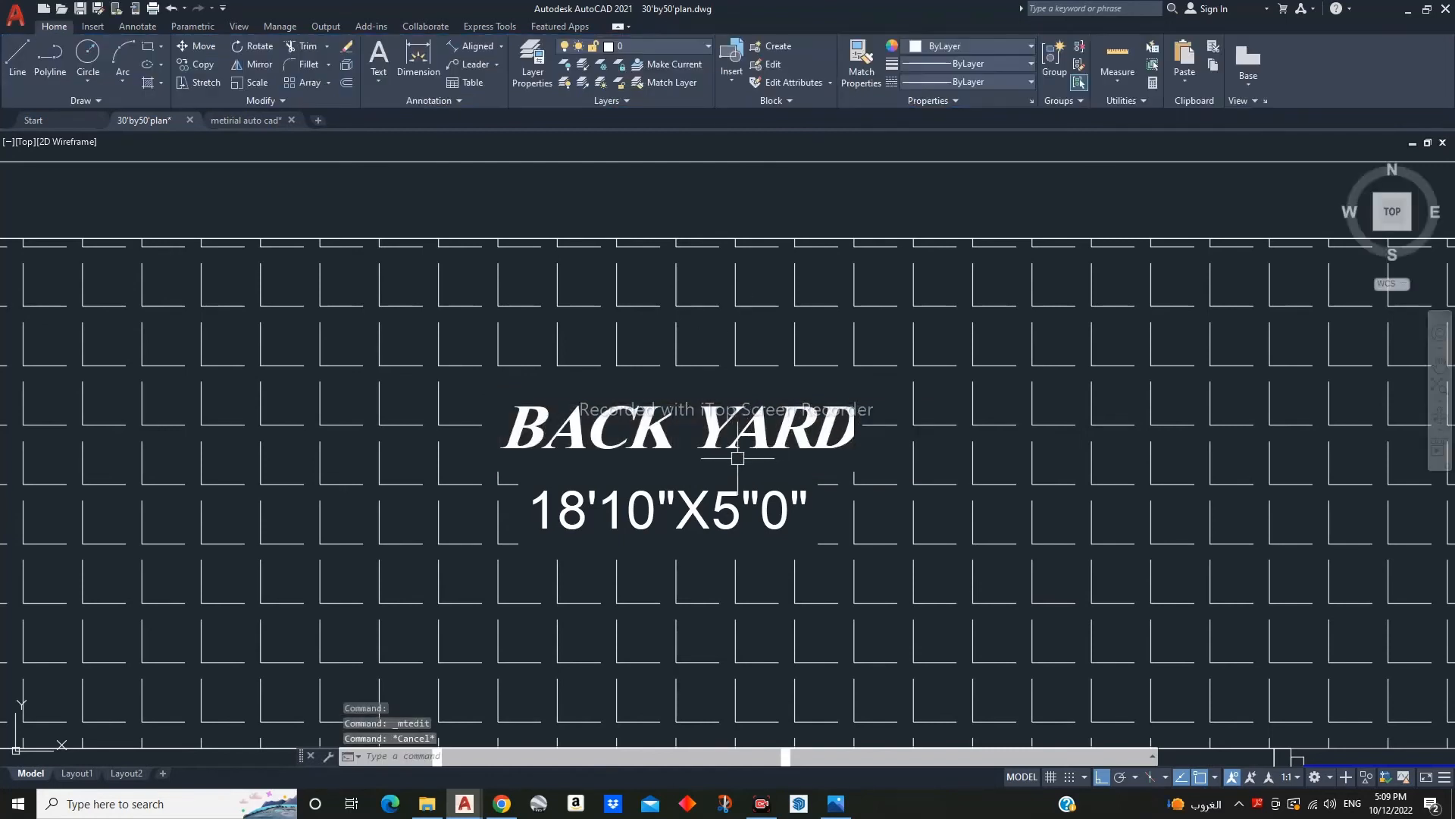
- Copy the BACK YARD label and its size text 50' horizontally into the second plan's rear strip
type("co")
key("Return")
left_click(733, 502)
scroll(545, 502, "down", 10)
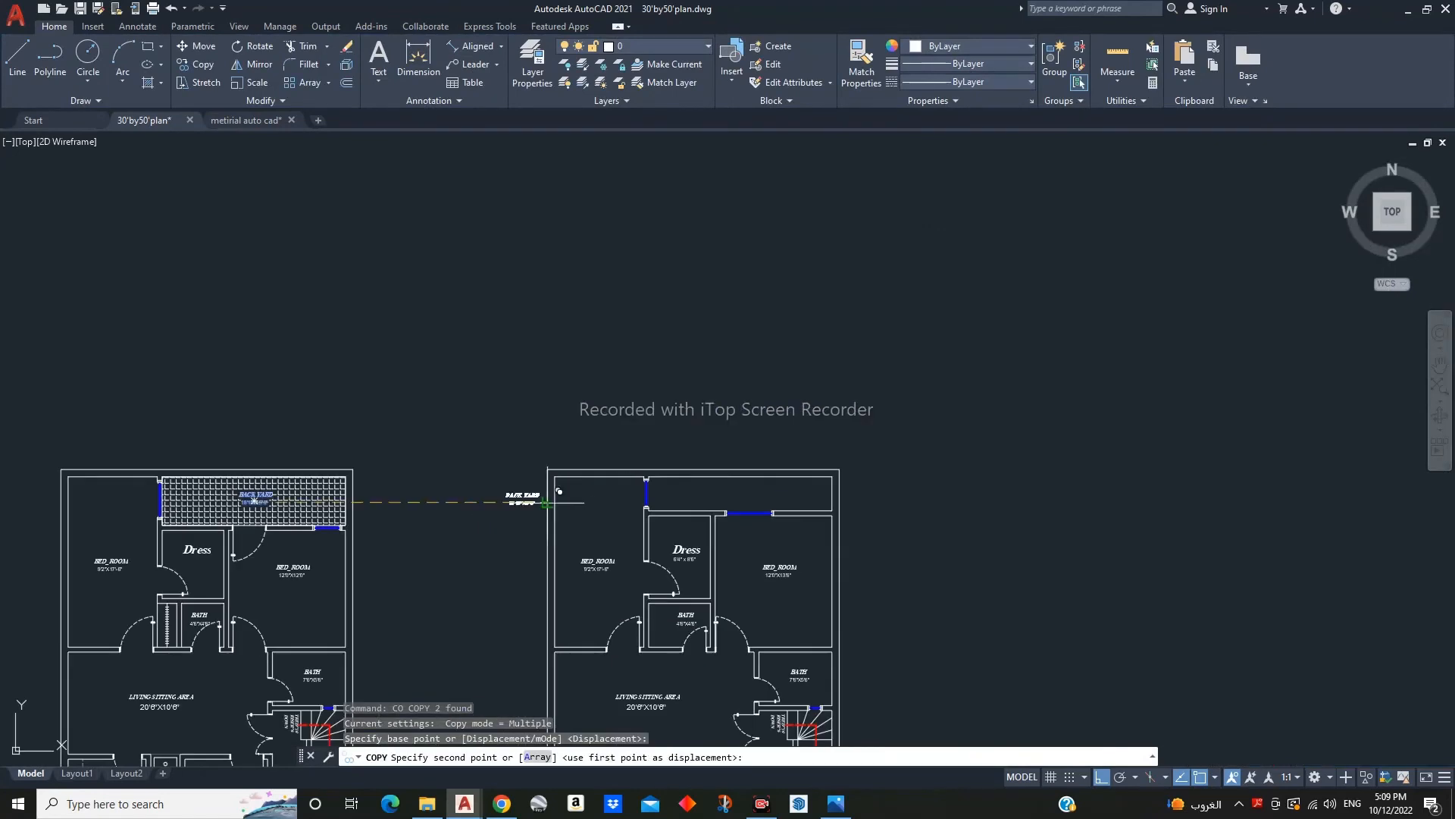
key("Return")
key("Escape")
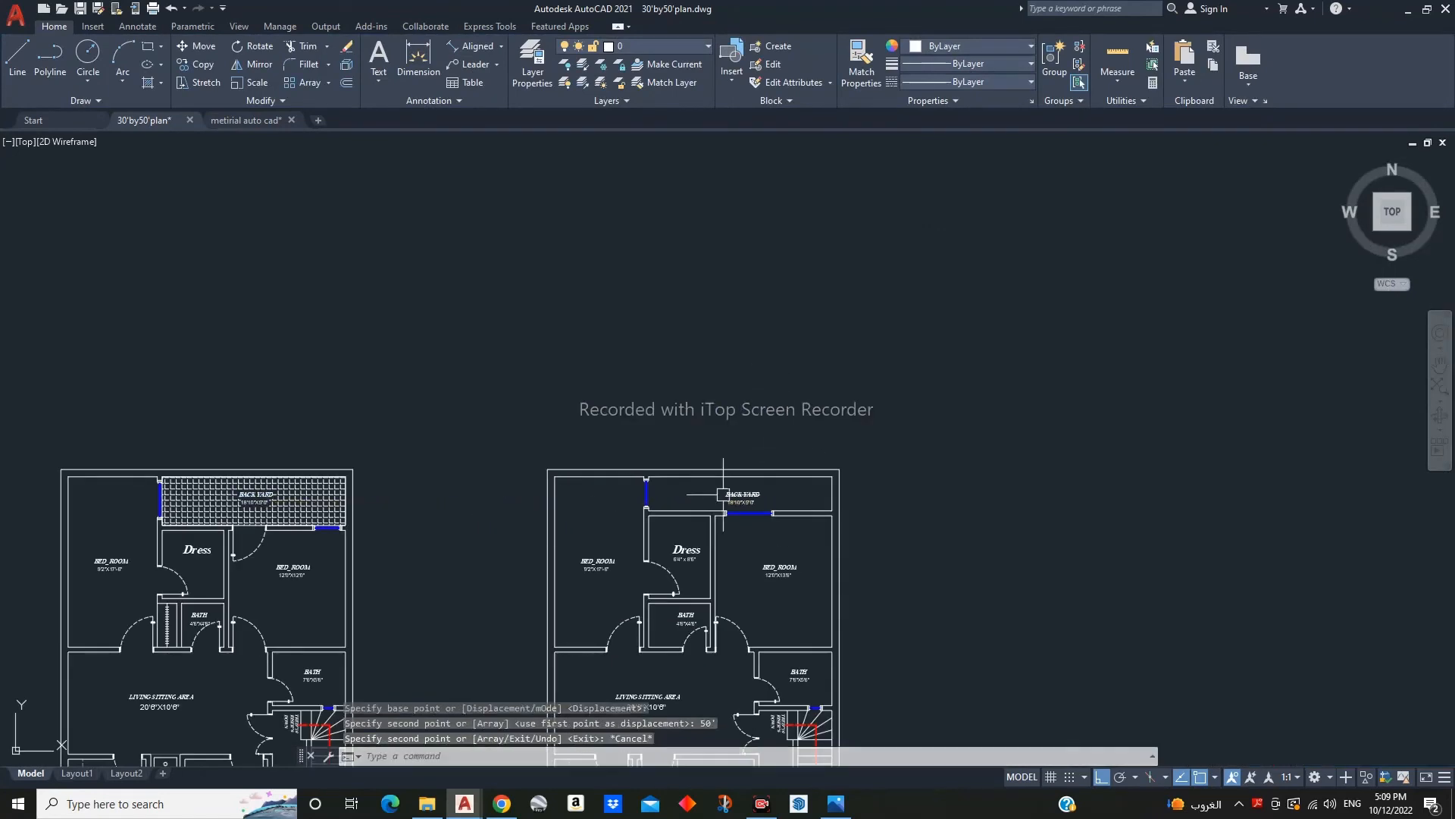
- Shift the copied BACK YARD label and size text slightly sideways toward the middle of the second plan's rear strip
scroll(725, 494, "up", 10)
left_click(811, 549)
left_click(822, 500)
middle_click_drag(1136, 536, 1120, 580)
type("m")
key("Return")
left_click(1121, 579)
left_click(1105, 579)
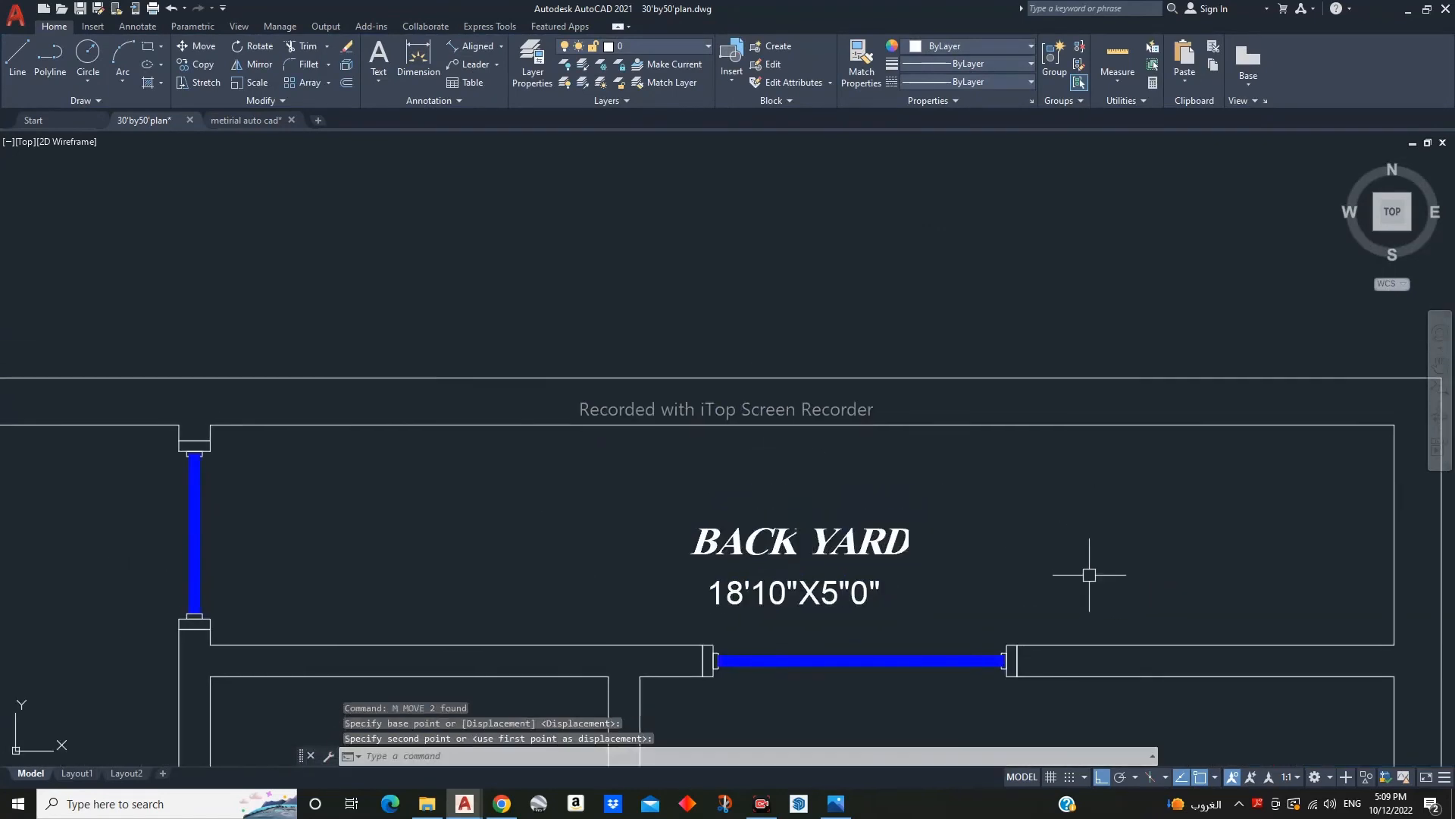
- Move the second plan's BACK YARD label and size text upward, away from the bedroom window
double_click(828, 595)
left_click(870, 544)
double_click(870, 545)
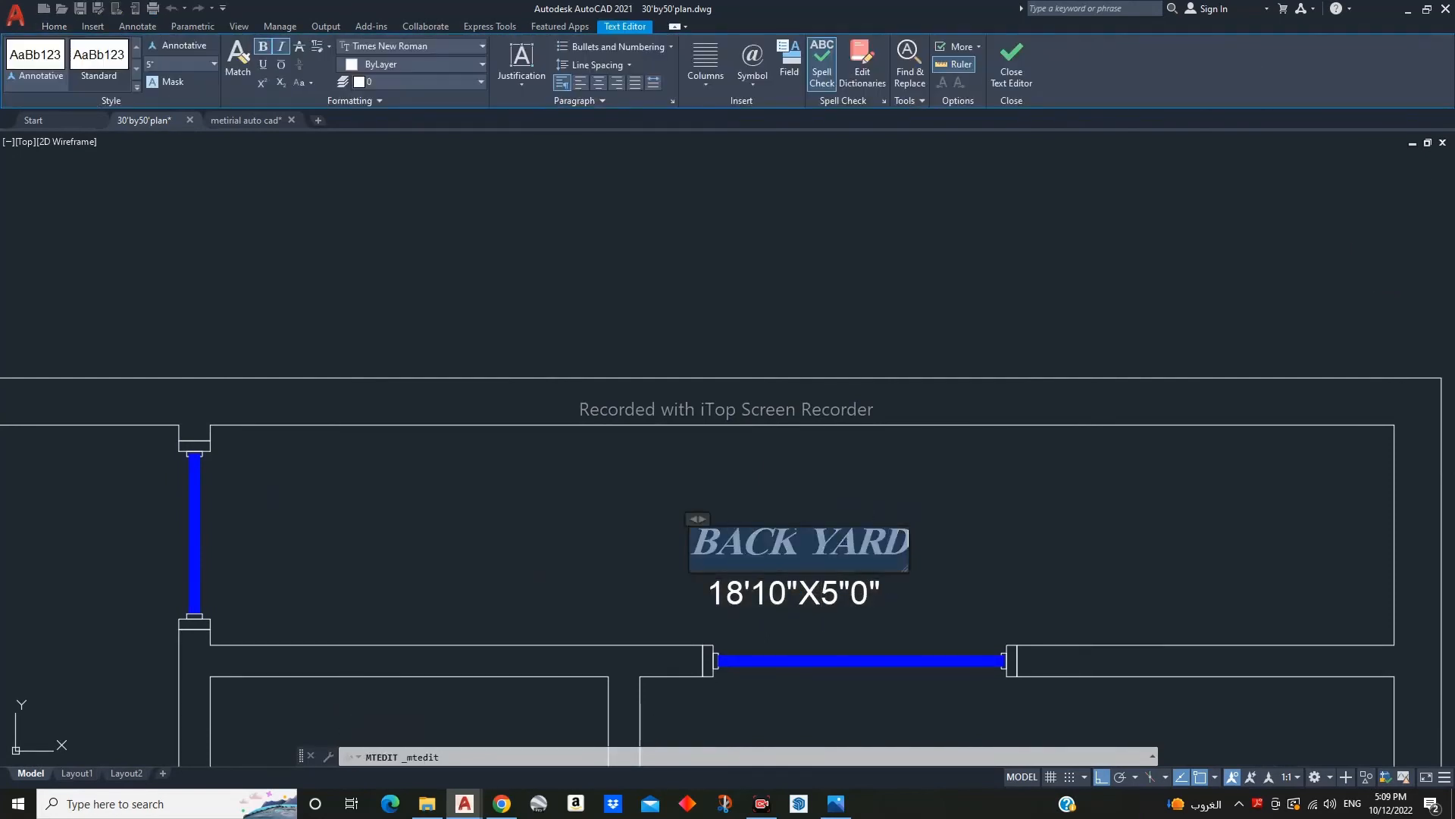
key("Escape")
left_click(916, 608)
left_click(809, 532)
type("m")
key("Return")
left_click(965, 551)
left_click(965, 521)
key("Escape")
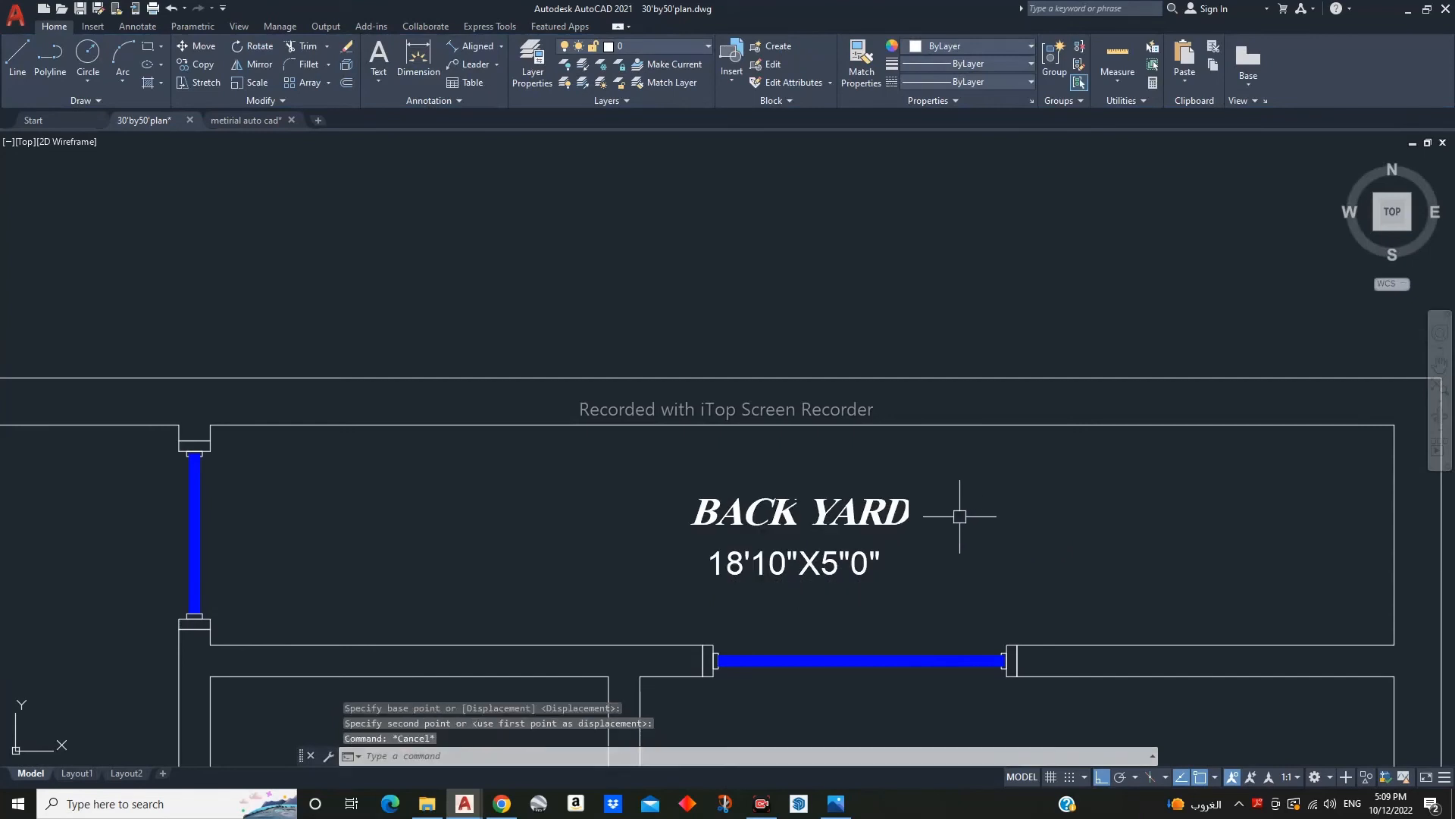
- Change the second plan's BACK YARD label to OPEN
scroll(959, 516, "down", 6)
scroll(805, 457, "up", 8)
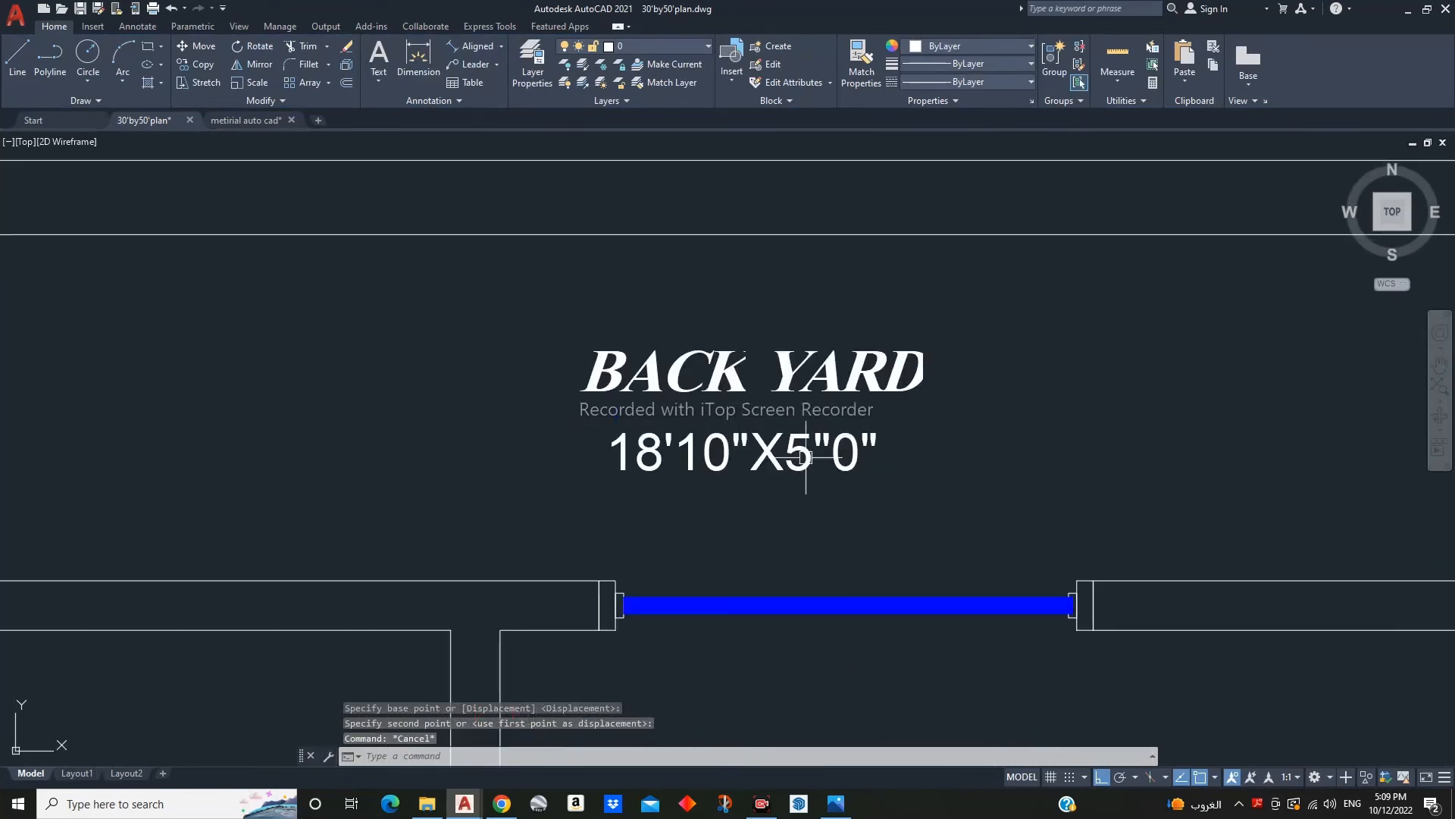
middle_click_drag(806, 457, 804, 483)
double_click(841, 413)
type("OPEN")
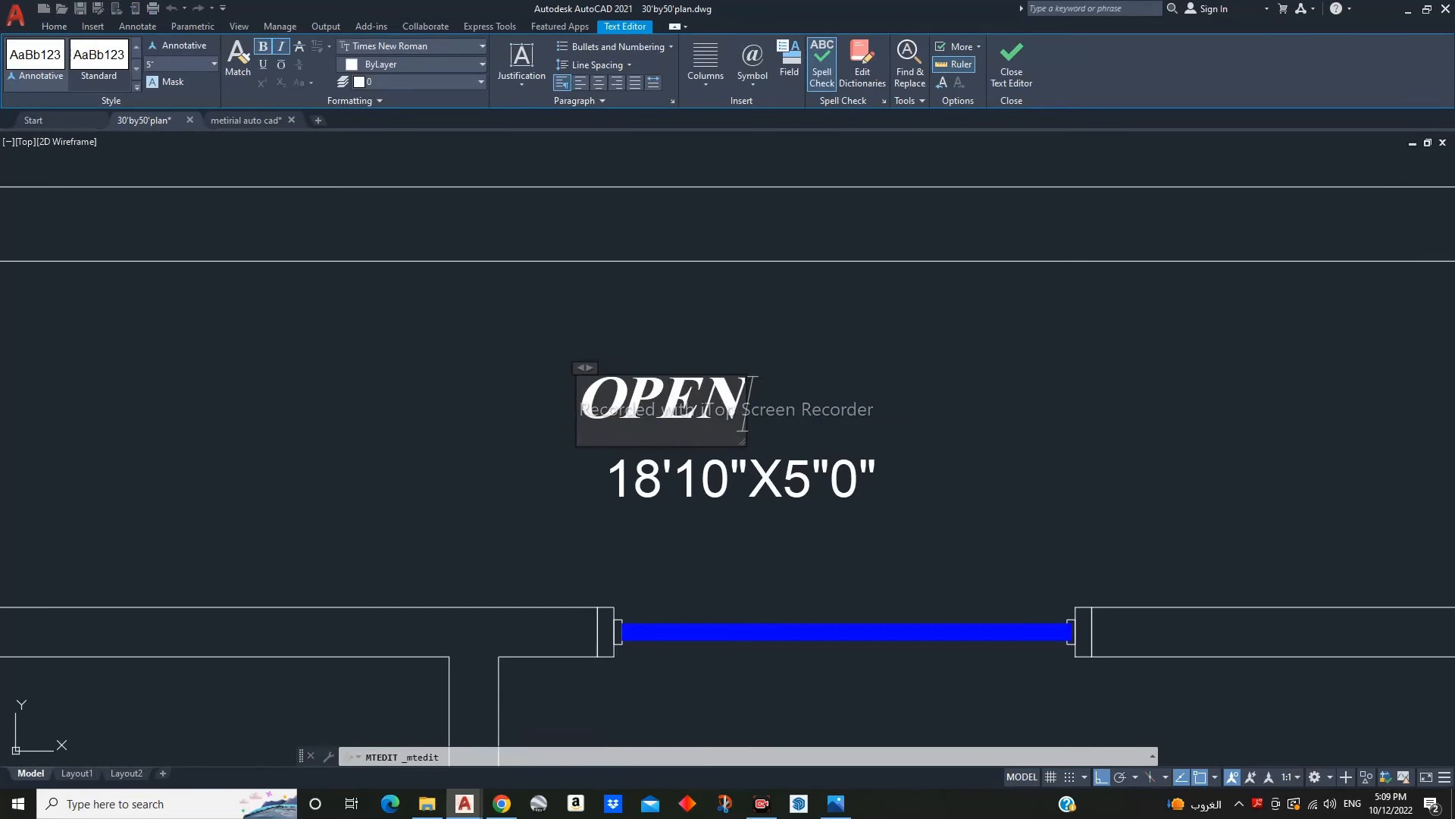
left_click(867, 409)
key("Escape")
- Measure the depth of the second plan's open rear strip with an aligned dimension along its side wall
scroll(869, 355, "down", 6)
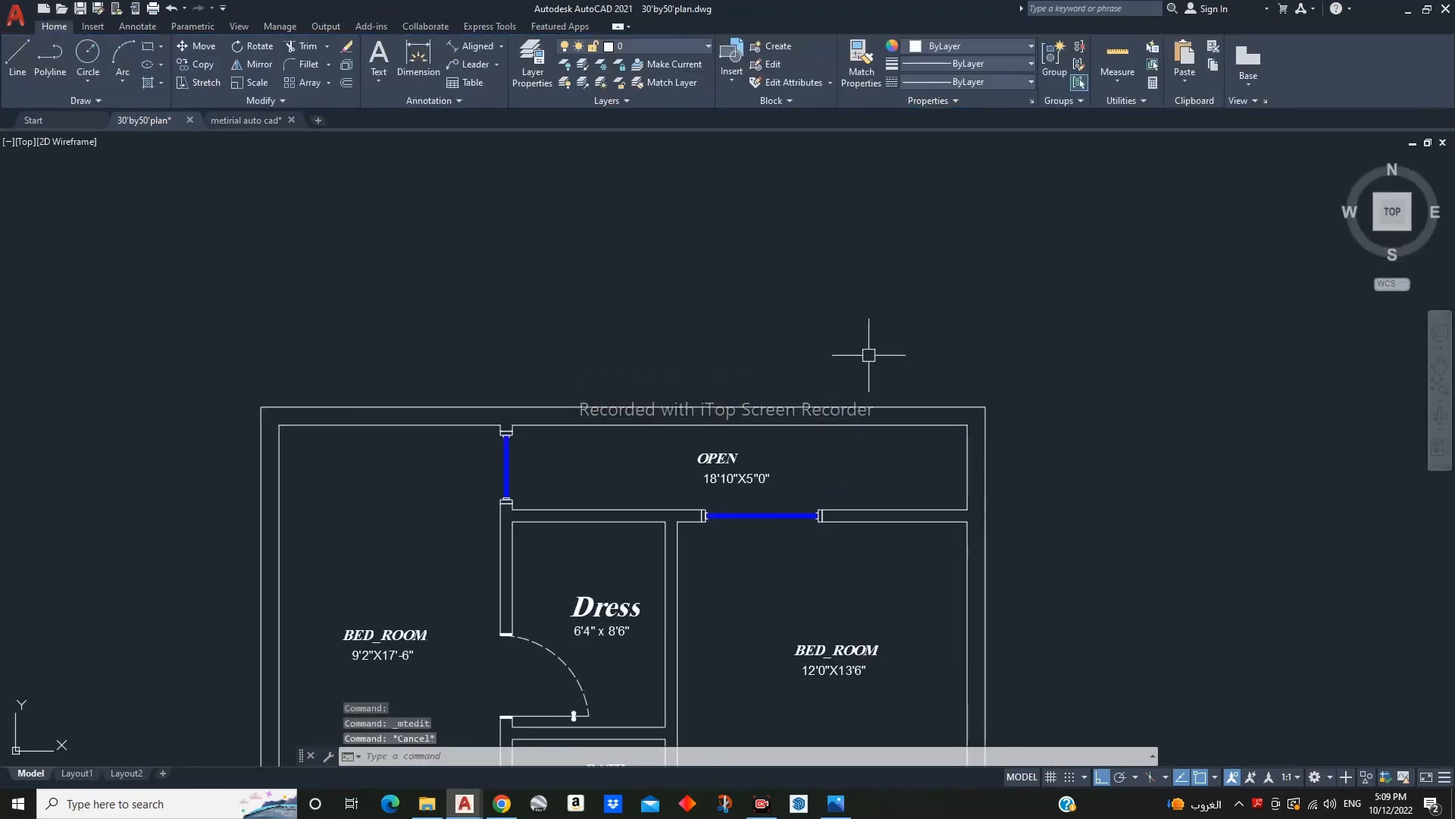
left_click(471, 46)
scroll(964, 497, "up", 2)
key("Return")
left_click(969, 459)
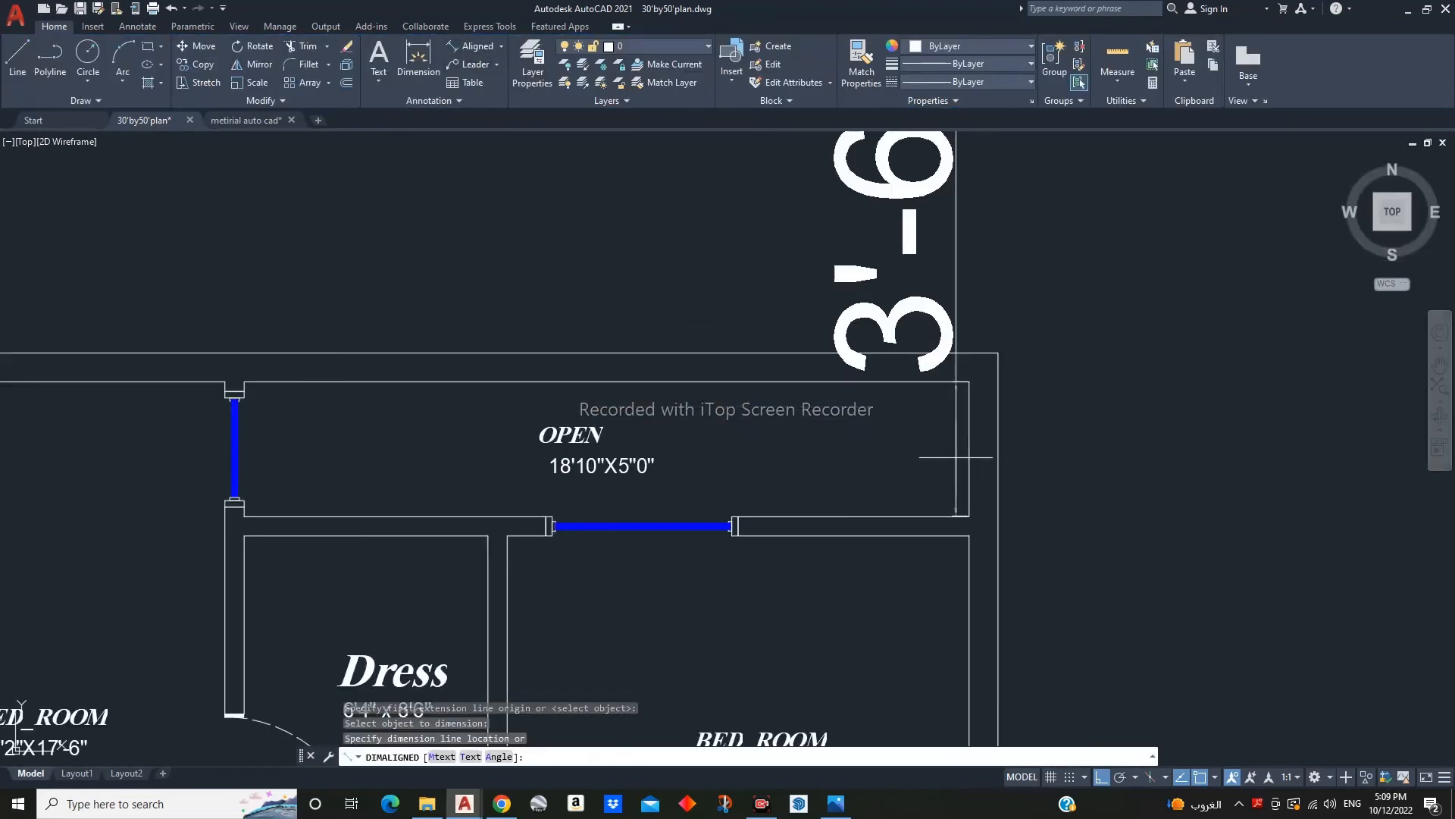
left_click(945, 455)
- Change the size text under the second plan's OPEN label to 18'10"X3"6"
scroll(854, 468, "down", 3)
scroll(740, 545, "up", 6)
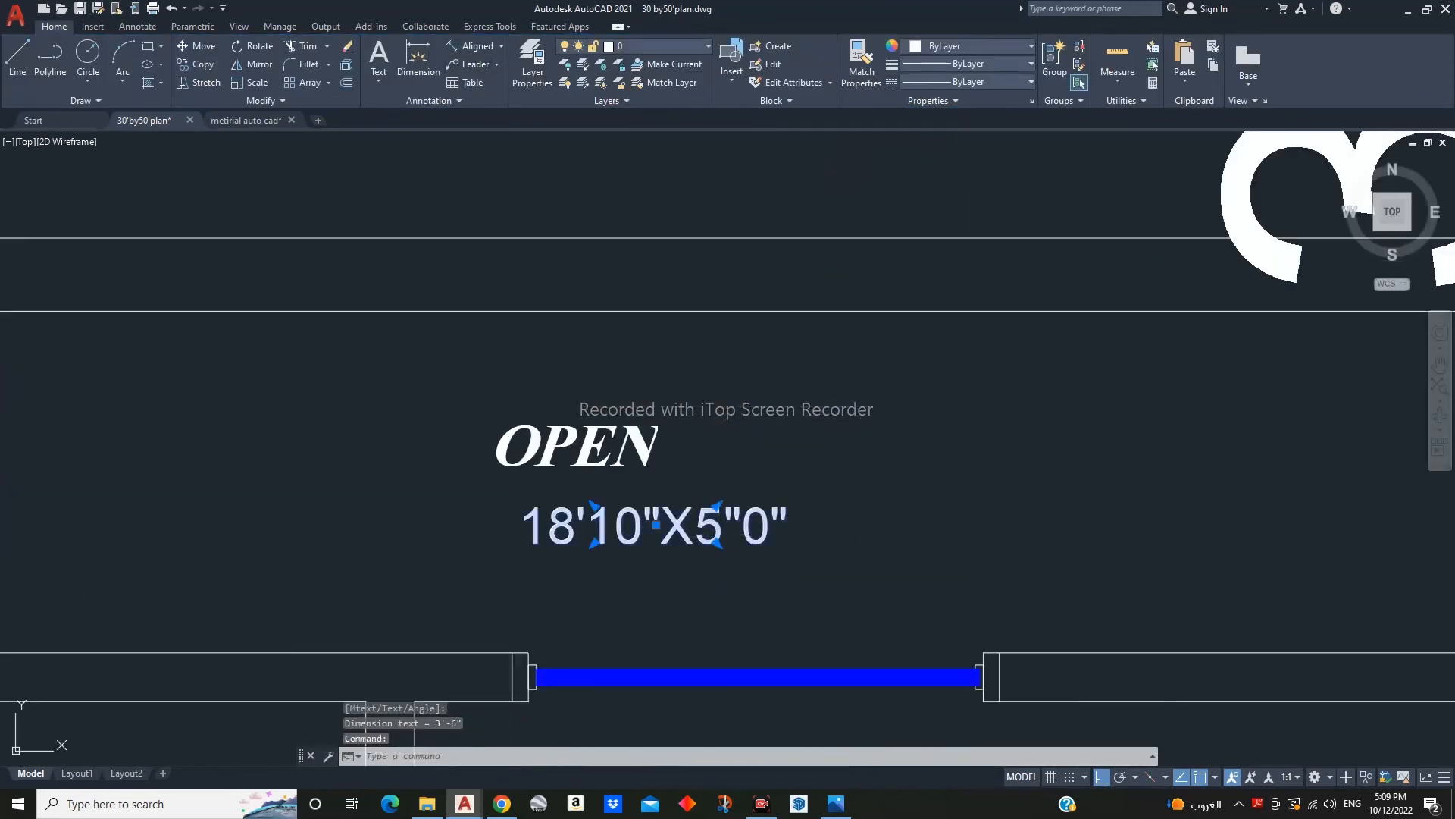
double_click(724, 531)
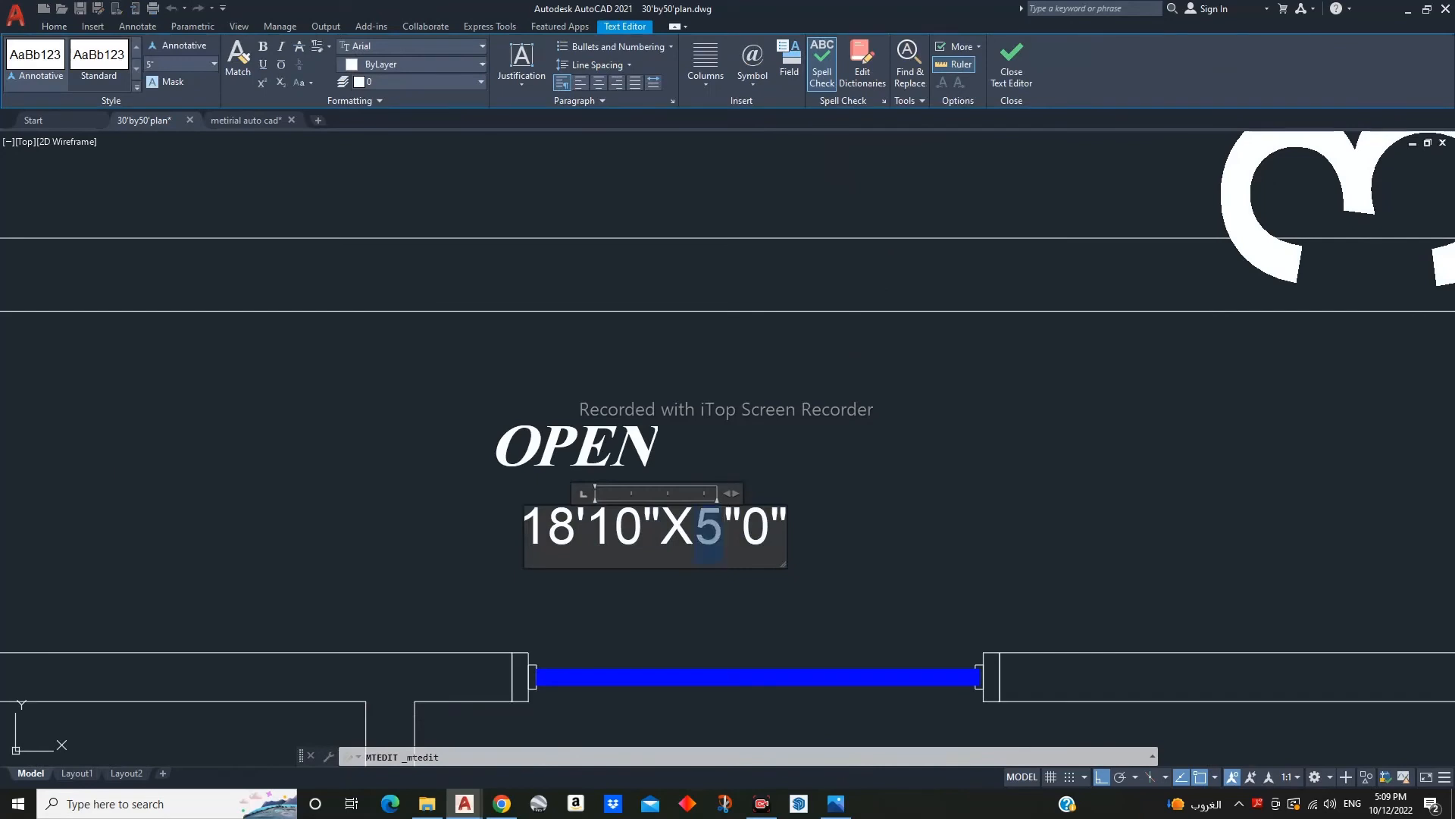
key("Escape")
scroll(771, 530, "down", 5)
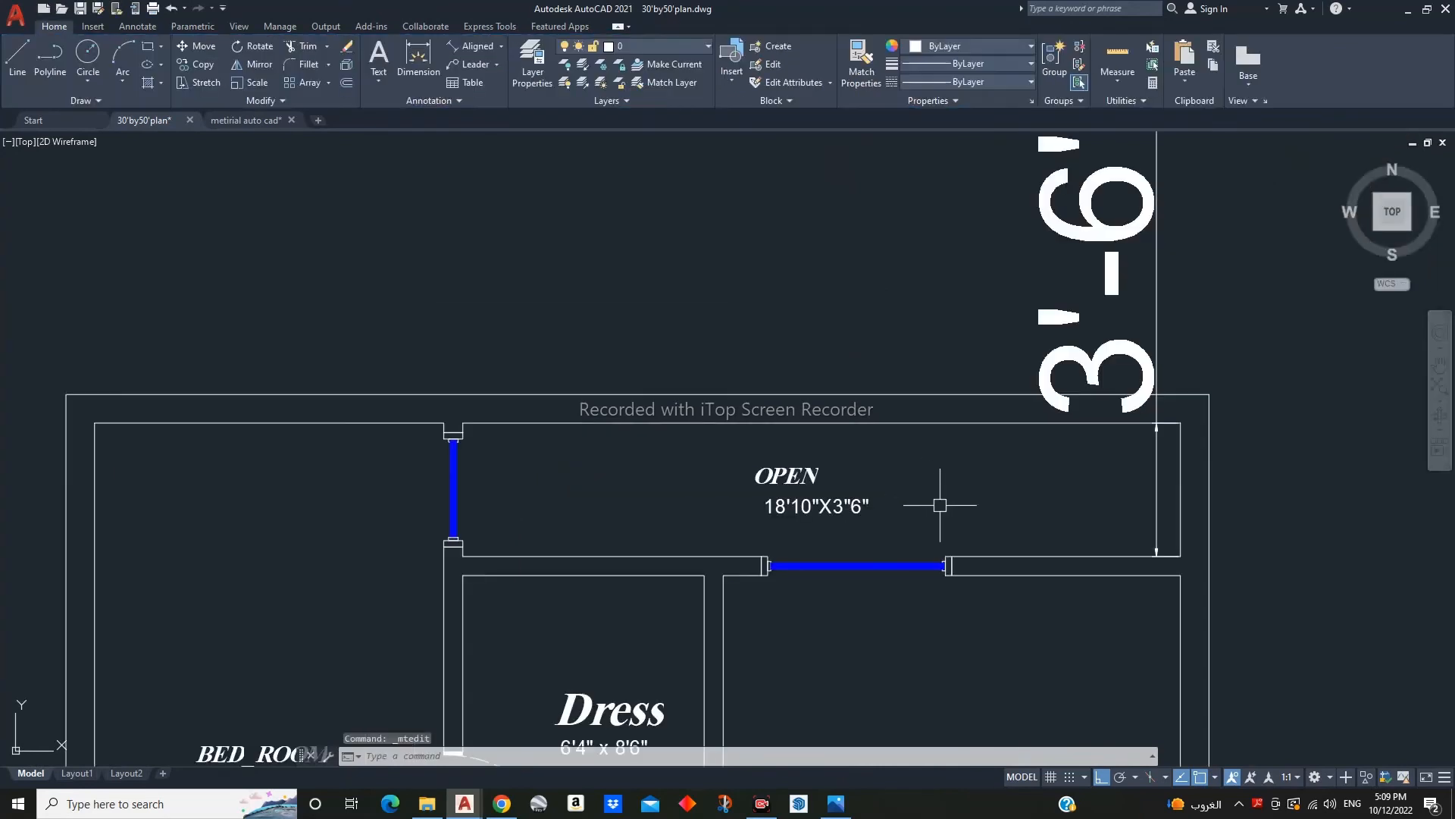
- Centre the OPEN label above its size text and erase the temporary depth dimension
left_click(766, 478)
type("M")
scroll(966, 482, "down", 3)
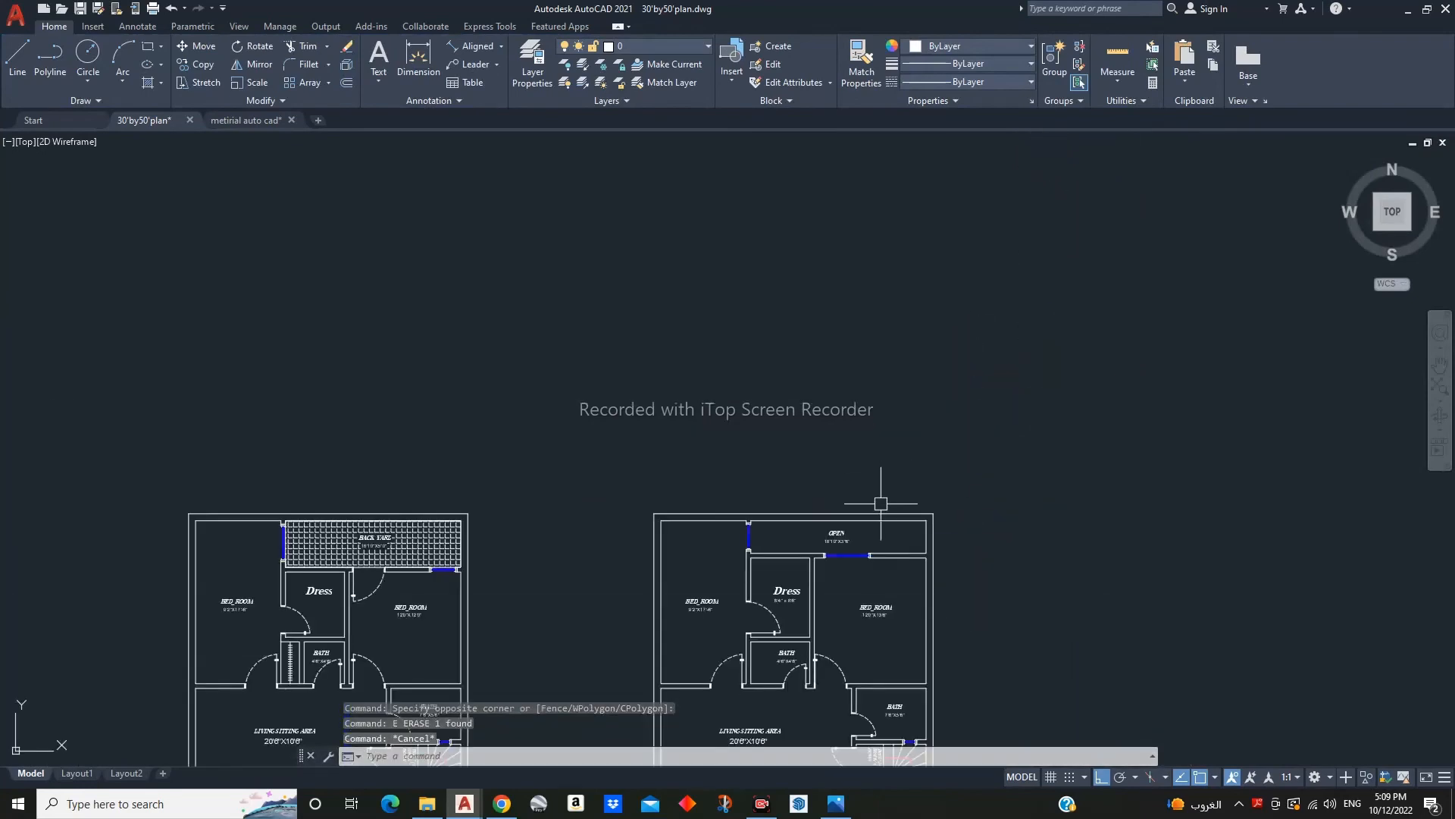
- Hatch the second plan's open rear strip with the ANGLE pattern
middle_click_drag(906, 494, 902, 381)
scroll(902, 381, "down", 2)
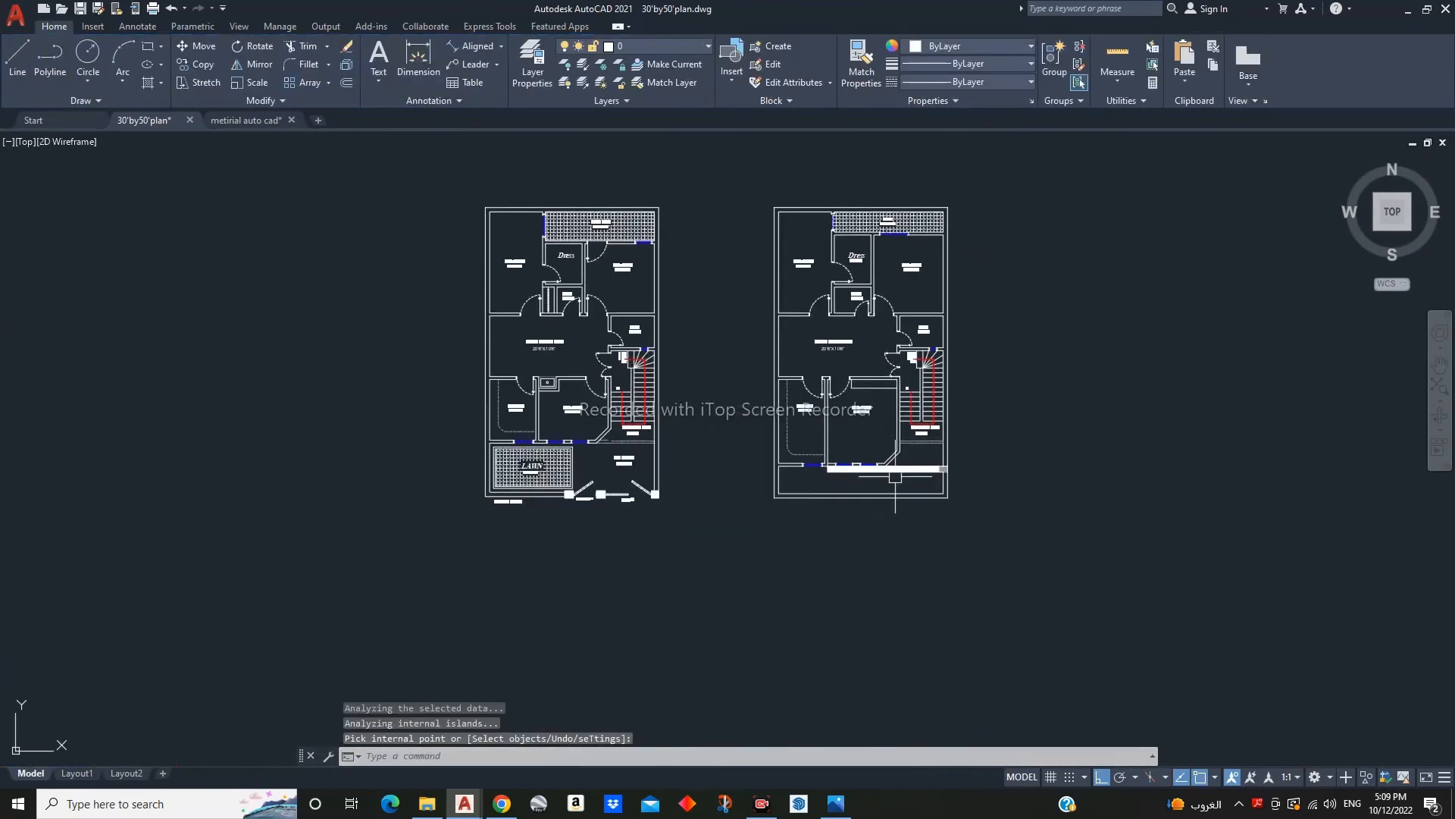
- Hatch the strip along the front of the second plan with the ANGLE pattern
scroll(895, 477, "up", 4)
key("Return")
left_click(698, 493)
key("Return")
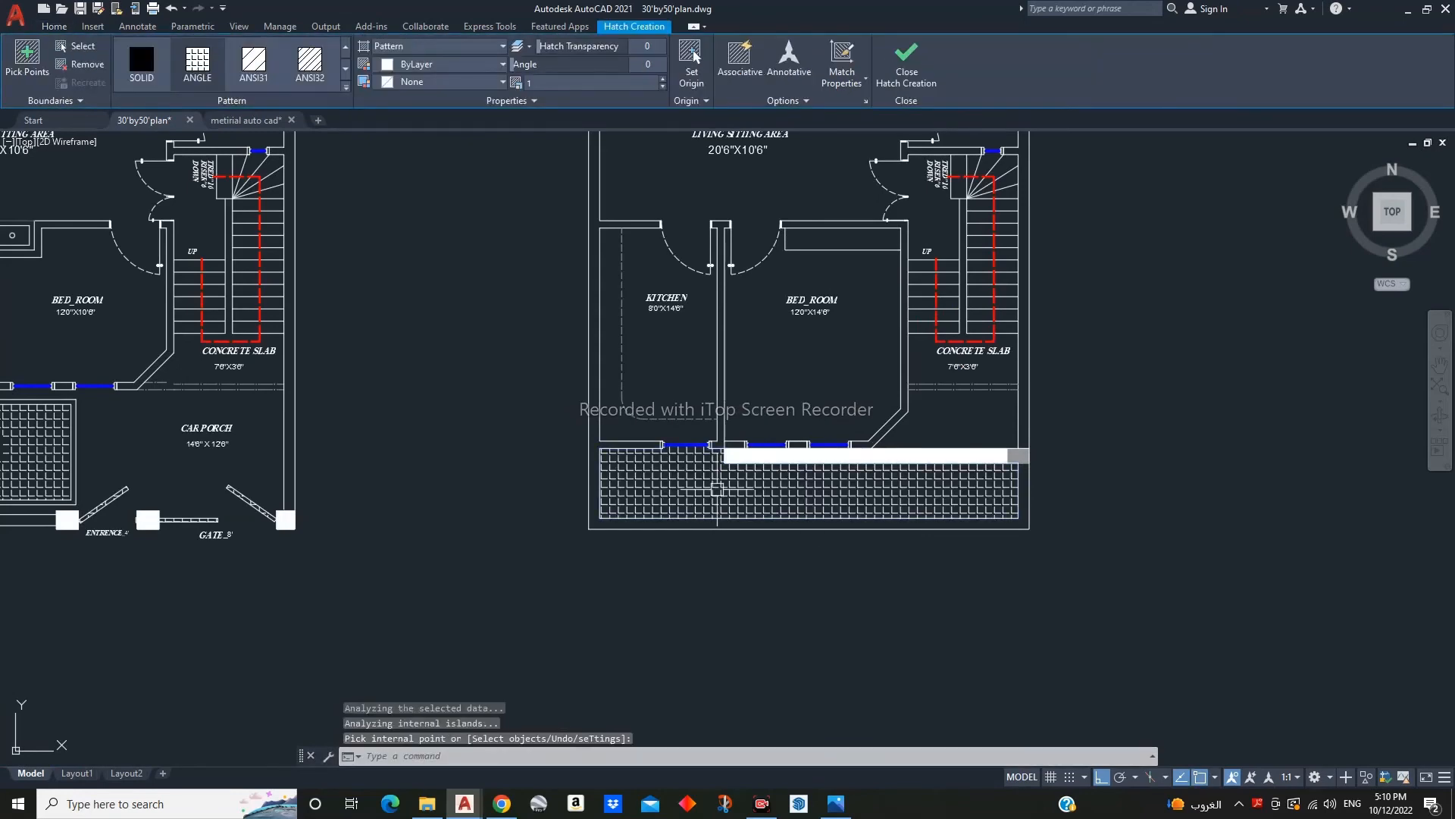
left_click(723, 496)
scroll(731, 535, "down", 2)
mouse_move(732, 590)
middle_mouse_down()
mouse_move(935, 591)
mouse_move(908, 595)
middle_mouse_up()
key("Escape")
key("Escape")
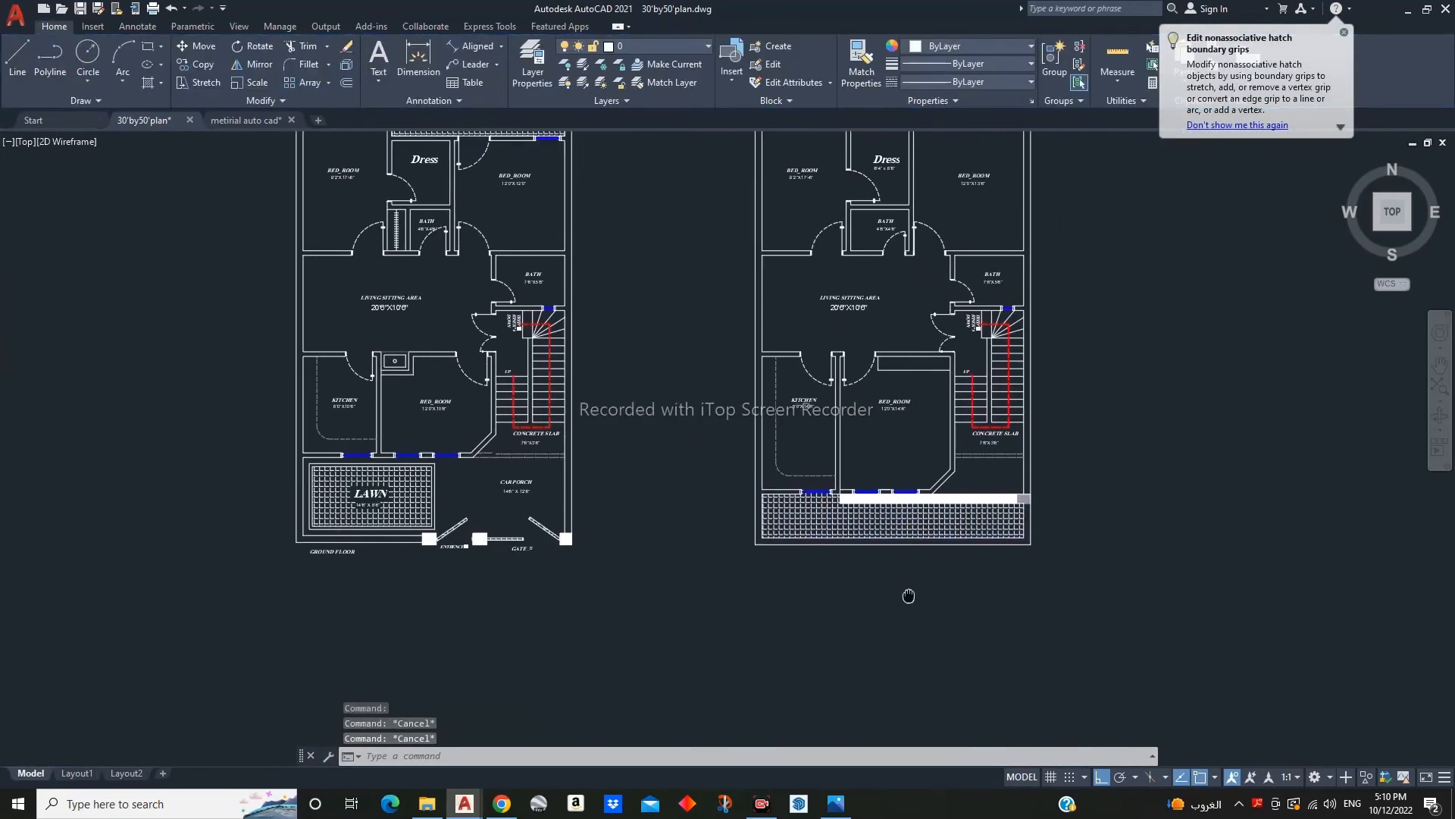
middle_click_drag(550, 616, 778, 605)
type("M")
key("Escape")
middle_click_drag(926, 554, 861, 557)
scroll(510, 493, "up", 7)
left_click(592, 504)
scroll(594, 503, "down", 7)
middle_click_drag(1140, 559, 705, 575)
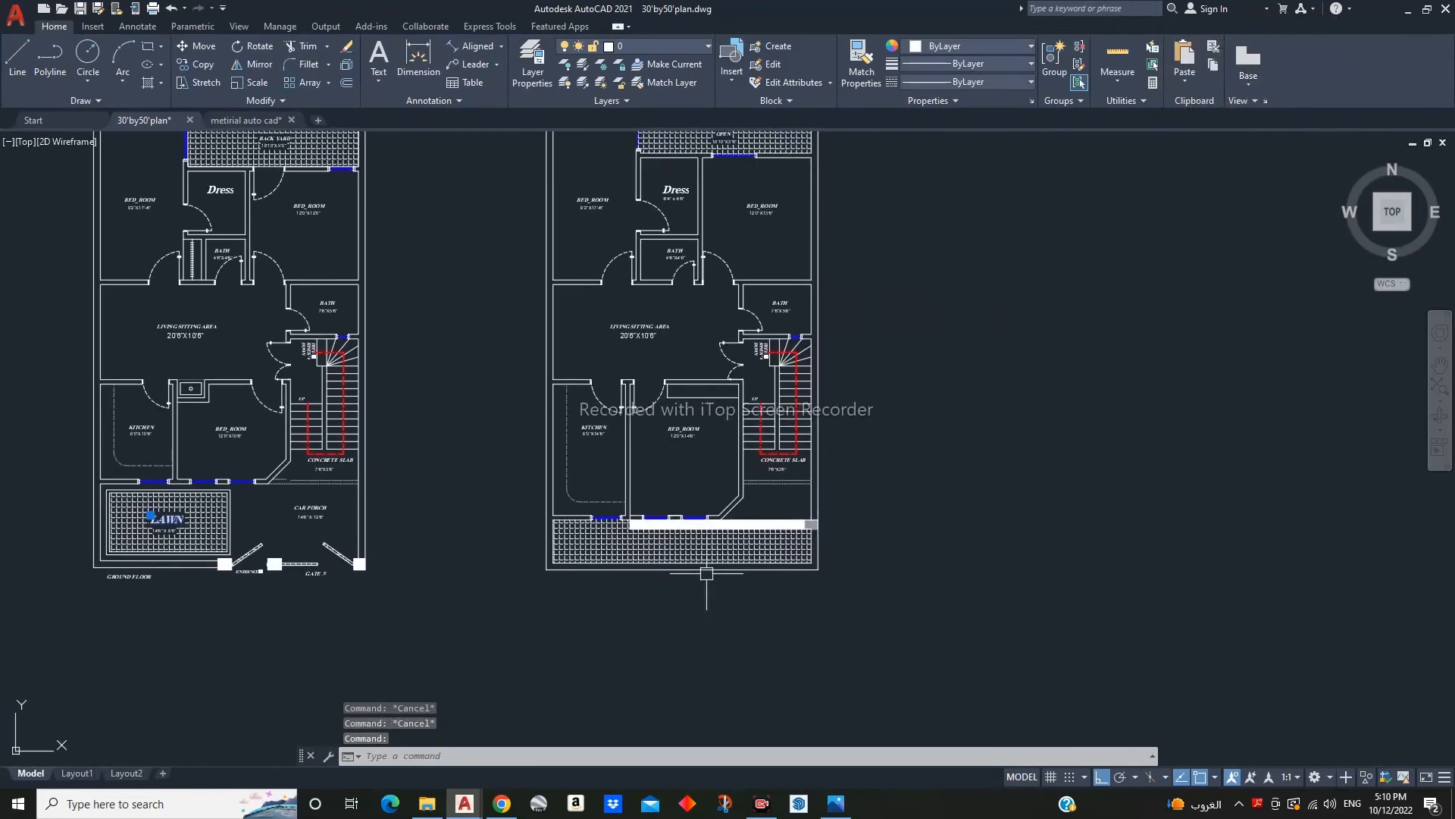
key("Escape")
- Erase the hatch from the second plan's front strip
scroll(712, 554, "up", 5)
left_click(712, 555)
key("Delete")
scroll(791, 640, "down", 5)
middle_click_drag(925, 661, 1007, 629)
key("Escape")
key("Escape")
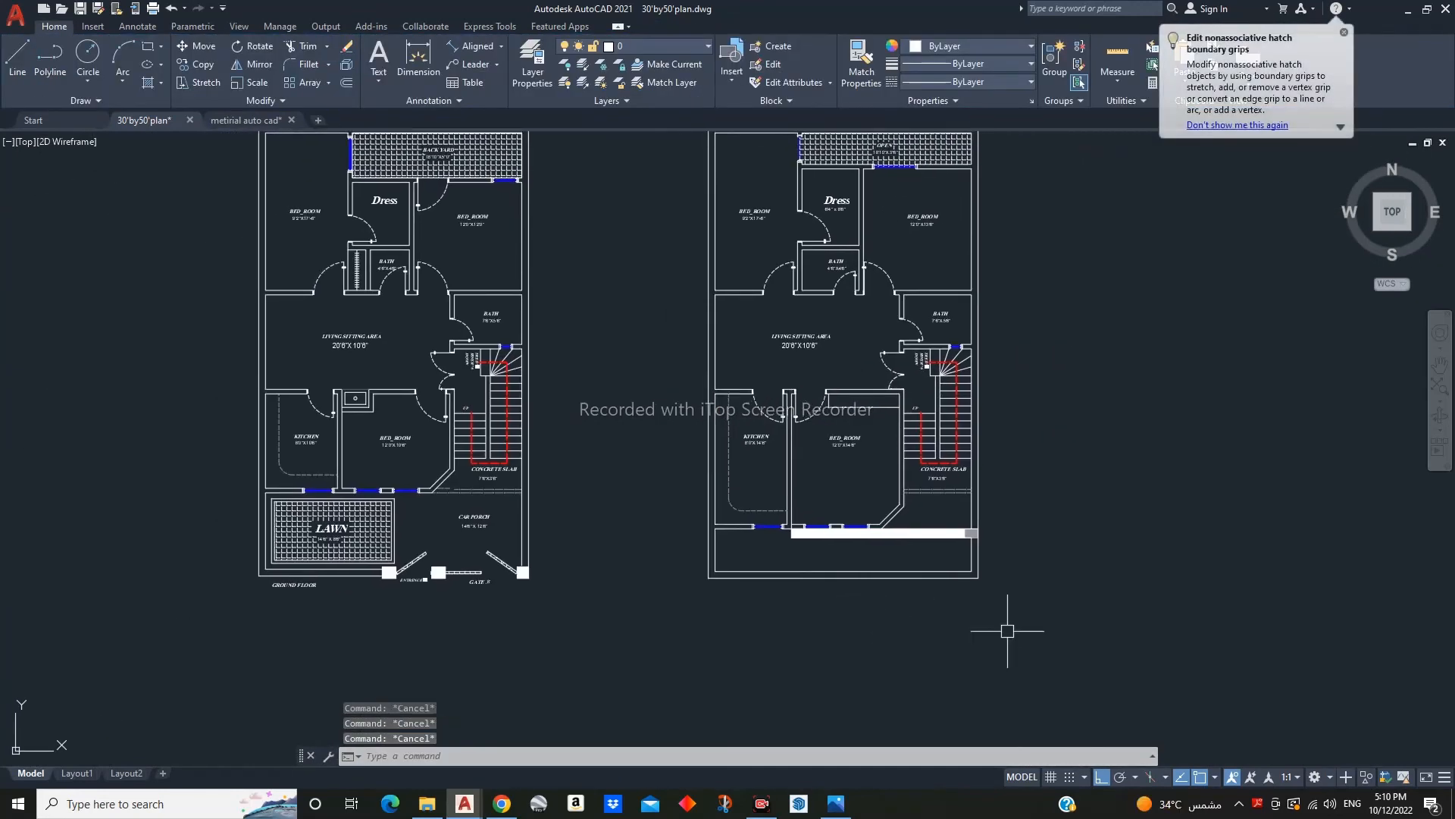
- Save the drawing and copy the GROUND FLOOR title horizontally to below the second plan's front corner
key("ctrl+s")
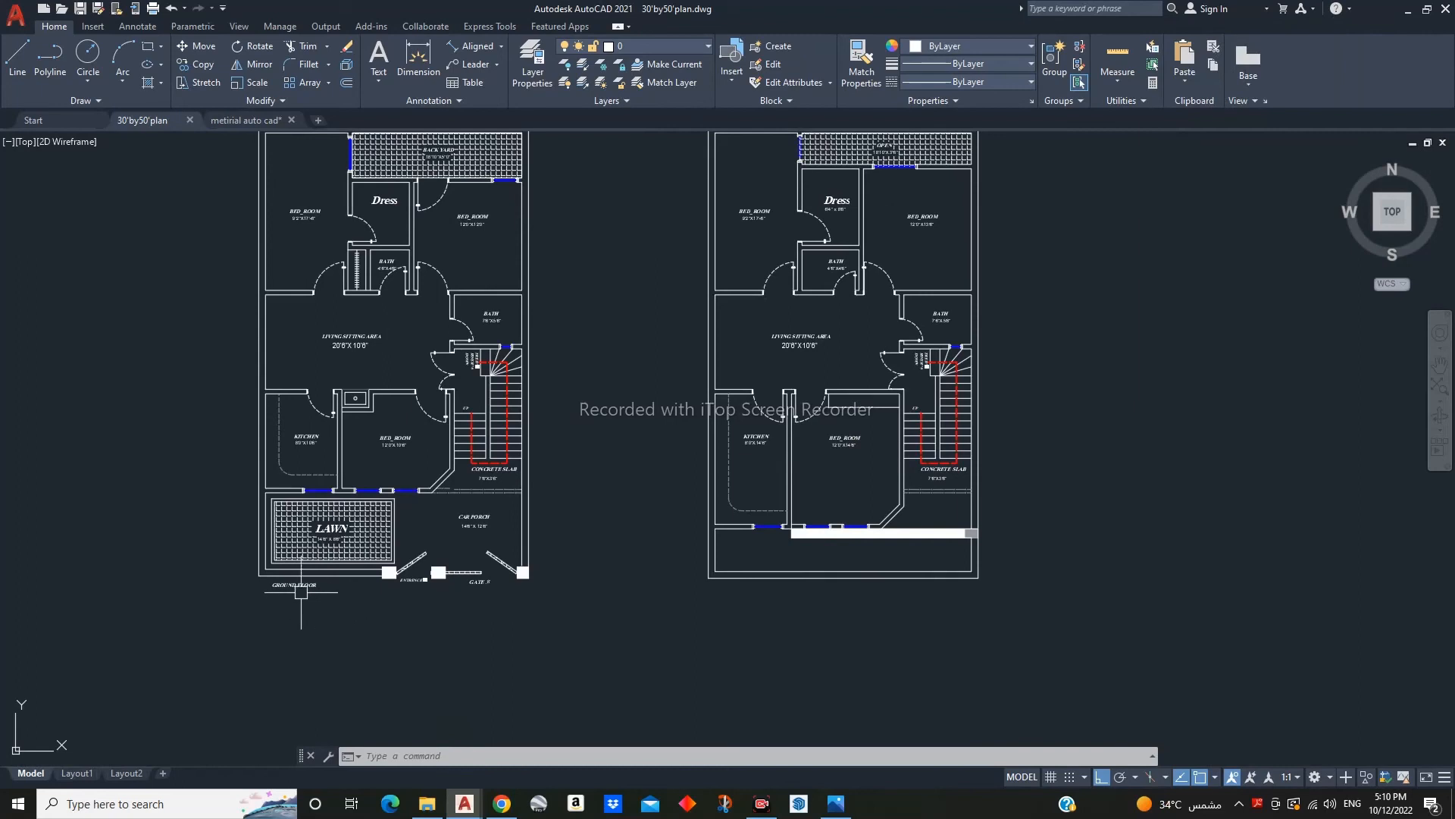
type("co")
key("Return")
left_click(309, 624)
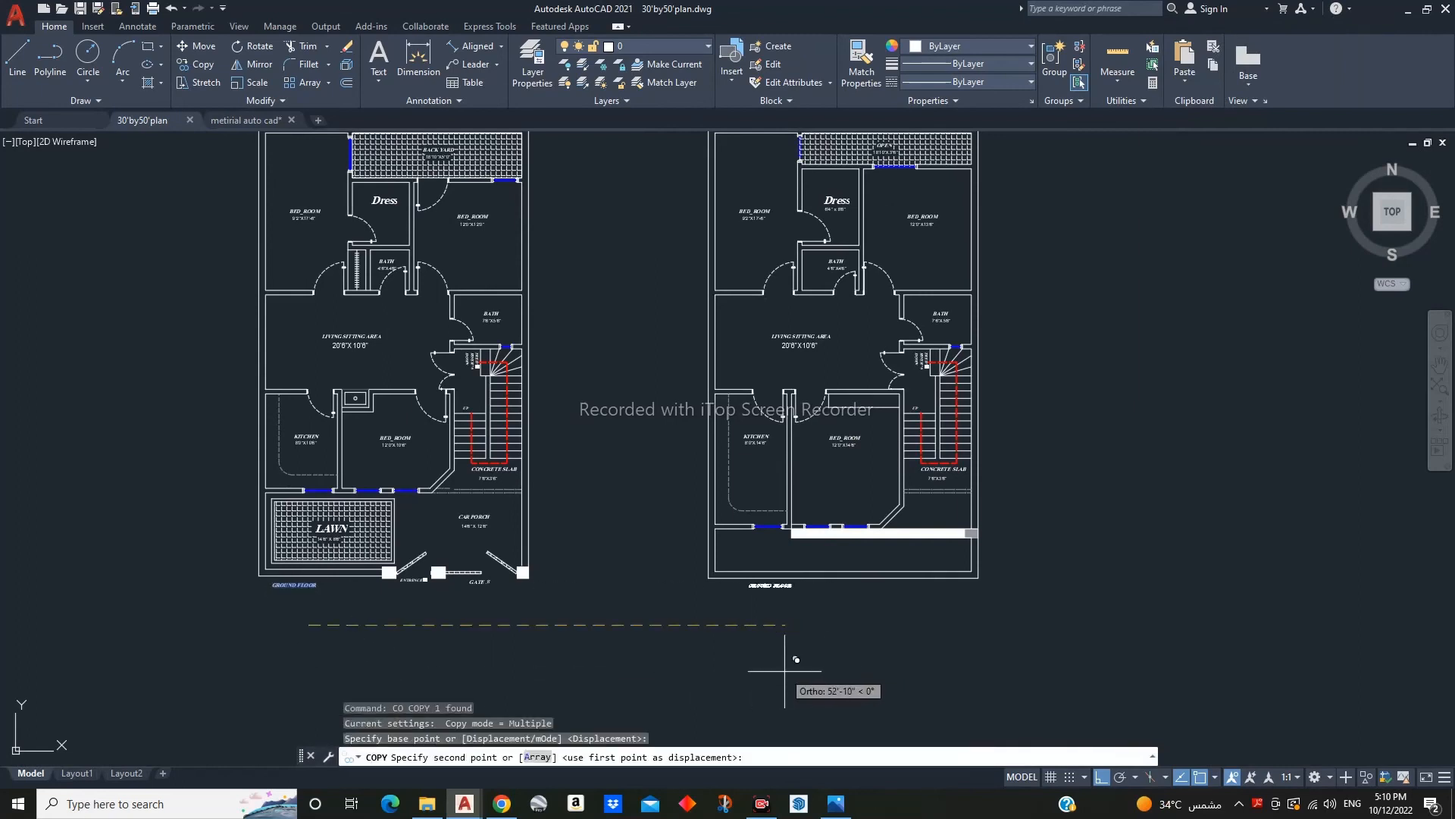
left_click(785, 671)
key("Escape")
- Change the copied title below the second plan to FIRST FLOOR
scroll(792, 667, "up", 6)
double_click(797, 644)
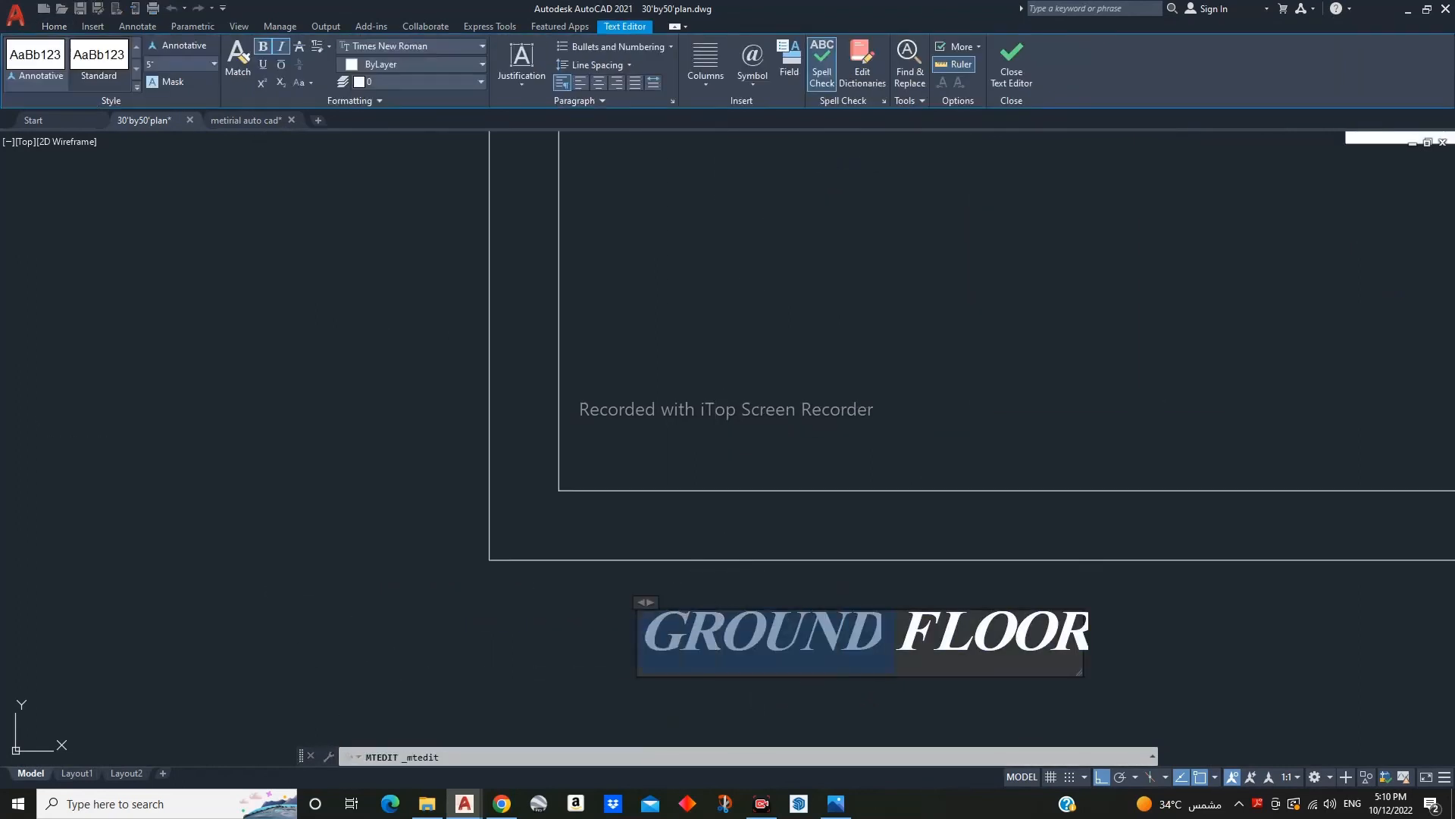
type("FIRST")
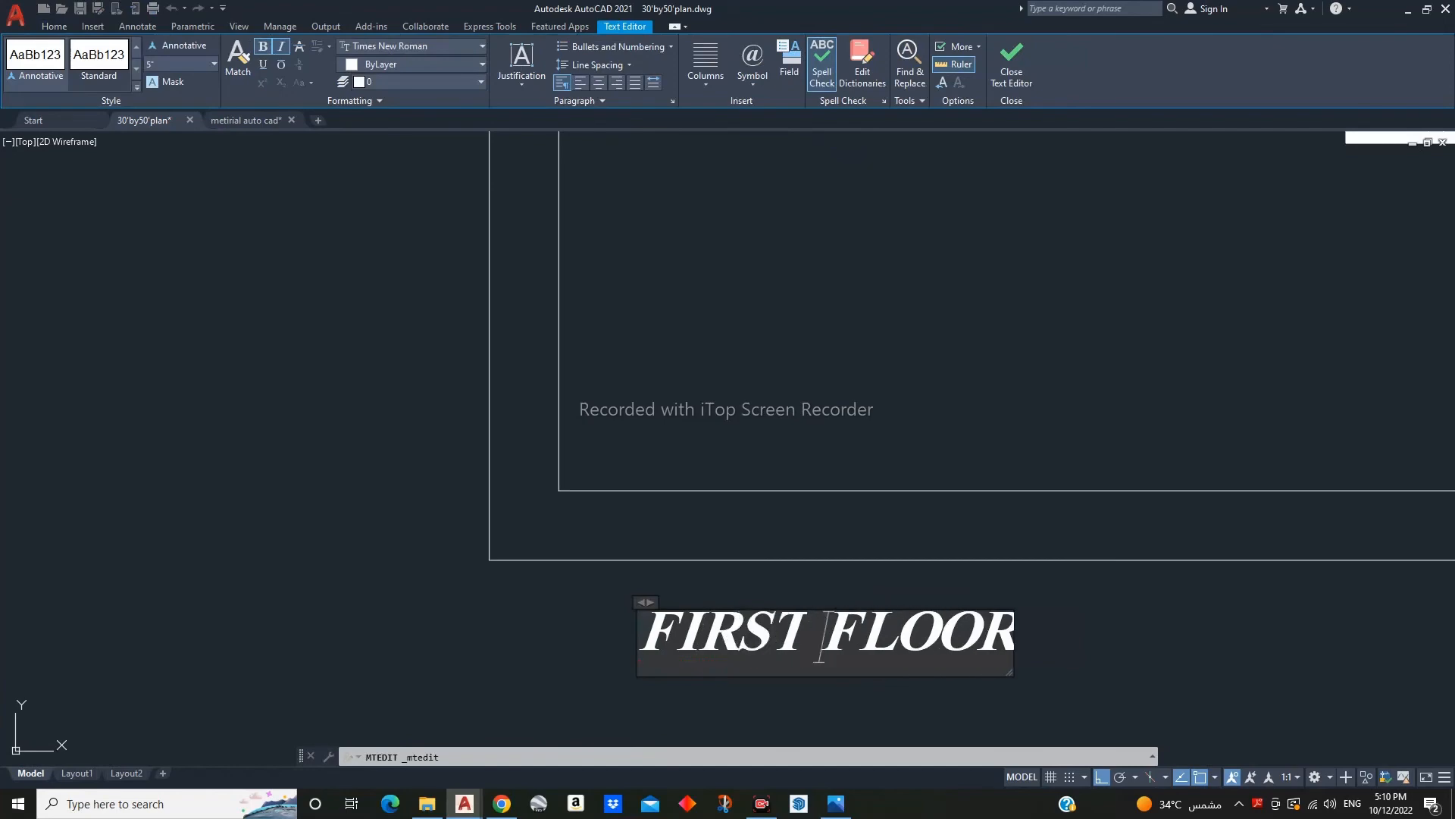
left_click(507, 614)
key("Escape")
key("Escape")
scroll(871, 558, "down", 10)
scroll(907, 462, "up", 2)
middle_click_drag(882, 514, 906, 528)
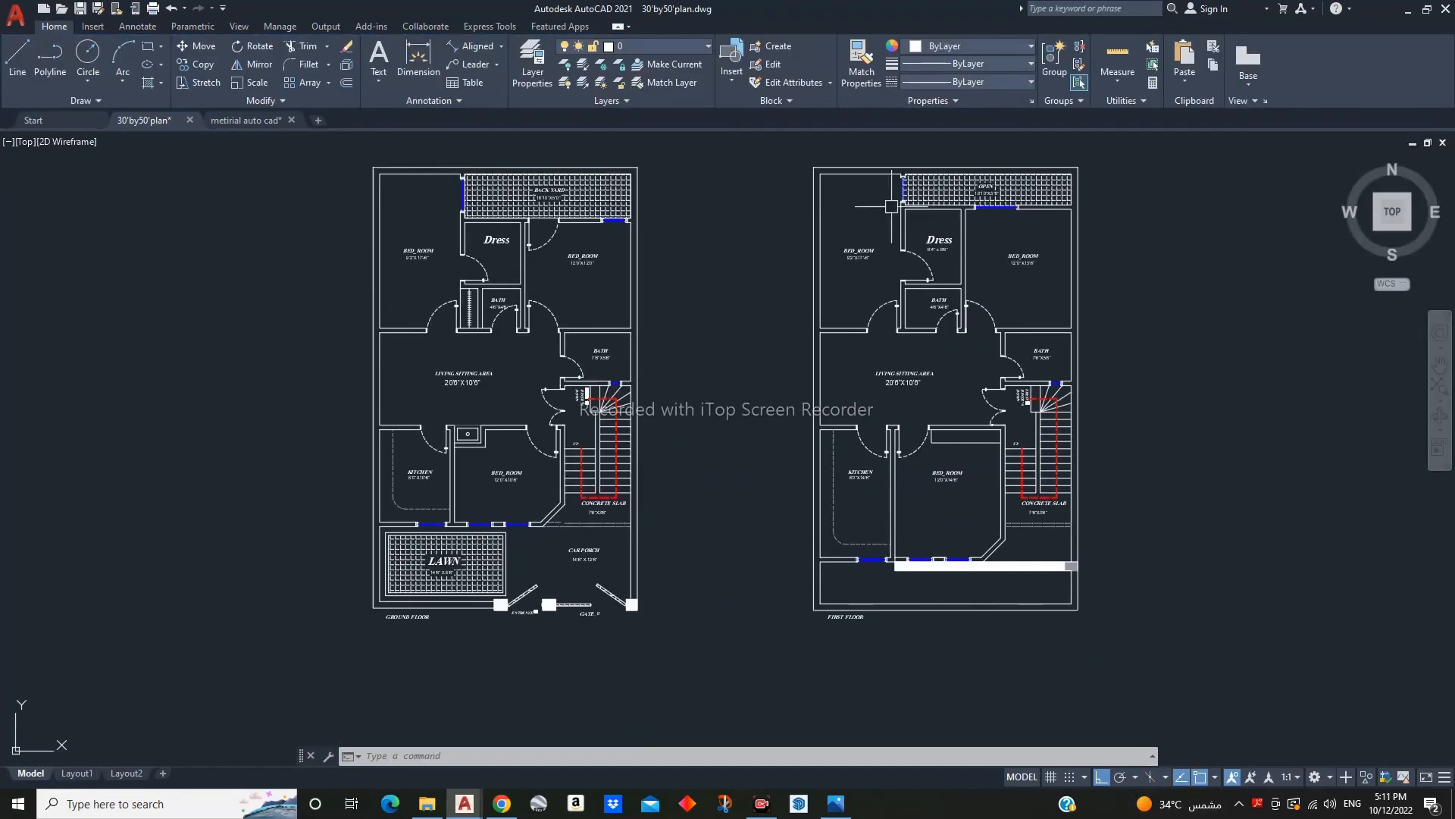
left_click(477, 46)
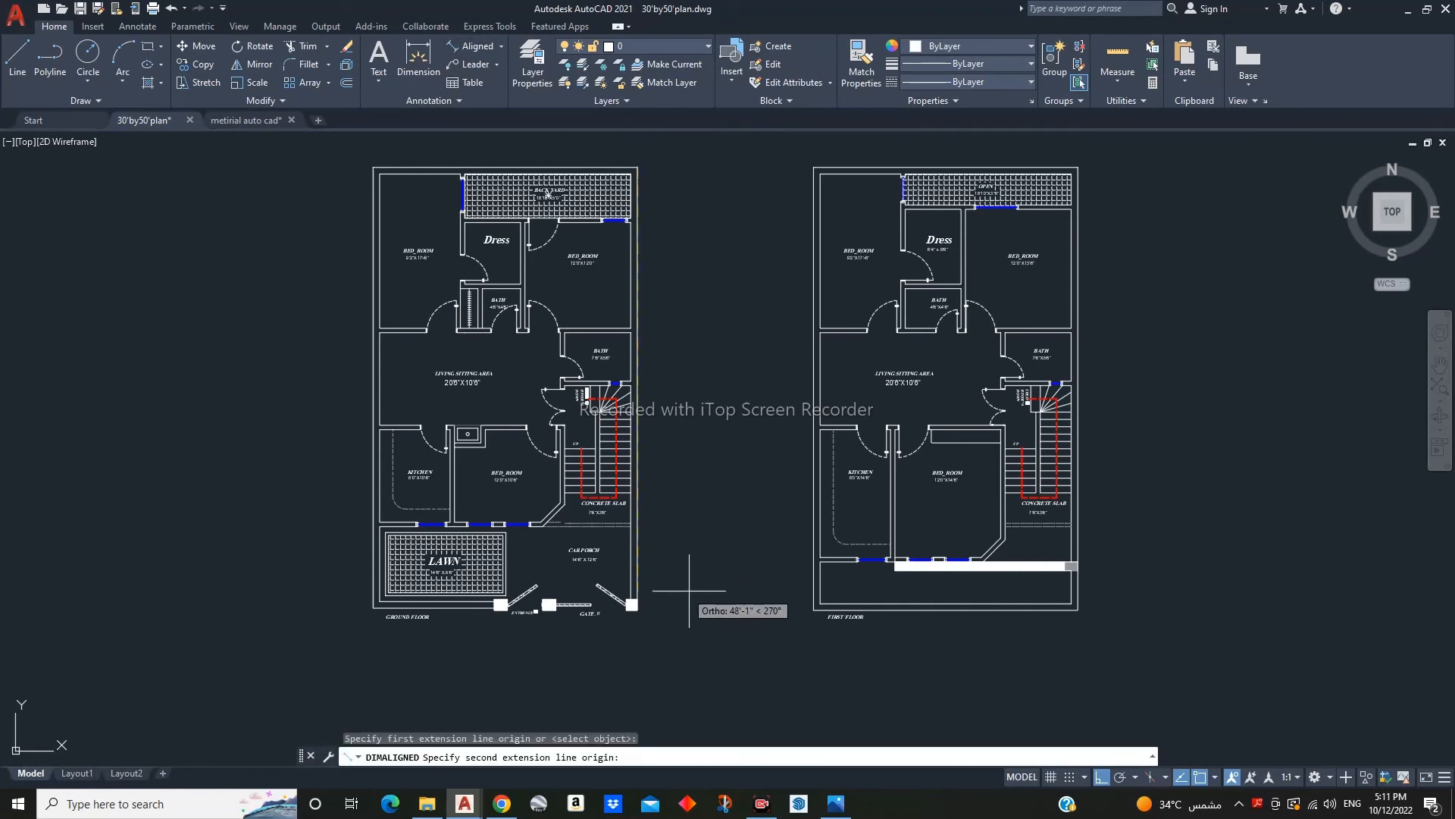
scroll(632, 611, "up", 8)
scroll(658, 605, "down", 10)
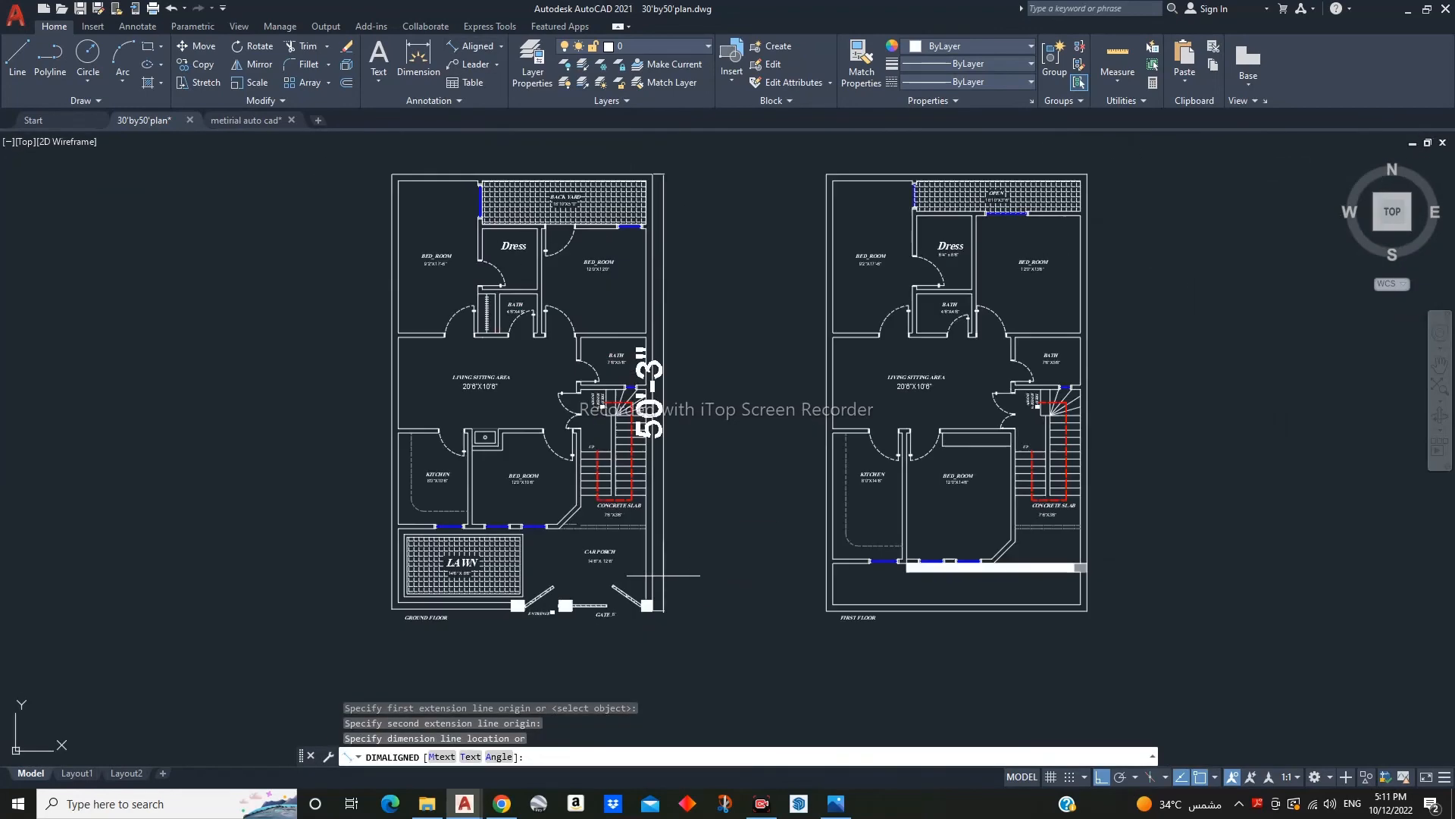
key("Escape")
- Add aligned dimensions for the ground floor plan's overall depth along its left outer wall and its width along the rear wall
key("Return")
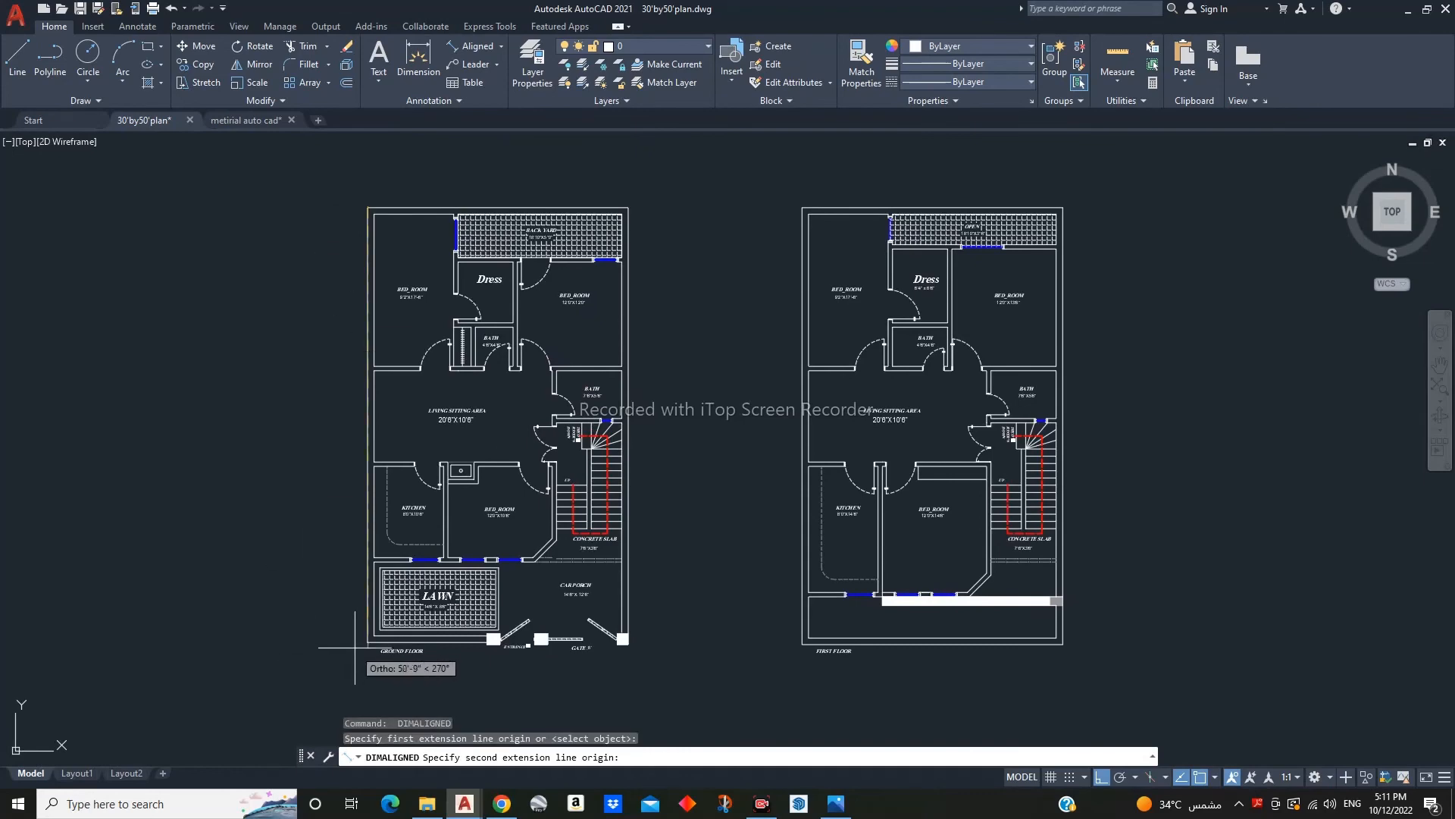
left_click(367, 642)
left_click(350, 630)
middle_click_drag(381, 331, 399, 448)
key("Return")
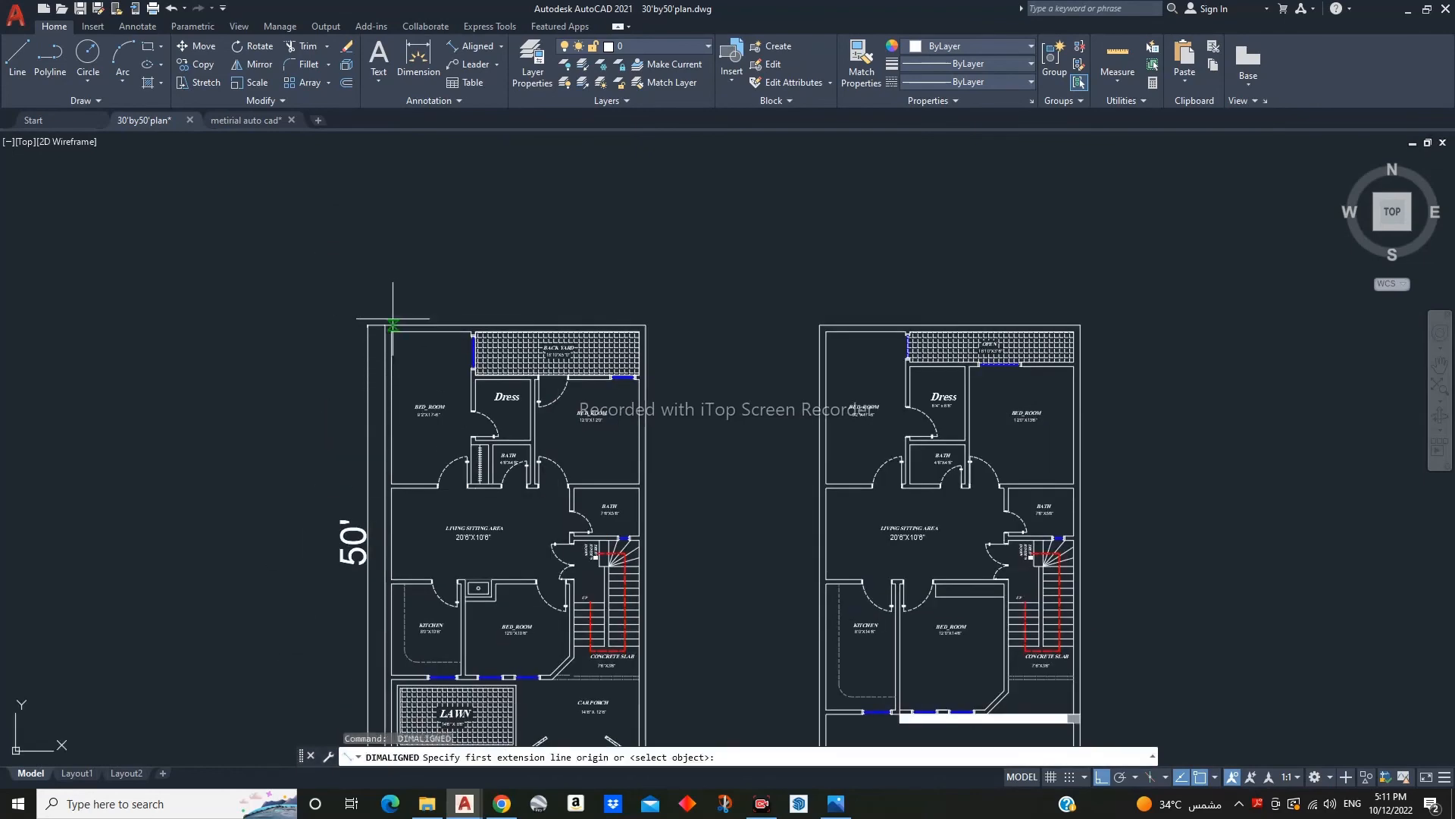
left_click(403, 325)
scroll(295, 296, "up", 6)
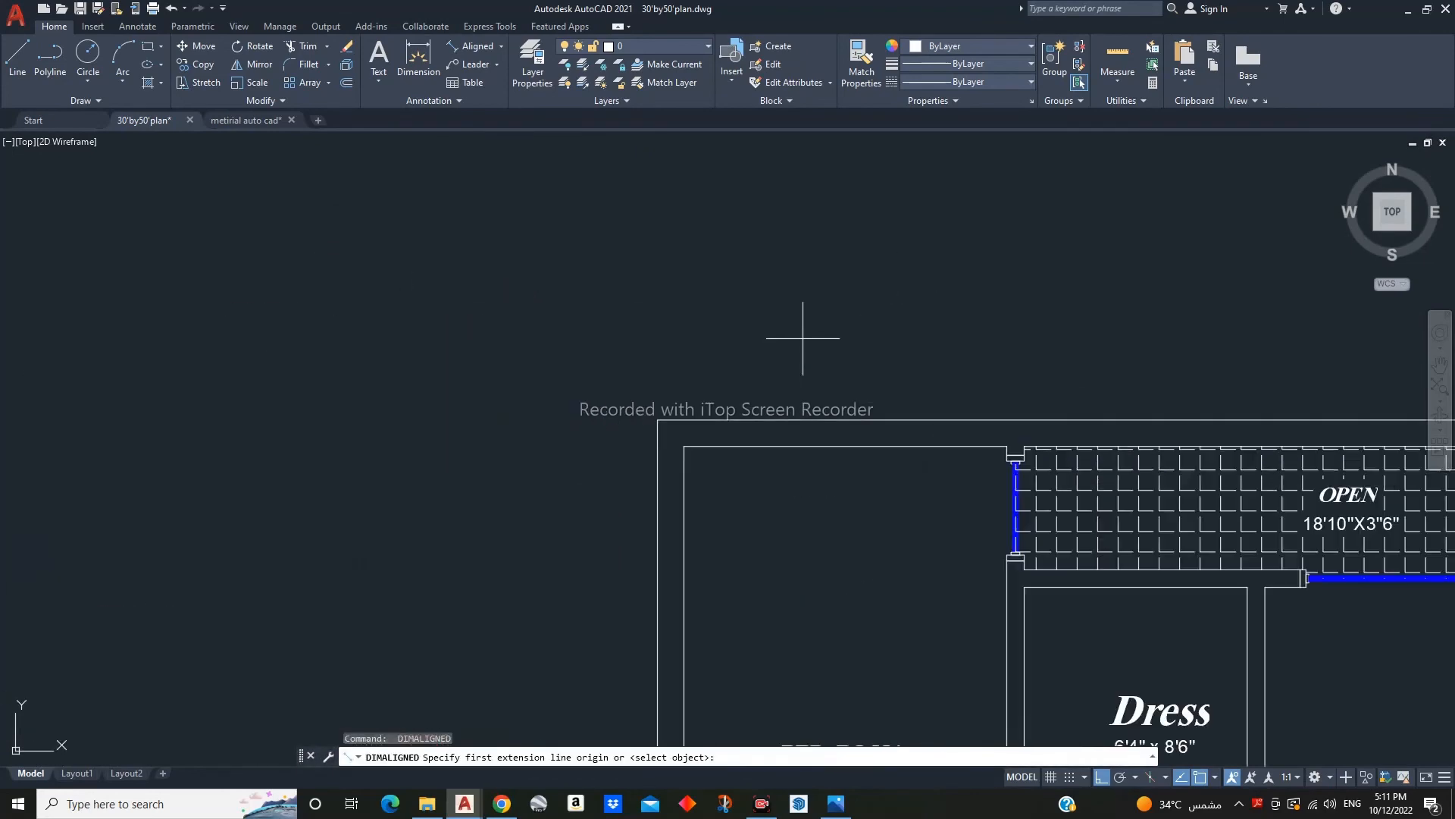
- Dimension the first floor plan's overall width, placing the aligned dimension above its rear wall
scroll(817, 385, "down", 2)
left_click(820, 376)
key("Return")
key("Return")
left_click(723, 457)
scroll(682, 478, "down", 2)
middle_click_drag(681, 480, 723, 357)
scroll(720, 360, "down", 4)
left_click(717, 449)
- Dimension the first floor plan's overall depth, placing the aligned dimension outside its left outer wall
key("Return")
scroll(718, 345, "up", 8)
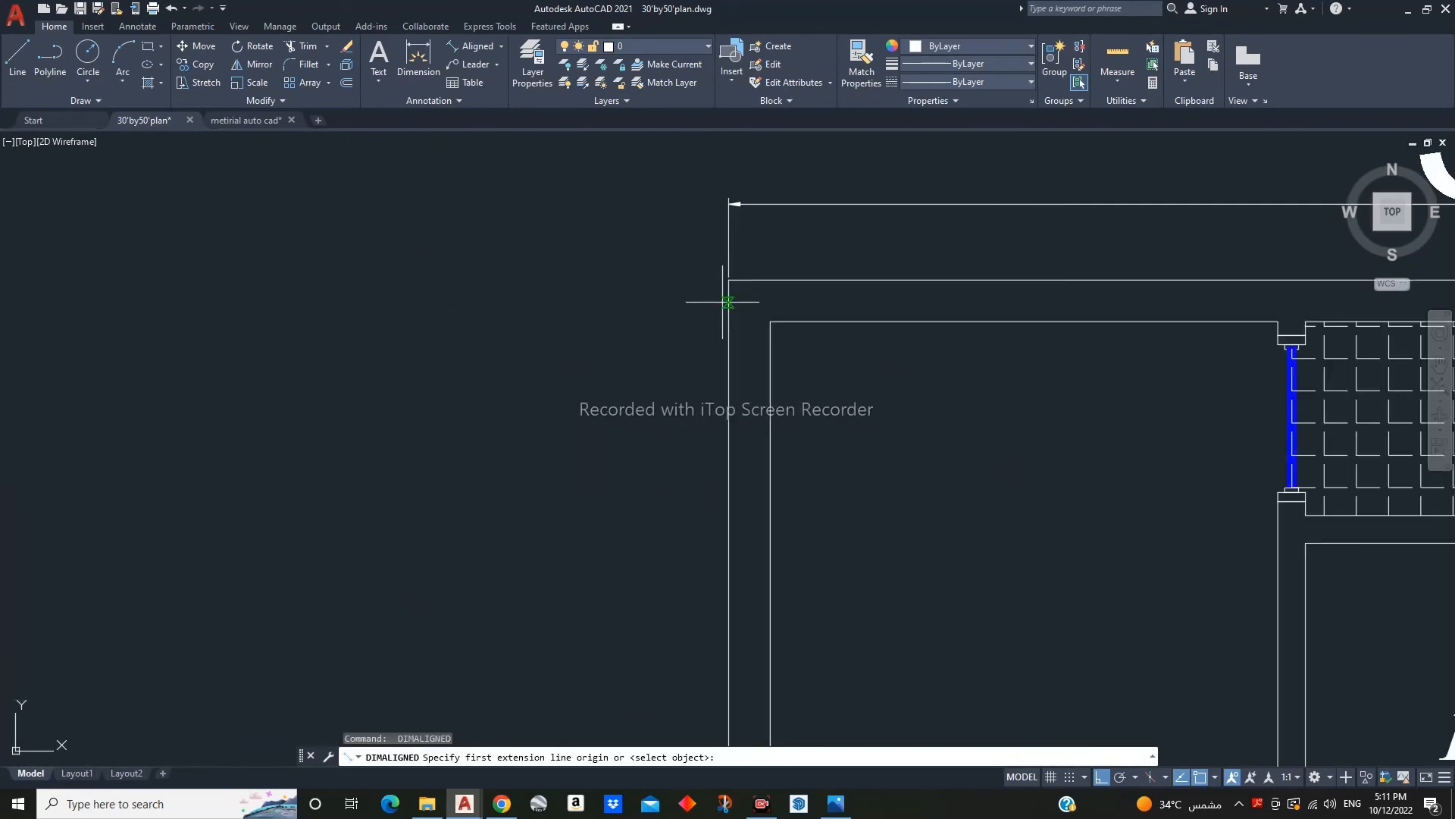
scroll(727, 281, "down", 8)
scroll(720, 617, "up", 8)
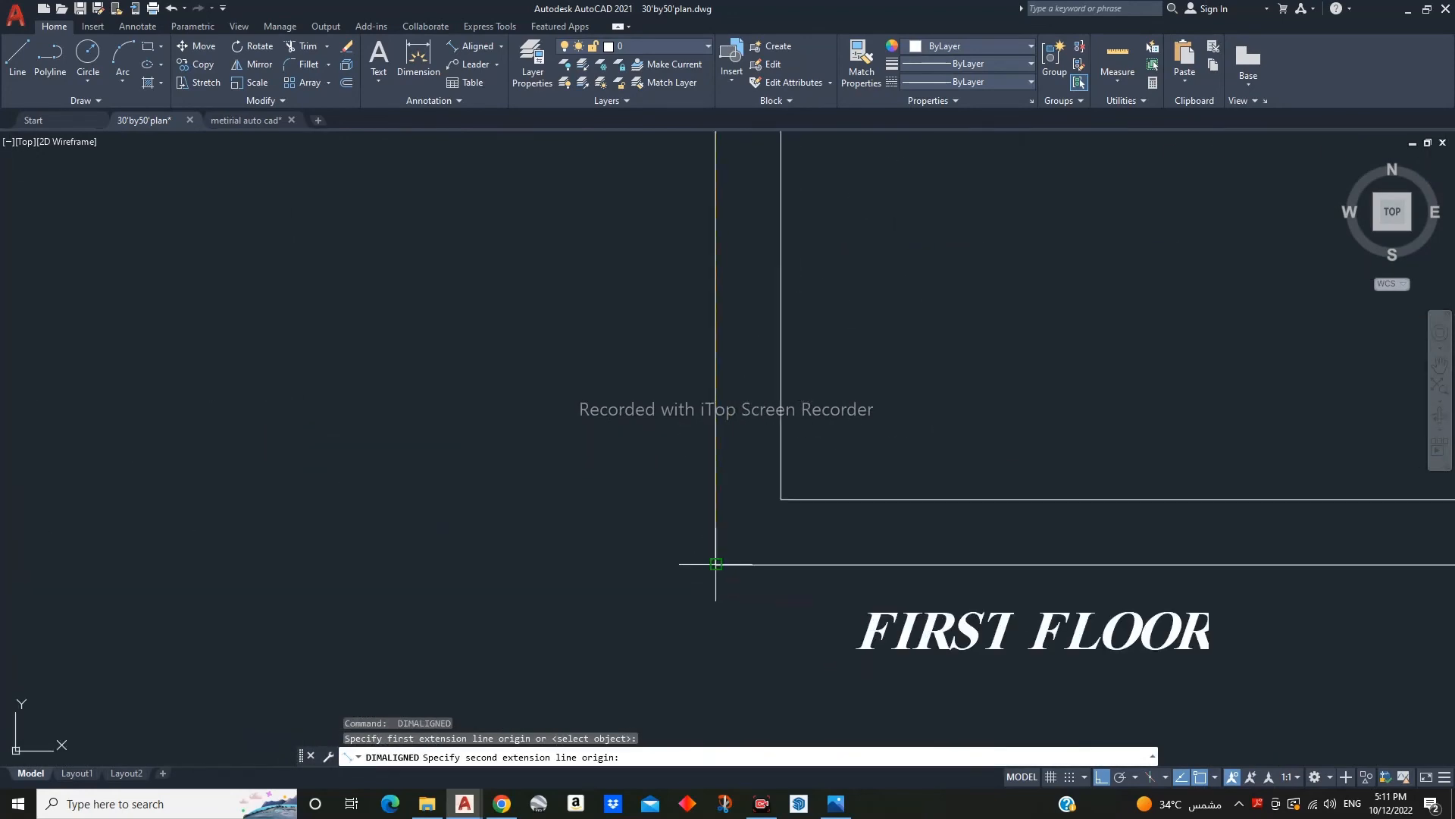
left_click(714, 561)
left_click(580, 546)
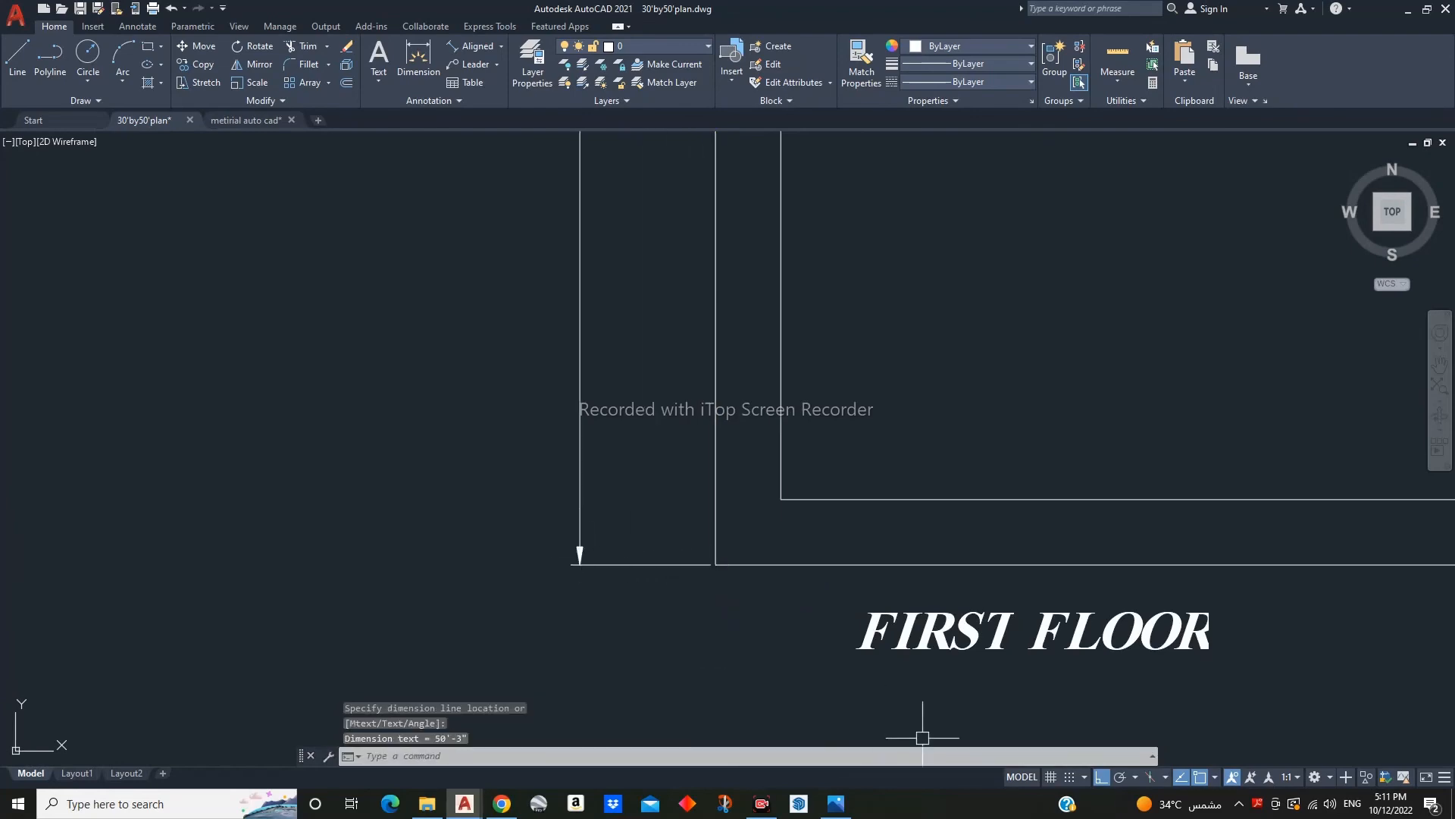
scroll(766, 498, "down", 8)
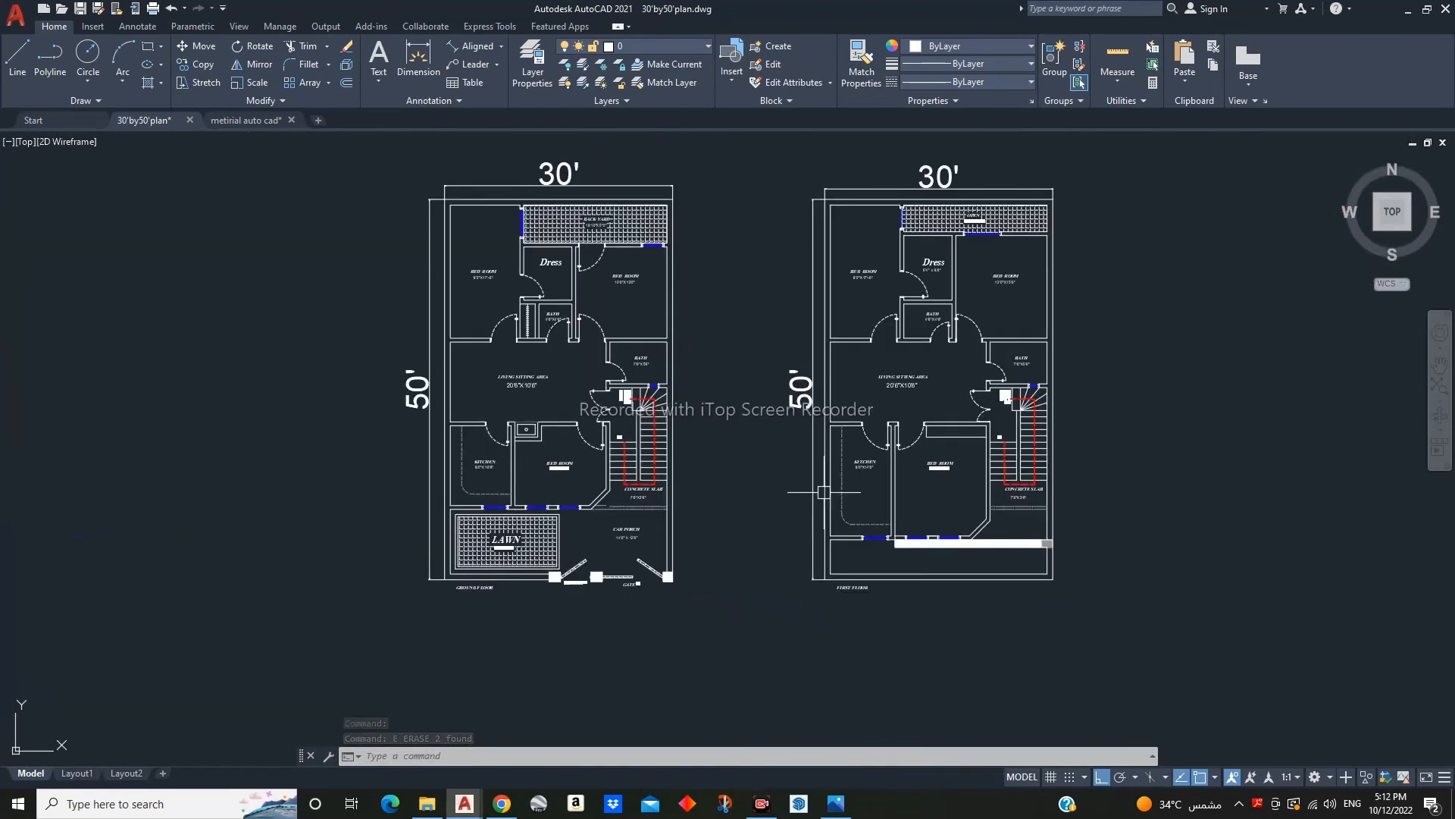
key("Escape")
middle_click_drag(833, 481, 769, 452)
key("Escape")
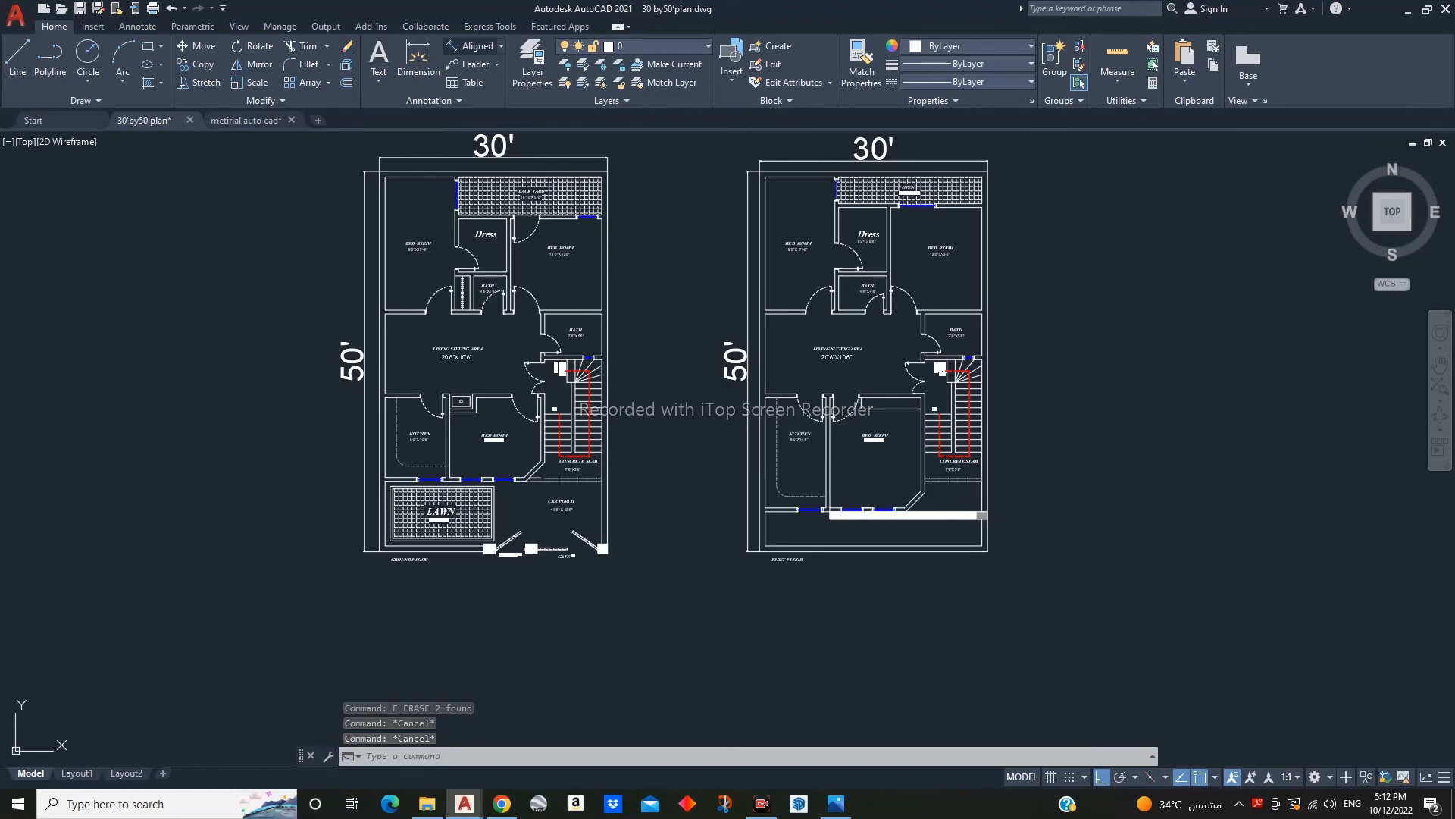
left_click(476, 46)
key("Return")
left_click(987, 414)
key("Escape")
middle_click_drag(828, 479, 821, 471)
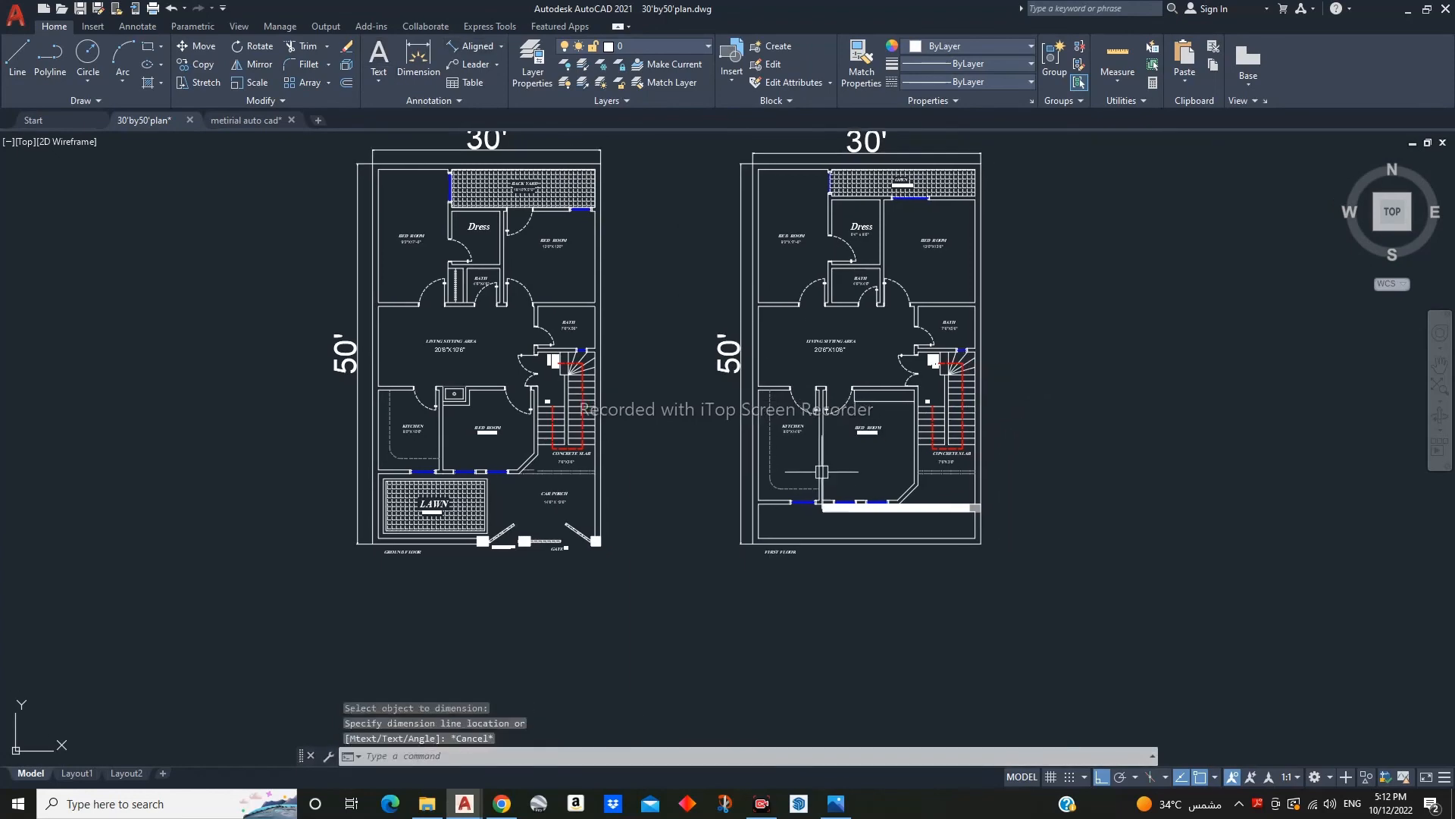
key("Escape")
key("Escape")
- Check the floor titles below both plans and save the drawing
scroll(822, 472, "down", 2)
scroll(848, 560, "up", 8)
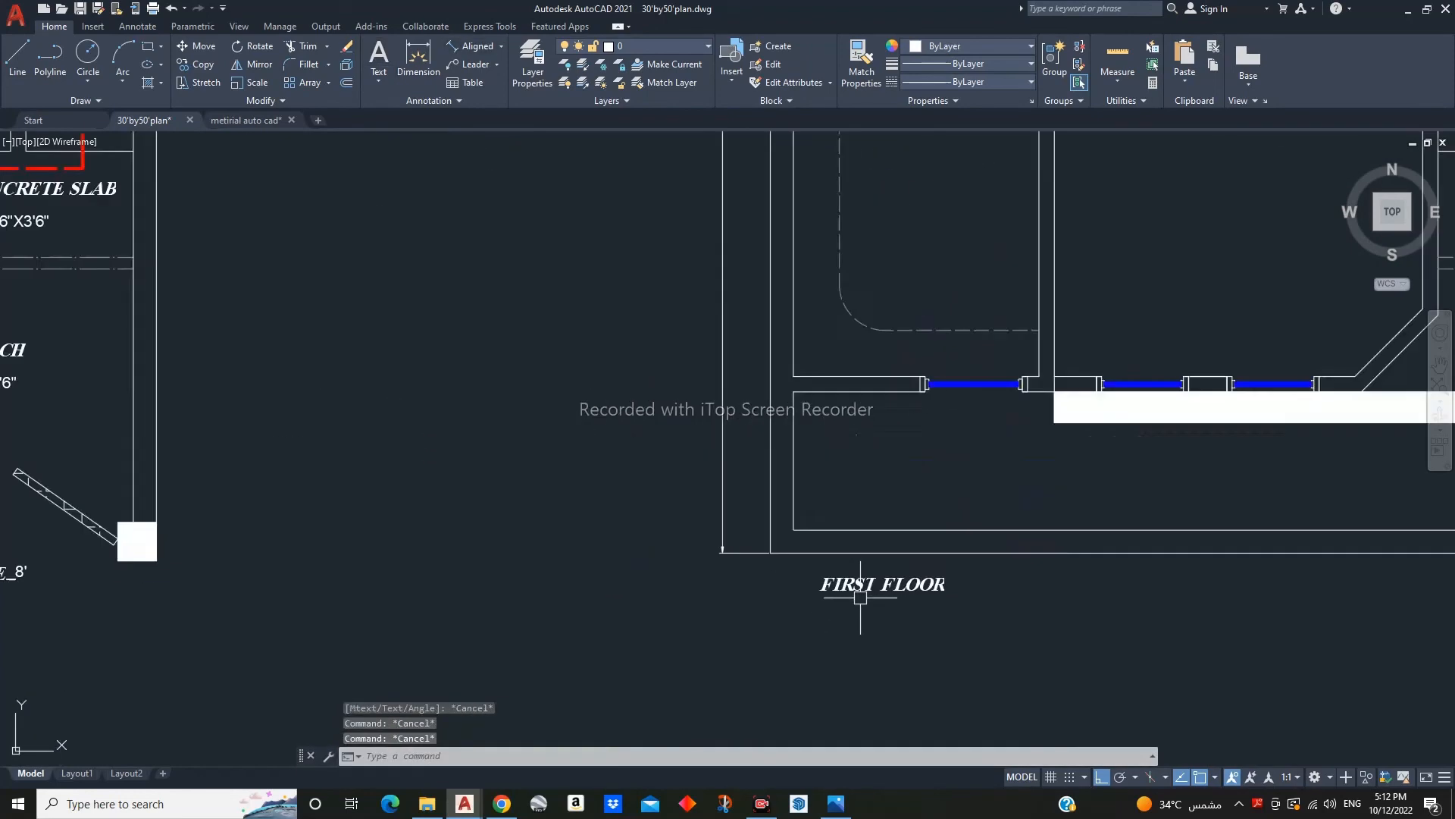
scroll(861, 602, "down", 10)
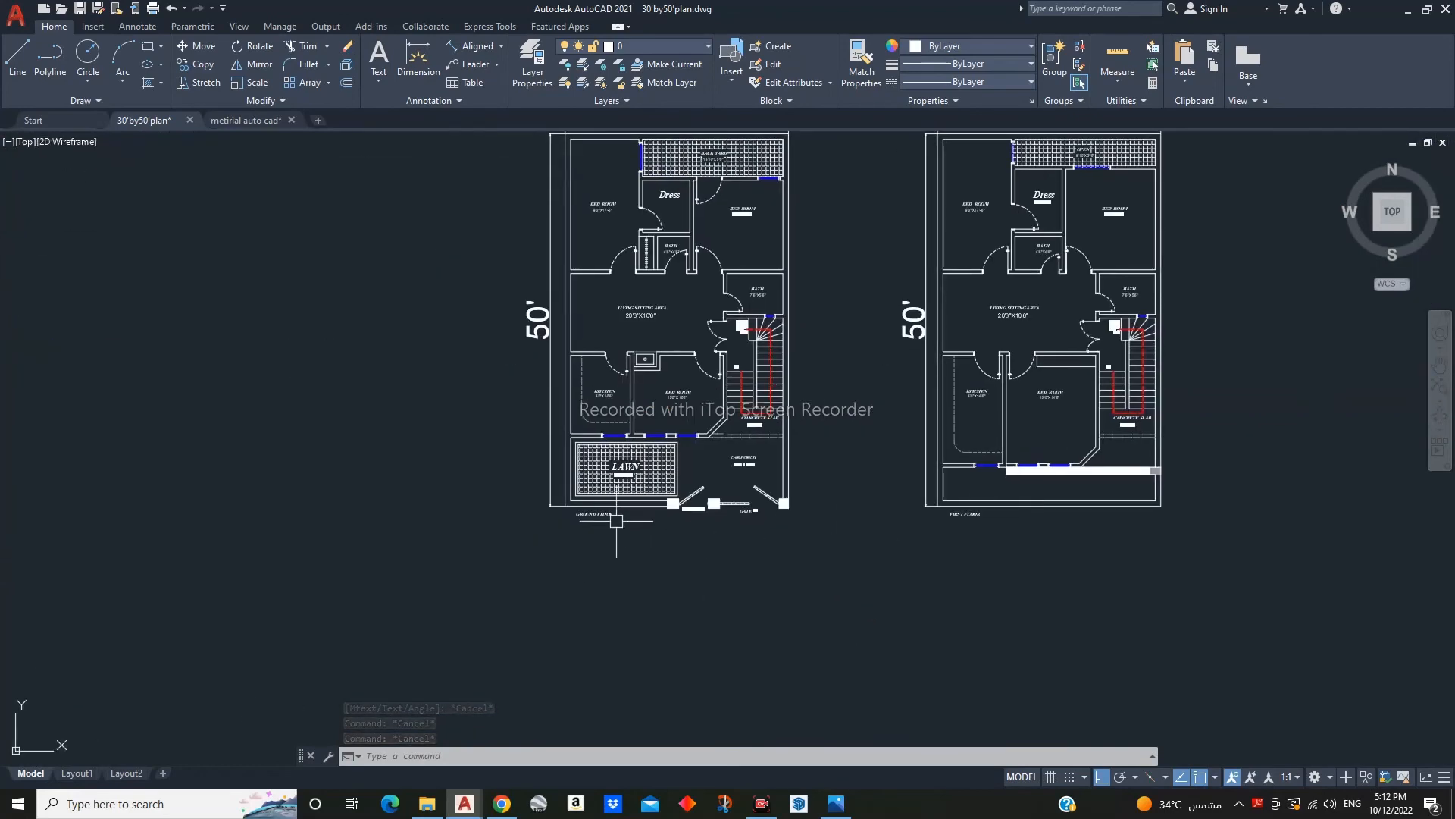
scroll(588, 525, "up", 8)
scroll(604, 493, "down", 6)
middle_click_drag(833, 513, 802, 572)
scroll(805, 570, "down", 2)
middle_click_drag(879, 500, 789, 470)
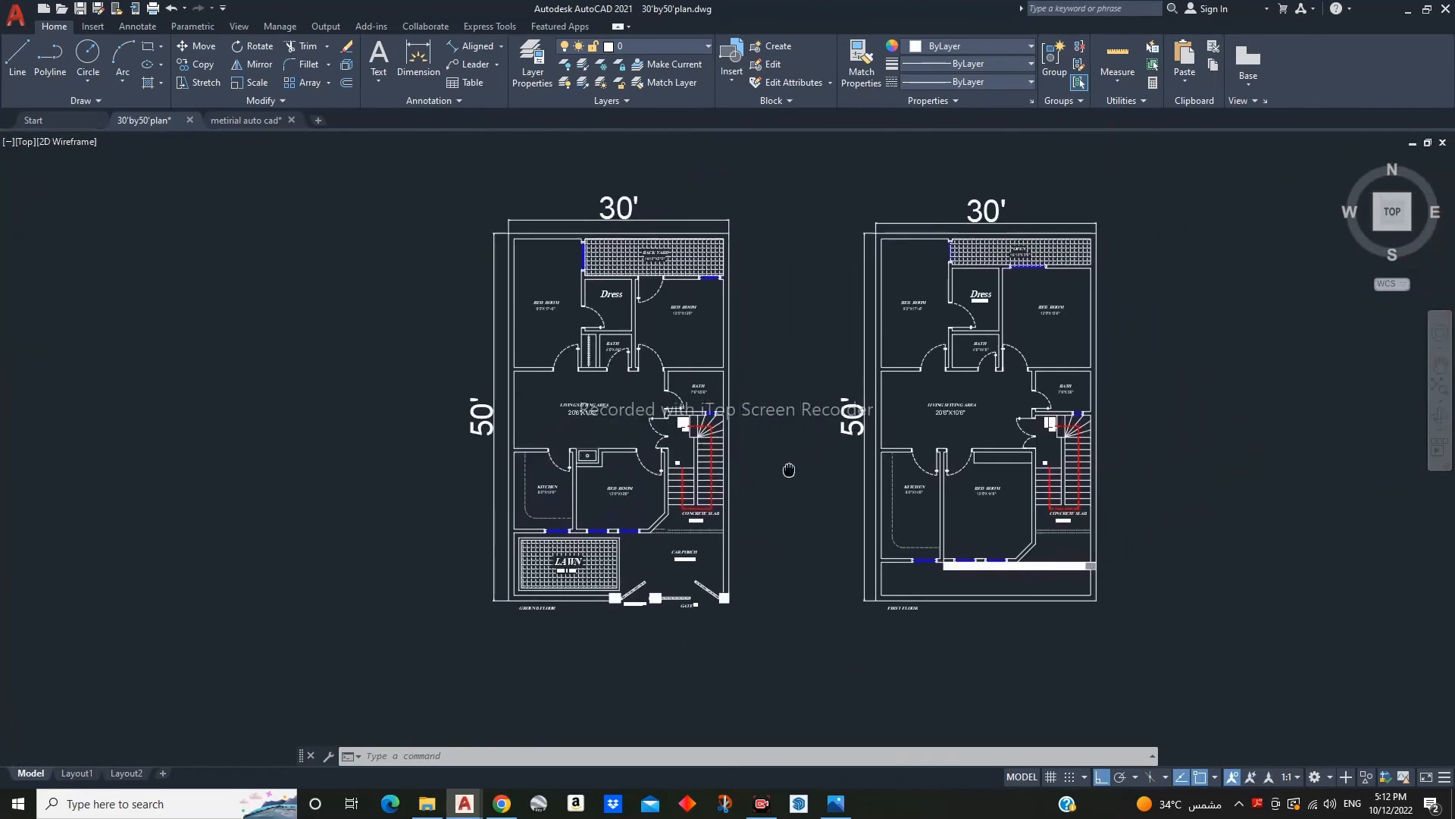
key("ctrl+s")
key("Escape")
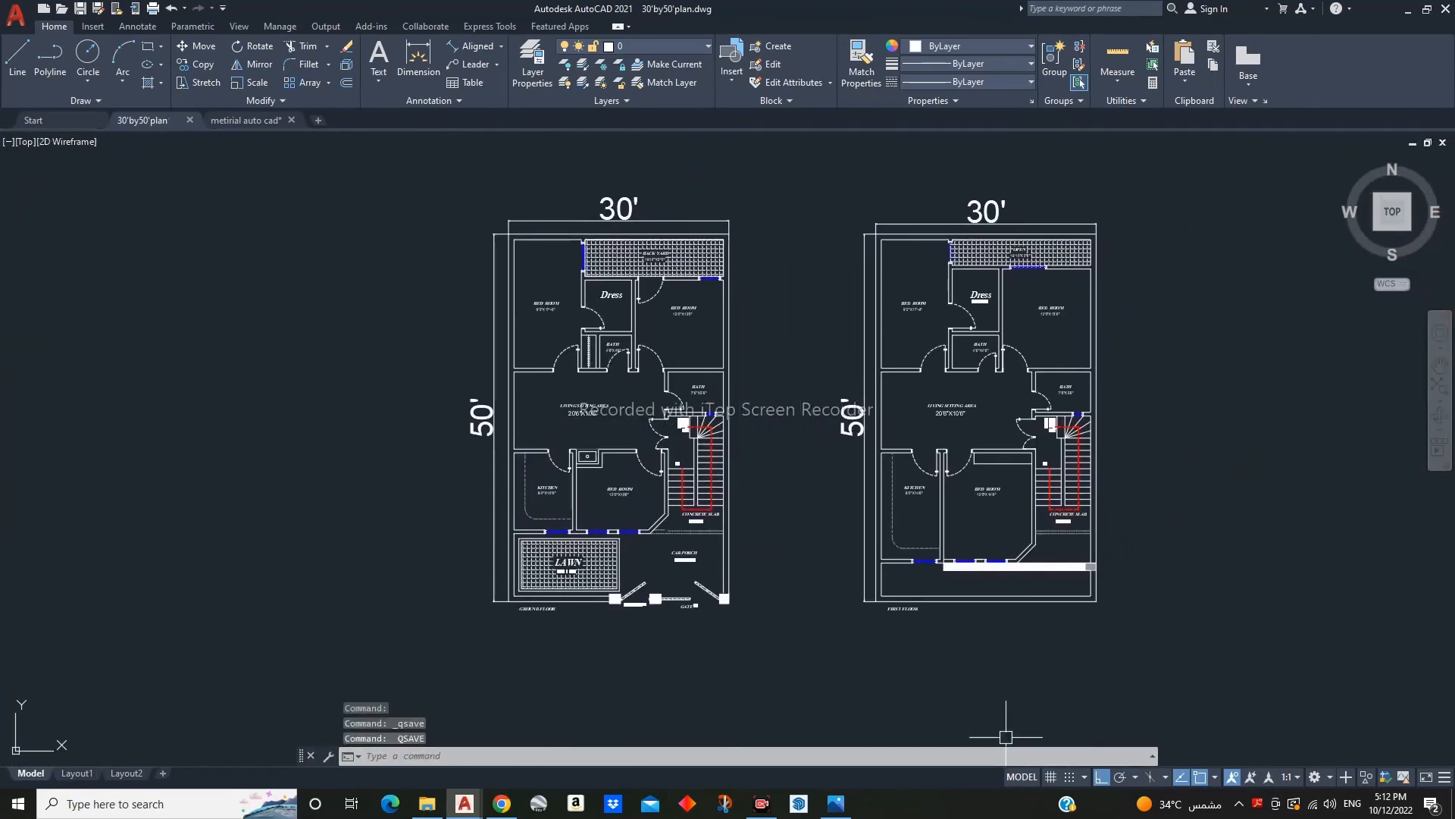
- Change the label of the first floor's 12'0"X14'6" bedroom beside the kitchen to MASTER BED_ROOM
scroll(987, 485, "up", 10)
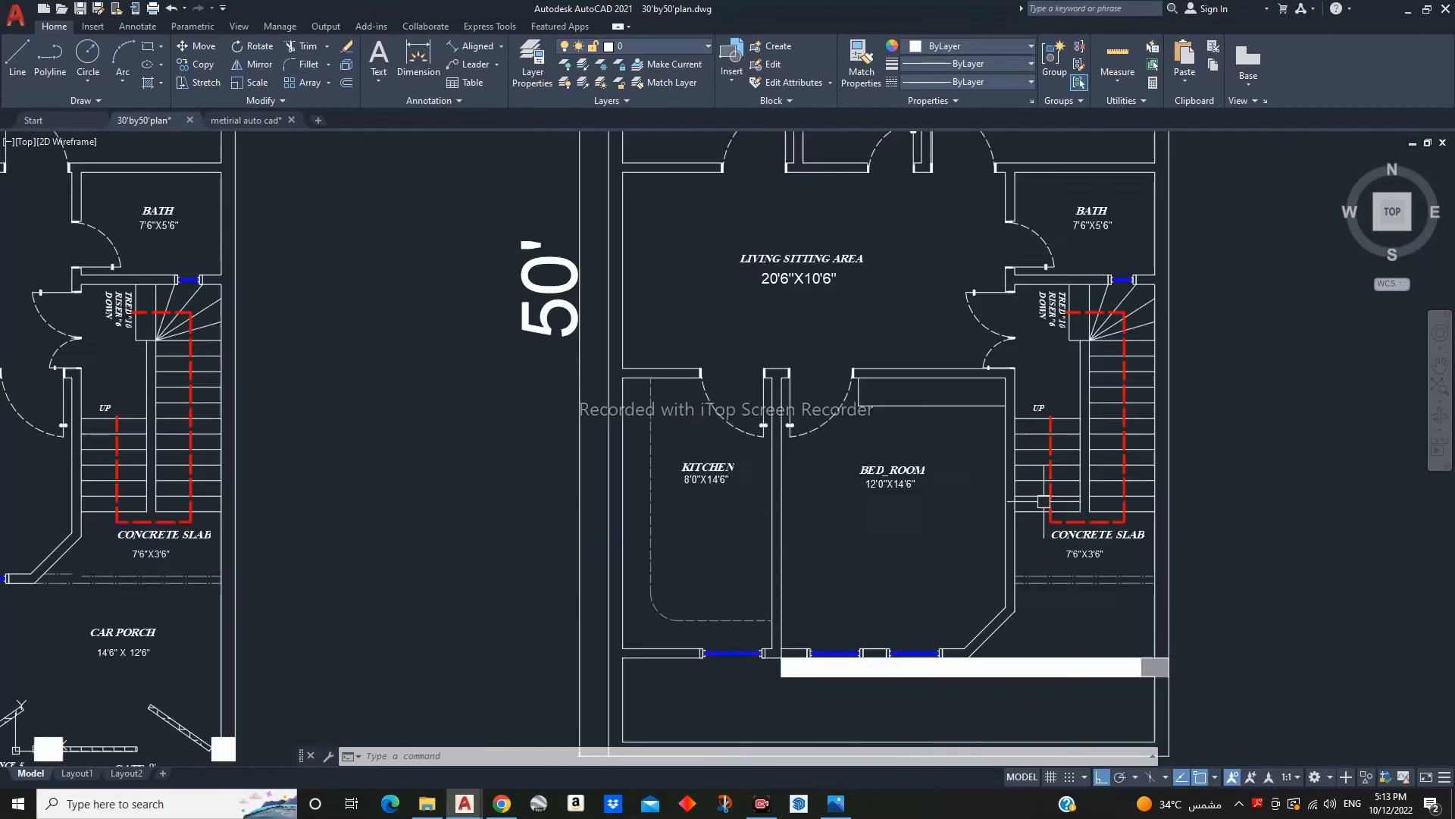
double_click(987, 489)
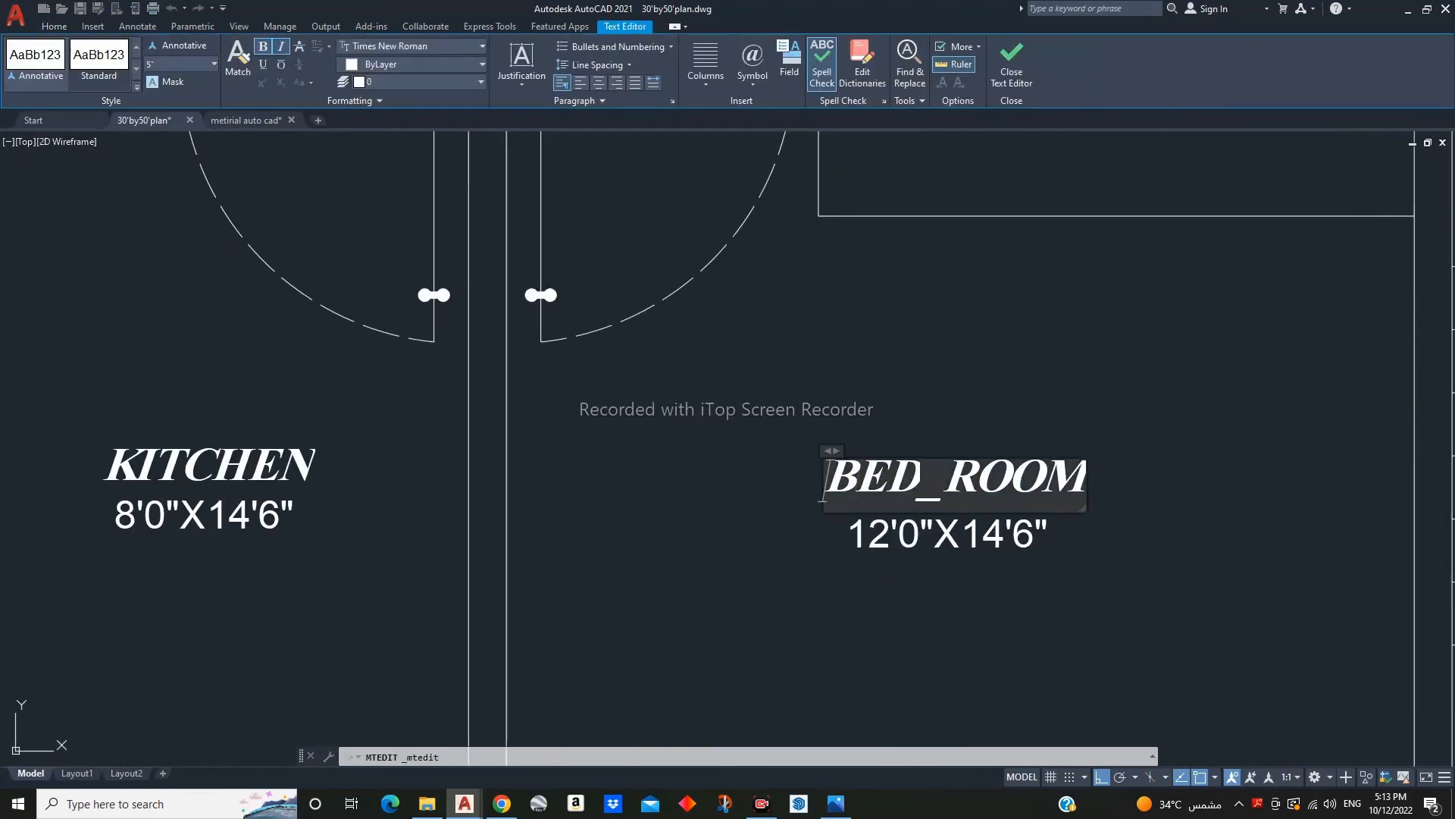
type("MASTER")
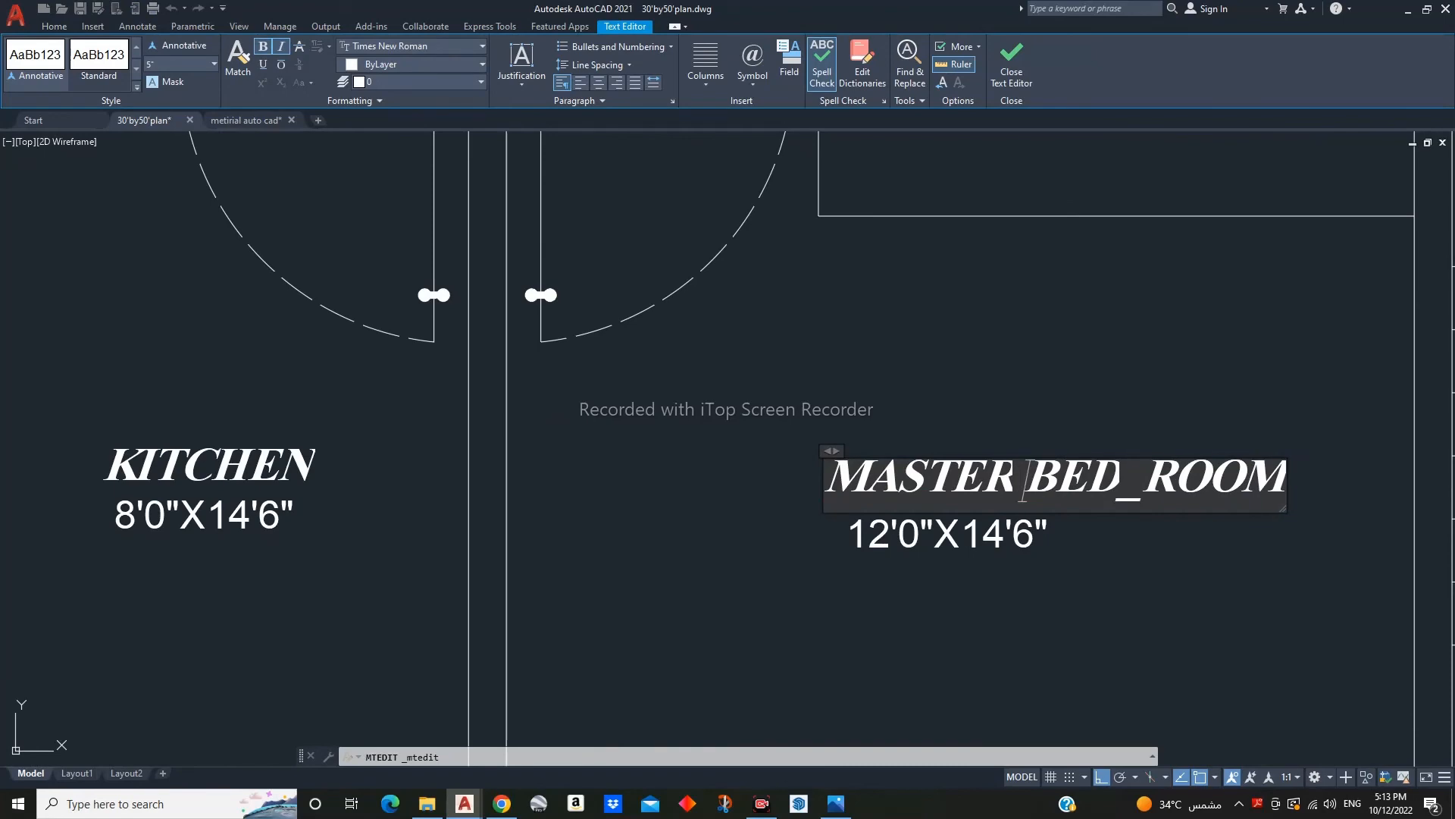
left_click(836, 319)
key("Escape")
key("Escape")
- Move the MASTER BED_ROOM label horizontally to the left so it is centred above the room's size text
left_click(993, 451)
type("m")
key("space")
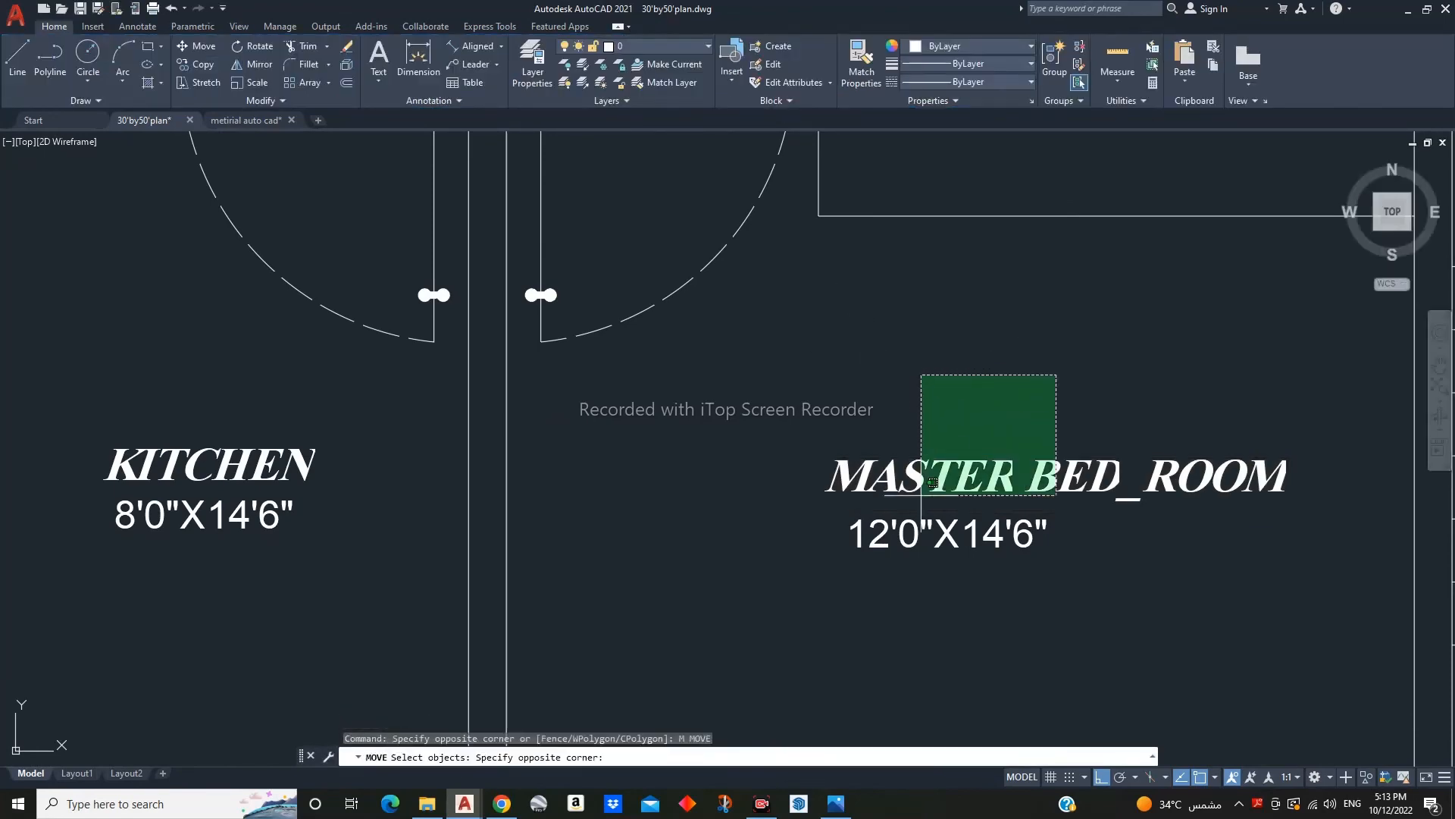
left_click(931, 482)
key("space")
left_click(1114, 324)
left_click(993, 348)
scroll(993, 491, "down", 8)
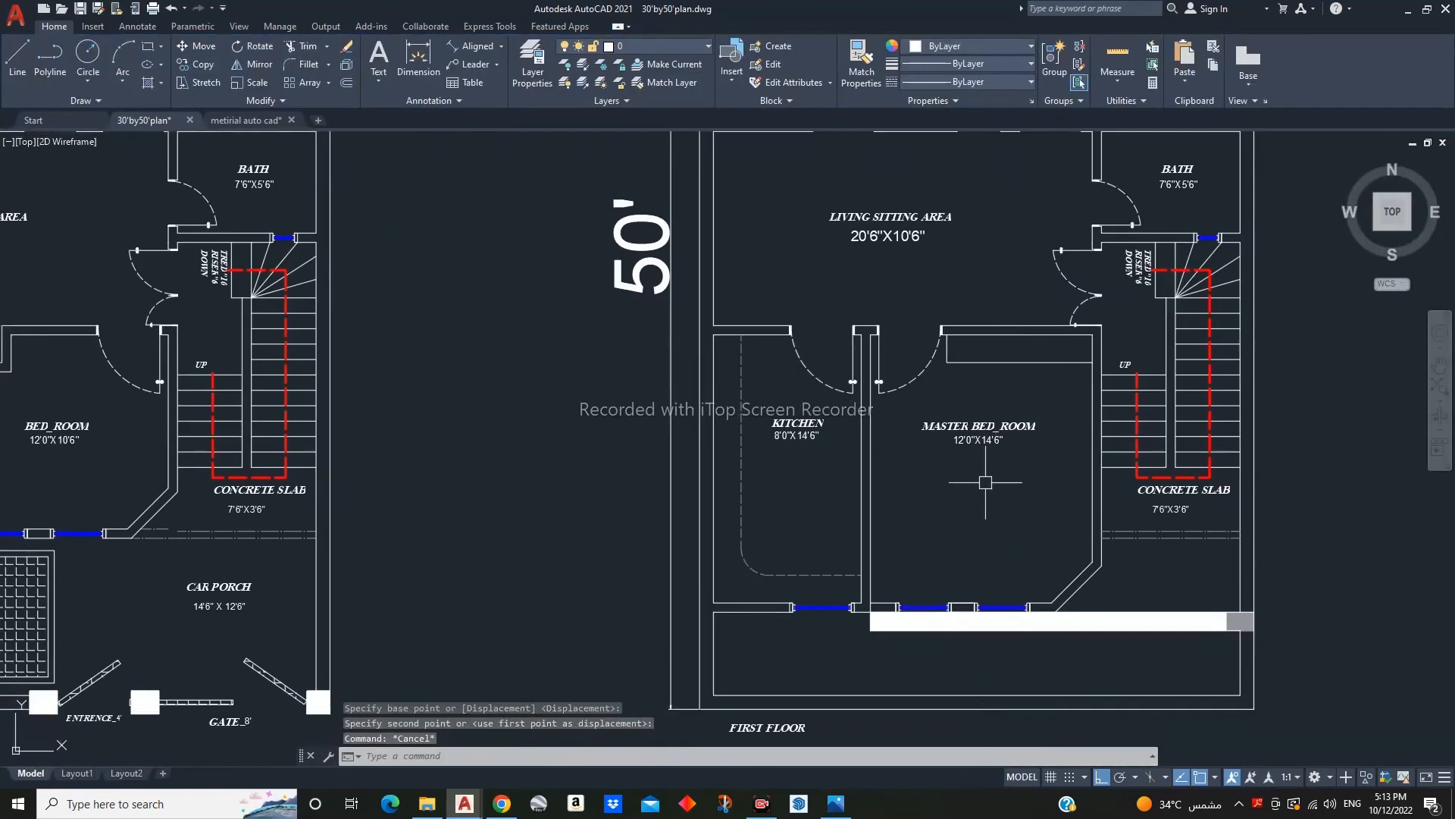
- Review both completed floor plans and save the drawing again
middle_click_drag(1067, 416, 1008, 432)
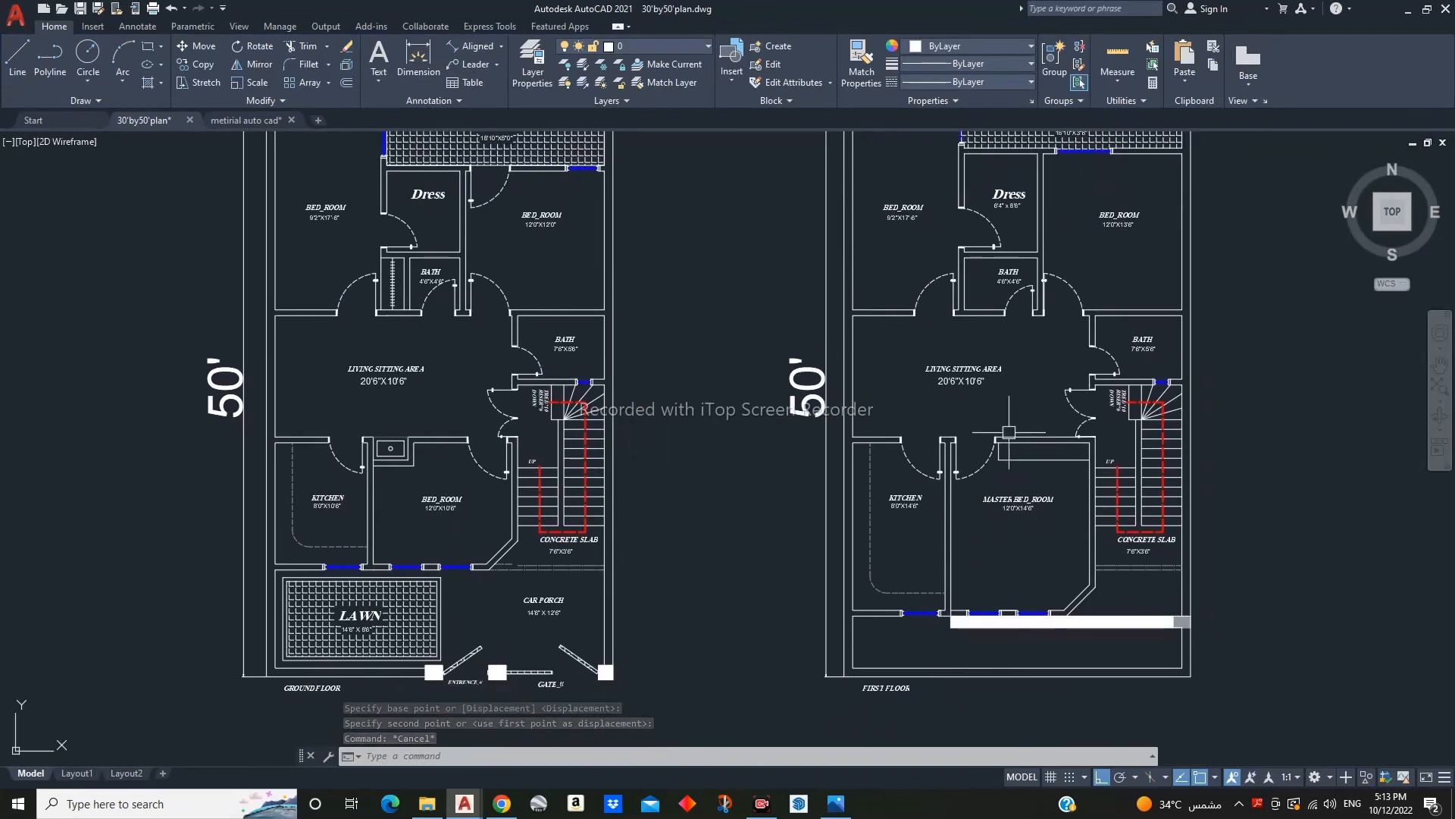
mouse_move(1056, 502)
middle_mouse_down()
mouse_move(1056, 432)
mouse_move(1015, 547)
middle_mouse_up()
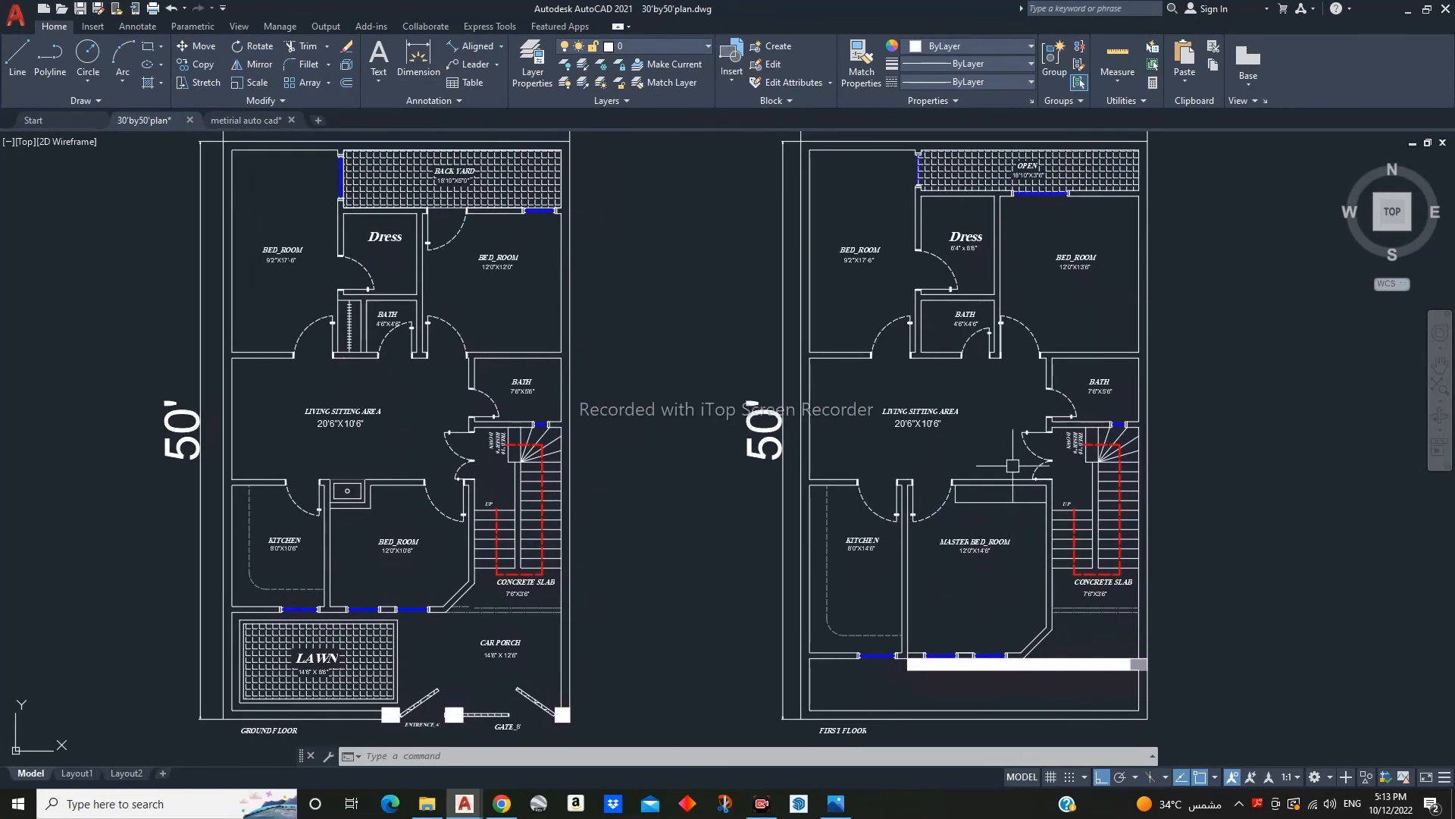
middle_click_drag(1018, 433, 981, 386)
middle_click_drag(958, 488, 996, 549)
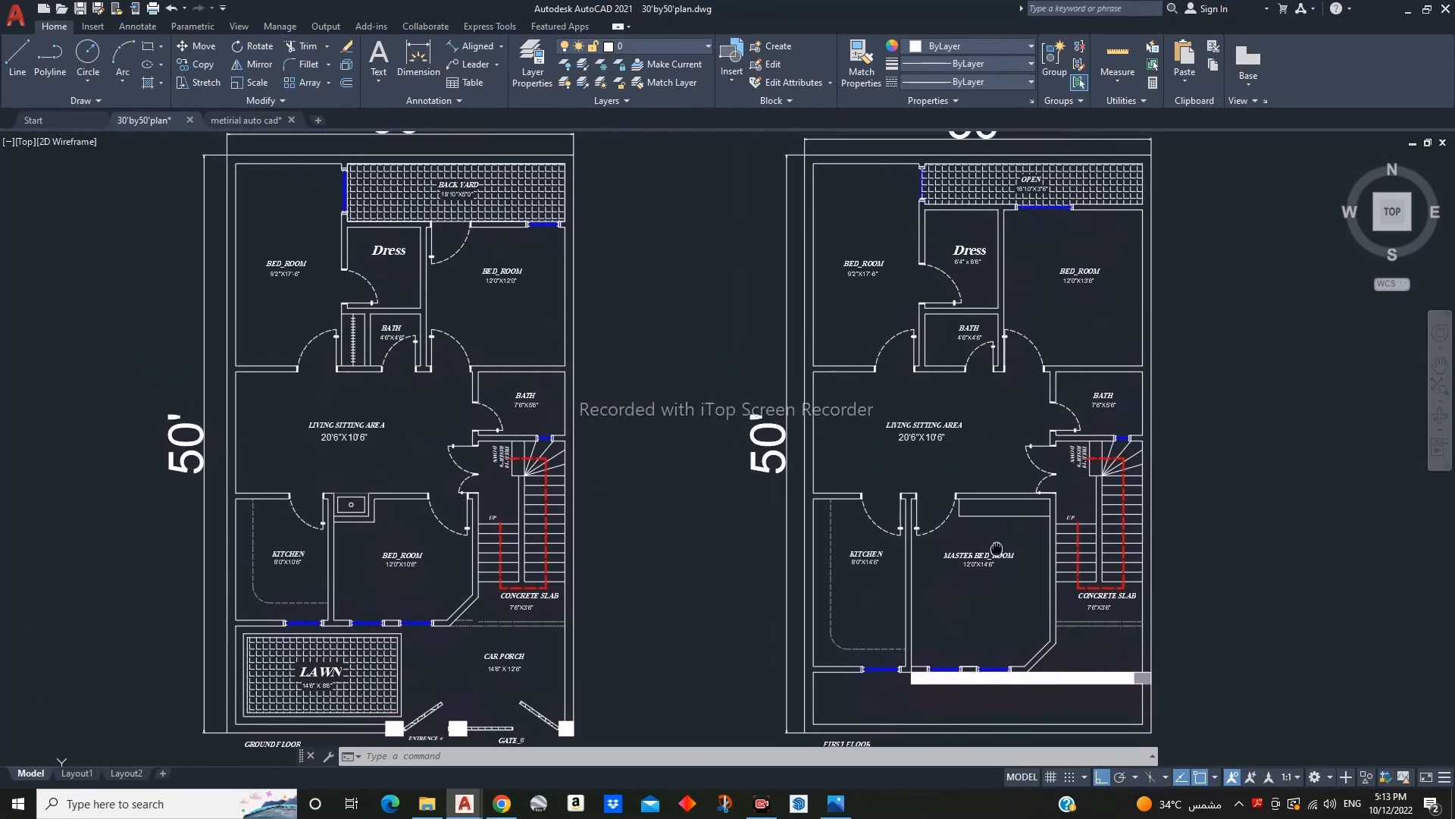
scroll(984, 485, "down", 3)
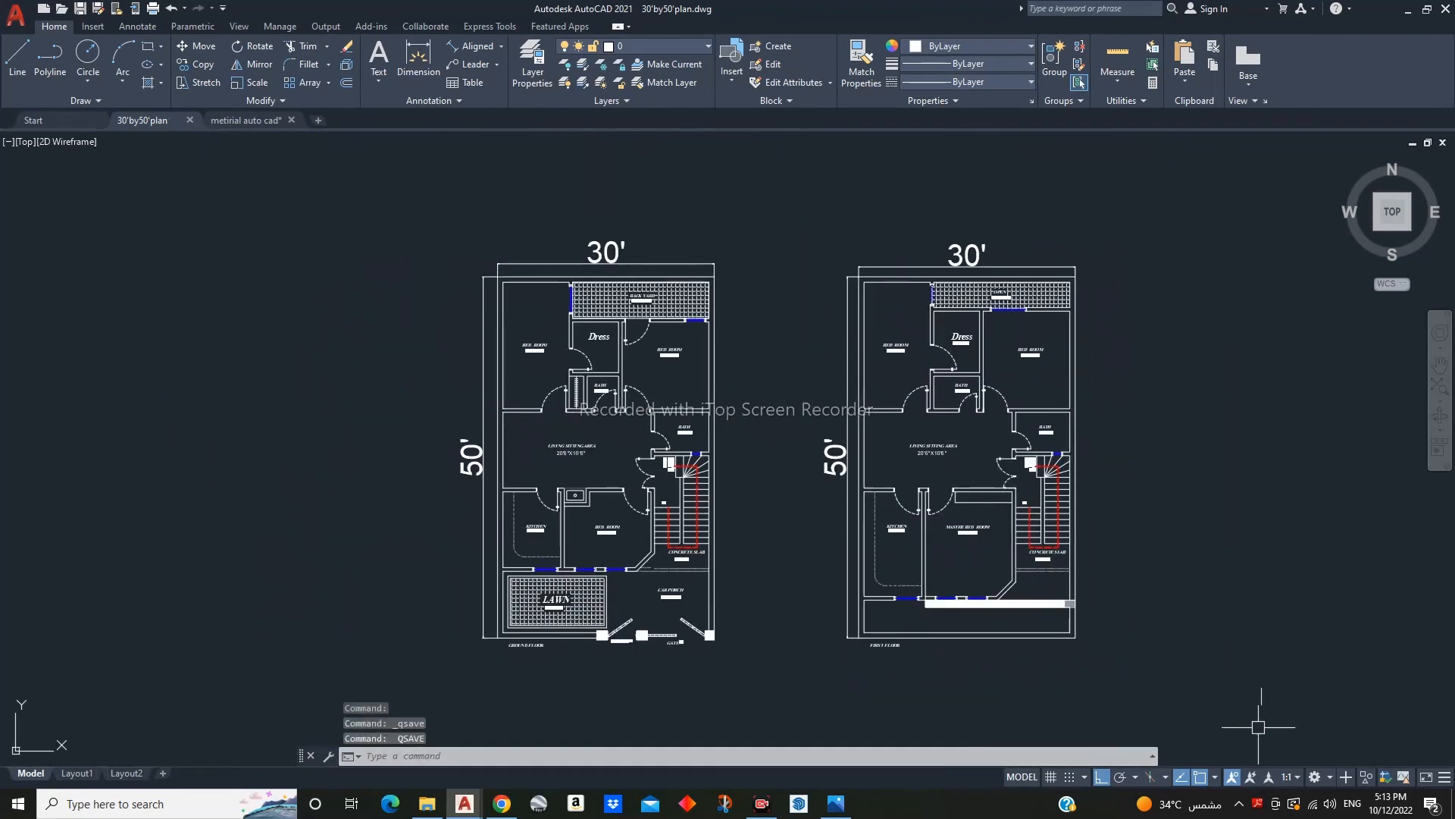